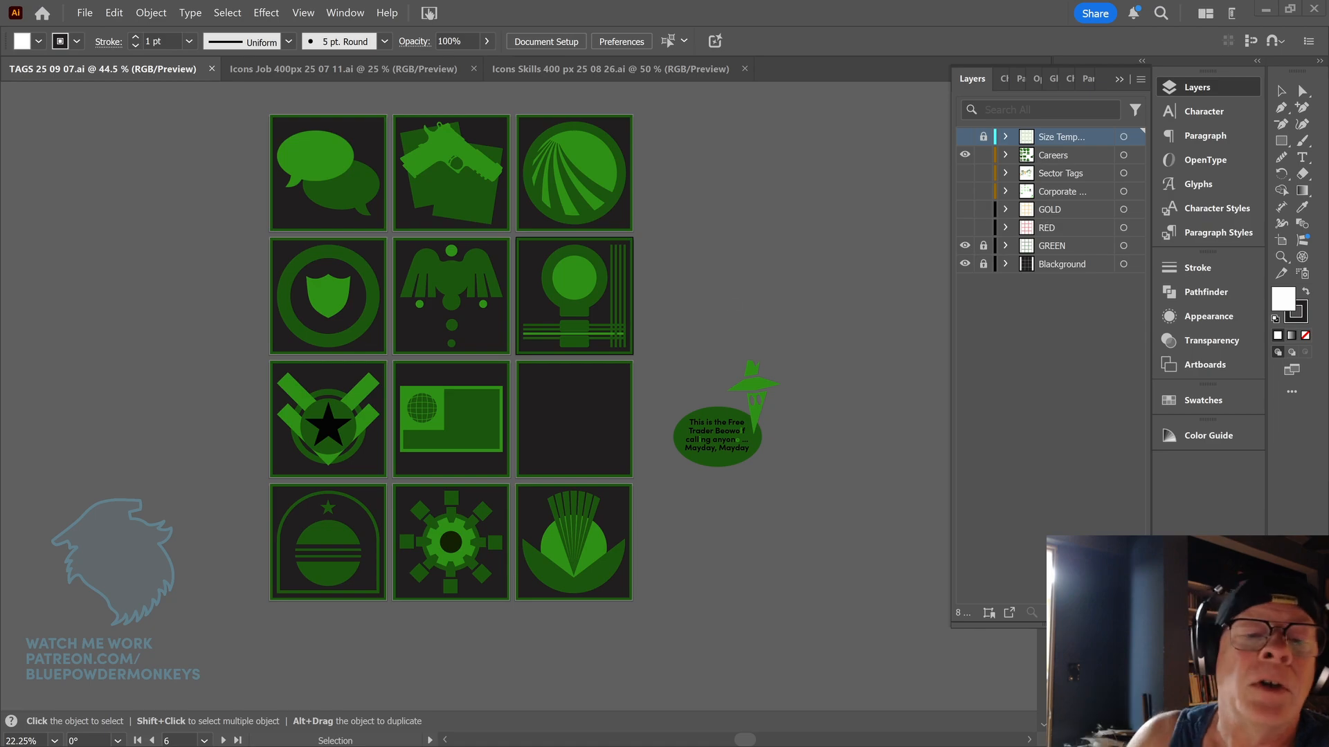
- Swap the visible Careers layer for the Corporate layer and examine its icons on and around the artboards
{"action": "left_click_drag", "start_coordinate": [712, 368], "coordinate": [694, 323]}
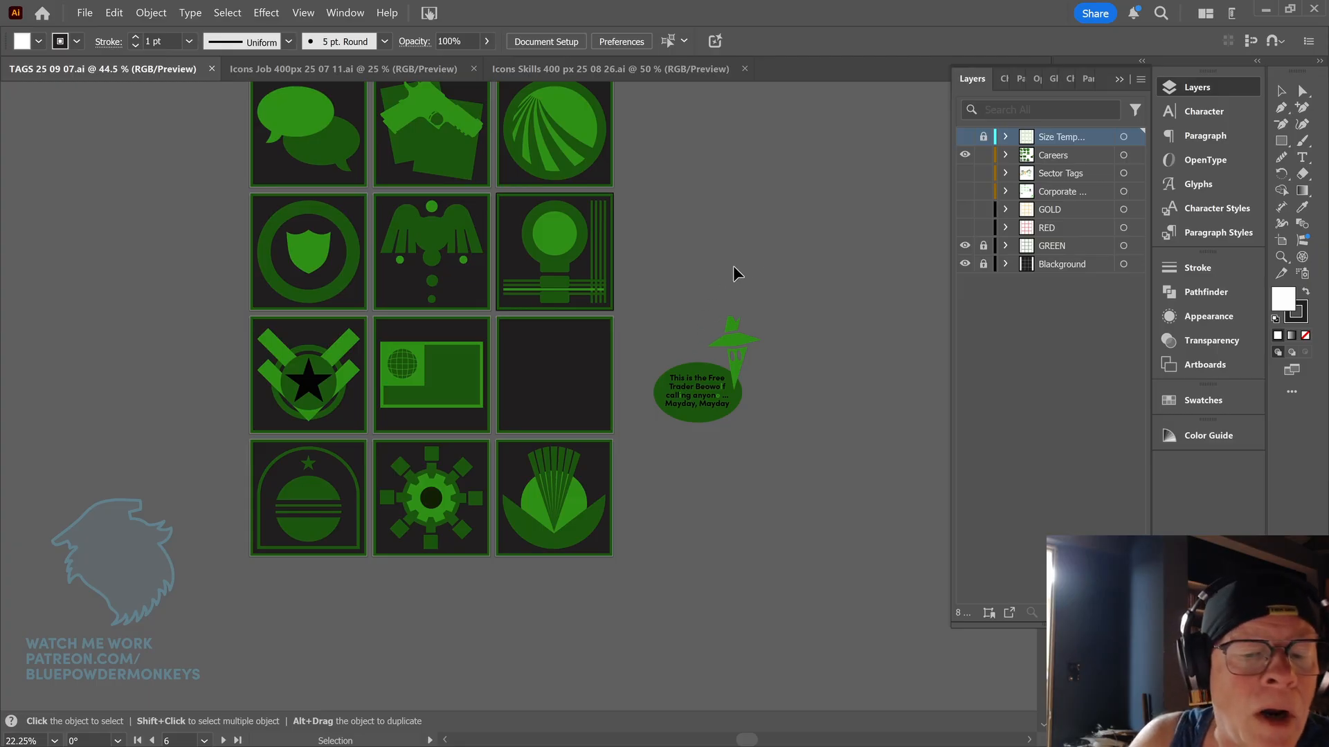
{"action": "left_click_drag", "start_coordinate": [703, 288], "coordinate": [741, 341]}
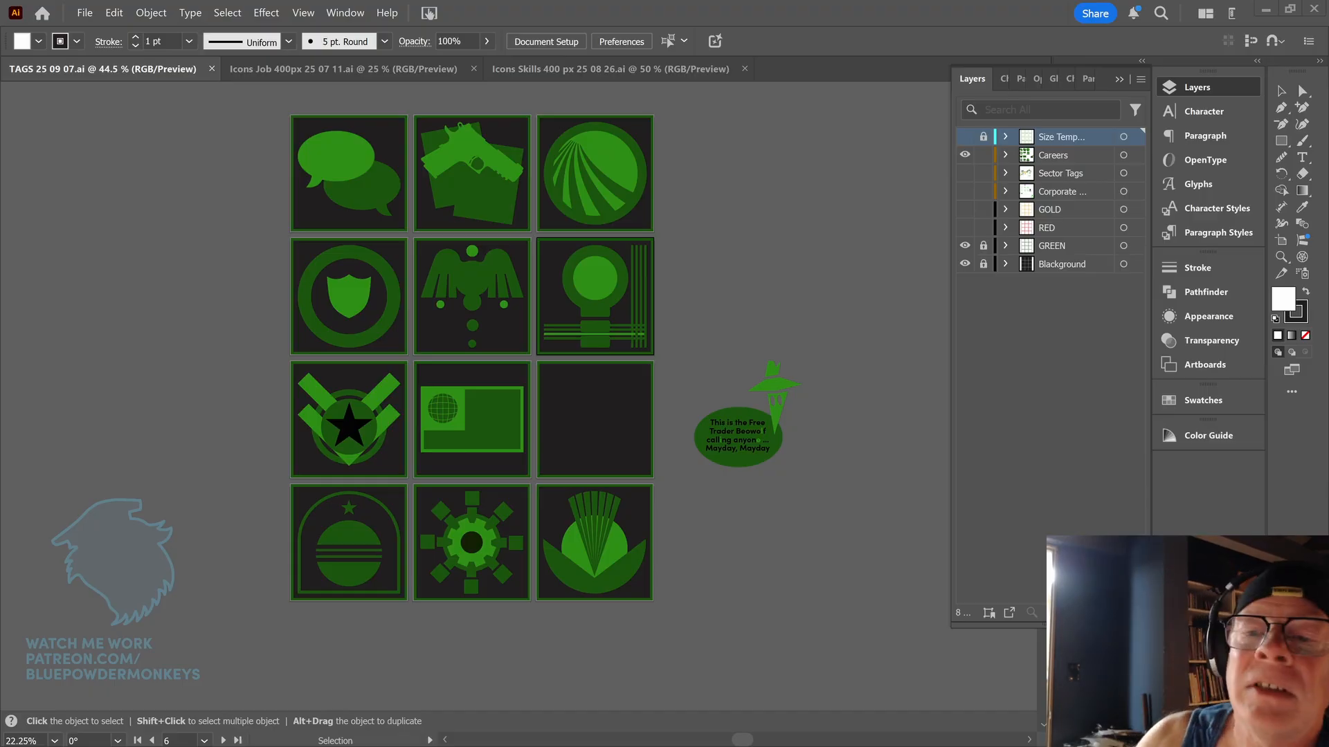
{"action": "left_click", "coordinate": [965, 154]}
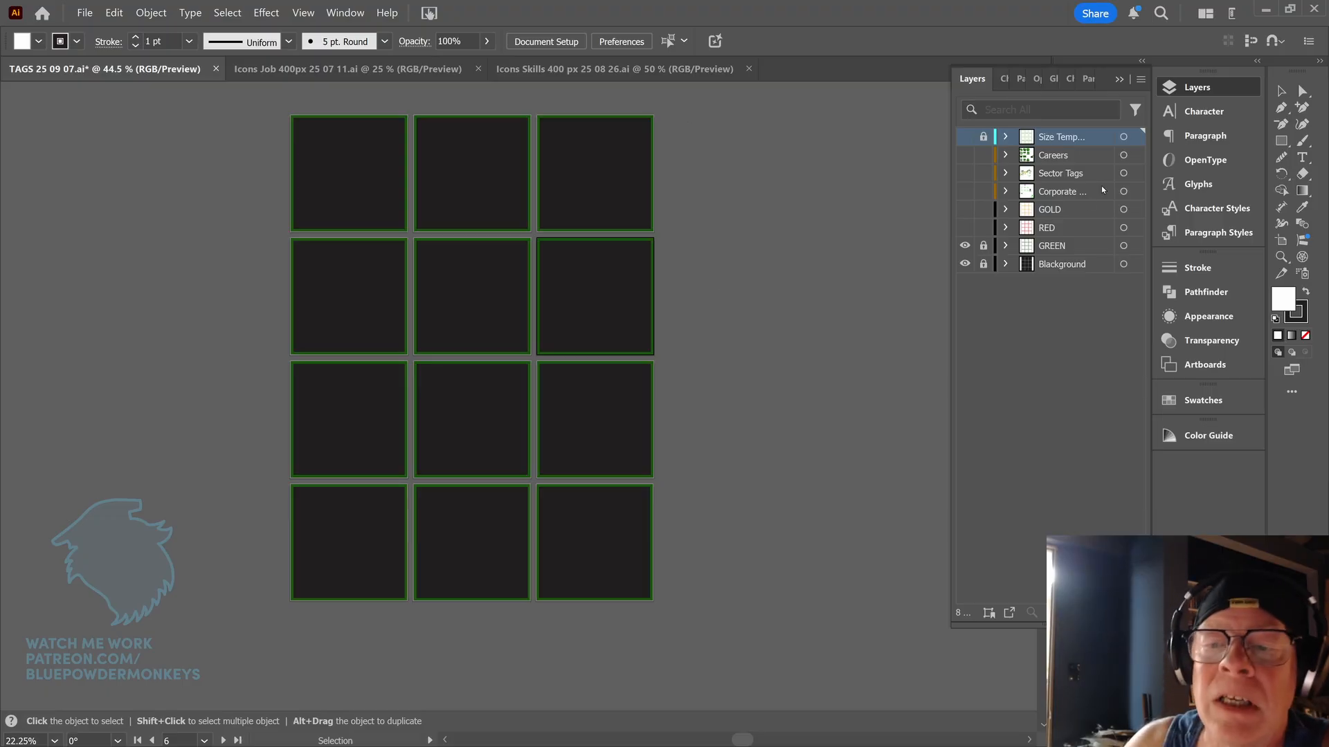
{"action": "left_click", "coordinate": [963, 194]}
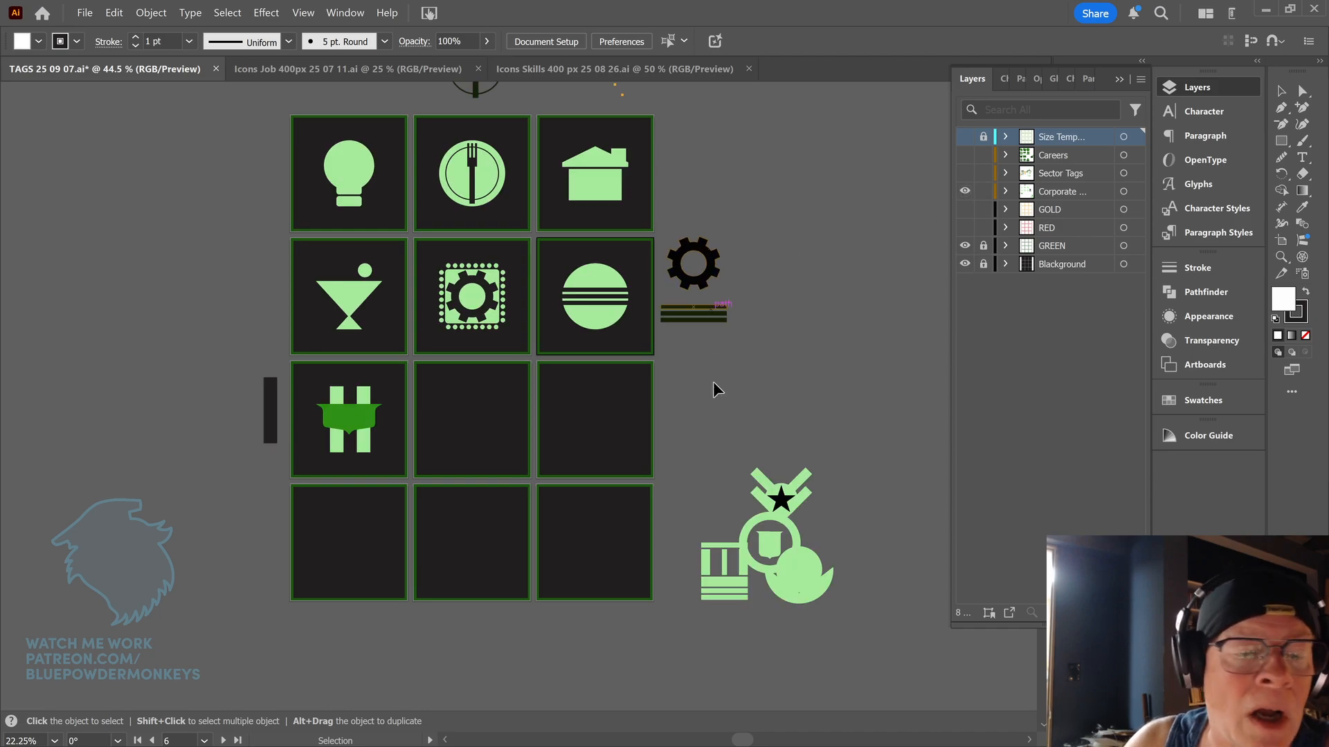
{"action": "scroll", "coordinate": [719, 346], "scroll_direction": "up", "scroll_amount": 2}
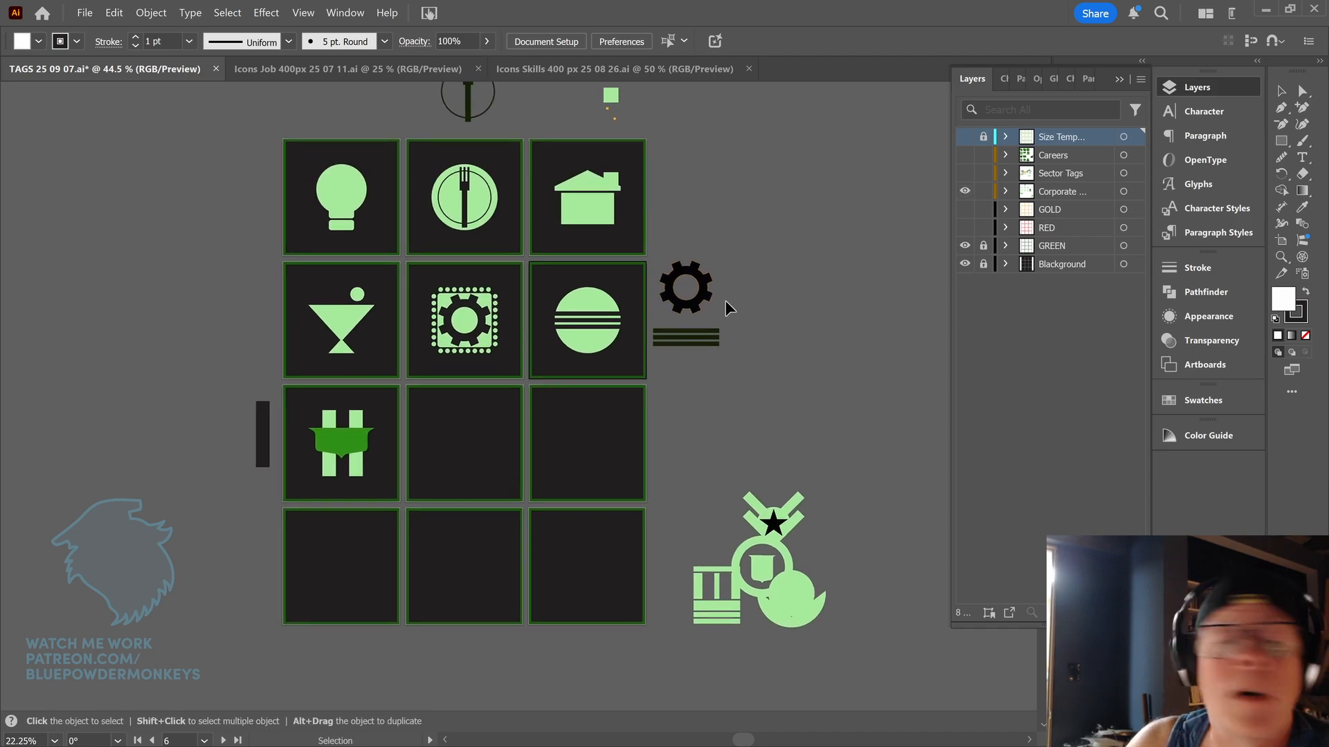
{"action": "left_click_drag", "start_coordinate": [677, 292], "coordinate": [709, 348]}
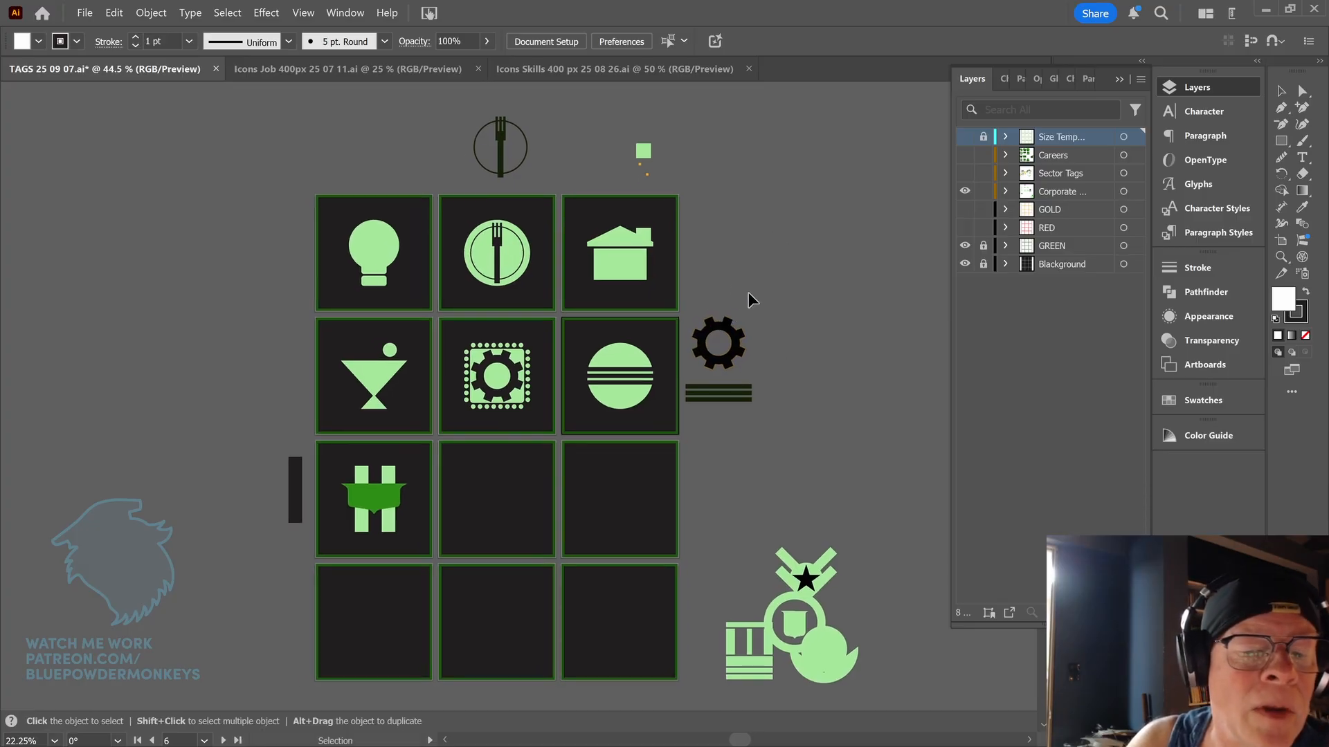
{"action": "scroll", "coordinate": [746, 284], "scroll_direction": "down", "scroll_amount": 1}
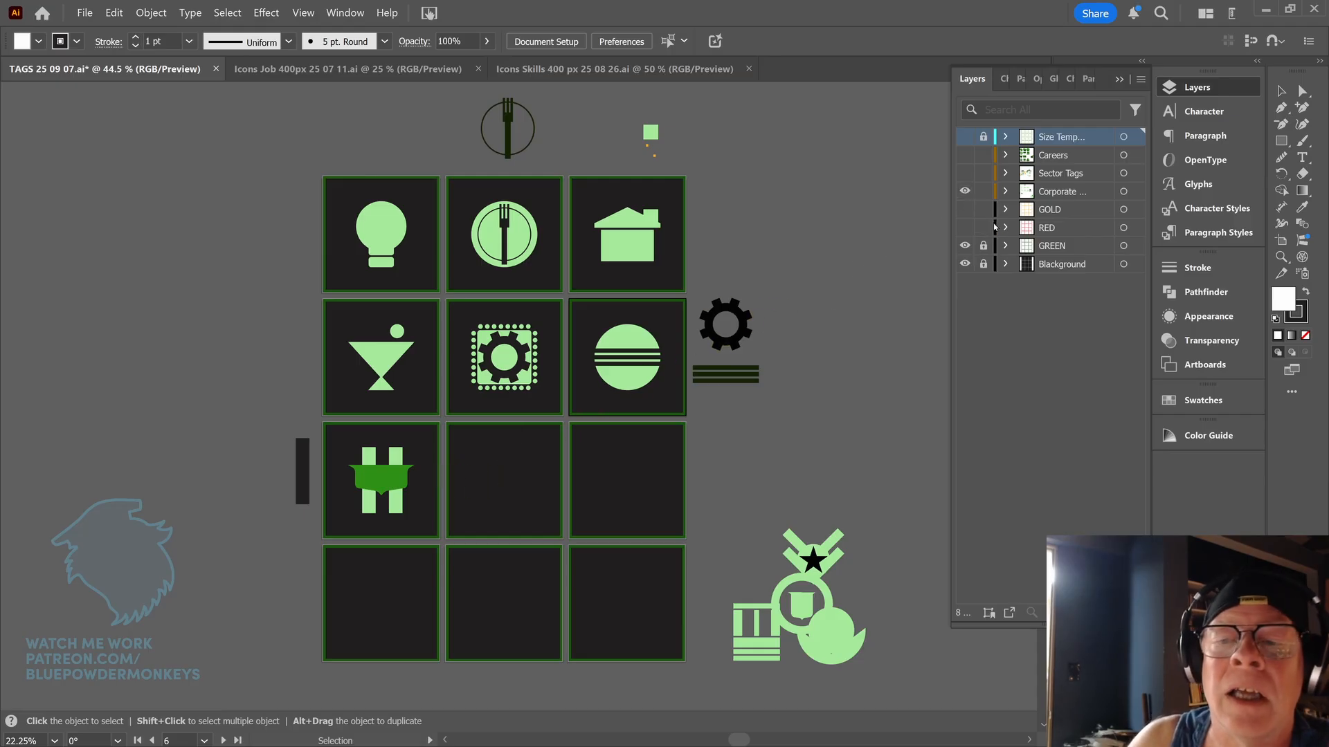
- View the Sector Tags layer in place of the Corporate layer, and return to showing only the Careers artwork
{"action": "left_click", "coordinate": [965, 191]}
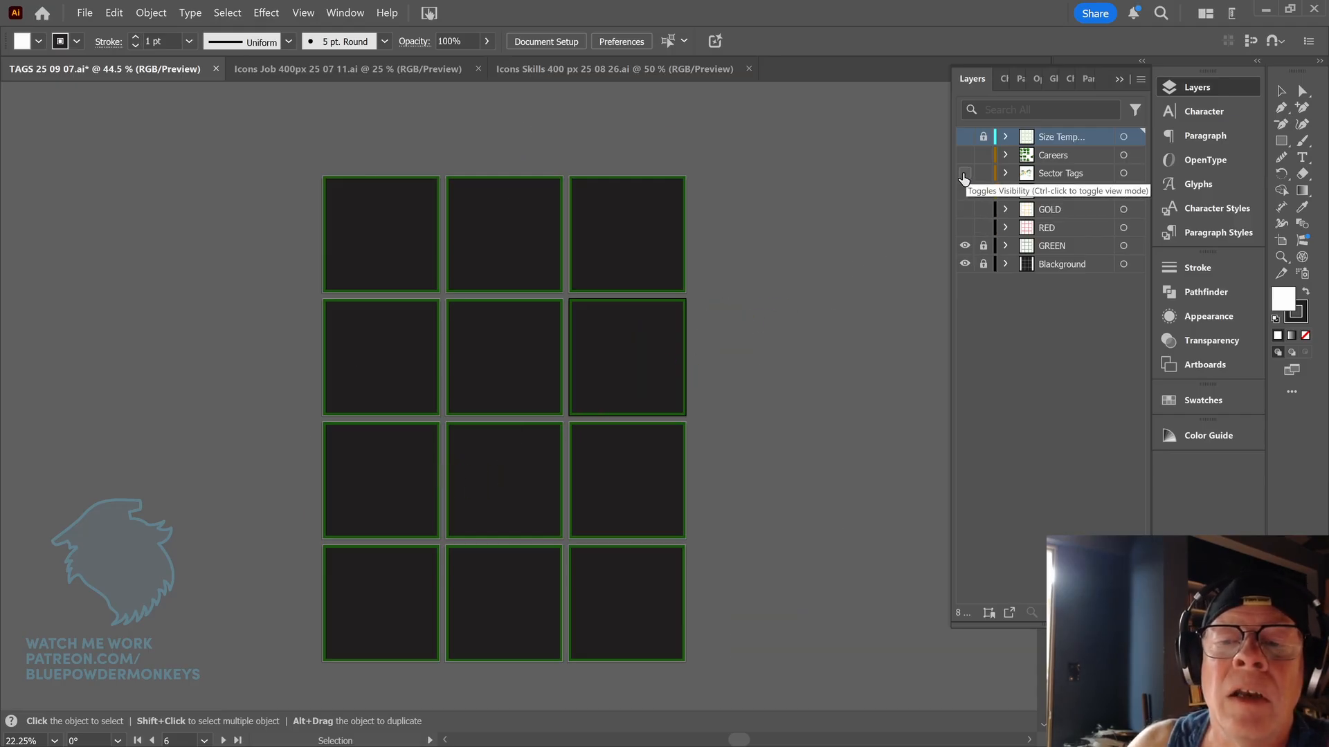
{"action": "left_click", "coordinate": [964, 174]}
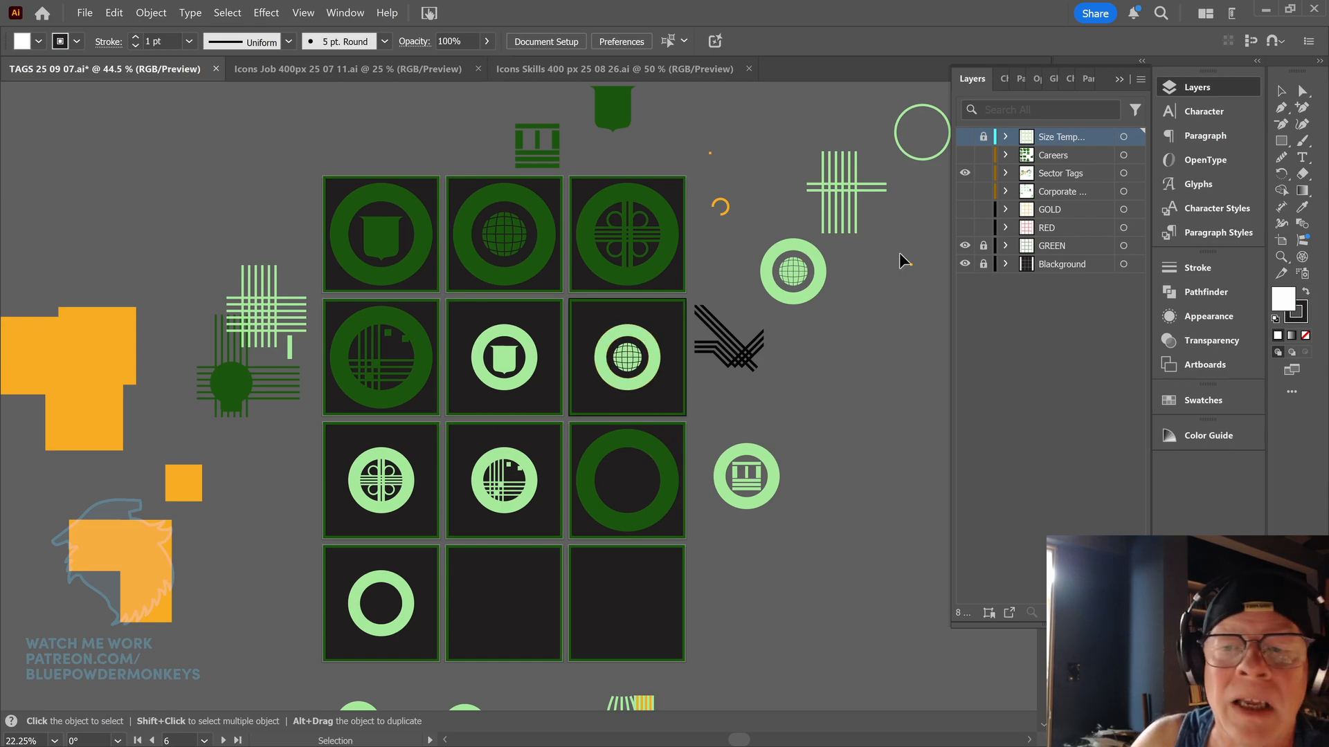
{"action": "left_click", "coordinate": [964, 172]}
{"action": "left_click", "coordinate": [964, 158]}
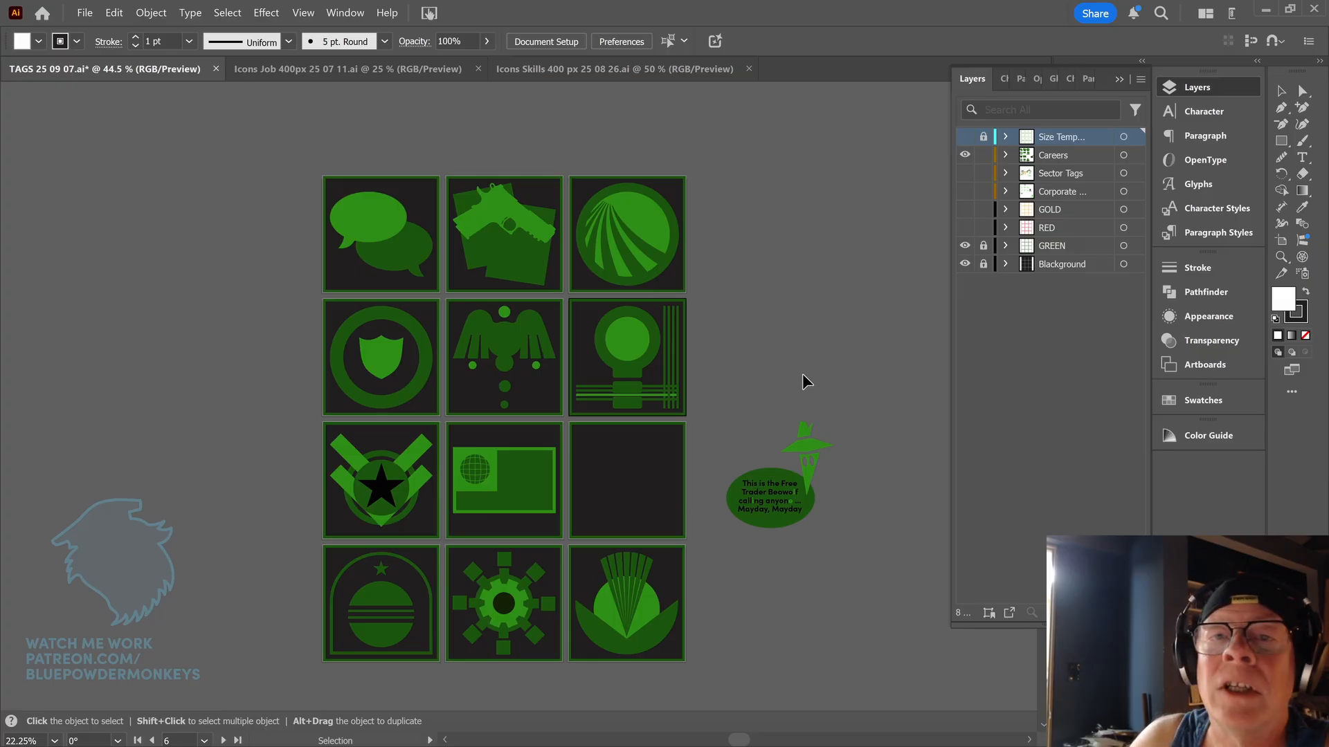
- Move the Mayday speech bubble group straight up in the empty area beside the artboards, leaving it level with the second icon row
{"action": "scroll", "coordinate": [846, 400], "scroll_direction": "up", "scroll_amount": 3}
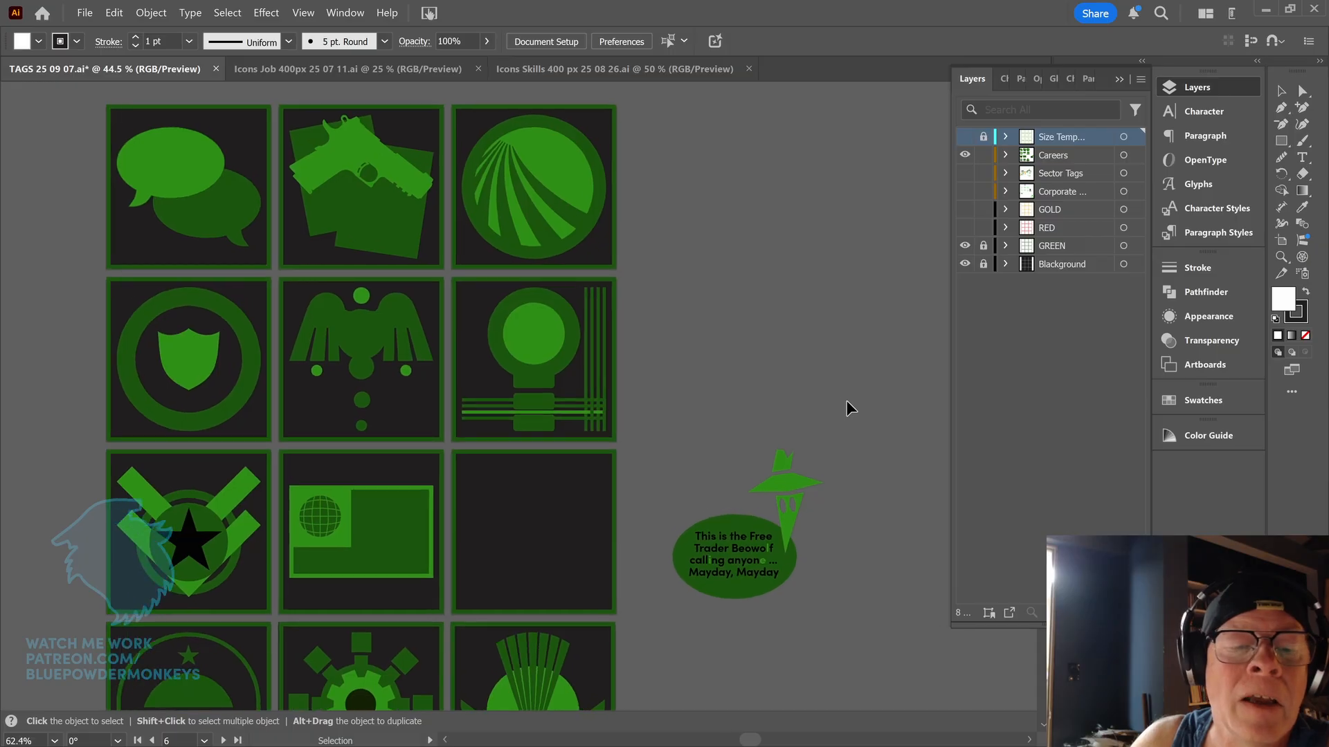
{"action": "scroll", "coordinate": [844, 401], "scroll_direction": "down", "scroll_amount": 2}
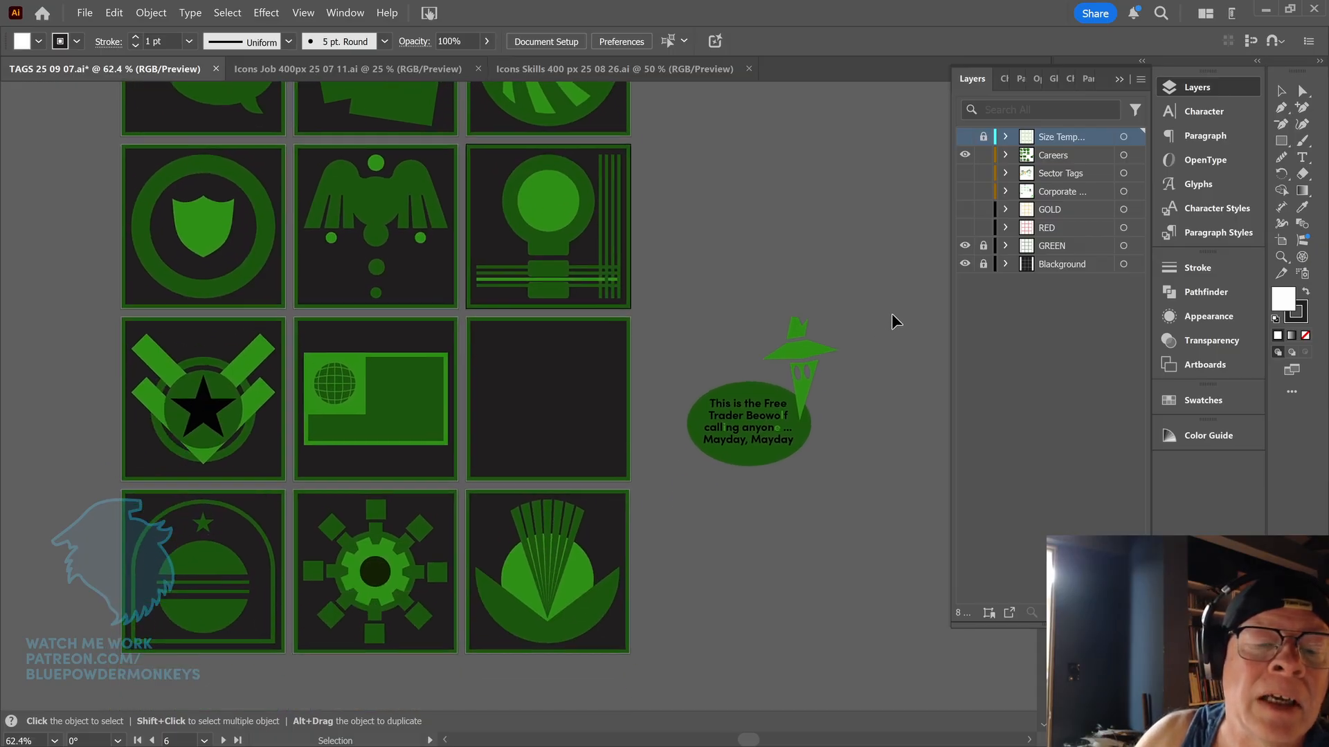
{"action": "scroll", "coordinate": [874, 306], "scroll_direction": "down", "scroll_amount": 1}
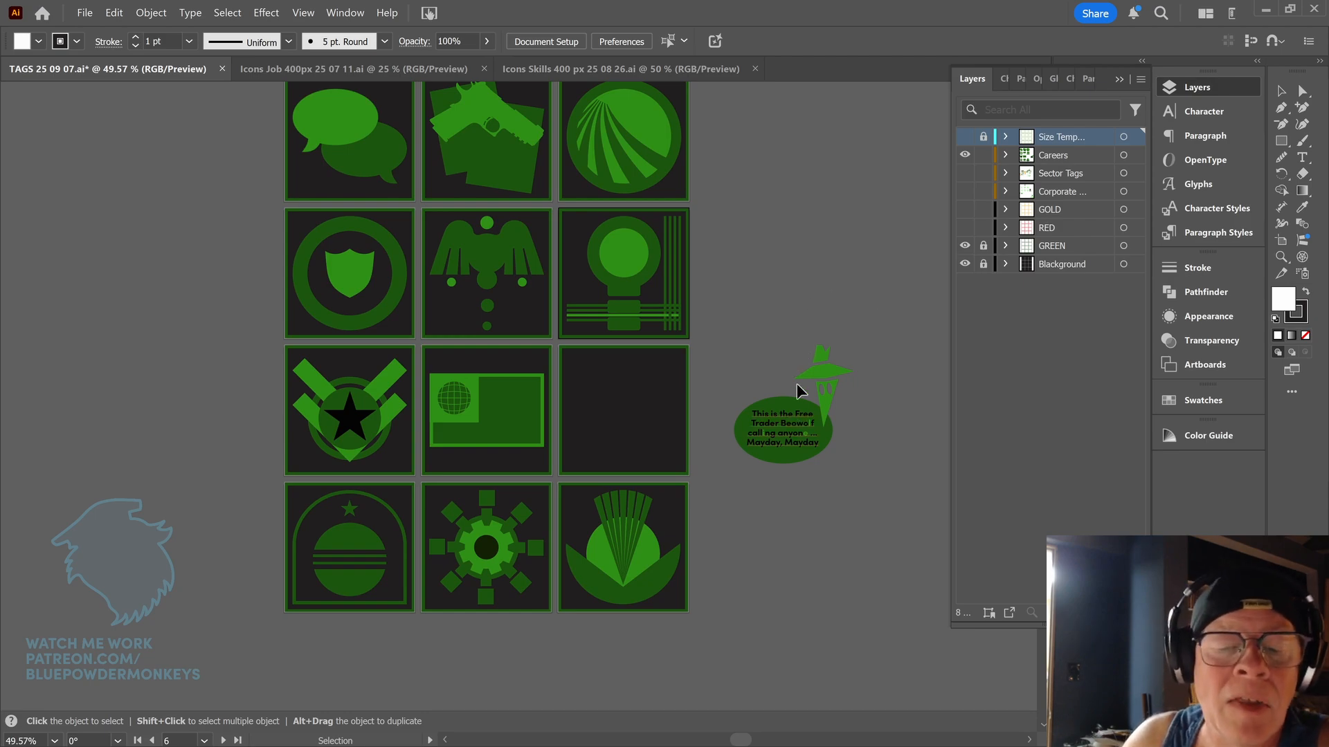
{"action": "scroll", "coordinate": [803, 330], "scroll_direction": "up", "scroll_amount": 2}
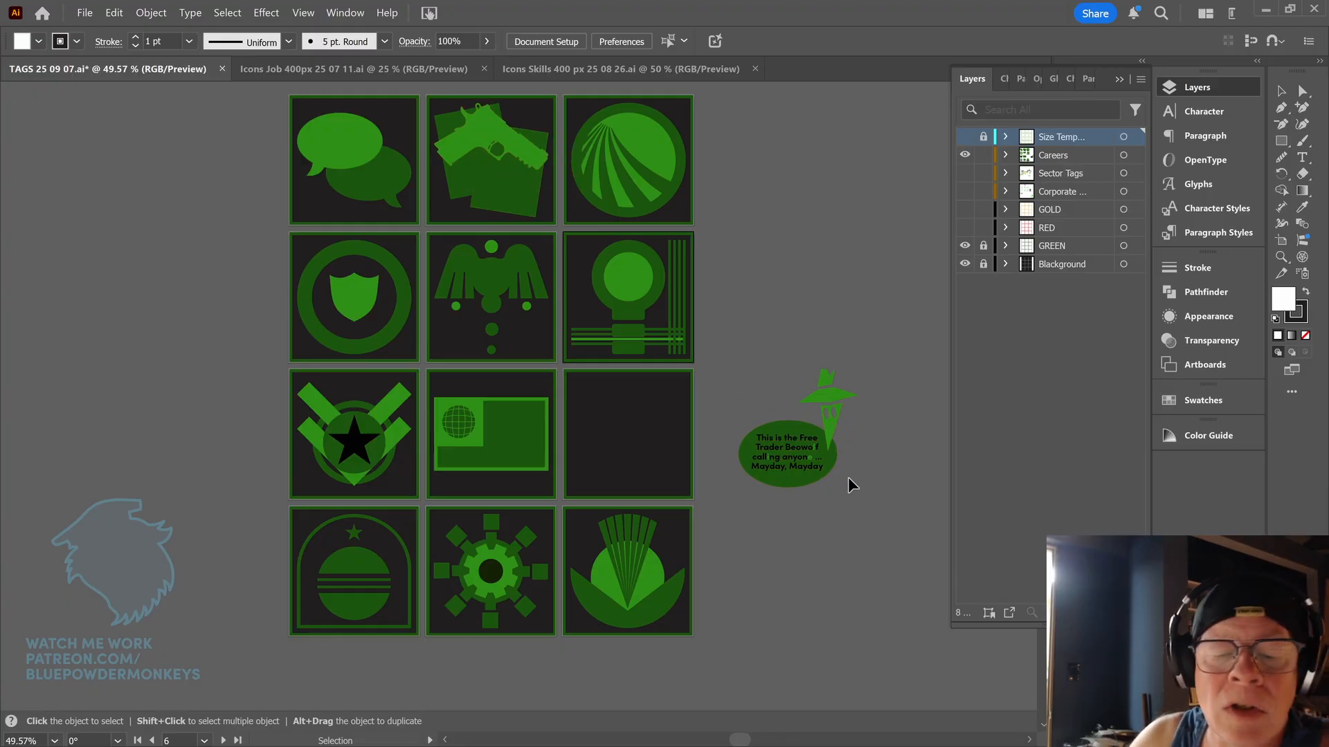
{"action": "left_click", "coordinate": [806, 379]}
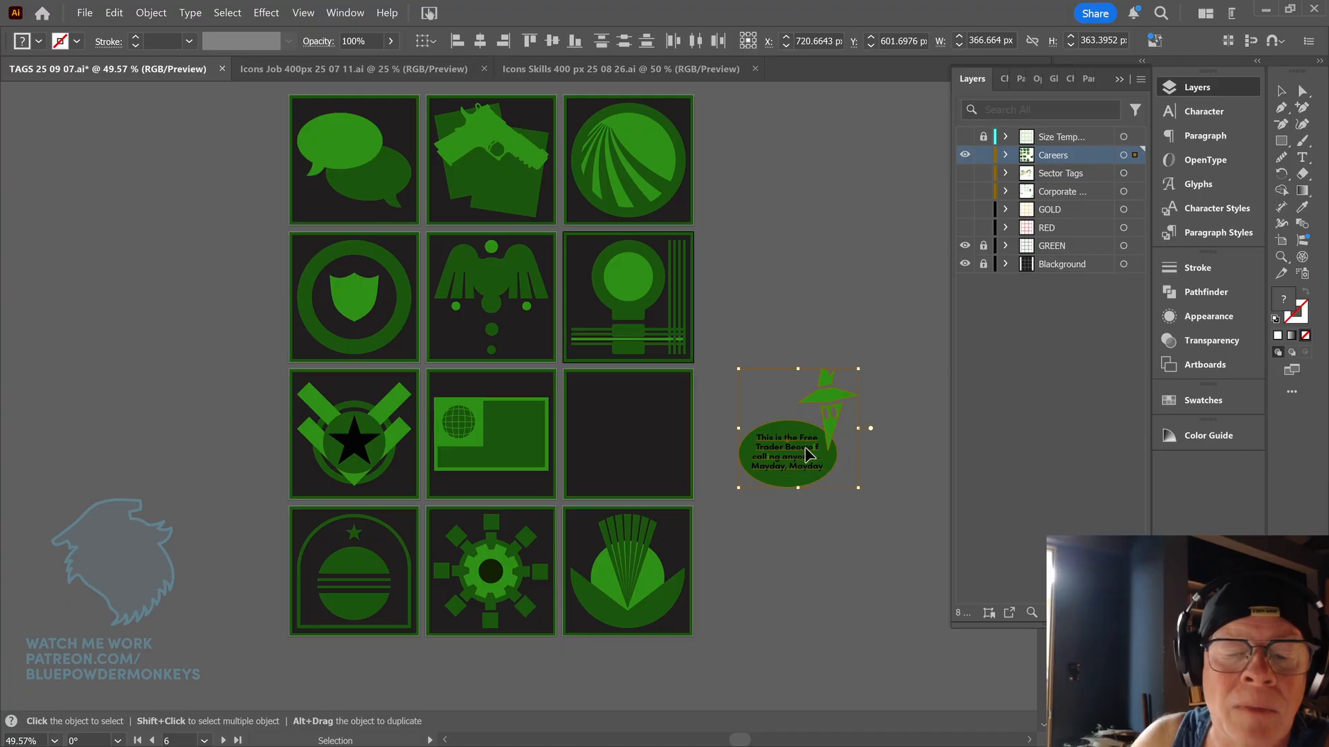
{"action": "left_click_drag", "start_coordinate": [807, 447], "coordinate": [815, 262]}
{"action": "left_click", "coordinate": [741, 415]}
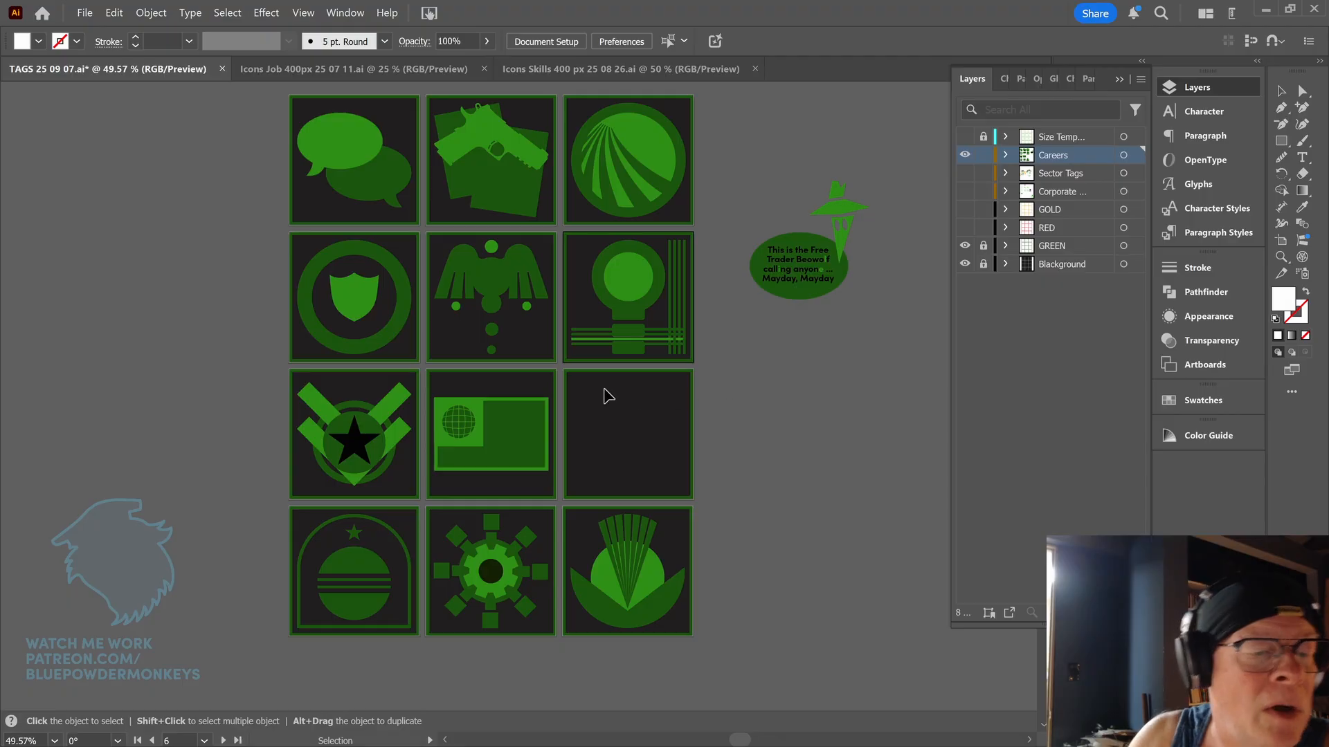
{"action": "left_click", "coordinate": [365, 302]}
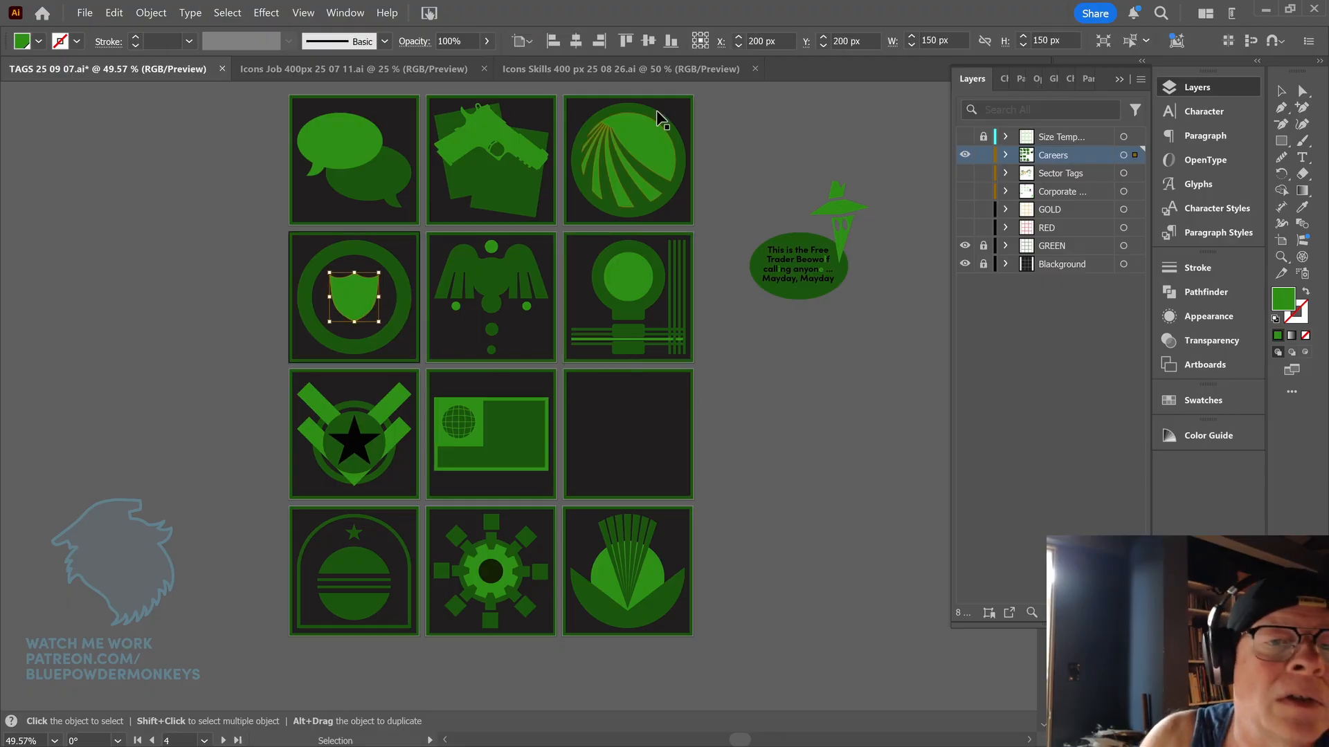
{"action": "left_click", "coordinate": [520, 41]}
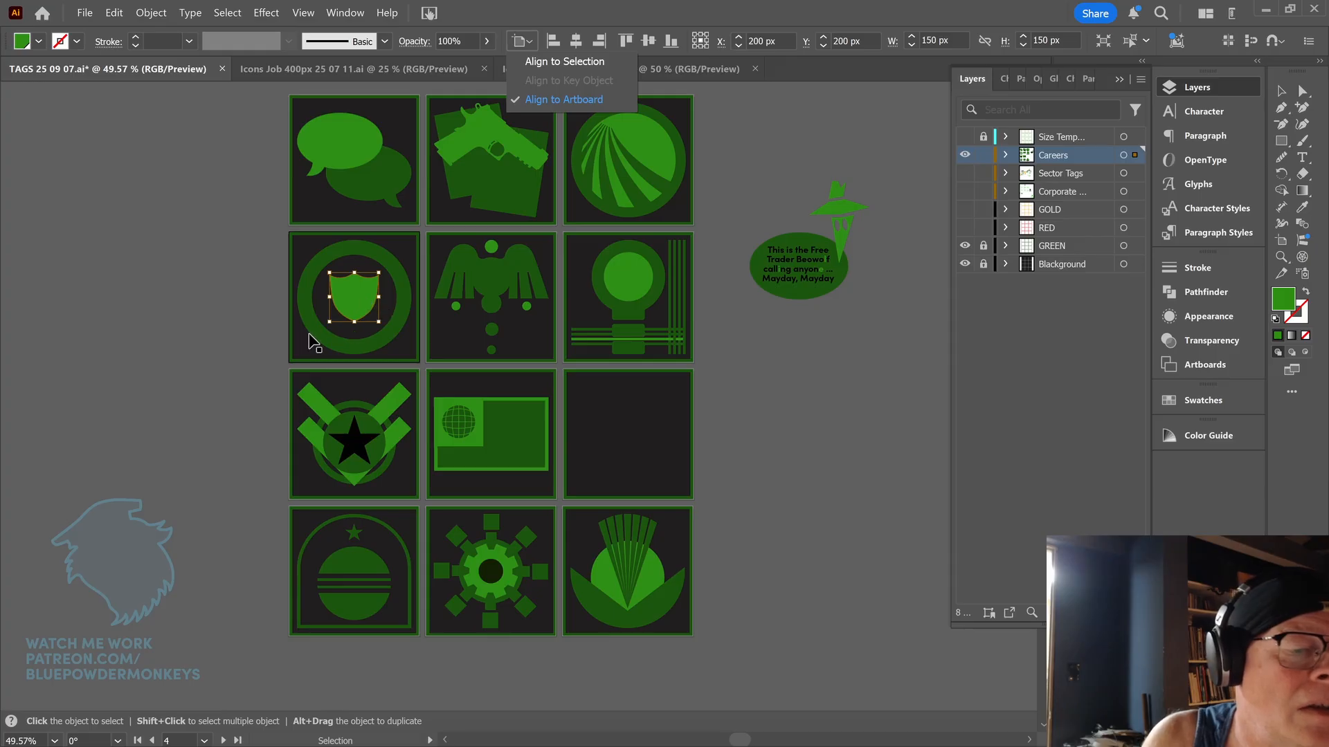
{"action": "left_click", "coordinate": [236, 360]}
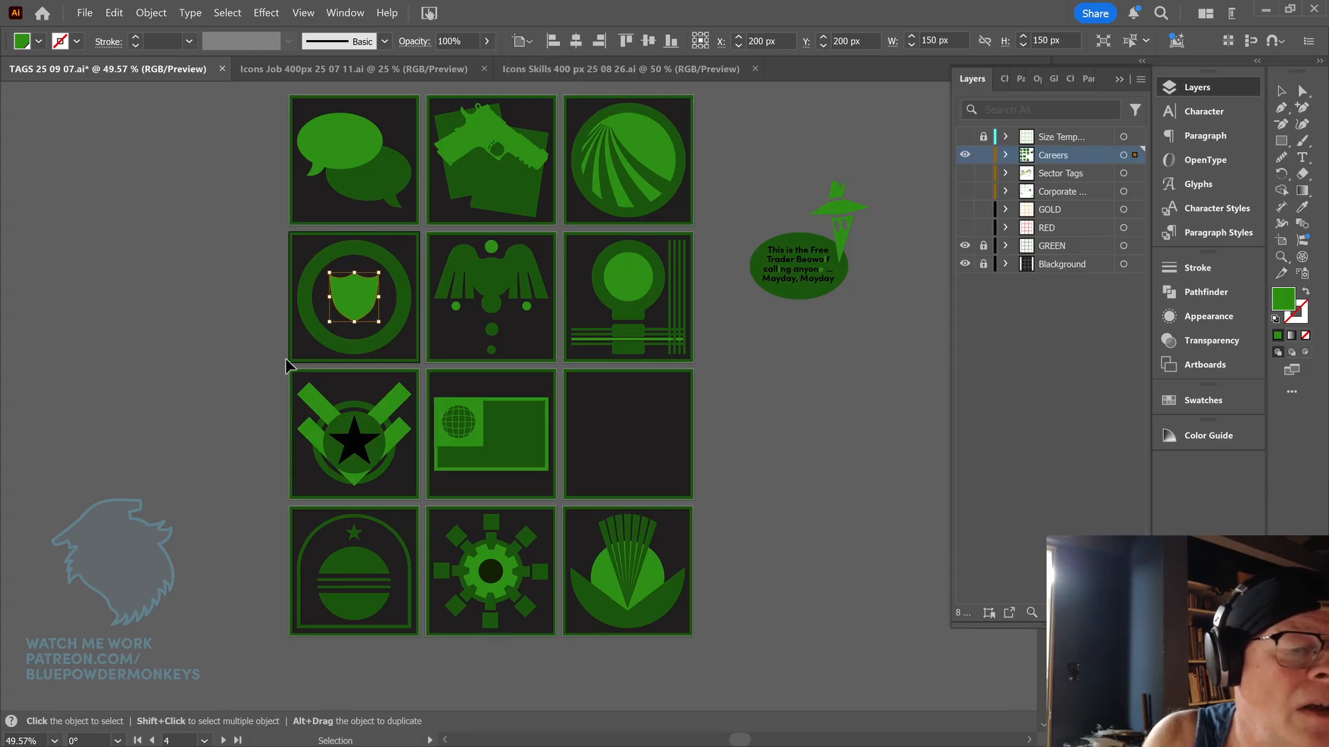
{"action": "left_click", "coordinate": [230, 410]}
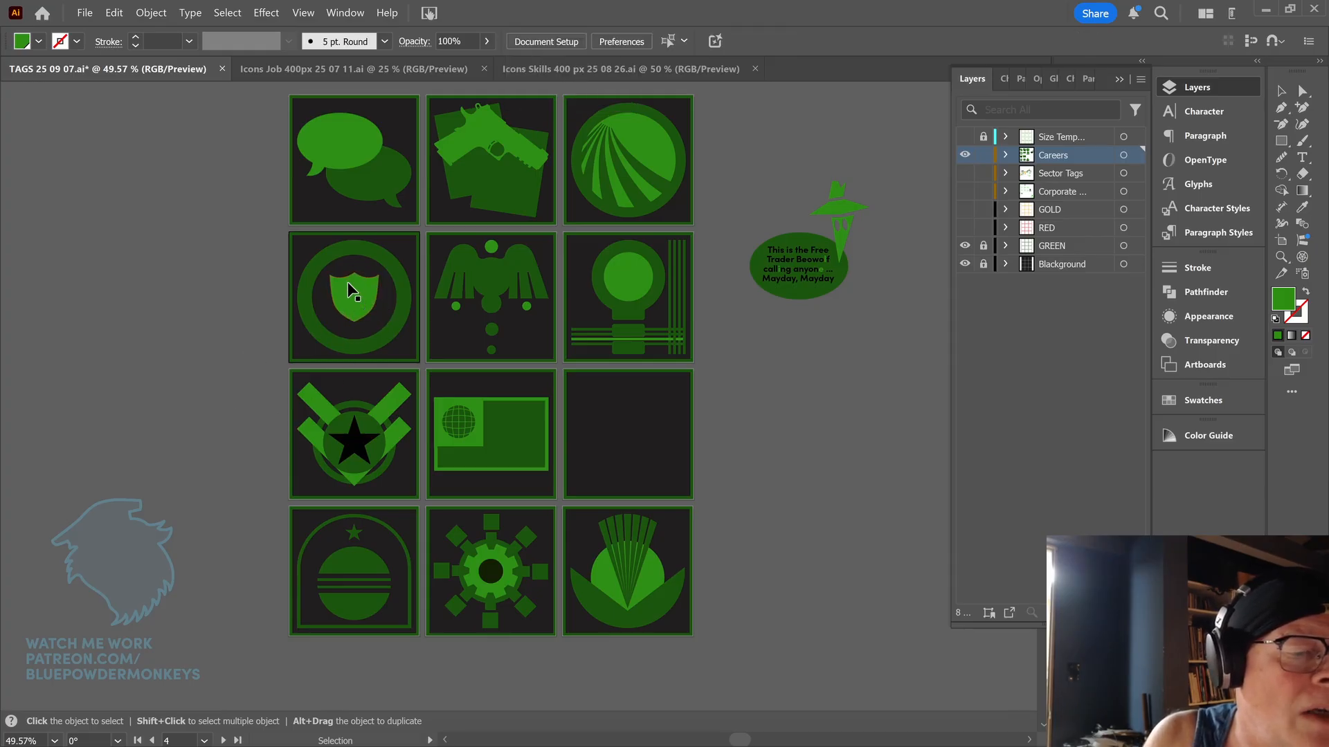
- Nudge the shield inside the second-row ring icon downward to a Y position of about 206.67 px
{"action": "left_click", "coordinate": [361, 308]}
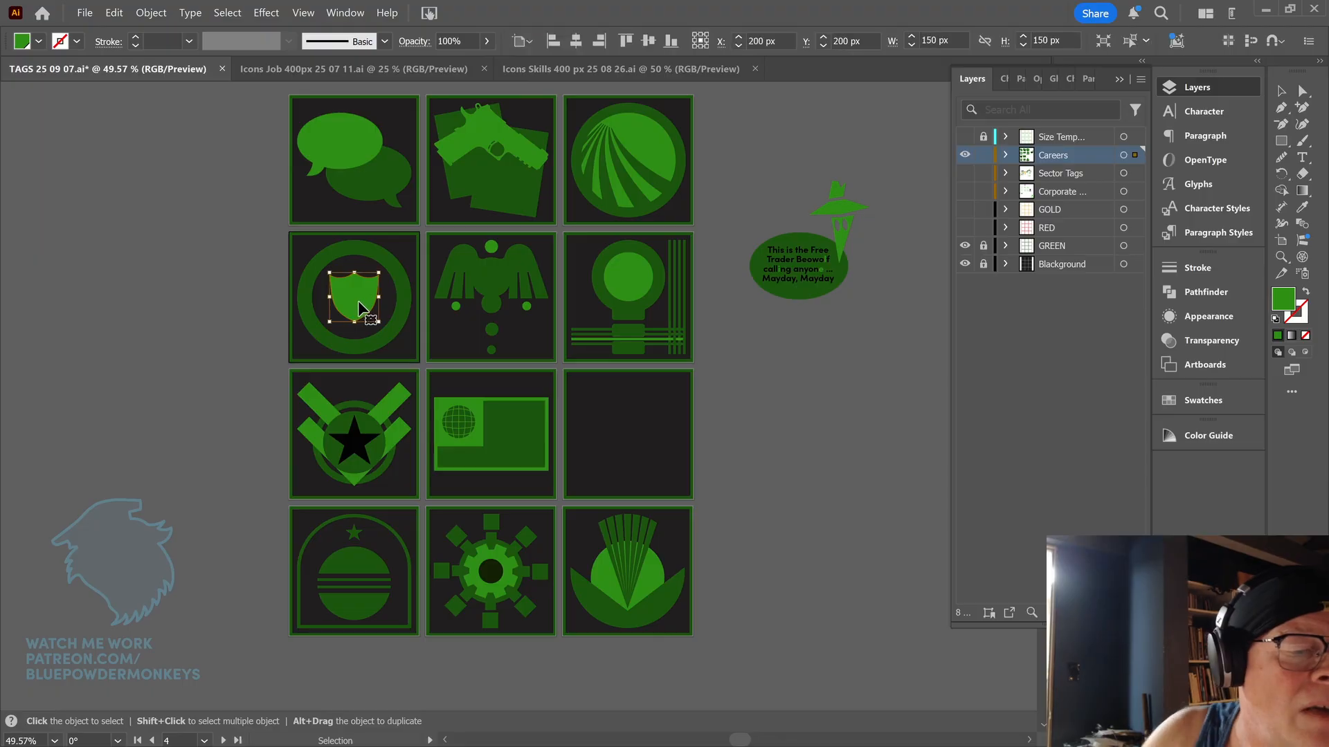
{"action": "key", "text": "Down"}
{"action": "key", "text": "Down"}
{"action": "key", "text": "Down"}
{"action": "key", "text": "Down"}
{"action": "key", "text": "Down"}
{"action": "key", "text": "Down"}
{"action": "key", "text": "Down"}
{"action": "key", "text": "Down"}
{"action": "key", "text": "Down"}
{"action": "key", "text": "Down"}
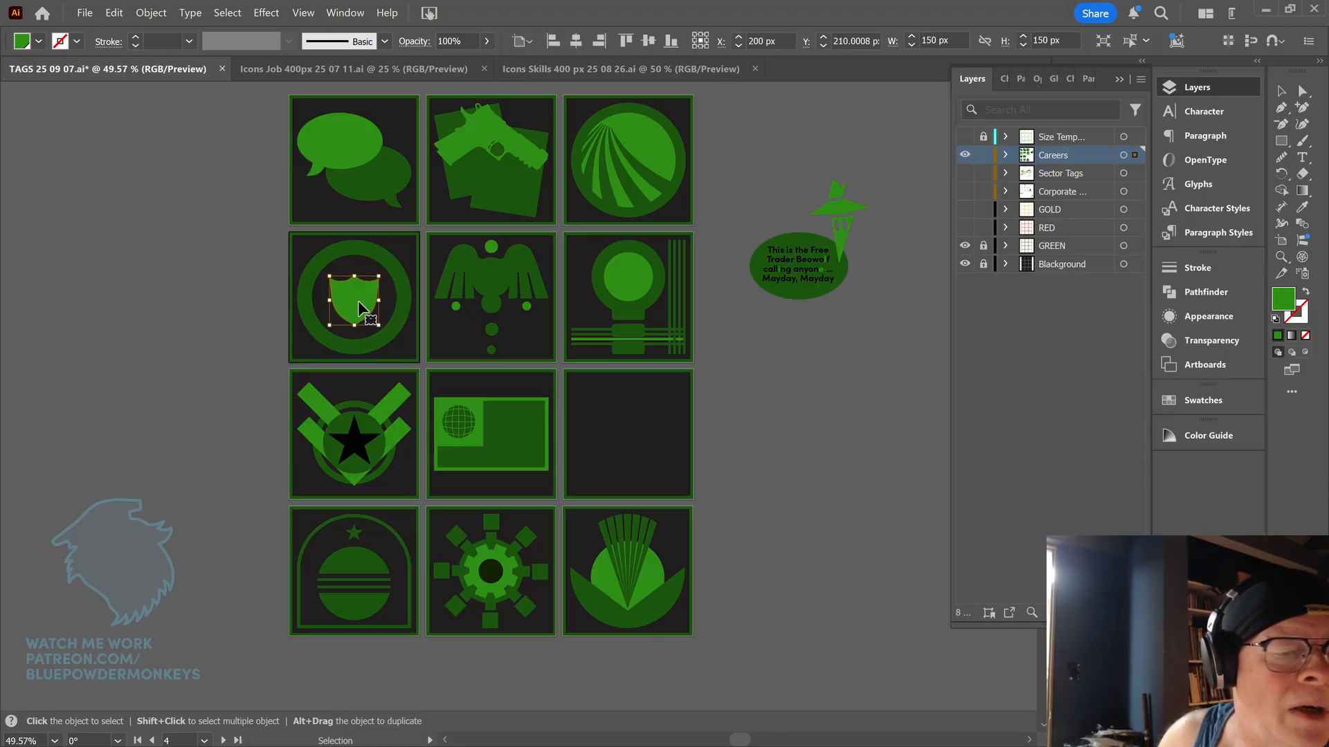
{"action": "key", "text": "Up"}
{"action": "key", "text": "Up"}
{"action": "key", "text": "Up"}
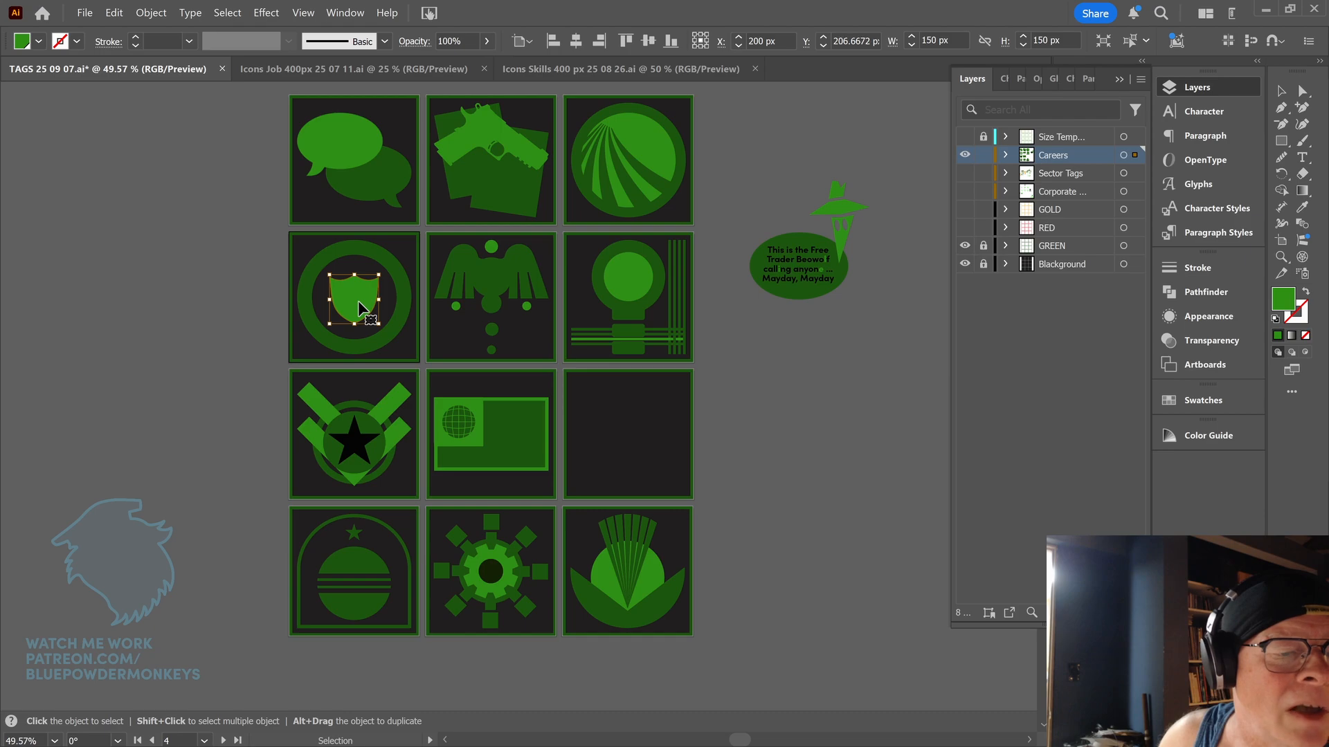
{"action": "left_click", "coordinate": [776, 398]}
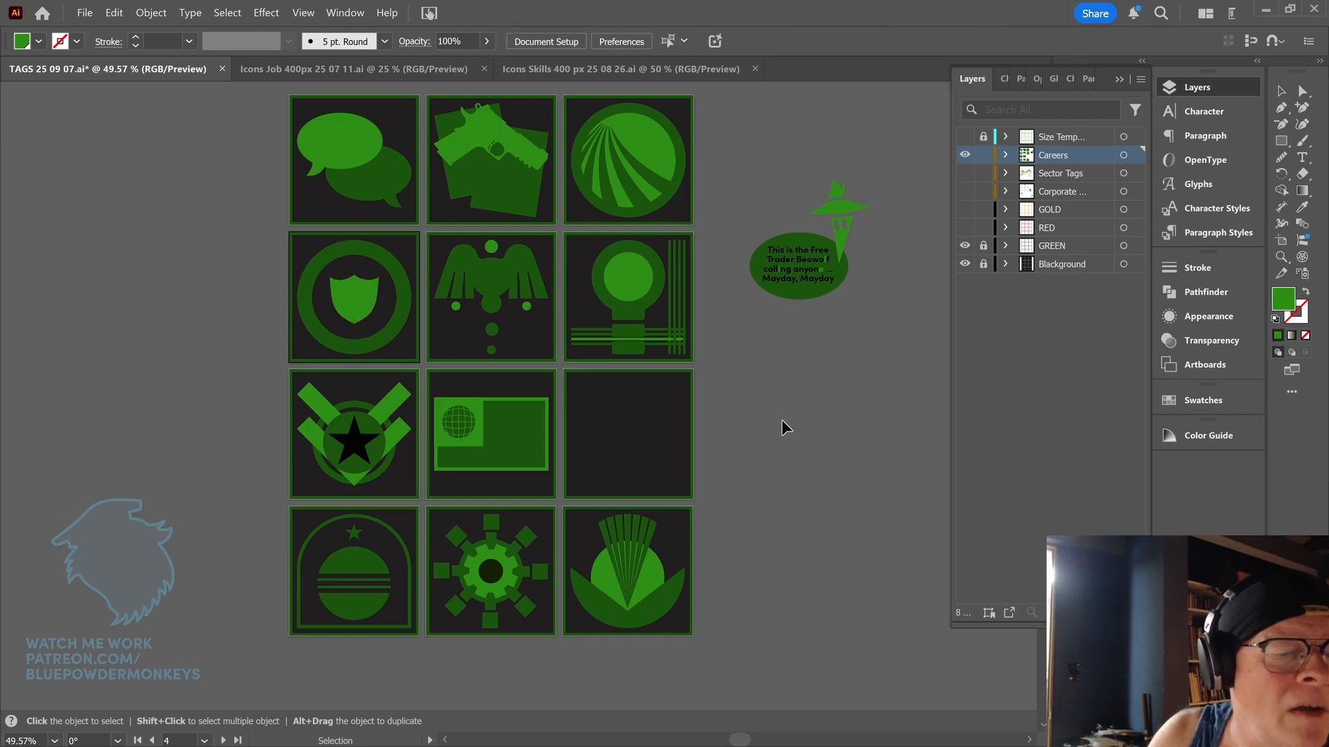
- Centre the shield vertically on its artboard, and nudge it down to a Y position of about 203.33 px
{"action": "left_click", "coordinate": [366, 312]}
{"action": "left_click", "coordinate": [649, 43]}
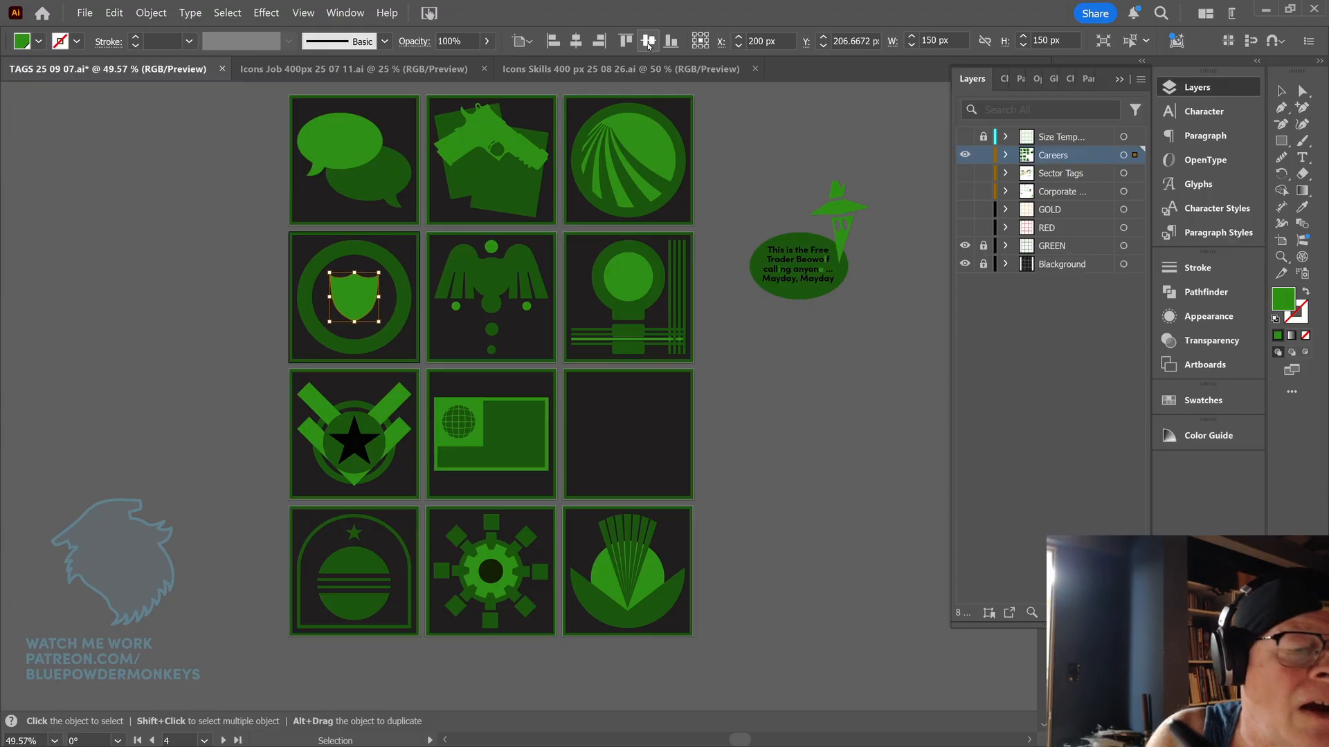
{"action": "key", "text": "Down"}
{"action": "key", "text": "Down"}
{"action": "key", "text": "Down"}
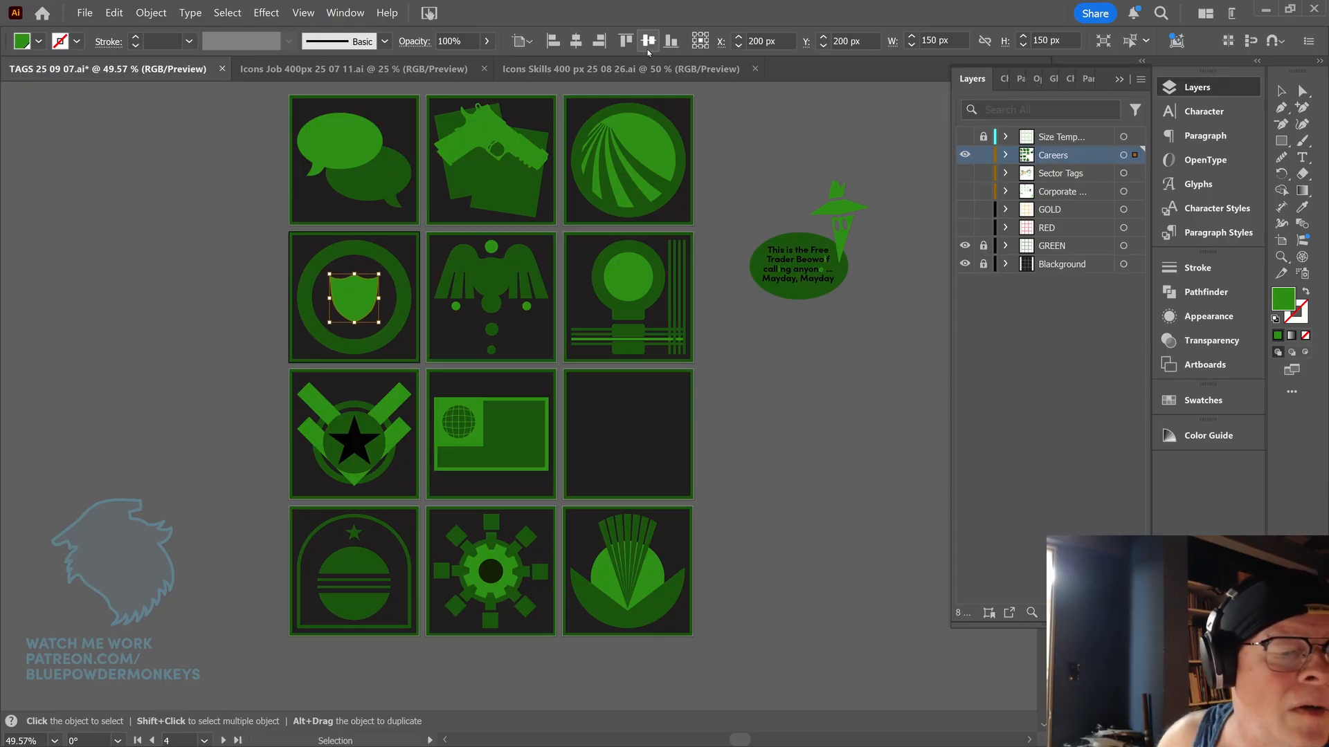
{"action": "key", "text": "Down"}
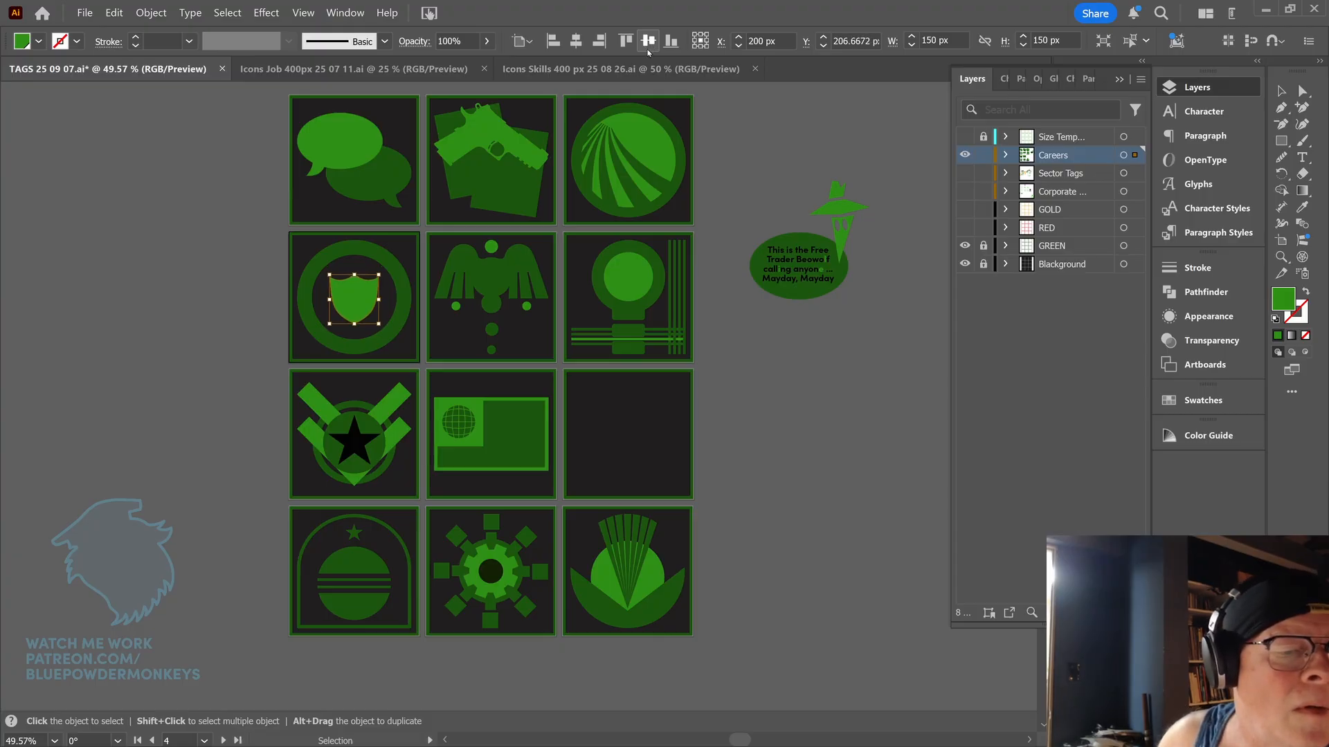
{"action": "key", "text": "Up"}
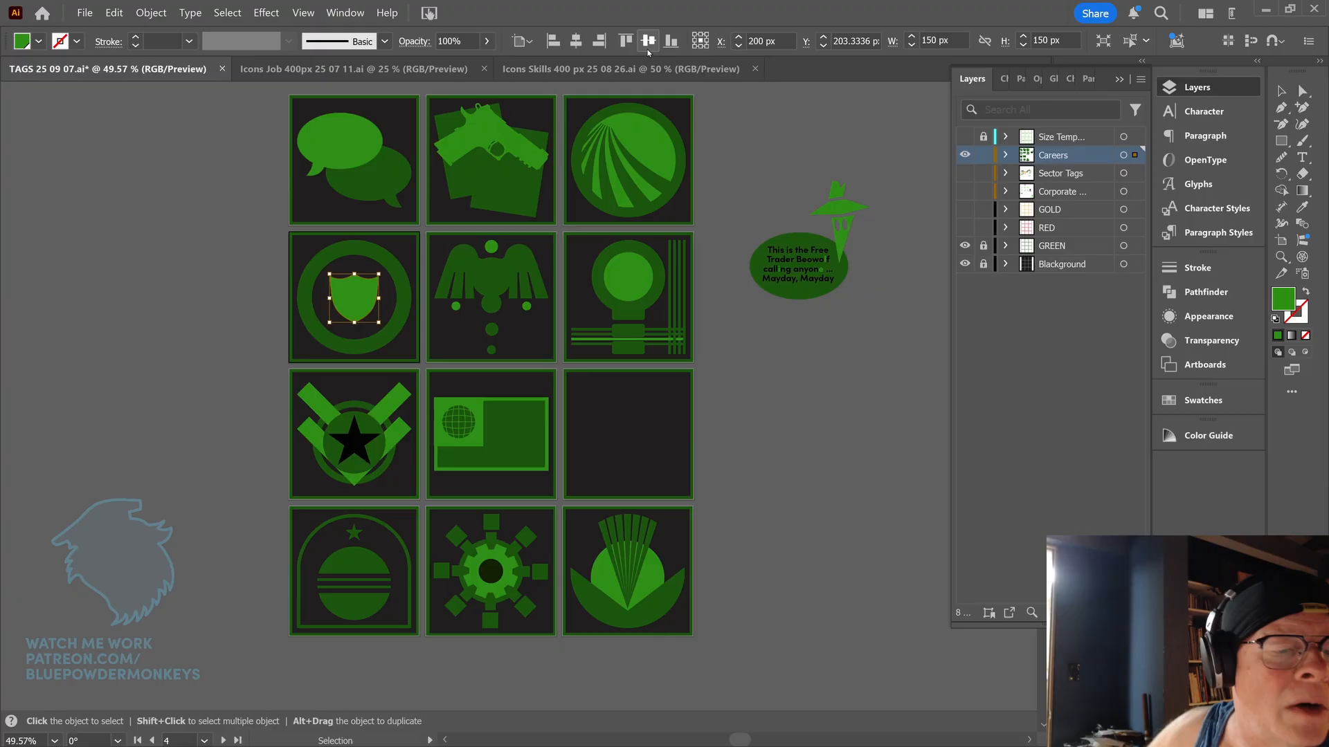
{"action": "left_click", "coordinate": [807, 351]}
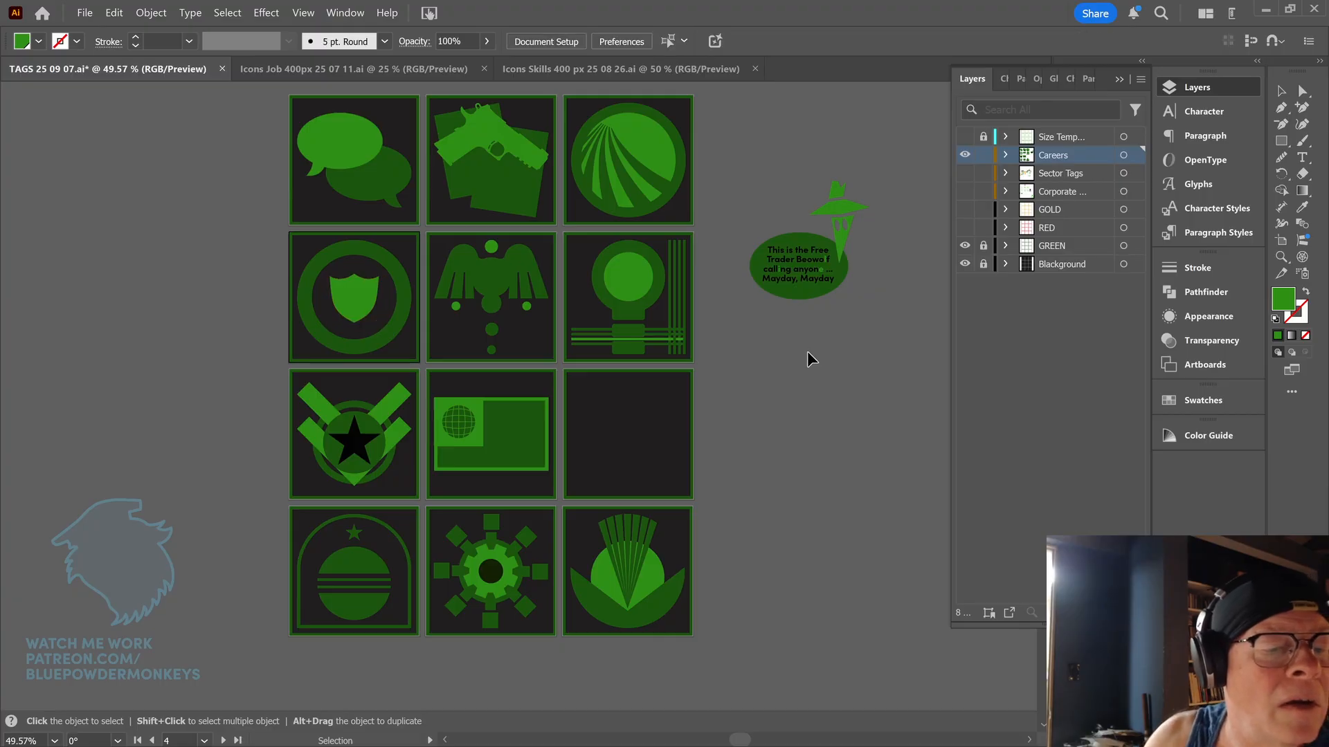
- Copy the dark green ring from around the shield onto the empty third-row artboard
{"action": "left_click", "coordinate": [405, 321]}
{"action": "left_click_drag", "start_coordinate": [405, 322], "coordinate": [677, 462]}
{"action": "left_click", "coordinate": [728, 392]}
{"action": "left_click", "coordinate": [684, 380]}
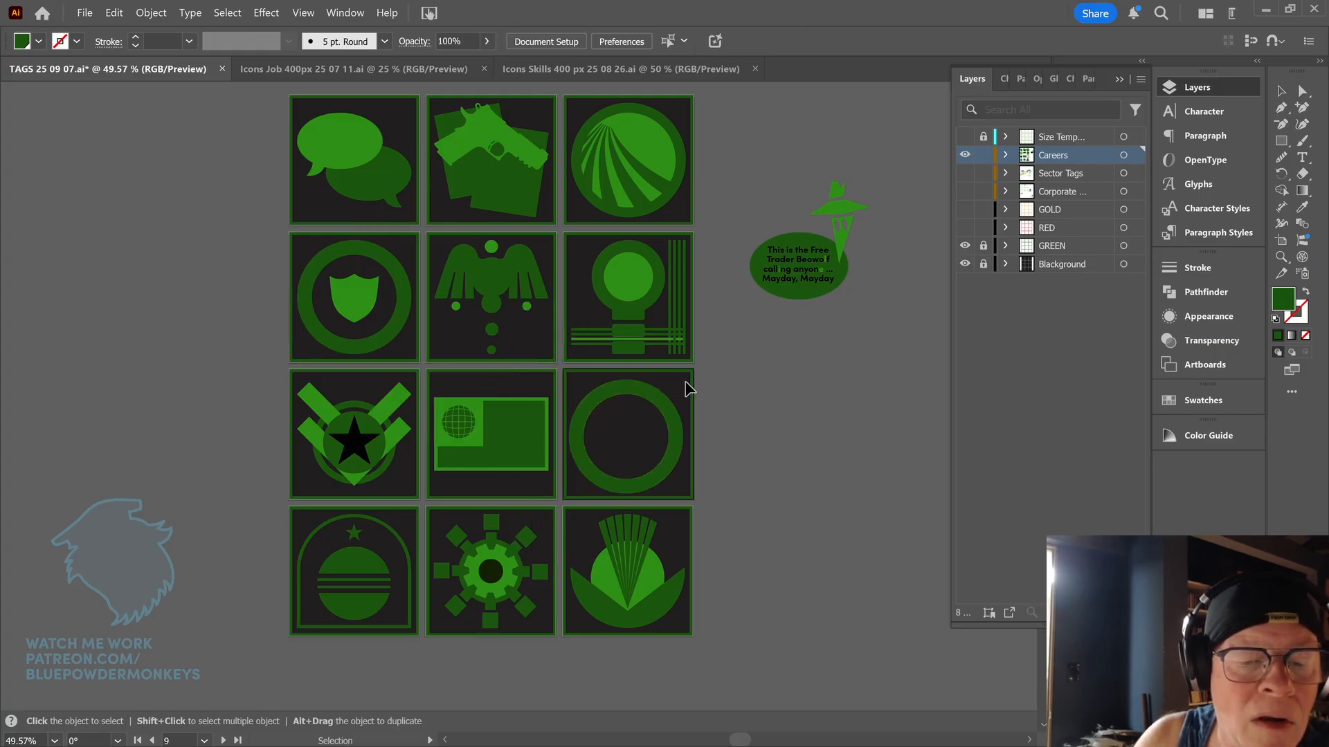
- Centre the copied ring horizontally and vertically on its third-row artboard
{"action": "left_click", "coordinate": [670, 415]}
{"action": "left_click", "coordinate": [576, 42]}
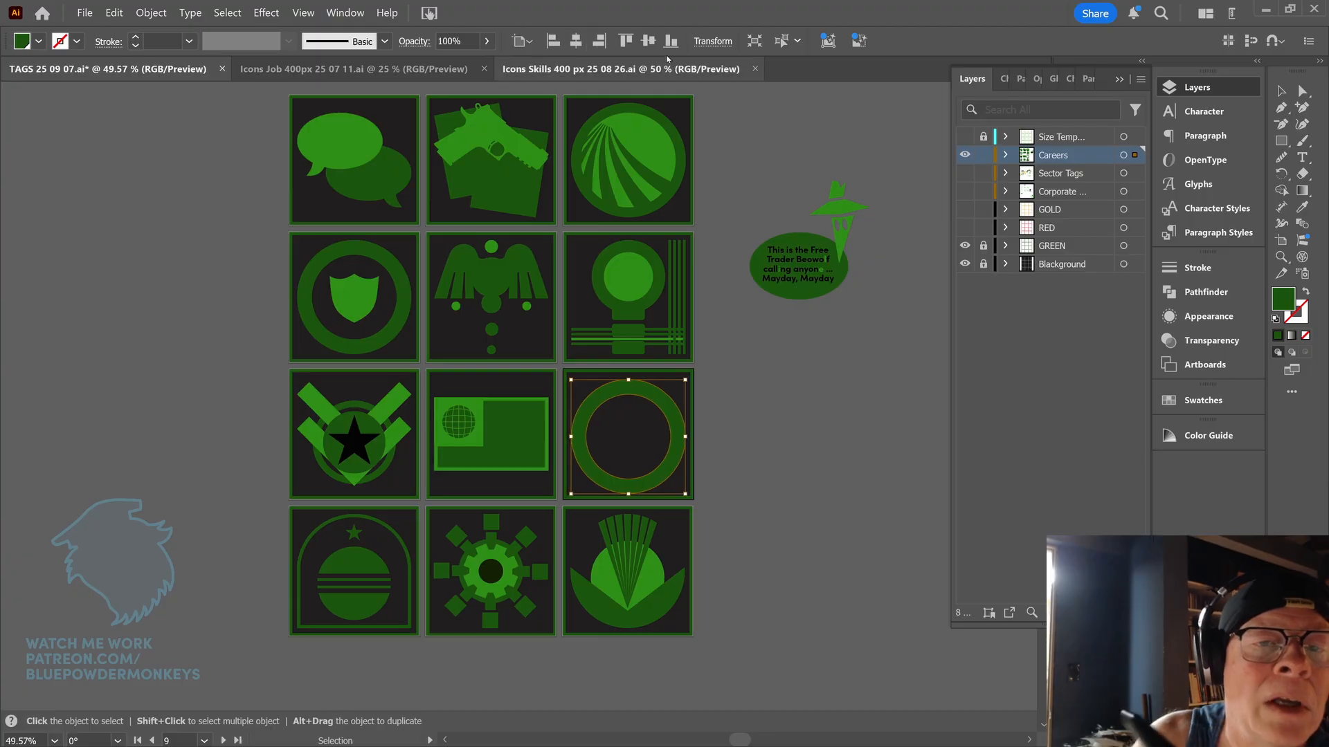
{"action": "left_click", "coordinate": [670, 42]}
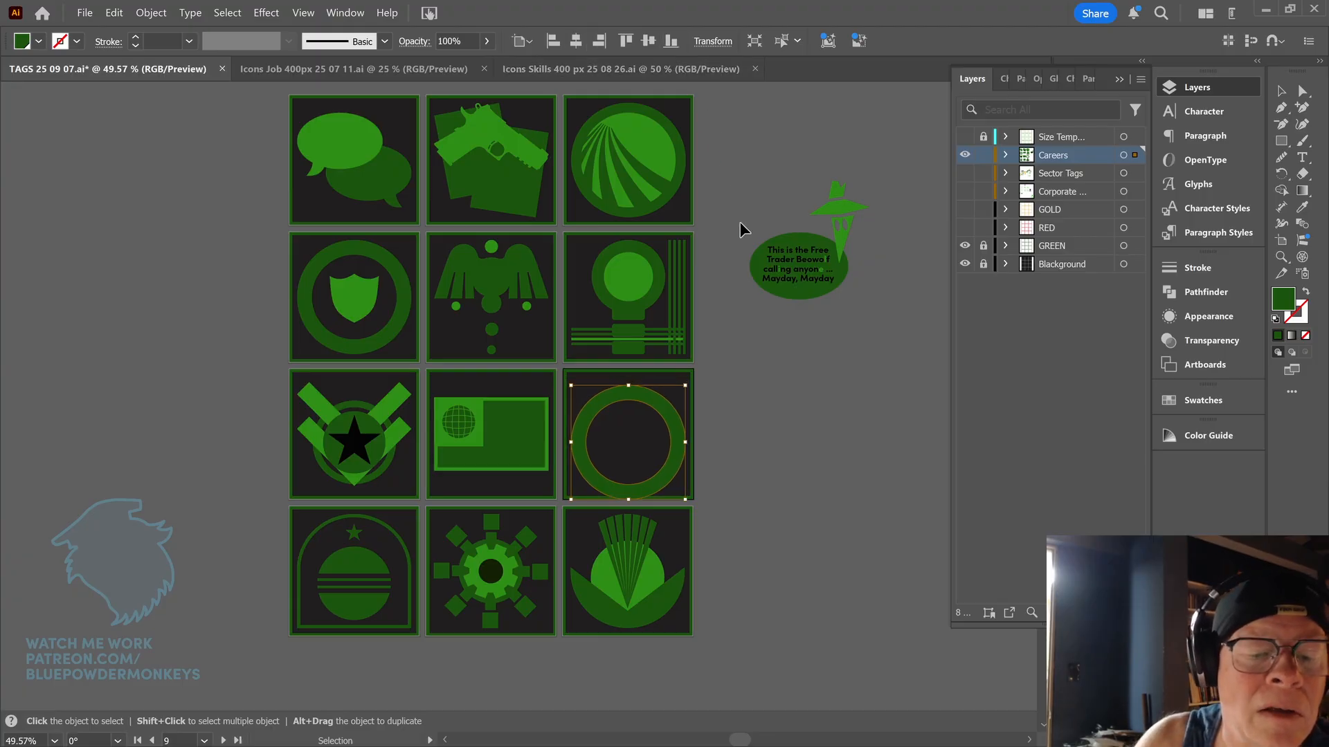
{"action": "left_click", "coordinate": [648, 41]}
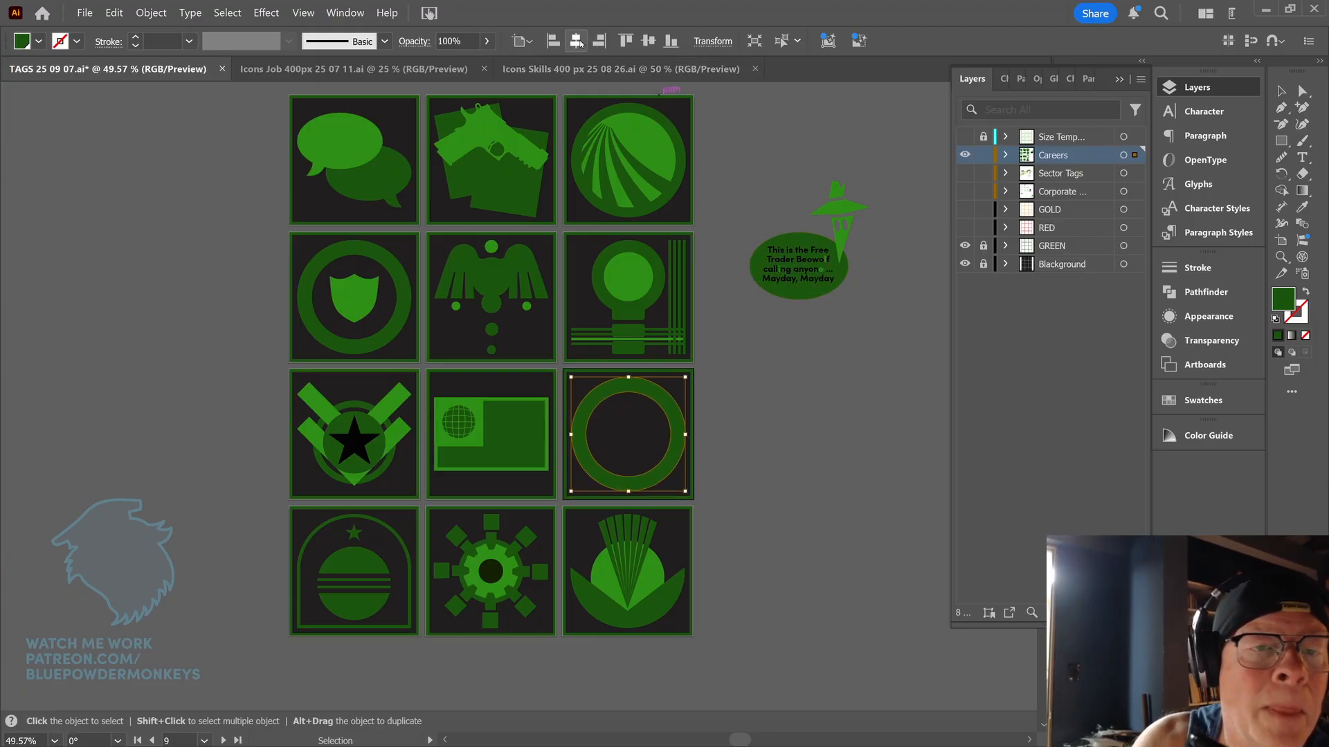
{"action": "left_click", "coordinate": [735, 364]}
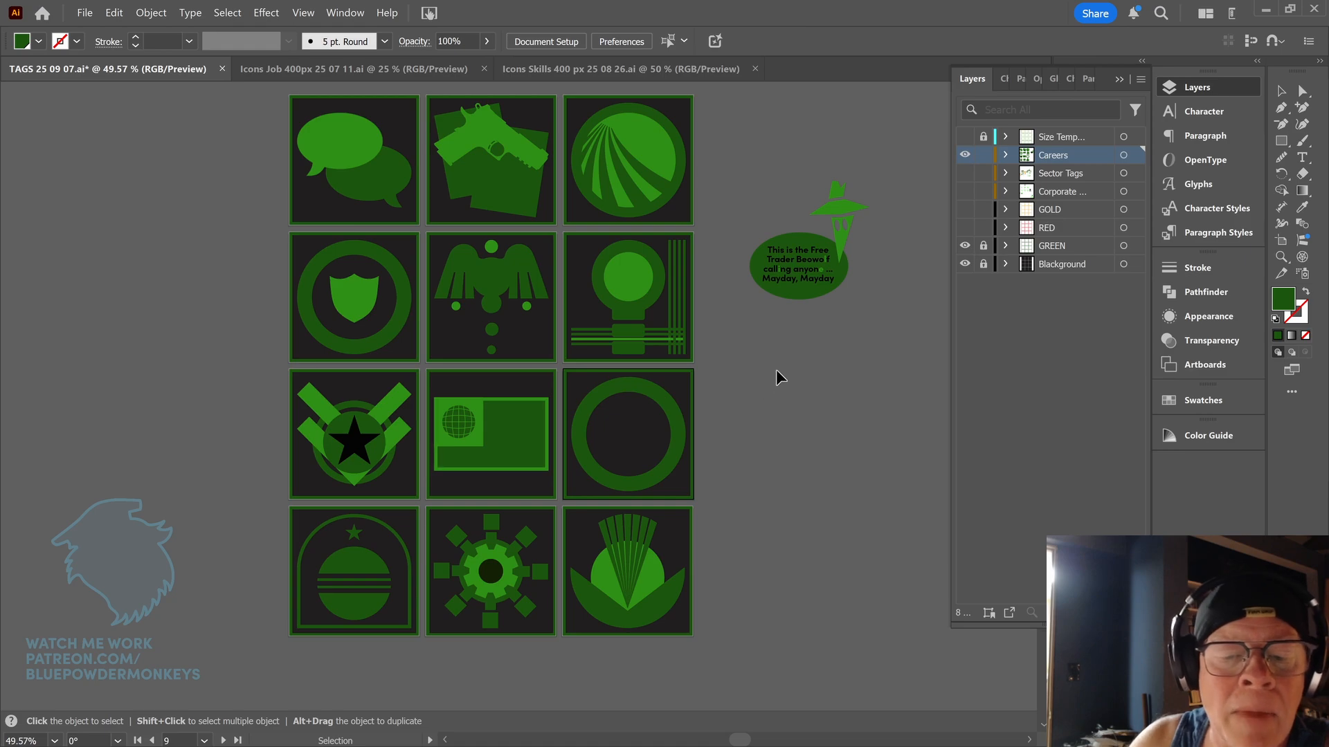
{"action": "scroll", "coordinate": [775, 377], "scroll_direction": "right", "scroll_amount": 2}
{"action": "scroll", "coordinate": [775, 377], "scroll_direction": "down", "scroll_amount": 1}
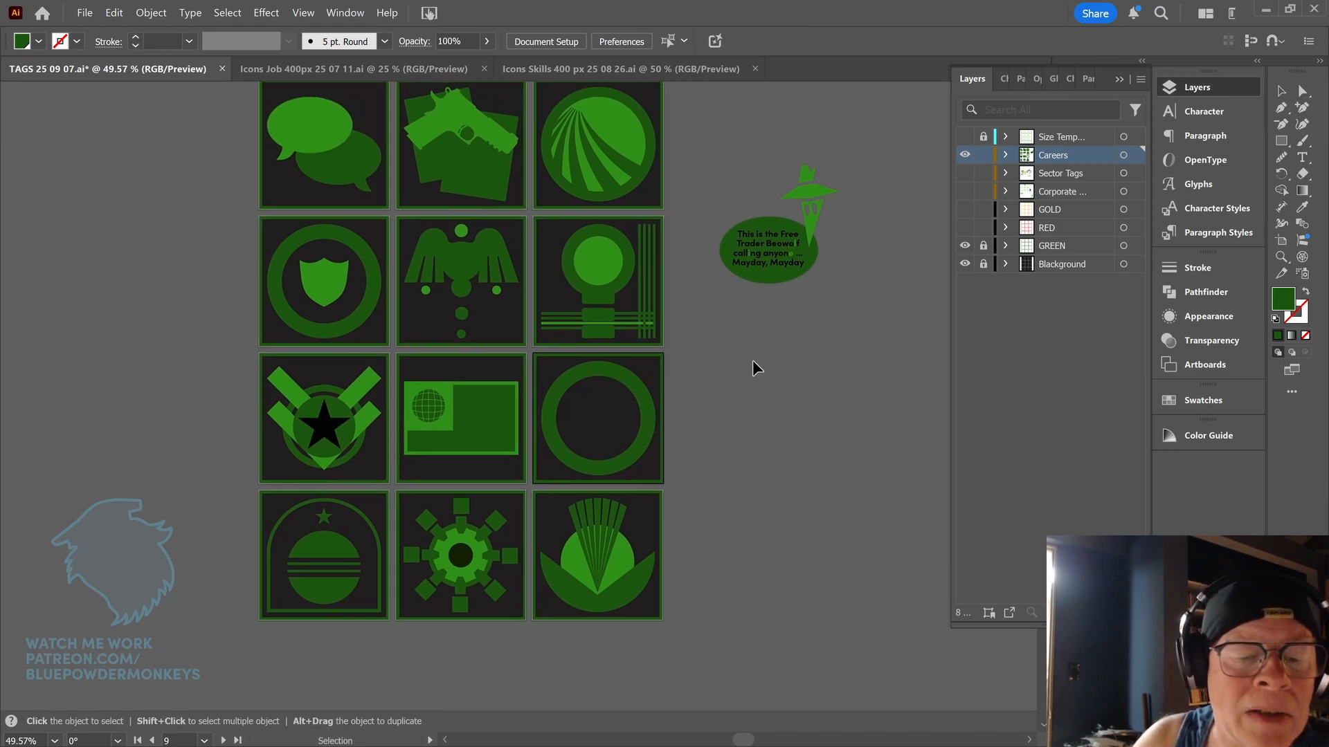
- Draw a dark green six-pointed star about 517 × 450 px in the empty space beside the third-row artboards
{"action": "left_click_drag", "start_coordinate": [812, 362], "coordinate": [774, 371]}
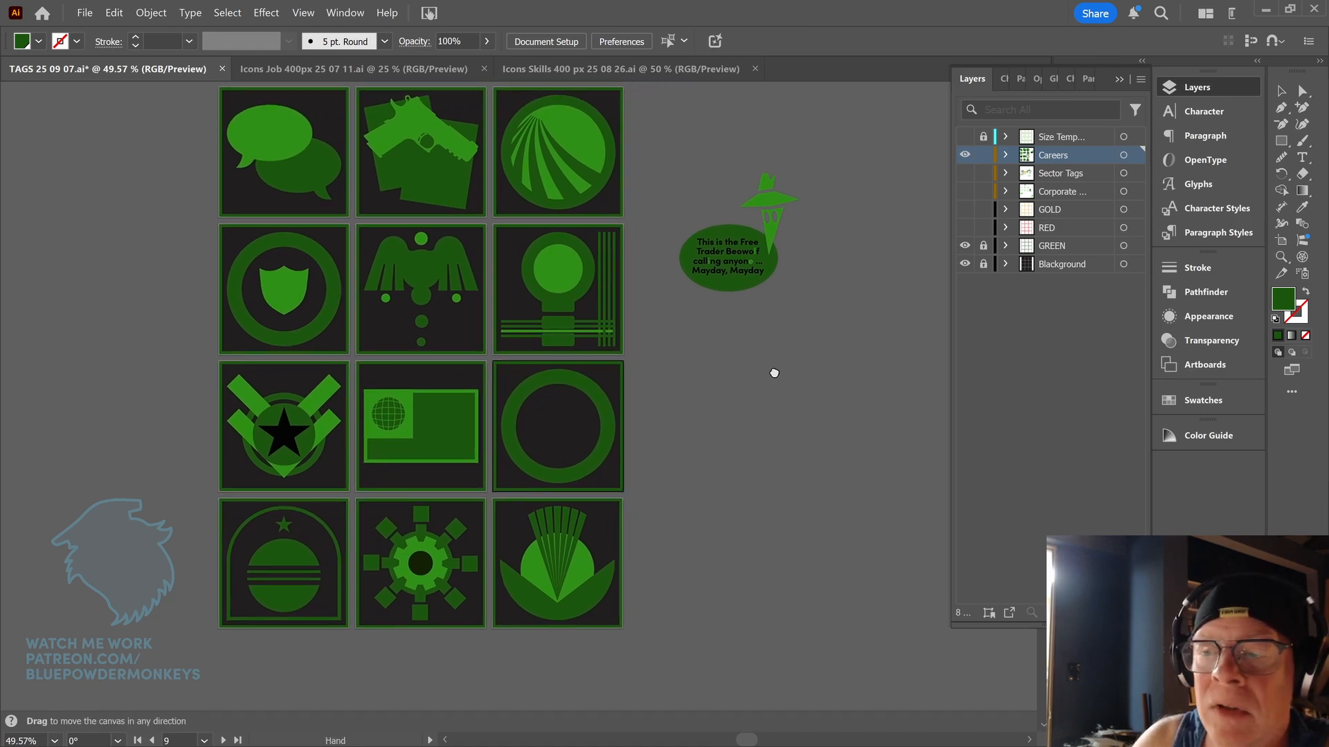
{"action": "left_click", "coordinate": [1283, 142]}
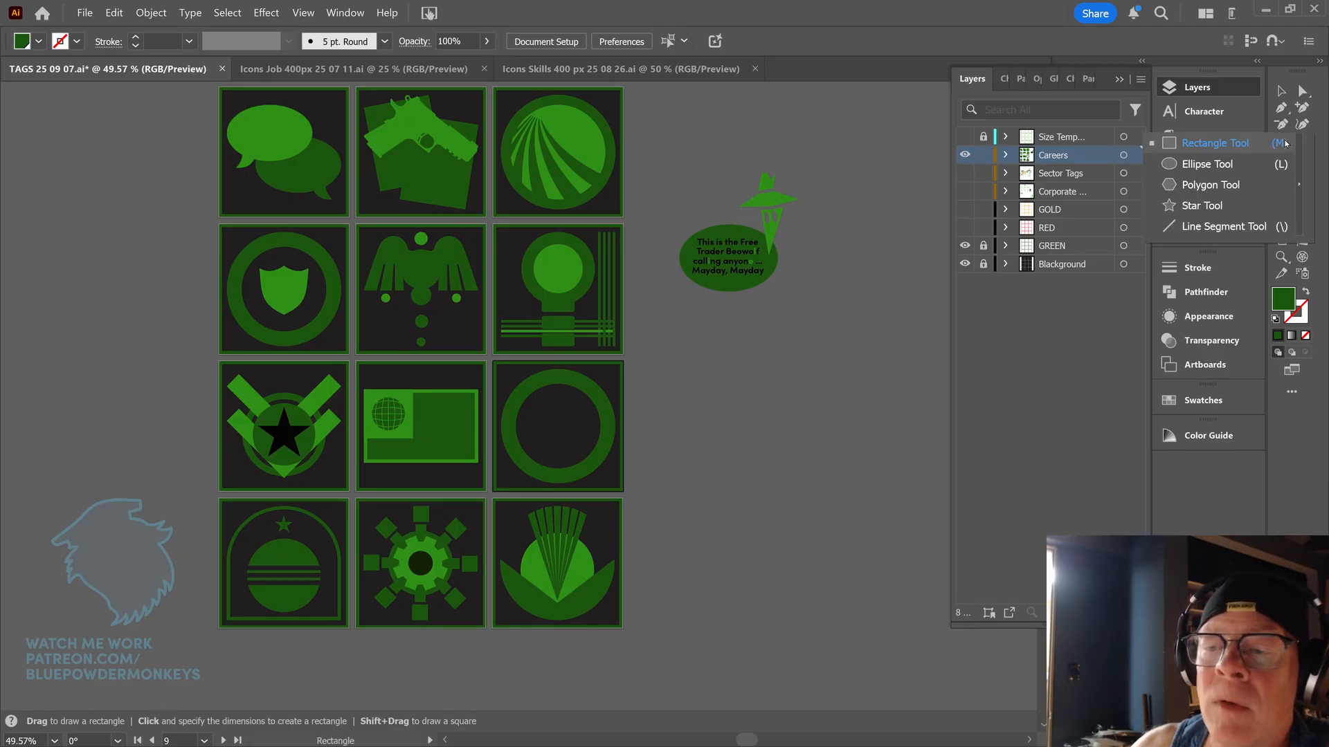
{"action": "left_click", "coordinate": [1285, 143]}
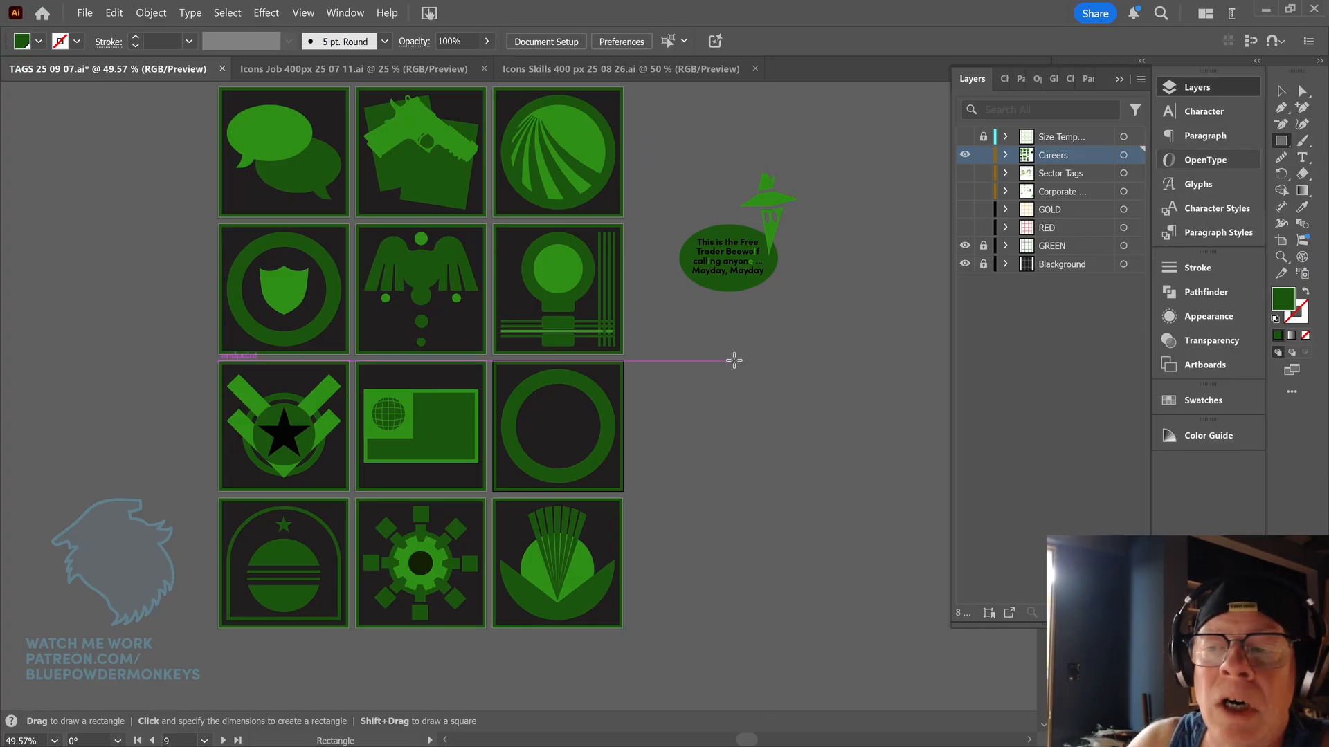
{"action": "left_click", "coordinate": [1281, 142]}
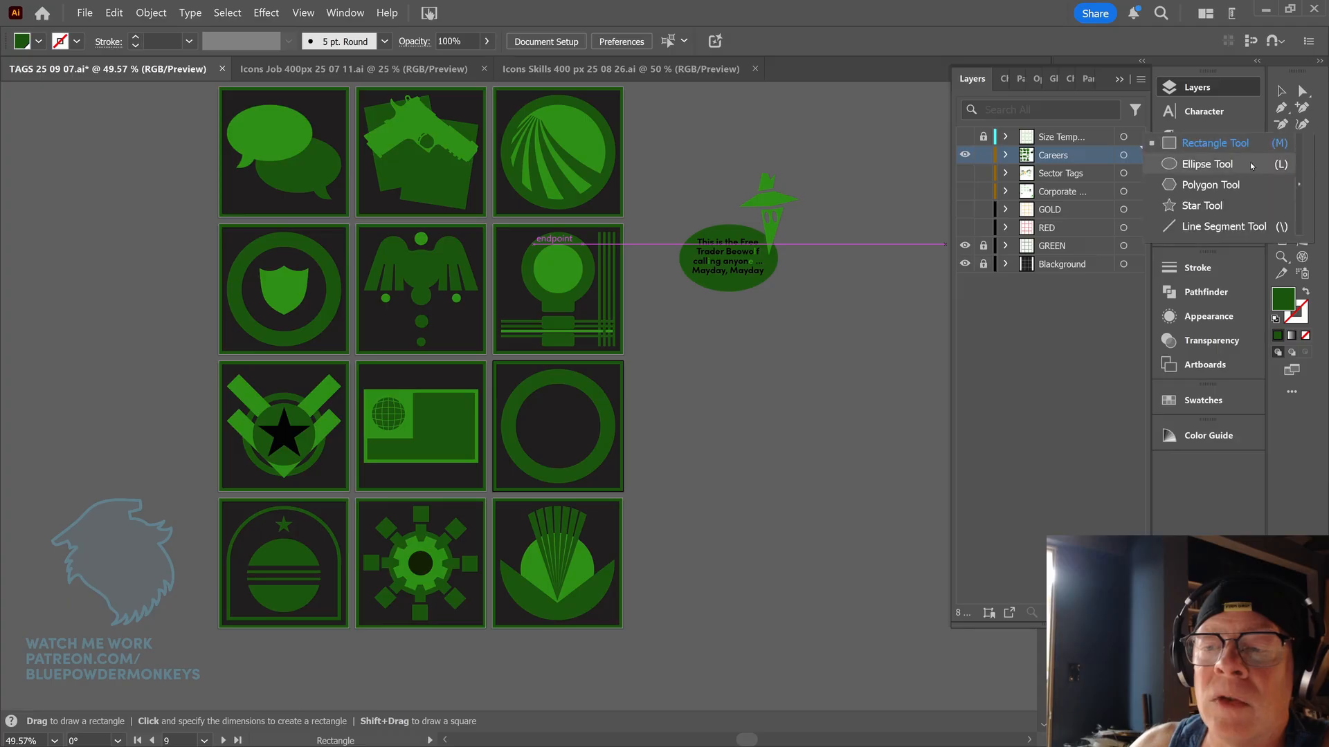
{"action": "left_click", "coordinate": [1177, 201]}
{"action": "left_click_drag", "start_coordinate": [732, 370], "coordinate": [774, 441]}
{"action": "key", "text": "Up"}
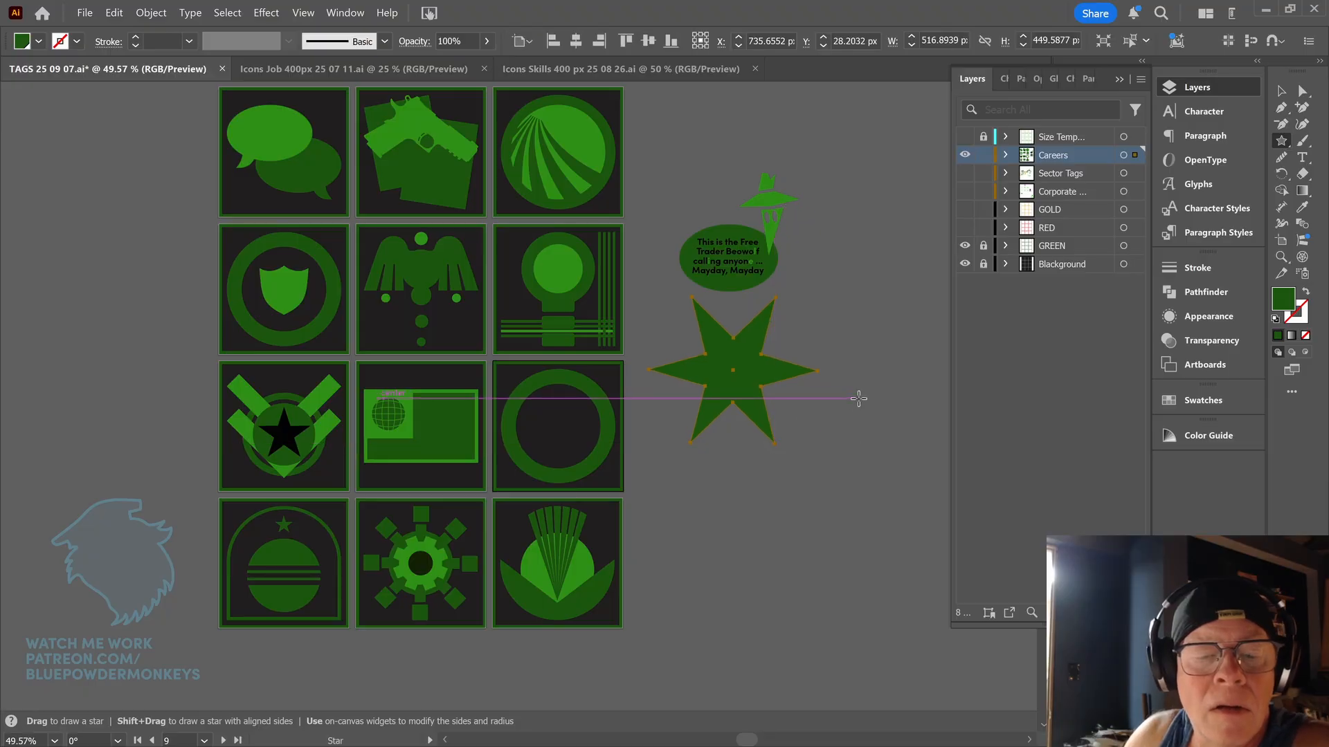
- Enlarge the star to about 571 × 497 px and increase its inner radius to make the points shorter and wider
{"action": "left_click", "coordinate": [1281, 92]}
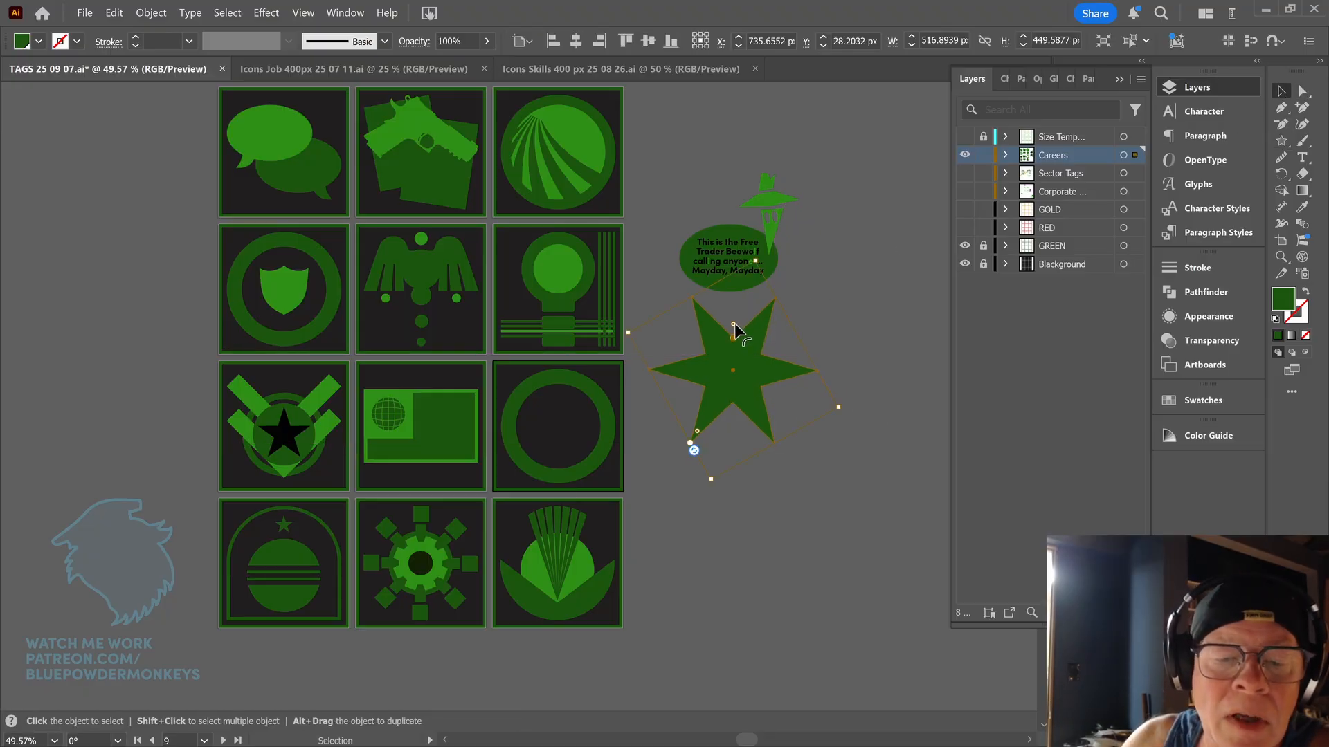
{"action": "left_click_drag", "start_coordinate": [733, 324], "coordinate": [734, 344]}
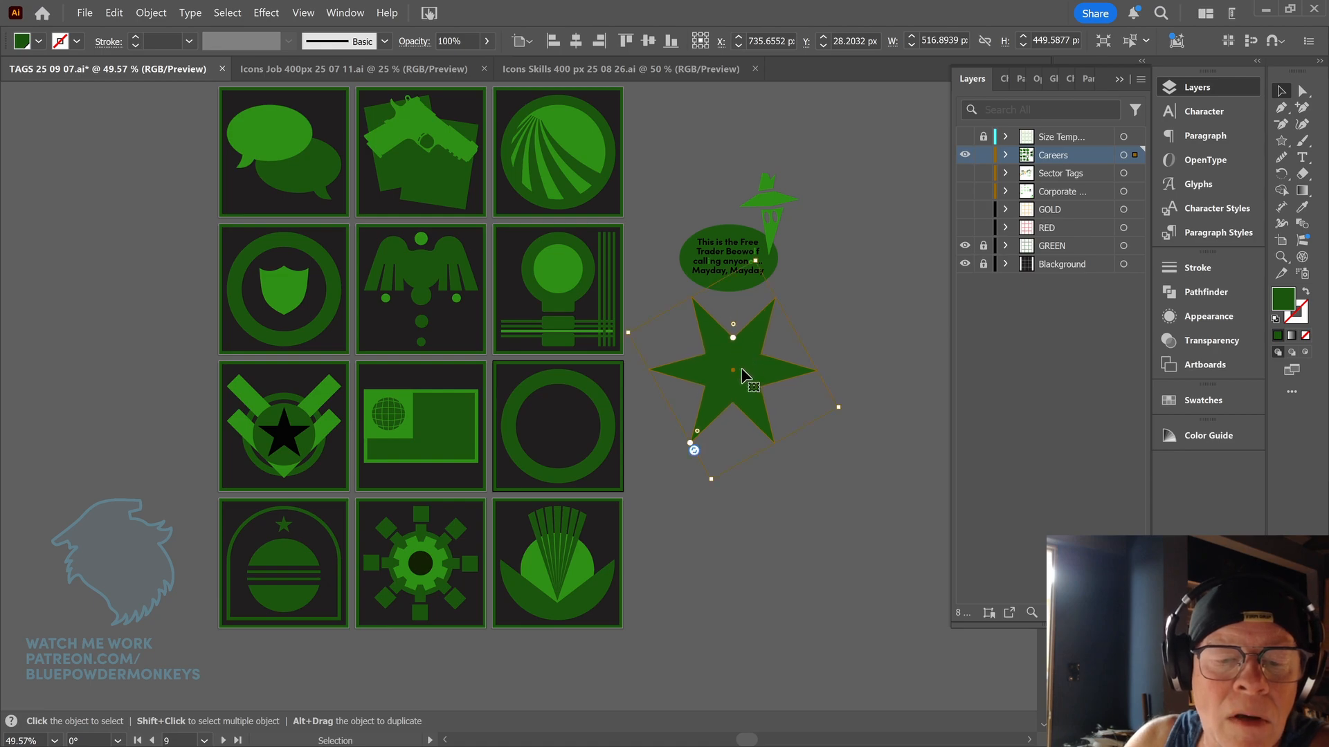
{"action": "mouse_move", "coordinate": [690, 442]}
{"action": "left_mouse_down"}
{"action": "mouse_move", "coordinate": [678, 467]}
{"action": "mouse_move", "coordinate": [708, 407]}
{"action": "mouse_move", "coordinate": [689, 458]}
{"action": "left_mouse_up"}
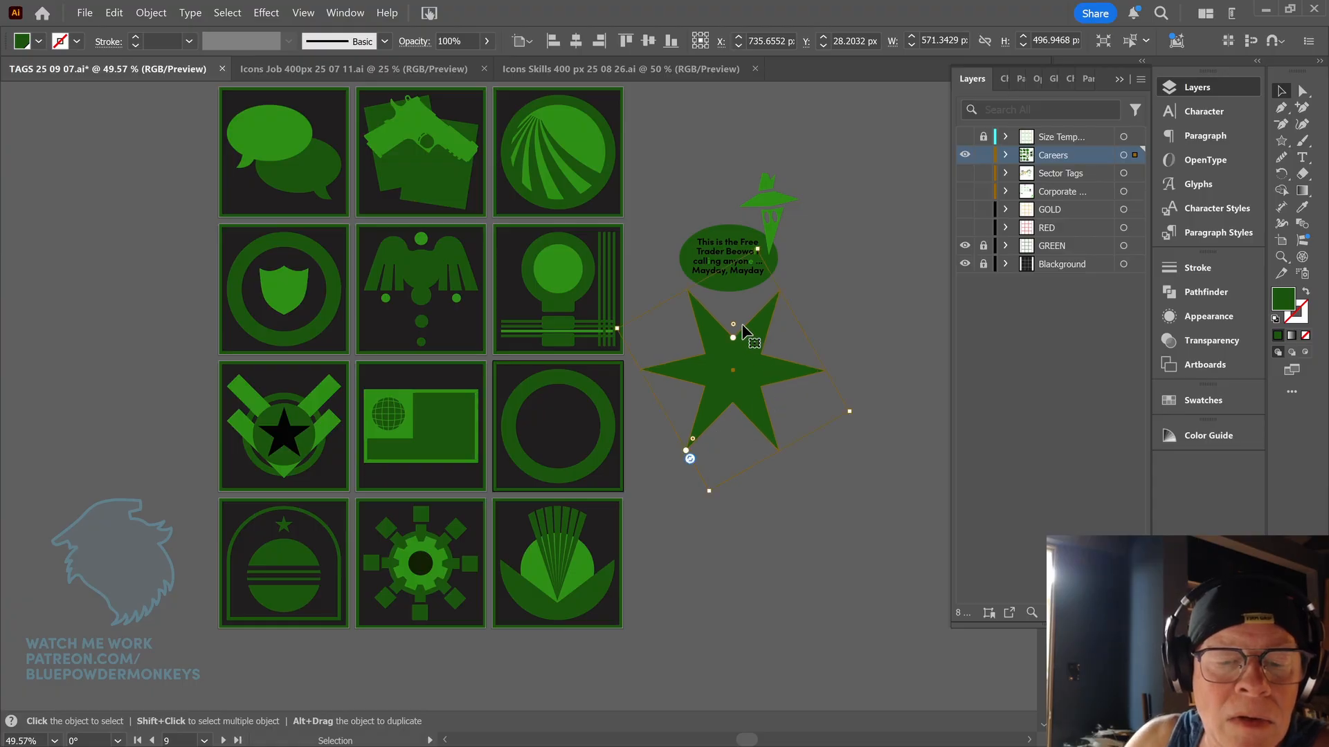
{"action": "mouse_move", "coordinate": [741, 326]}
{"action": "left_mouse_down"}
{"action": "mouse_move", "coordinate": [735, 340]}
{"action": "mouse_move", "coordinate": [754, 320]}
{"action": "left_mouse_up"}
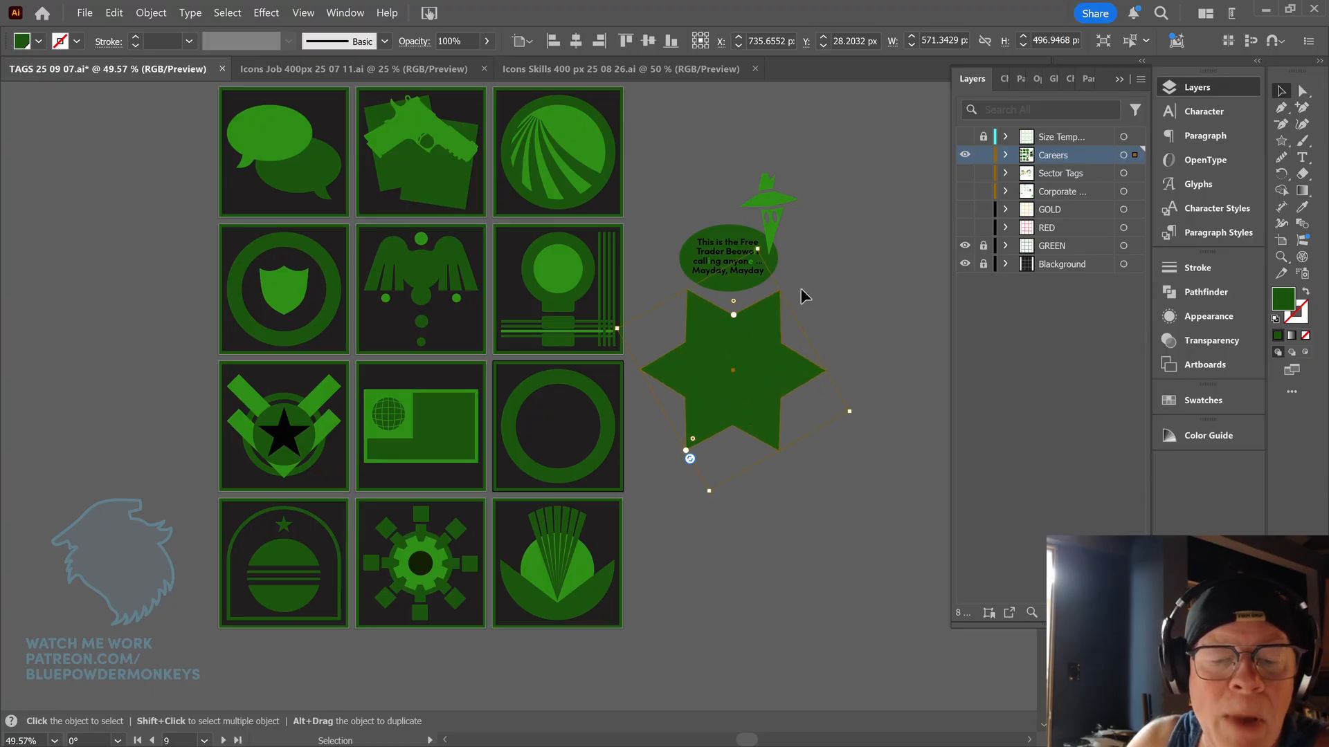
{"action": "left_click", "coordinate": [869, 283]}
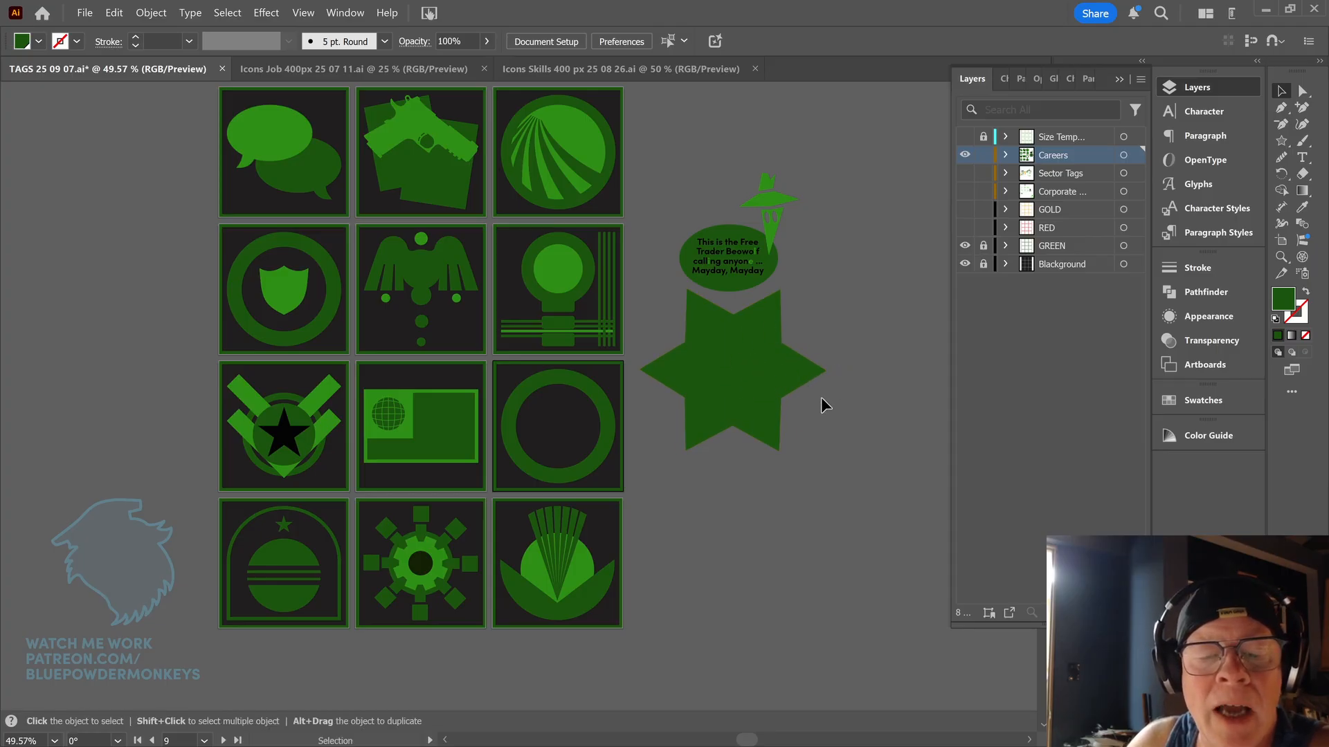
- Move the six-pointed star aside and draw a three-pointed star about 414 × 358 px in the cleared space
{"action": "left_click_drag", "start_coordinate": [761, 394], "coordinate": [874, 342]}
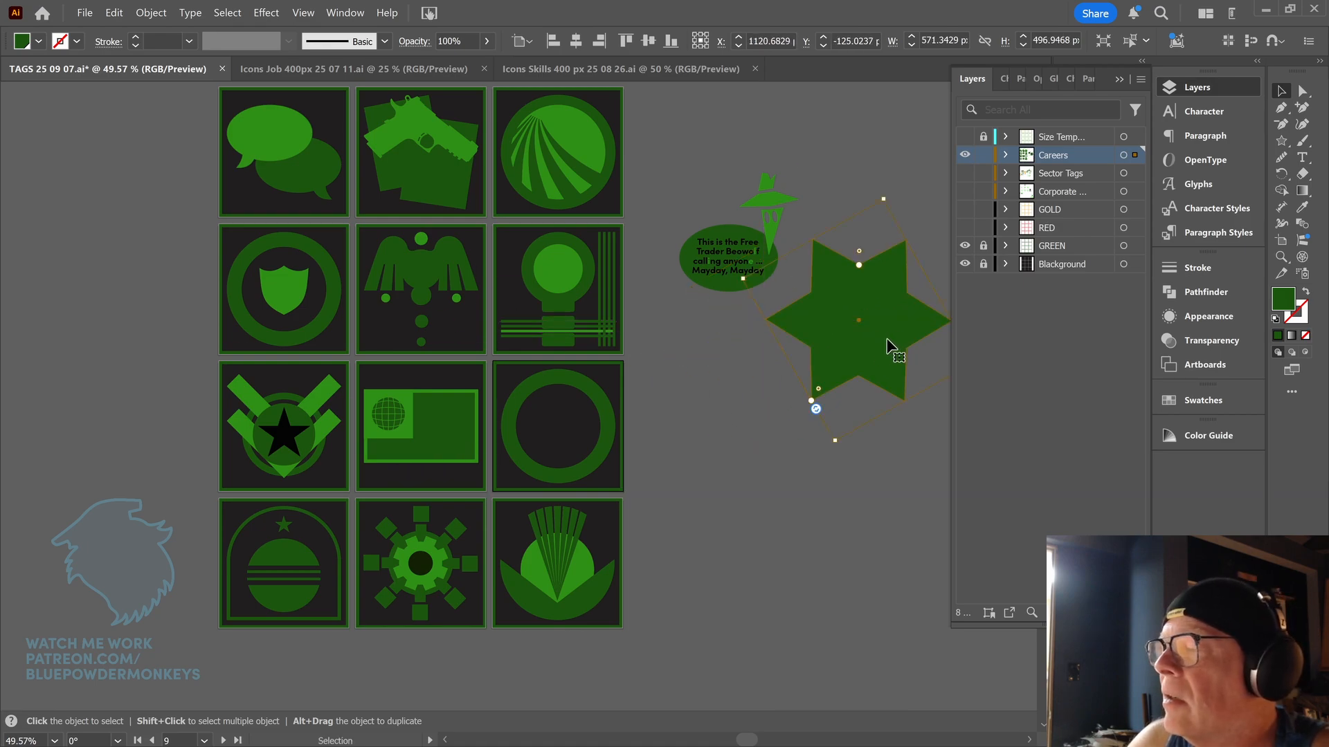
{"action": "left_click", "coordinate": [911, 413]}
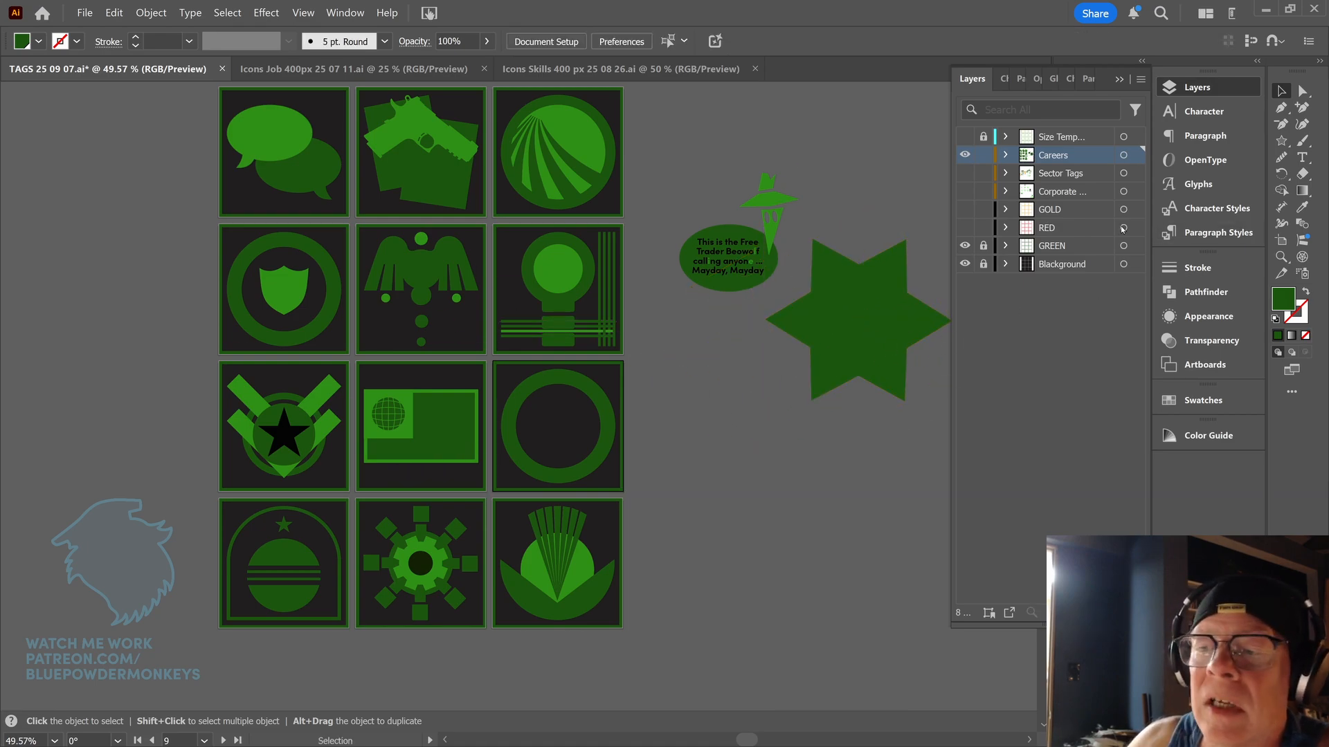
{"action": "left_click", "coordinate": [1278, 143]}
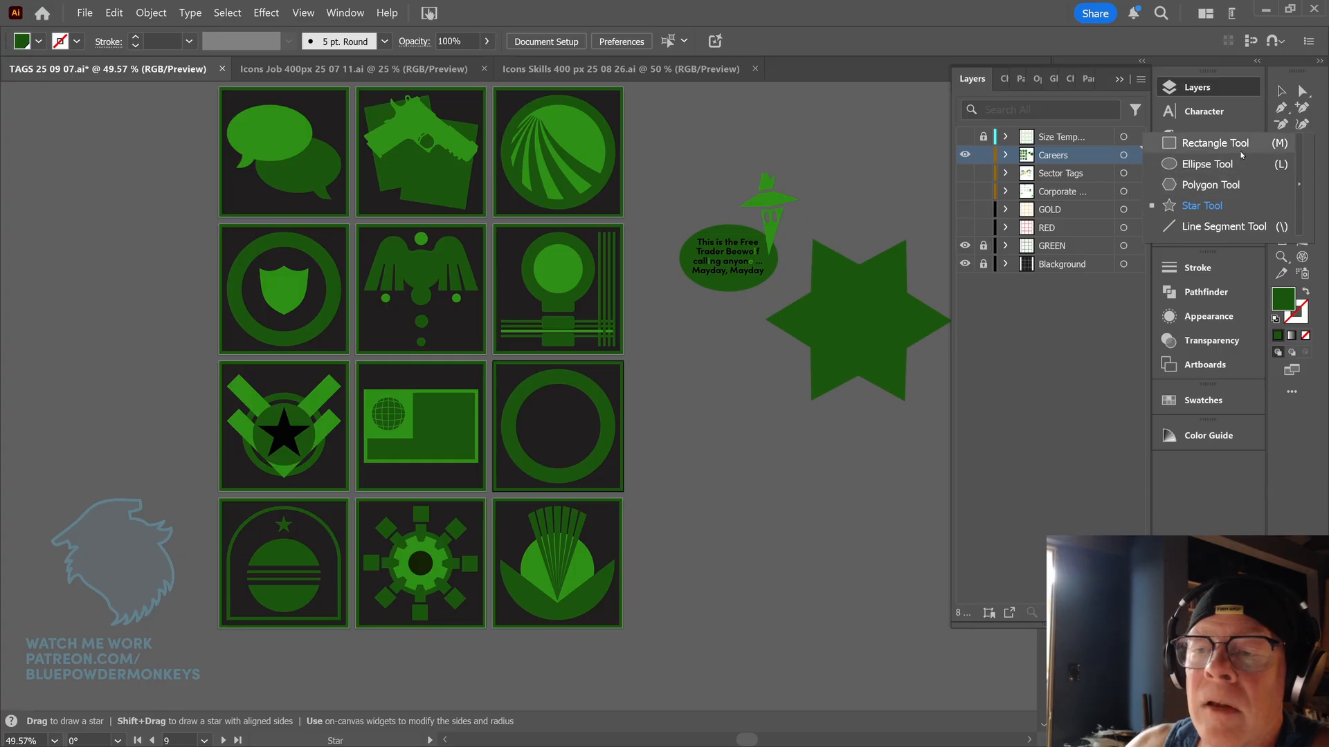
{"action": "left_click_drag", "start_coordinate": [711, 429], "coordinate": [757, 490]}
{"action": "key", "text": "Down"}
{"action": "key", "text": "Down"}
{"action": "key", "text": "Down"}
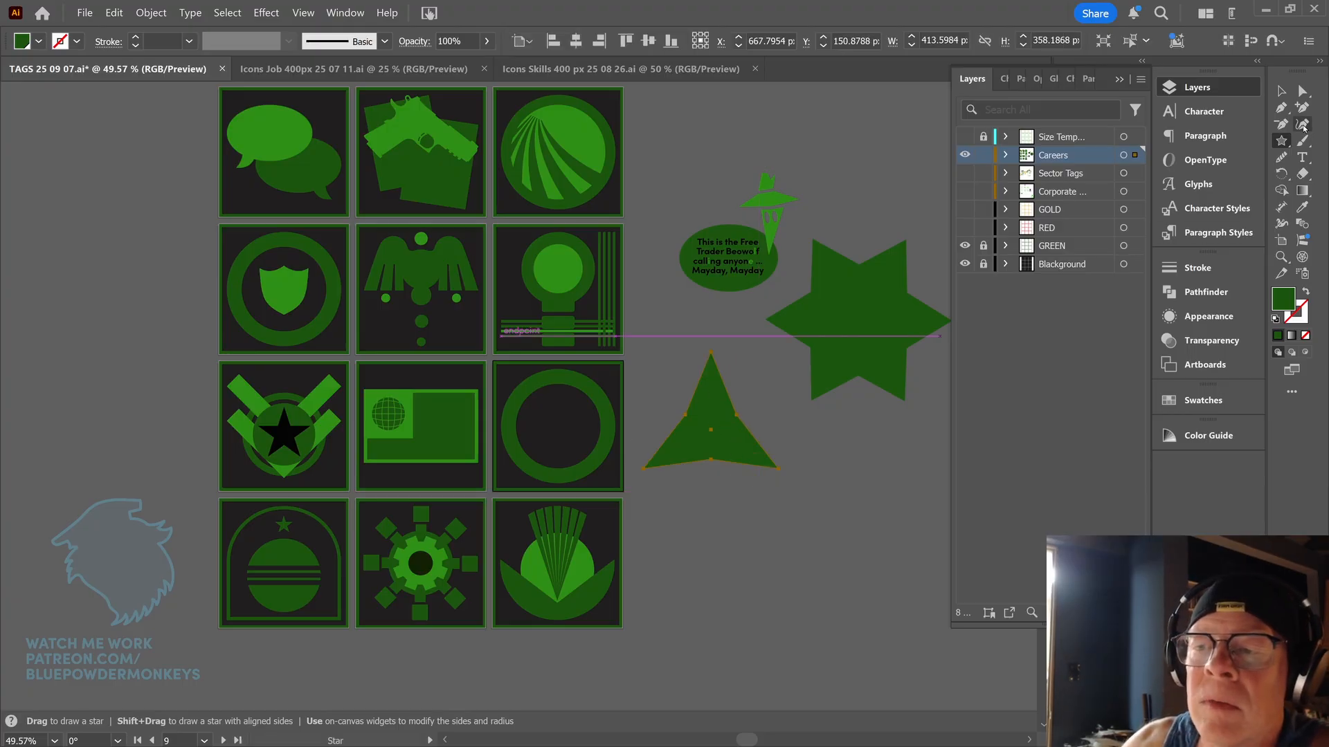
- Delete the three inner anchor points of the three-pointed star to turn it into a plain triangle
{"action": "left_click", "coordinate": [1281, 128]}
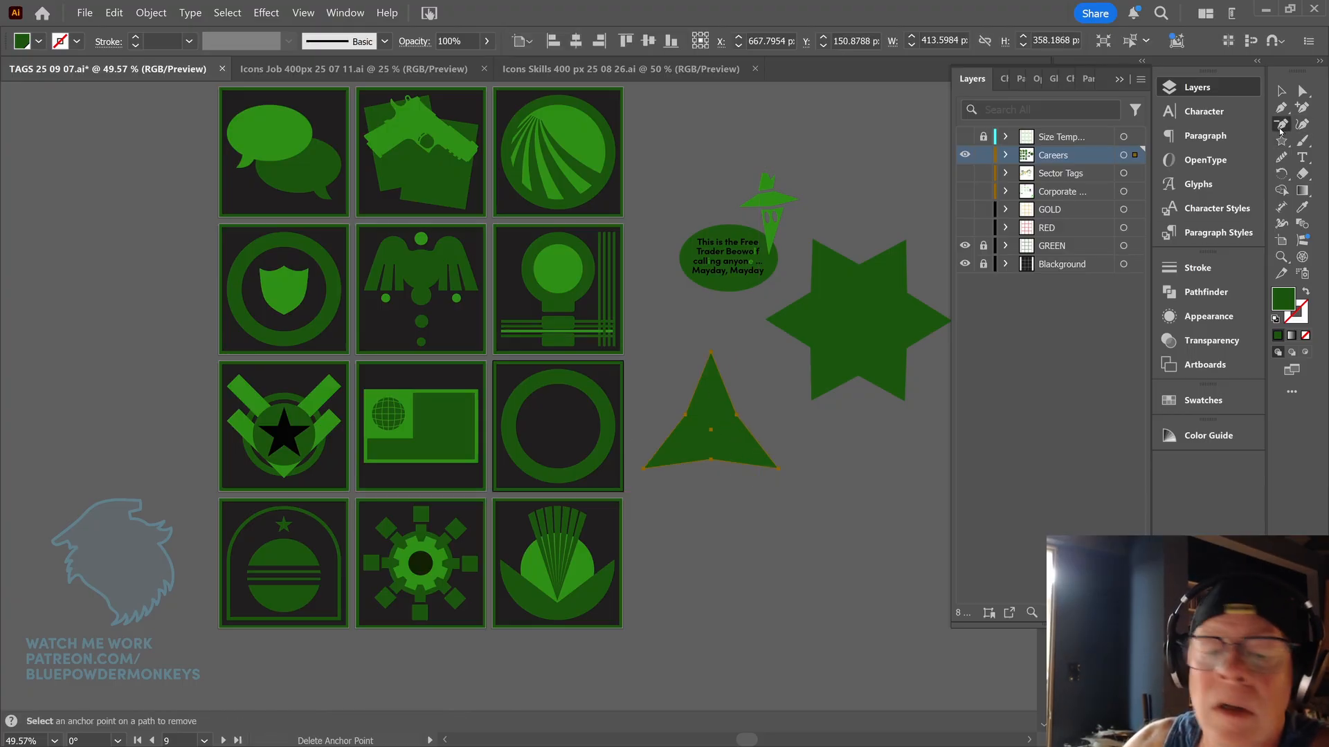
{"action": "left_click", "coordinate": [735, 414]}
{"action": "left_click", "coordinate": [685, 416]}
{"action": "left_click", "coordinate": [711, 459]}
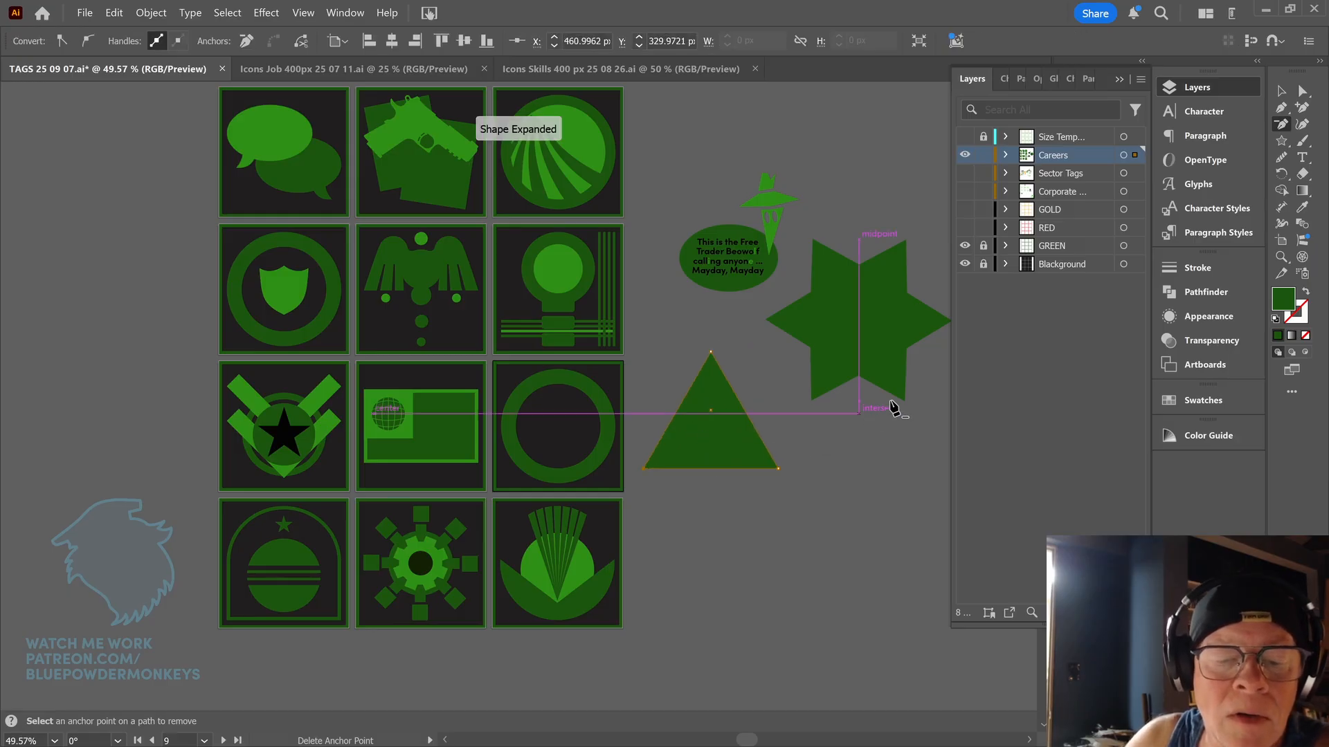
- Scale the triangle down from its centre to about 291 × 252 px and place a copy directly below it
{"action": "key", "text": "a"}
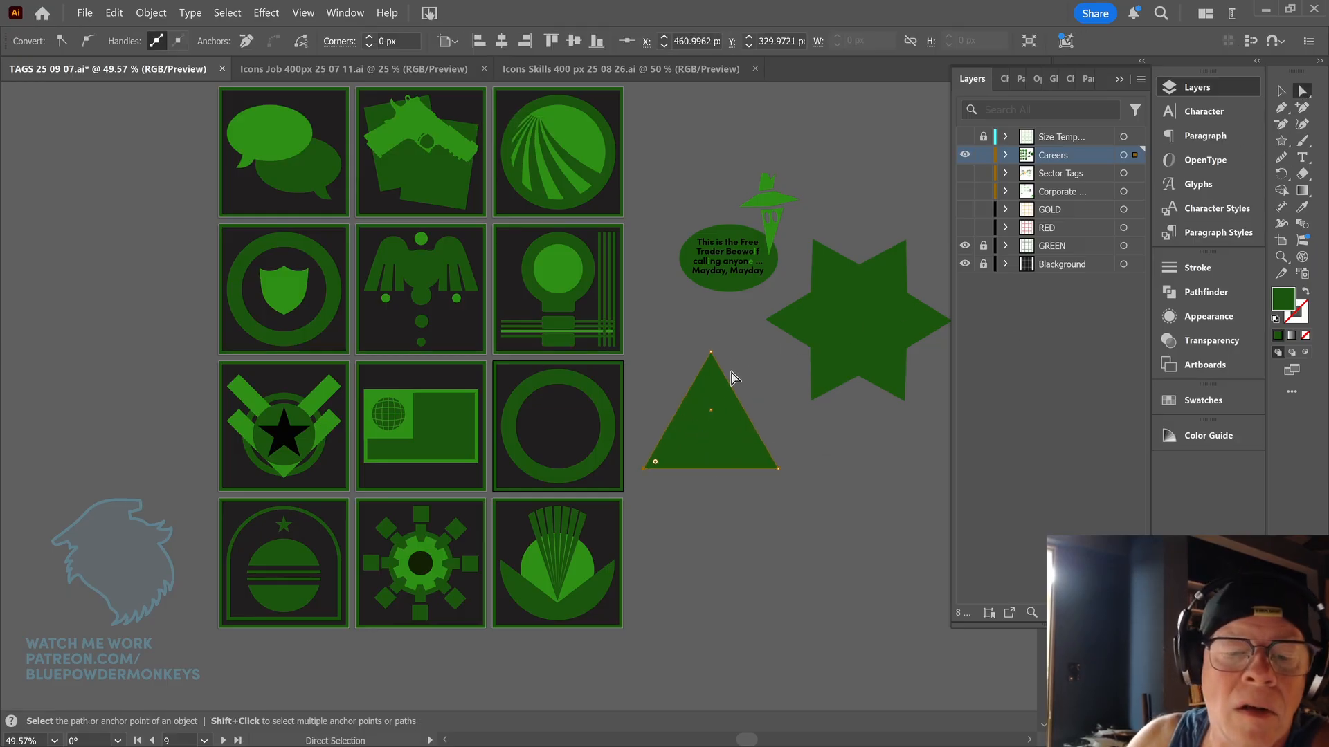
{"action": "key", "text": "v"}
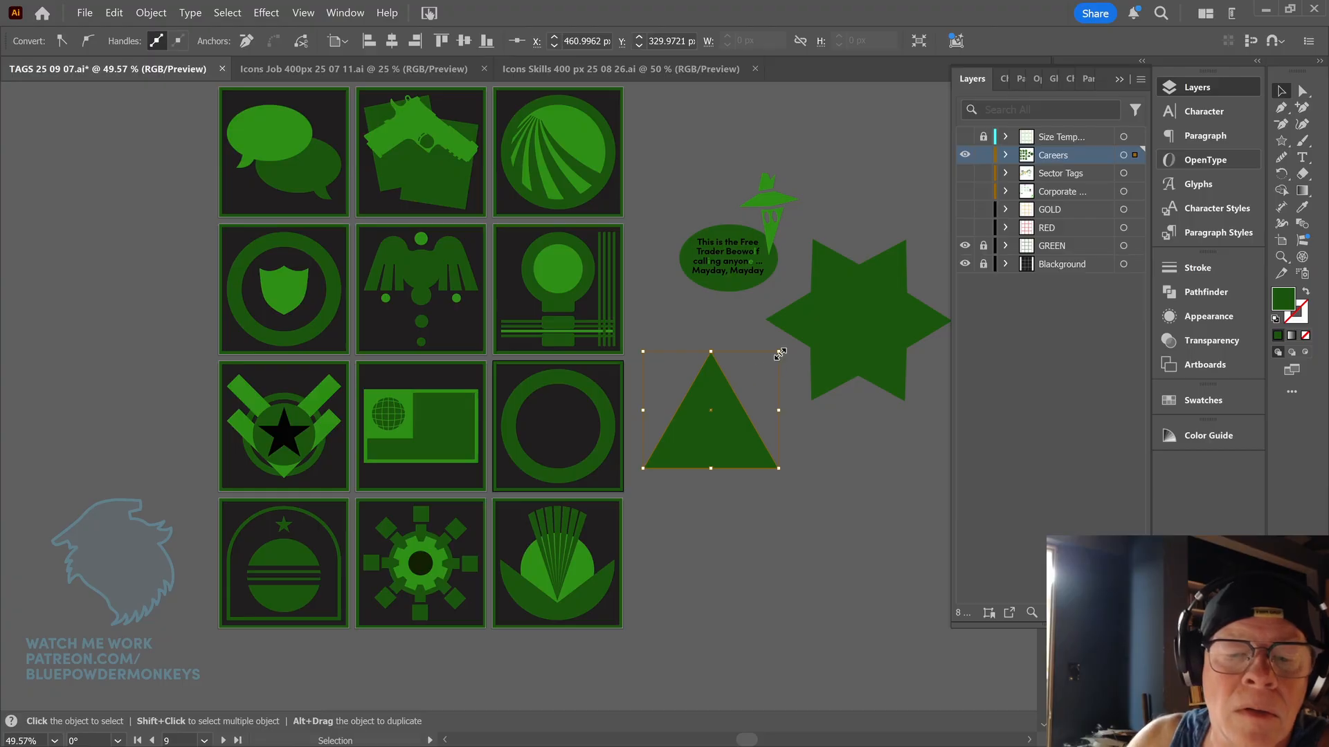
{"action": "left_click_drag", "start_coordinate": [780, 353], "coordinate": [762, 370]}
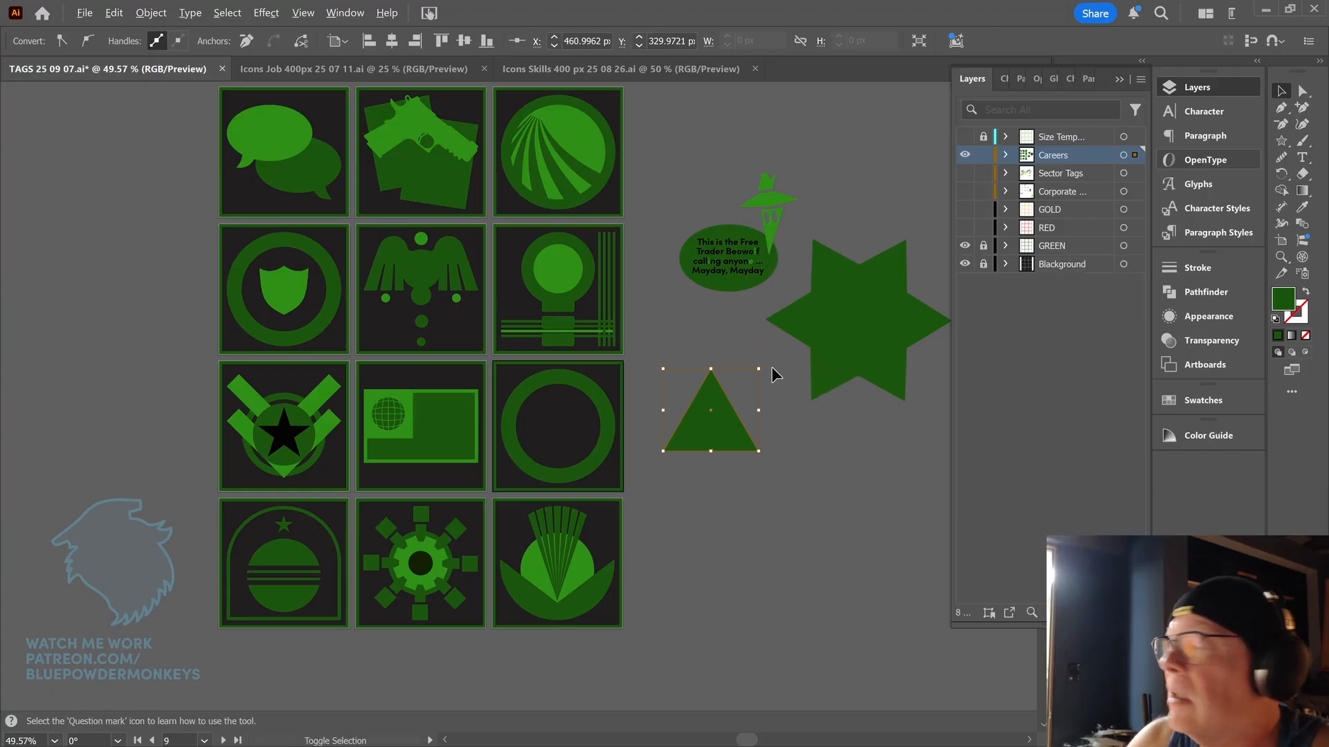
{"action": "left_click_drag", "start_coordinate": [727, 438], "coordinate": [730, 536]}
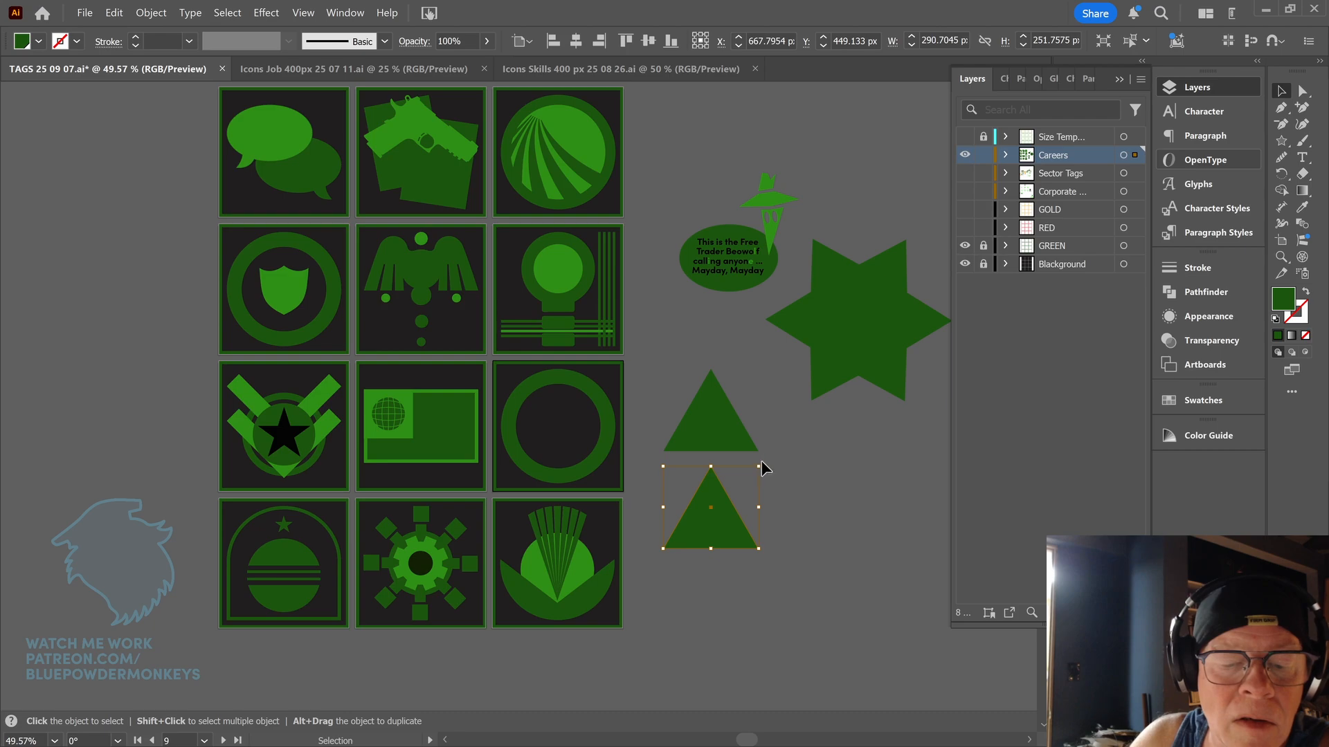
{"action": "left_click", "coordinate": [770, 458]}
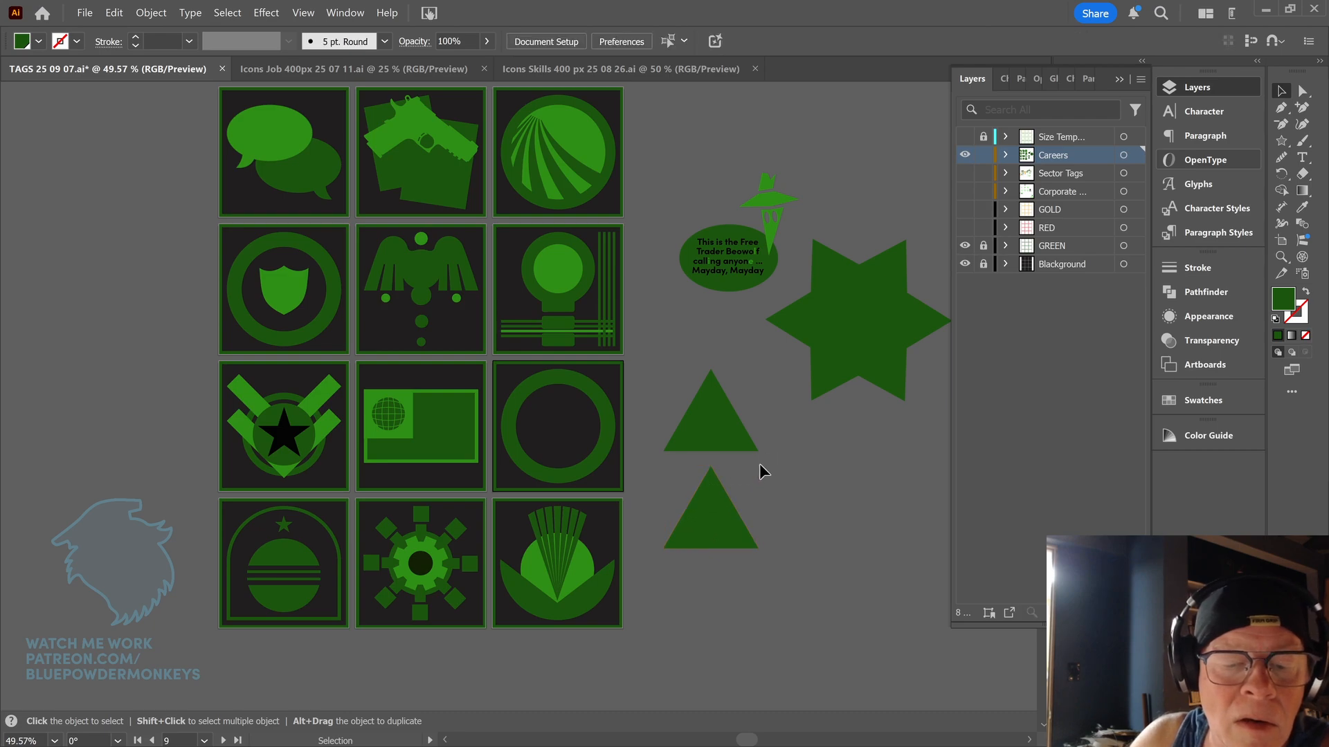
- Try rotating the lower triangle a quarter turn, and undo the rotation
{"action": "left_click", "coordinate": [715, 499]}
{"action": "left_click", "coordinate": [762, 463]}
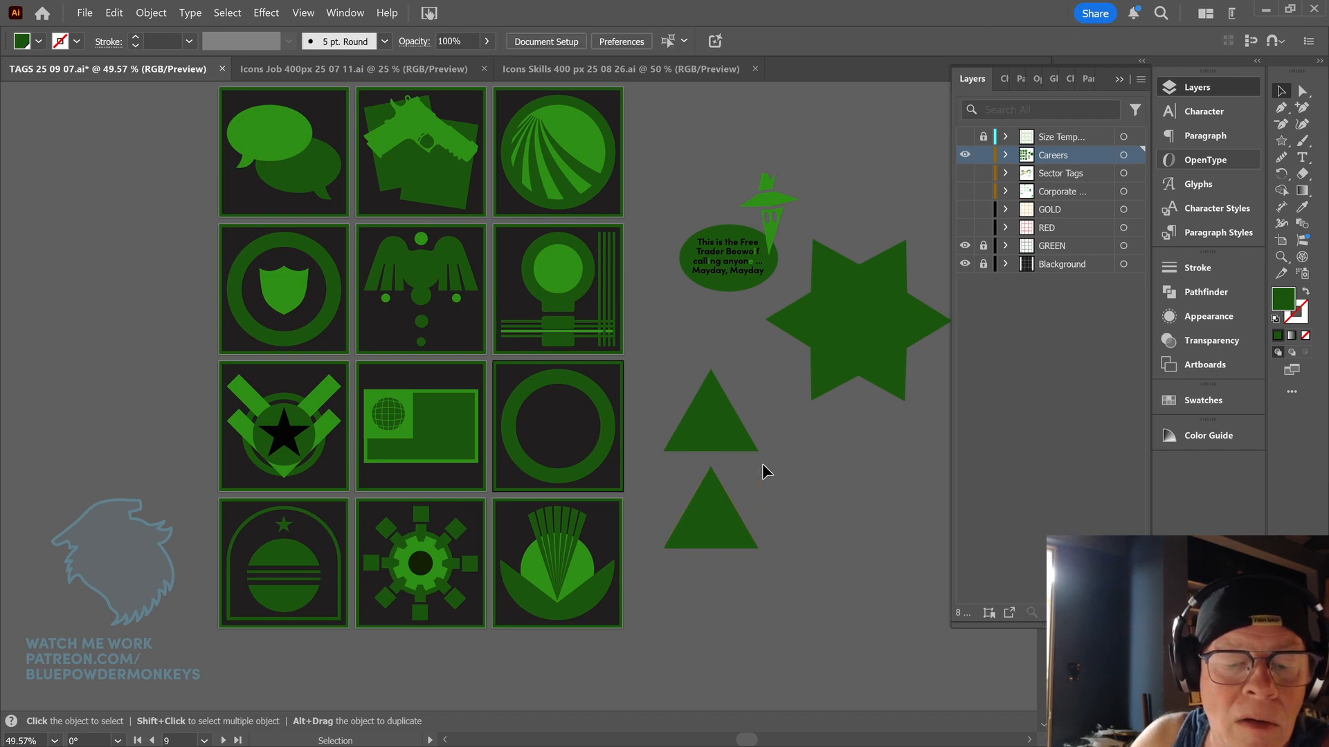
{"action": "left_click", "coordinate": [724, 497]}
{"action": "left_click_drag", "start_coordinate": [761, 463], "coordinate": [742, 490]}
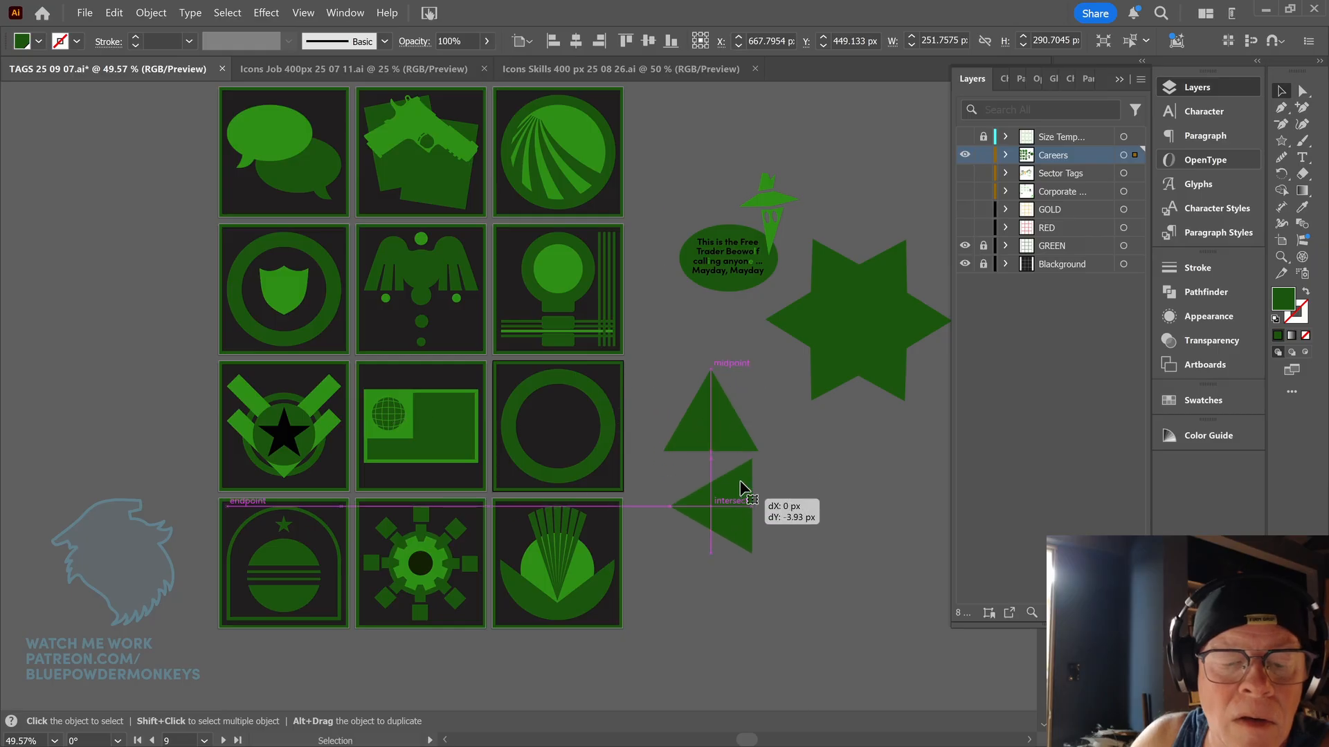
{"action": "key", "text": "ctrl+z"}
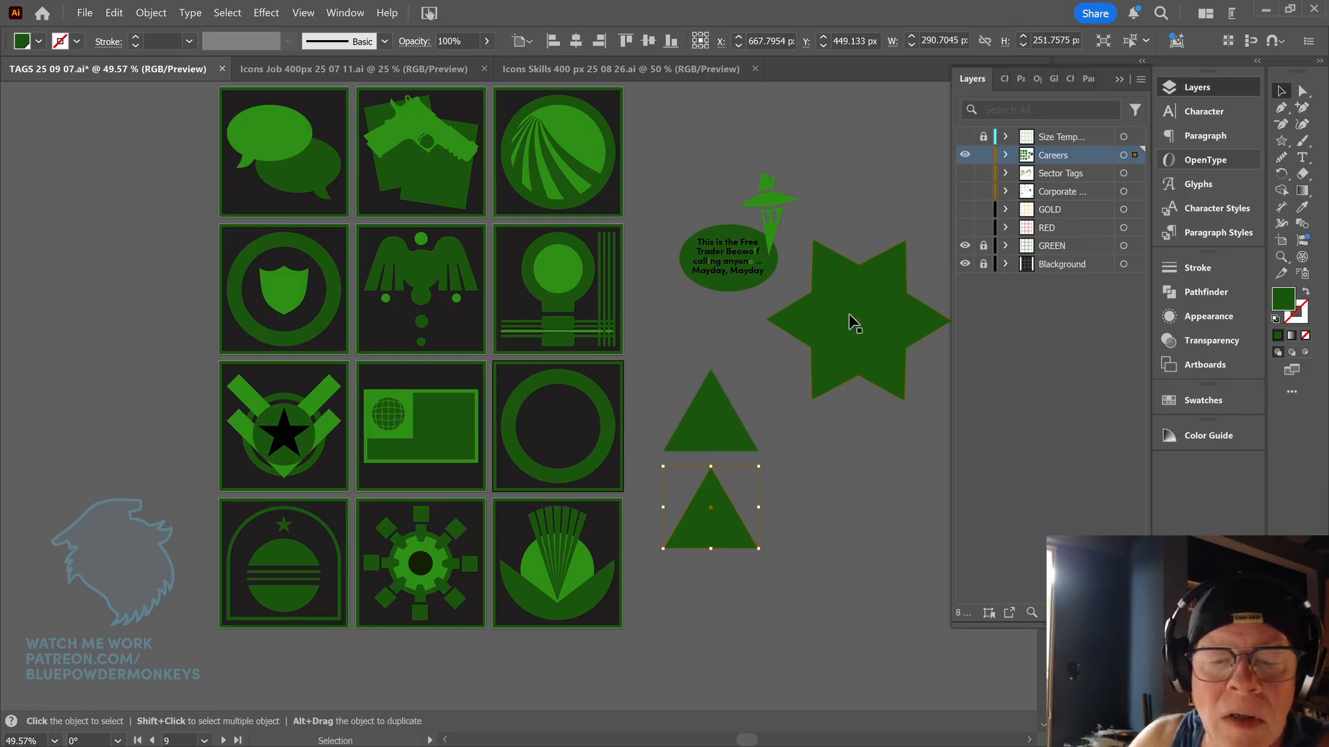
- Rotate both triangles to different angles and move the lower one up so that it overlaps the upper one
{"action": "left_click", "coordinate": [728, 434]}
{"action": "left_click_drag", "start_coordinate": [762, 365], "coordinate": [790, 398]}
{"action": "left_click", "coordinate": [734, 499]}
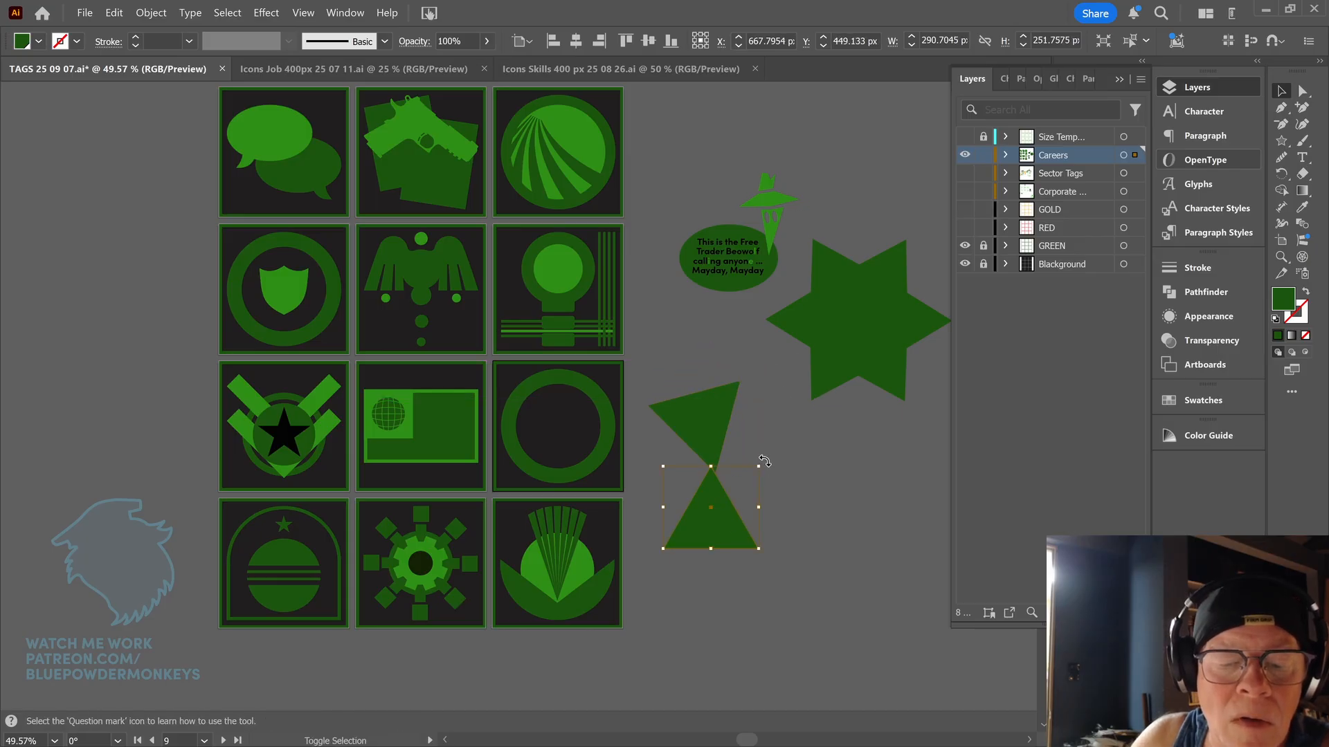
{"action": "left_click_drag", "start_coordinate": [763, 461], "coordinate": [709, 459]}
{"action": "left_click_drag", "start_coordinate": [723, 518], "coordinate": [708, 417]}
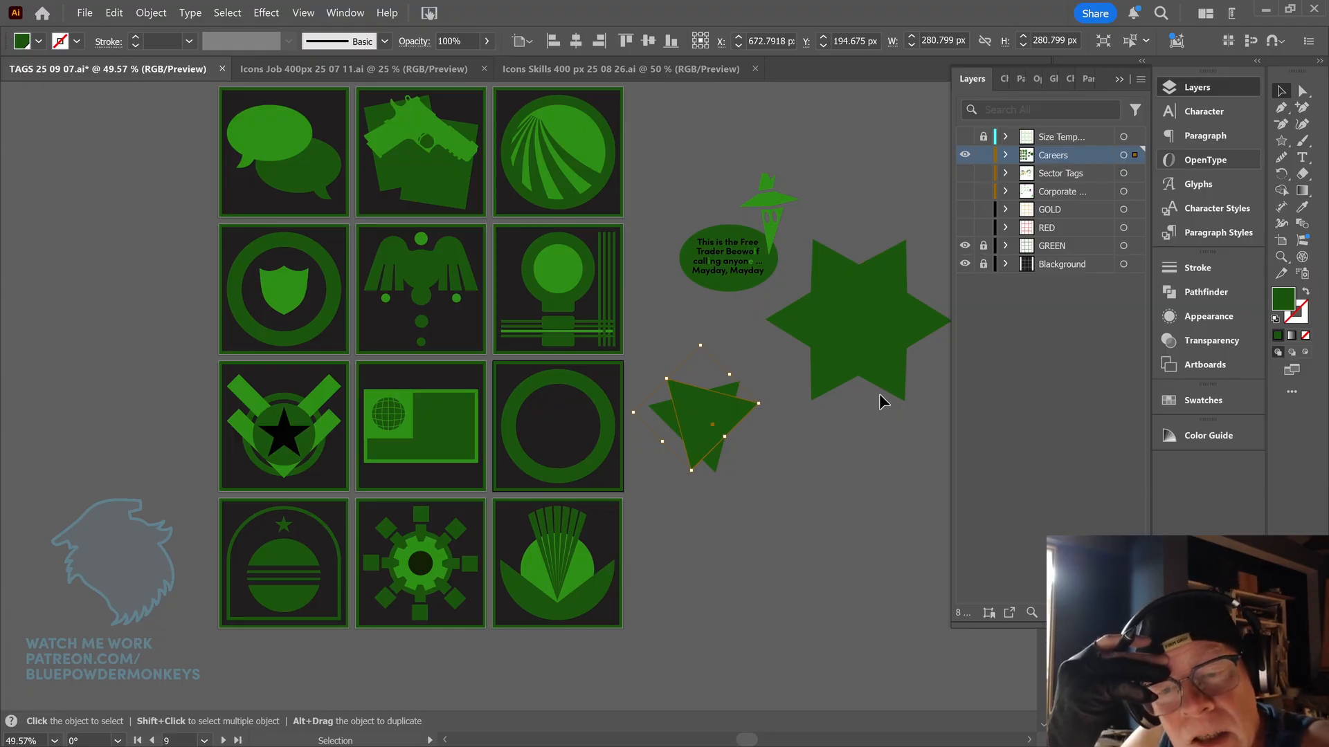
- Delete the two overlapping triangles and move the six-pointed star to about X 764 px, Y 155 px
{"action": "left_click_drag", "start_coordinate": [742, 470], "coordinate": [702, 410]}
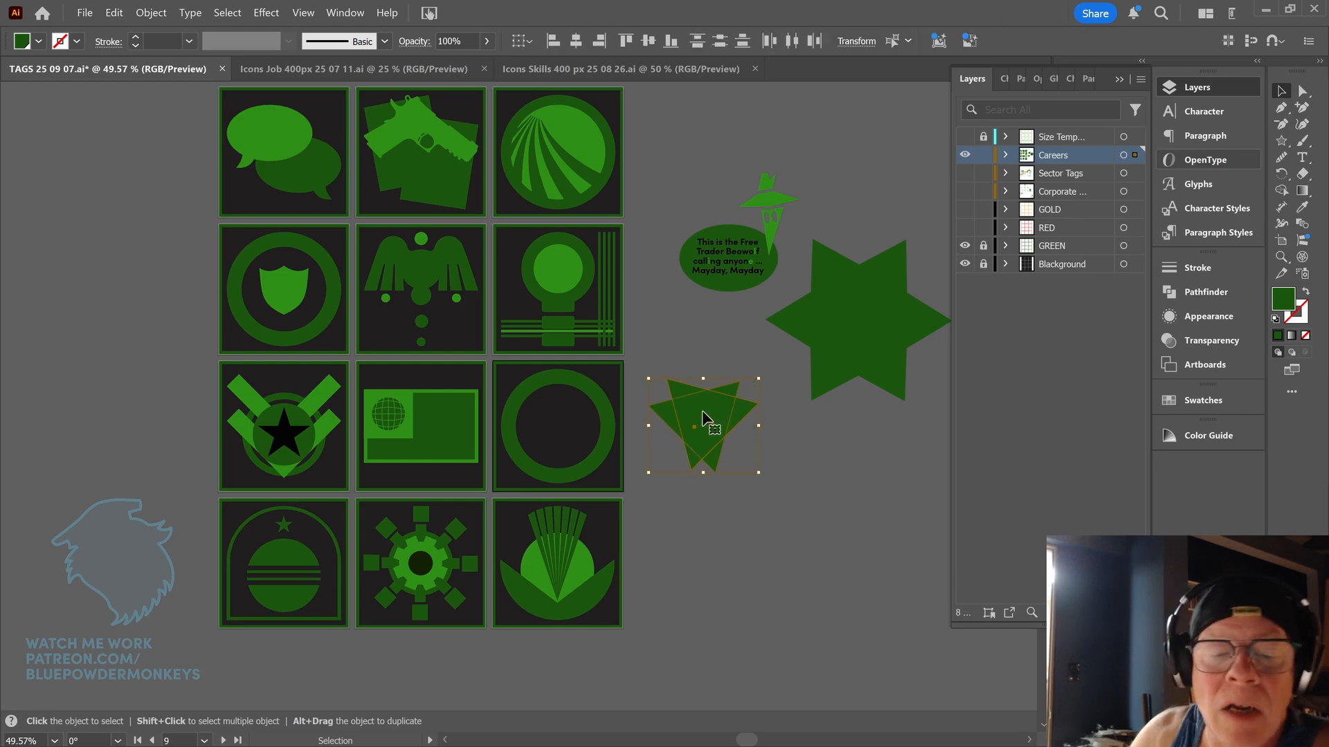
{"action": "key", "text": "Delete"}
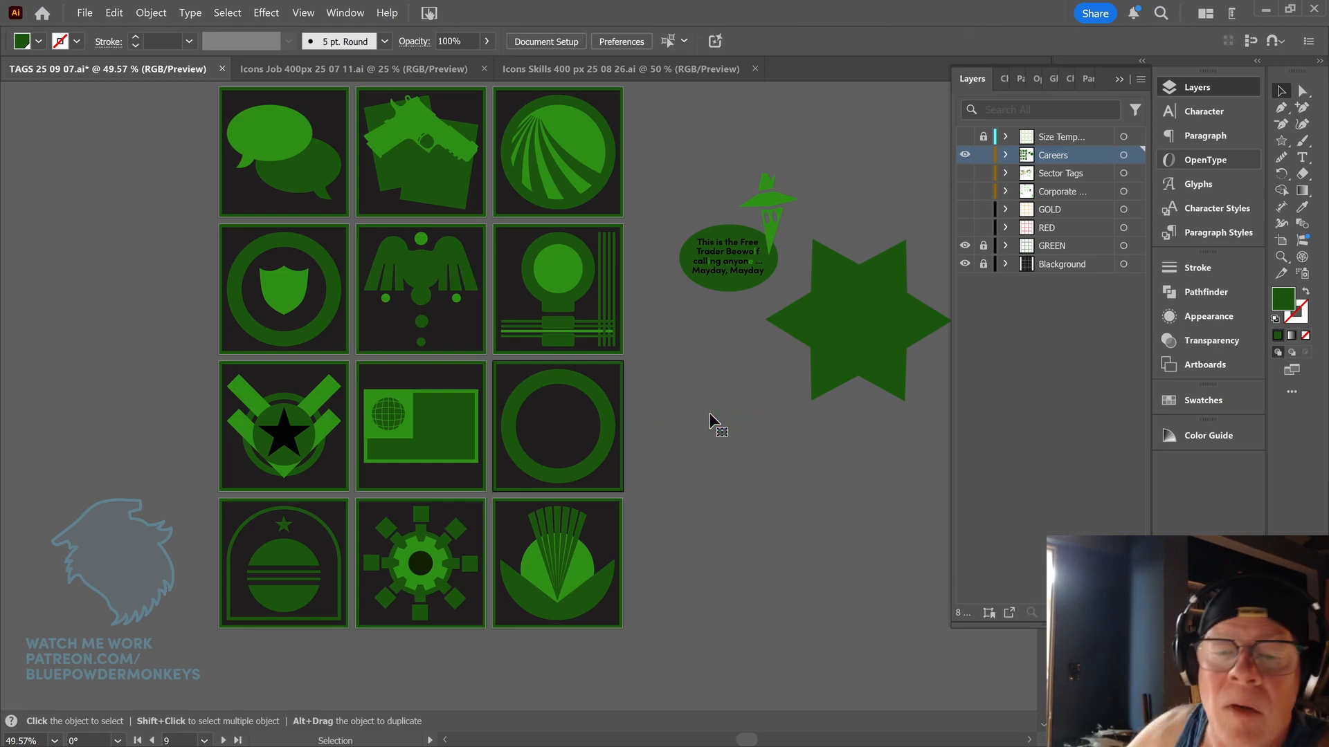
{"action": "left_click_drag", "start_coordinate": [886, 350], "coordinate": [768, 445]}
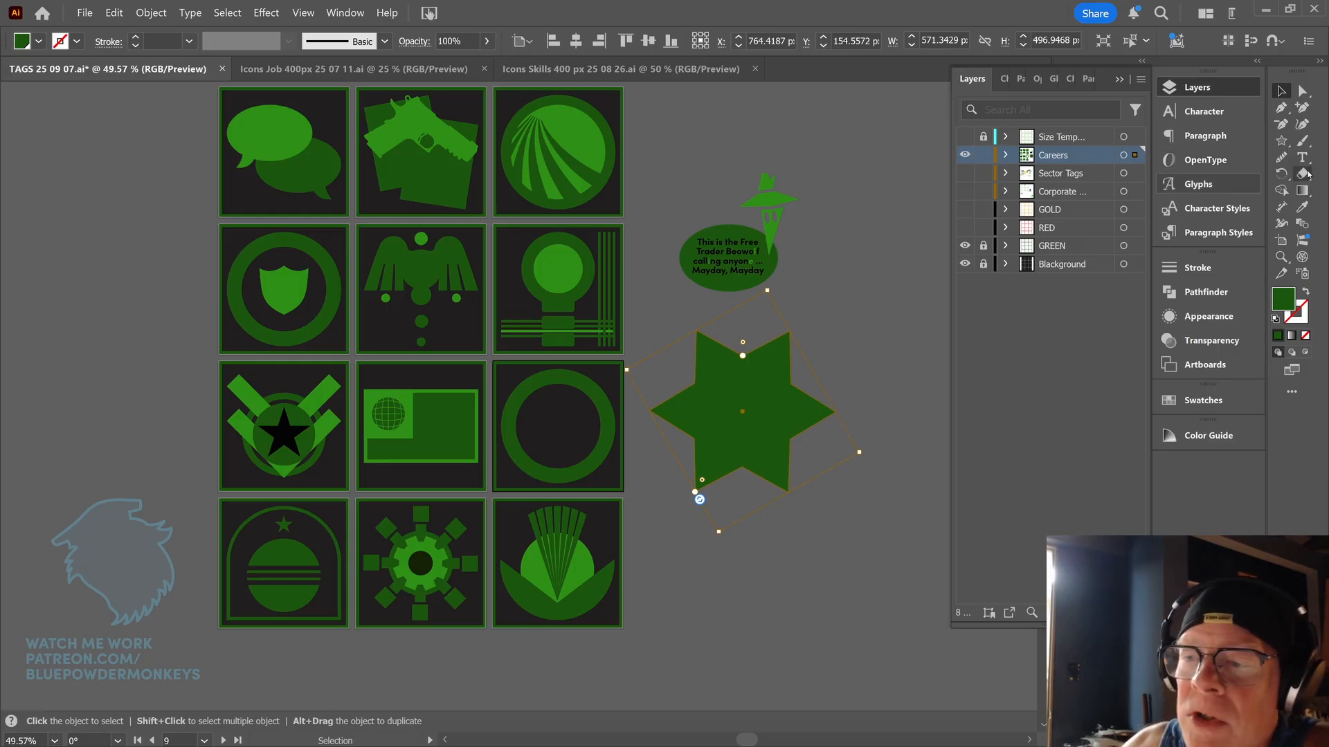
- Draw a vertical line about 788 px long to the right of the star and give its stroke the orange swatch R=1 G=95 B=2 copy 3
{"action": "left_click_drag", "start_coordinate": [1284, 144], "coordinate": [1197, 226]}
{"action": "left_click_drag", "start_coordinate": [848, 316], "coordinate": [848, 571]}
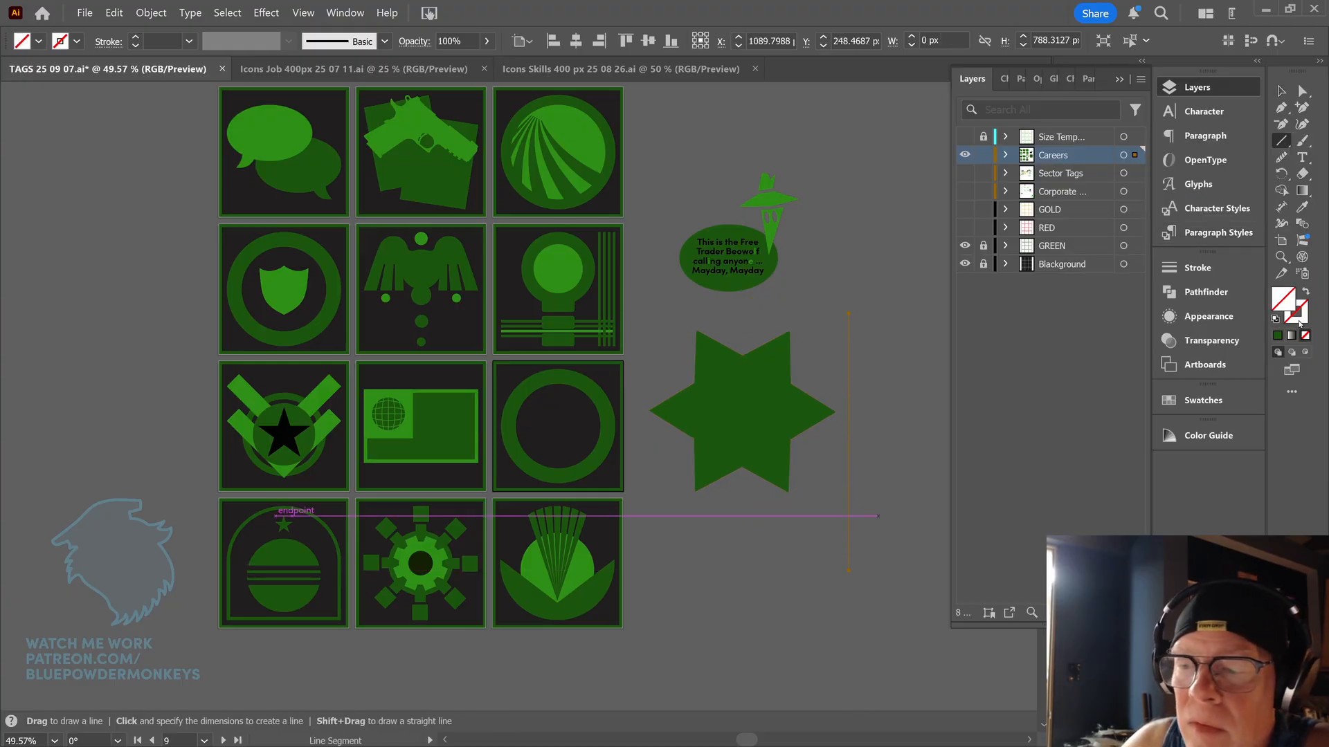
{"action": "left_click", "coordinate": [1208, 276]}
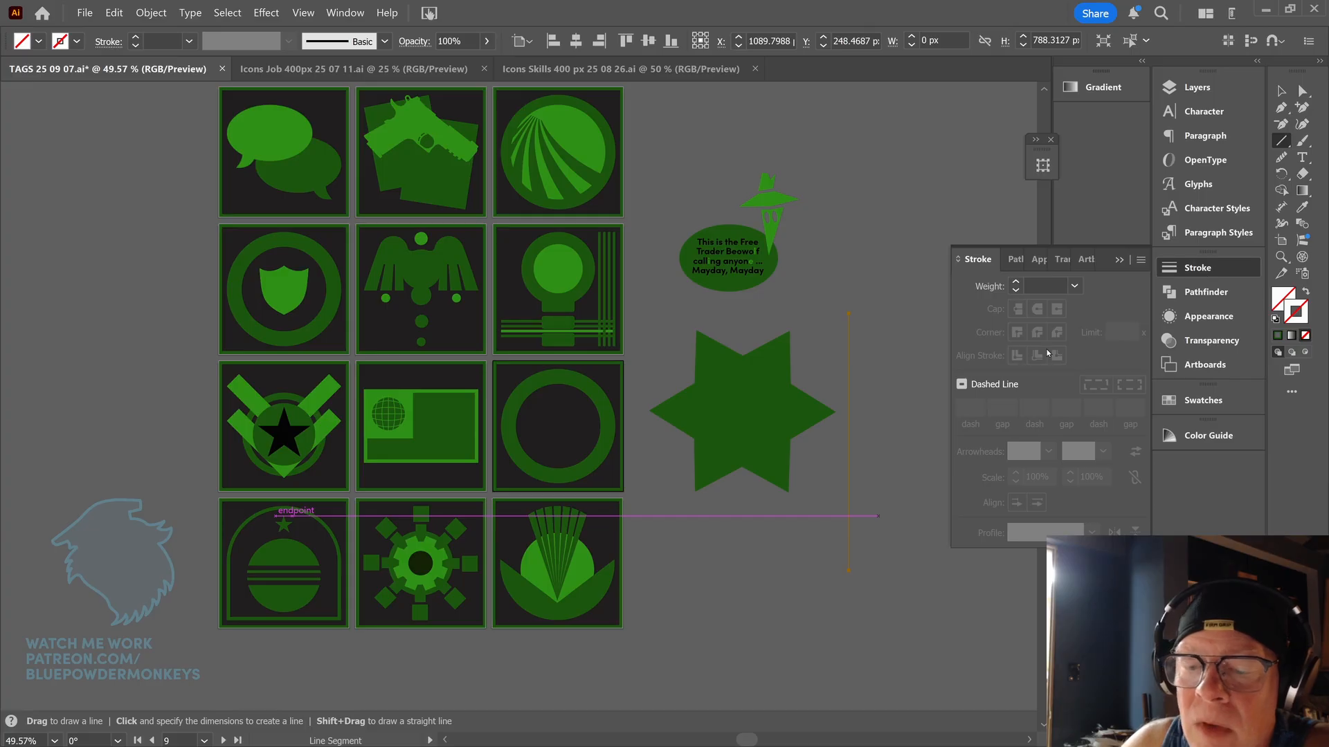
{"action": "left_click", "coordinate": [1201, 399]}
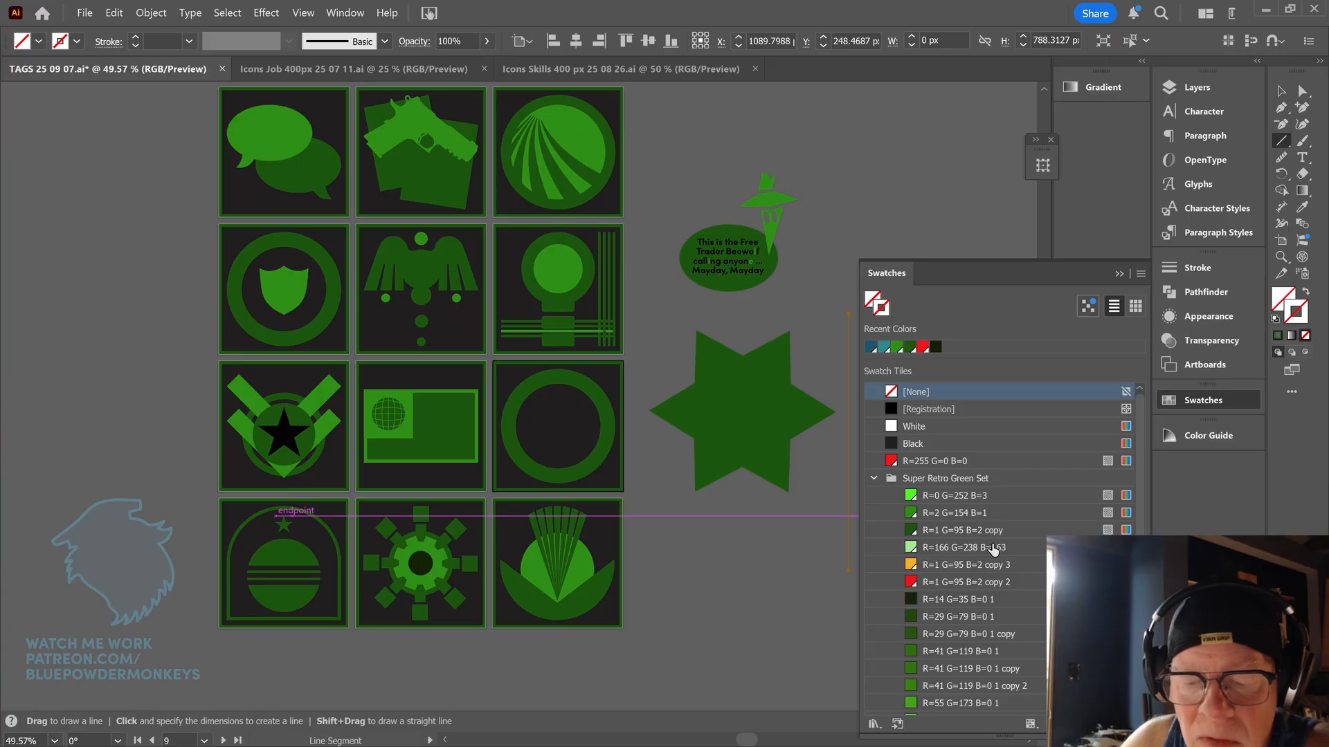
{"action": "left_click", "coordinate": [969, 565]}
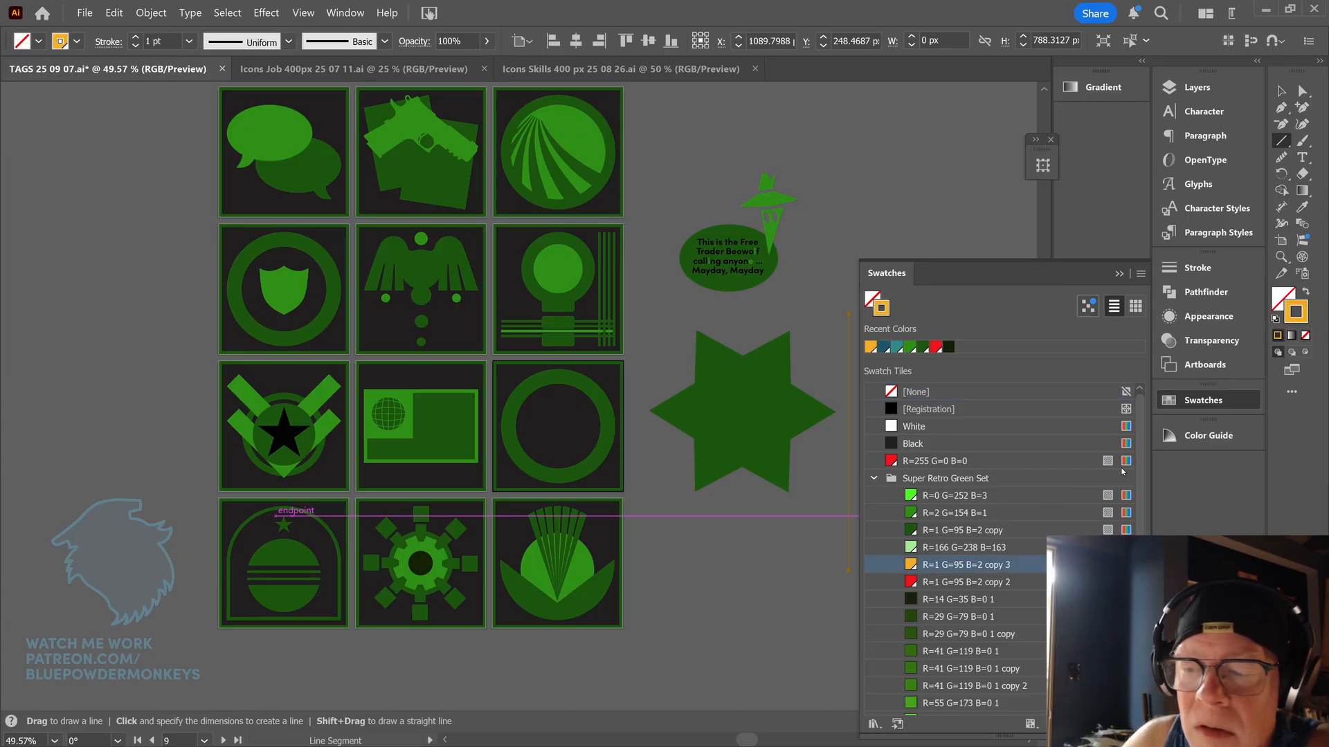
{"action": "left_click", "coordinate": [1119, 274]}
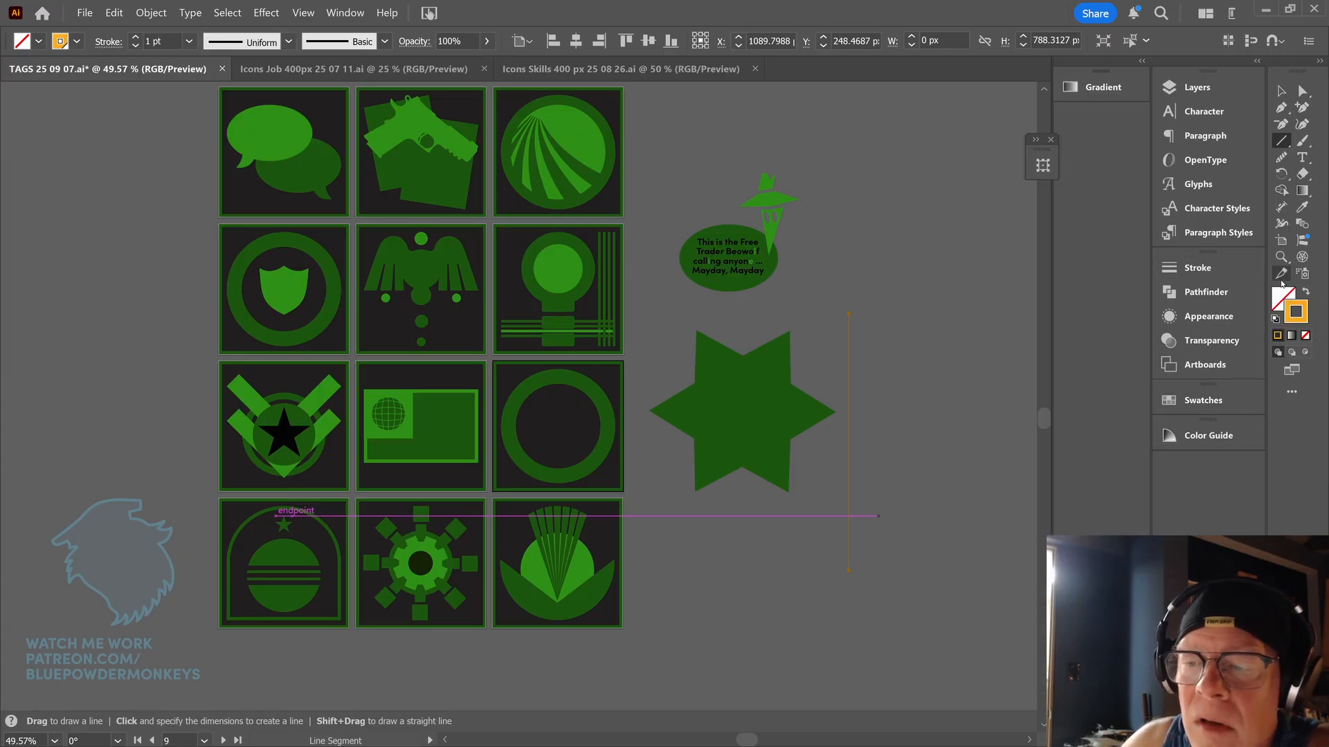
- Set the vertical line's stroke weight to 3 pt and move the line onto the star's vertical center axis at X 762.5 px
{"action": "left_click", "coordinate": [1246, 268]}
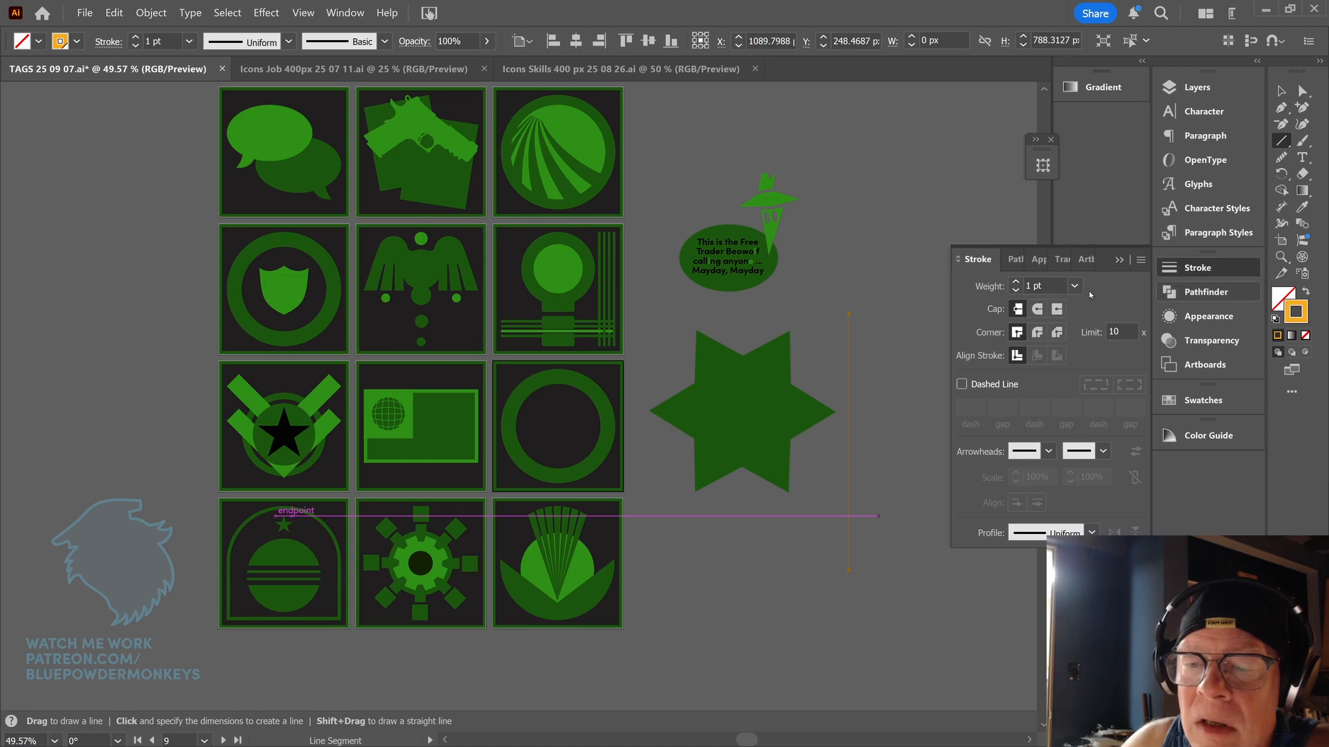
{"action": "left_click", "coordinate": [1015, 282]}
{"action": "left_click", "coordinate": [1281, 91]}
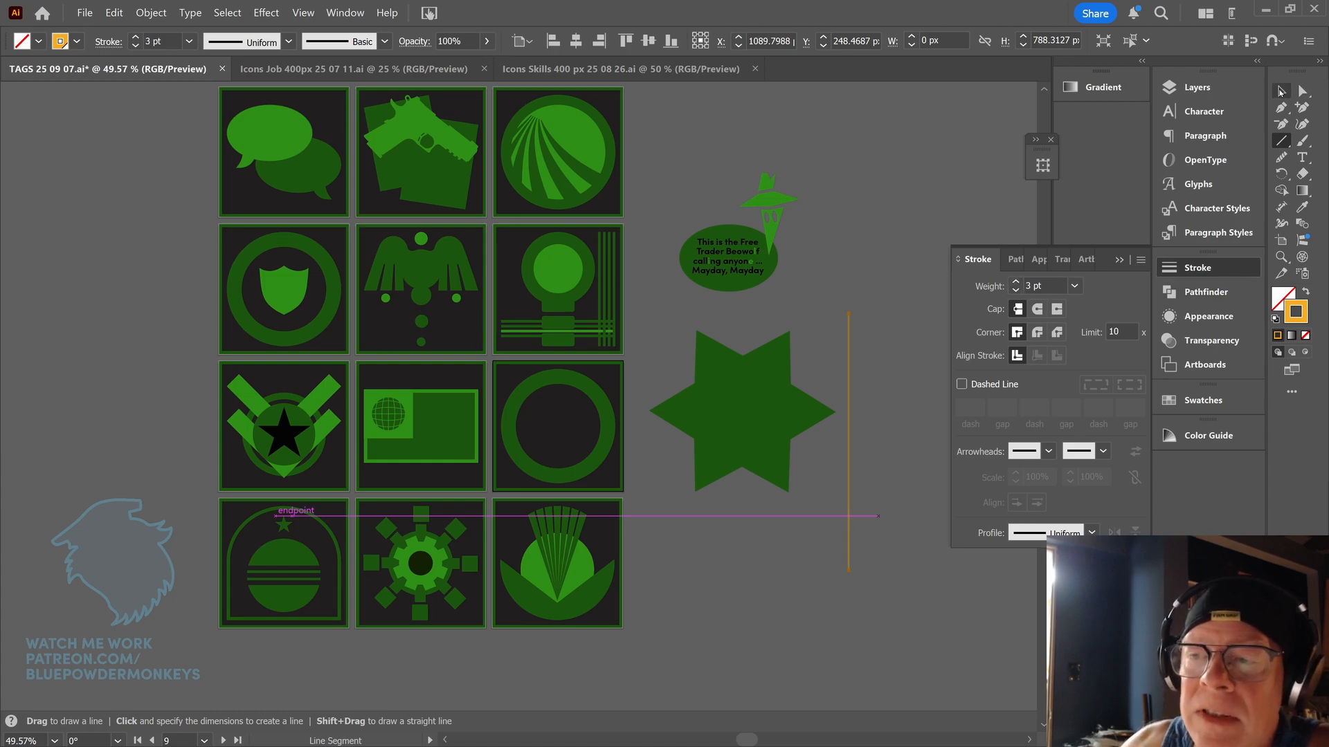
{"action": "left_click", "coordinate": [870, 372]}
{"action": "left_click_drag", "start_coordinate": [848, 397], "coordinate": [742, 386]}
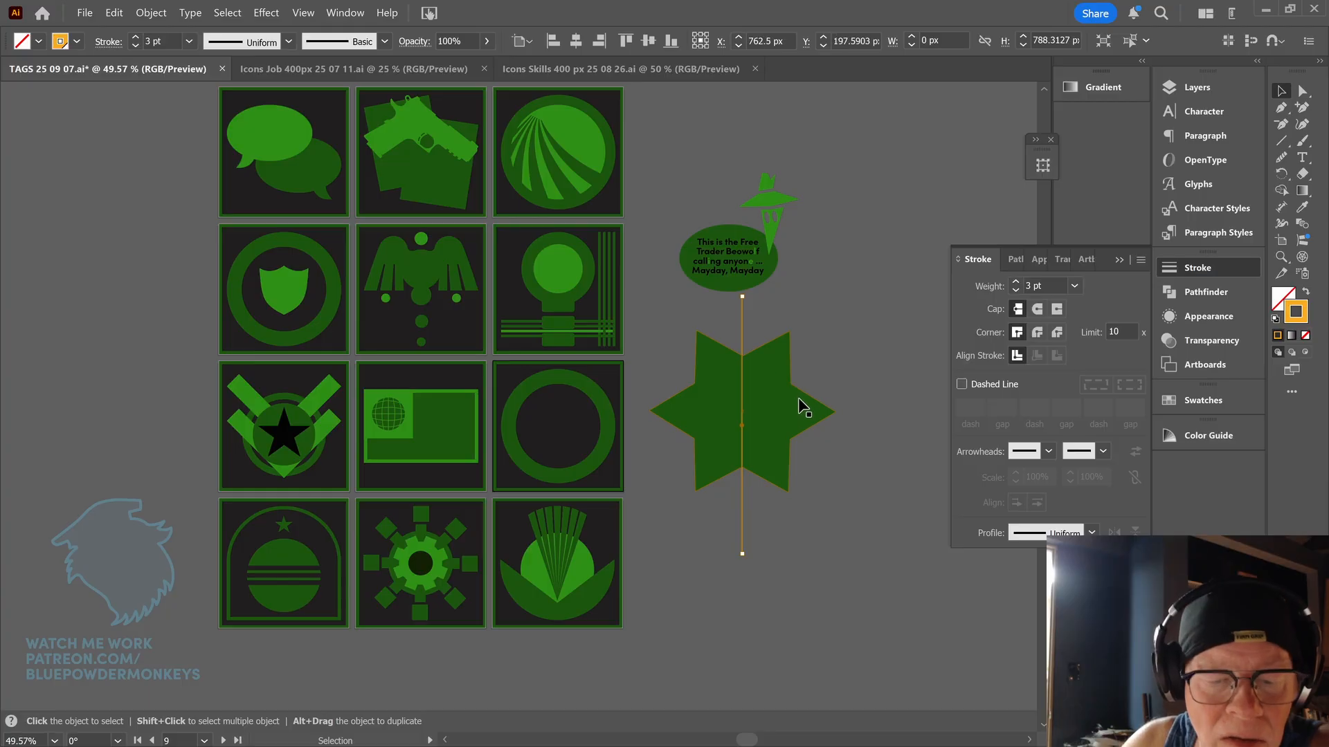
- Using Outline view, center the star on the vertical line at X 762.5 px and fine-tune its rotation to 300°
{"action": "scroll", "coordinate": [843, 334], "scroll_direction": "up", "scroll_amount": 2}
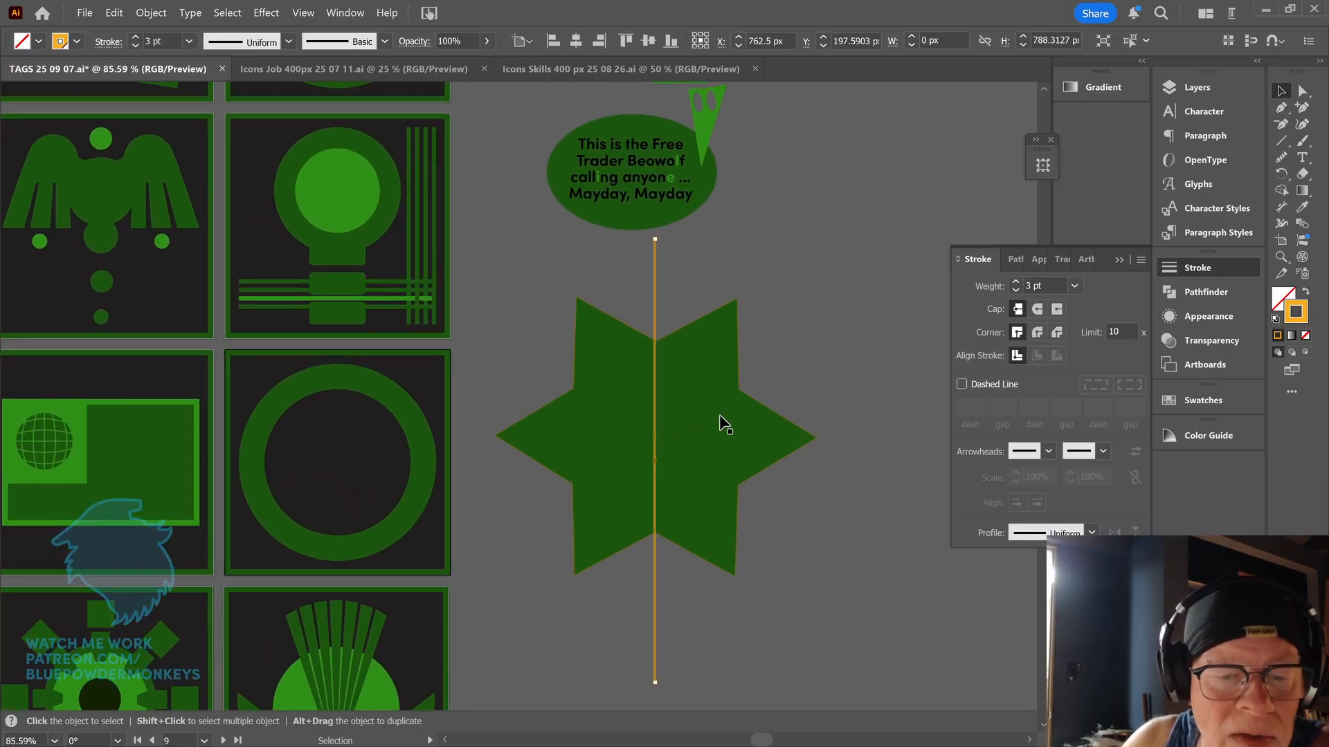
{"action": "left_click_drag", "start_coordinate": [720, 414], "coordinate": [732, 427]}
{"action": "key", "text": "ctrl+y"}
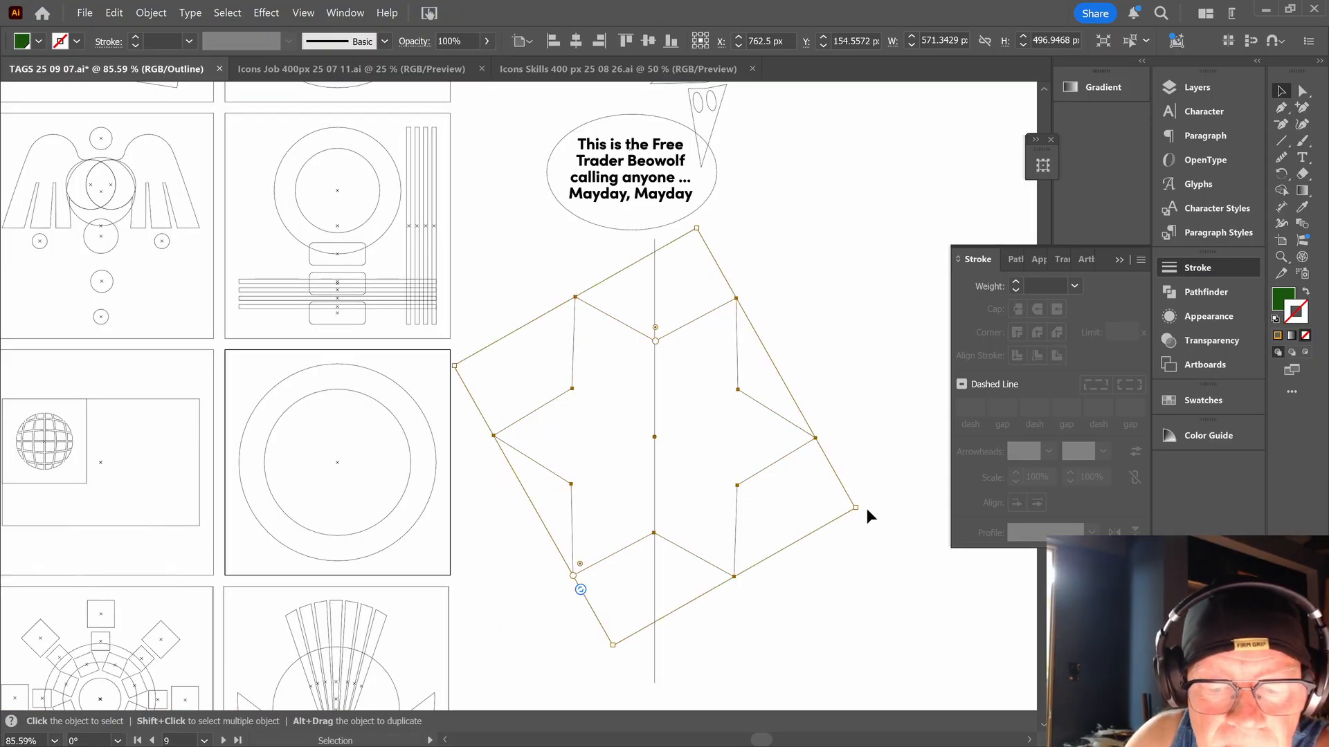
{"action": "left_click_drag", "start_coordinate": [861, 508], "coordinate": [862, 507]}
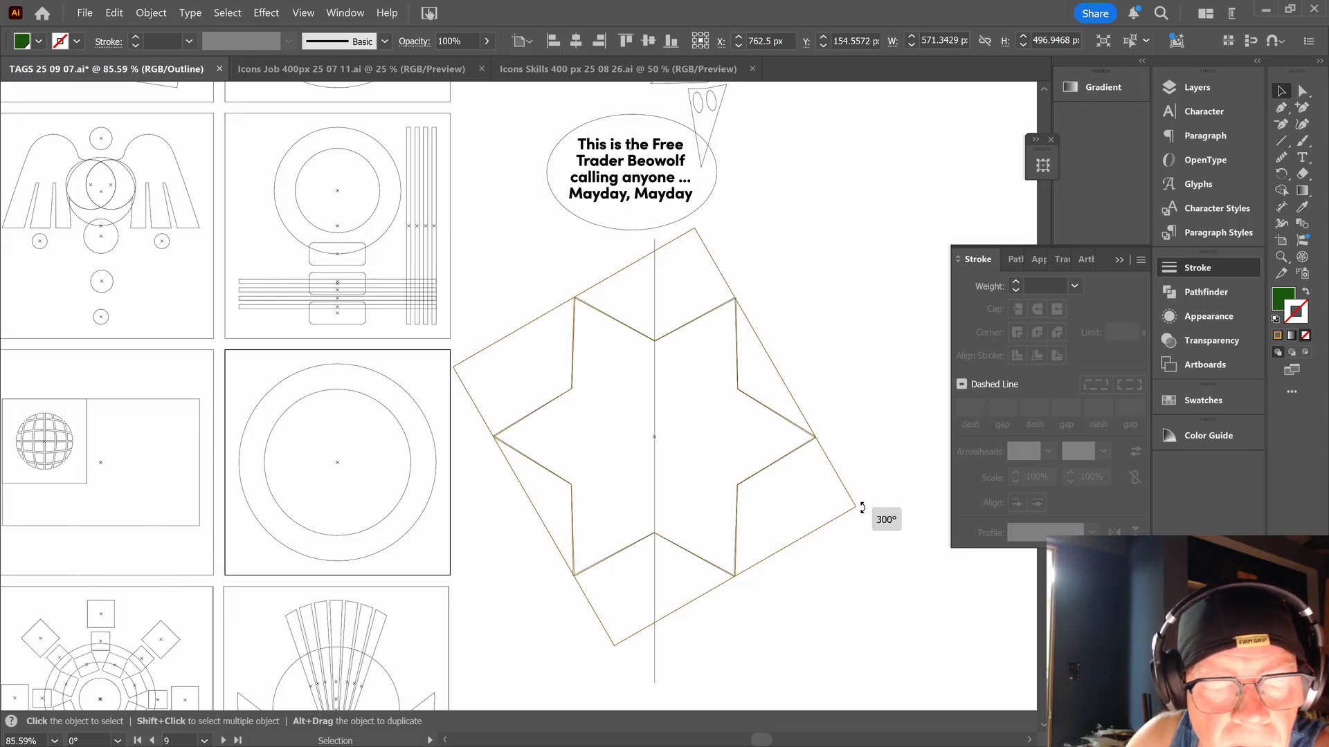
{"action": "left_click_drag", "start_coordinate": [862, 507], "coordinate": [862, 507]}
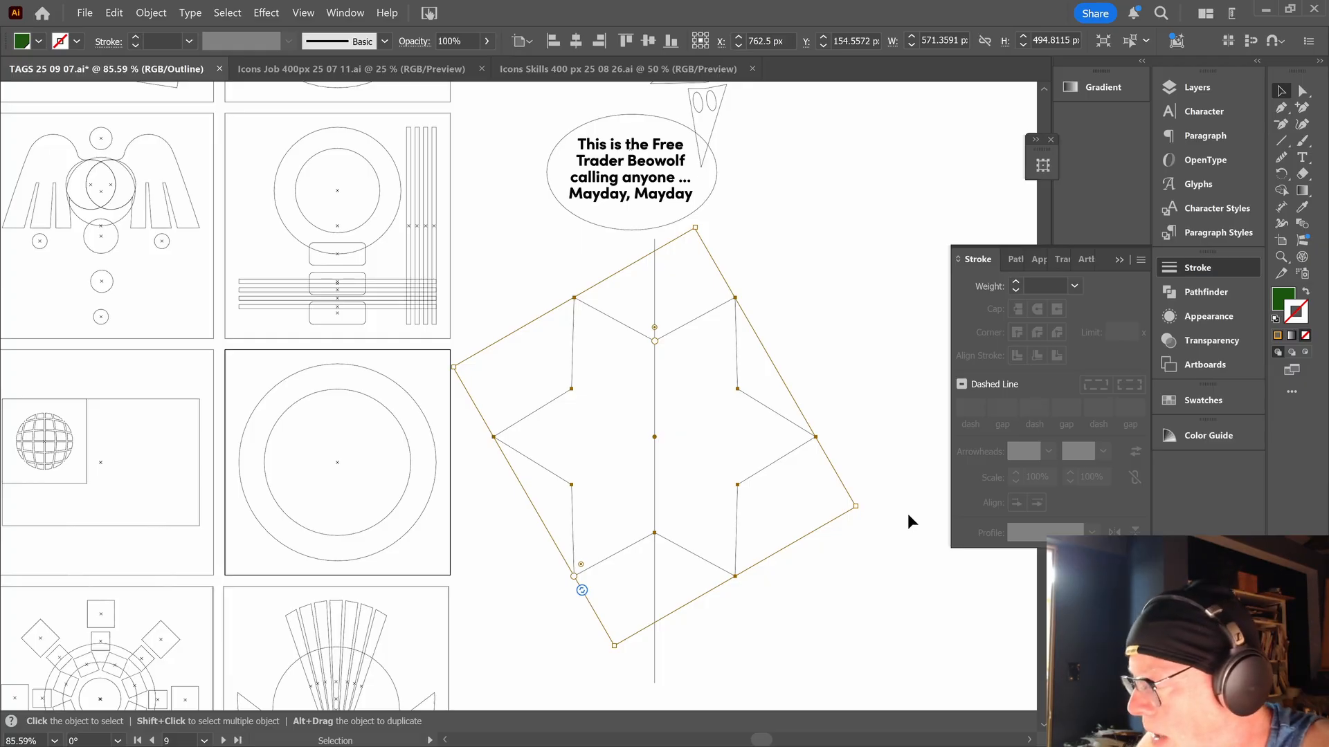
{"action": "key", "text": "ctrl+y"}
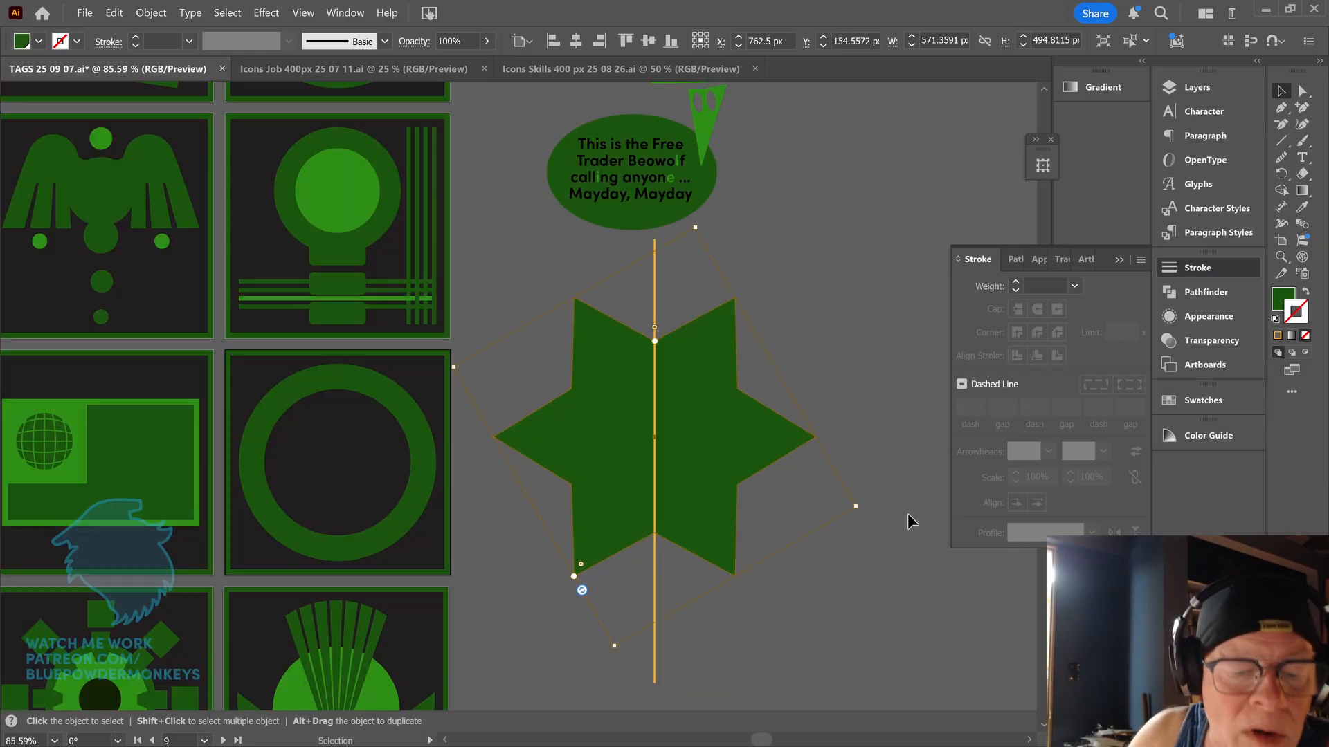
- Move the vertical line clear of the star to about X 1185 px and draw an orange-stroked rectangle over the star's middle
{"action": "left_click_drag", "start_coordinate": [655, 607], "coordinate": [891, 522]}
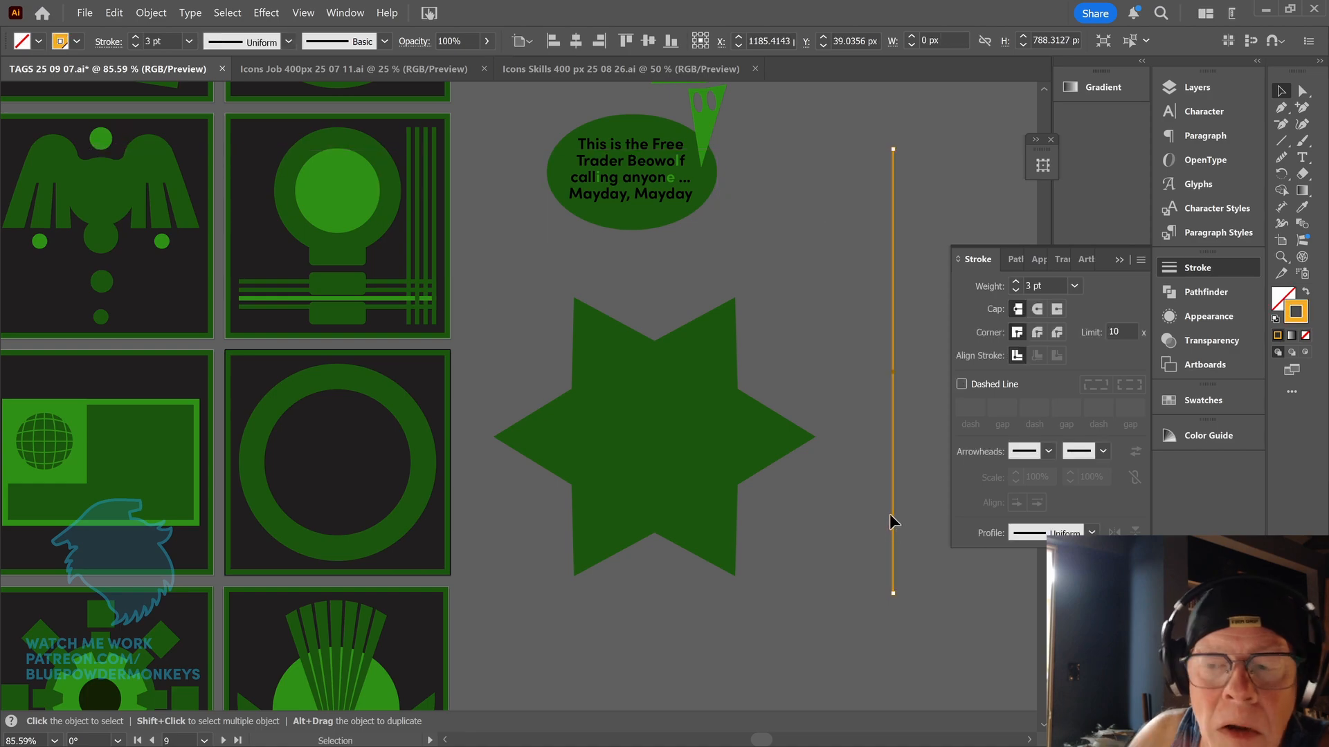
{"action": "left_click", "coordinate": [1283, 142]}
{"action": "left_click", "coordinate": [1276, 143]}
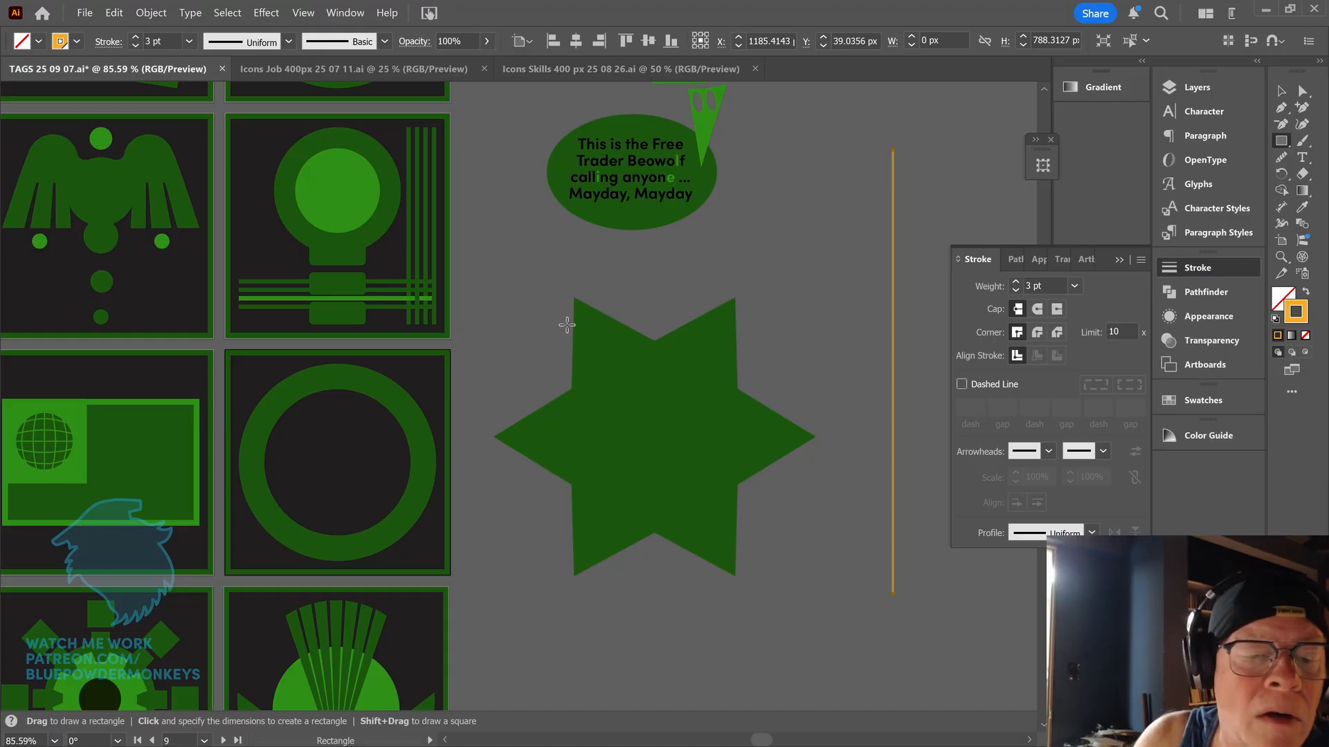
{"action": "left_click_drag", "start_coordinate": [569, 326], "coordinate": [743, 544]}
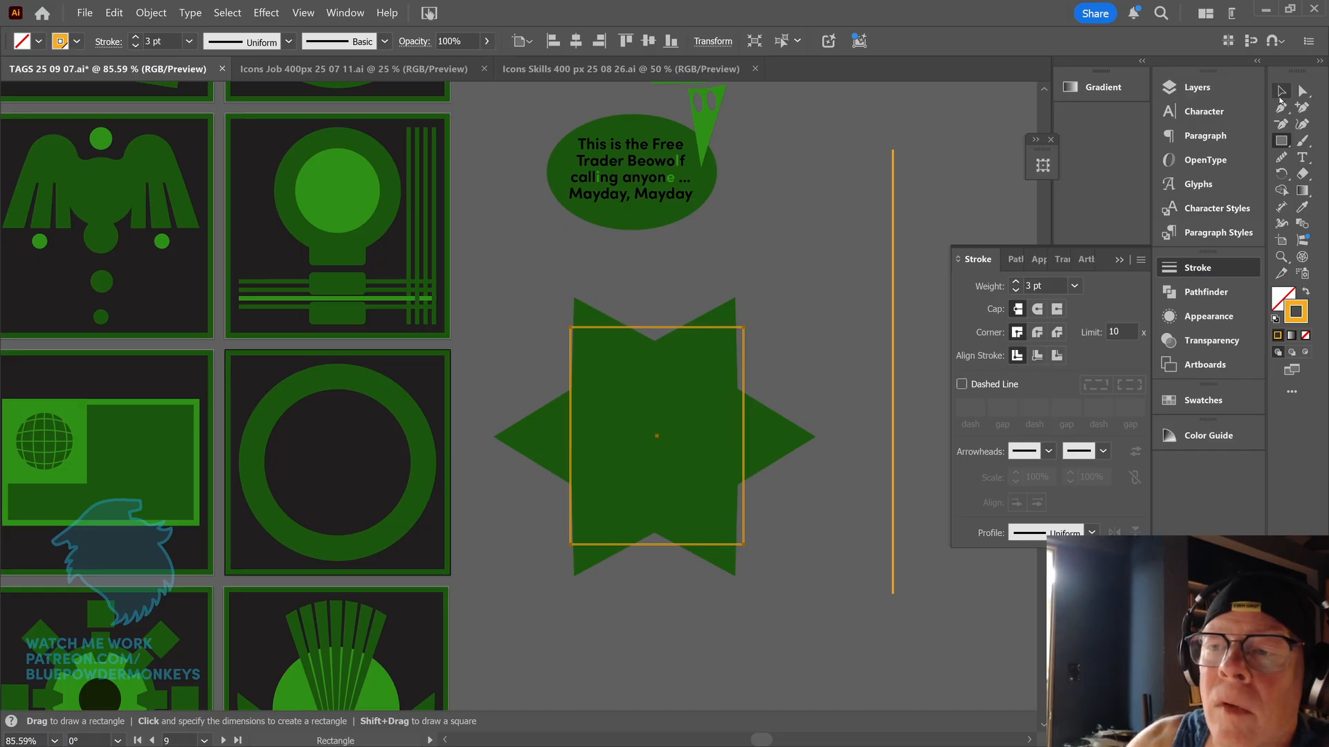
- Select the rectangle together with the star and align their centers horizontally and vertically
{"action": "left_click", "coordinate": [1281, 91]}
{"action": "left_click_drag", "start_coordinate": [571, 441], "coordinate": [585, 441]}
{"action": "left_click", "coordinate": [645, 441], "text": "shift"}
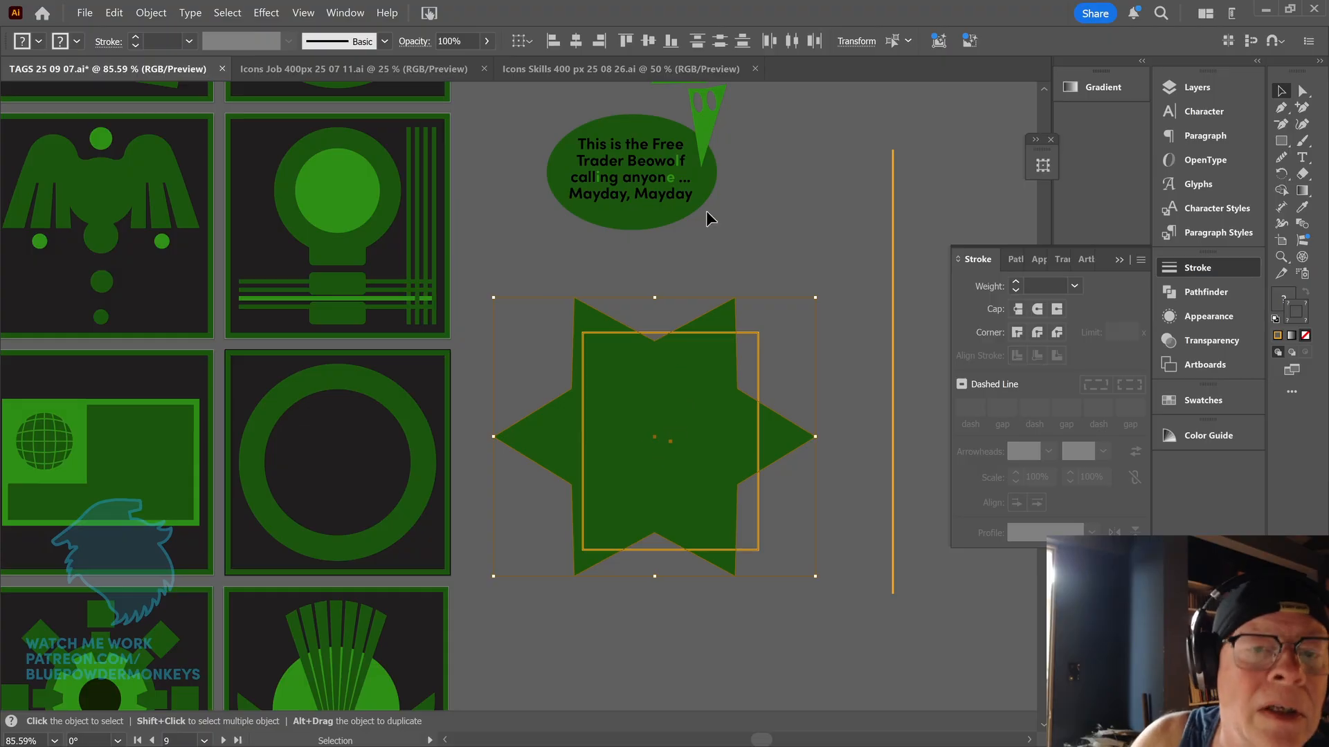
{"action": "left_click", "coordinate": [575, 41]}
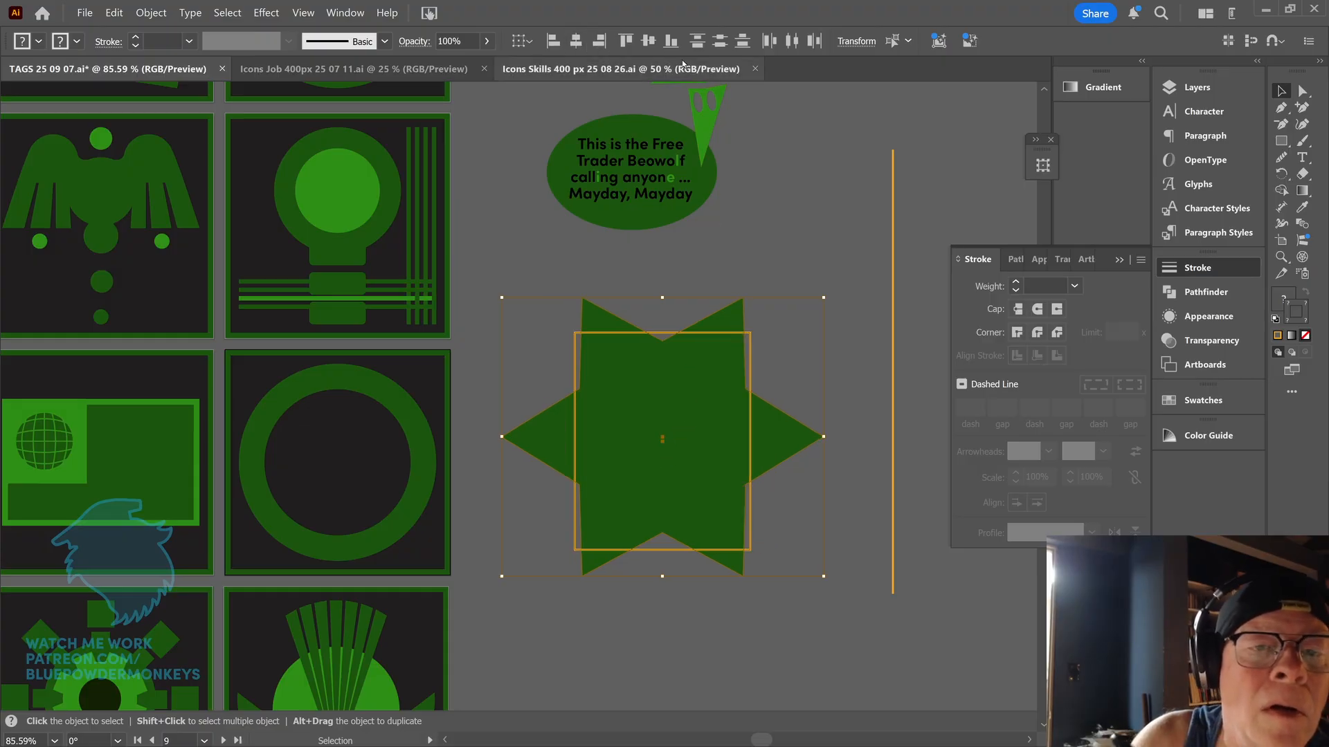
{"action": "left_click", "coordinate": [801, 277]}
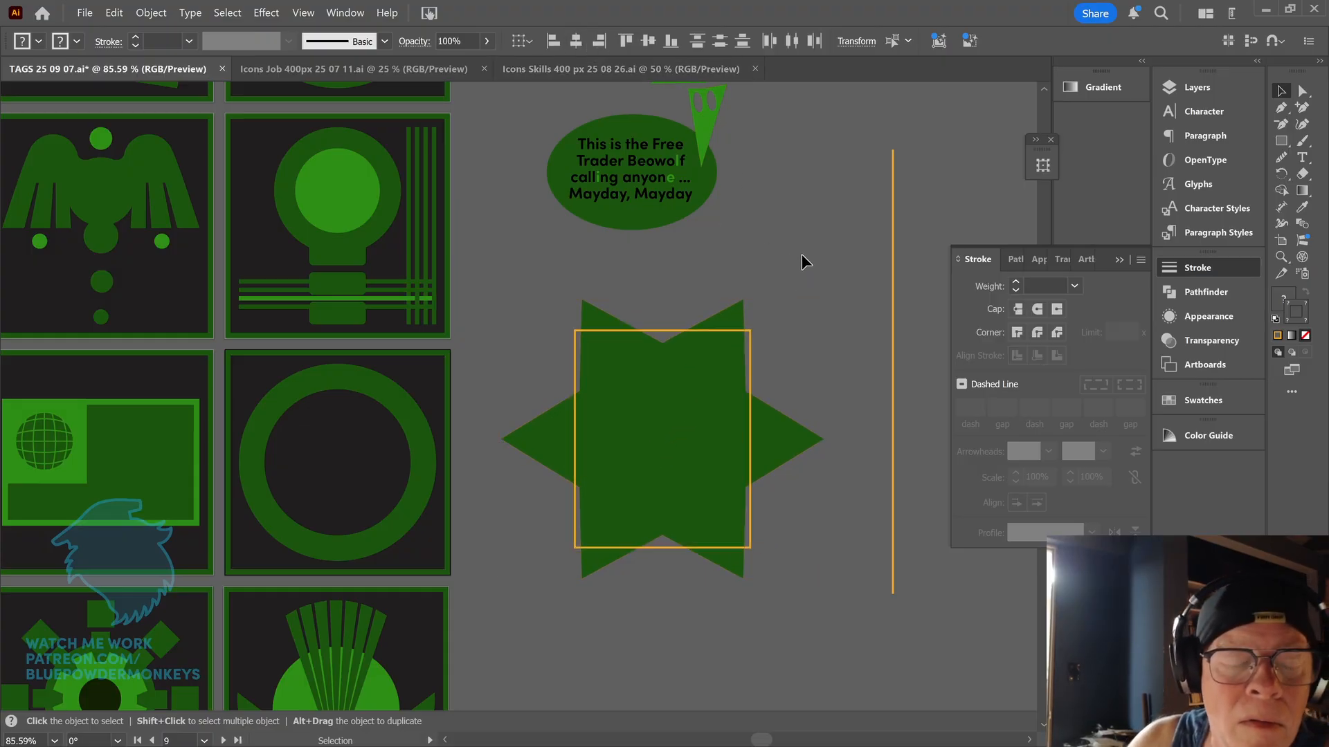
- Narrow the rectangle on both sides so its vertical edges meet the star's inner side corners, checking the fit in Outline view
{"action": "left_click", "coordinate": [577, 451]}
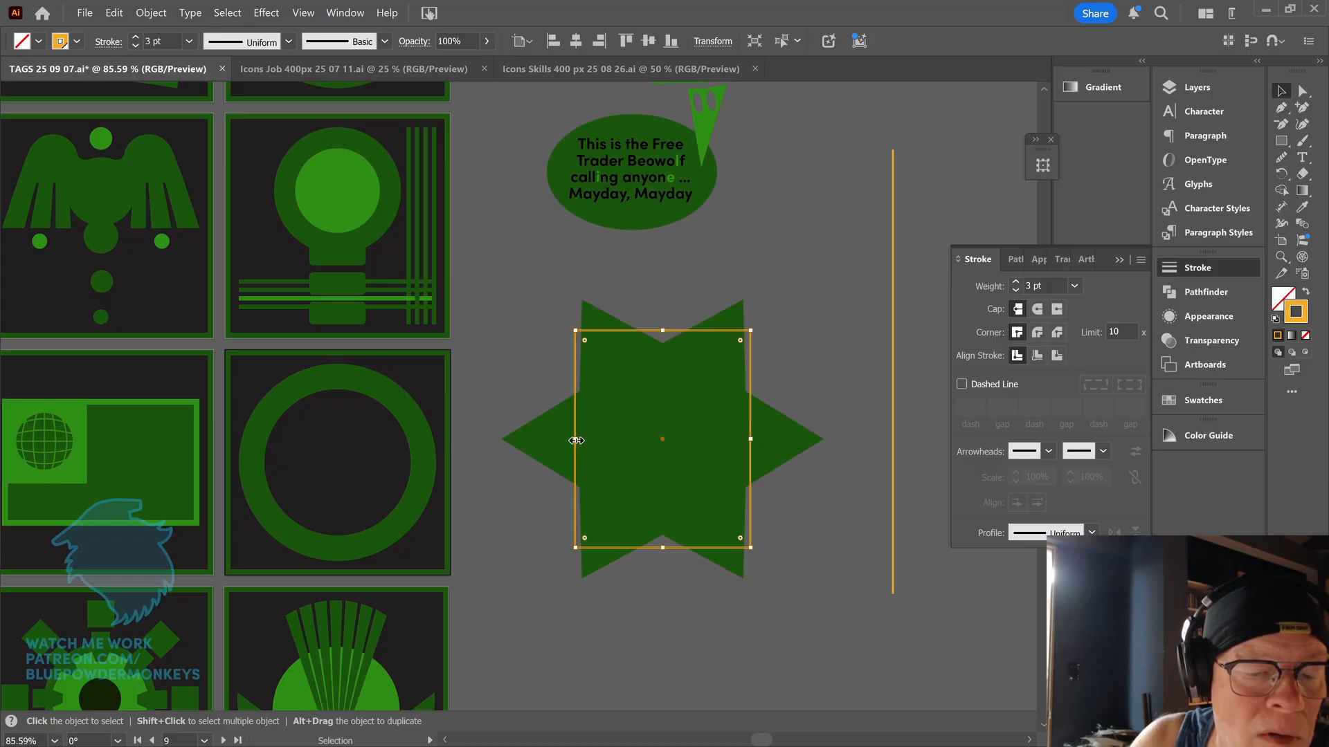
{"action": "left_click_drag", "start_coordinate": [577, 440], "coordinate": [581, 393]}
{"action": "left_click_drag", "start_coordinate": [749, 439], "coordinate": [746, 394]}
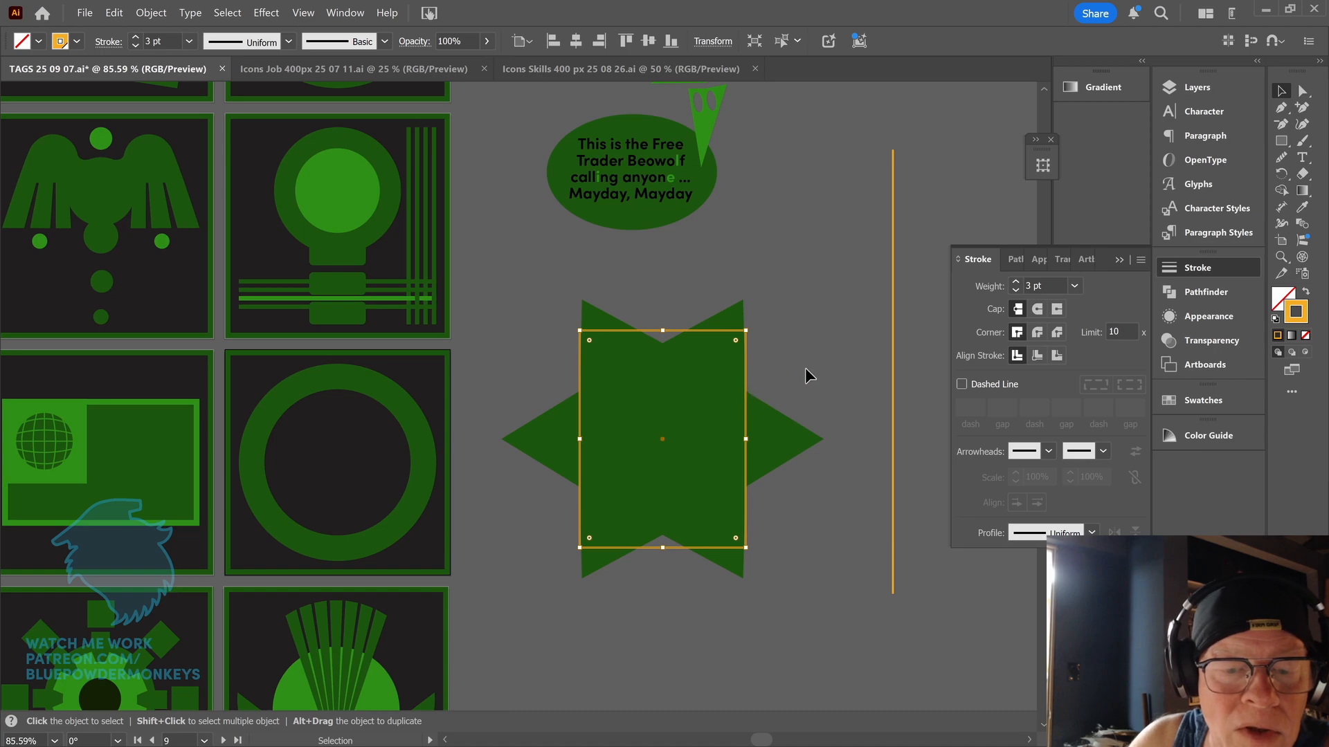
{"action": "key", "text": "ctrl+y"}
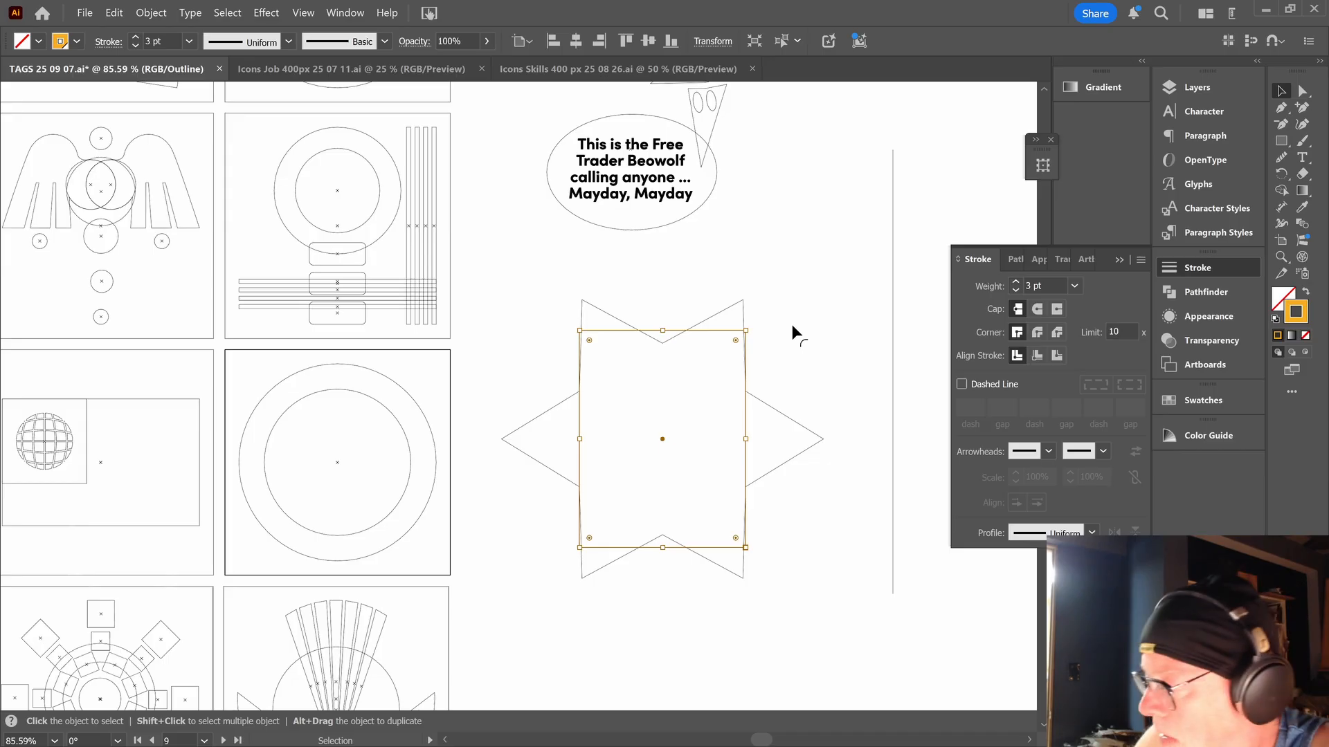
{"action": "key", "text": "ctrl+y"}
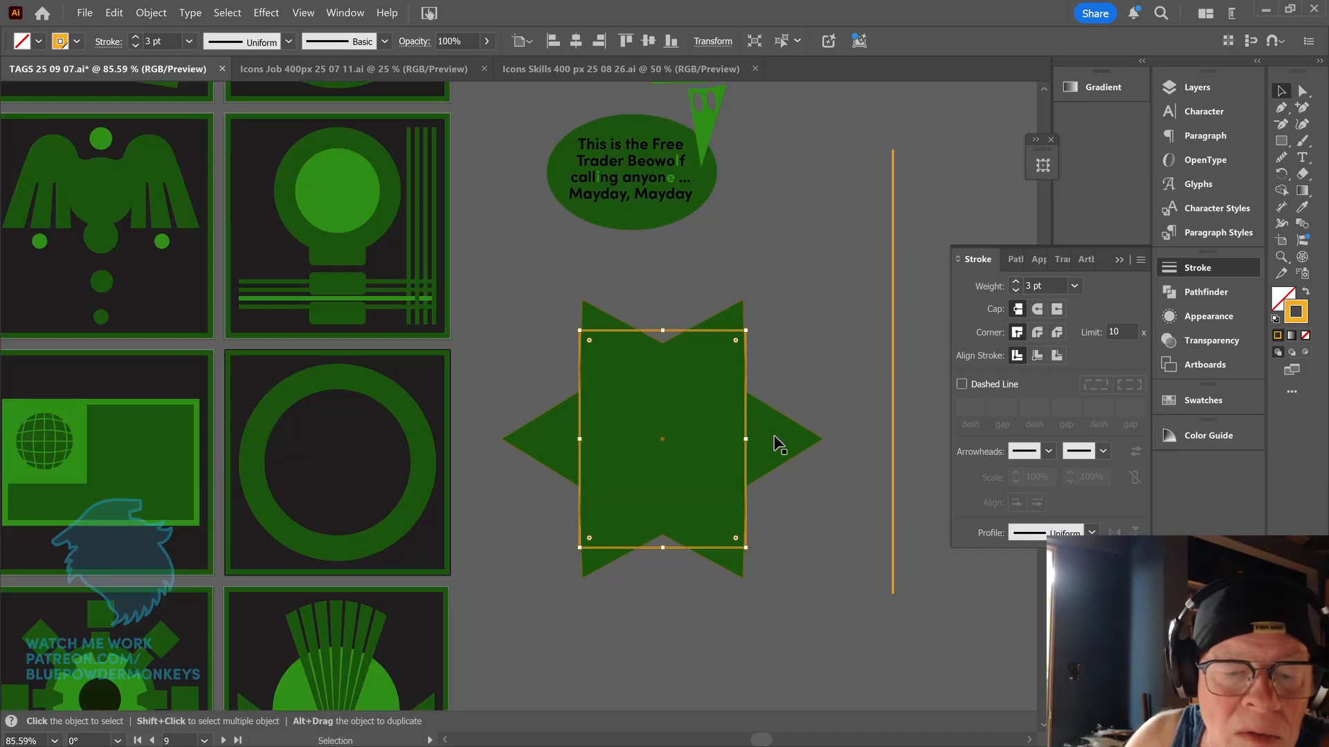
- Try to adjust the star's inner radius in Outline view using the rectangle as a guide
{"action": "left_click", "coordinate": [776, 443]}
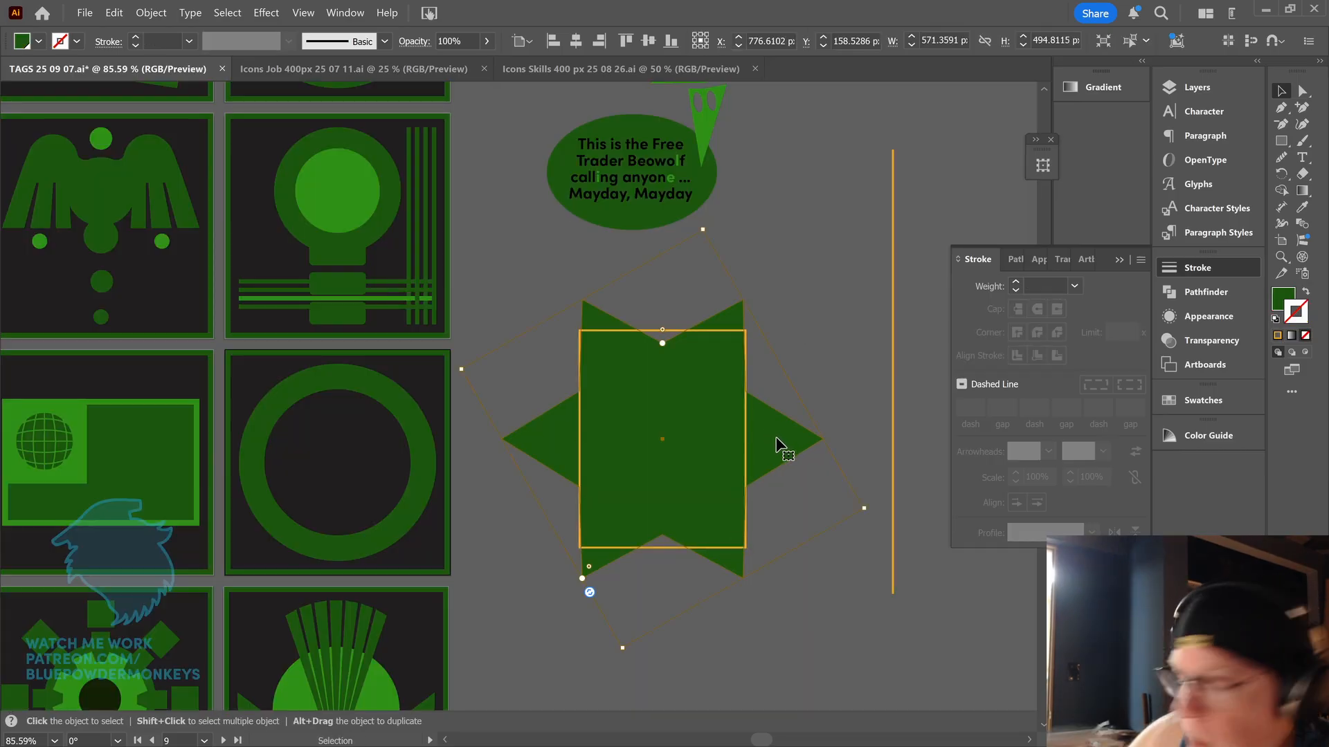
{"action": "key", "text": "a"}
{"action": "key", "text": "ctrl+y"}
{"action": "key", "text": "v"}
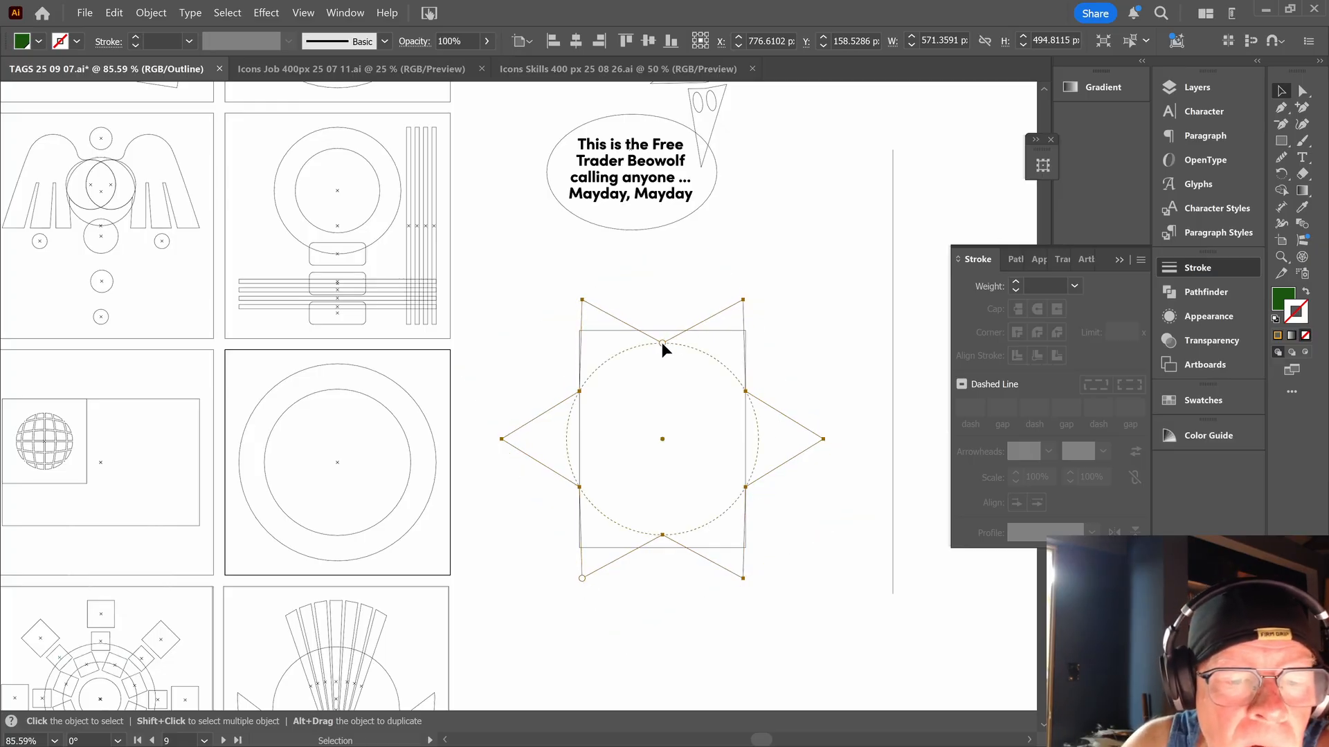
{"action": "left_click_drag", "start_coordinate": [662, 343], "coordinate": [662, 348]}
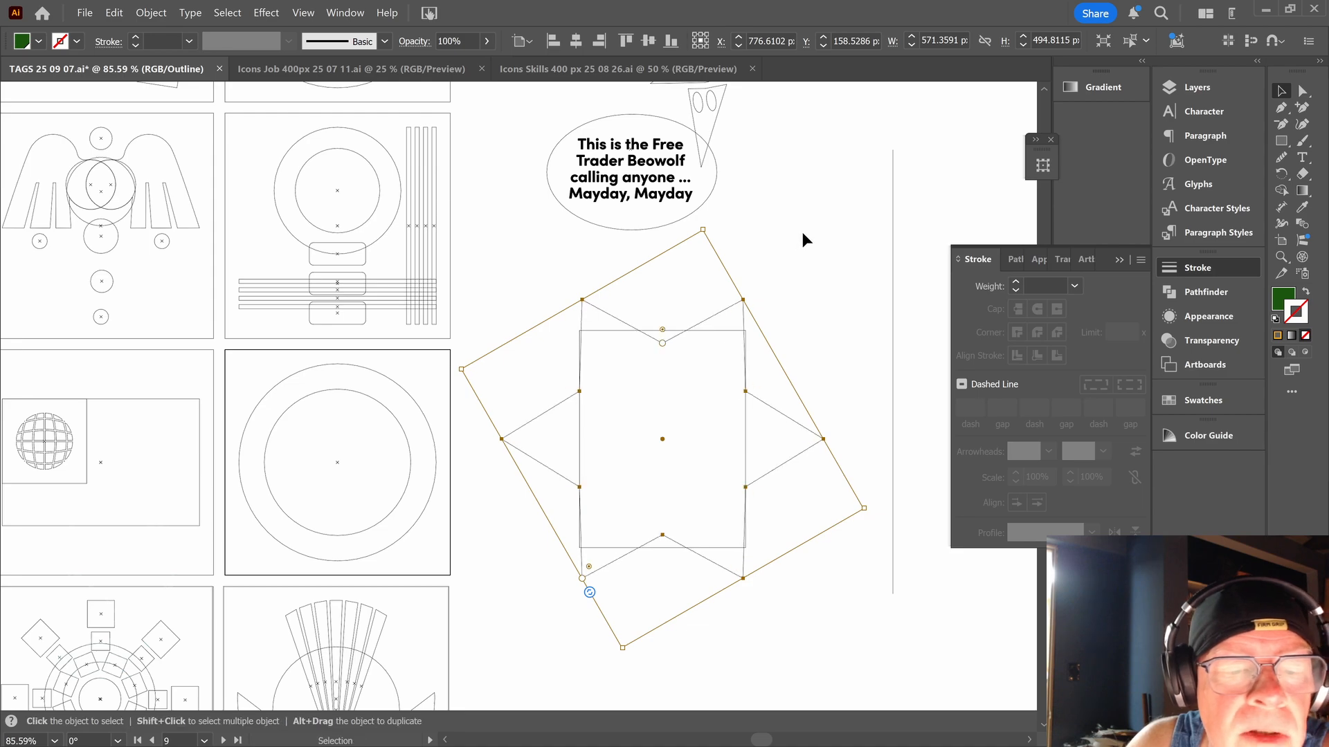
{"action": "left_click", "coordinate": [839, 284]}
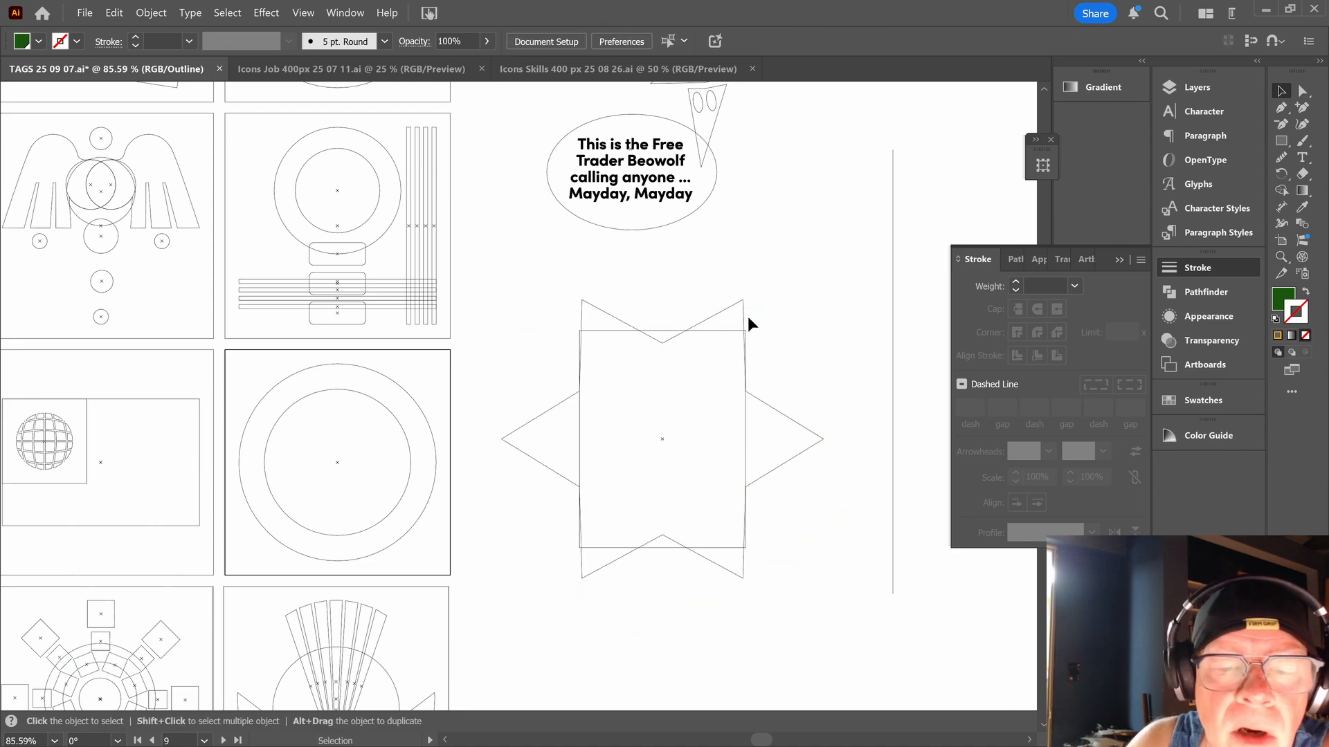
- Move the rectangle below the star and connect its two left tips and two right tips with vertical lines about 495 px long
{"action": "left_click_drag", "start_coordinate": [720, 332], "coordinate": [878, 634]}
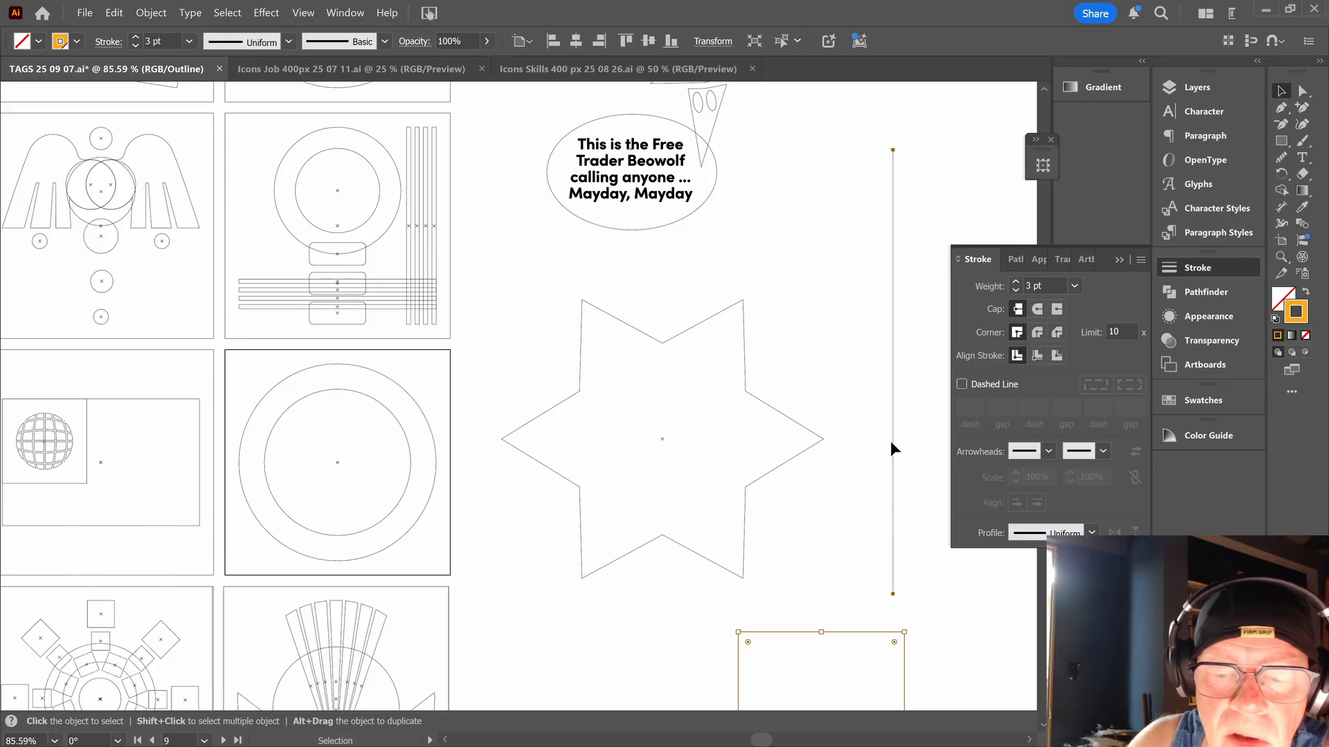
{"action": "left_click_drag", "start_coordinate": [891, 443], "coordinate": [566, 495]}
{"action": "left_click_drag", "start_coordinate": [575, 589], "coordinate": [581, 579]}
{"action": "left_click_drag", "start_coordinate": [583, 640], "coordinate": [580, 575]}
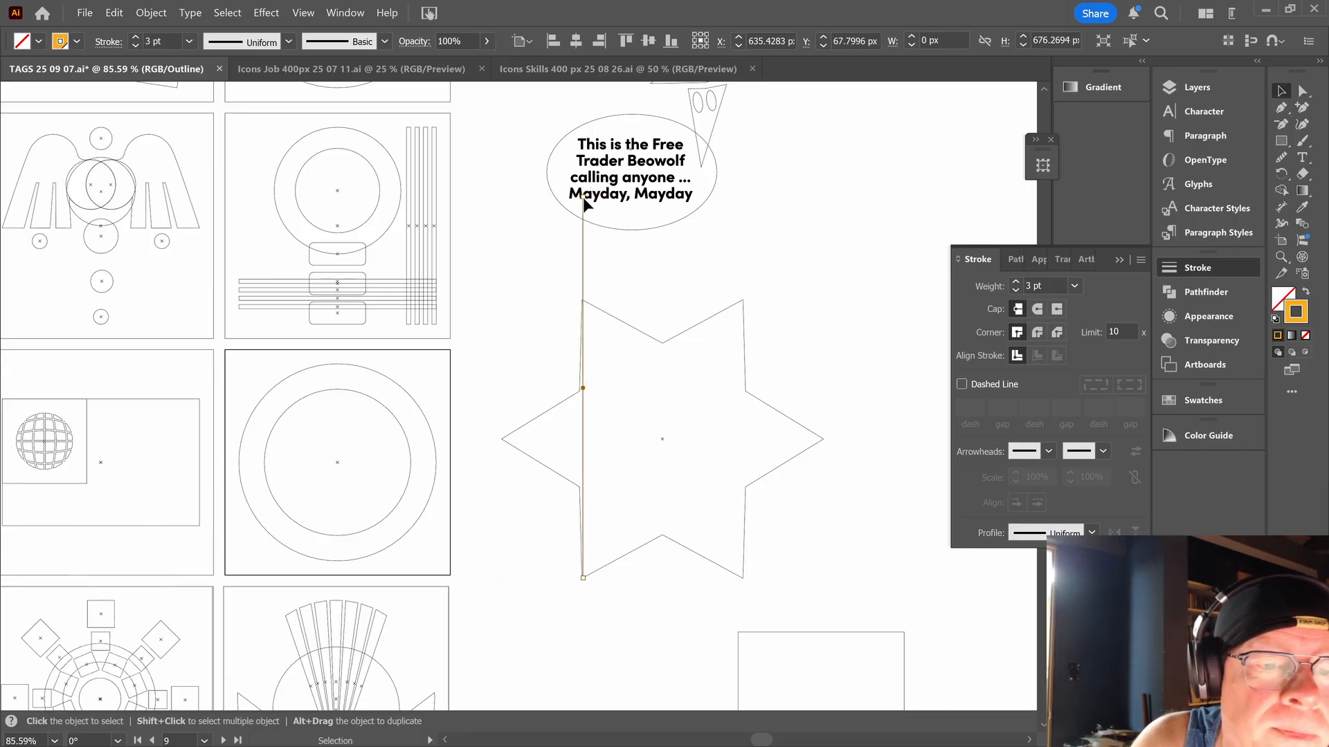
{"action": "left_click_drag", "start_coordinate": [583, 197], "coordinate": [583, 300]}
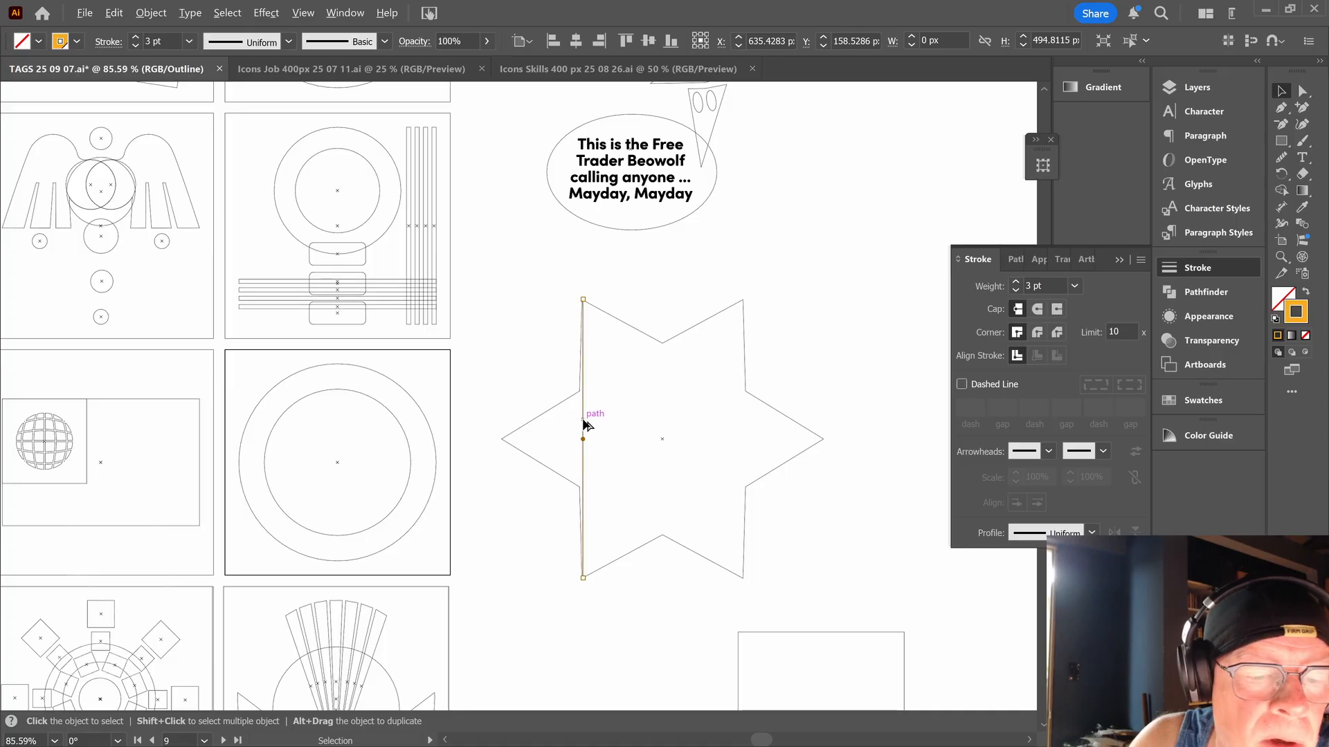
{"action": "left_click_drag", "start_coordinate": [583, 426], "coordinate": [743, 434]}
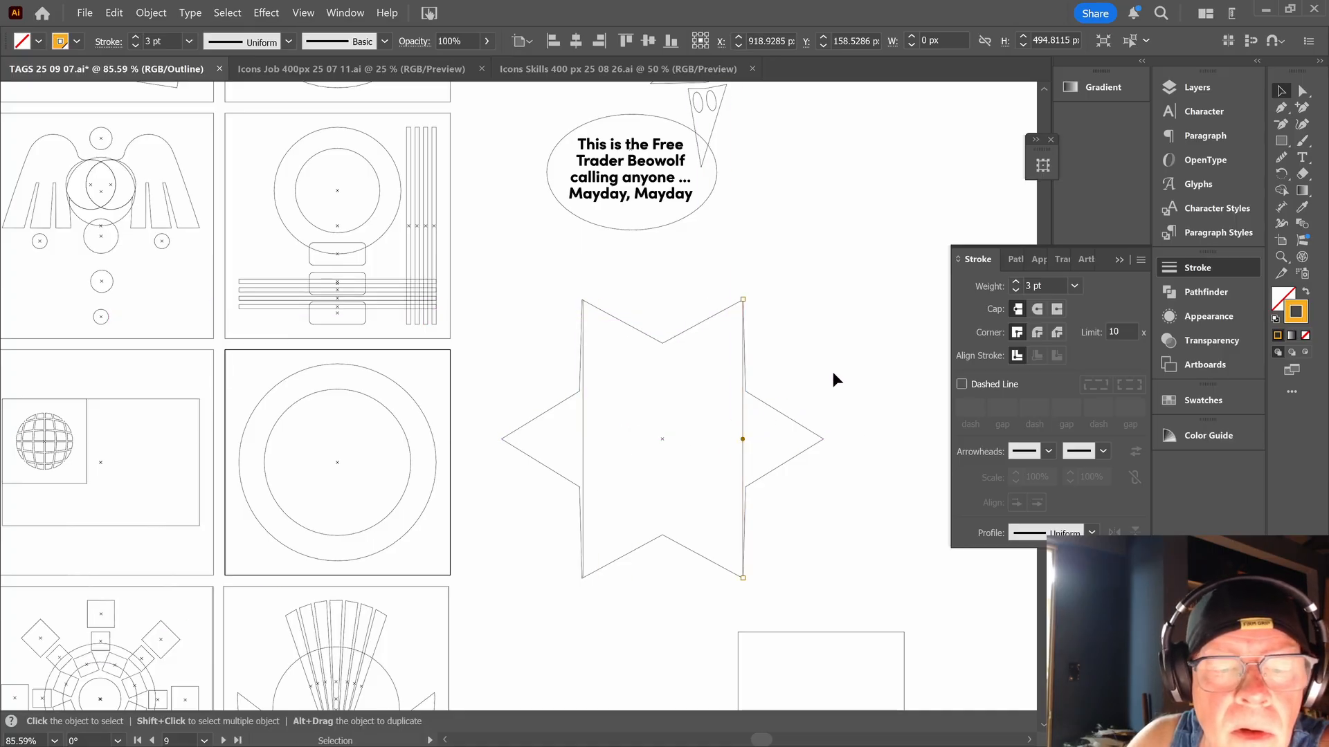
- Compare the star's side edges with the two vertical lines in Outline and Preview views
{"action": "left_click", "coordinate": [699, 374]}
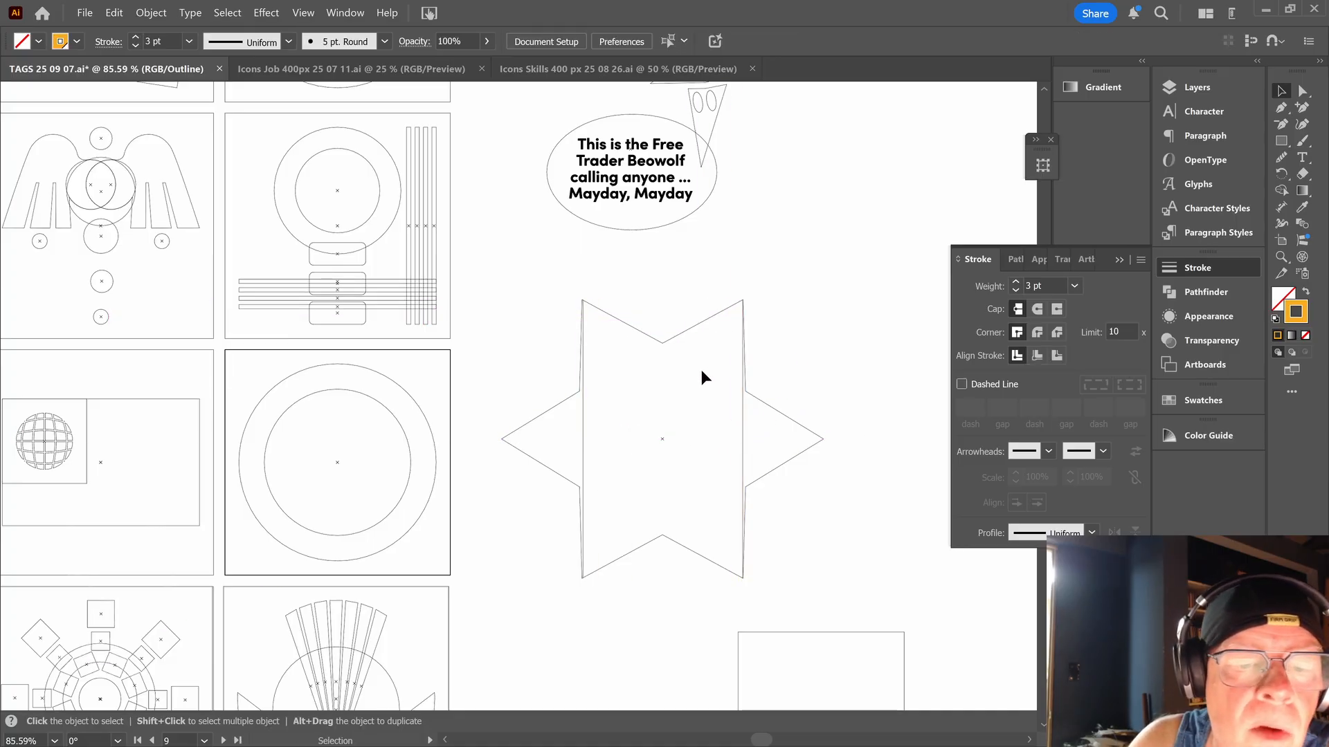
{"action": "left_click", "coordinate": [695, 325]}
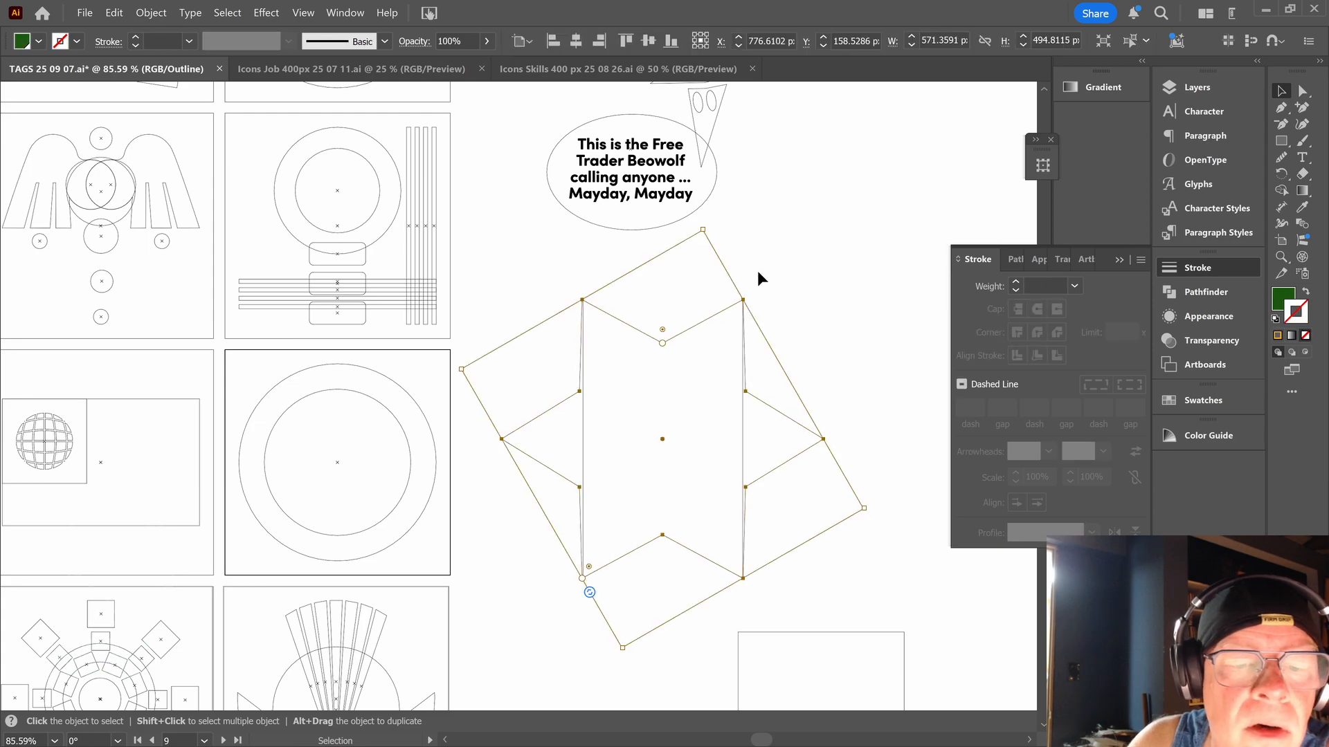
{"action": "left_click", "coordinate": [793, 309]}
{"action": "key", "text": "a"}
{"action": "key", "text": "ctrl+y"}
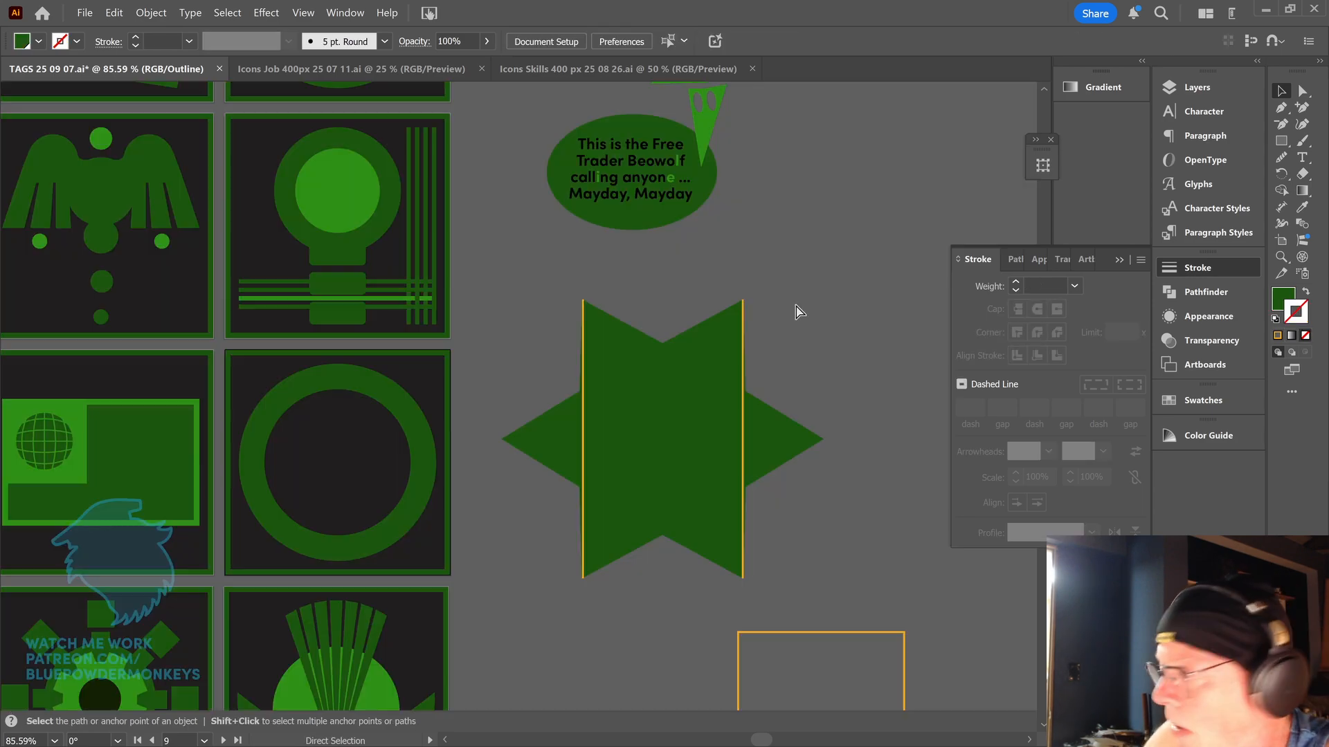
{"action": "key", "text": "v"}
{"action": "left_click", "coordinate": [771, 432]}
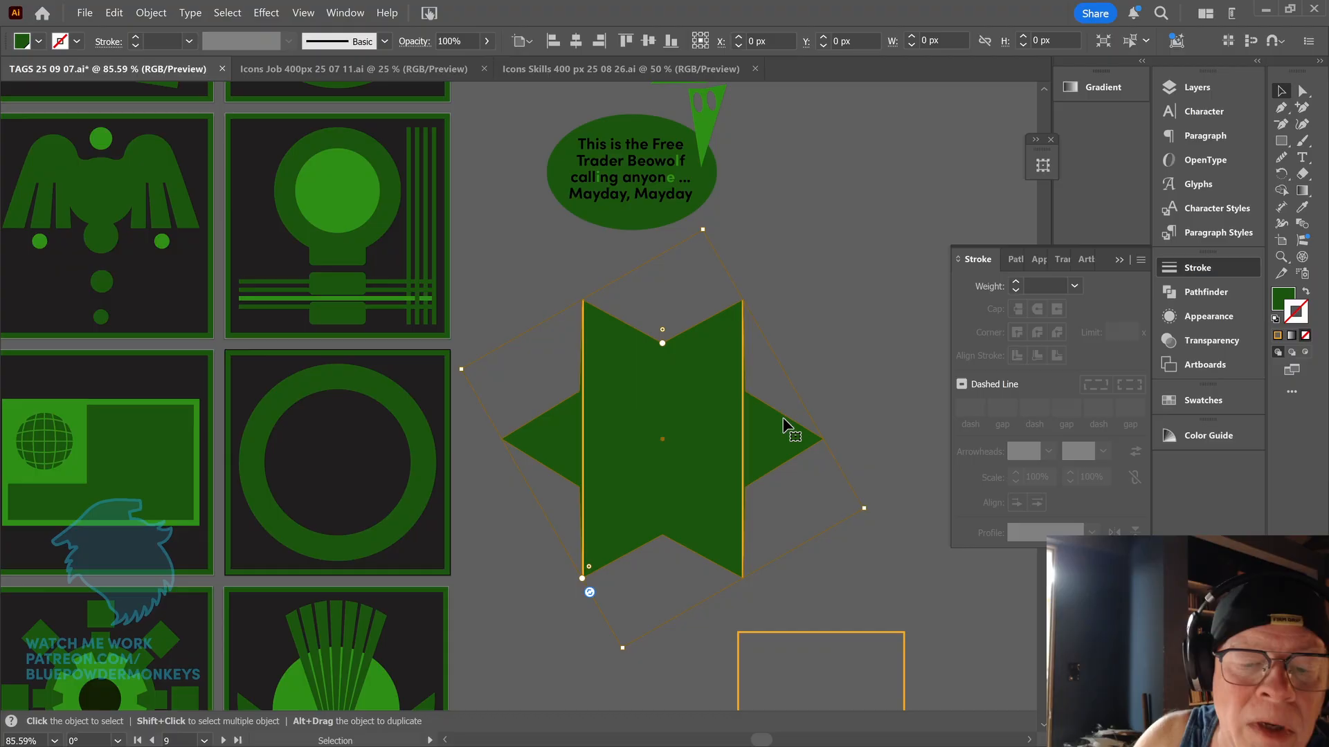
{"action": "left_click", "coordinate": [796, 340]}
{"action": "left_click", "coordinate": [720, 352]}
{"action": "left_click", "coordinate": [813, 321]}
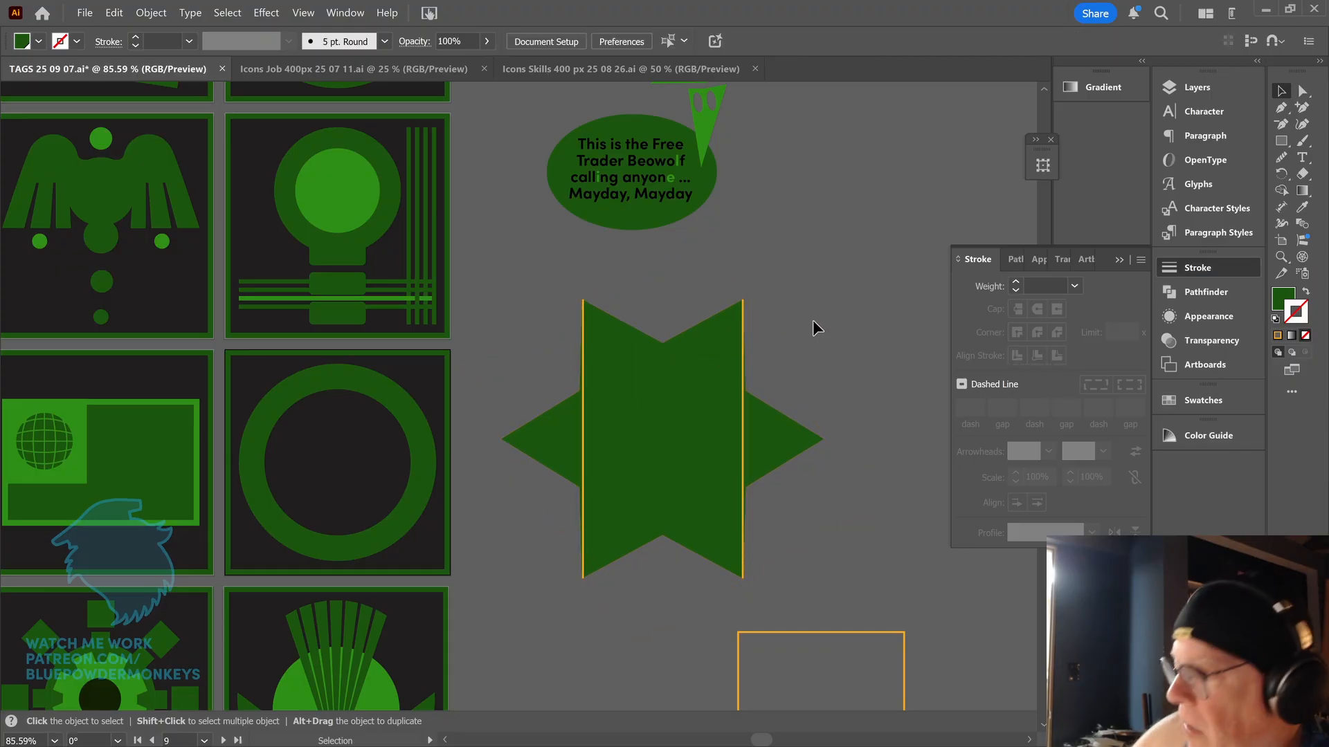
- In Outline view, reduce the star's inner radius until its side edges line up with the two vertical lines
{"action": "key", "text": "a"}
{"action": "key", "text": "ctrl+y"}
{"action": "key", "text": "v"}
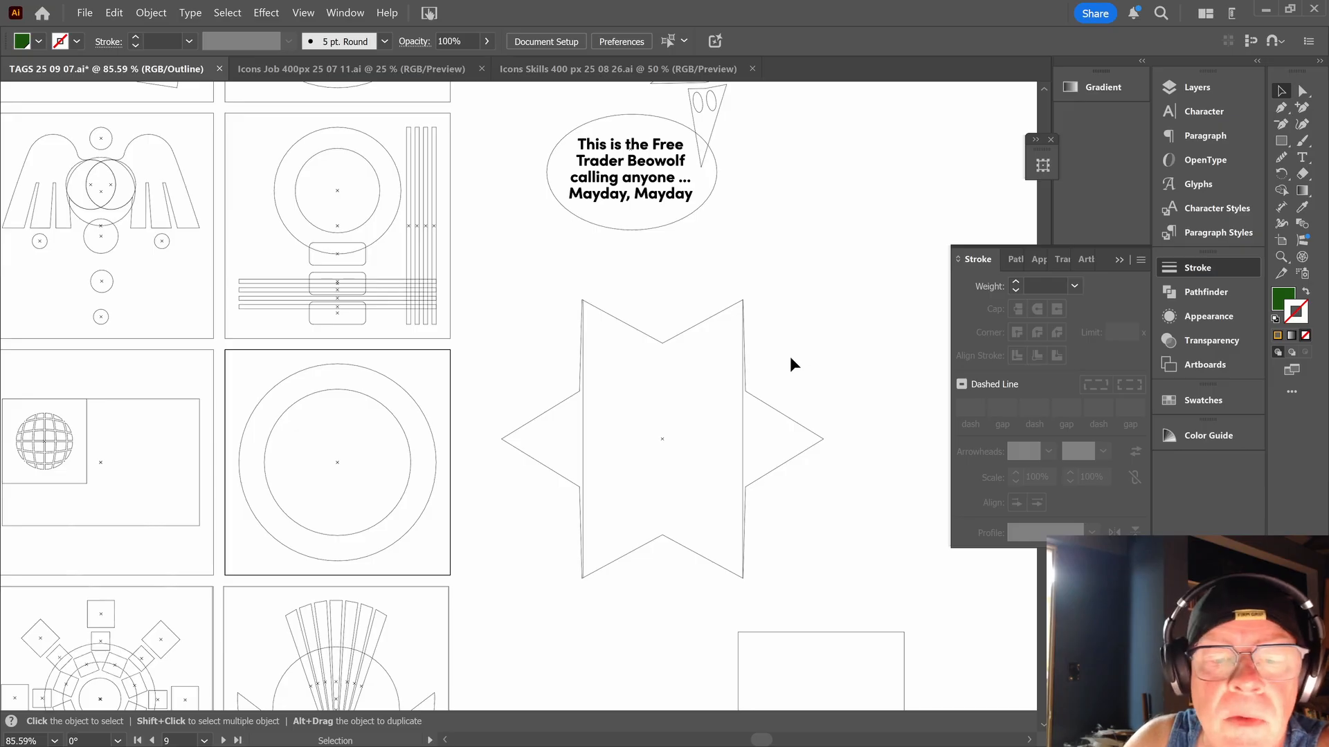
{"action": "left_click", "coordinate": [764, 403]}
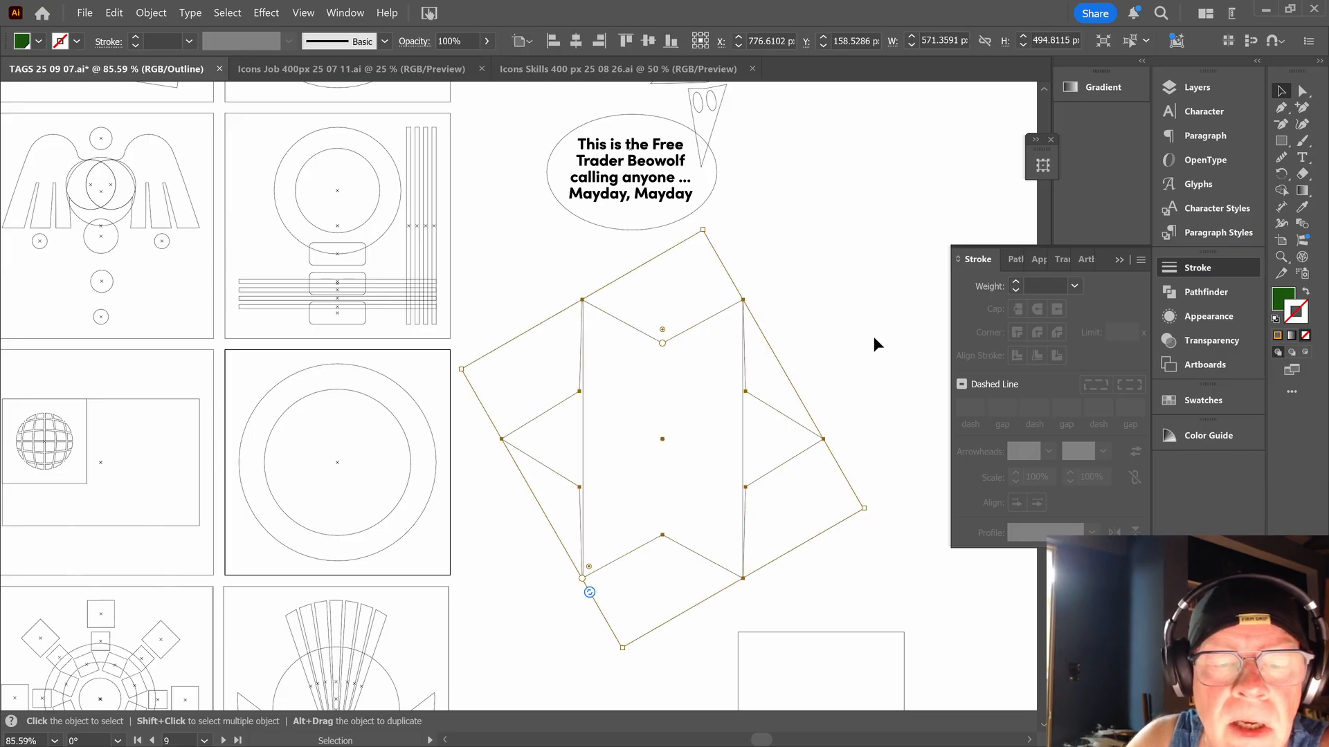
{"action": "left_click_drag", "start_coordinate": [666, 337], "coordinate": [658, 342]}
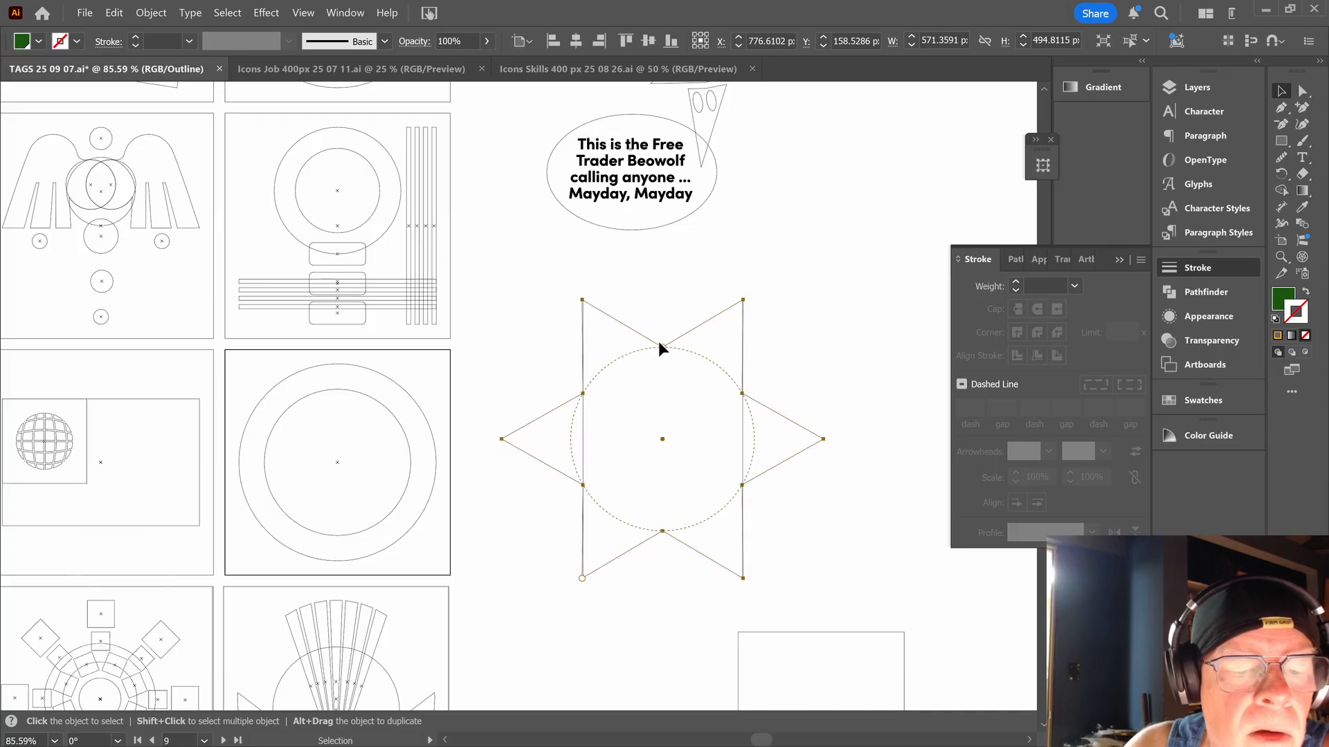
{"action": "left_click", "coordinate": [810, 279]}
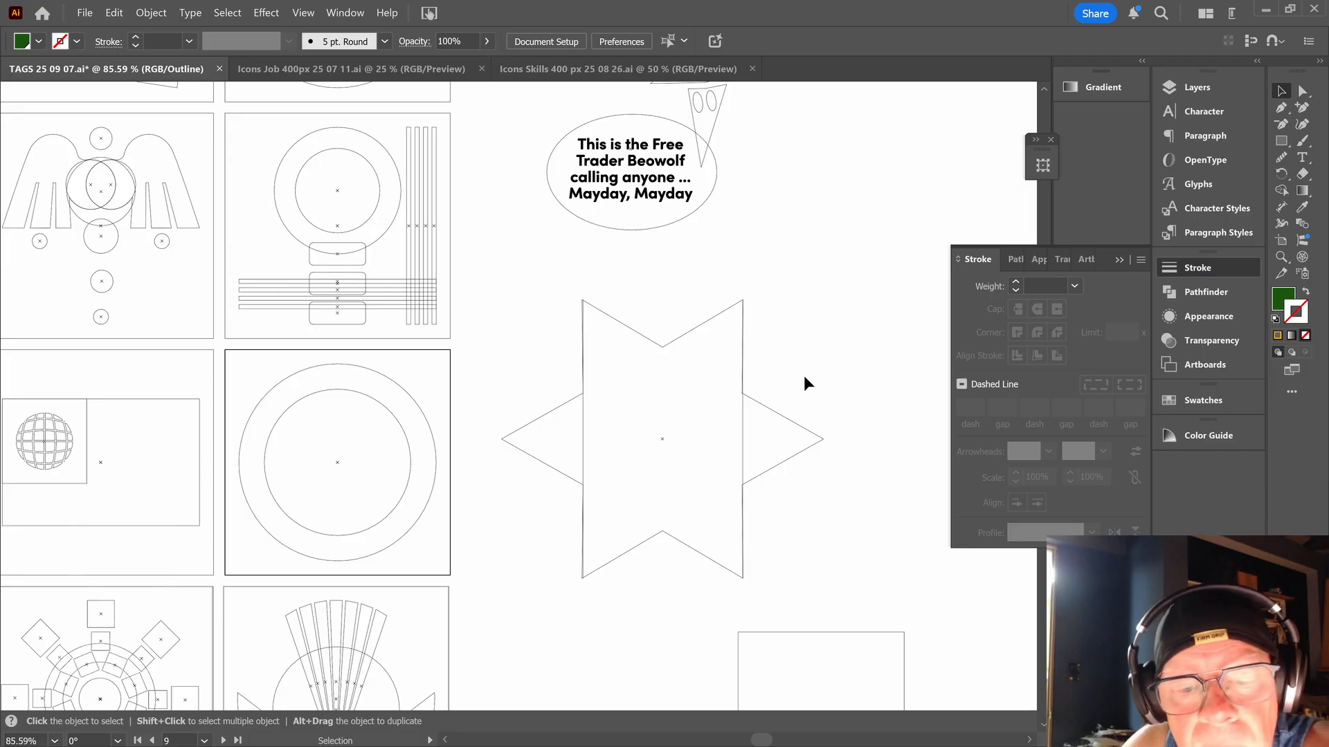
- In Outline view, try to fine-tune the star's inner radius so its side edges meet the two vertical lines
{"action": "left_click", "coordinate": [714, 322]}
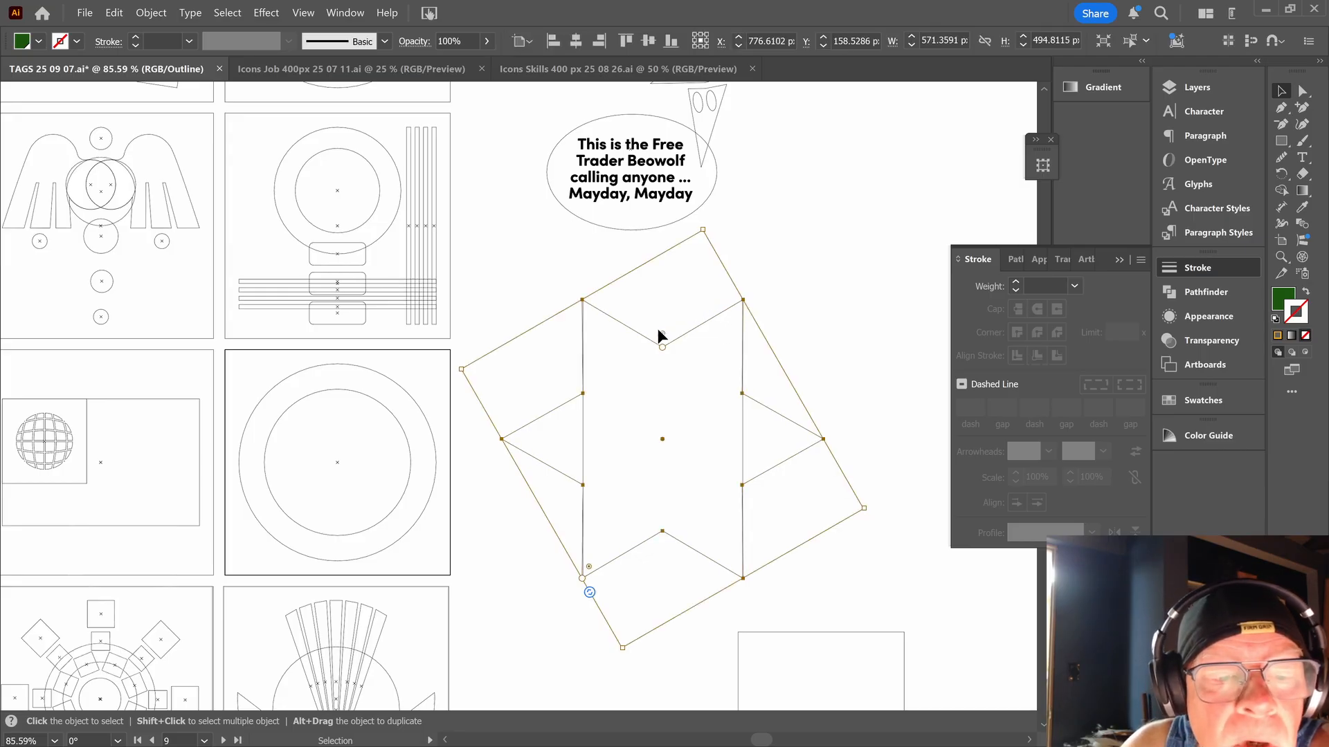
{"action": "mouse_move", "coordinate": [662, 333]}
{"action": "left_mouse_down"}
{"action": "mouse_move", "coordinate": [662, 323]}
{"action": "mouse_move", "coordinate": [663, 347]}
{"action": "left_mouse_up"}
{"action": "key", "text": "ctrl+z"}
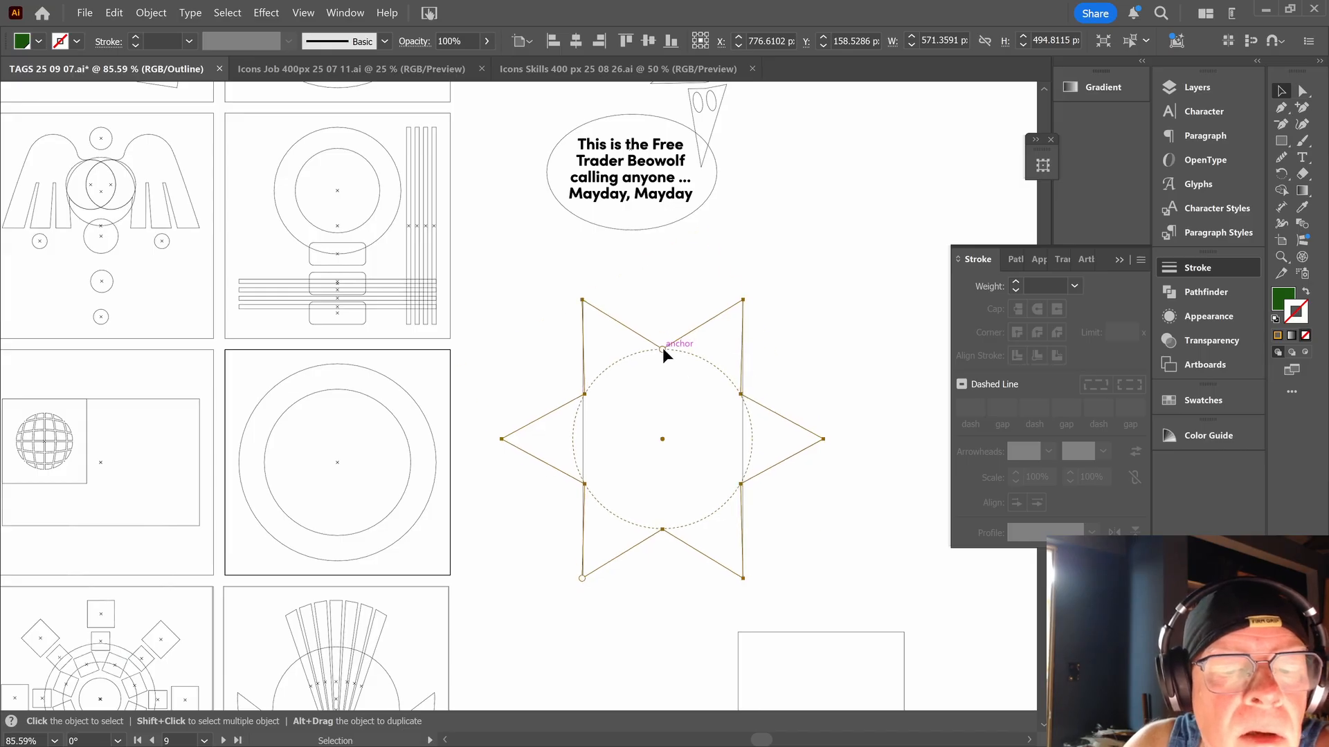
{"action": "left_click", "coordinate": [676, 350]}
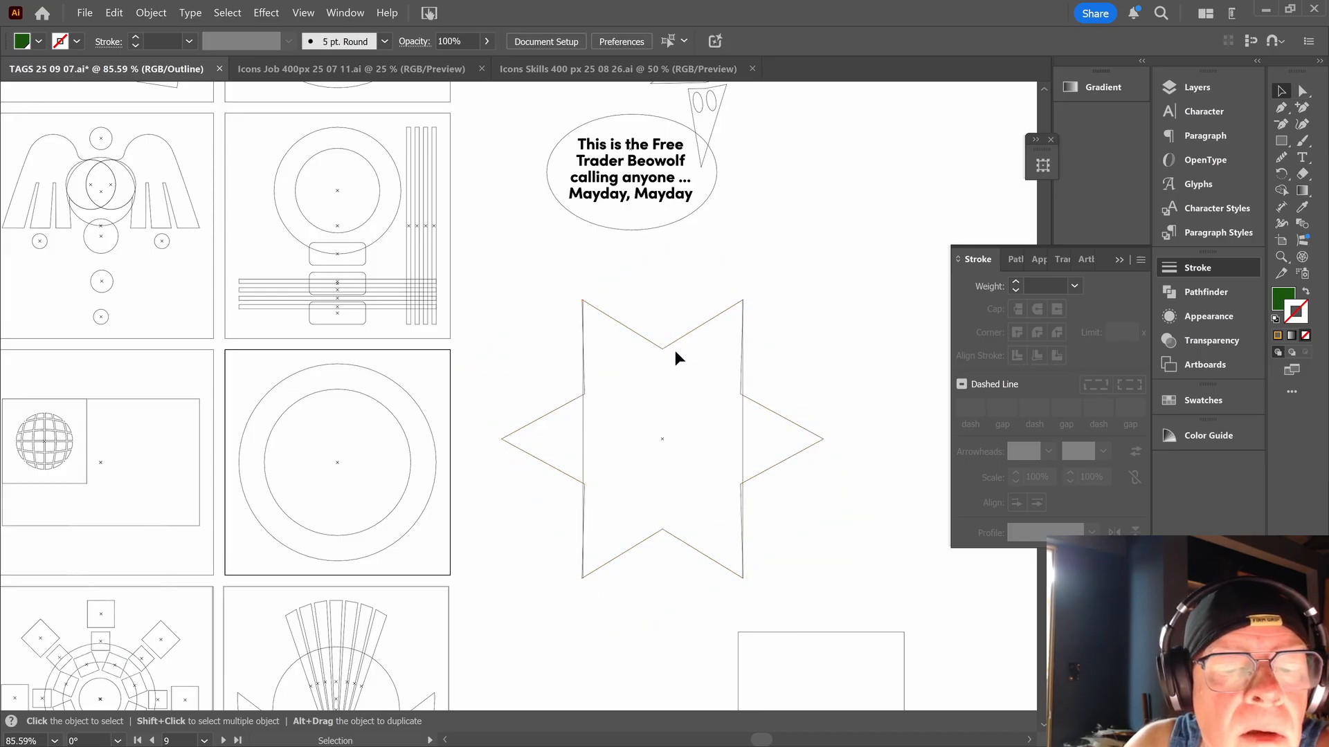
{"action": "left_click", "coordinate": [667, 345]}
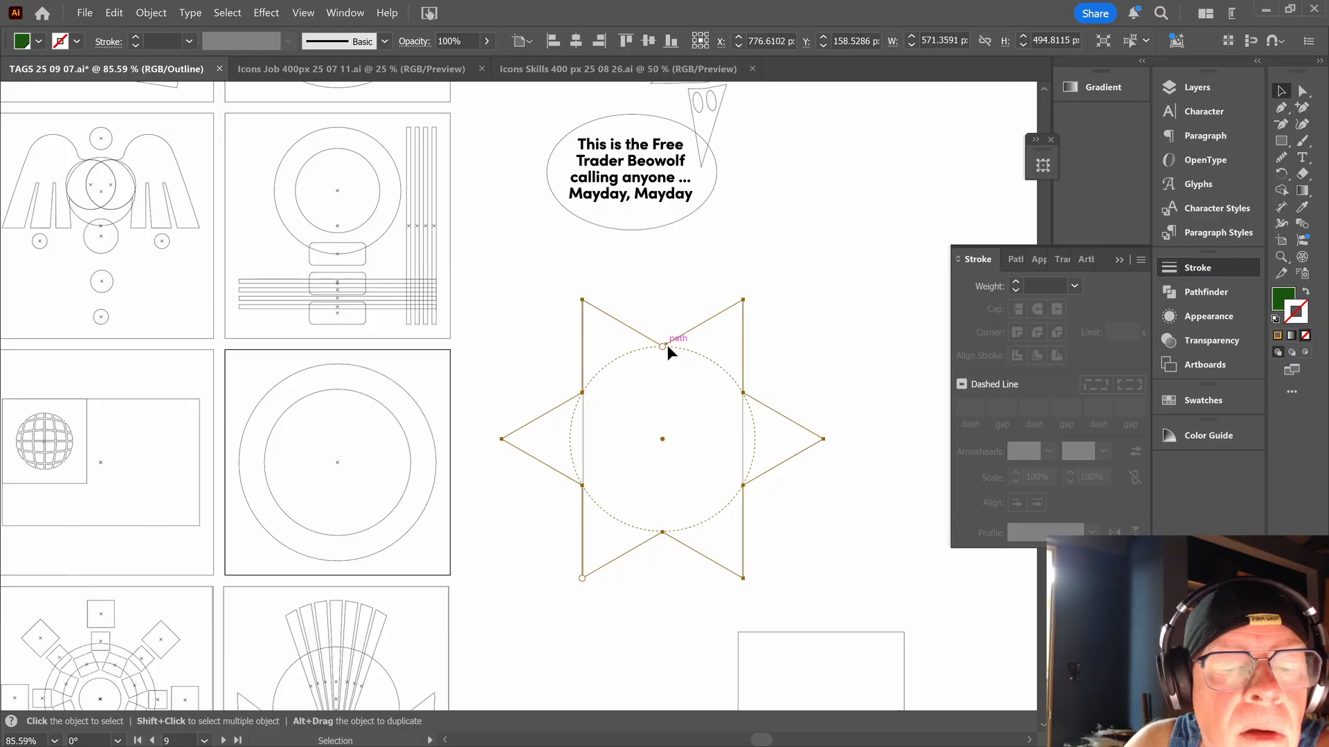
{"action": "left_click", "coordinate": [667, 346]}
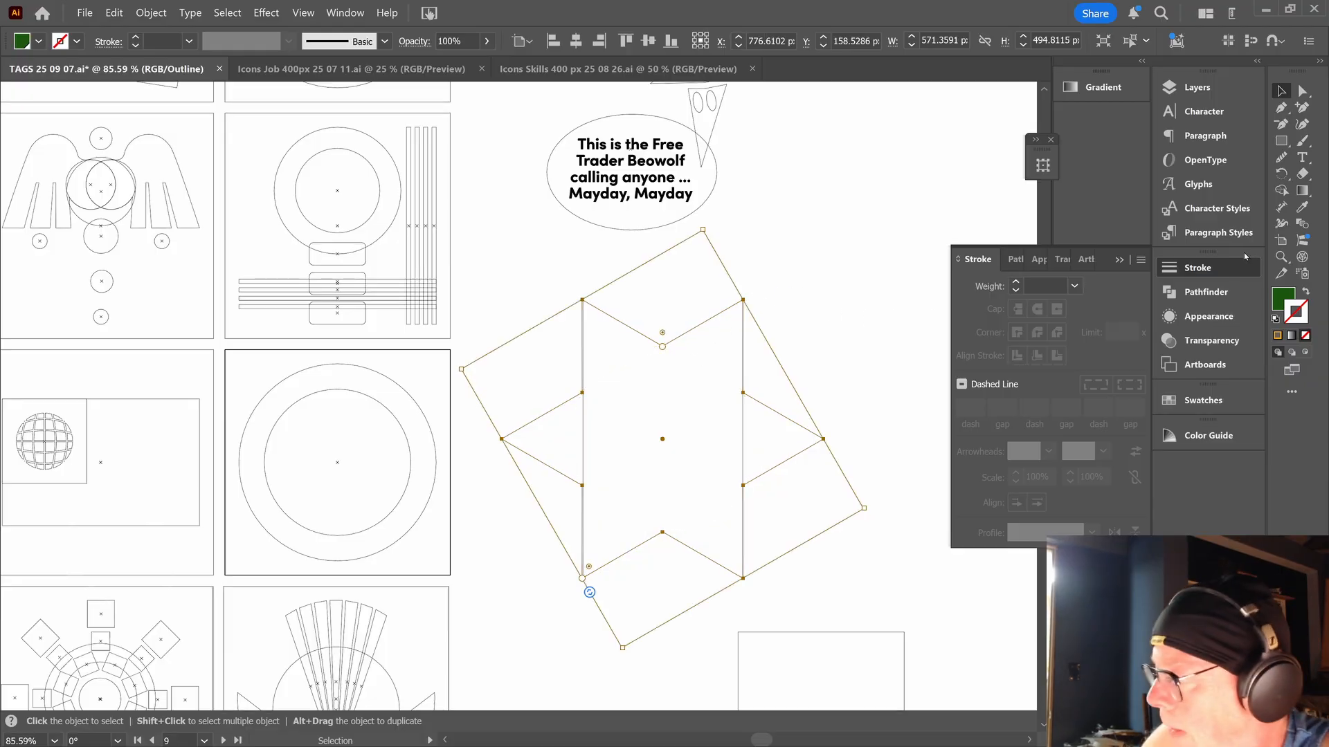
- Check the filled star against the two vertical lines in Preview view
{"action": "key", "text": "ctrl+y"}
{"action": "double_click", "coordinate": [708, 357]}
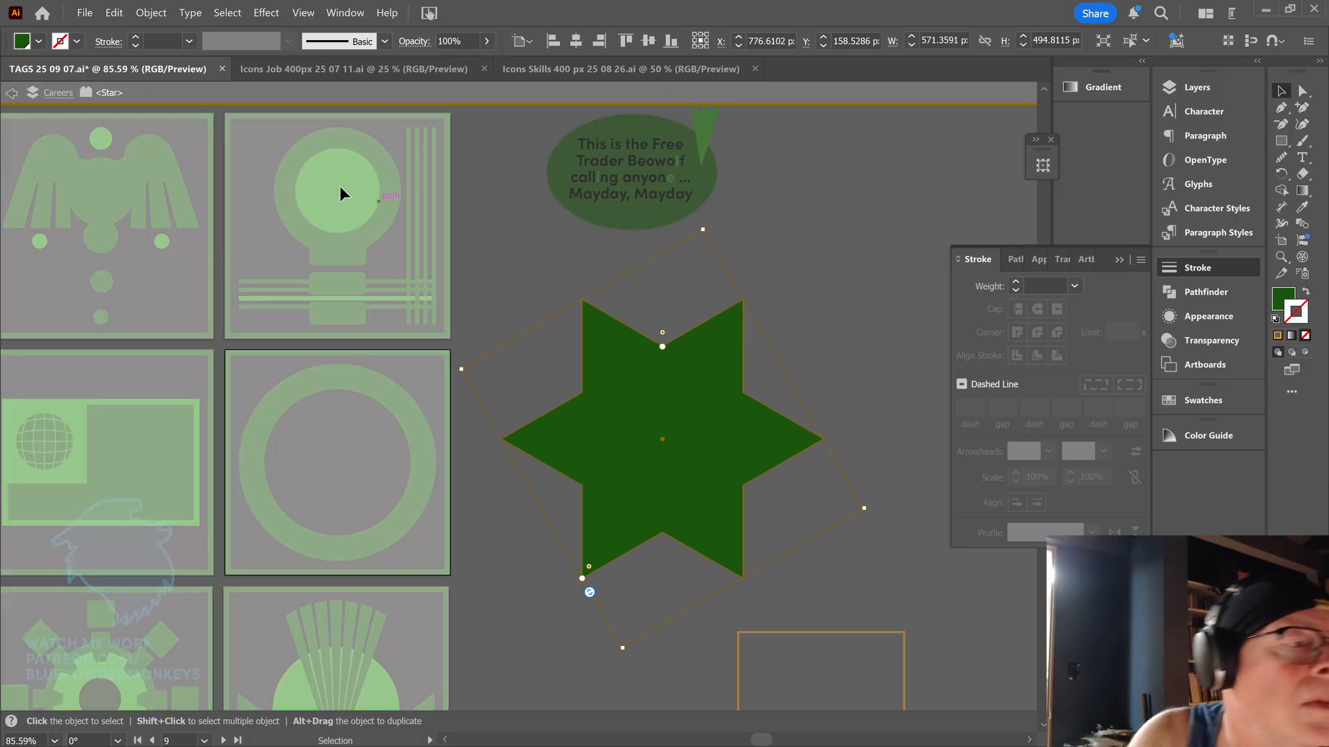
{"action": "left_click", "coordinate": [11, 95]}
{"action": "left_click", "coordinate": [11, 97]}
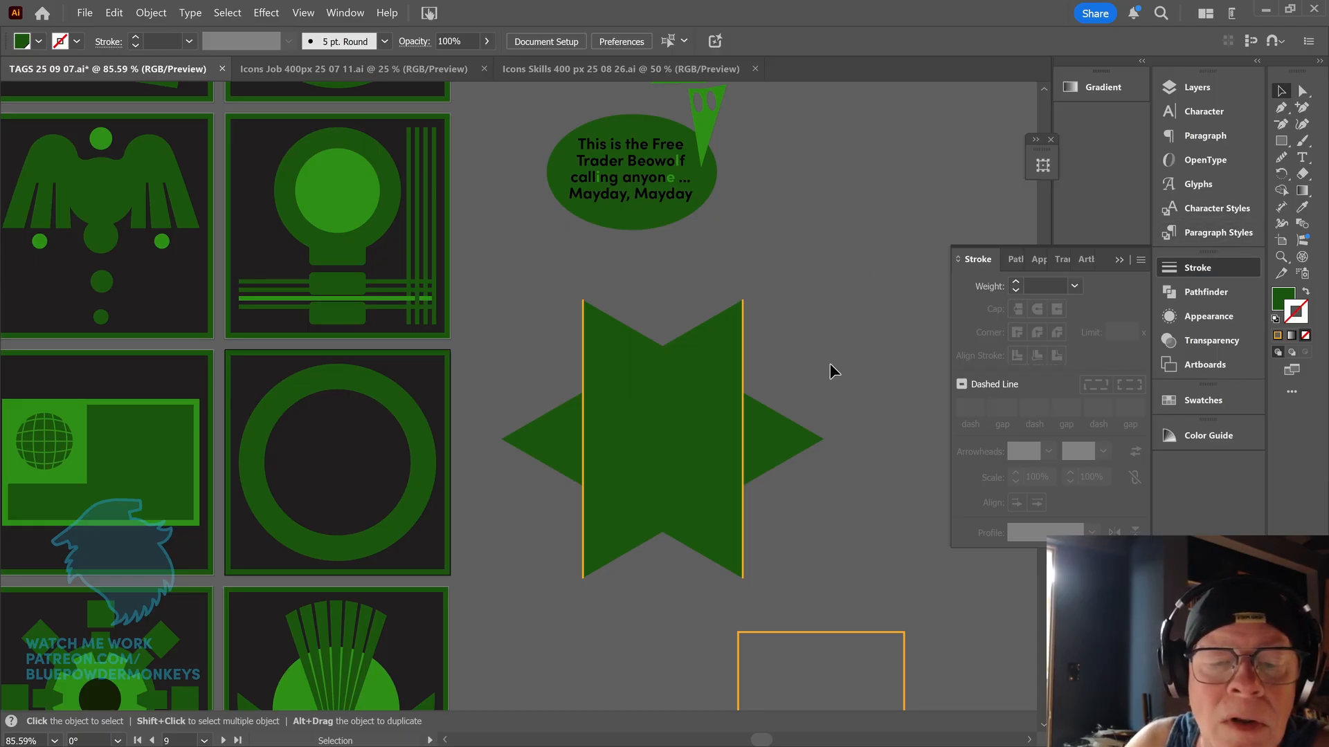
- Readjust the star's inner radius in Outline view until its side edges coincide with the two vertical guide lines
{"action": "key", "text": "ctrl+y"}
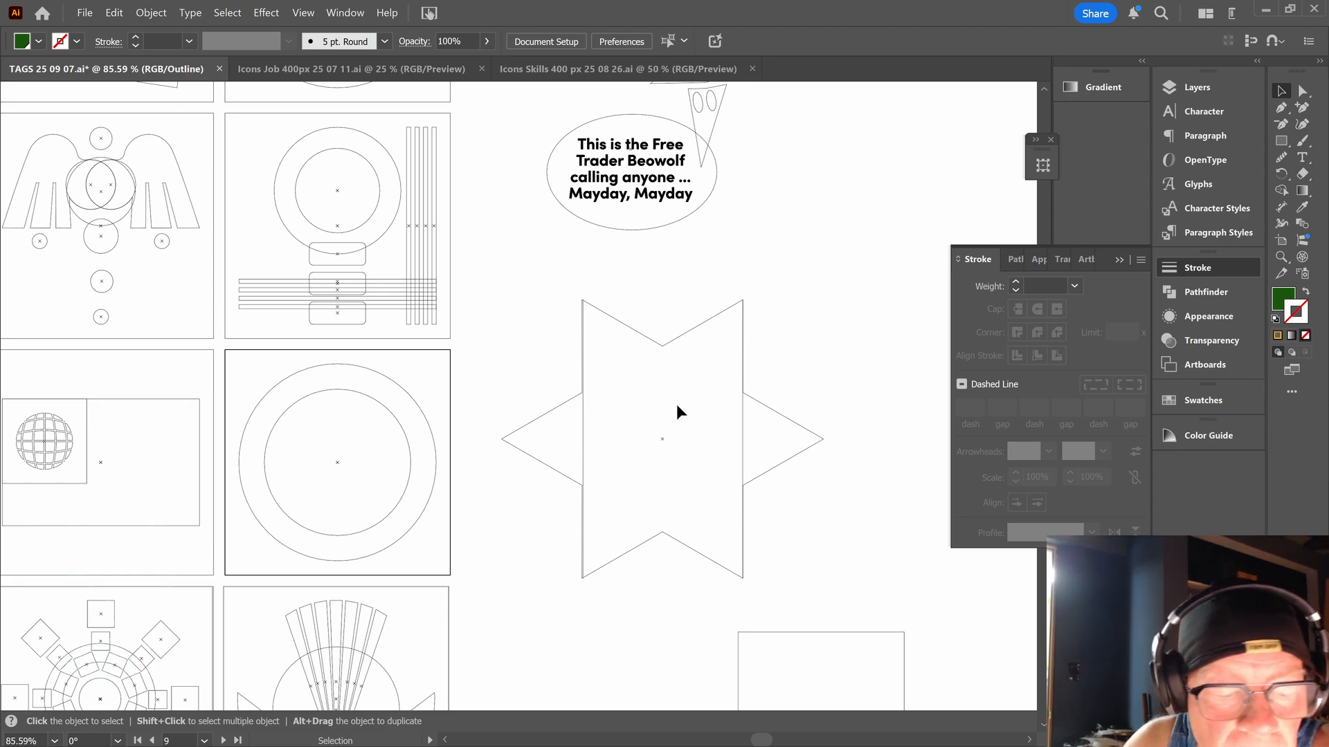
{"action": "left_click", "coordinate": [667, 344]}
{"action": "left_click_drag", "start_coordinate": [663, 344], "coordinate": [660, 343]}
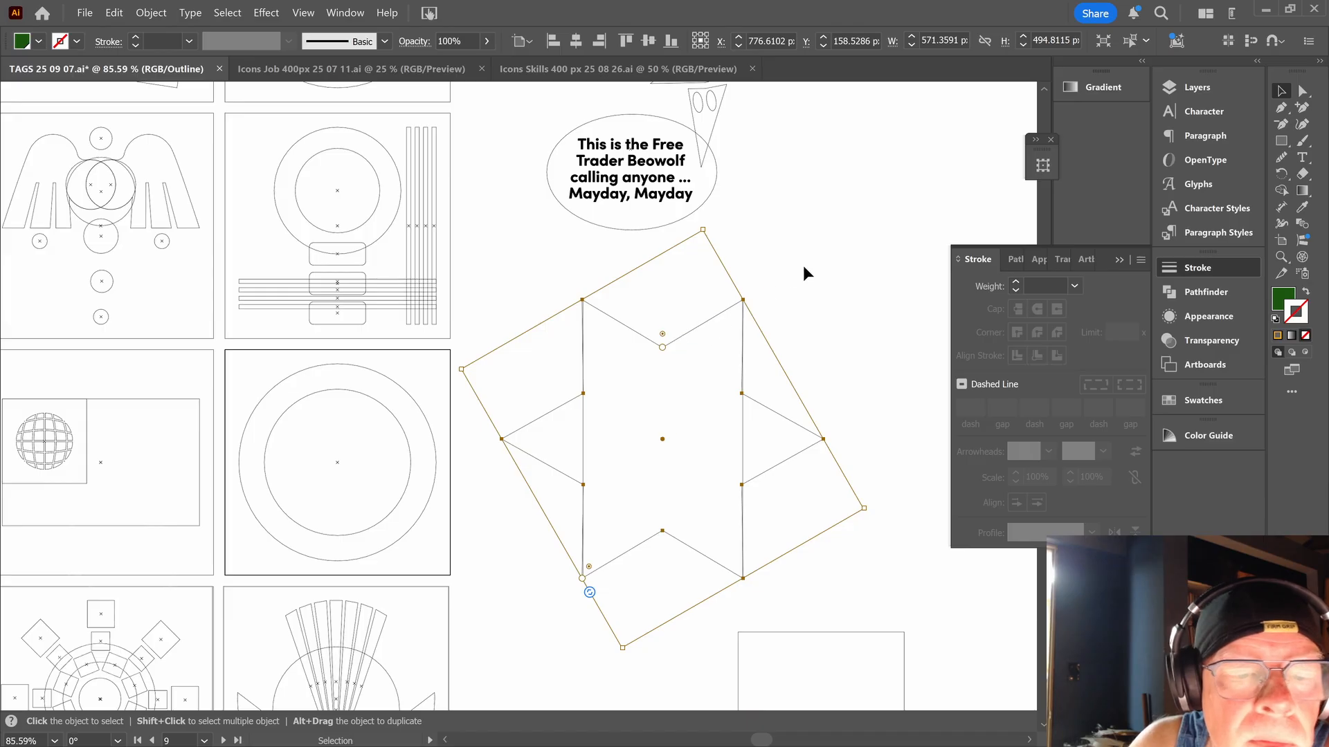
{"action": "left_click_drag", "start_coordinate": [661, 348], "coordinate": [662, 345]}
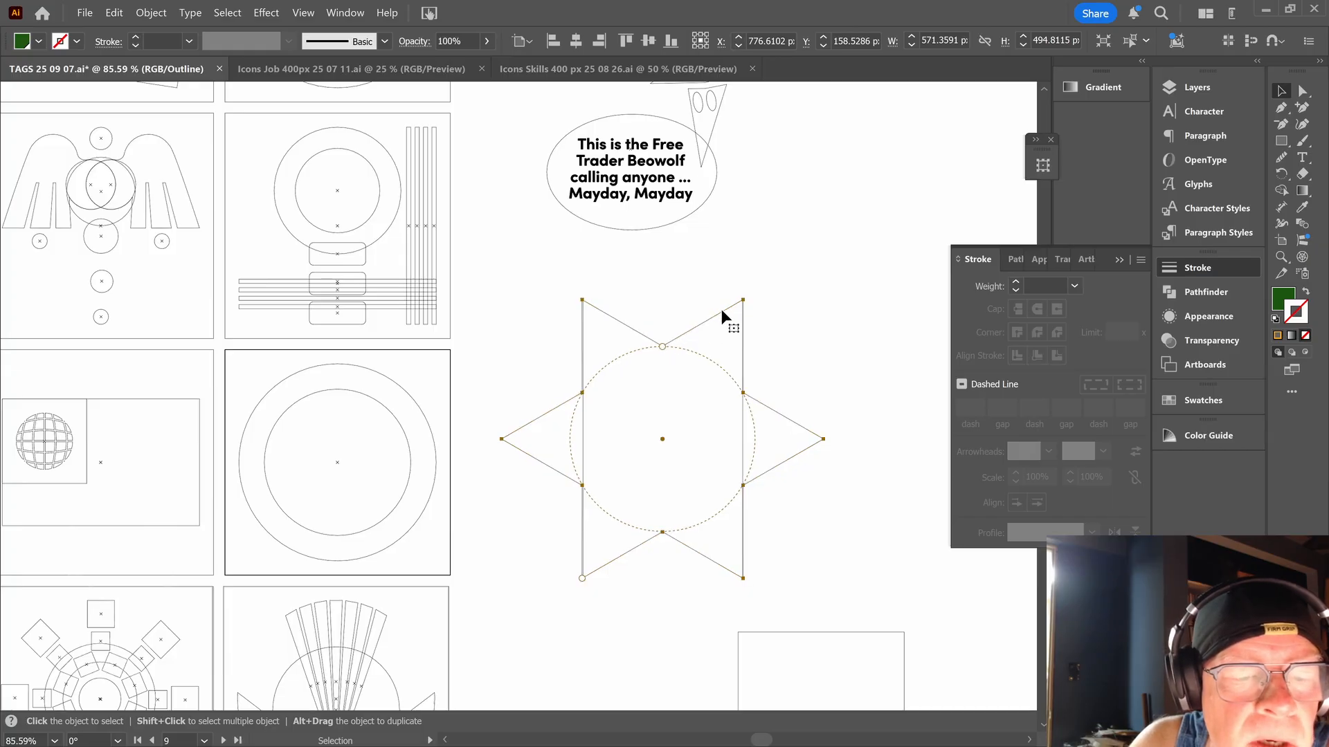
{"action": "left_click", "coordinate": [843, 261]}
- In Preview view, move both vertical lines off the star into the empty area to its right
{"action": "key", "text": "ctrl+y"}
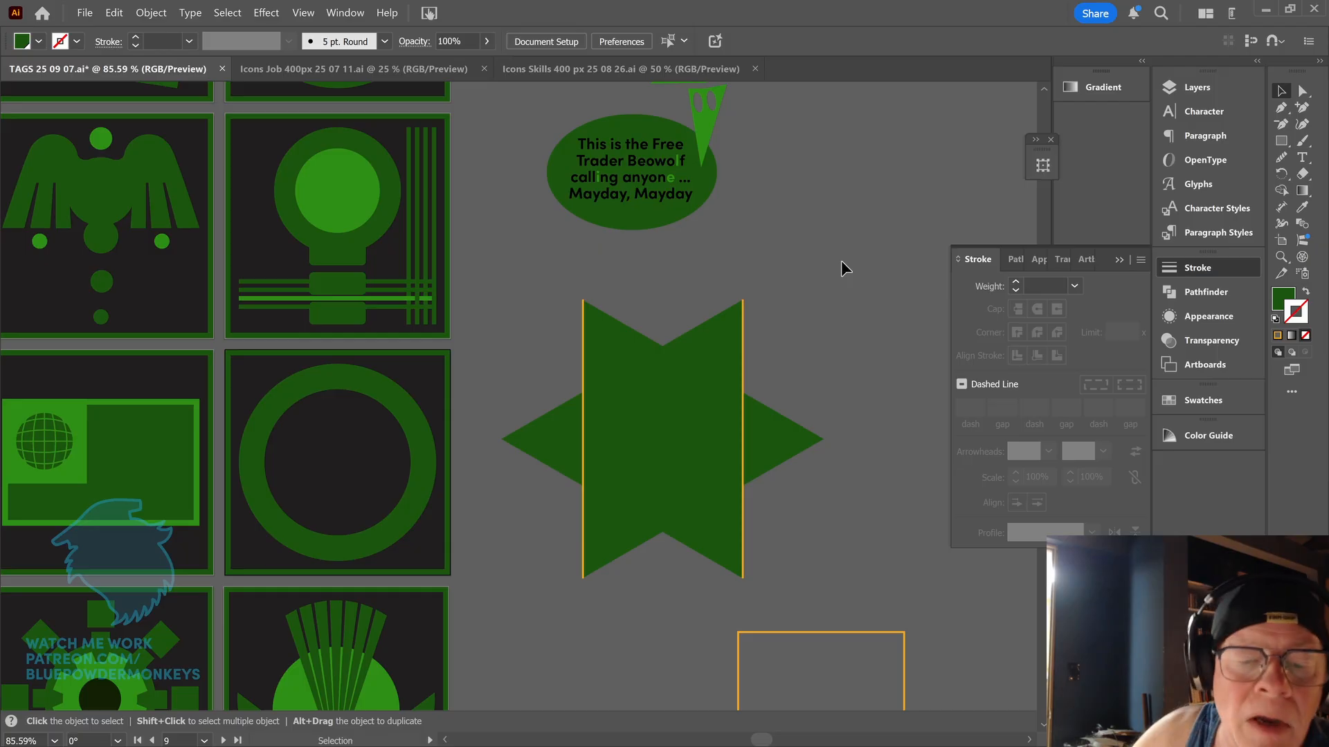
{"action": "left_click_drag", "start_coordinate": [742, 357], "coordinate": [891, 317]}
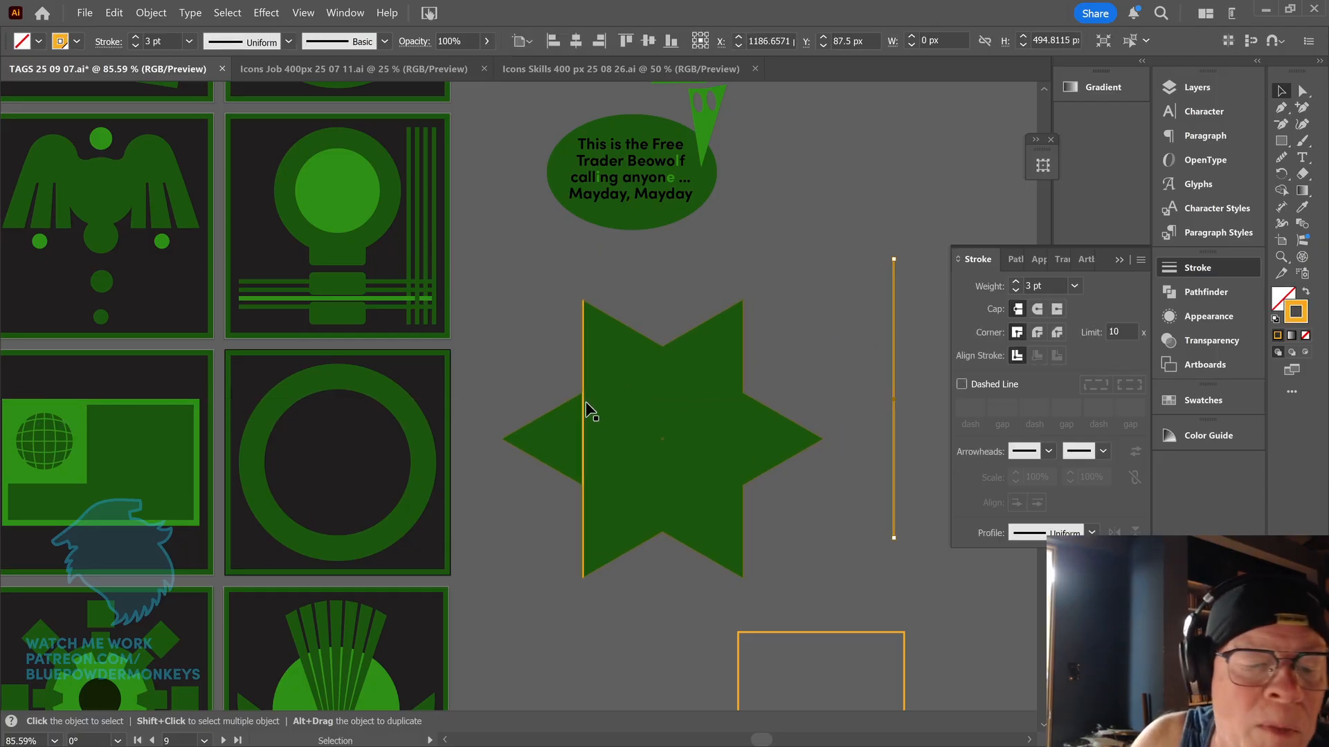
{"action": "left_click_drag", "start_coordinate": [586, 409], "coordinate": [892, 367]}
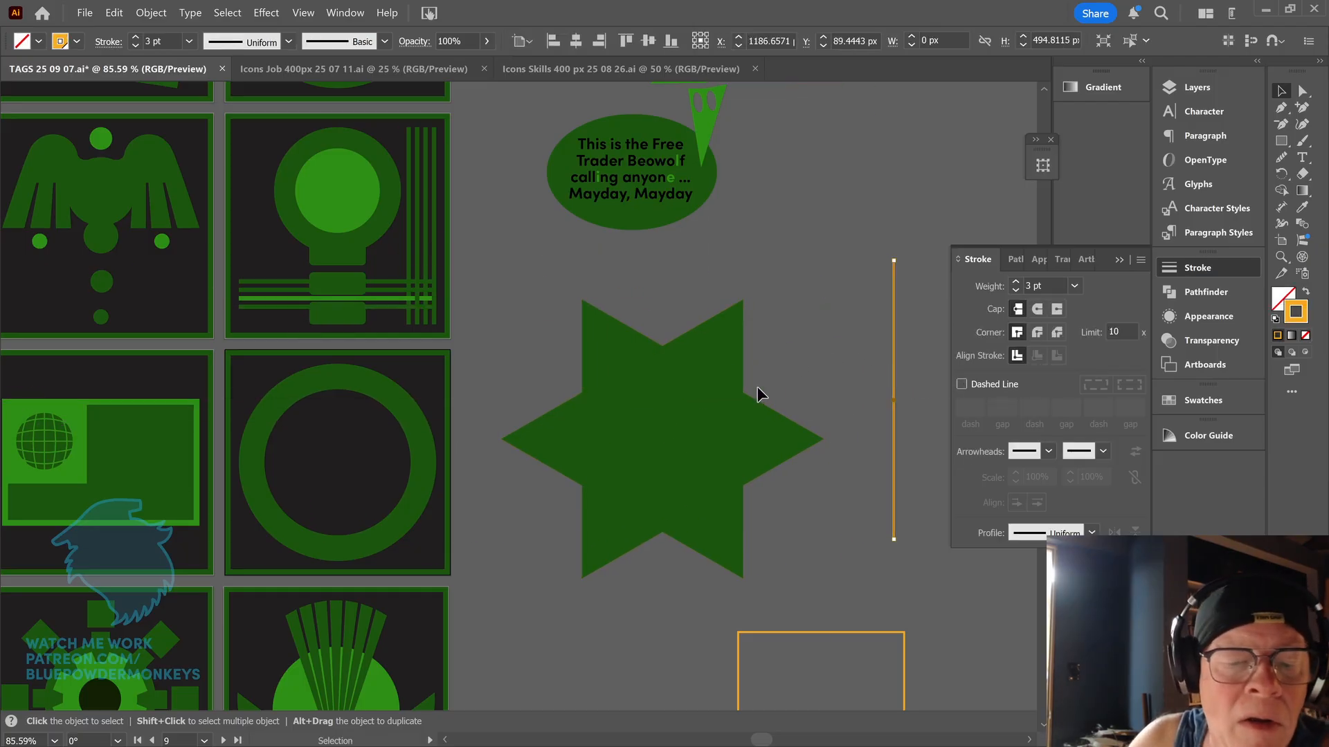
- Check the large circle's size on the second-row artboard and try setting the star's width to 225 px without constraining proportions
{"action": "left_click", "coordinate": [732, 416]}
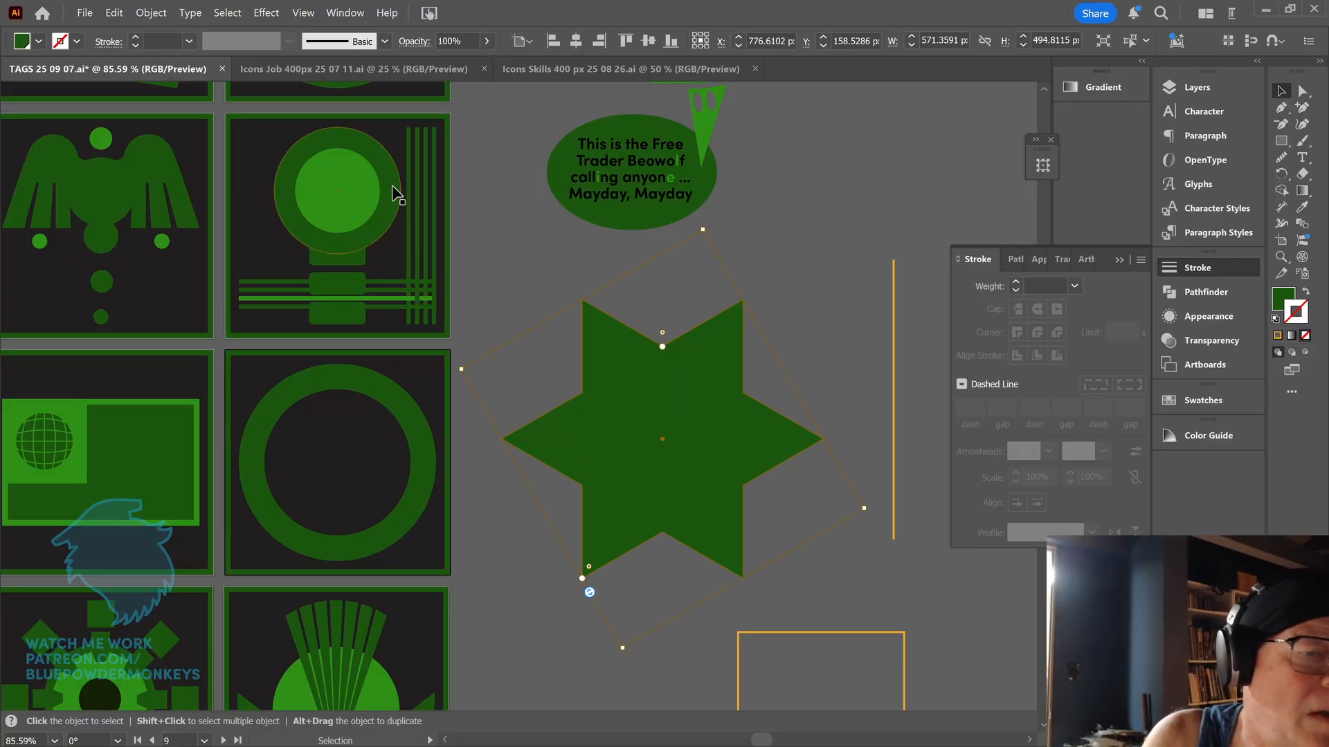
{"action": "left_click", "coordinate": [390, 185]}
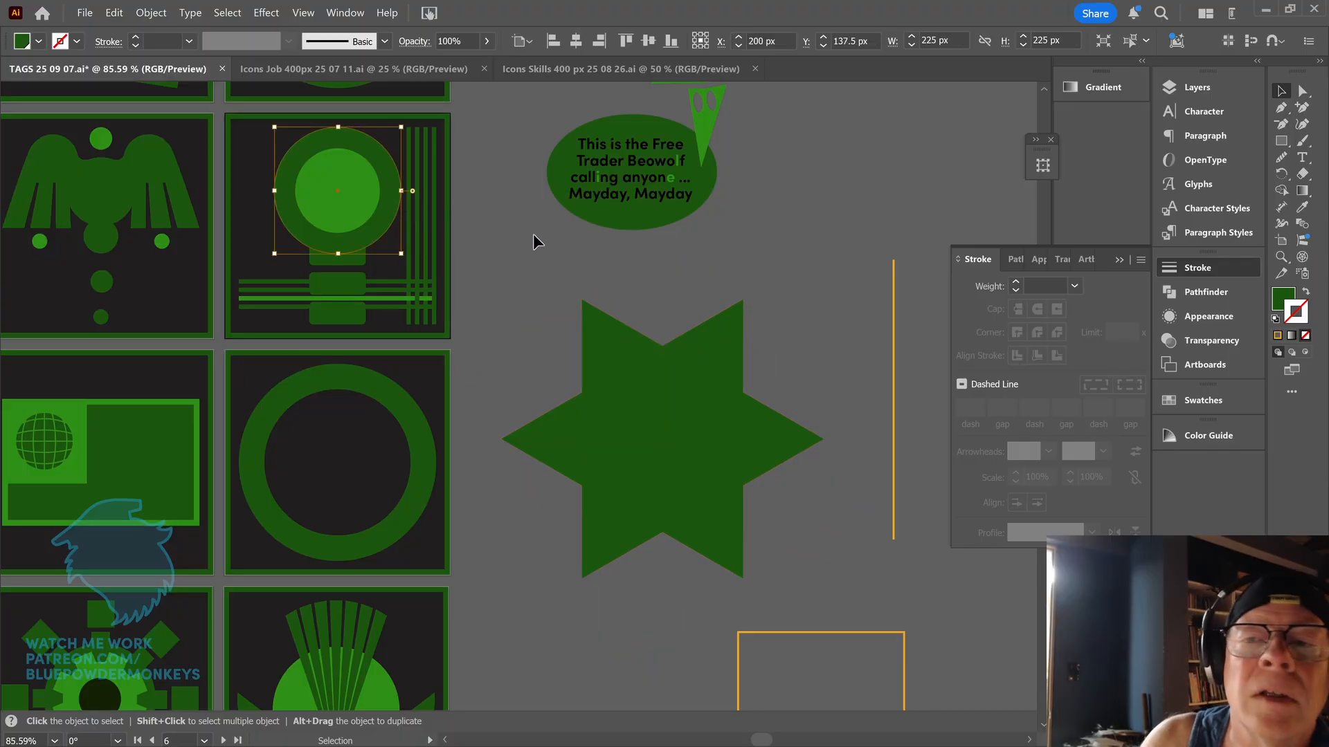
{"action": "left_click", "coordinate": [699, 367]}
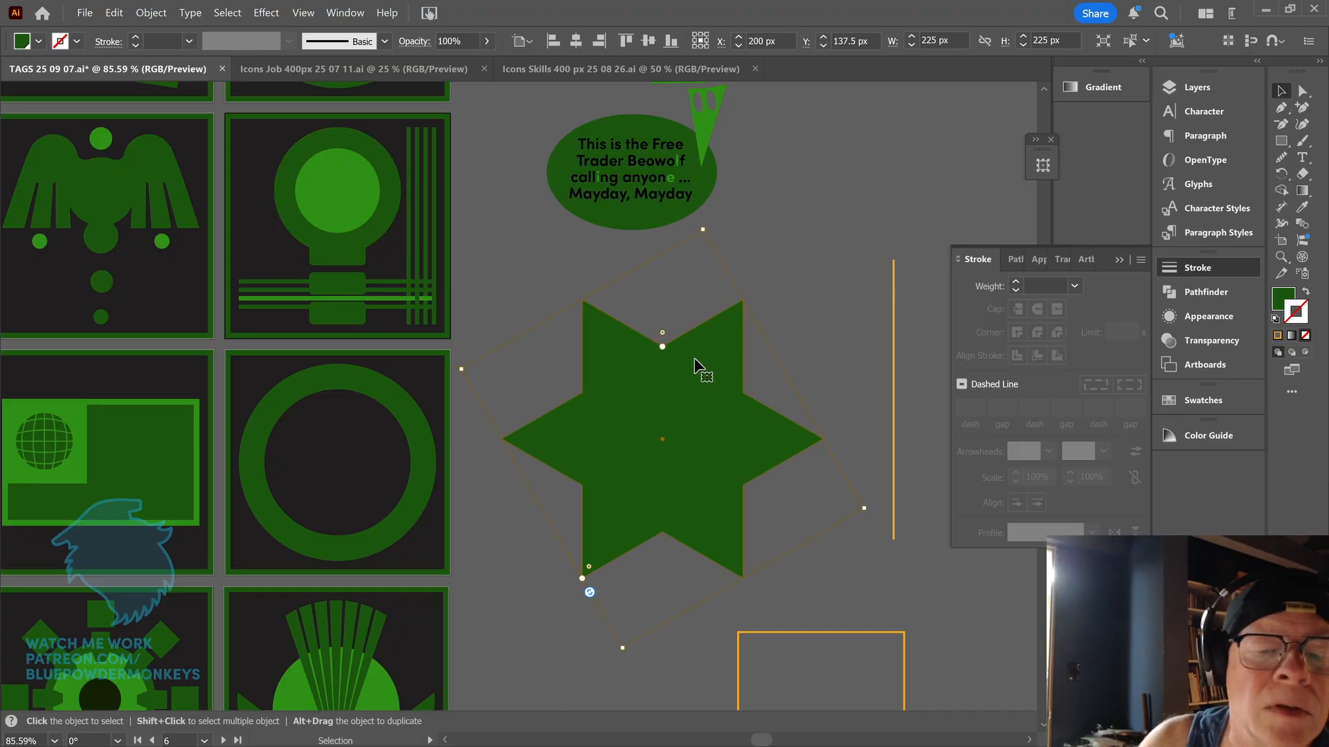
{"action": "left_click", "coordinate": [922, 39]}
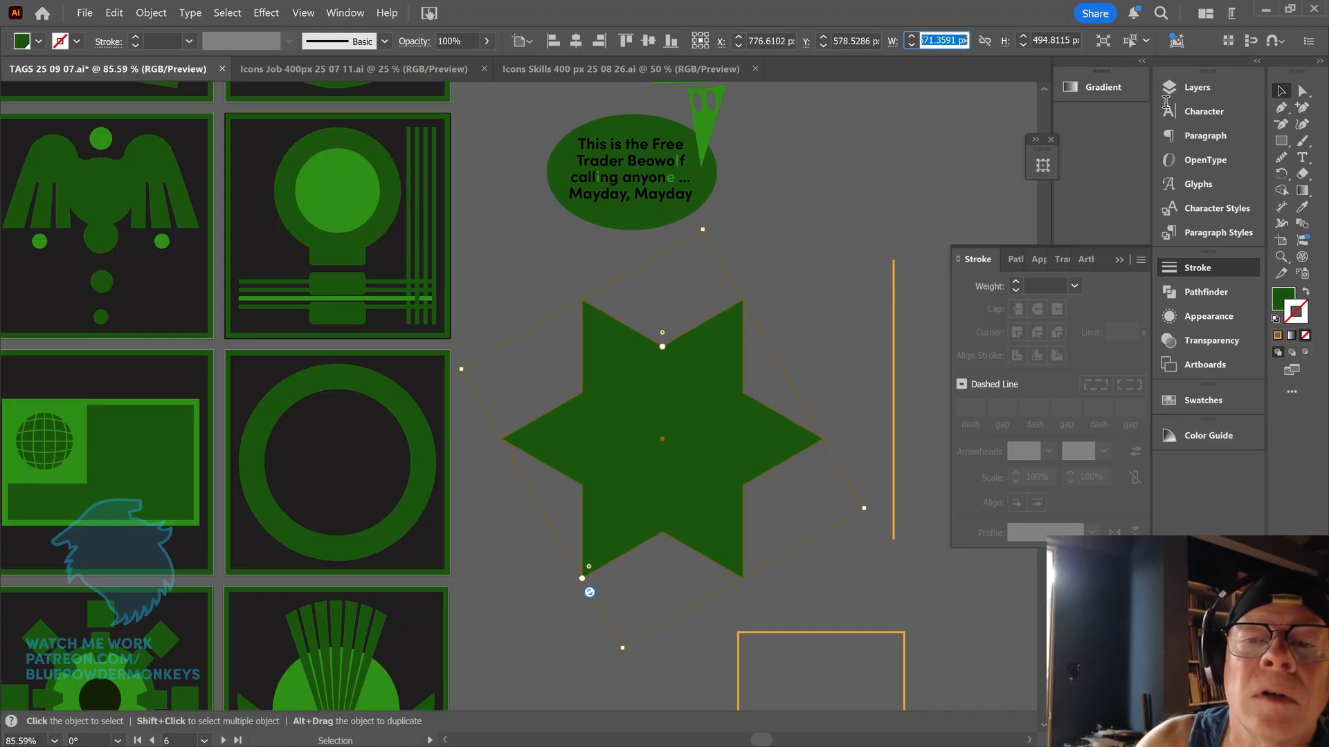
{"action": "type", "text": "225"}
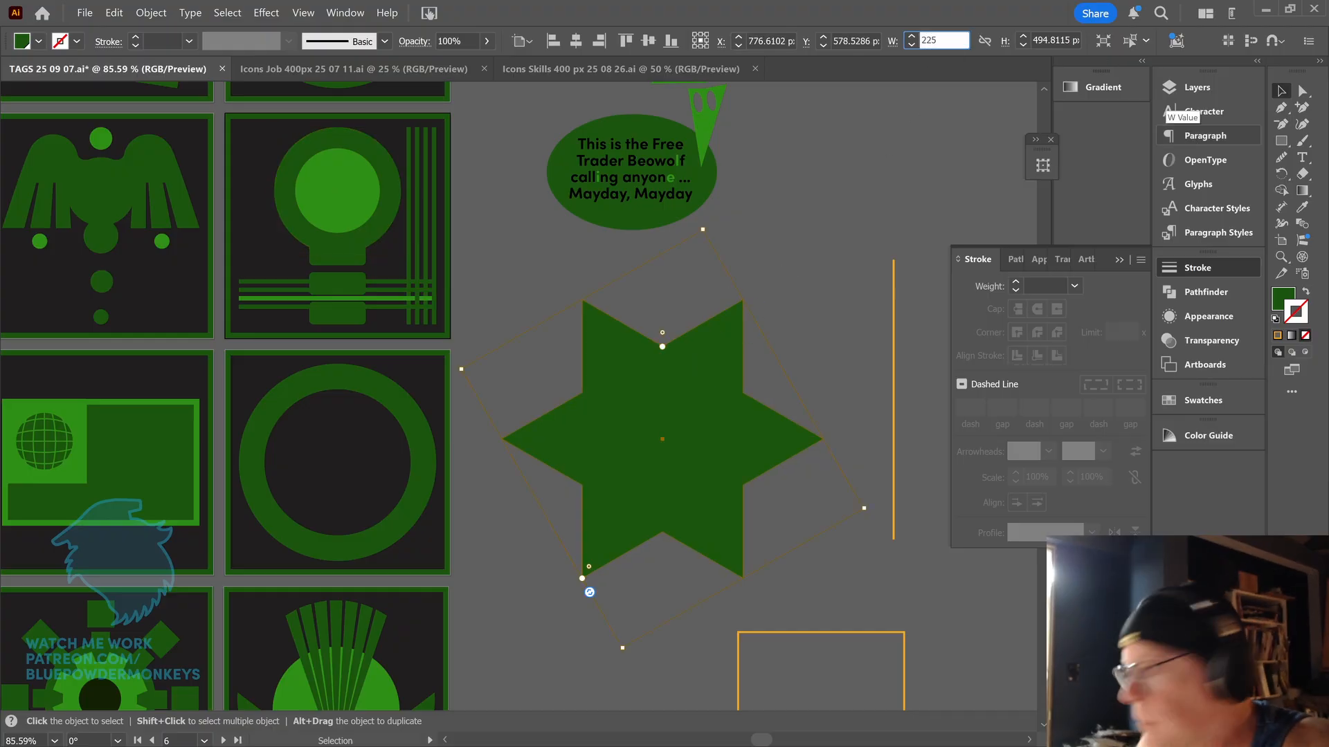
{"action": "key", "text": "Return"}
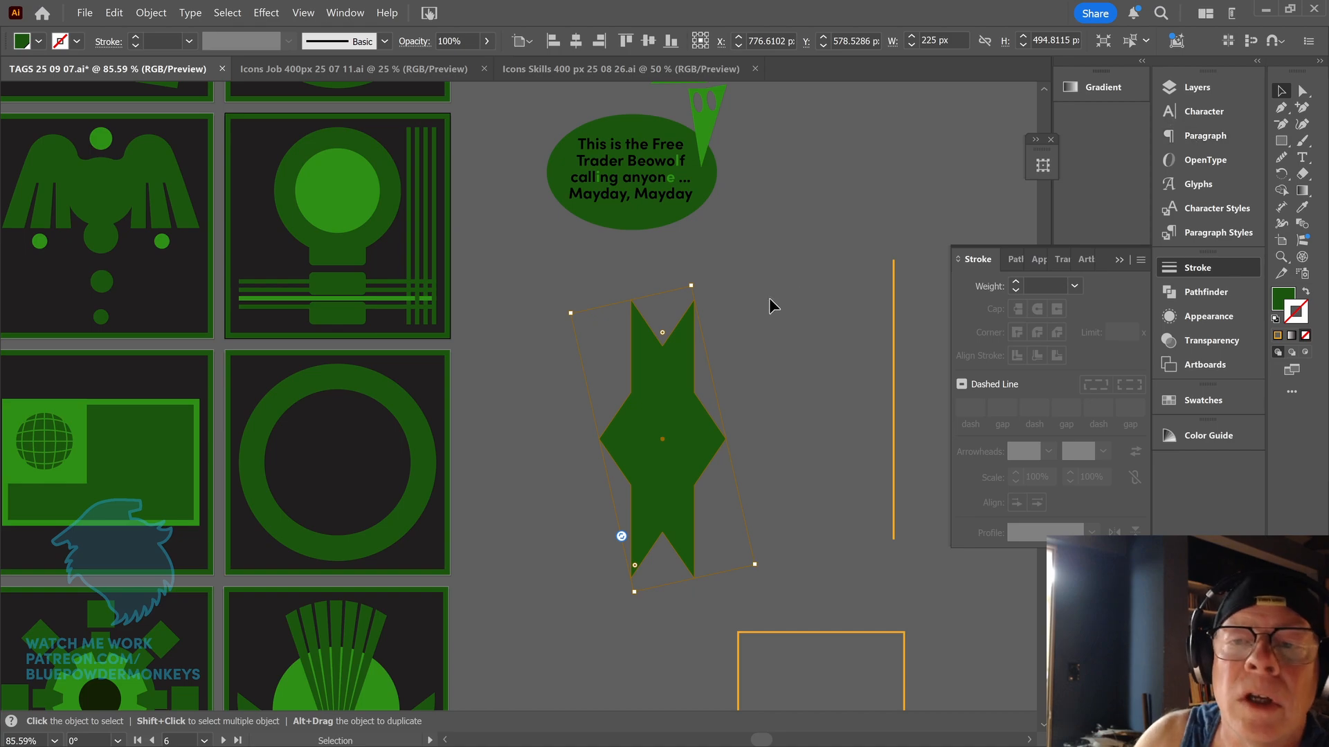
{"action": "key", "text": "ctrl+z"}
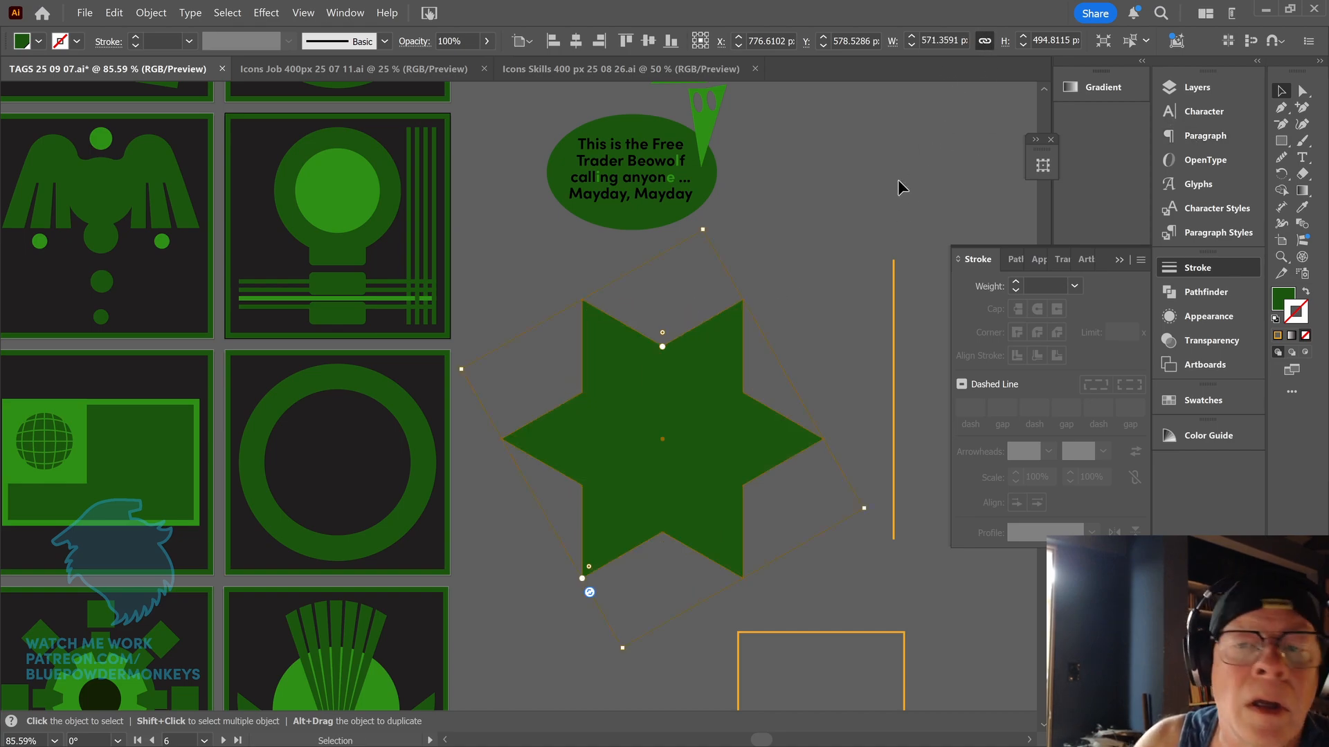
- Scale the star proportionally to a width of 225 px
{"action": "left_click", "coordinate": [922, 40]}
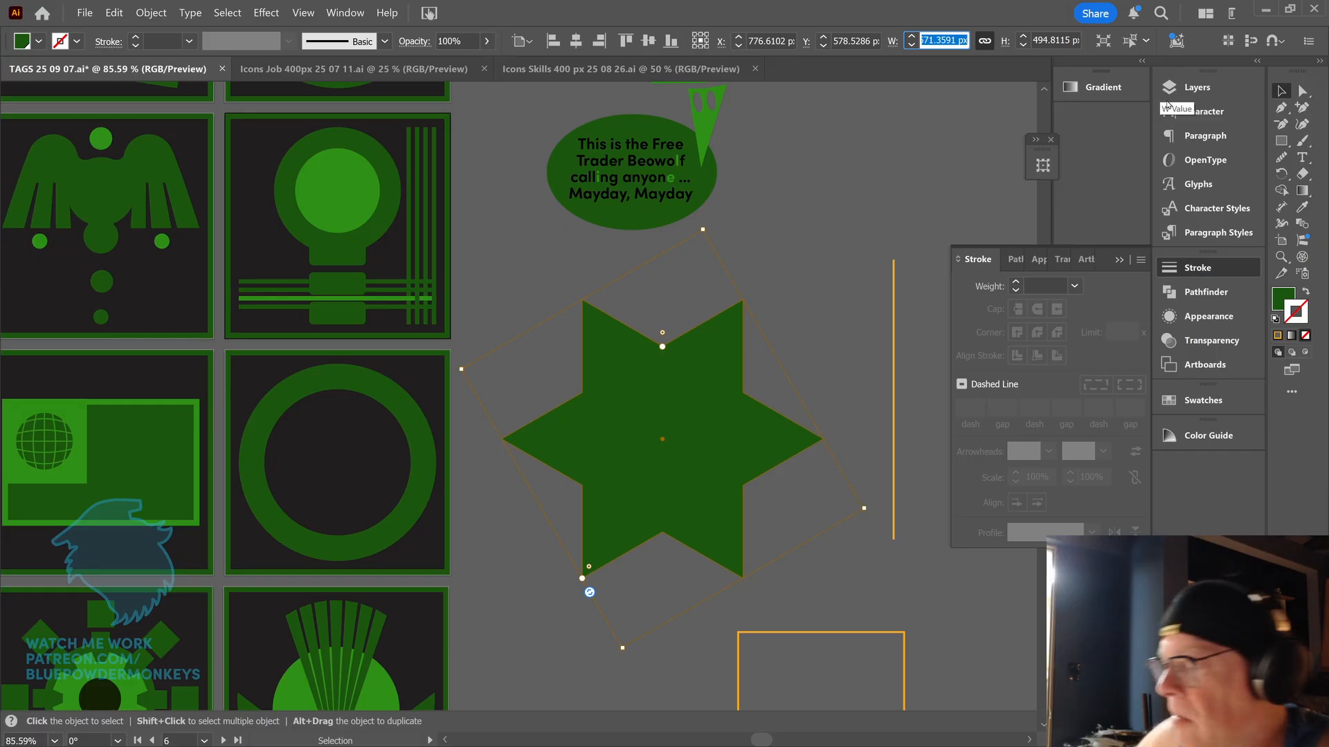
{"action": "type", "text": "225"}
{"action": "key", "text": "Return"}
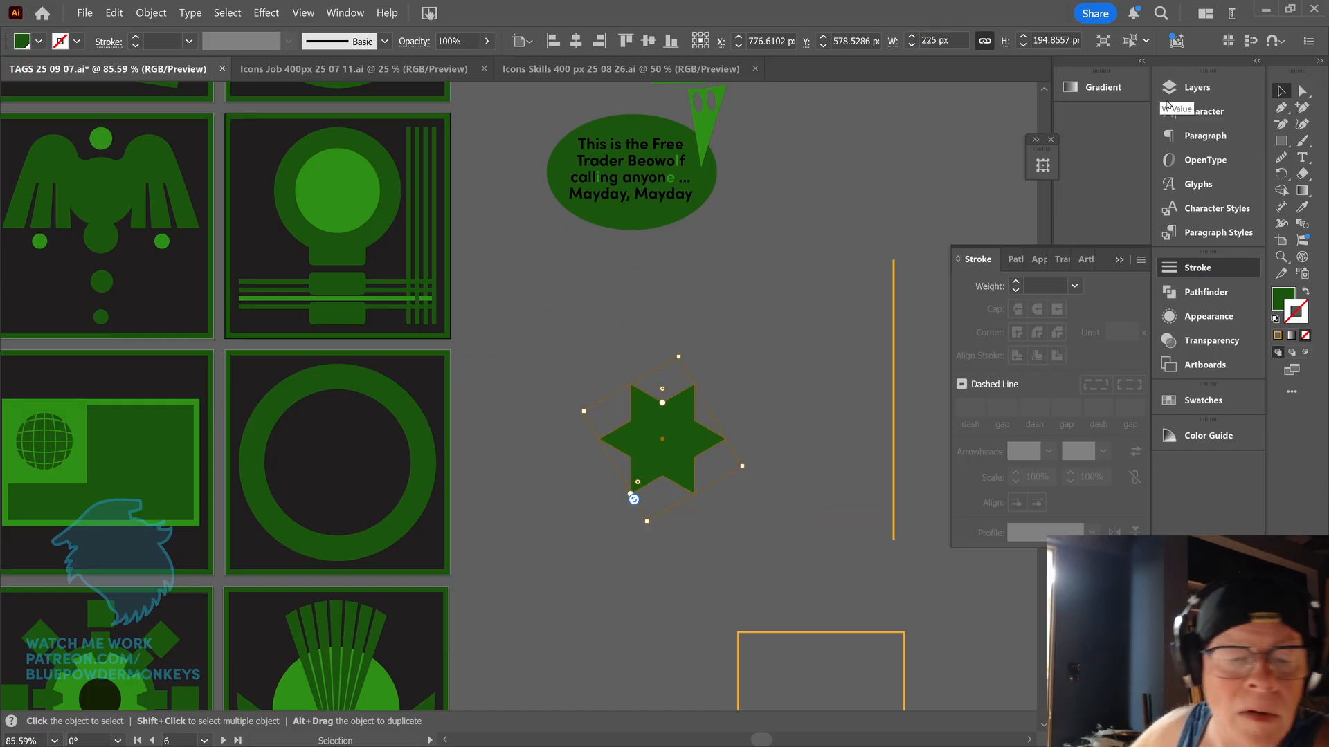
- Check the third-row ring's dimensions, and move the star inside the ring, centred horizontally and vertically on the artboard
{"action": "left_click", "coordinate": [420, 439]}
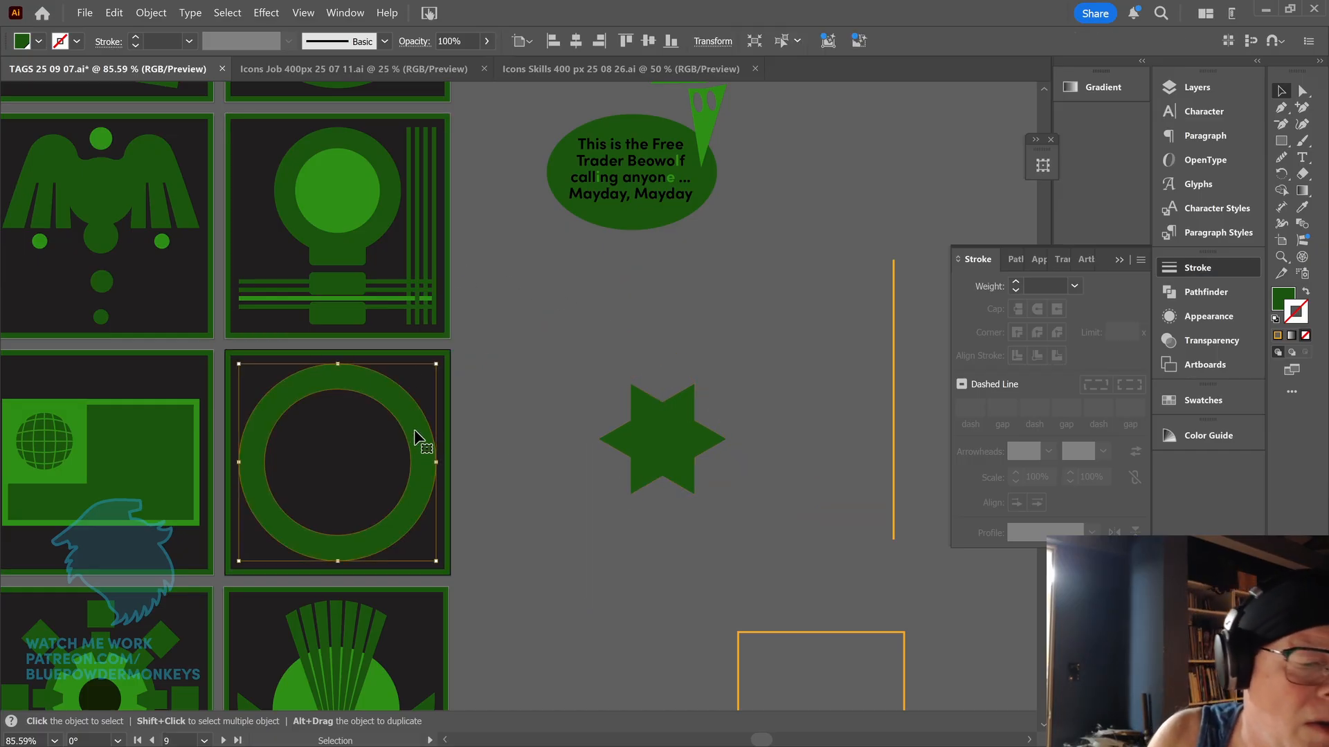
{"action": "left_click", "coordinate": [712, 41]}
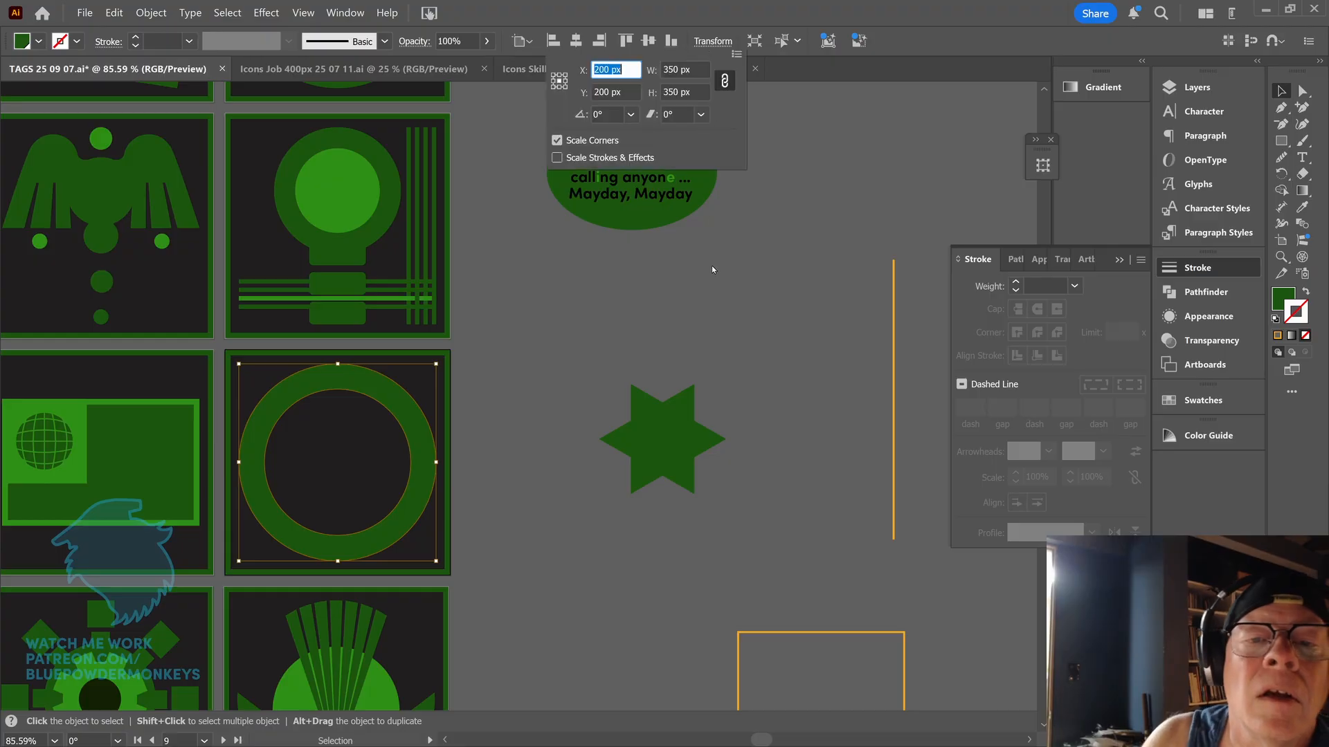
{"action": "key", "text": "Escape"}
{"action": "left_click", "coordinate": [671, 440]}
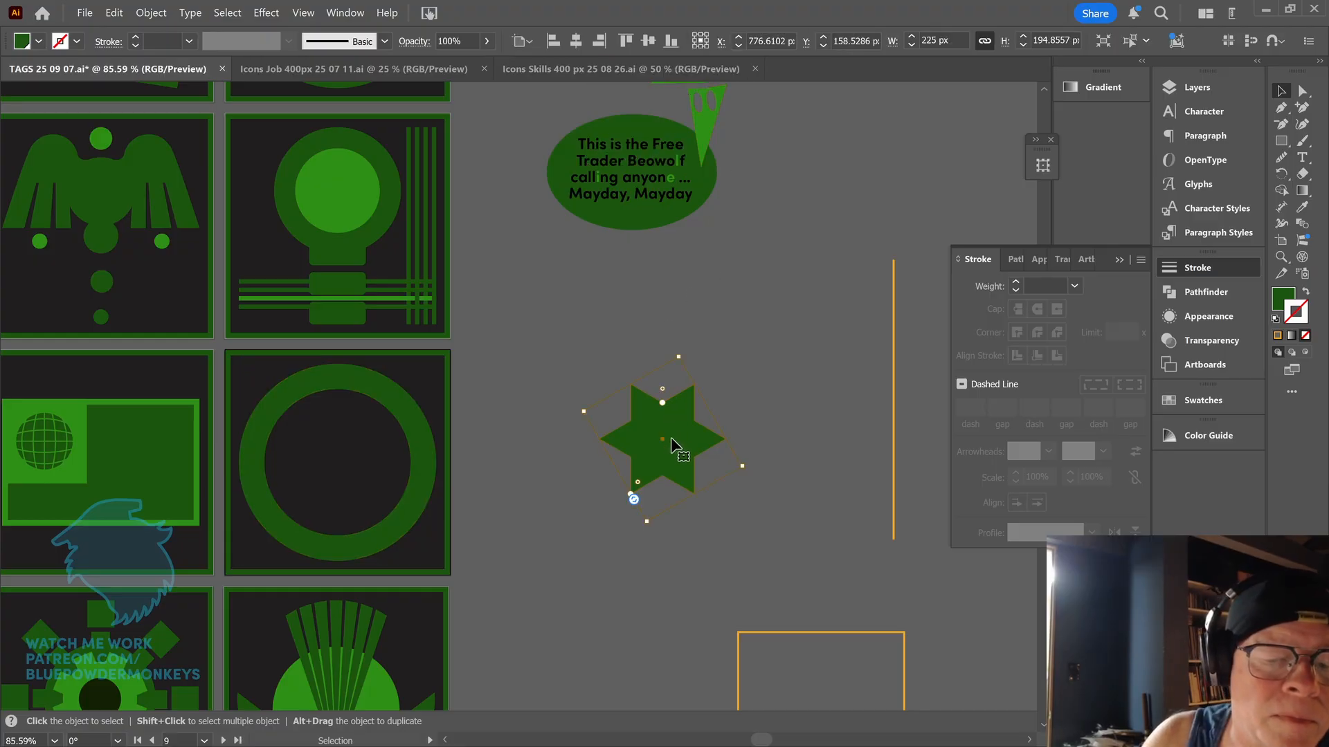
{"action": "left_click_drag", "start_coordinate": [670, 437], "coordinate": [343, 460]}
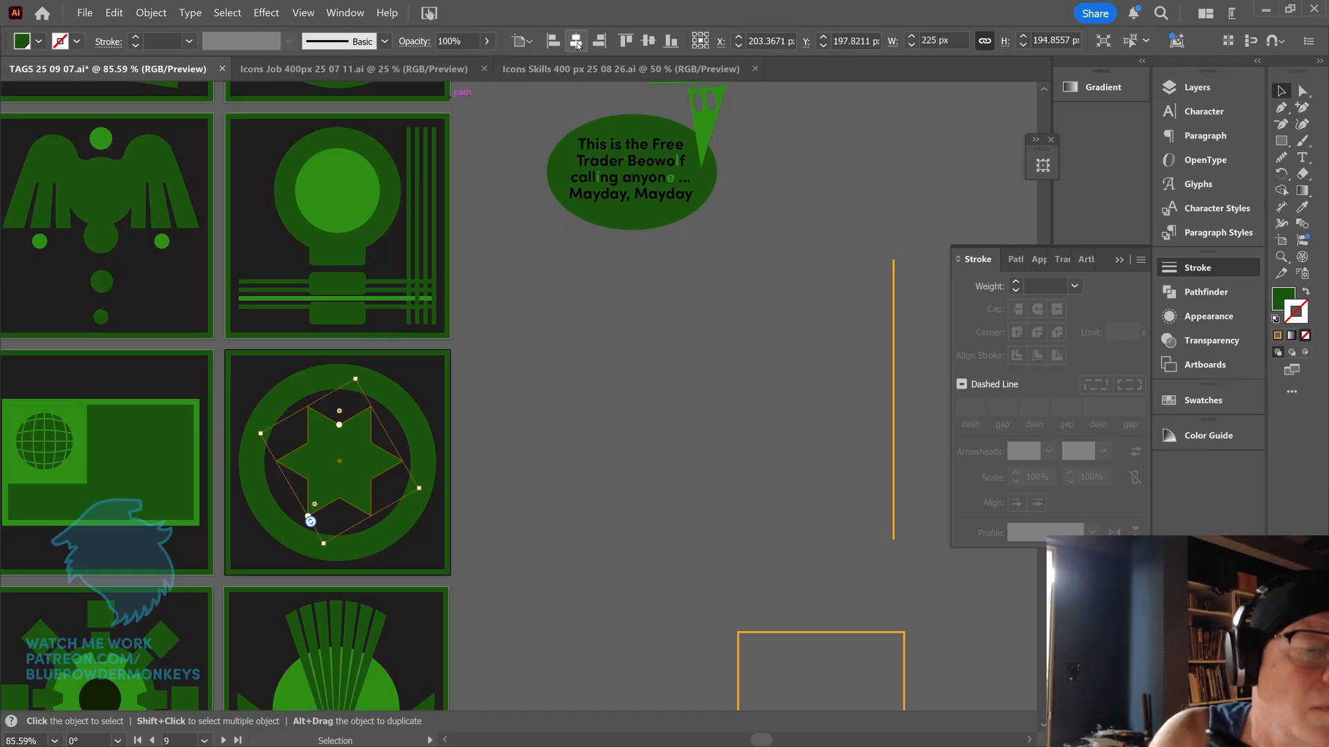
{"action": "left_click", "coordinate": [578, 43]}
{"action": "left_click", "coordinate": [648, 42]}
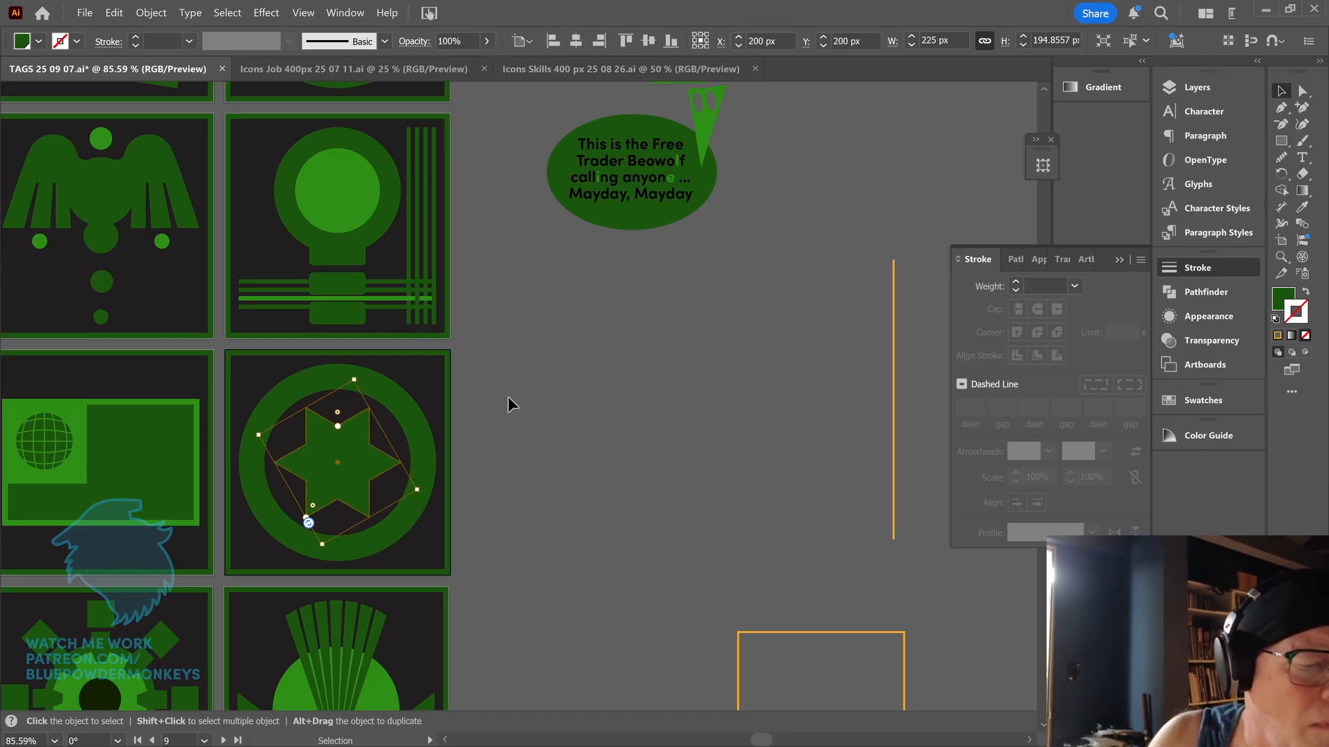
{"action": "left_click", "coordinate": [510, 409]}
- Copy the small light-green circle beneath the eagle's right-hand wing from its nested group and paste it outside the group
{"action": "left_click_drag", "start_coordinate": [512, 415], "coordinate": [760, 351]}
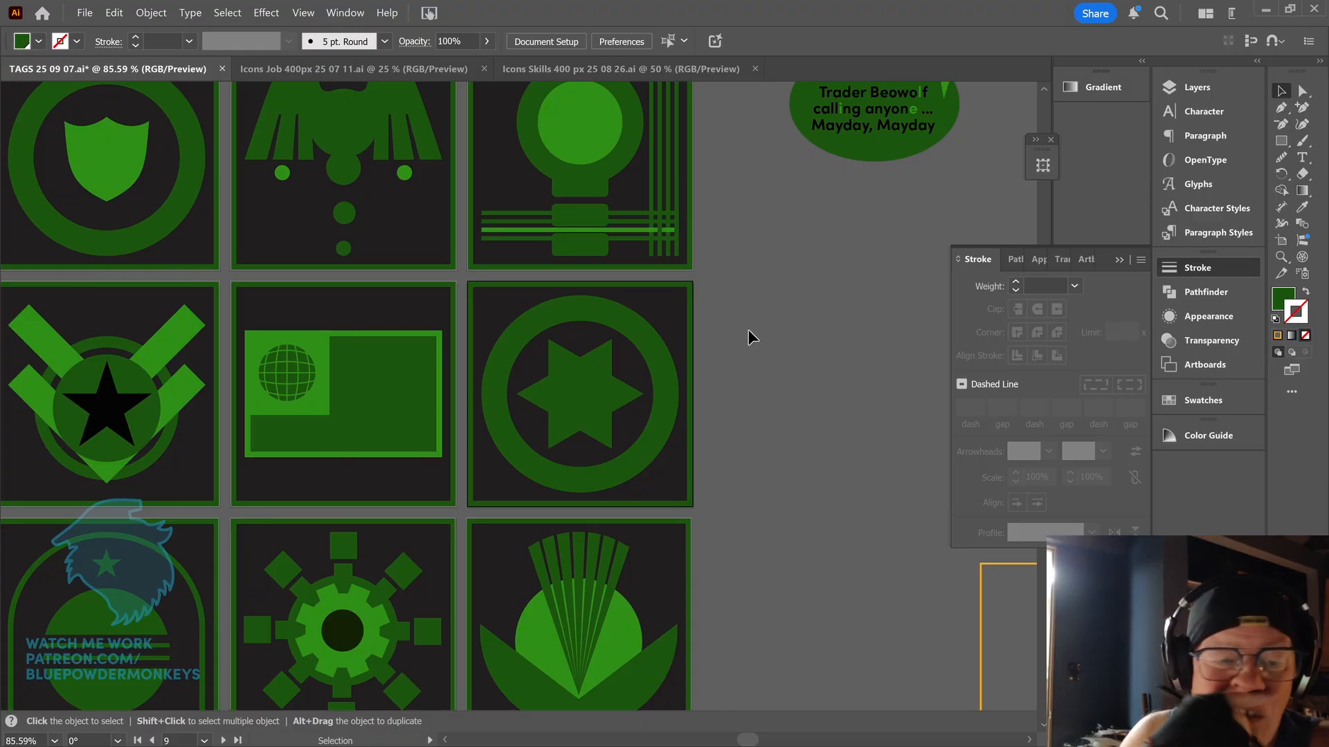
{"action": "left_click_drag", "start_coordinate": [757, 288], "coordinate": [801, 350]}
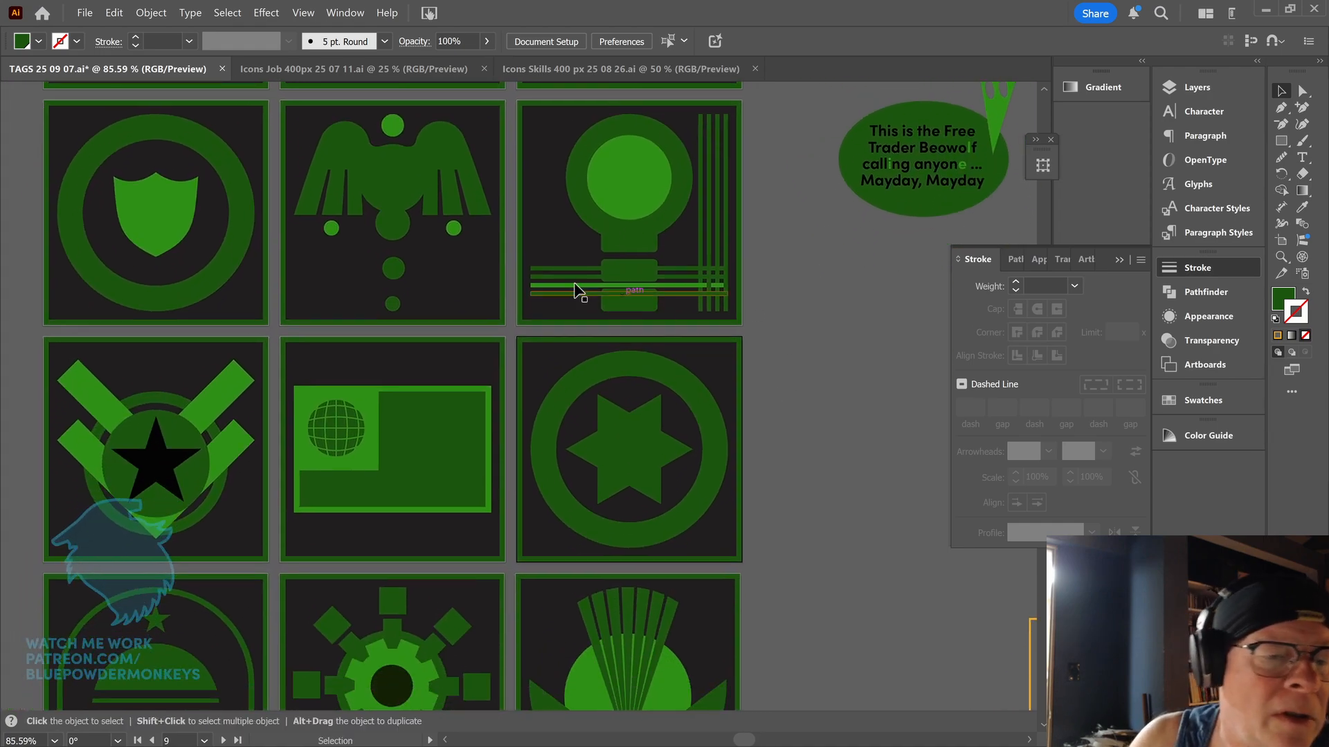
{"action": "left_click", "coordinate": [455, 234]}
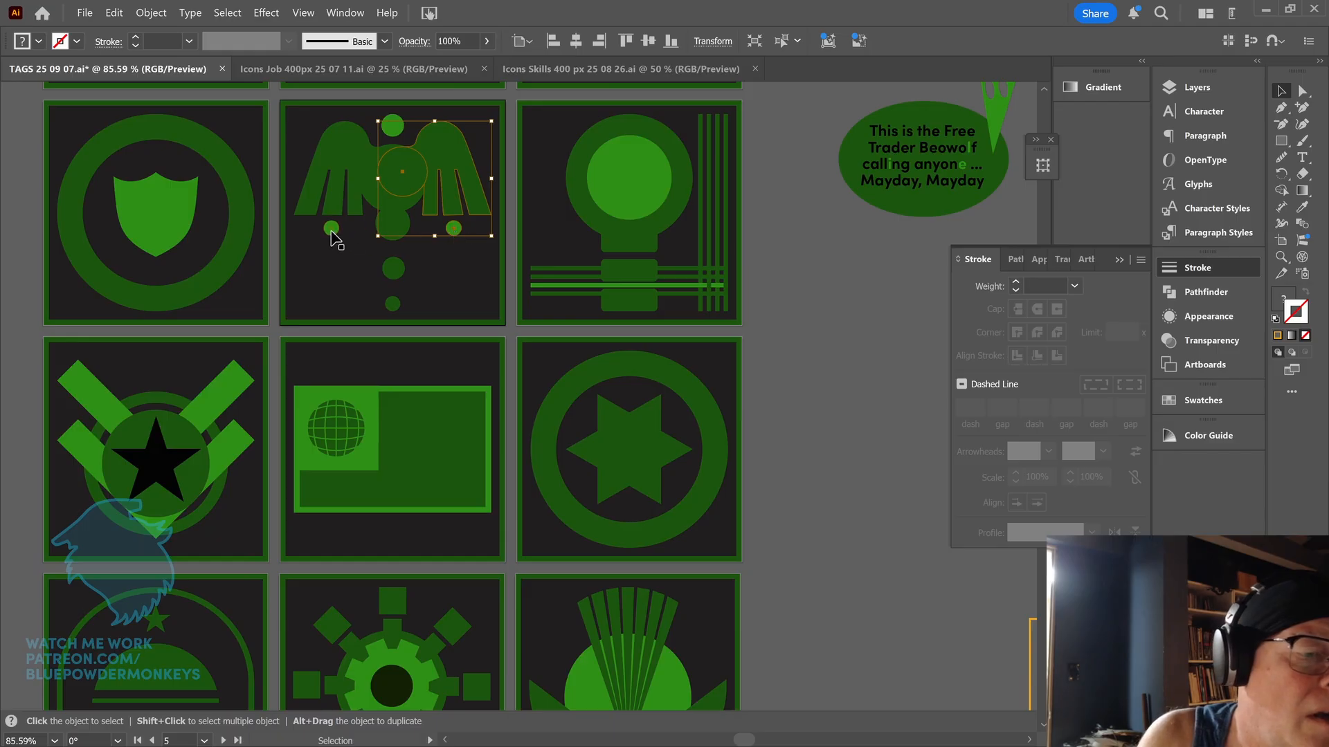
{"action": "left_click", "coordinate": [333, 236]}
{"action": "double_click", "coordinate": [455, 229]}
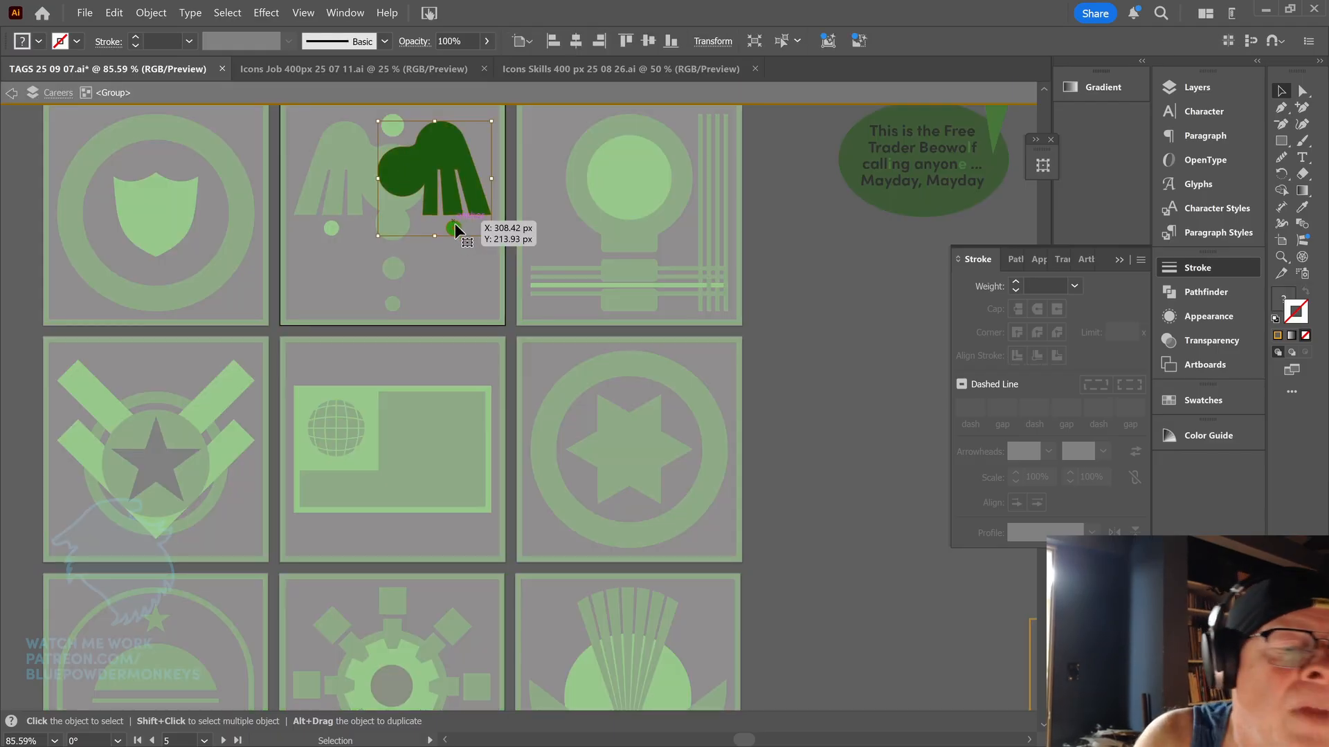
{"action": "double_click", "coordinate": [455, 228]}
{"action": "left_click", "coordinate": [457, 226]}
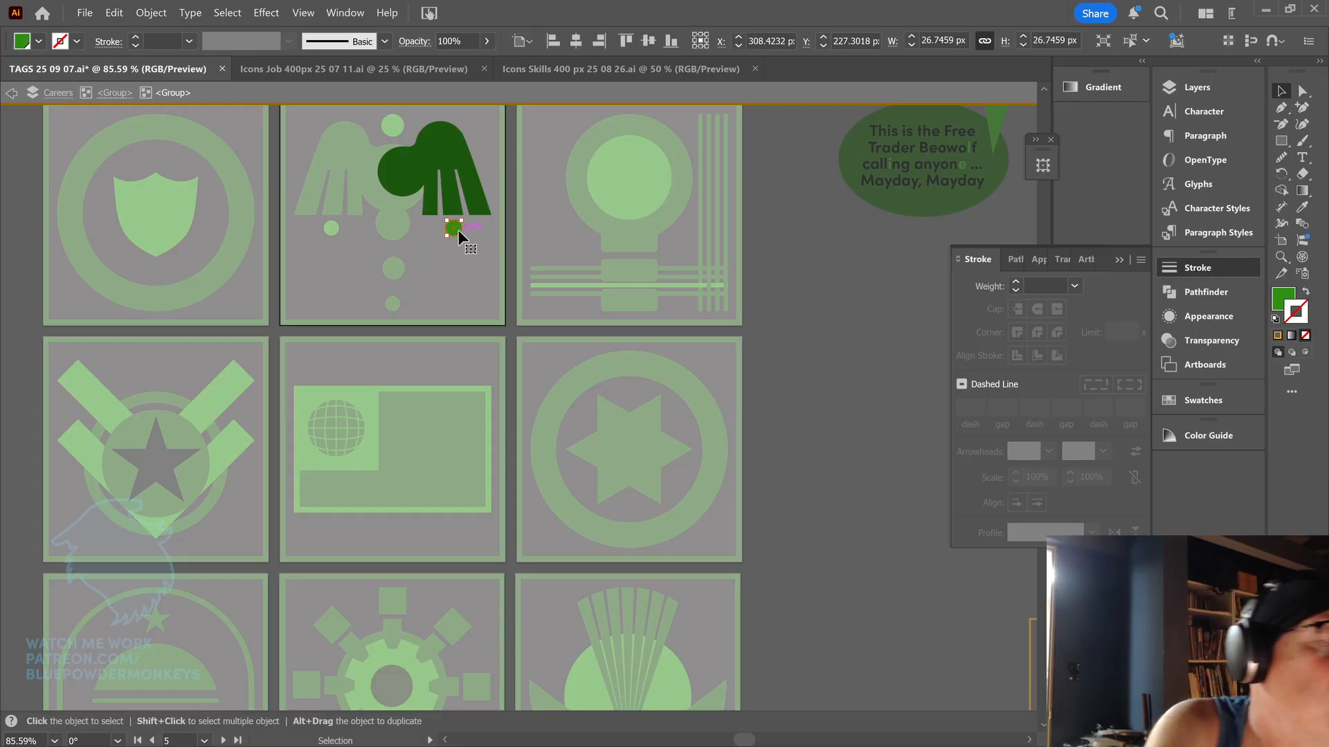
{"action": "left_click", "coordinate": [12, 92]}
{"action": "left_click", "coordinate": [12, 93]}
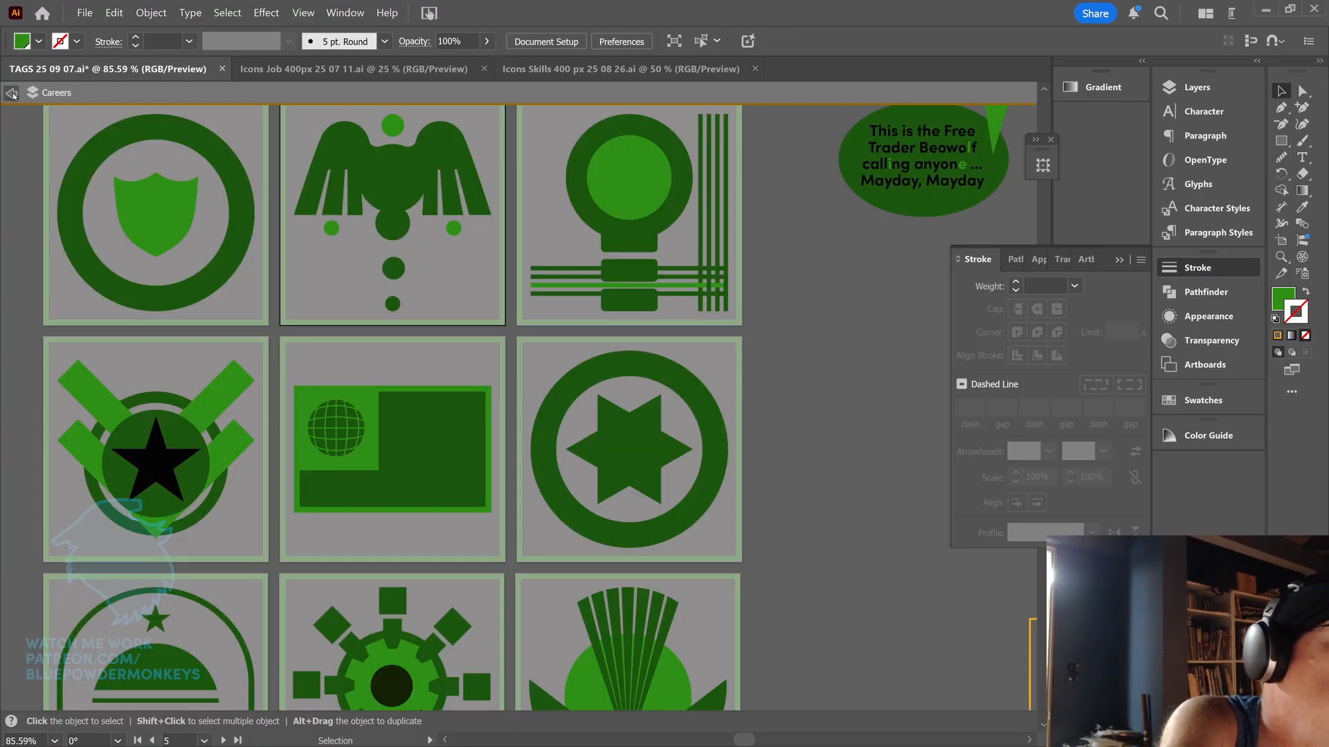
{"action": "left_click", "coordinate": [12, 93]}
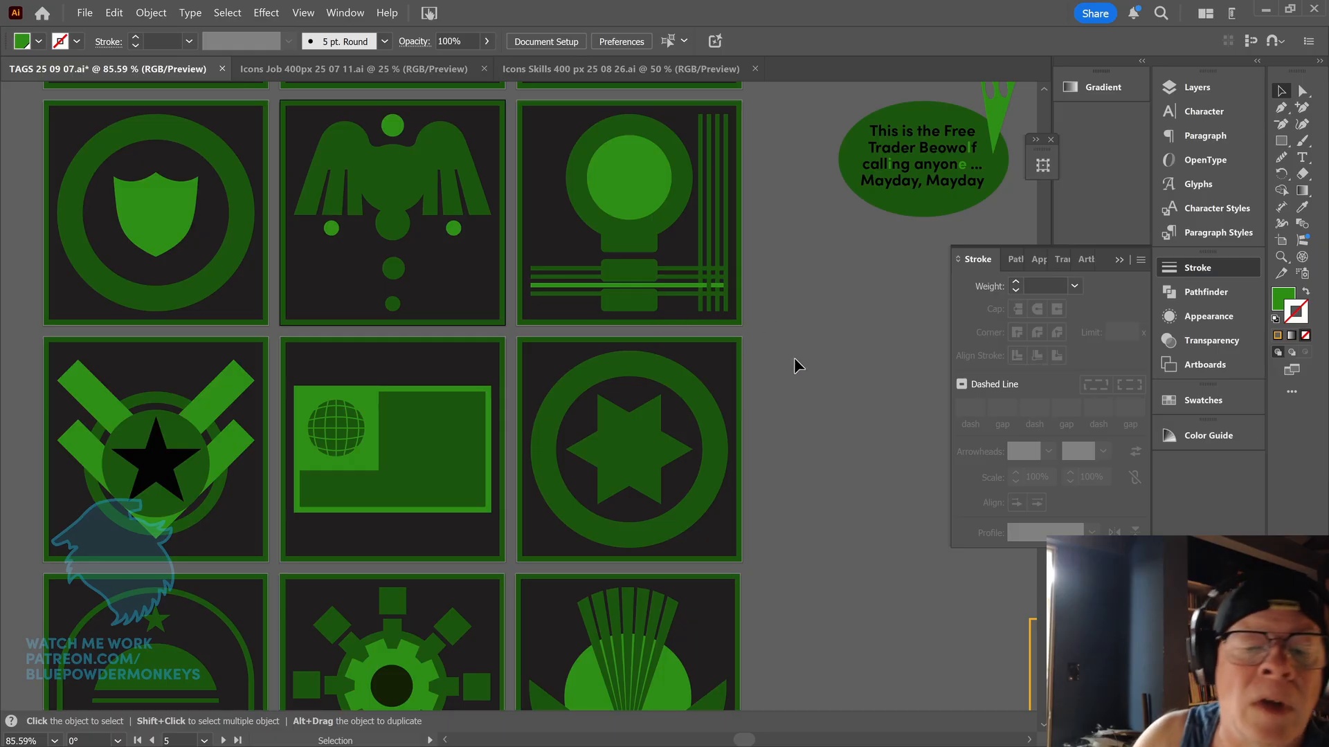
{"action": "key", "text": "ctrl+v"}
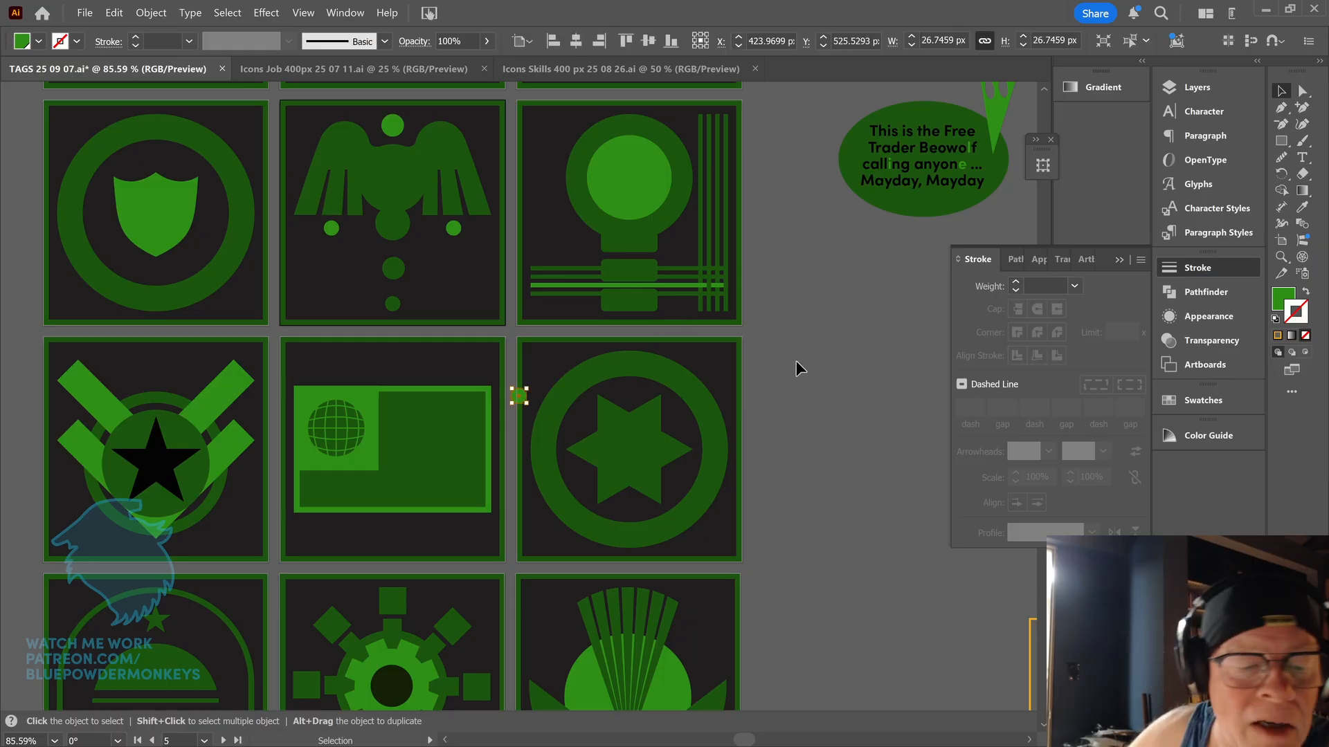
- Place the pasted light-green circle on the third-row star's upper-right tip, aligning its centre exactly with the tip in outline view
{"action": "left_click_drag", "start_coordinate": [524, 398], "coordinate": [660, 400]}
{"action": "scroll", "coordinate": [849, 269], "scroll_direction": "up", "scroll_amount": 5}
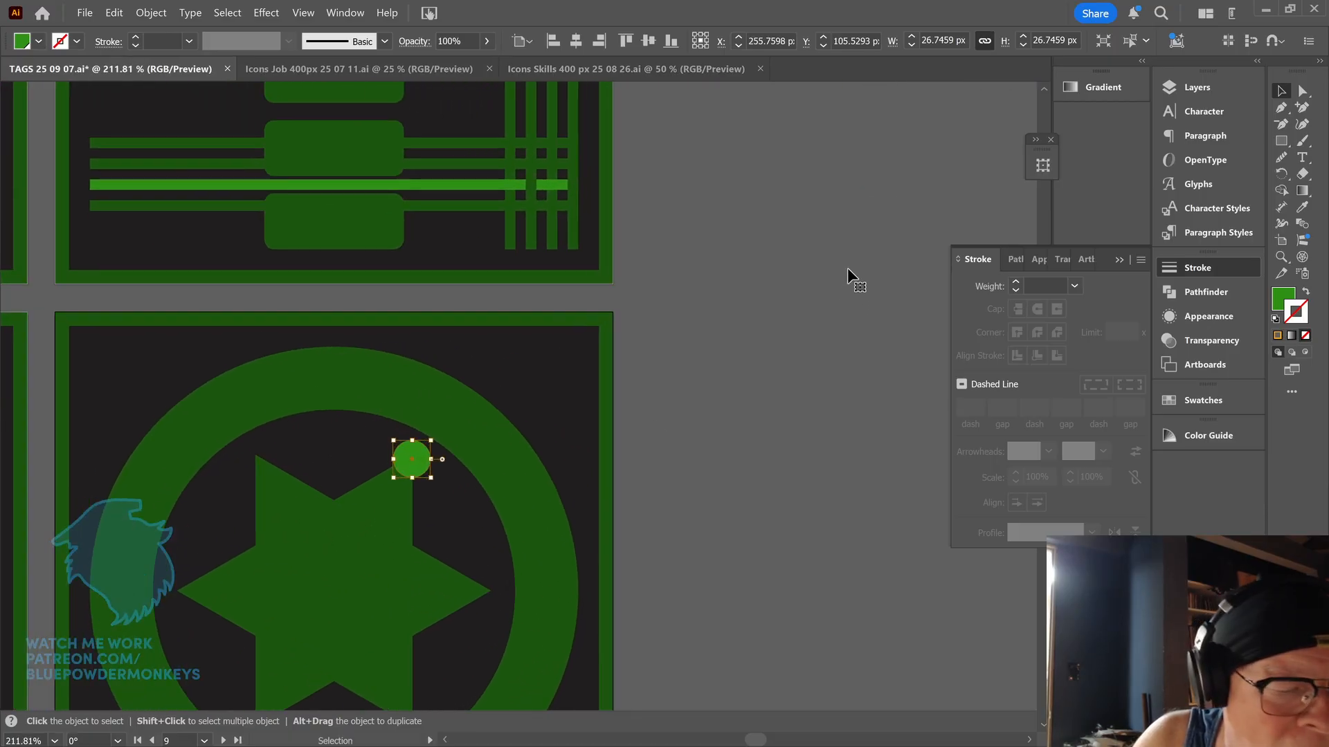
{"action": "key", "text": "ctrl+y"}
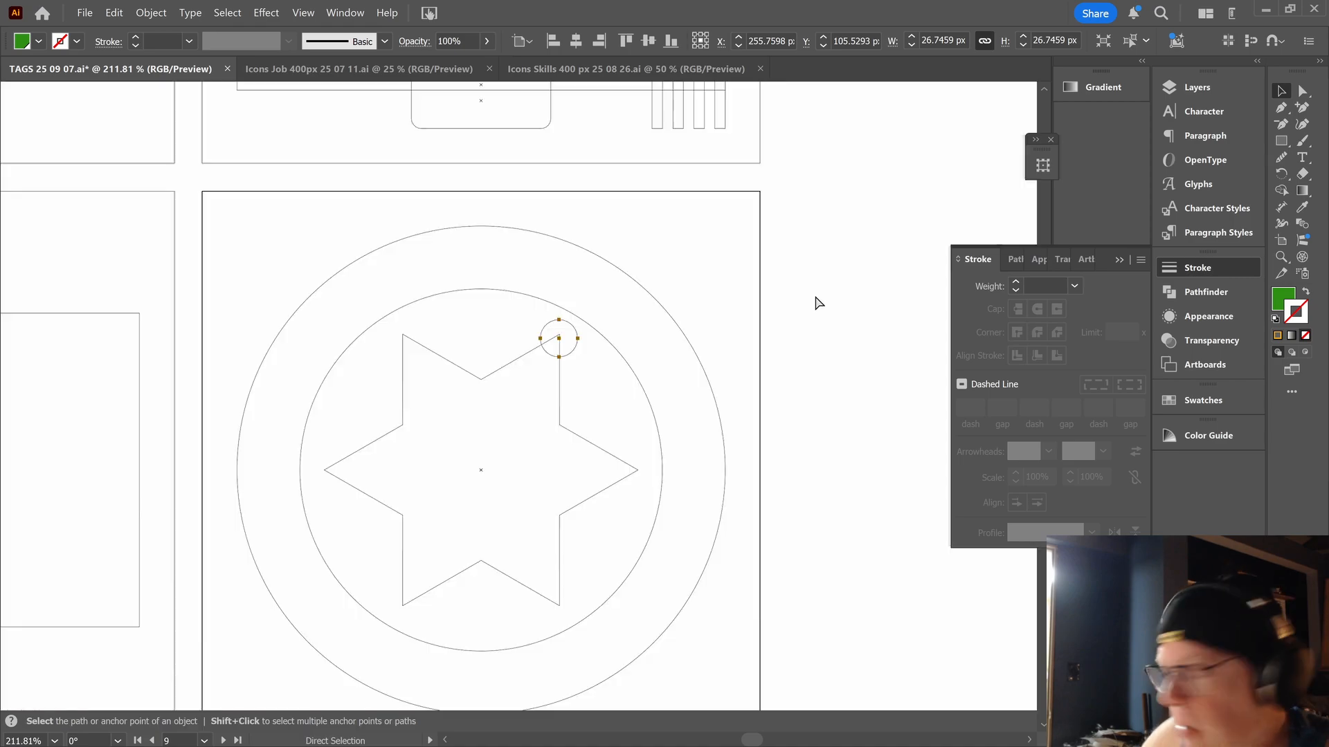
{"action": "left_click_drag", "start_coordinate": [561, 341], "coordinate": [559, 334]}
{"action": "left_click", "coordinate": [755, 283]}
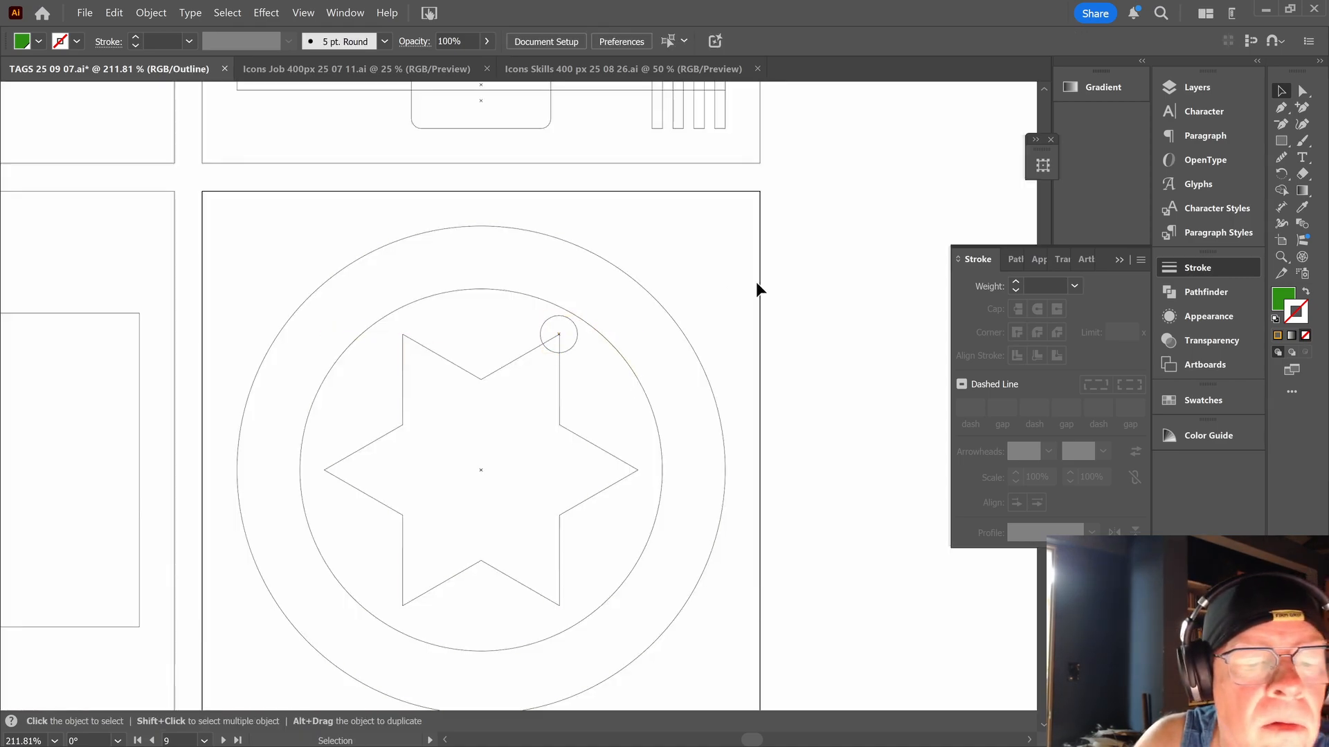
{"action": "left_click_drag", "start_coordinate": [558, 335], "coordinate": [559, 334]}
{"action": "left_click", "coordinate": [817, 269]}
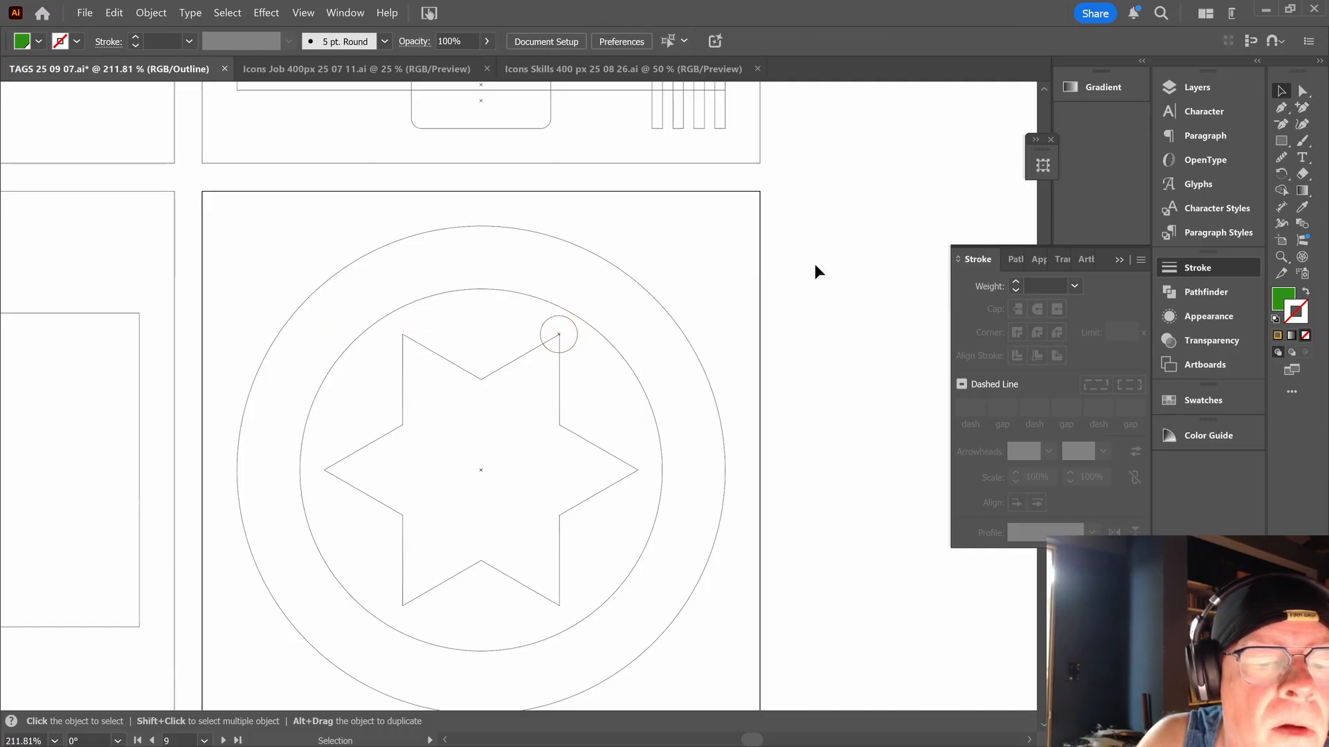
{"action": "scroll", "coordinate": [626, 331], "scroll_direction": "up", "scroll_amount": 5}
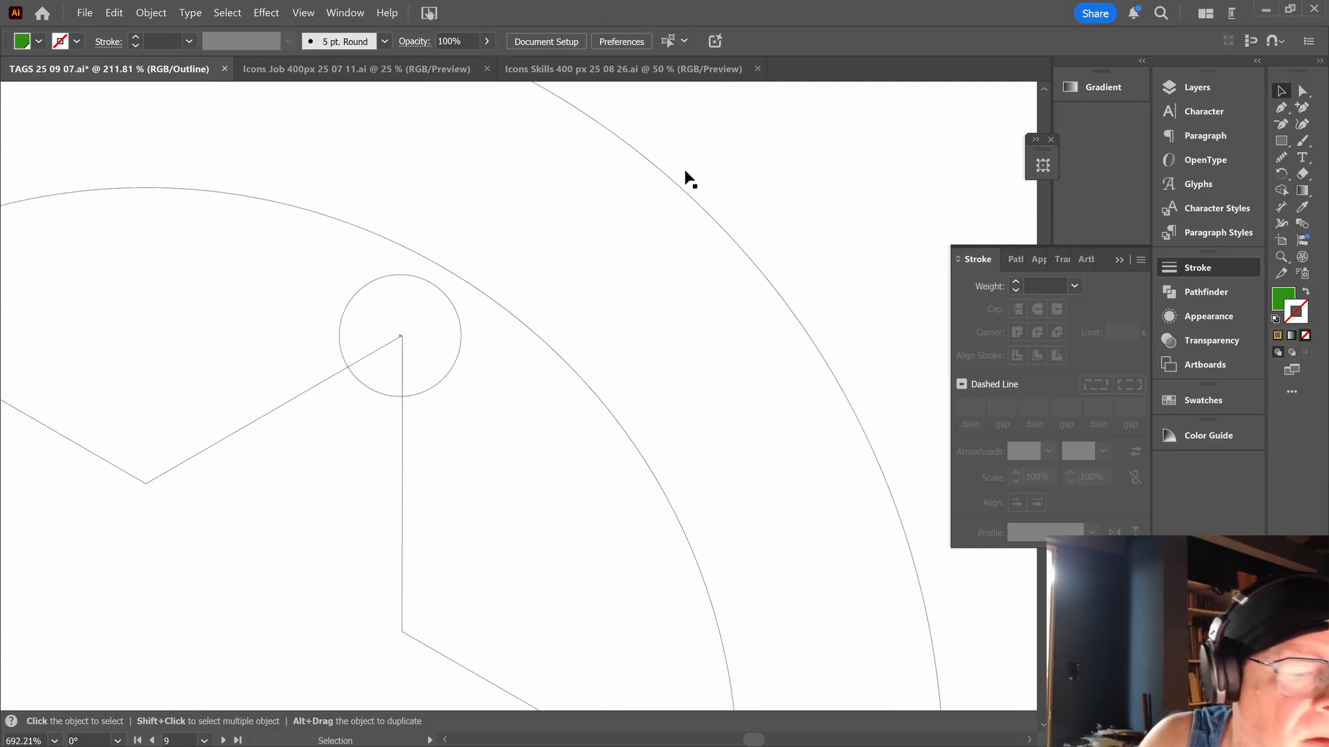
{"action": "mouse_move", "coordinate": [400, 335]}
{"action": "left_mouse_down"}
{"action": "mouse_move", "coordinate": [422, 350]}
{"action": "mouse_move", "coordinate": [402, 335]}
{"action": "left_mouse_up"}
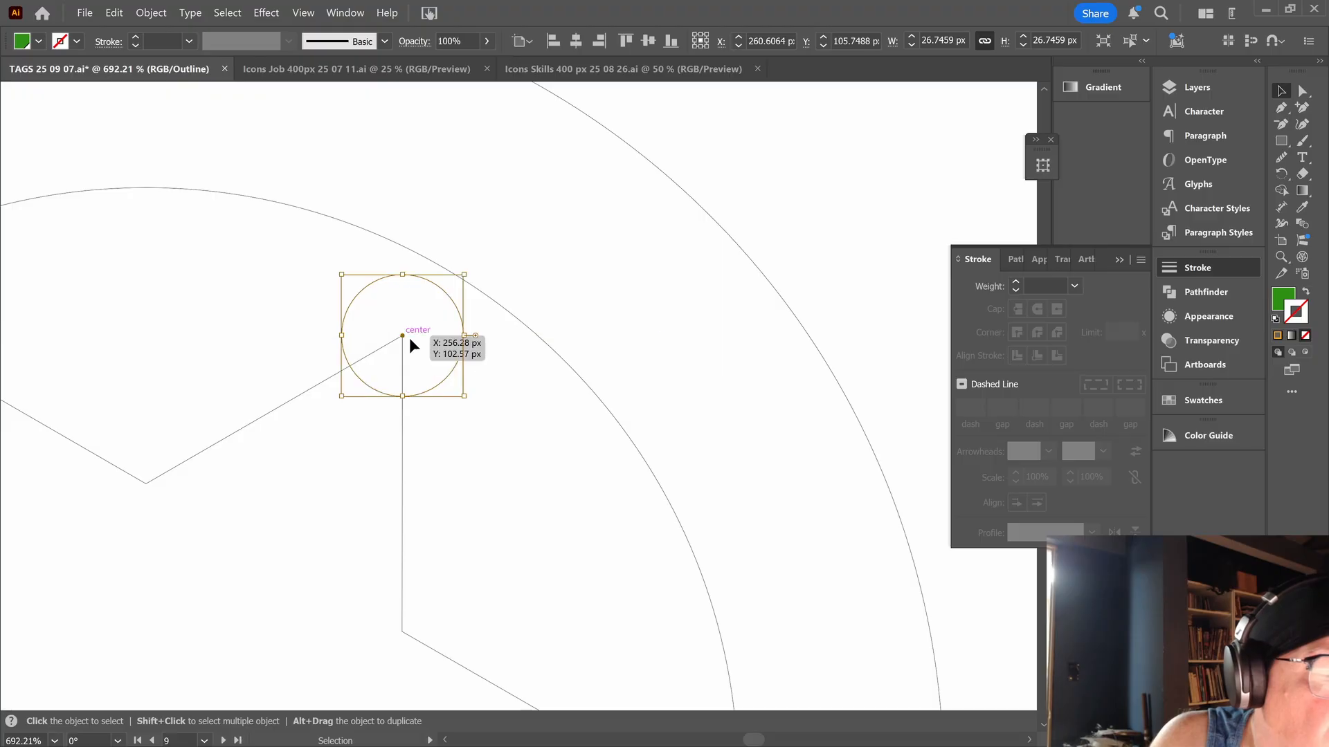
{"action": "left_click", "coordinate": [462, 412]}
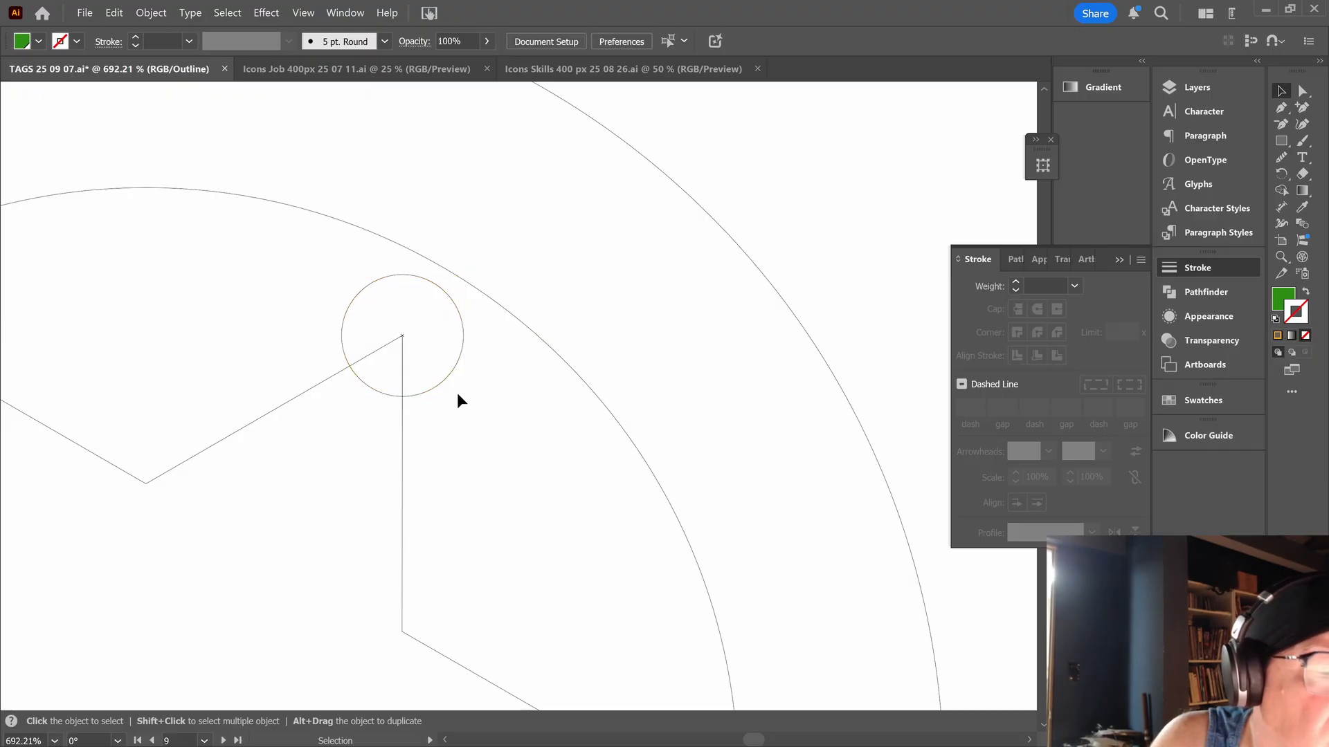
- Copy the circle onto the star's right, left and upper-left tips, and align the two upper circles by their top edges
{"action": "scroll", "coordinate": [605, 287], "scroll_direction": "down", "scroll_amount": 6}
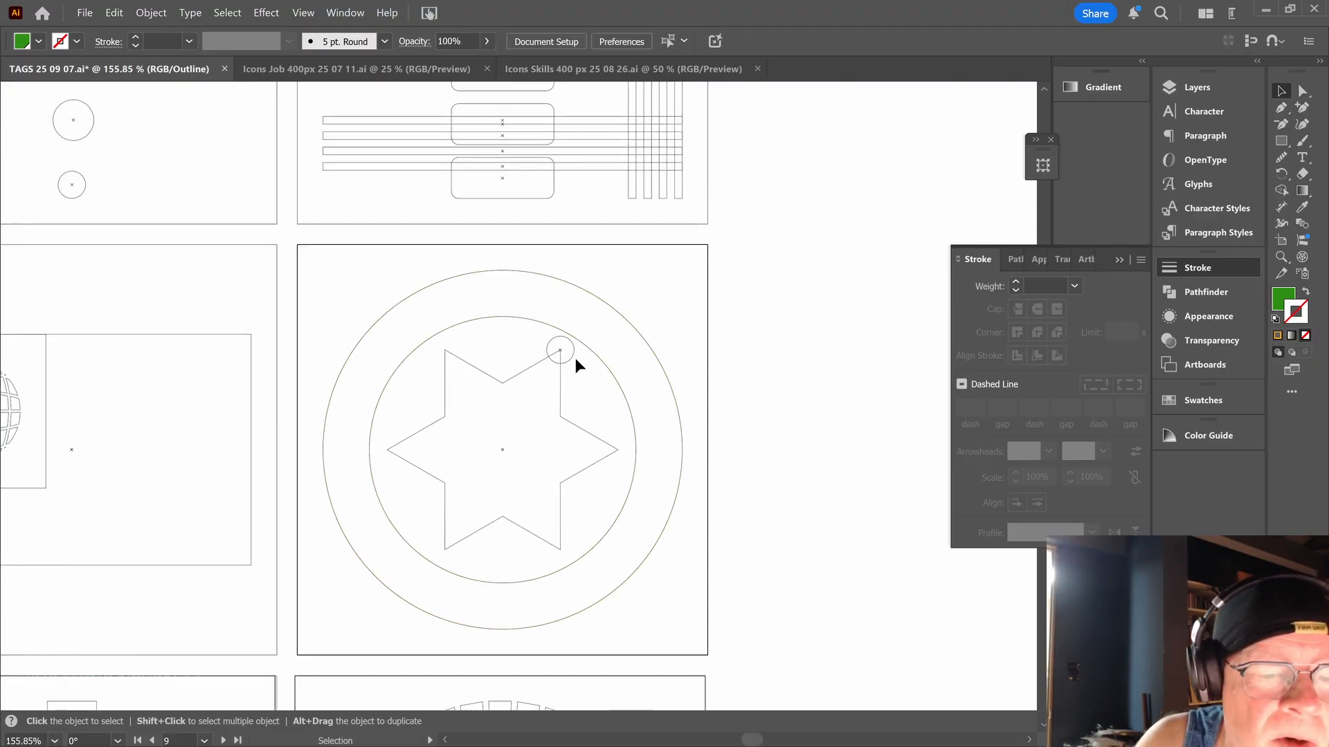
{"action": "left_click_drag", "start_coordinate": [570, 358], "coordinate": [396, 468]}
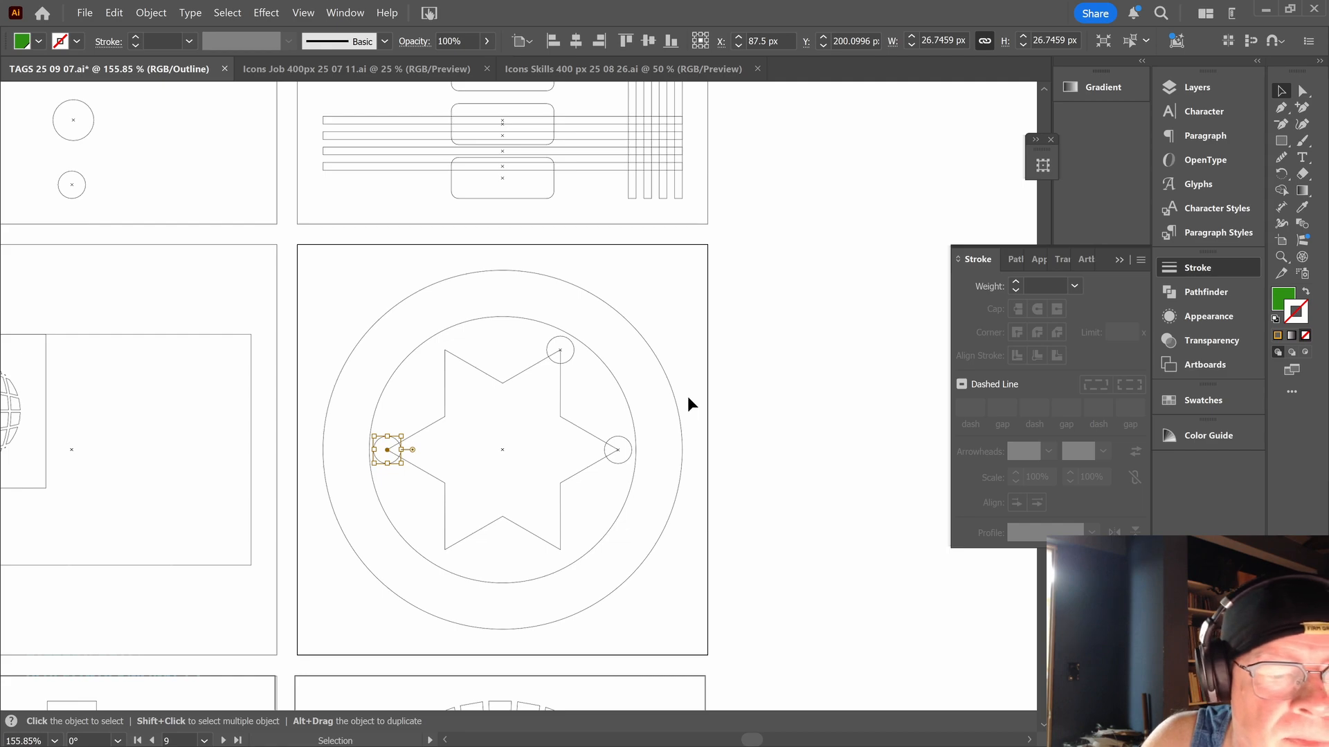
{"action": "left_click_drag", "start_coordinate": [573, 364], "coordinate": [448, 360]}
{"action": "left_click", "coordinate": [569, 340], "text": "shift"}
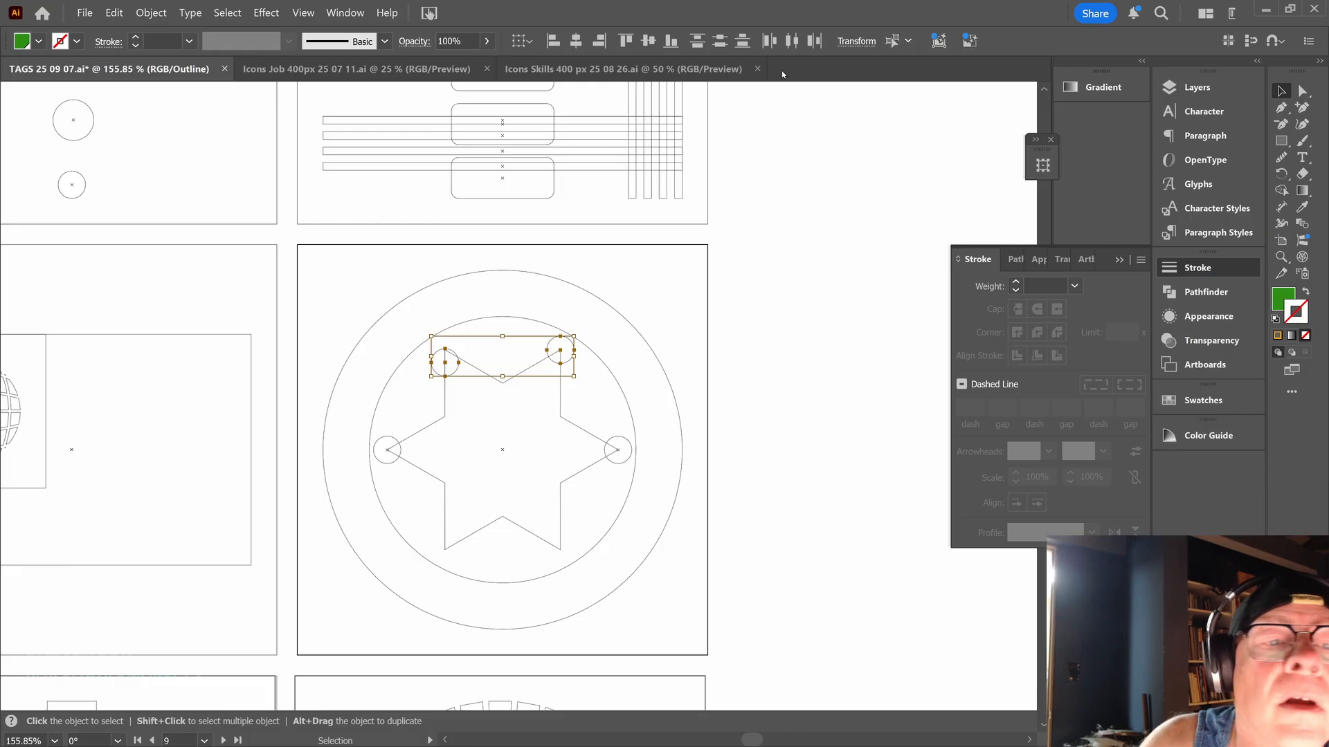
{"action": "left_click", "coordinate": [522, 40]}
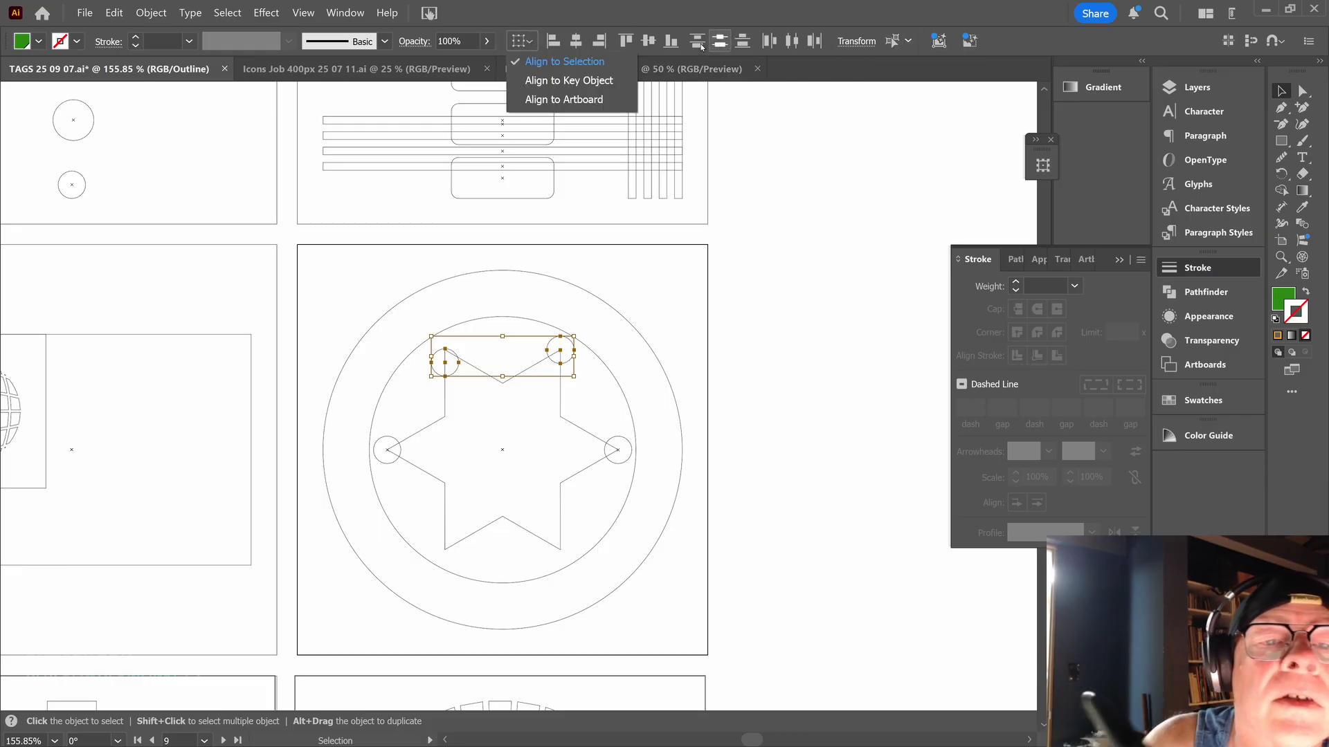
{"action": "left_click", "coordinate": [630, 49]}
{"action": "left_click", "coordinate": [625, 41]}
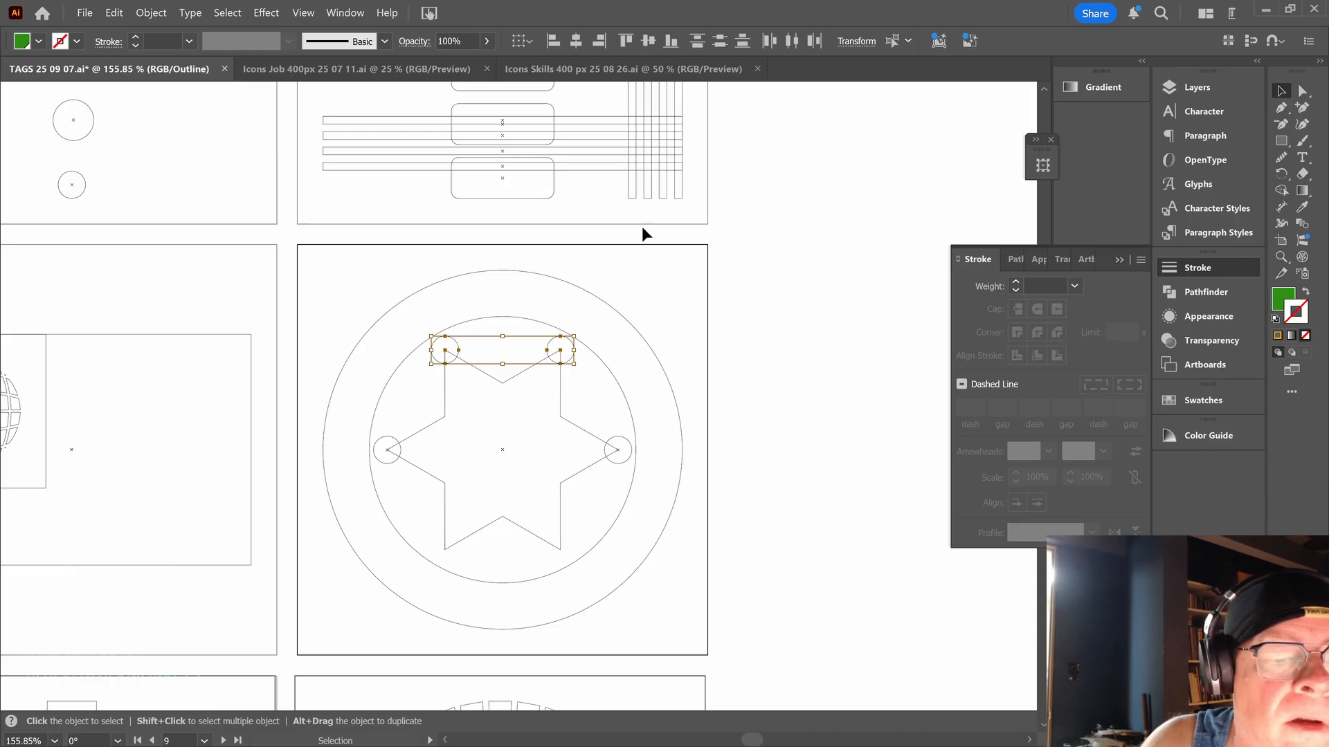
- Copy the two upper circles onto the star's two lower tips, and return to the full-colour preview
{"action": "left_click_drag", "start_coordinate": [572, 348], "coordinate": [581, 544]}
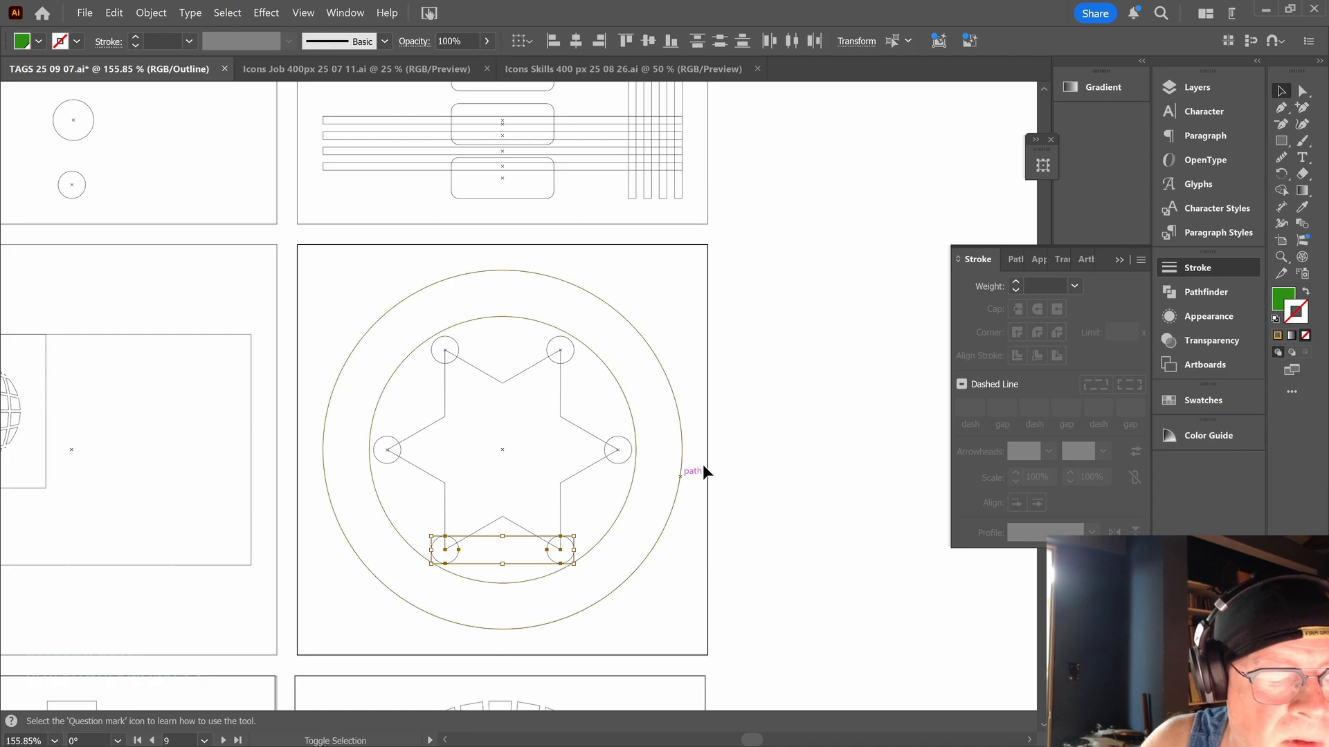
{"action": "left_click", "coordinate": [780, 432]}
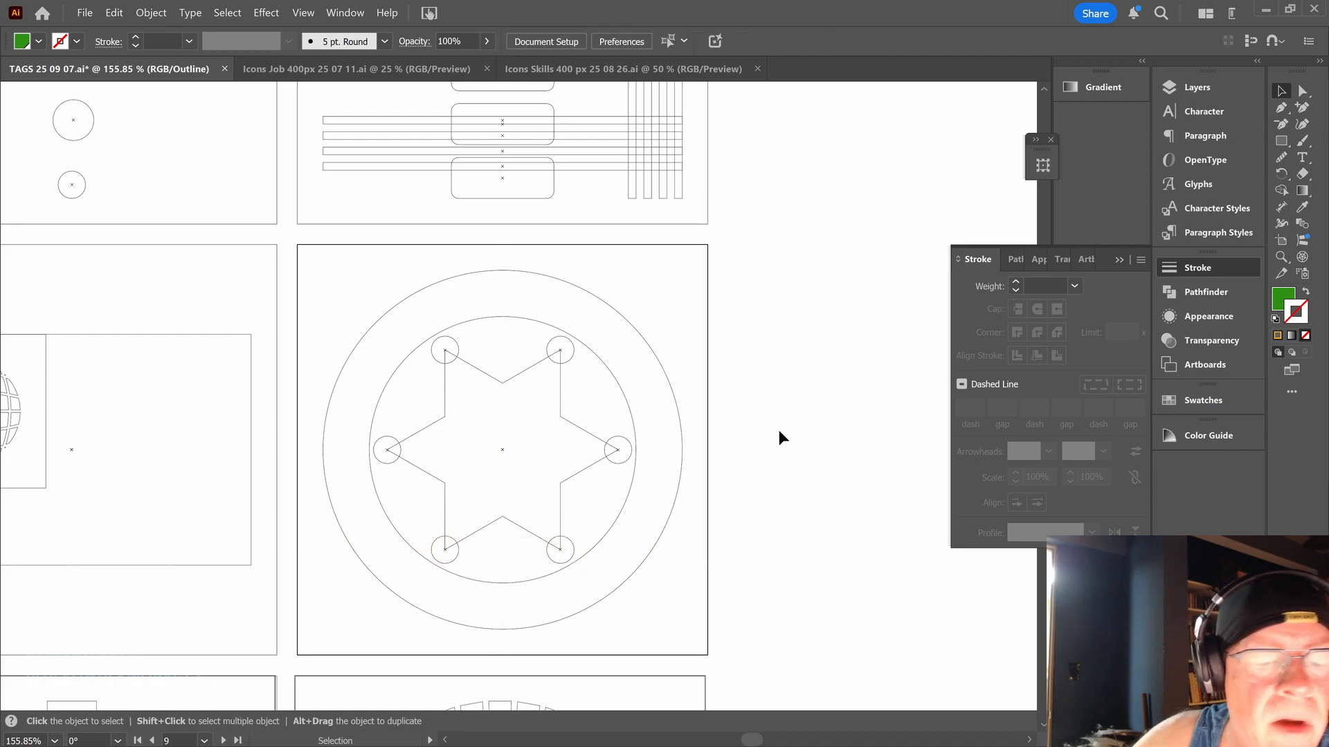
{"action": "key", "text": "ctrl+y"}
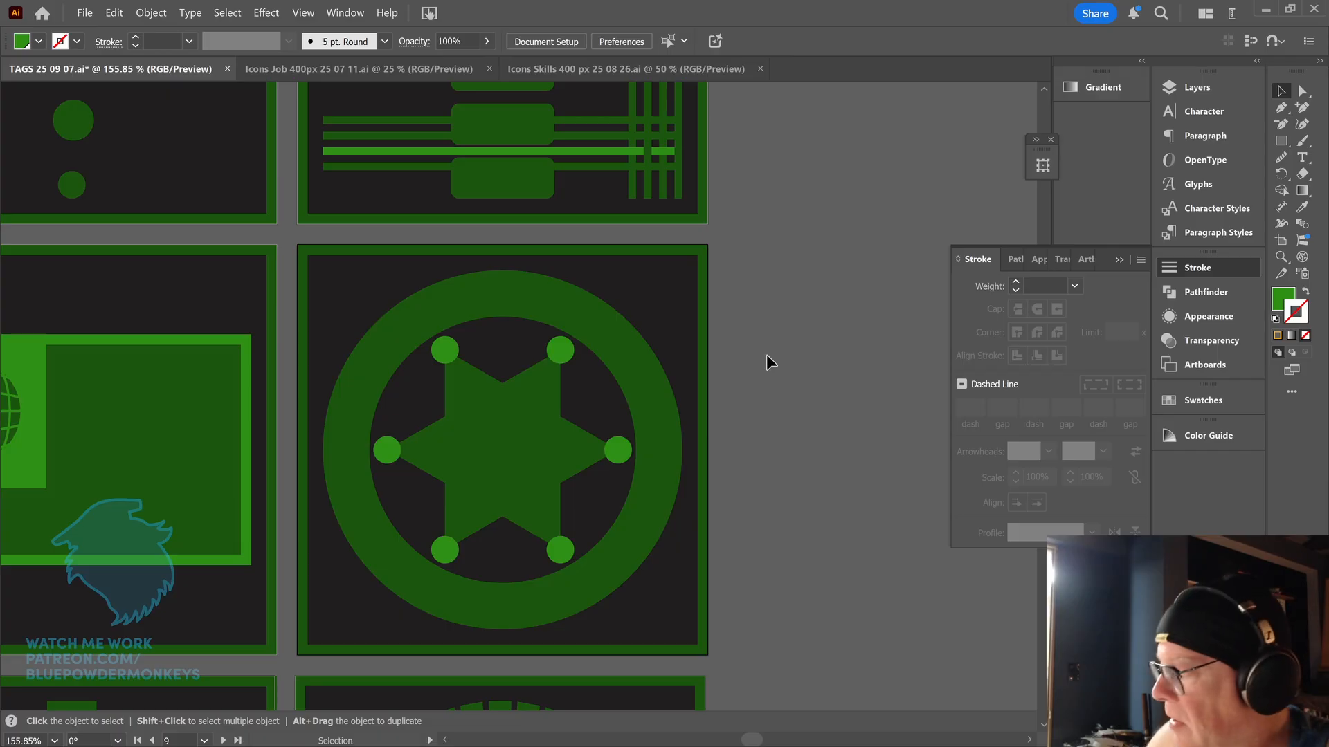
{"action": "key", "text": "ctrl+minus"}
{"action": "key", "text": "ctrl+minus"}
{"action": "key", "text": "ctrl+minus"}
{"action": "key", "text": "ctrl+equal"}
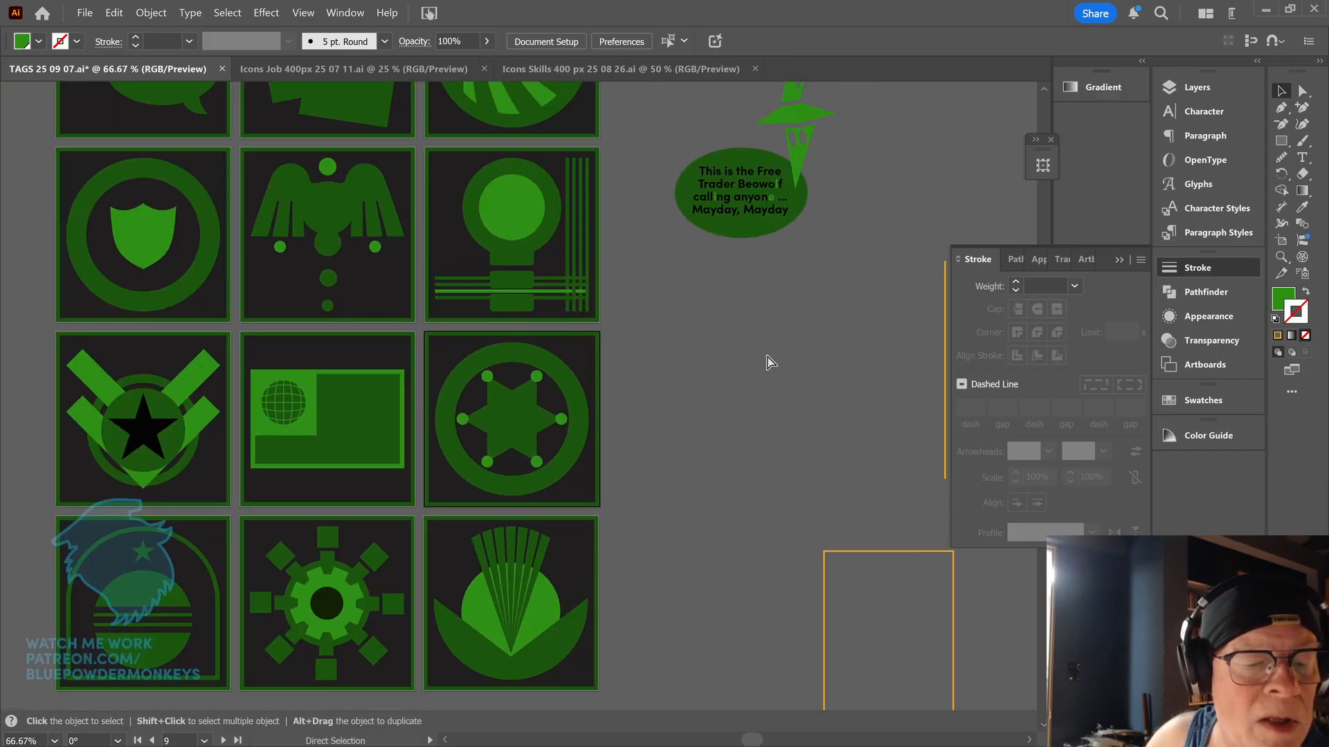
{"action": "key", "text": "v"}
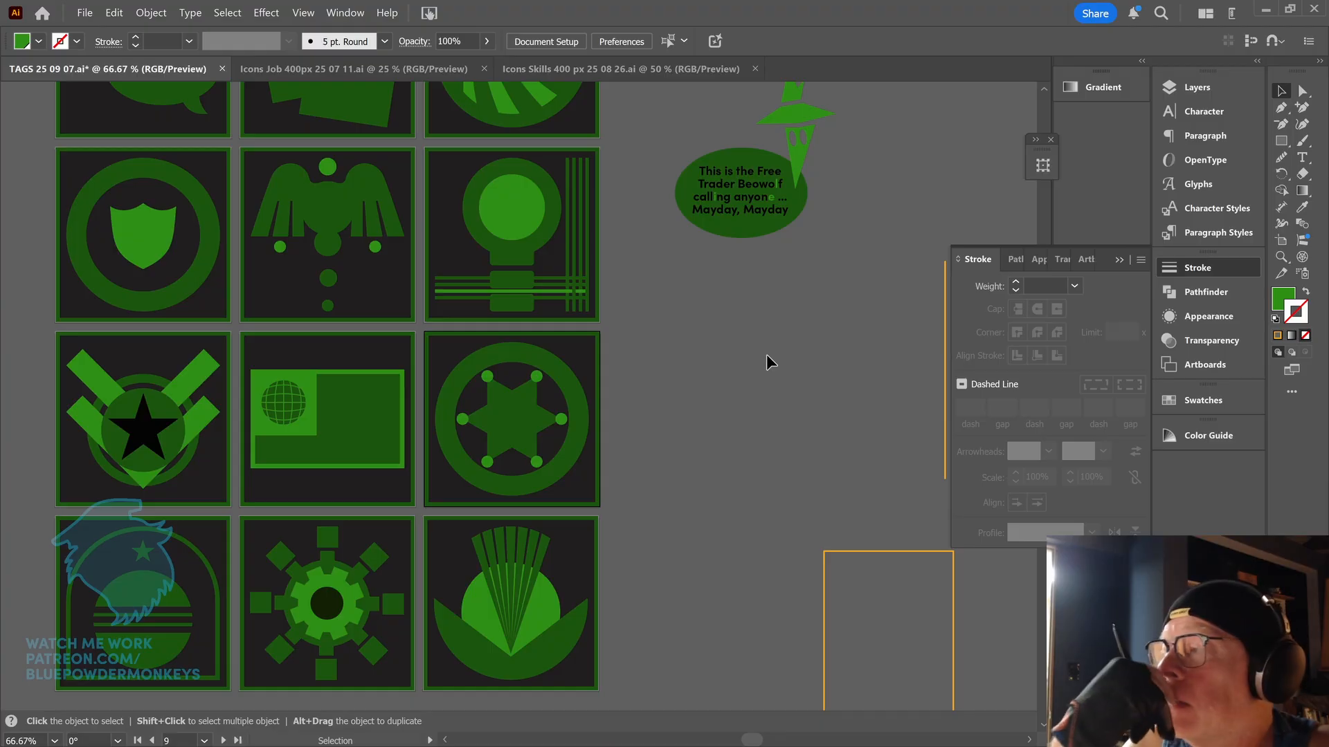
- Duplicate the six-pointed star directly behind itself and find the rear copy among the Careers layer's objects
{"action": "left_click", "coordinate": [534, 421]}
{"action": "key", "text": "a"}
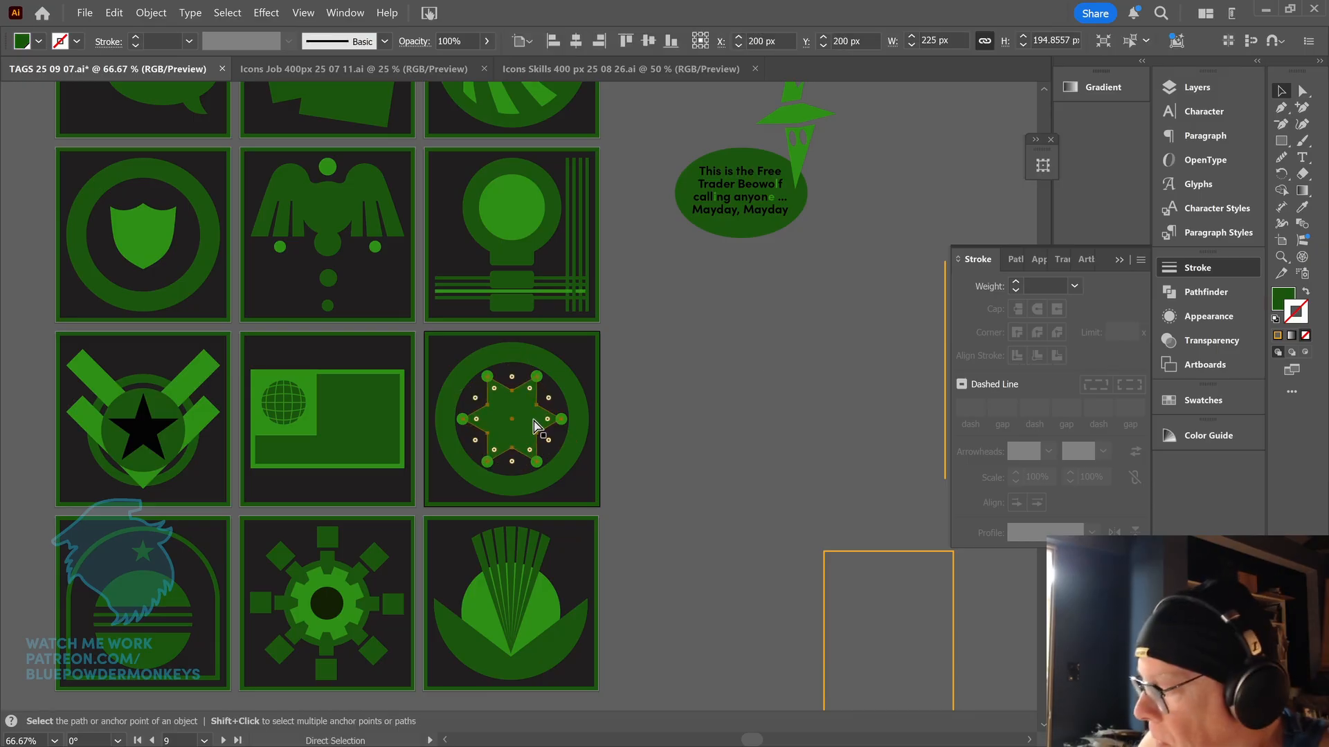
{"action": "key", "text": "v"}
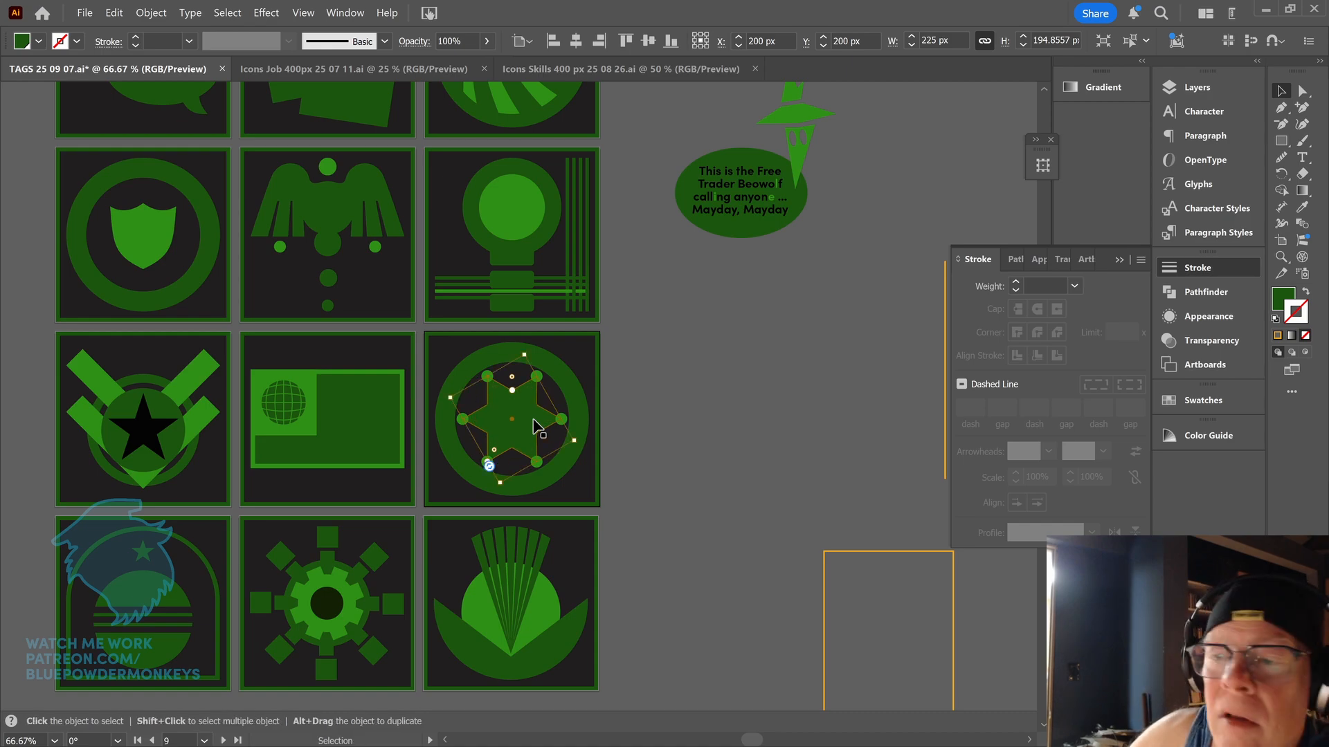
{"action": "left_click", "coordinate": [1197, 87]}
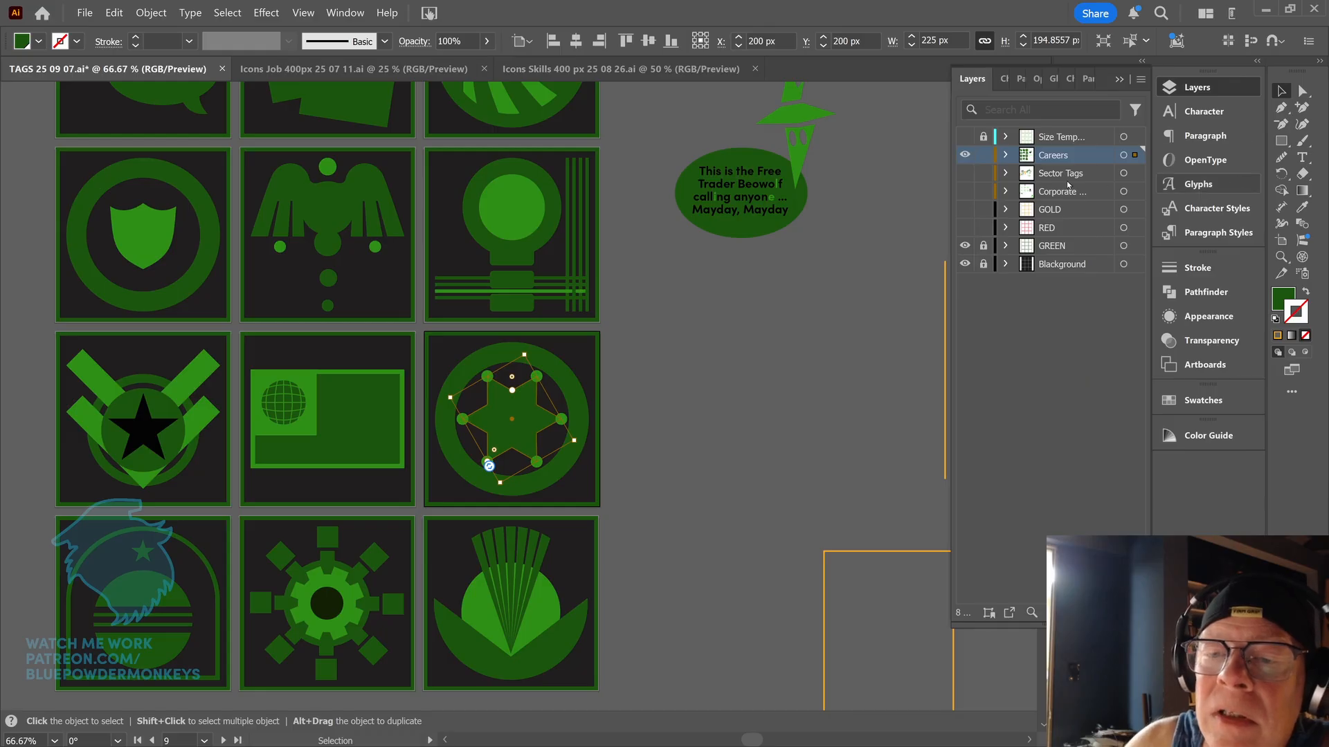
{"action": "left_click", "coordinate": [1005, 155]}
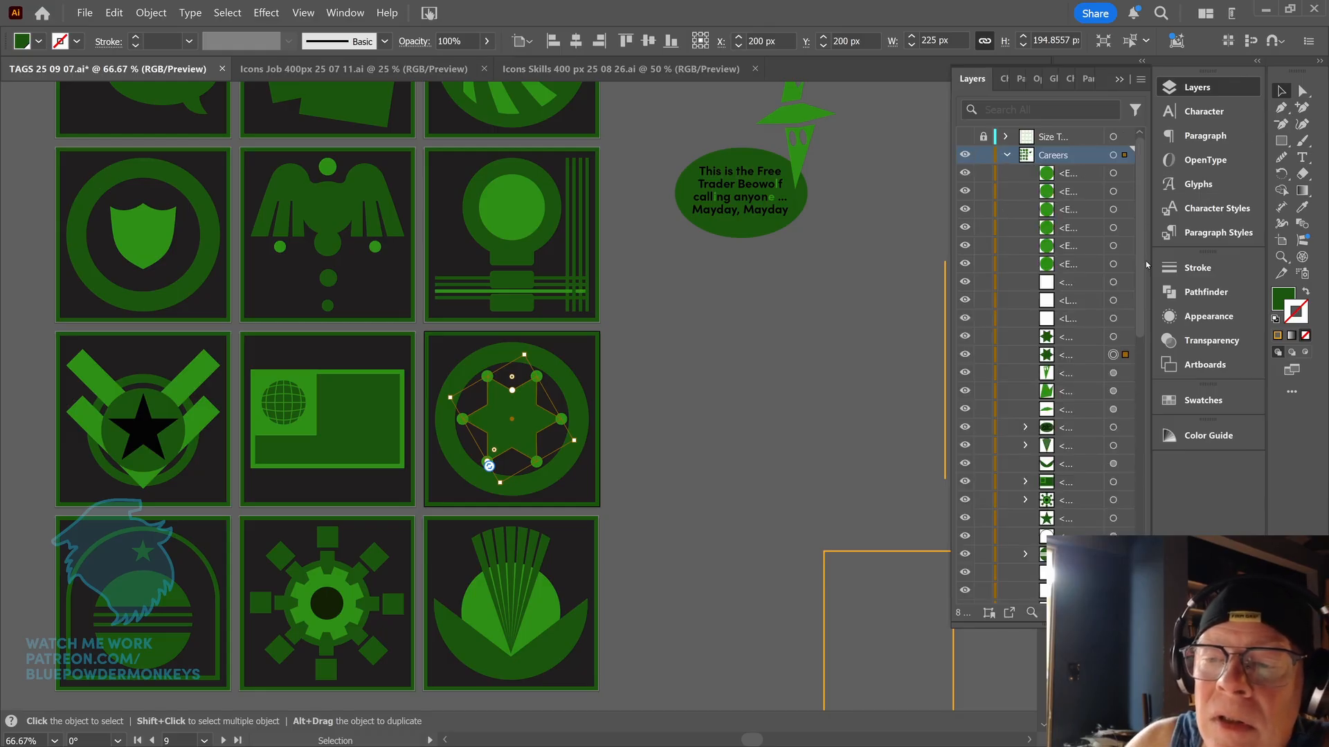
{"action": "left_click_drag", "start_coordinate": [1139, 262], "coordinate": [1143, 294]}
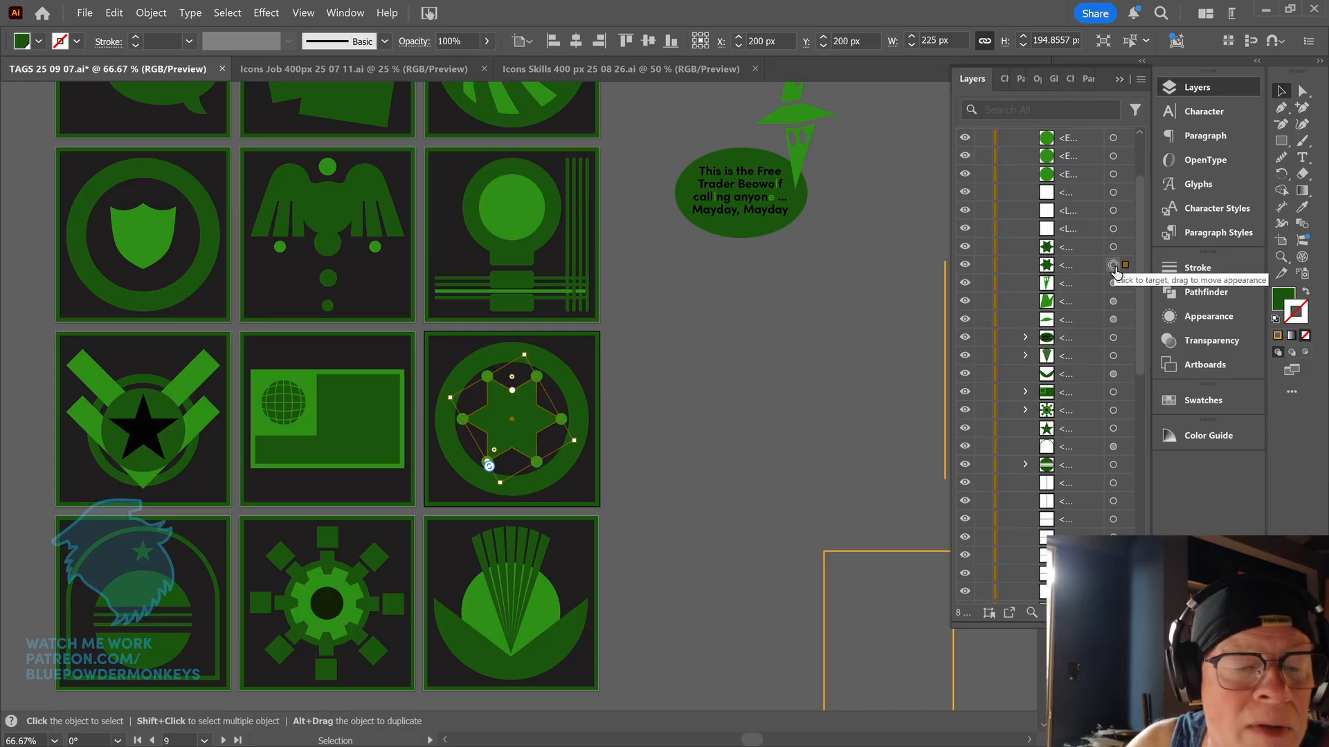
- Nudge the rear star copy right and up to about X 223.3 px, Y 190 px so it forms an offset shadow
{"action": "key", "text": "Right"}
{"action": "key", "text": "Right"}
{"action": "key", "text": "Right"}
{"action": "key", "text": "Right"}
{"action": "key", "text": "Right"}
{"action": "key", "text": "Right"}
{"action": "key", "text": "Right"}
{"action": "key", "text": "Right"}
{"action": "key", "text": "Right"}
{"action": "key", "text": "Right"}
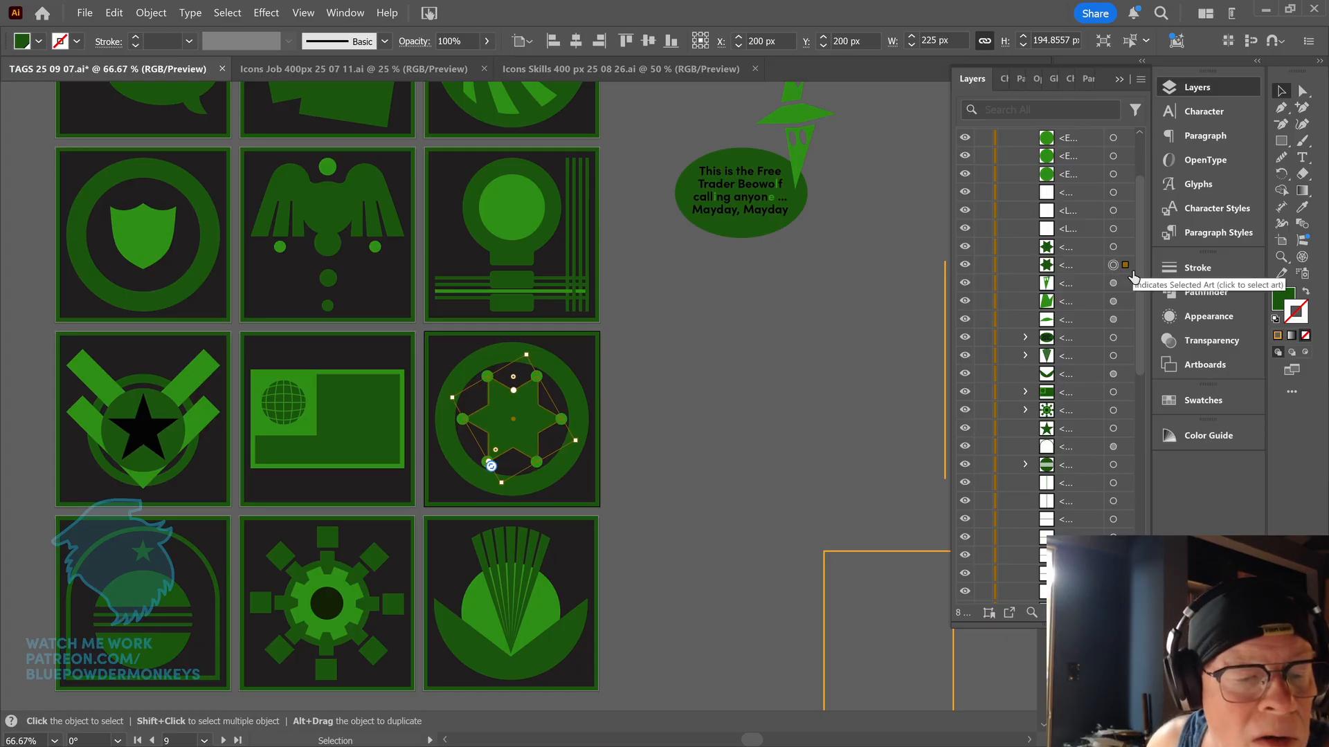
{"action": "key", "text": "Right"}
{"action": "key", "text": "Right"}
{"action": "key", "text": "Right"}
{"action": "key", "text": "Right"}
{"action": "key", "text": "Right"}
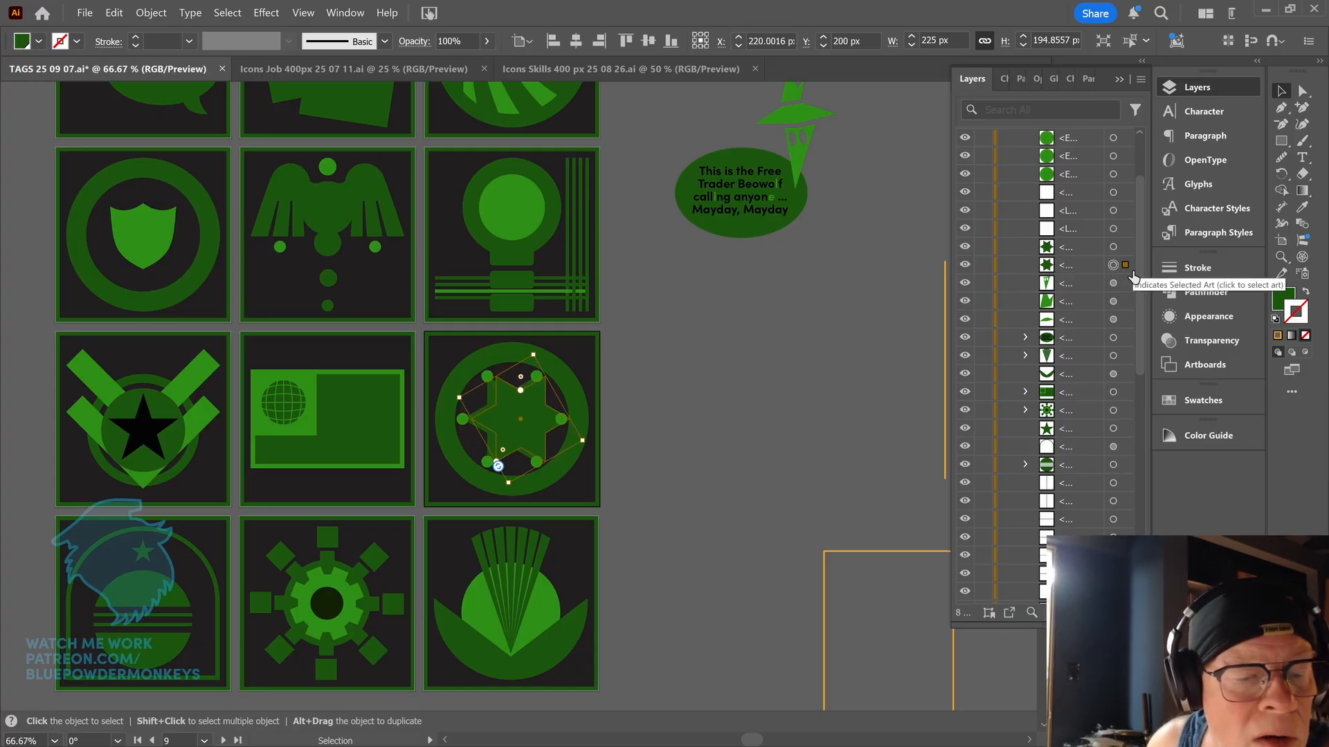
{"action": "key", "text": "Right"}
{"action": "key", "text": "Right"}
{"action": "key", "text": "Up"}
{"action": "key", "text": "Up"}
{"action": "key", "text": "Up"}
{"action": "key", "text": "Up"}
{"action": "key", "text": "Up"}
{"action": "key", "text": "Up"}
{"action": "key", "text": "Up"}
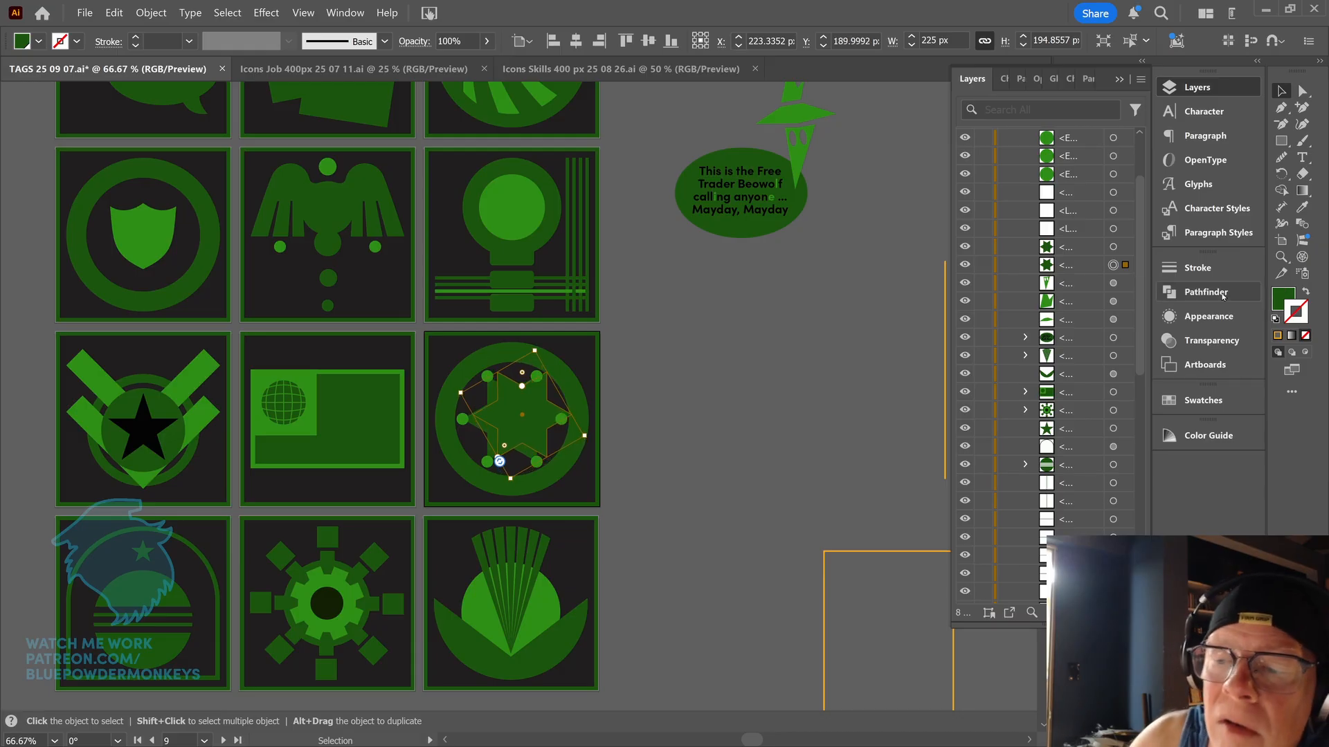
- Try filling the rear star copy with the R=14 G=35 B=0 1 swatch and no stroke
{"action": "left_click", "coordinate": [1210, 403]}
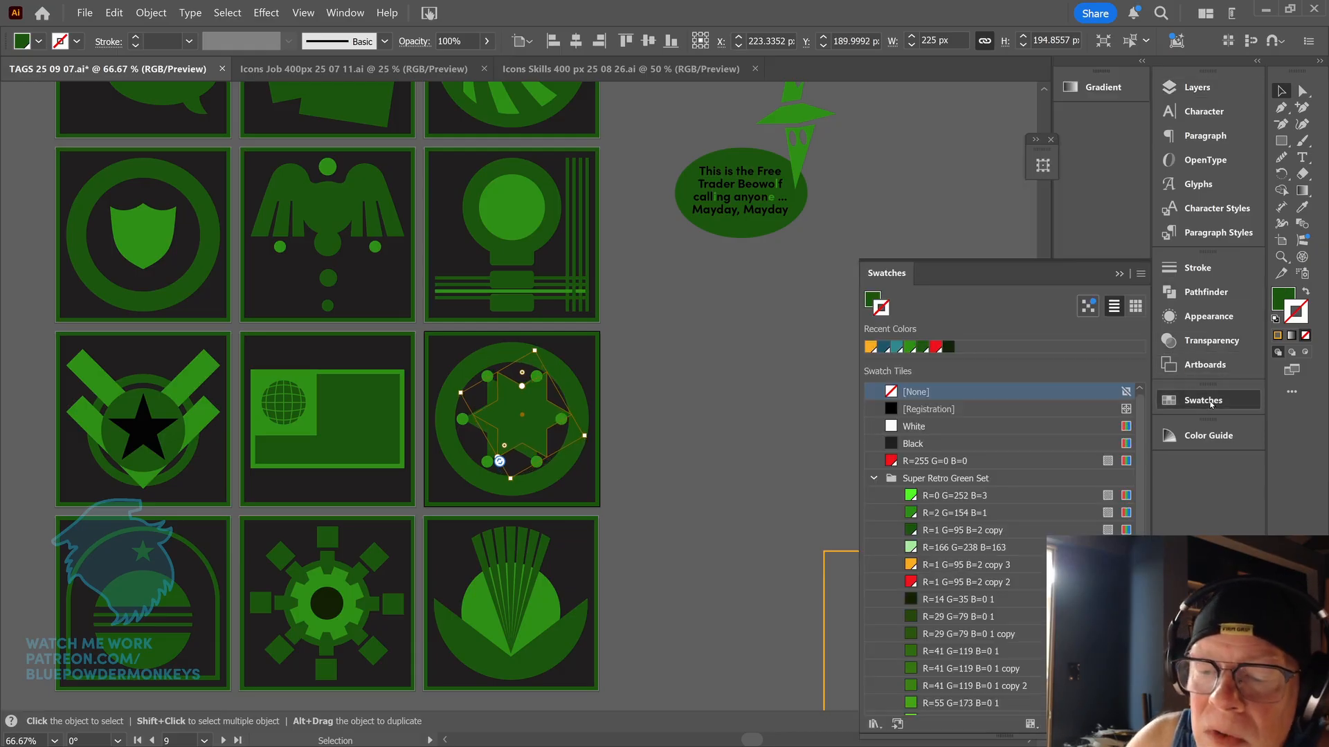
{"action": "left_click", "coordinate": [981, 600]}
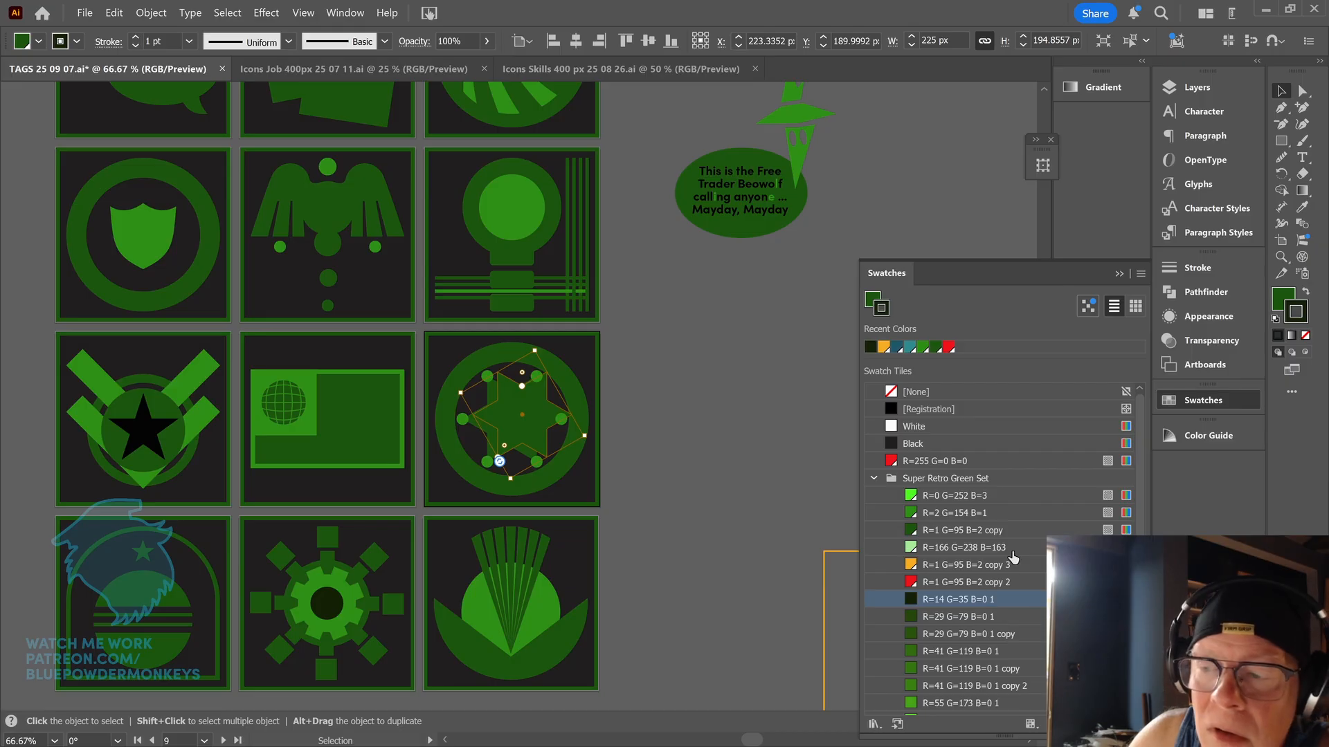
{"action": "key", "text": "slash"}
{"action": "left_click", "coordinate": [1280, 299]}
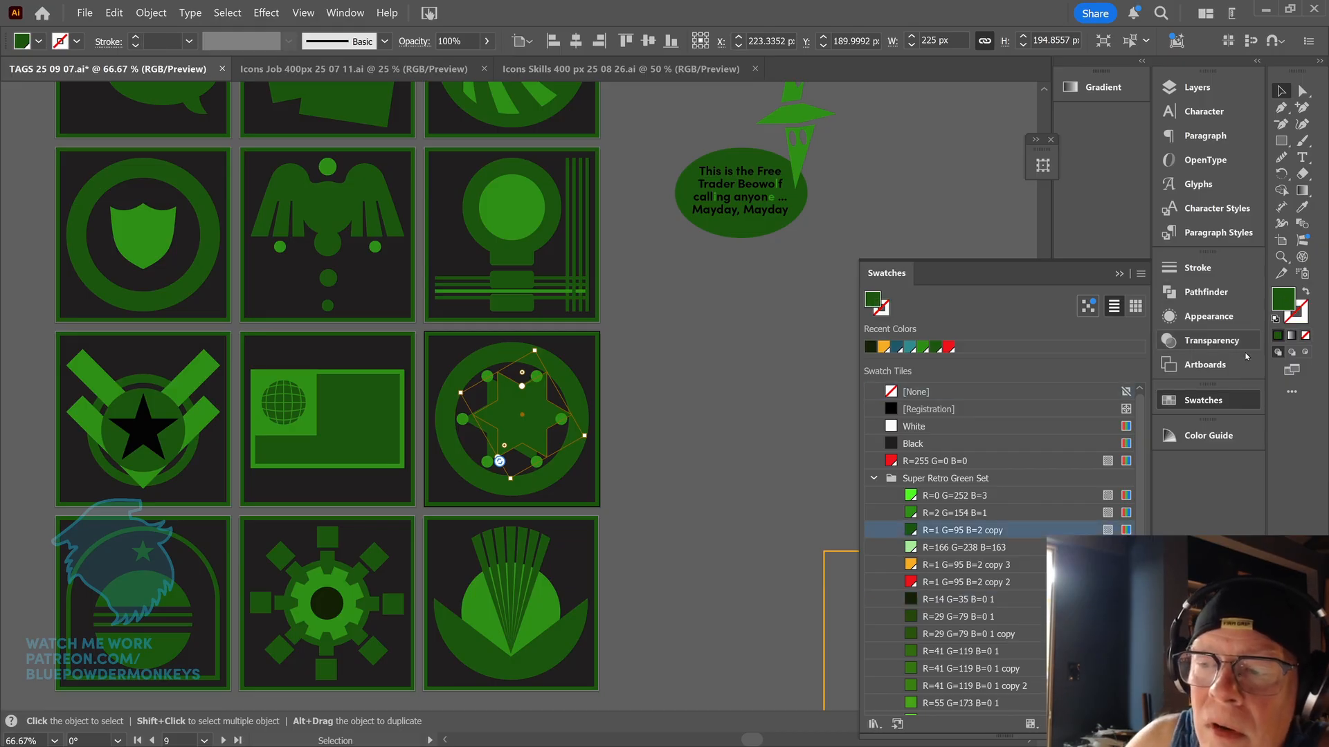
{"action": "left_click", "coordinate": [953, 600]}
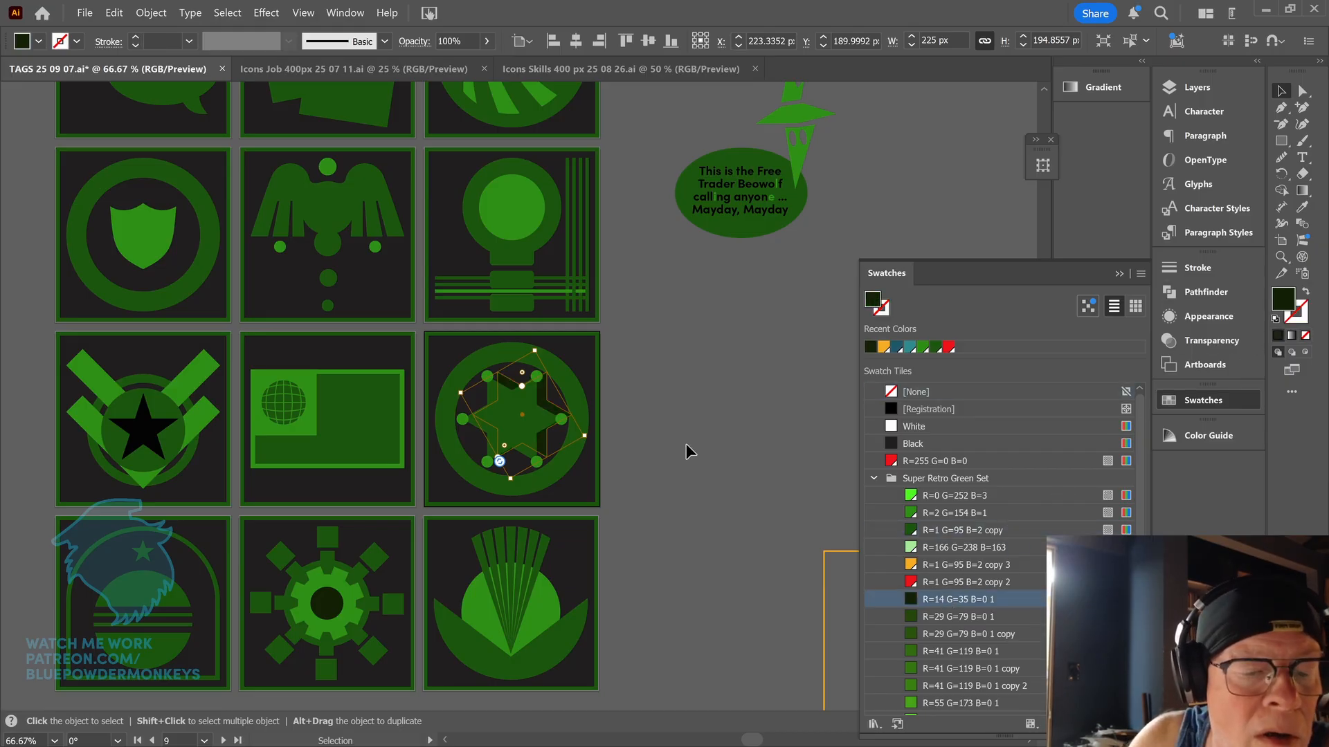
{"action": "left_click", "coordinate": [704, 445]}
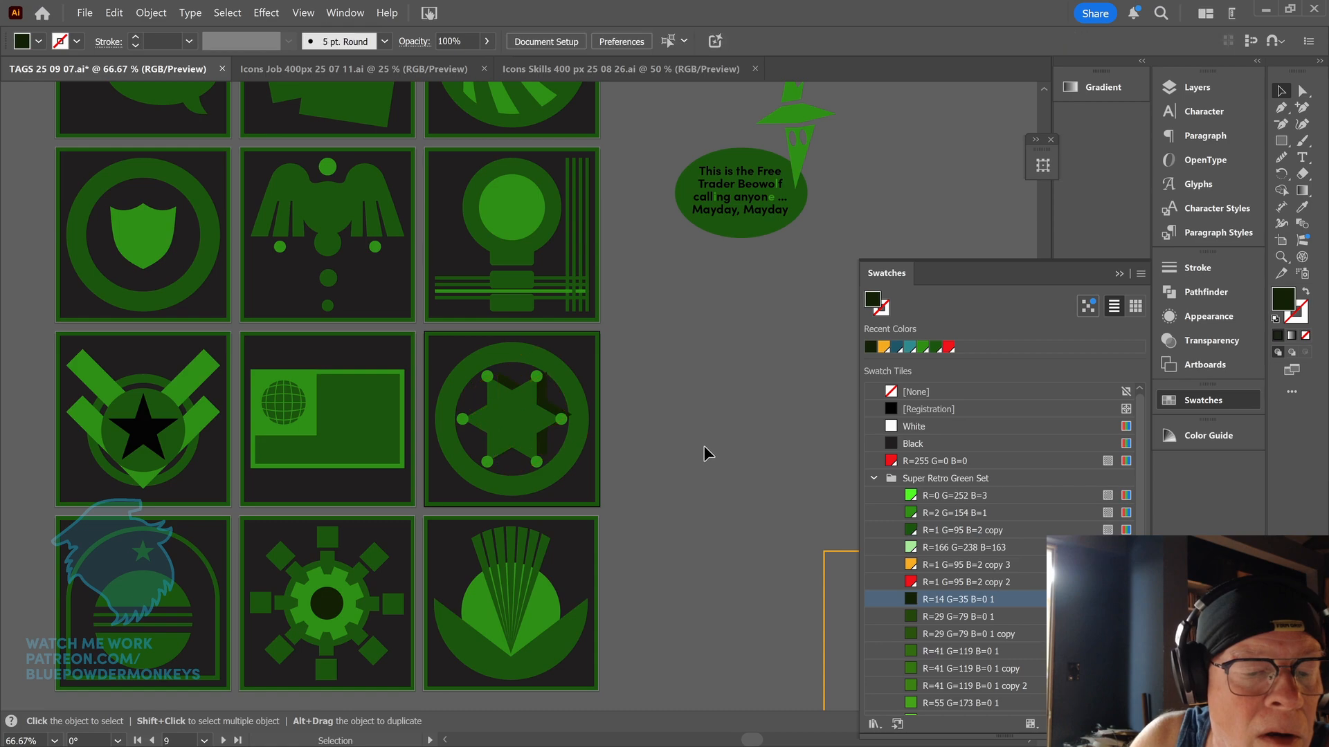
- Try other green swatches on the rear star copy and set its fill to R=29 G=79 B=0 1
{"action": "left_click", "coordinate": [562, 412]}
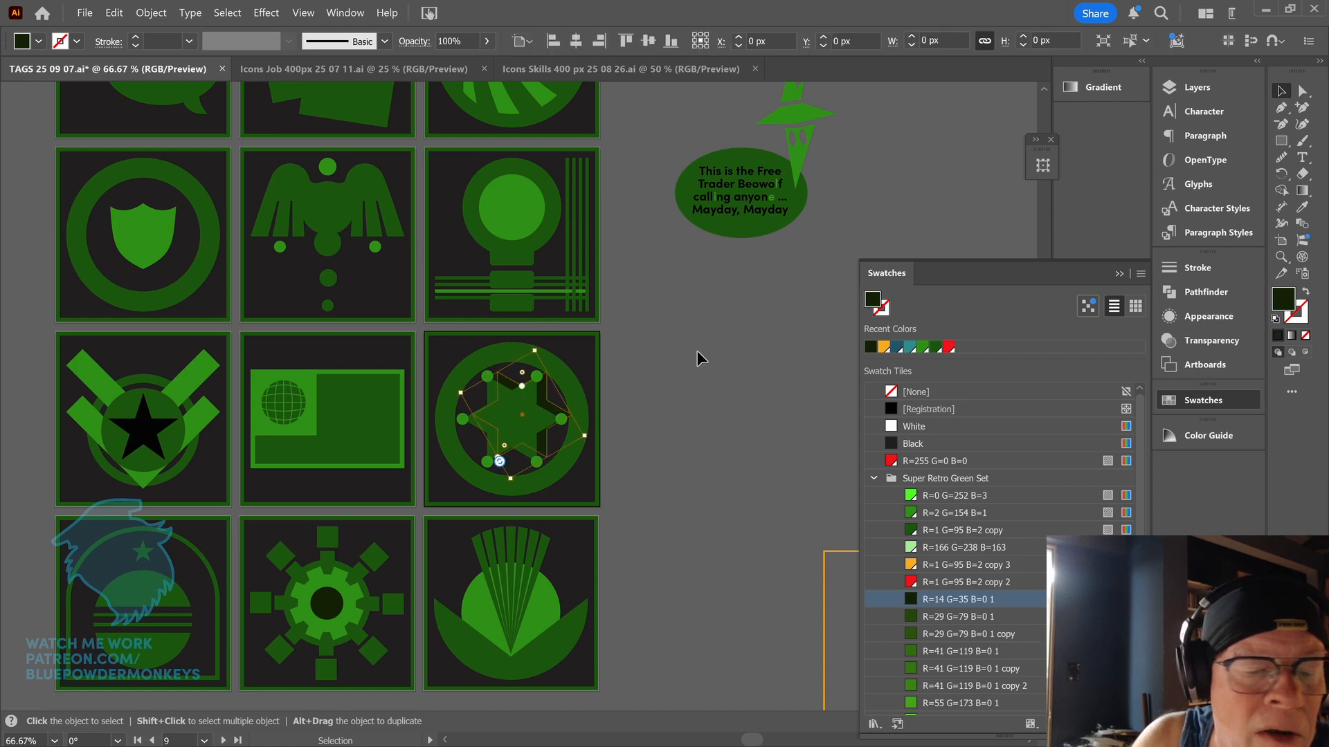
{"action": "left_click", "coordinate": [965, 532]}
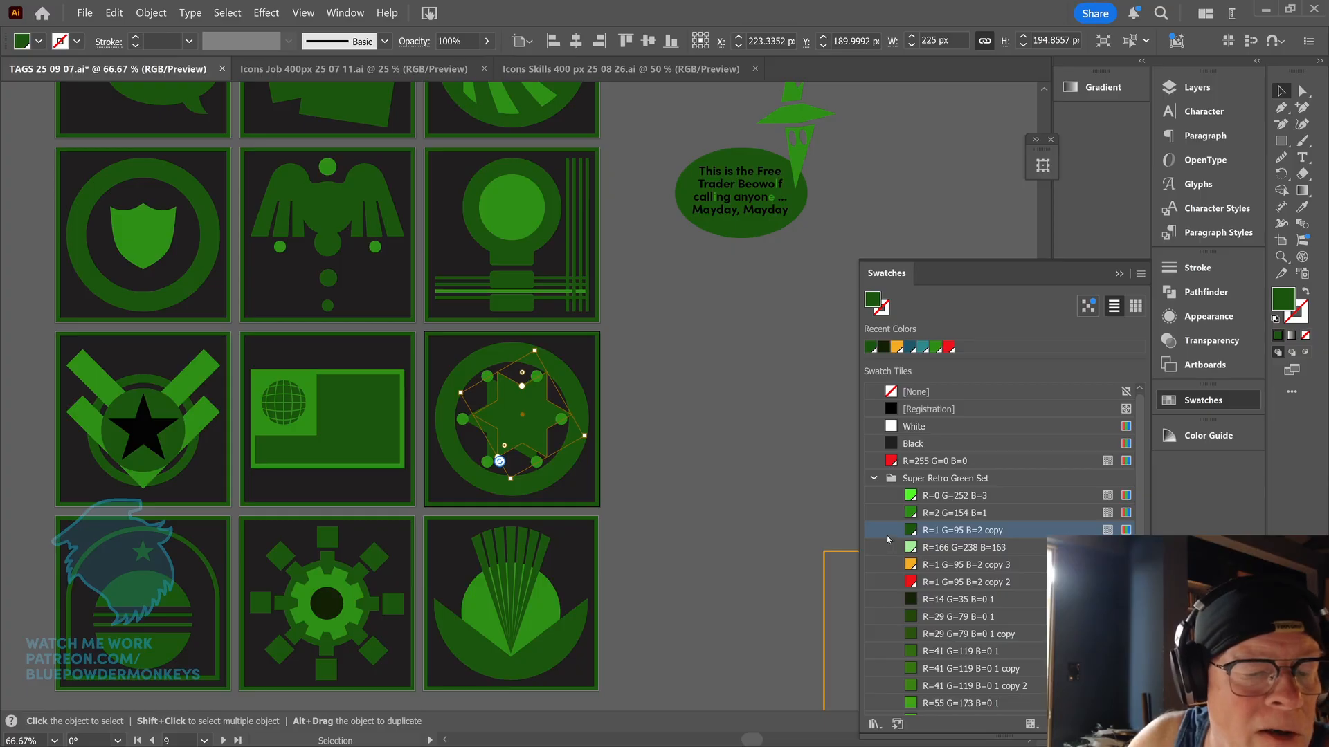
{"action": "left_click", "coordinate": [963, 634]}
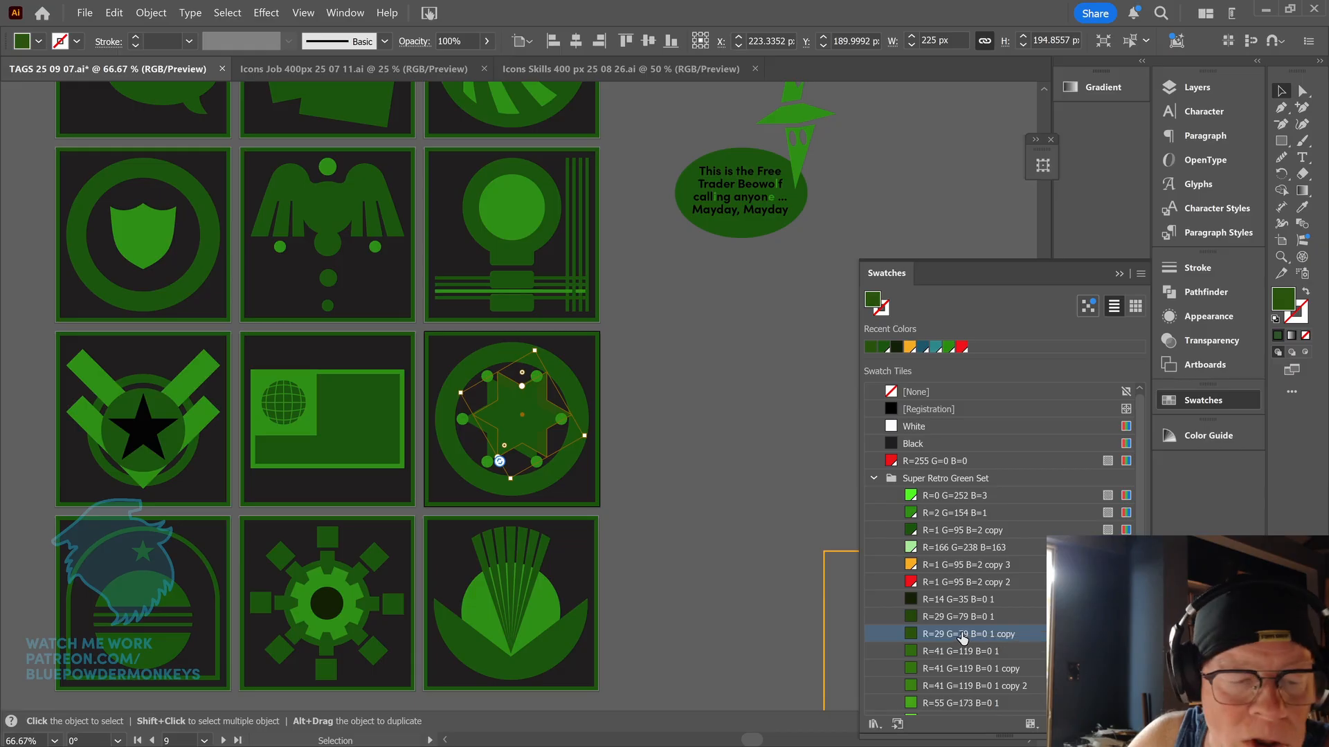
{"action": "left_click", "coordinate": [952, 653]}
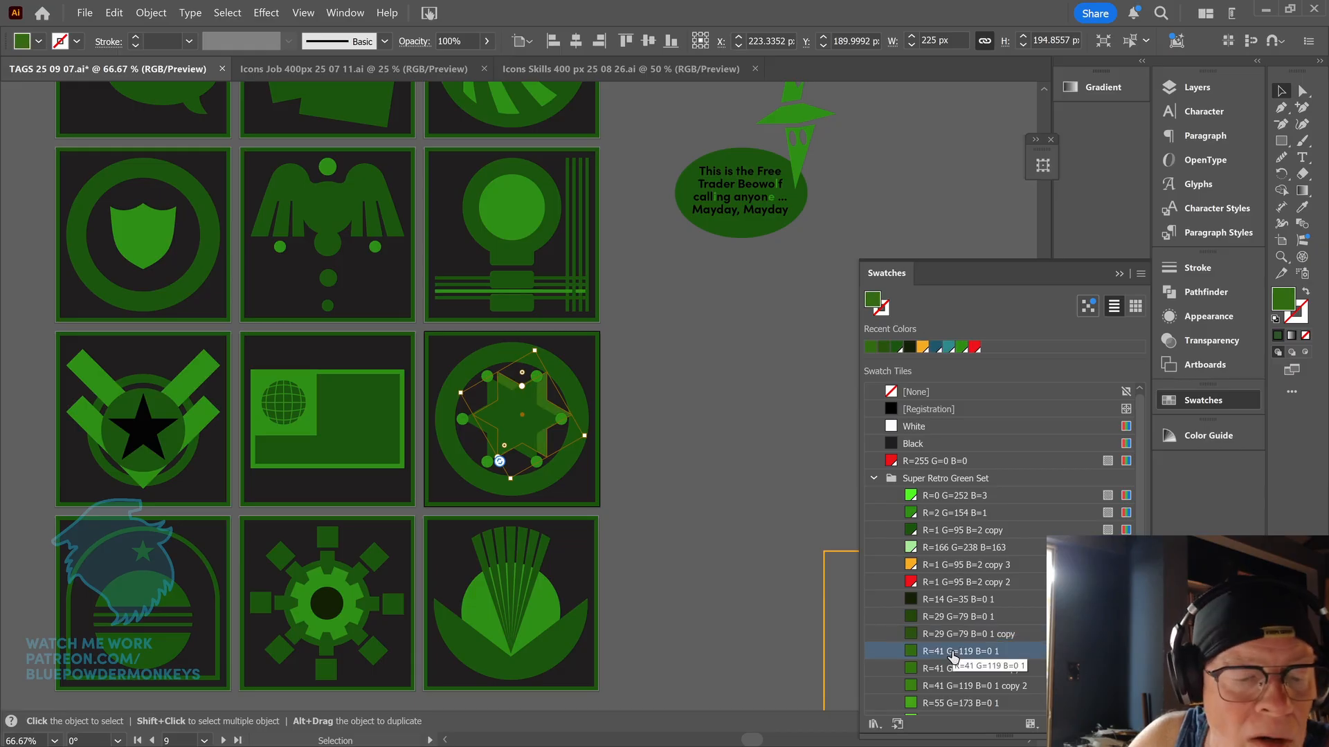
{"action": "left_click", "coordinate": [945, 618]}
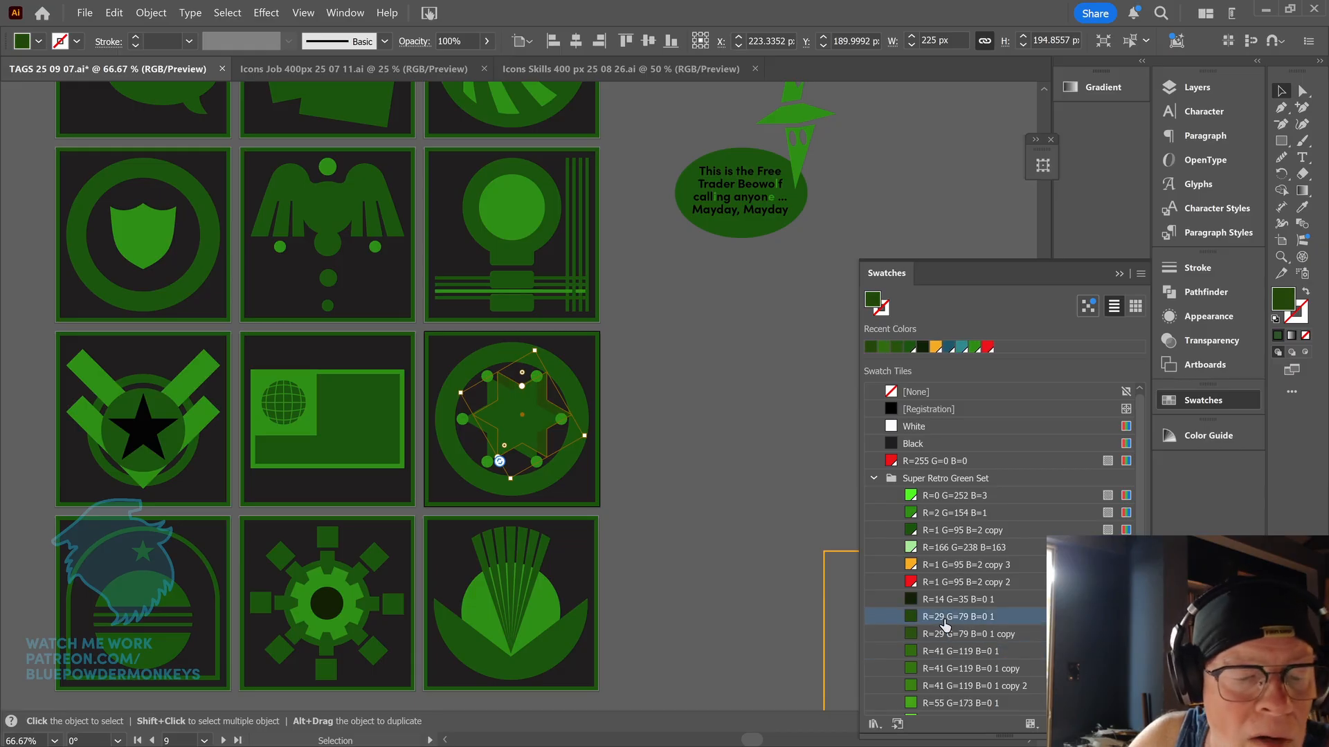
- Delete the offset rear copy of the six-pointed star from the ring icon
{"action": "left_click", "coordinate": [716, 470]}
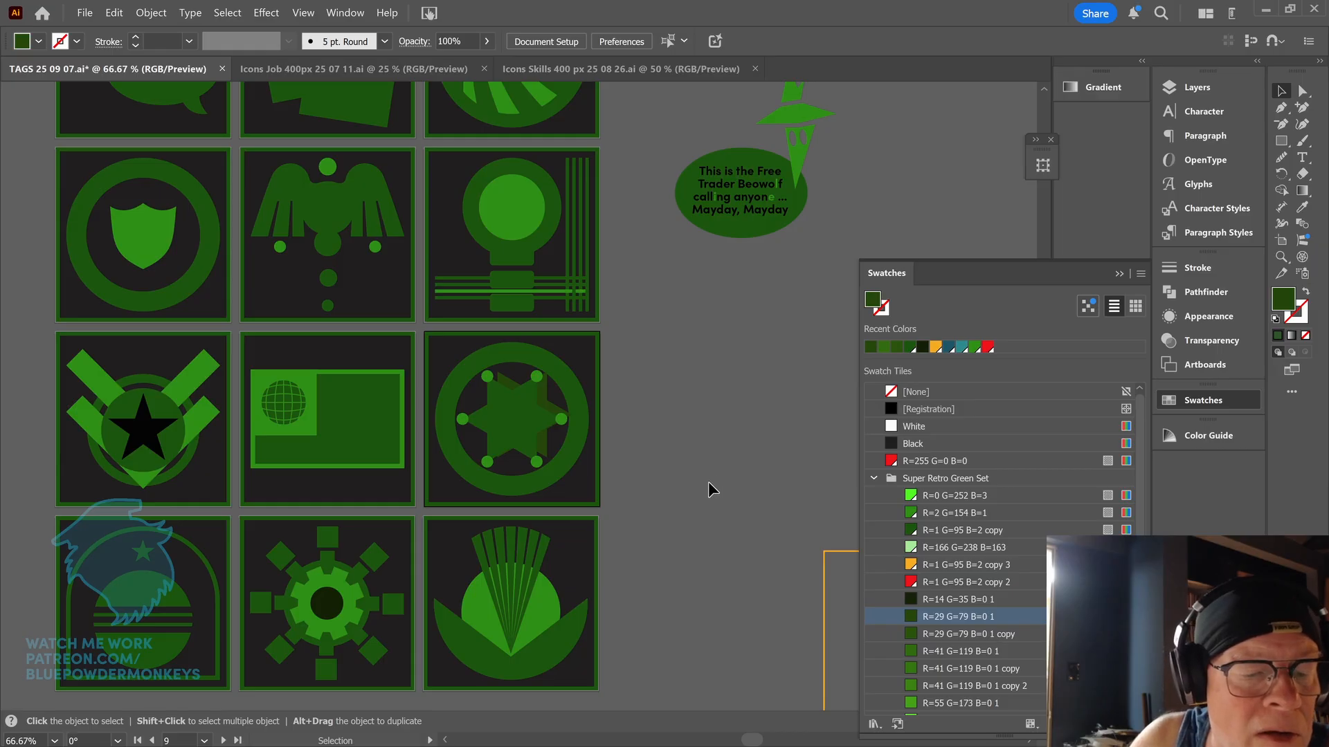
{"action": "left_click", "coordinate": [552, 409]}
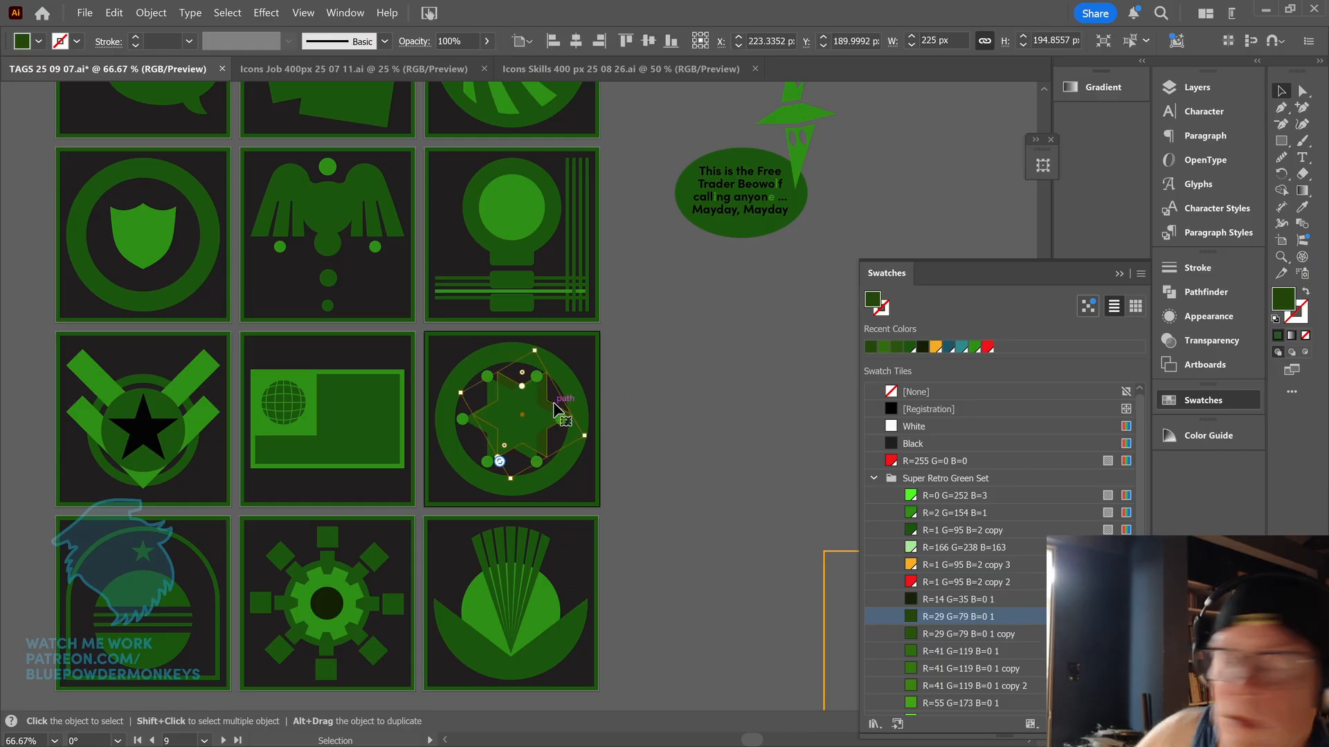
{"action": "key", "text": "ctrl+shift+a"}
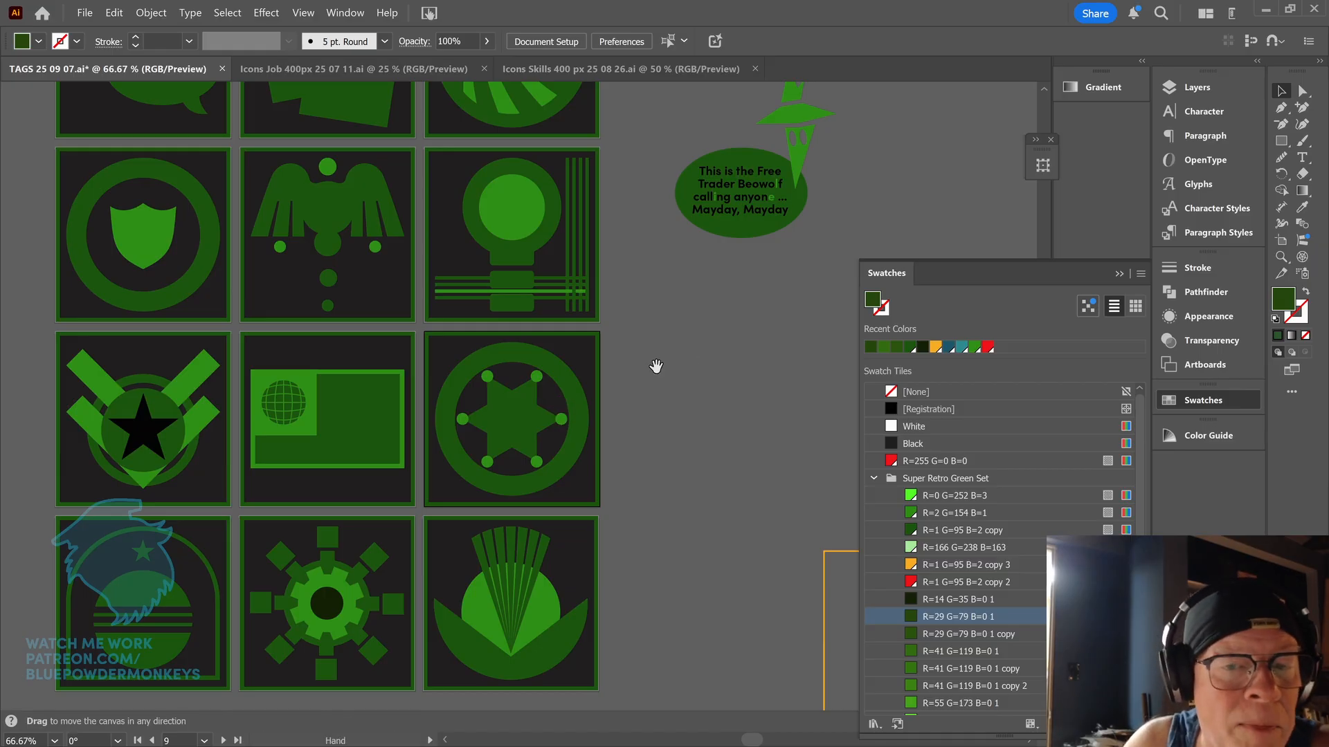
{"action": "left_click_drag", "start_coordinate": [657, 367], "coordinate": [713, 365]}
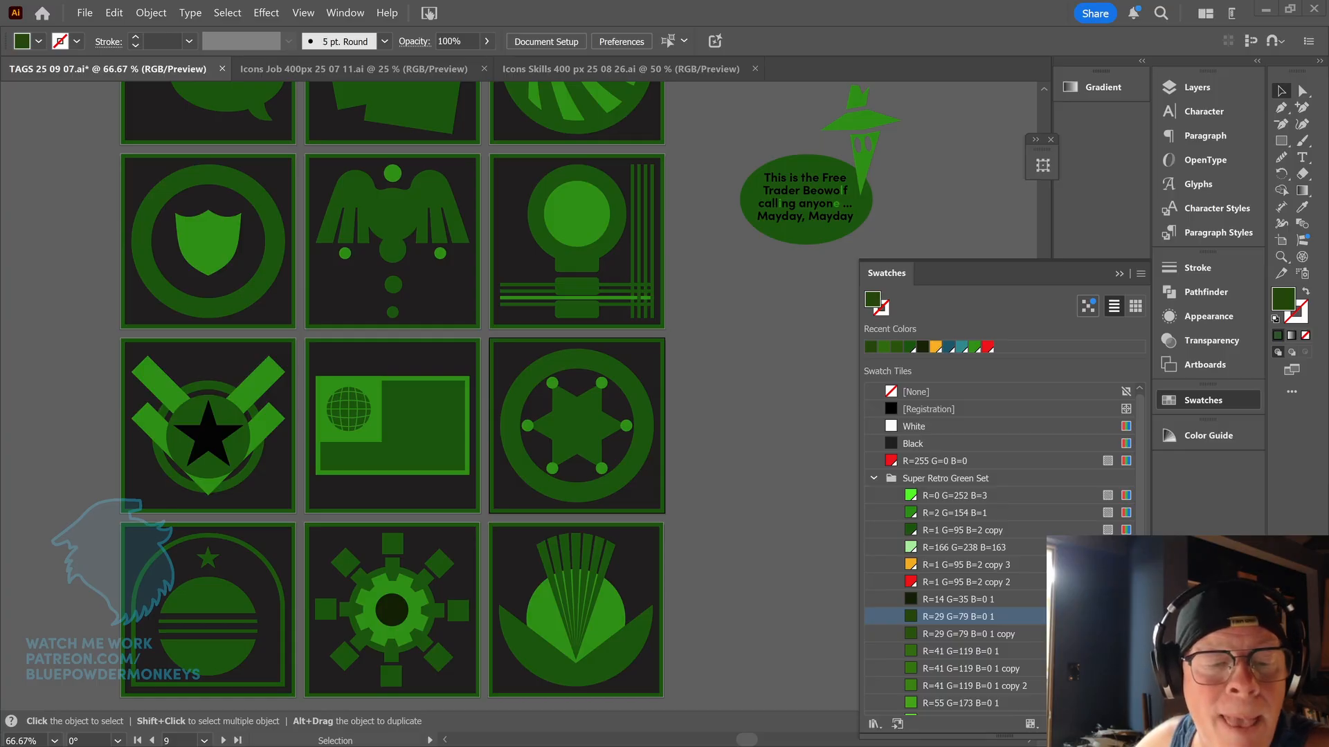
- Try filling the remaining six-pointed star in the ring icon with the R=14 G=35 B=0 1 swatch
{"action": "left_click", "coordinate": [591, 426]}
{"action": "left_click", "coordinate": [945, 599]}
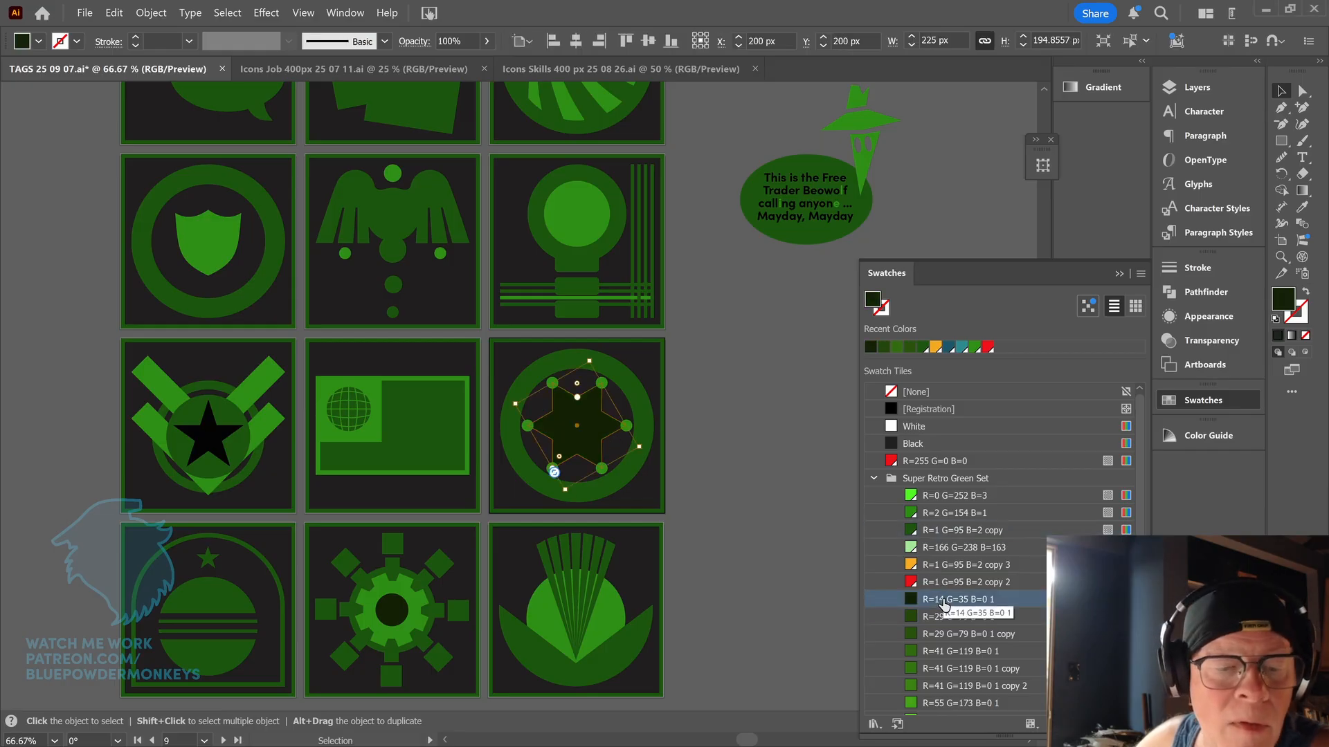
{"action": "left_click", "coordinate": [744, 520]}
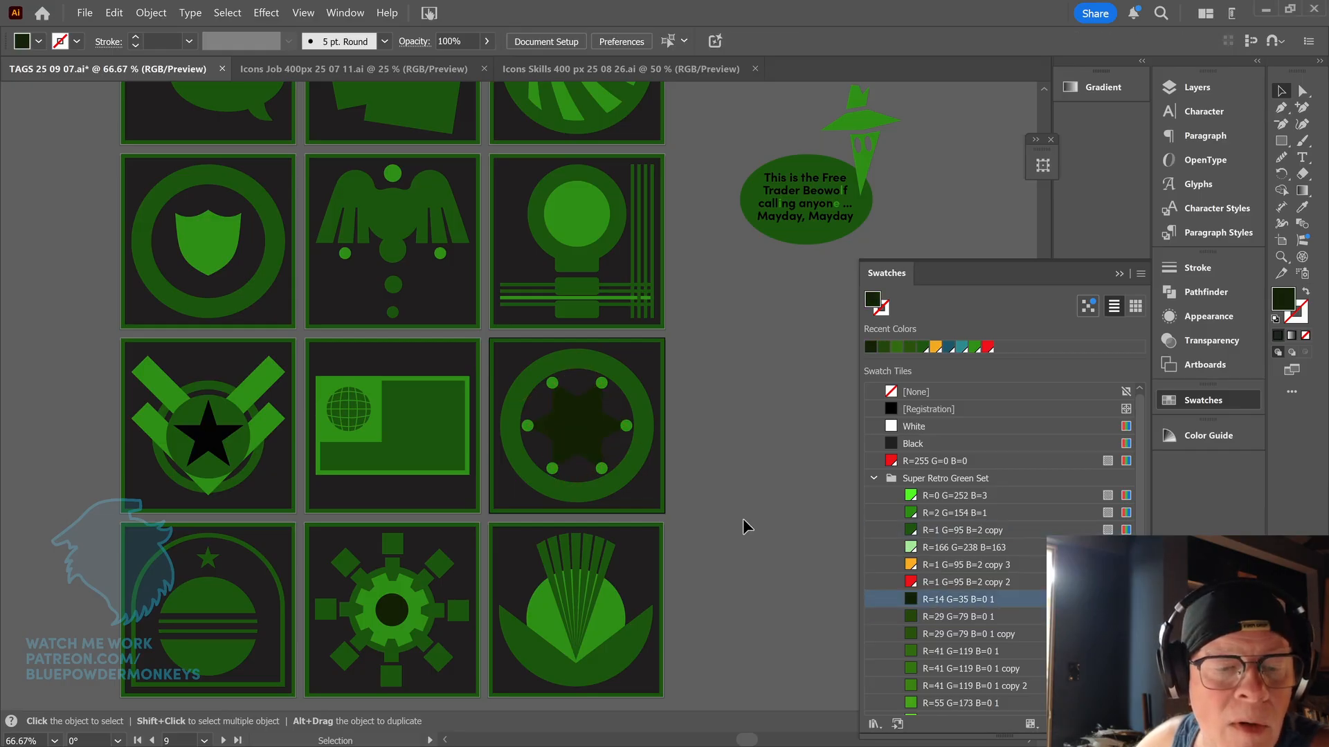
- Fill the ring icon's six-pointed star with the Black swatch
{"action": "left_click", "coordinate": [604, 448]}
{"action": "scroll", "coordinate": [1011, 546], "scroll_direction": "down", "scroll_amount": 2}
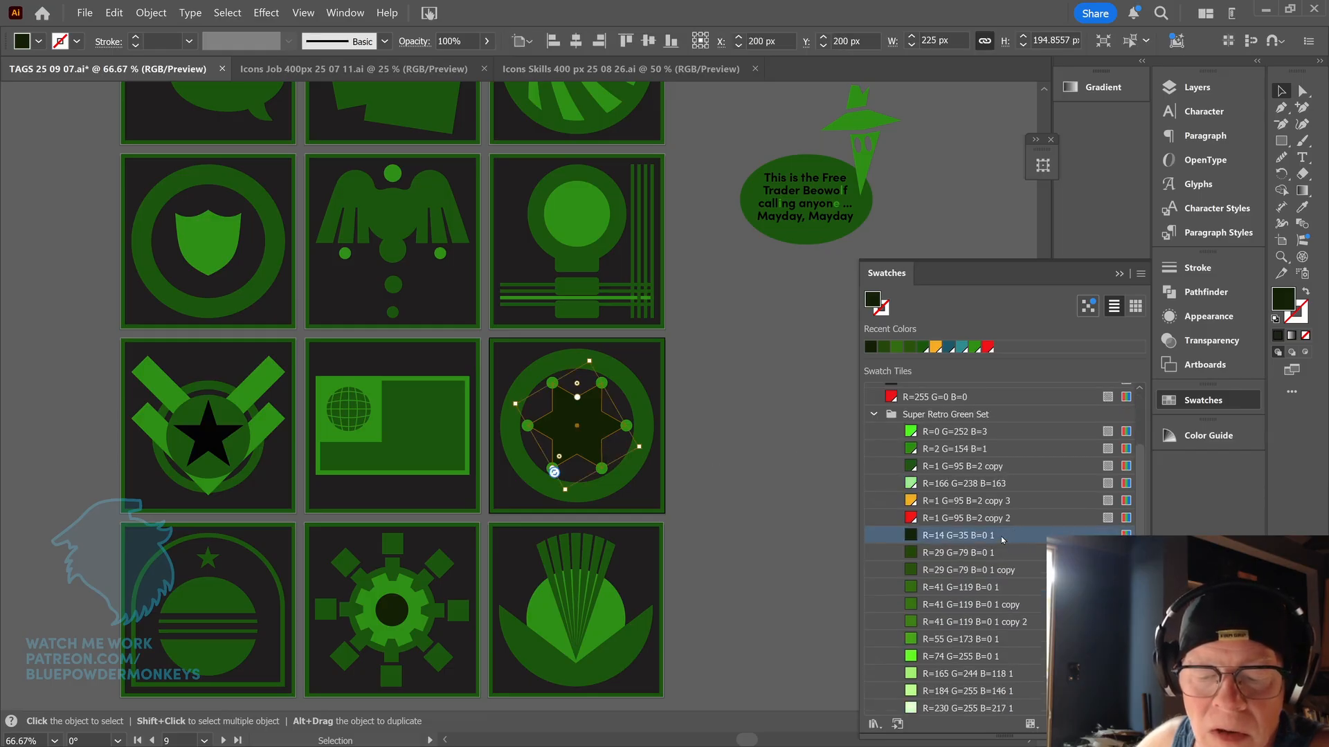
{"action": "scroll", "coordinate": [1002, 539], "scroll_direction": "up", "scroll_amount": 2}
{"action": "left_click", "coordinate": [910, 448]}
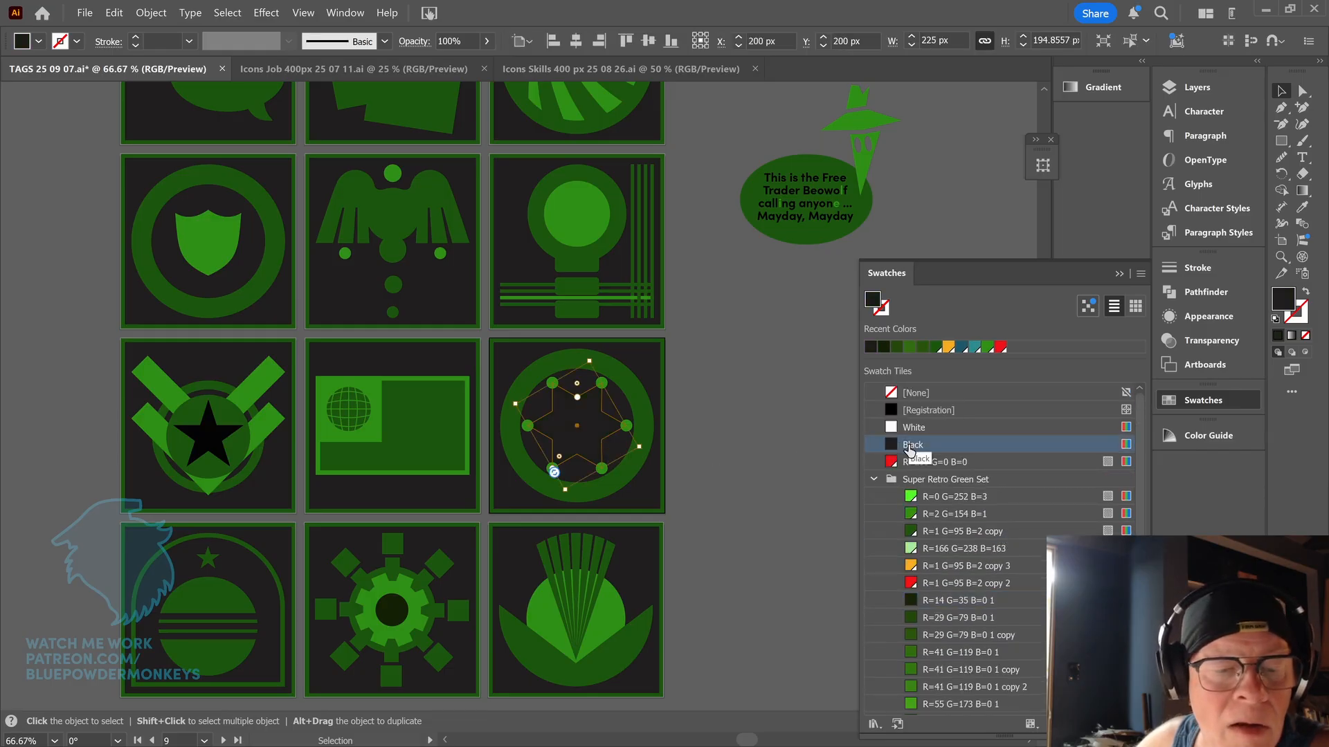
{"action": "left_click", "coordinate": [734, 441]}
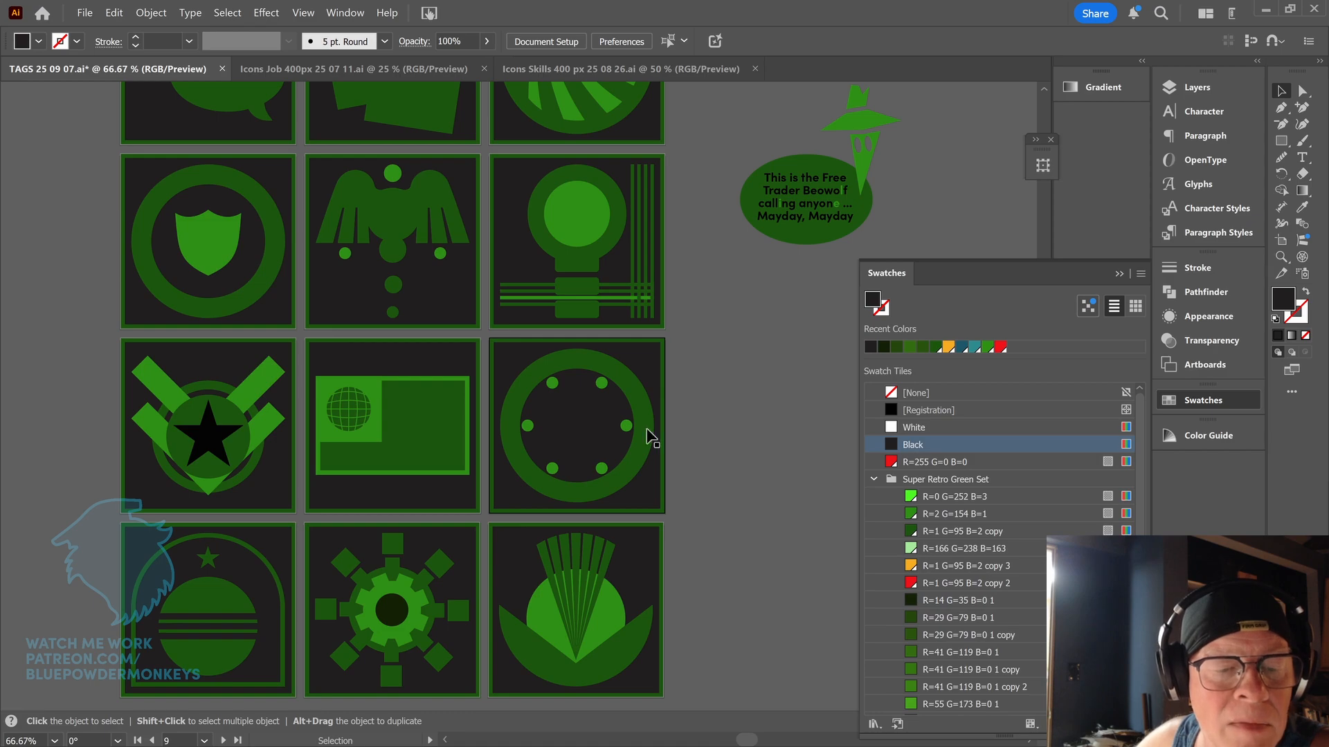
- Give the black six-pointed star a stroke in the R=1 G=95 B=2 copy swatch
{"action": "left_click", "coordinate": [599, 436]}
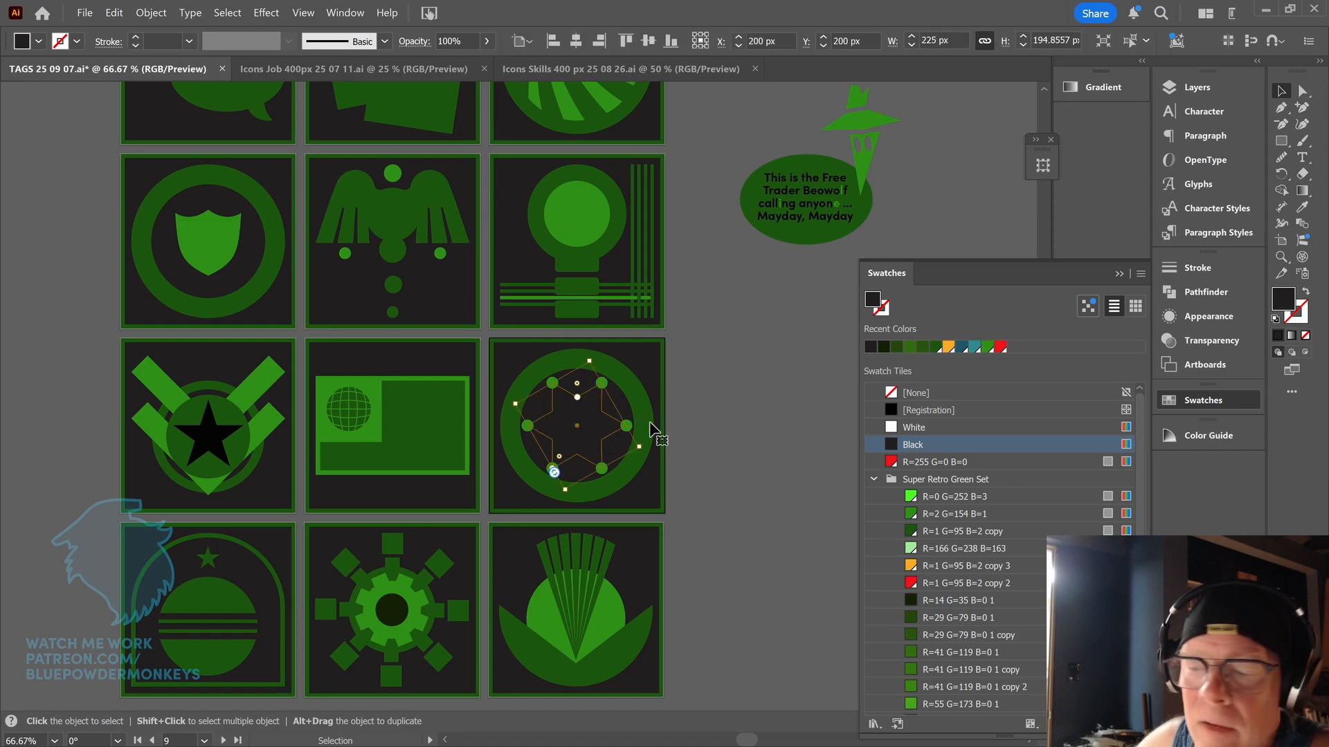
{"action": "left_click", "coordinate": [1297, 319]}
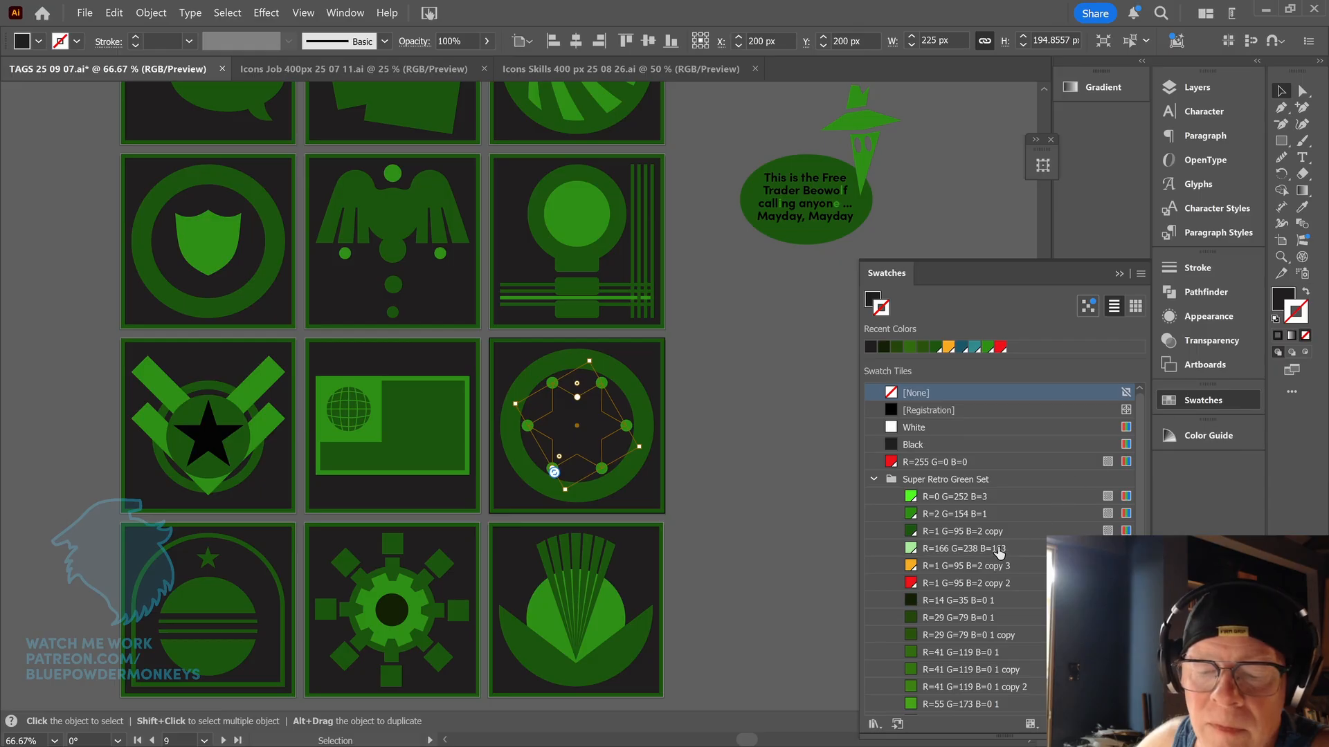
{"action": "left_click", "coordinate": [979, 531]}
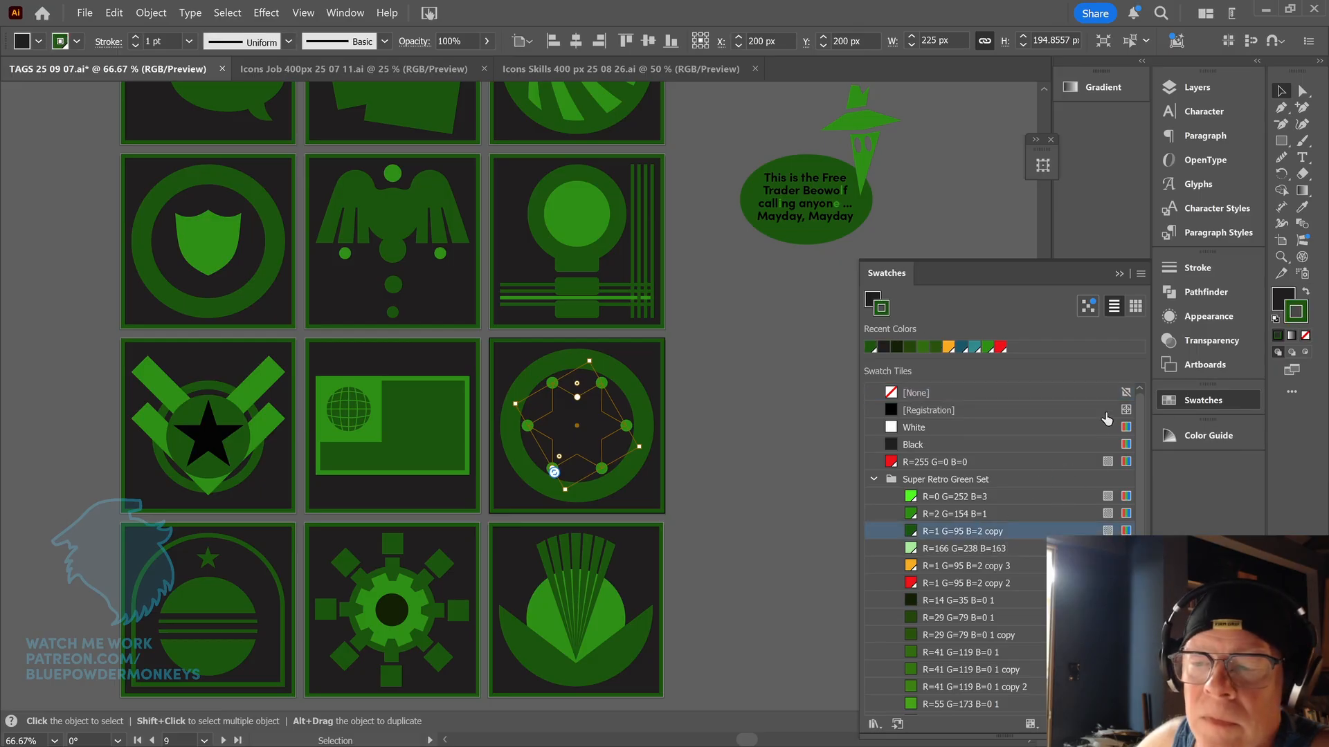
- Set the six-pointed star's stroke weight to 6 pt and deselect it
{"action": "left_click", "coordinate": [1188, 269]}
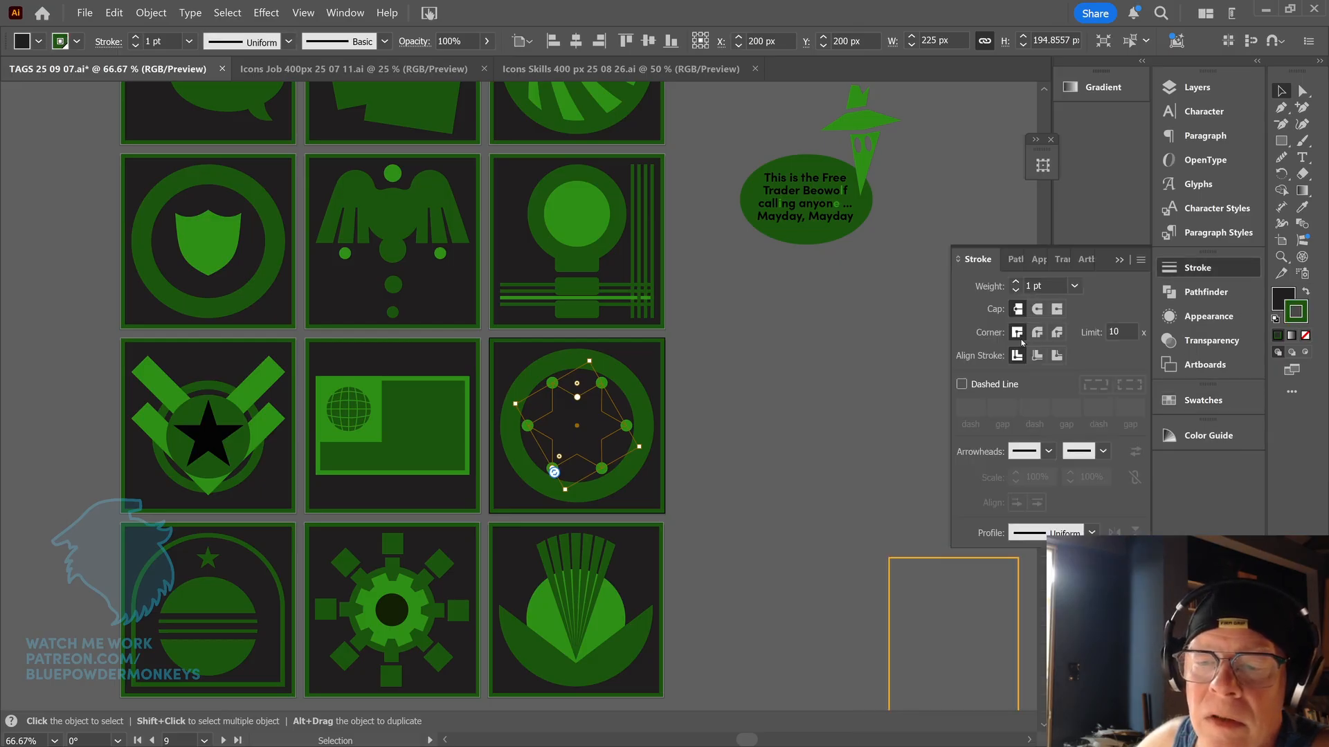
{"action": "left_click", "coordinate": [1015, 283]}
{"action": "left_click", "coordinate": [1015, 283]}
{"action": "left_click", "coordinate": [1015, 284]}
{"action": "left_click", "coordinate": [1015, 284]}
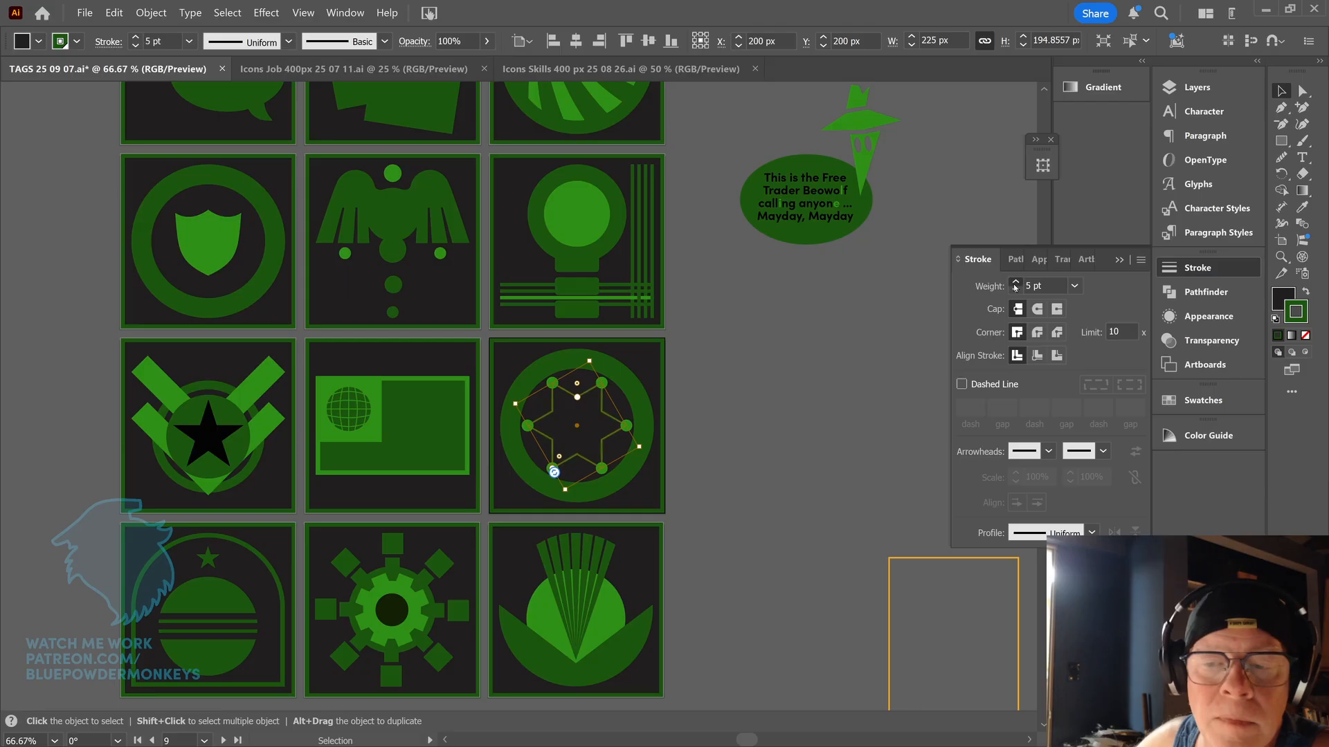
{"action": "left_click", "coordinate": [1015, 284]}
{"action": "left_click", "coordinate": [1015, 283]}
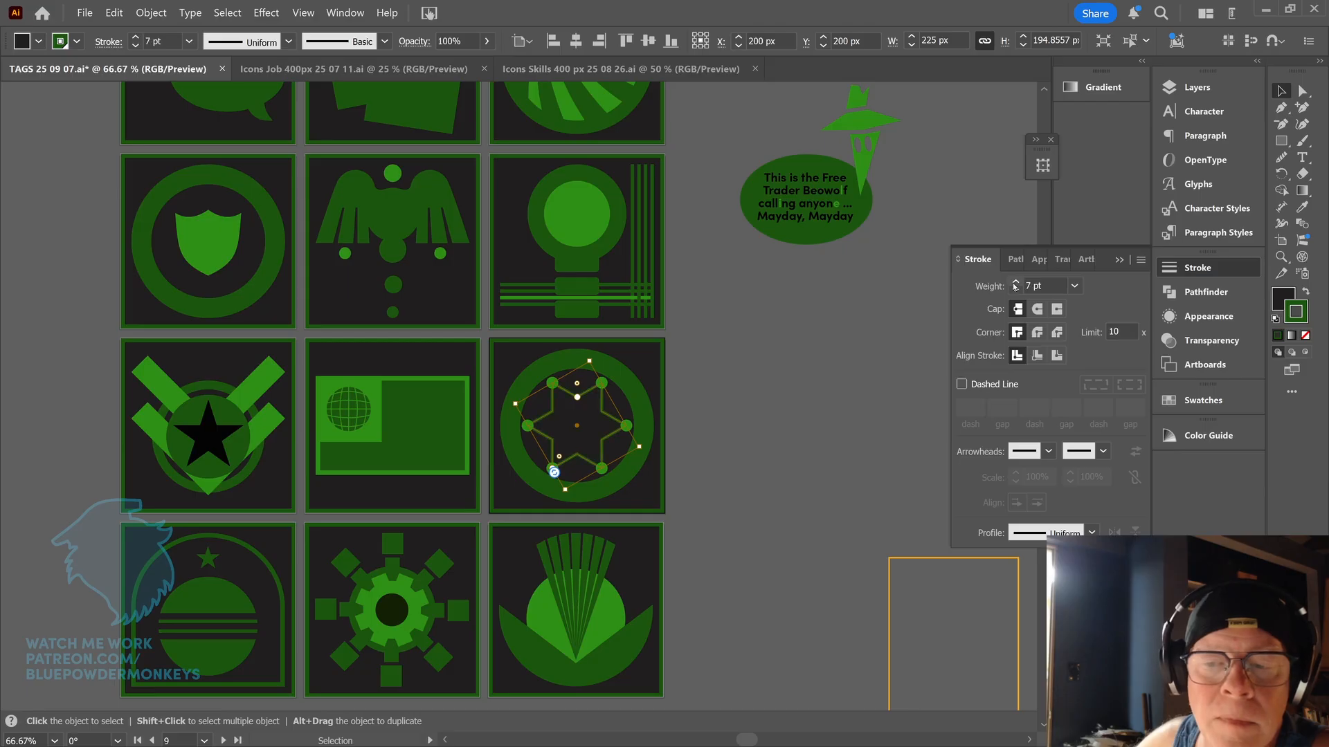
{"action": "left_click", "coordinate": [725, 402]}
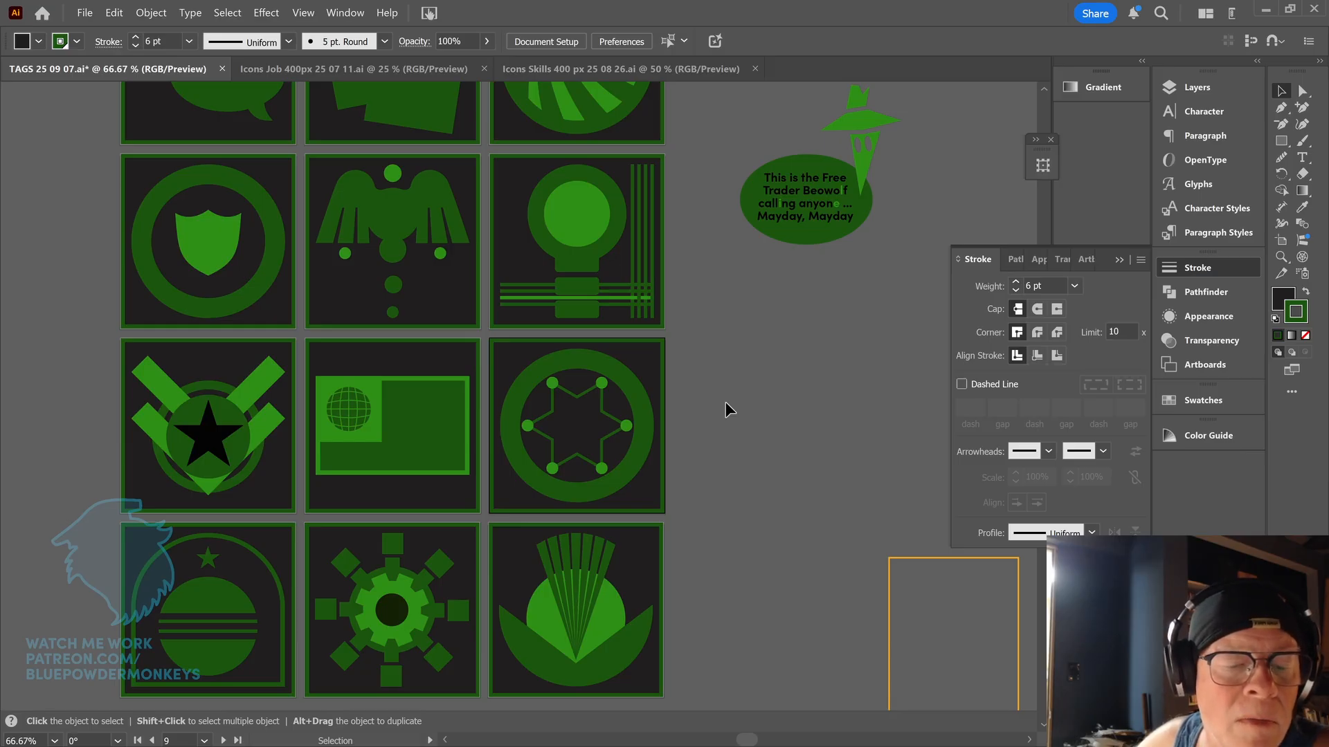
- Bring the whole icon grid into view and save the tags document
{"action": "scroll", "coordinate": [720, 409], "scroll_direction": "down", "scroll_amount": 1}
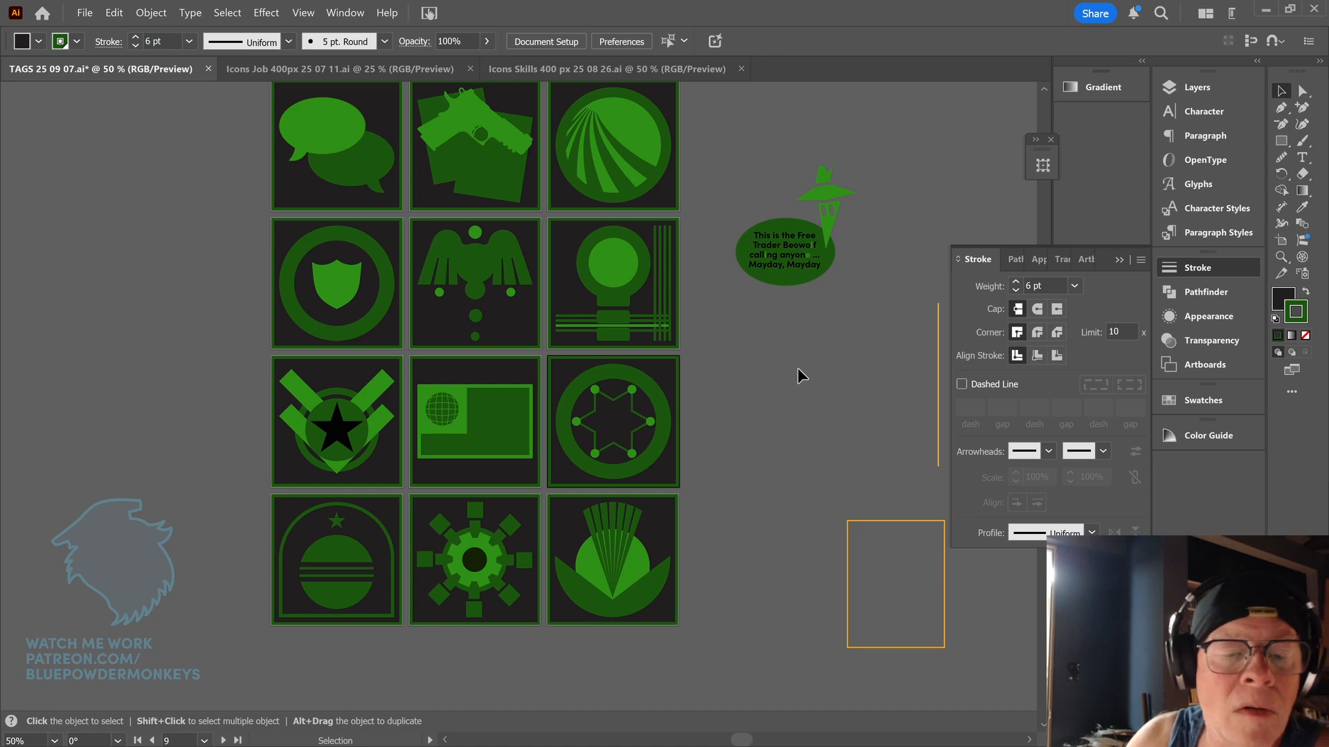
{"action": "key", "text": "space"}
{"action": "left_click_drag", "start_coordinate": [795, 362], "coordinate": [782, 411]}
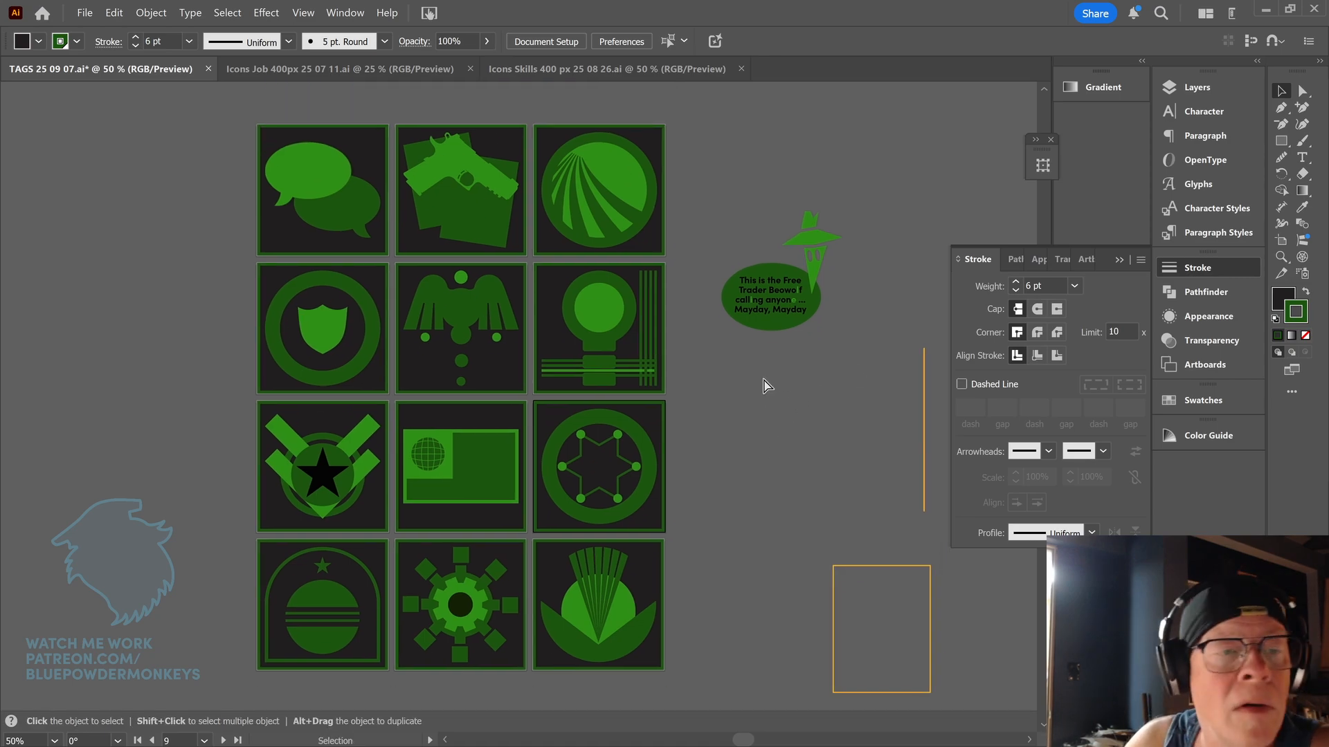
{"action": "key", "text": "ctrl+s"}
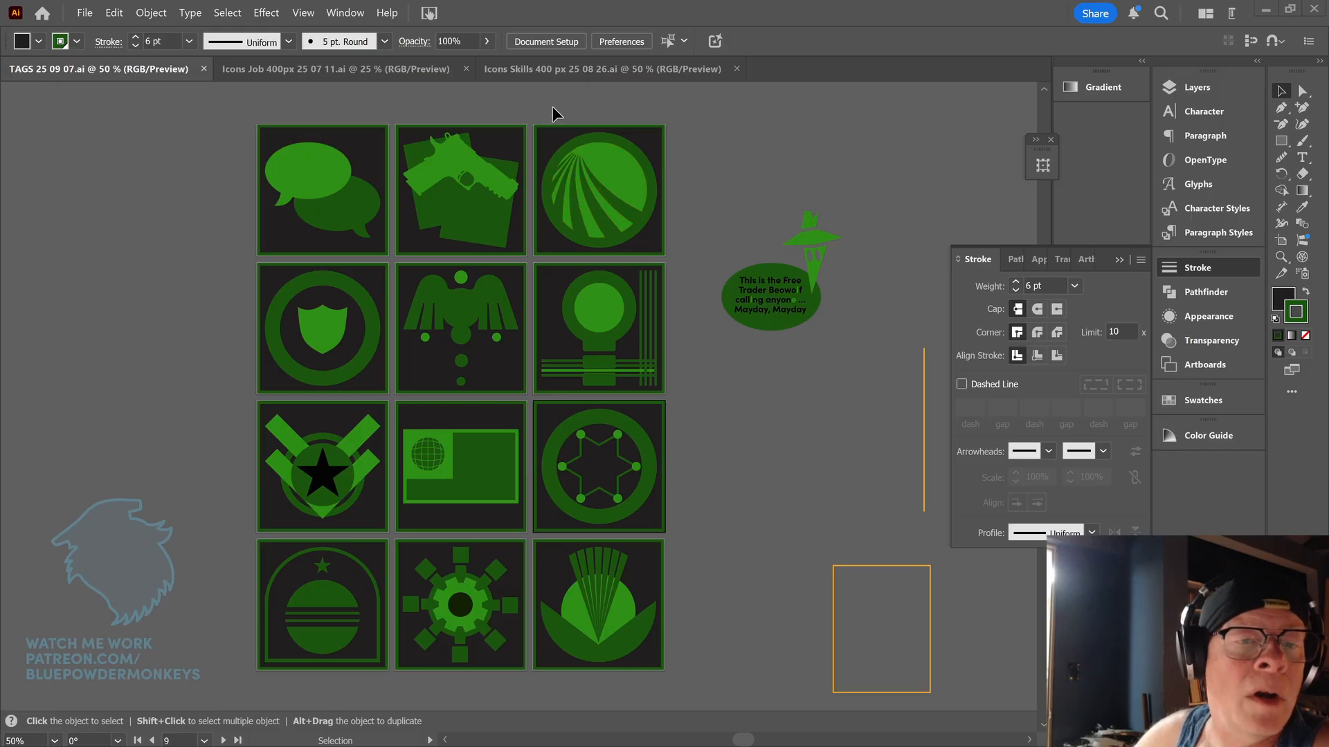
- Switch to the Icons Skills 400 px 25 08 26 document and lock and hide its visible Science layer
{"action": "left_click", "coordinate": [541, 69]}
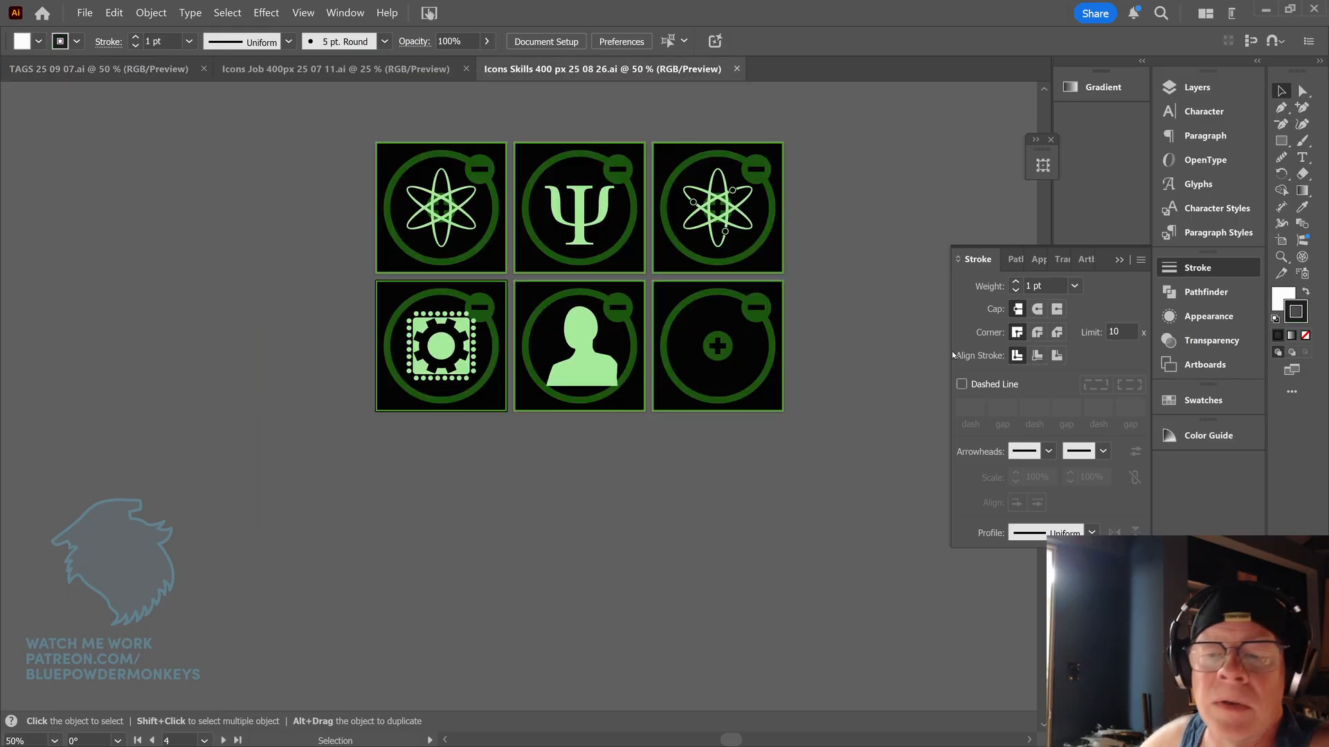
{"action": "left_click", "coordinate": [1191, 268]}
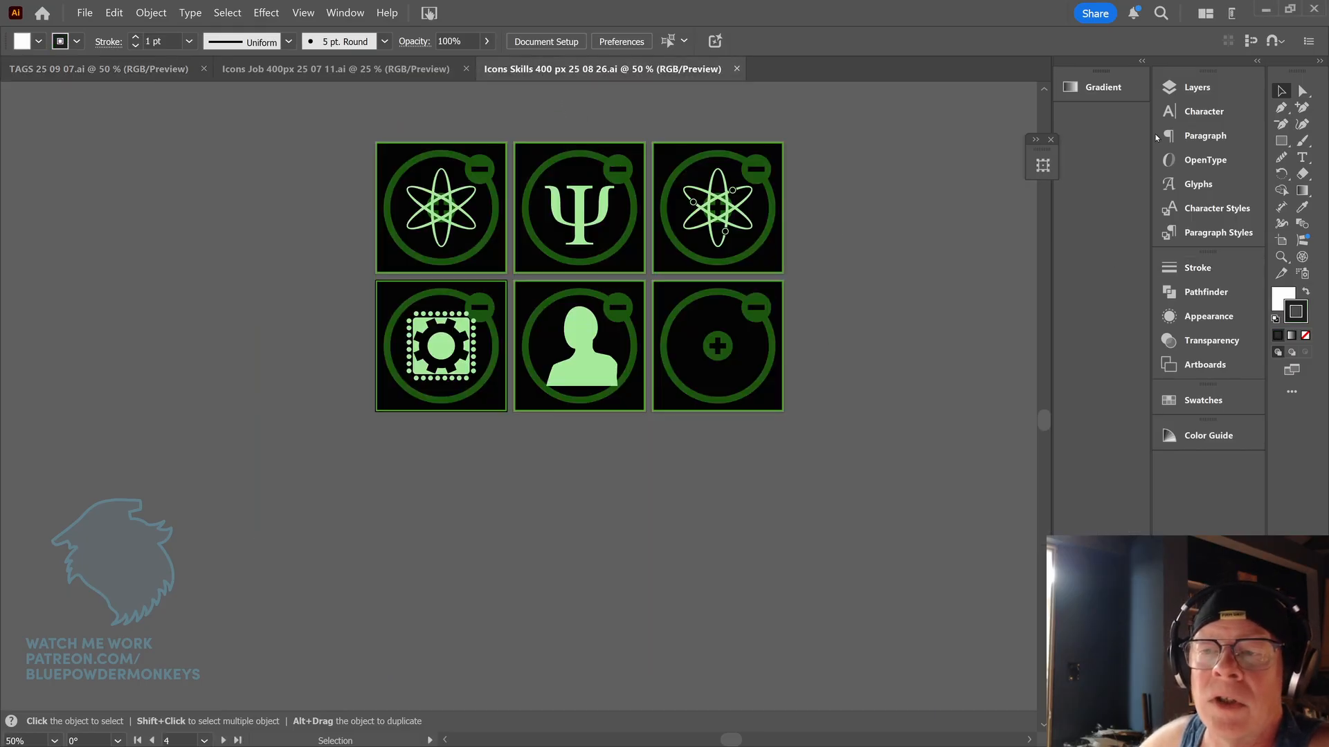
{"action": "left_click", "coordinate": [1193, 90]}
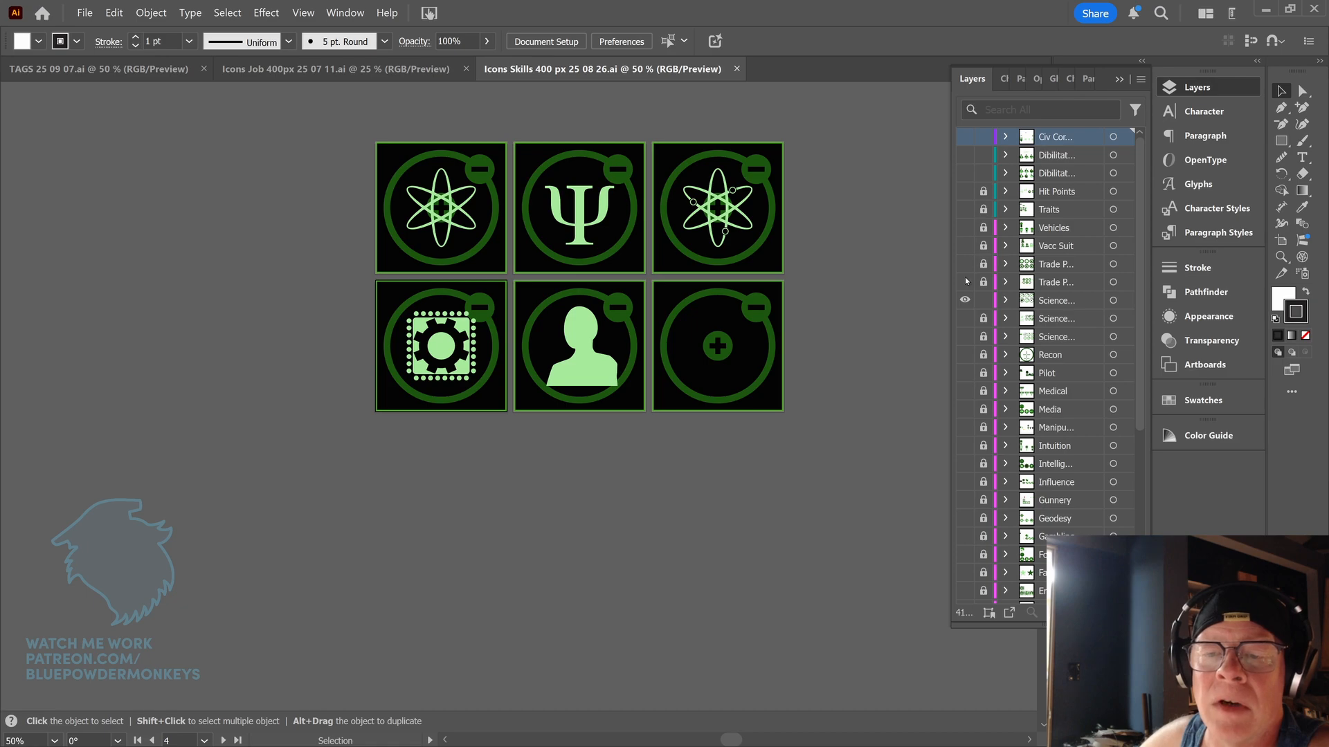
{"action": "left_click", "coordinate": [983, 300]}
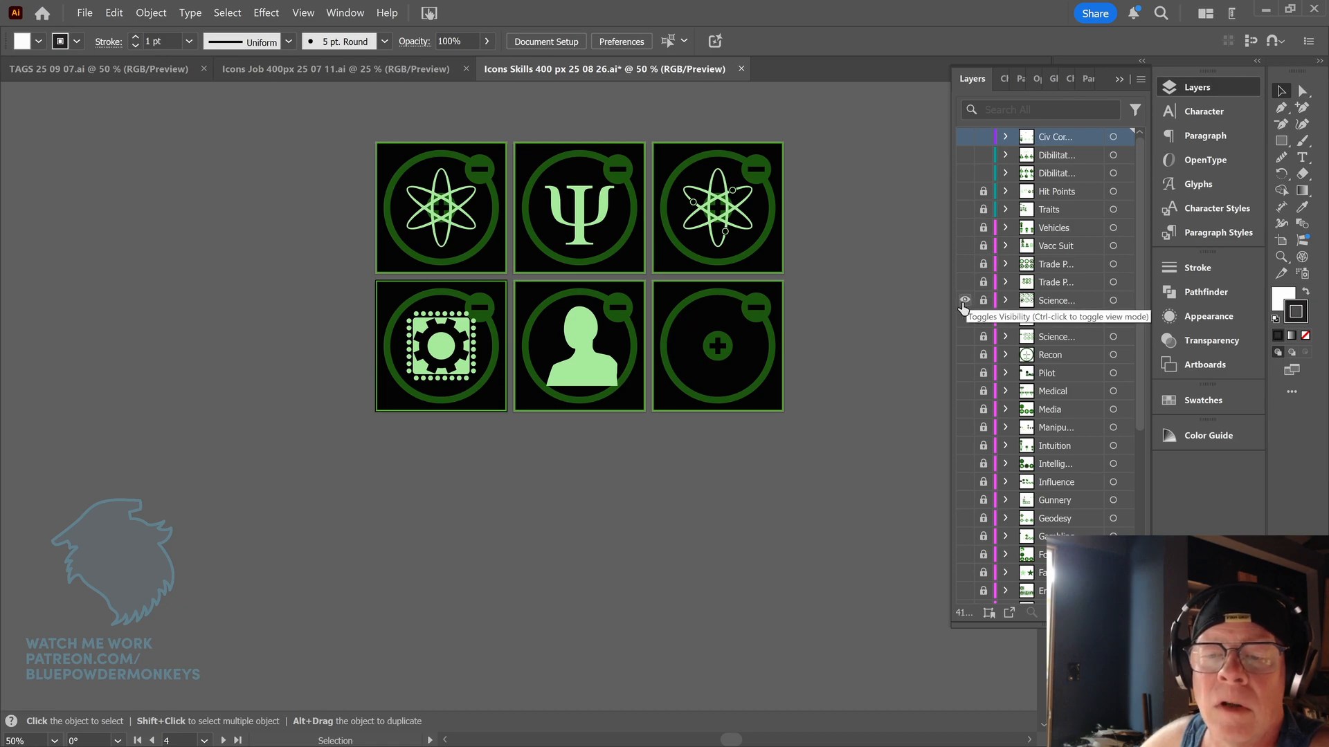
{"action": "left_click", "coordinate": [964, 300]}
- Examine the icons on the other Science layers and the Recon and Pilot layers by showing and hiding each in turn
{"action": "left_click", "coordinate": [964, 318]}
{"action": "left_click", "coordinate": [964, 318]}
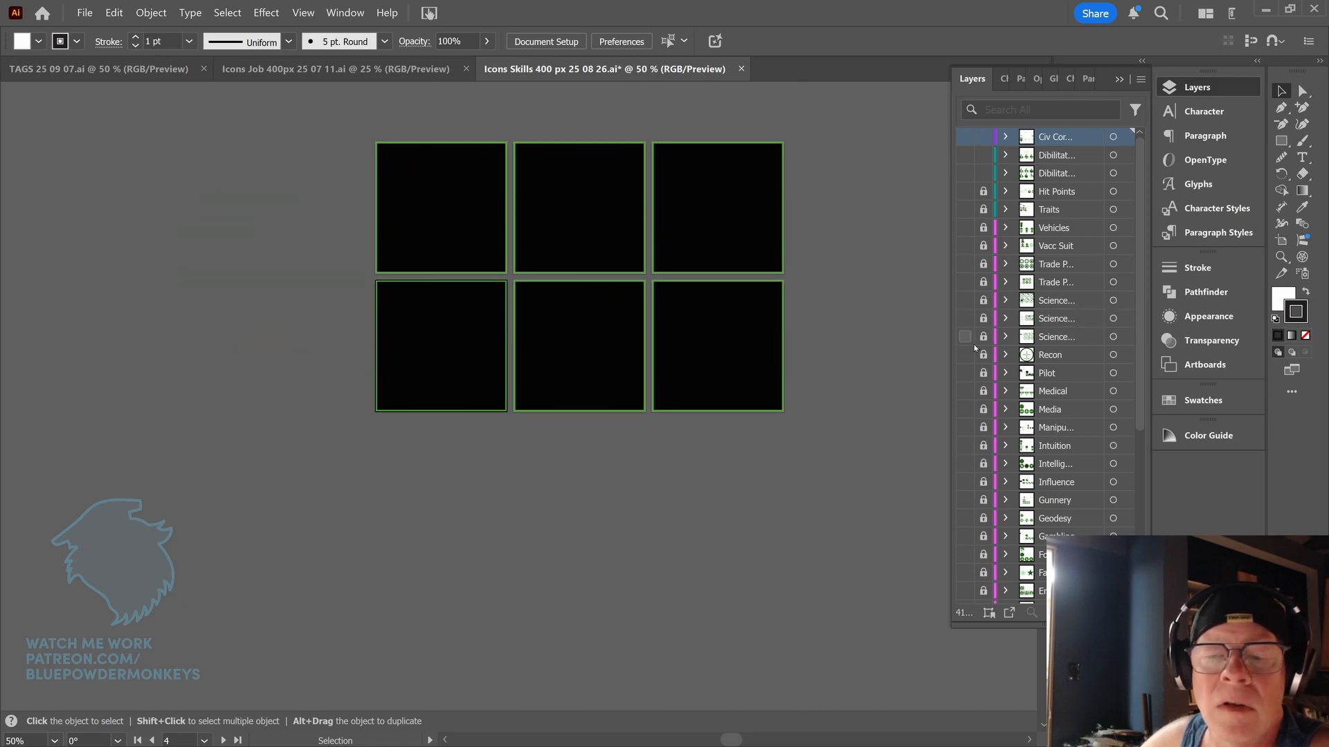
{"action": "left_click", "coordinate": [964, 336]}
{"action": "left_click", "coordinate": [964, 336]}
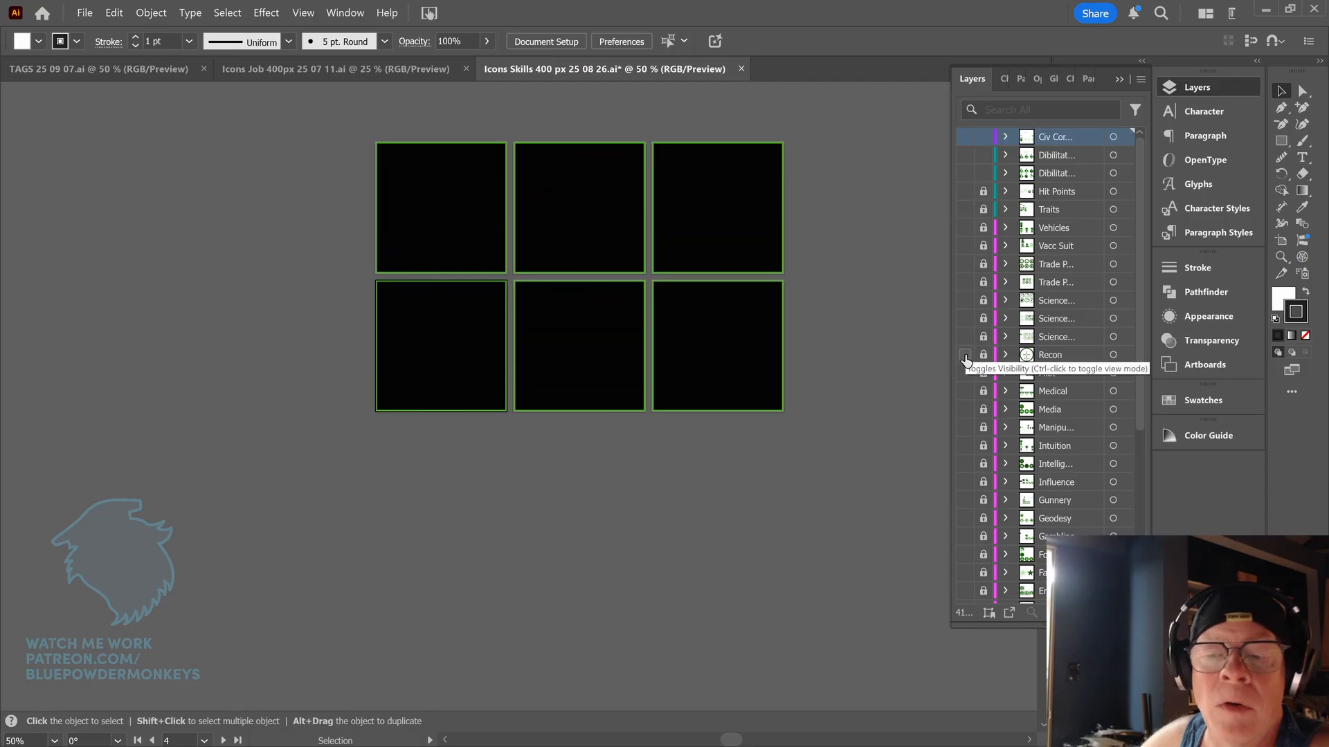
{"action": "left_click", "coordinate": [964, 354]}
{"action": "left_click", "coordinate": [964, 354]}
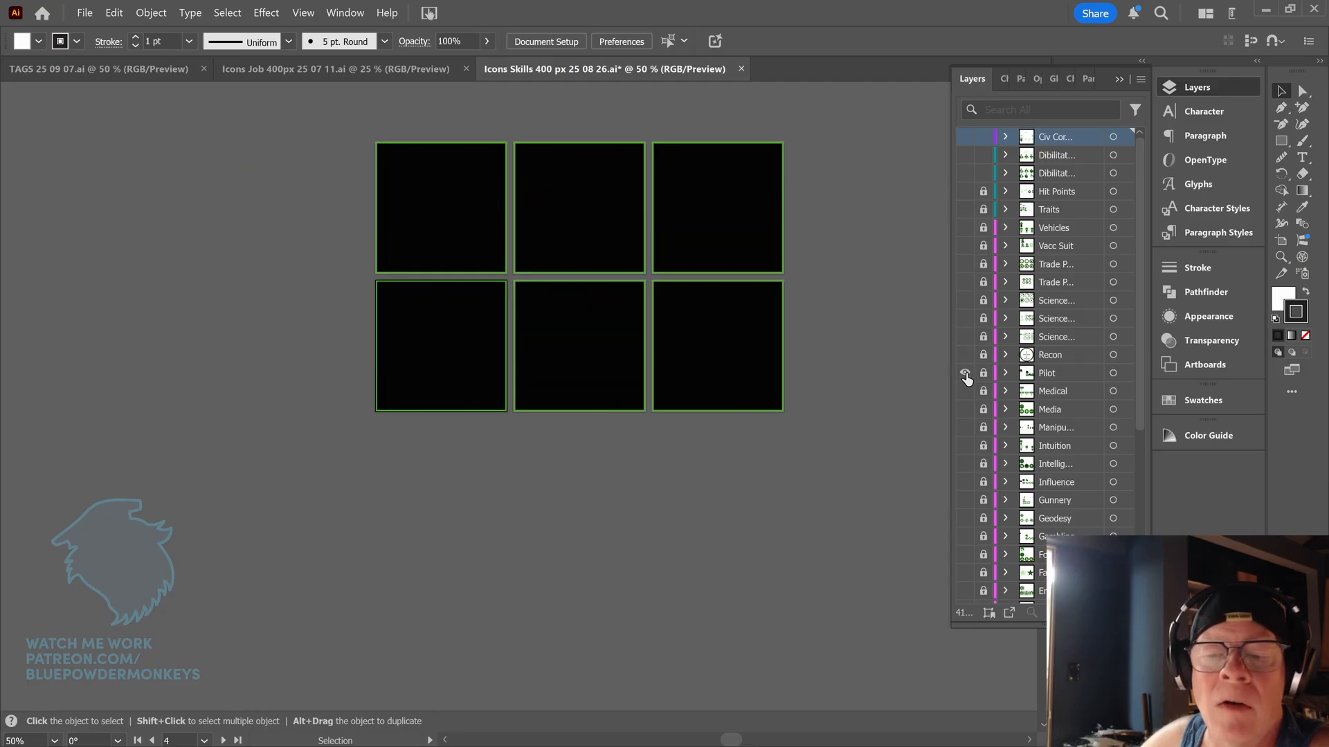
{"action": "left_click", "coordinate": [964, 373]}
{"action": "left_click", "coordinate": [964, 354]}
{"action": "left_click", "coordinate": [964, 373]}
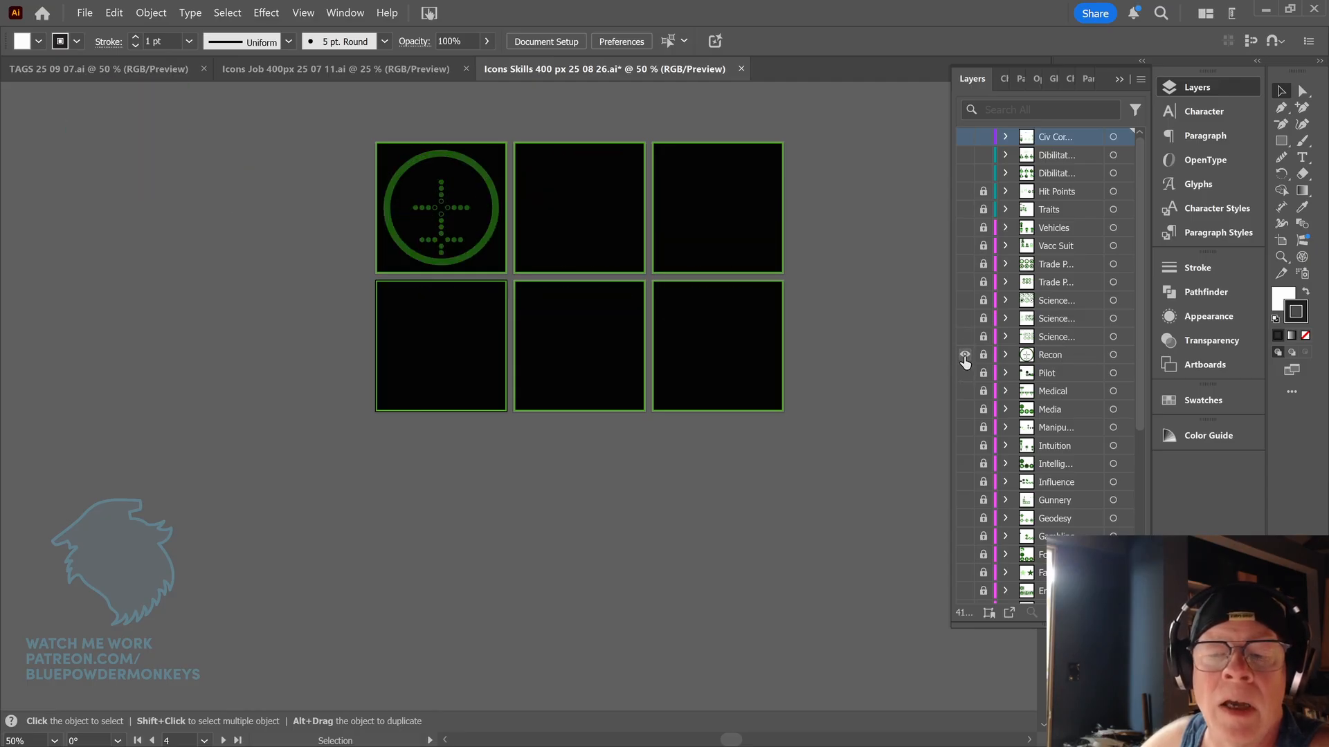
{"action": "left_click", "coordinate": [963, 354]}
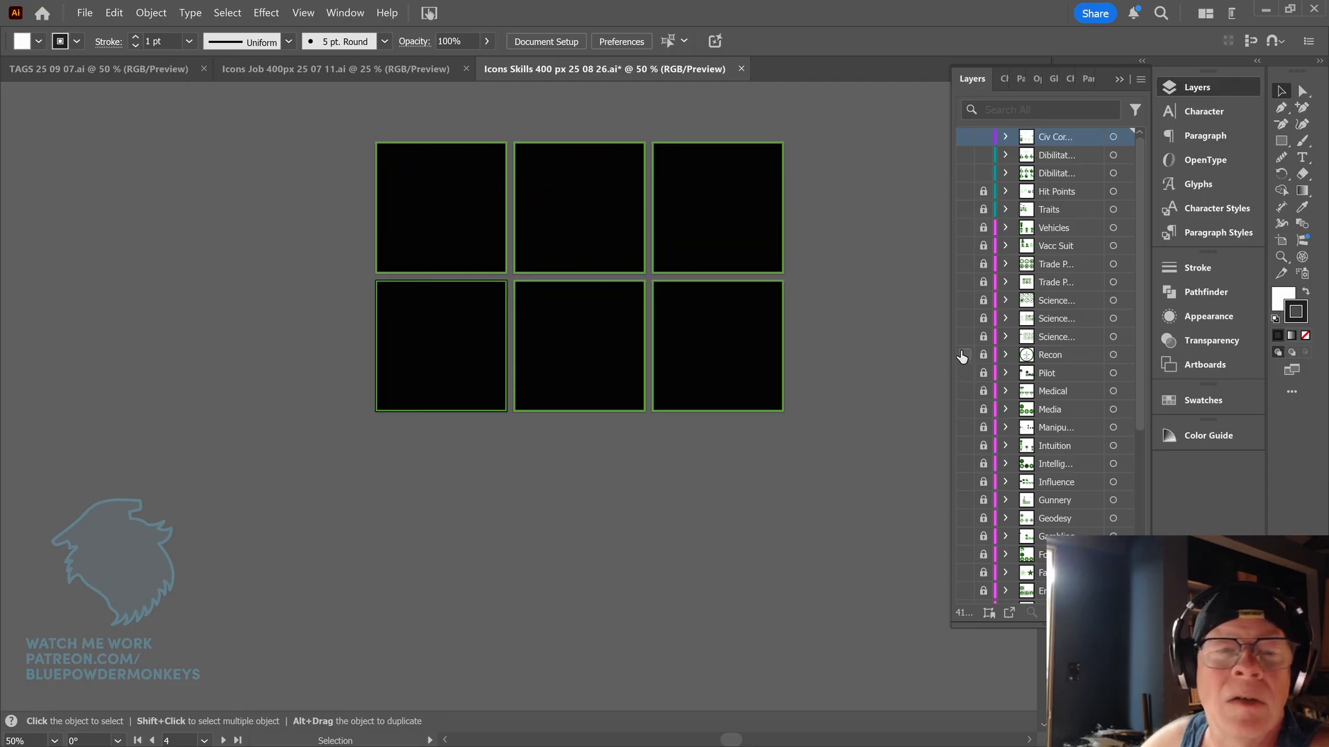
- Return to the TAGS 25 09 07 document and collapse the Careers layer
{"action": "left_click", "coordinate": [81, 70]}
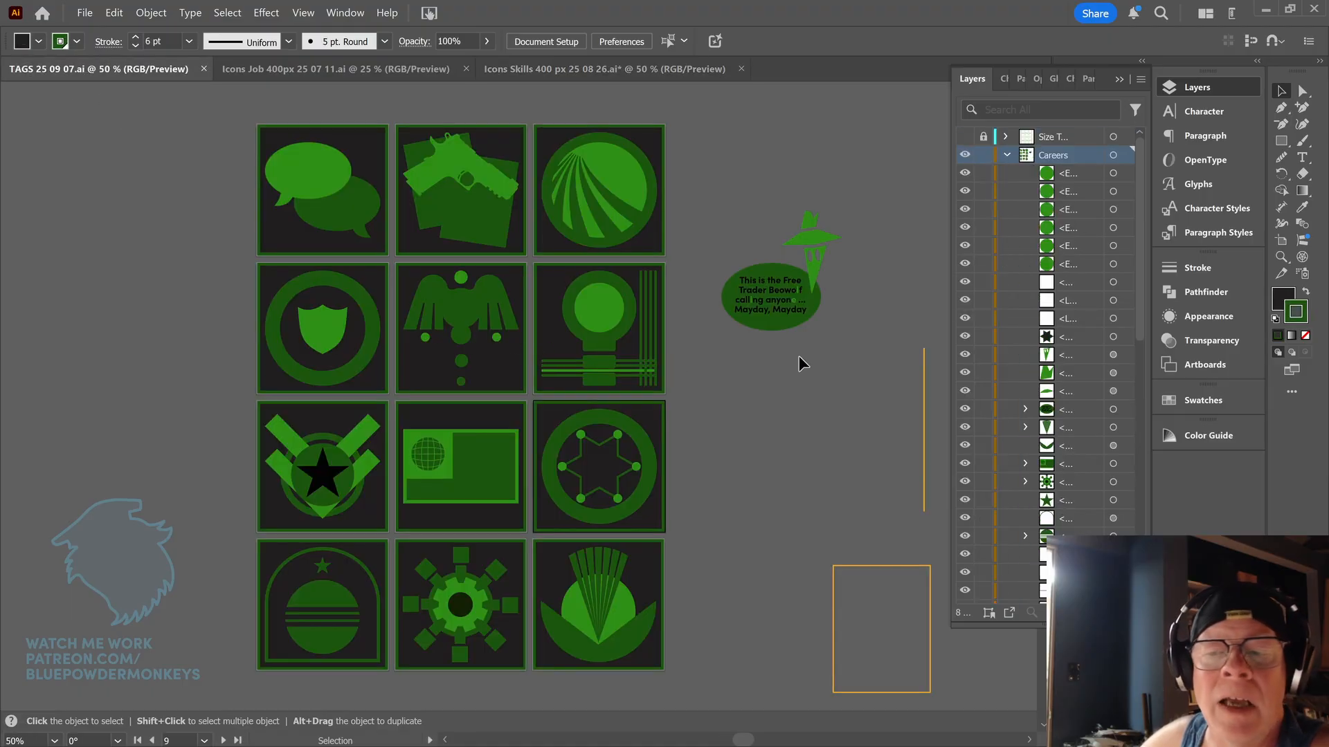
{"action": "left_click", "coordinate": [1008, 156]}
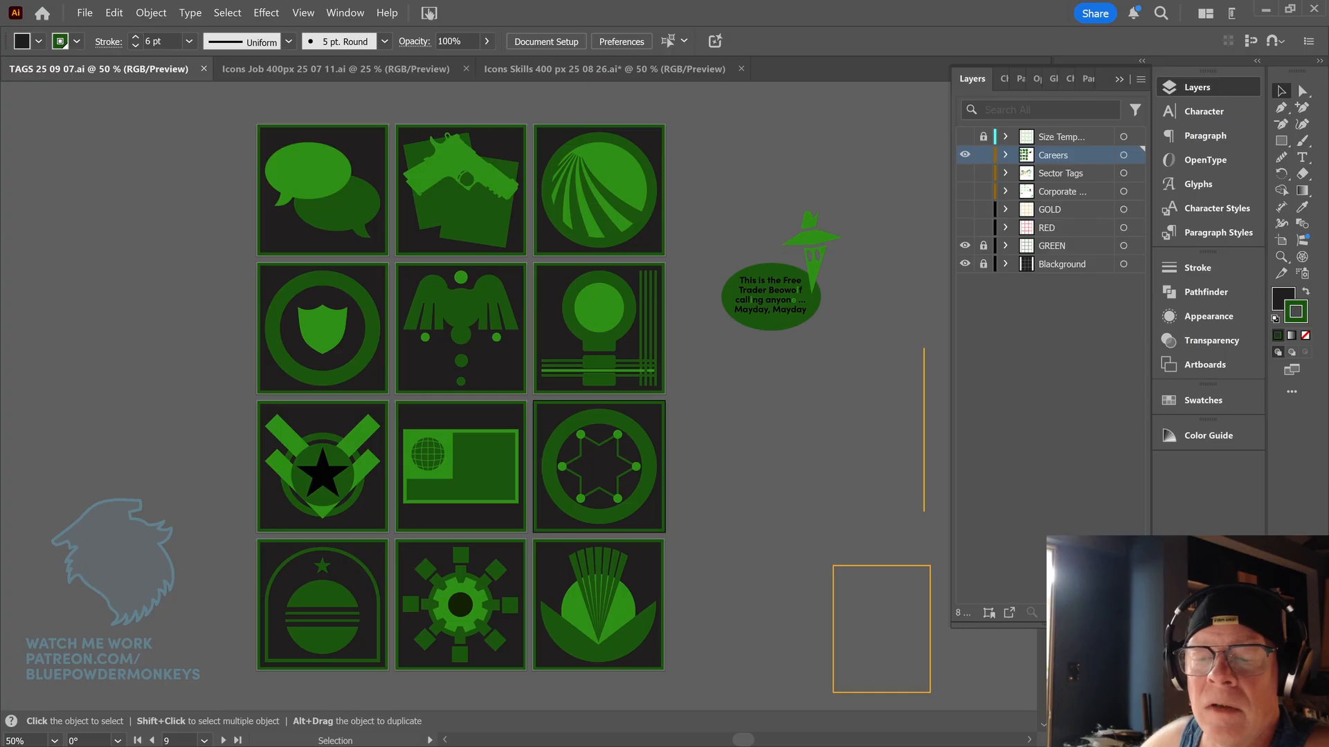
- Try adding an empty layer above Careers and duplicating the Careers layer, undoing each attempt
{"action": "key", "text": "ctrl+l"}
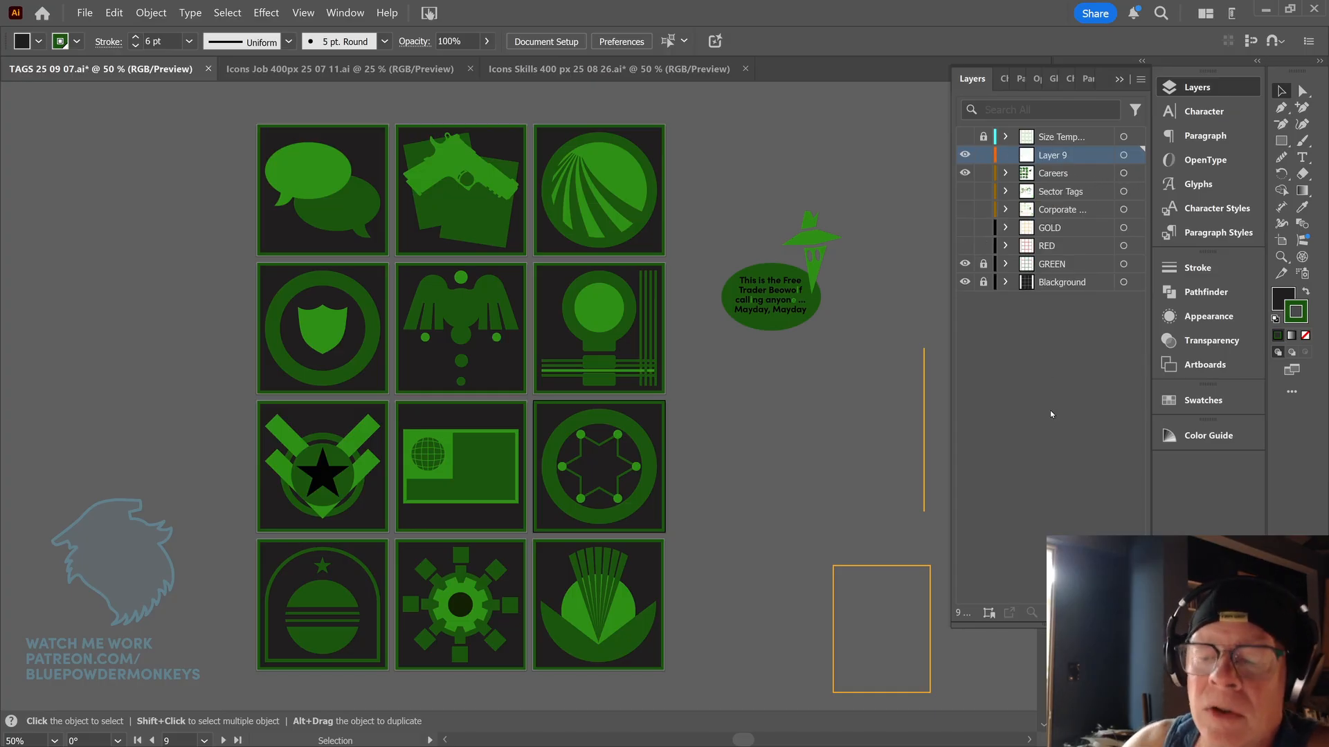
{"action": "key", "text": "ctrl+z"}
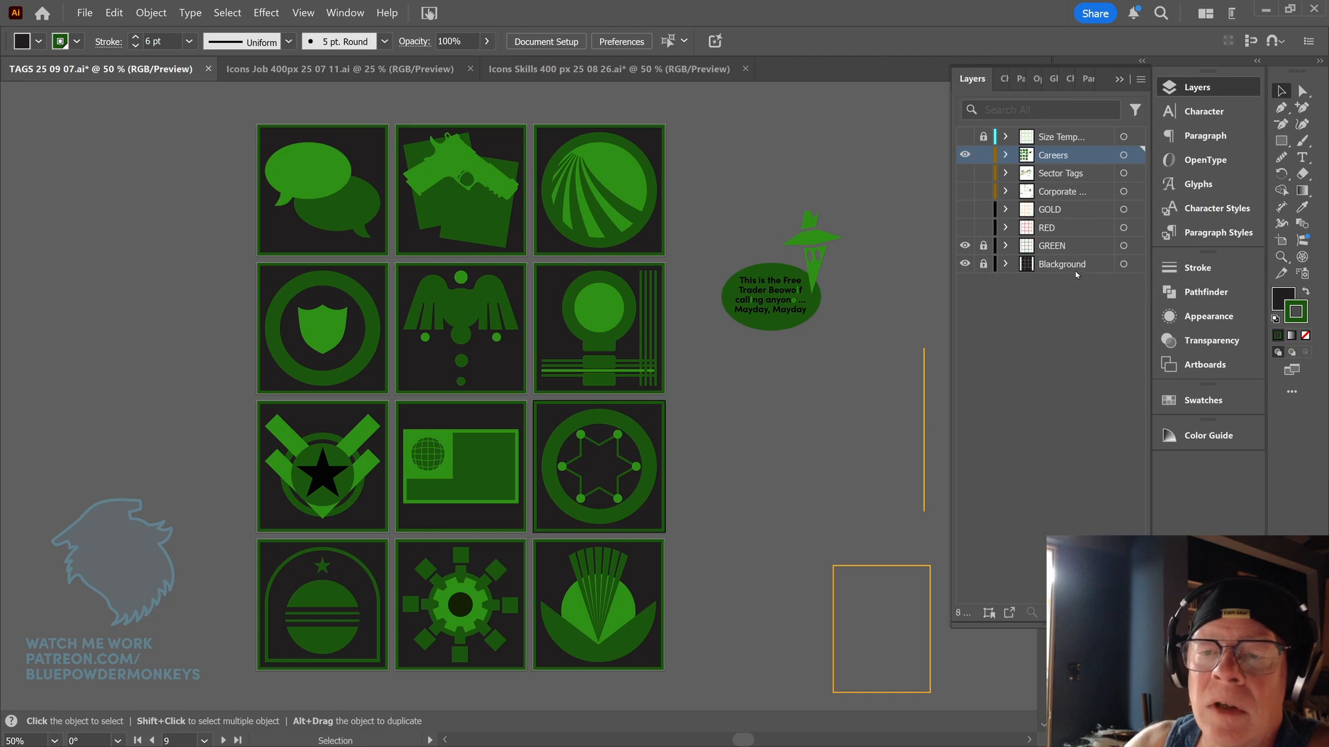
{"action": "left_click_drag", "start_coordinate": [1098, 157], "coordinate": [1100, 613]}
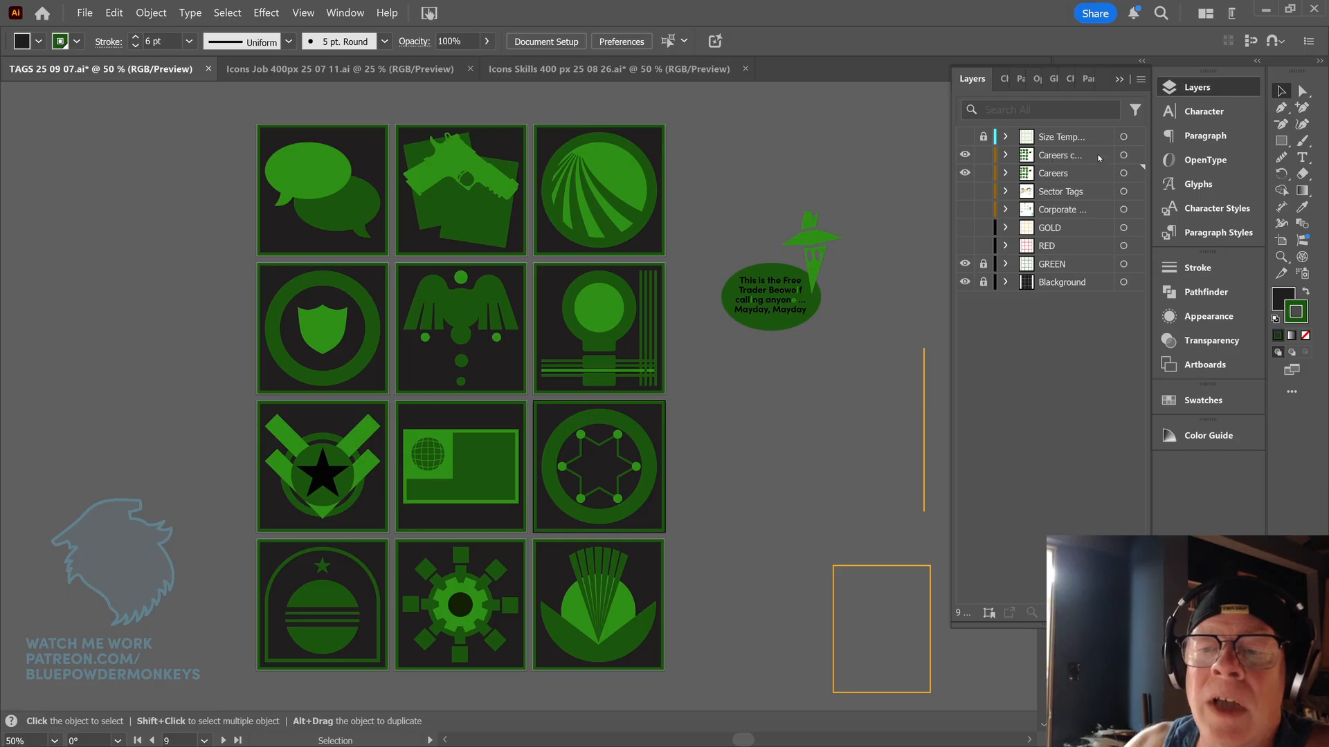
{"action": "key", "text": "ctrl+z"}
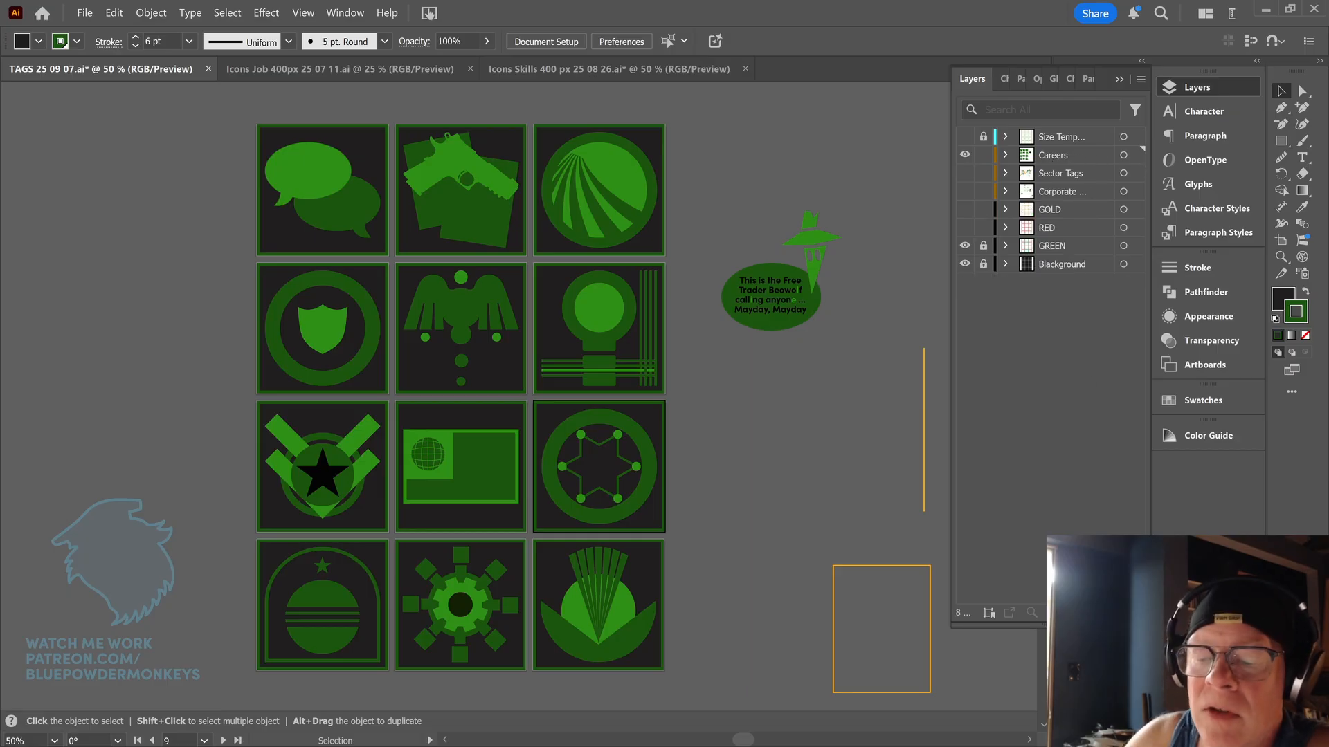
- Add a new layer above Careers and name it Tag List 01
{"action": "left_click", "coordinate": [1099, 613]}
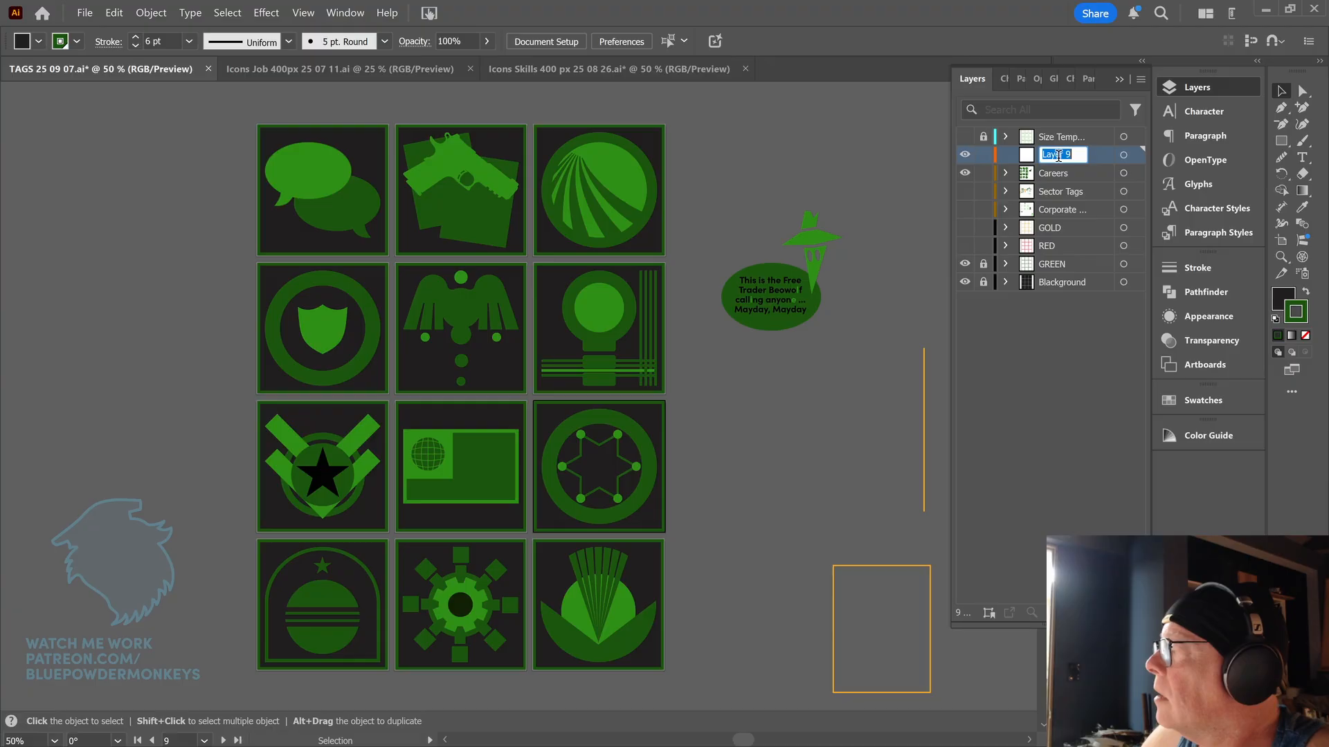
{"action": "type", "text": "Tag"}
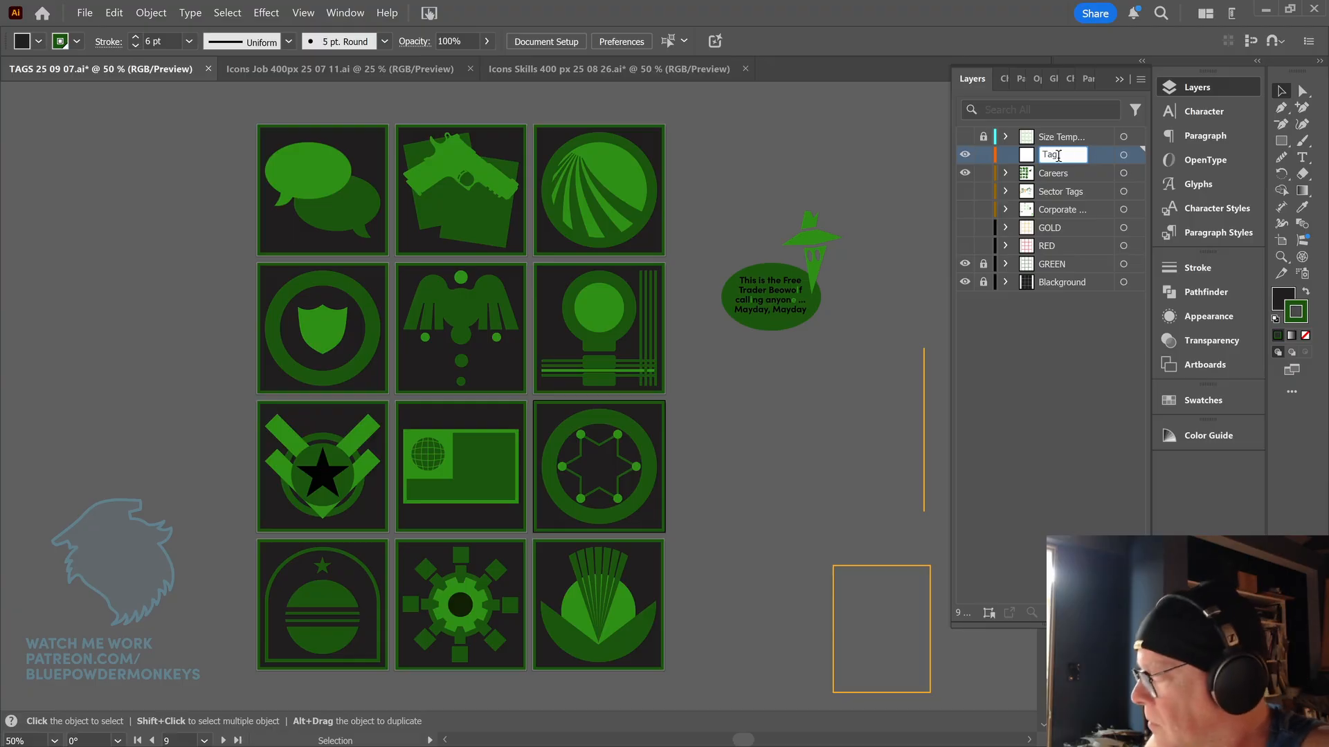
{"action": "type", "text": " List 0"}
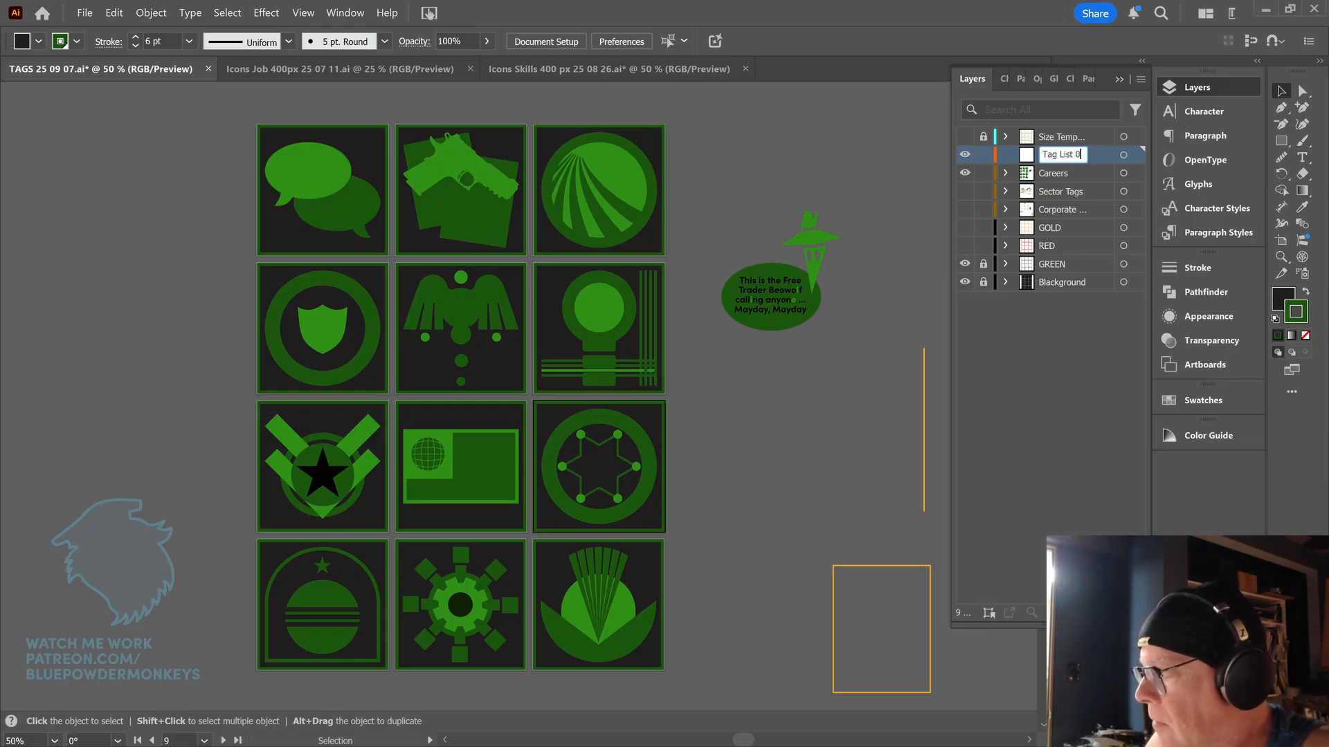
{"action": "type", "text": "1"}
{"action": "key", "text": "Return"}
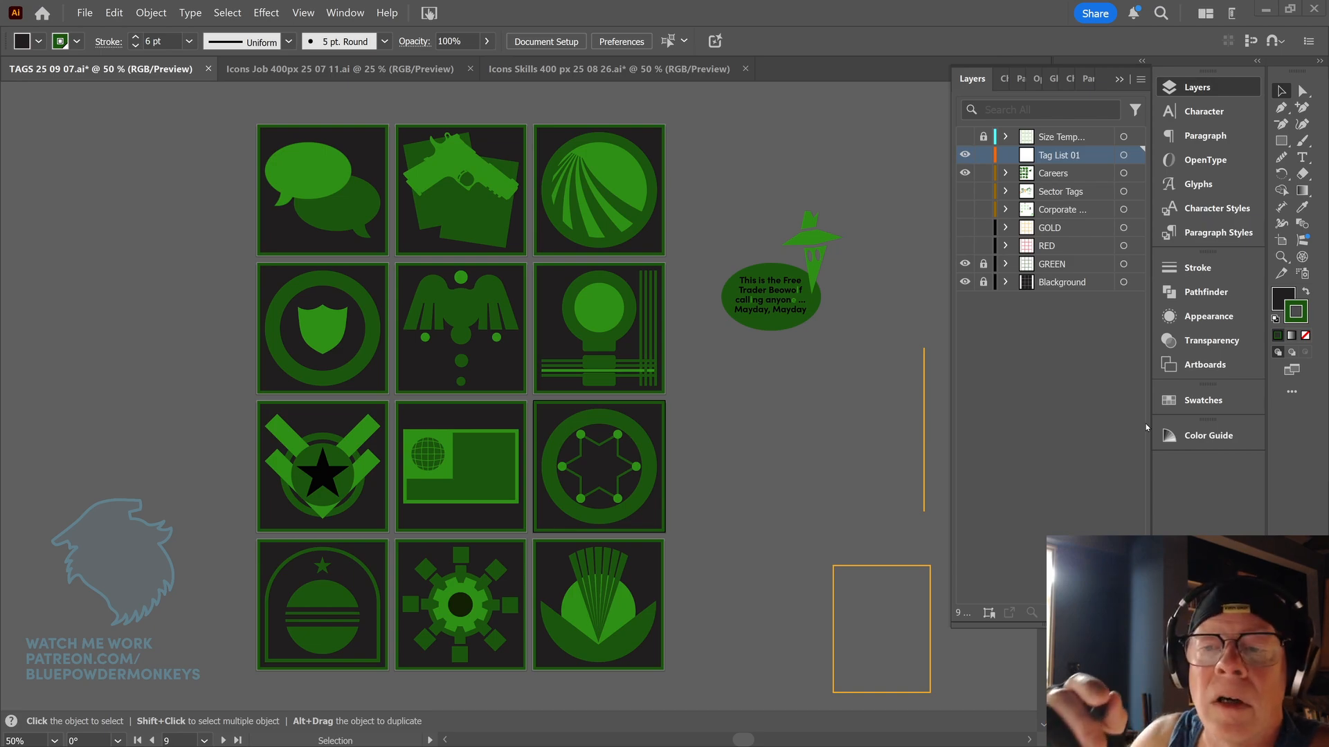
- Set the Tag List 01 layer's color to Ochre
{"action": "double_click", "coordinate": [1096, 159]}
{"action": "left_click", "coordinate": [693, 338]}
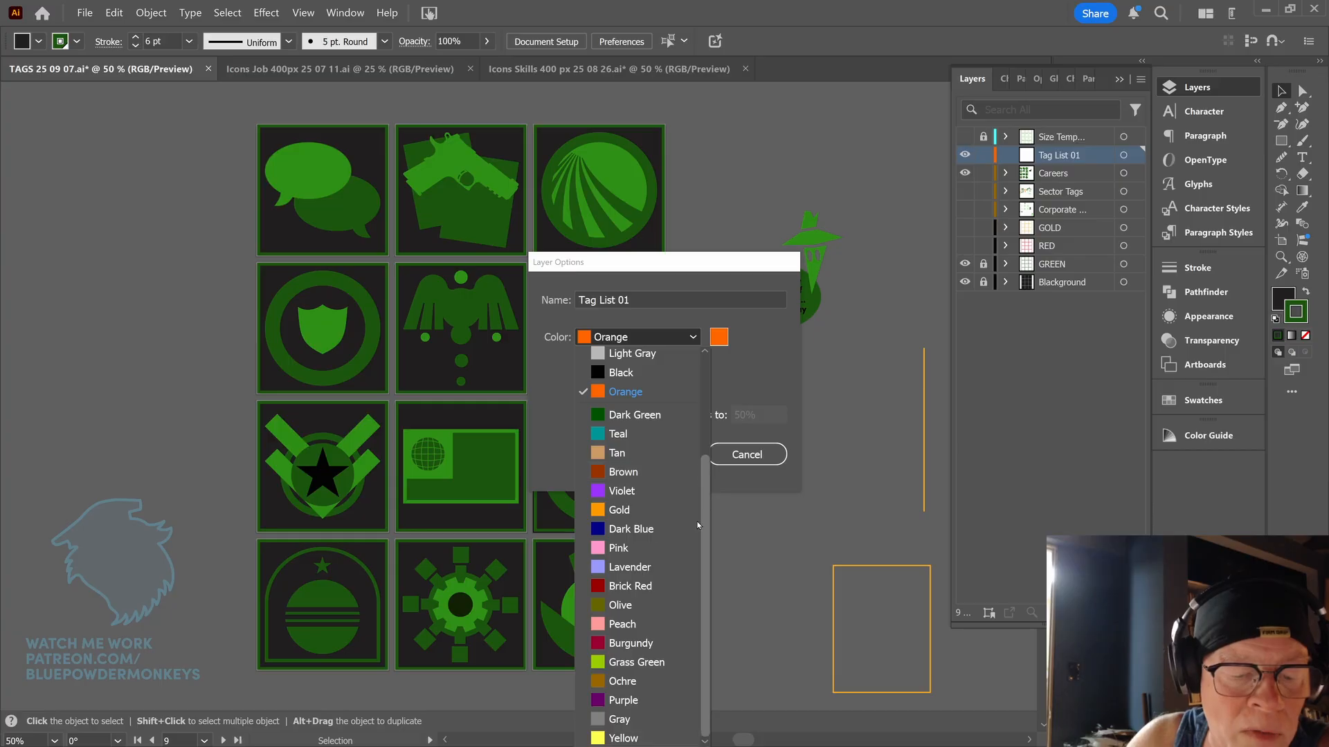
{"action": "left_click", "coordinate": [651, 681]}
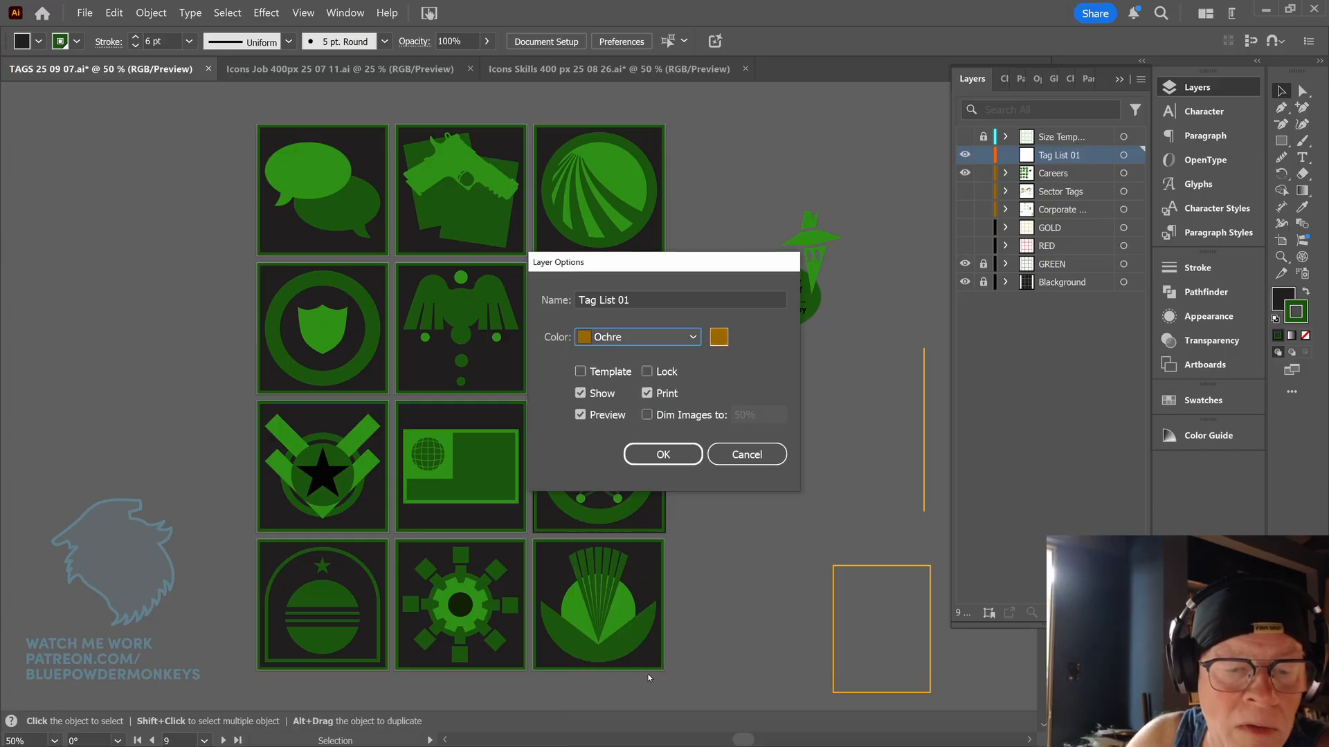
{"action": "left_click", "coordinate": [689, 460]}
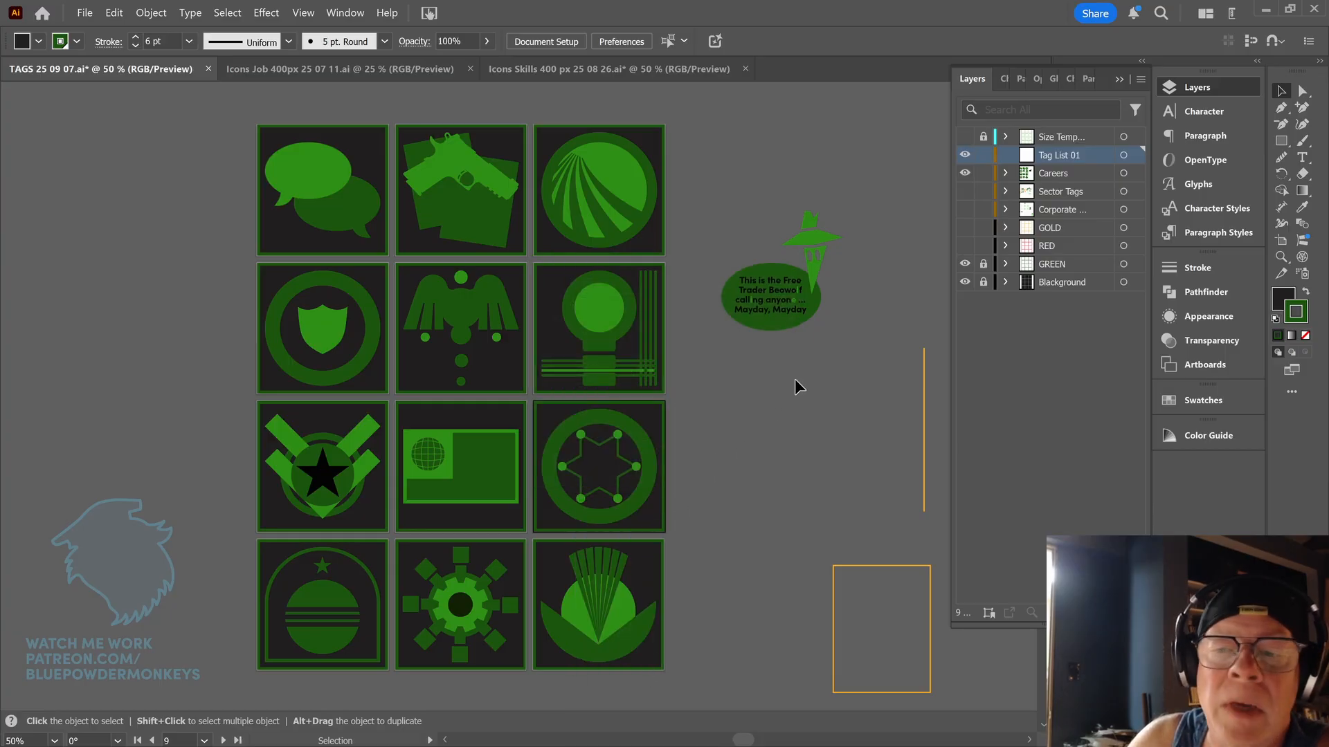
- Hide the Careers layer so that only the empty green-framed artboards are shown
{"action": "left_click", "coordinate": [964, 172]}
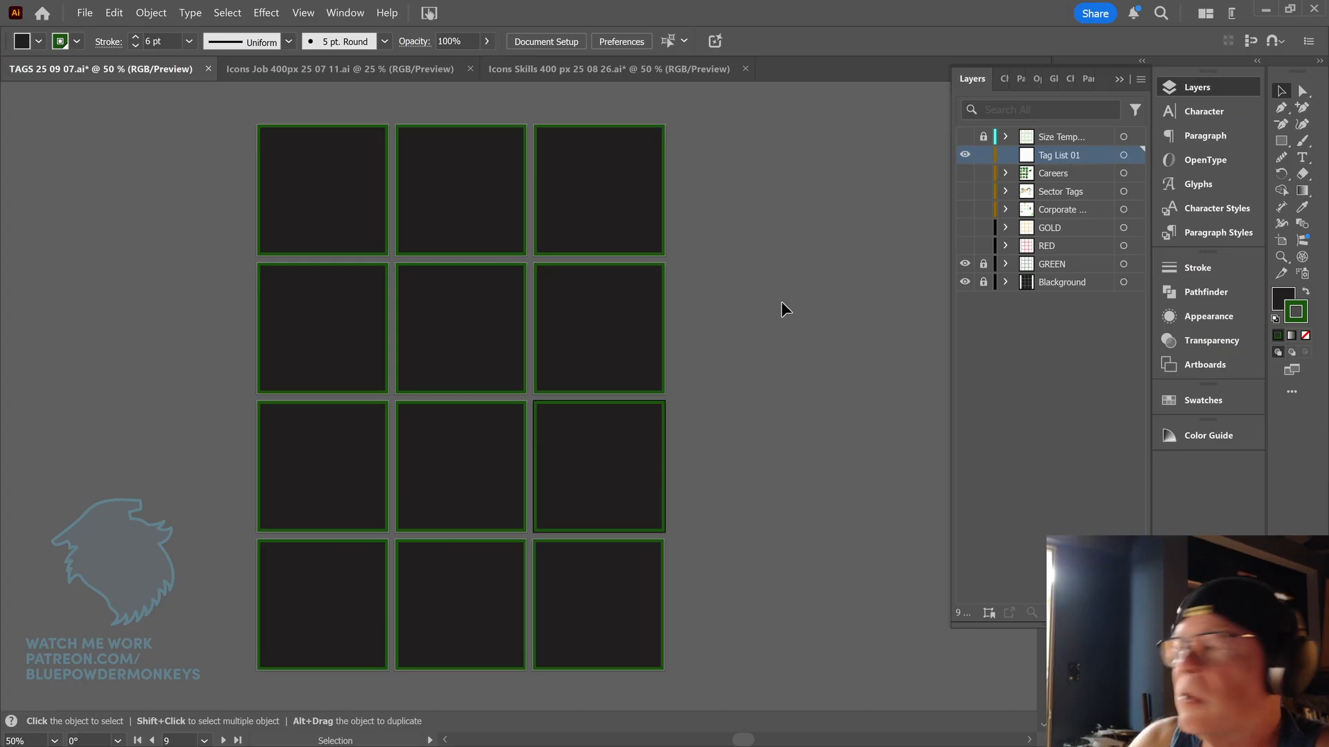
{"action": "left_click_drag", "start_coordinate": [745, 319], "coordinate": [839, 344]}
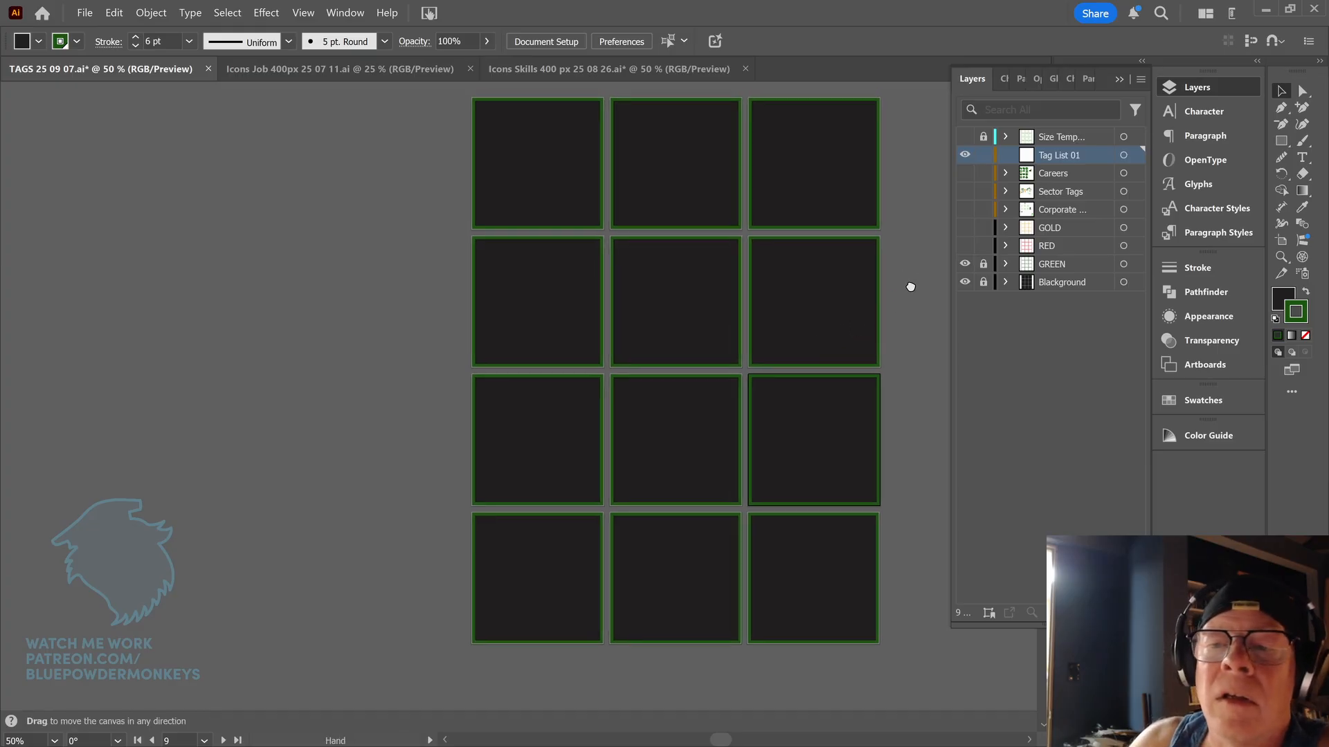
{"action": "left_click_drag", "start_coordinate": [911, 288], "coordinate": [898, 328]}
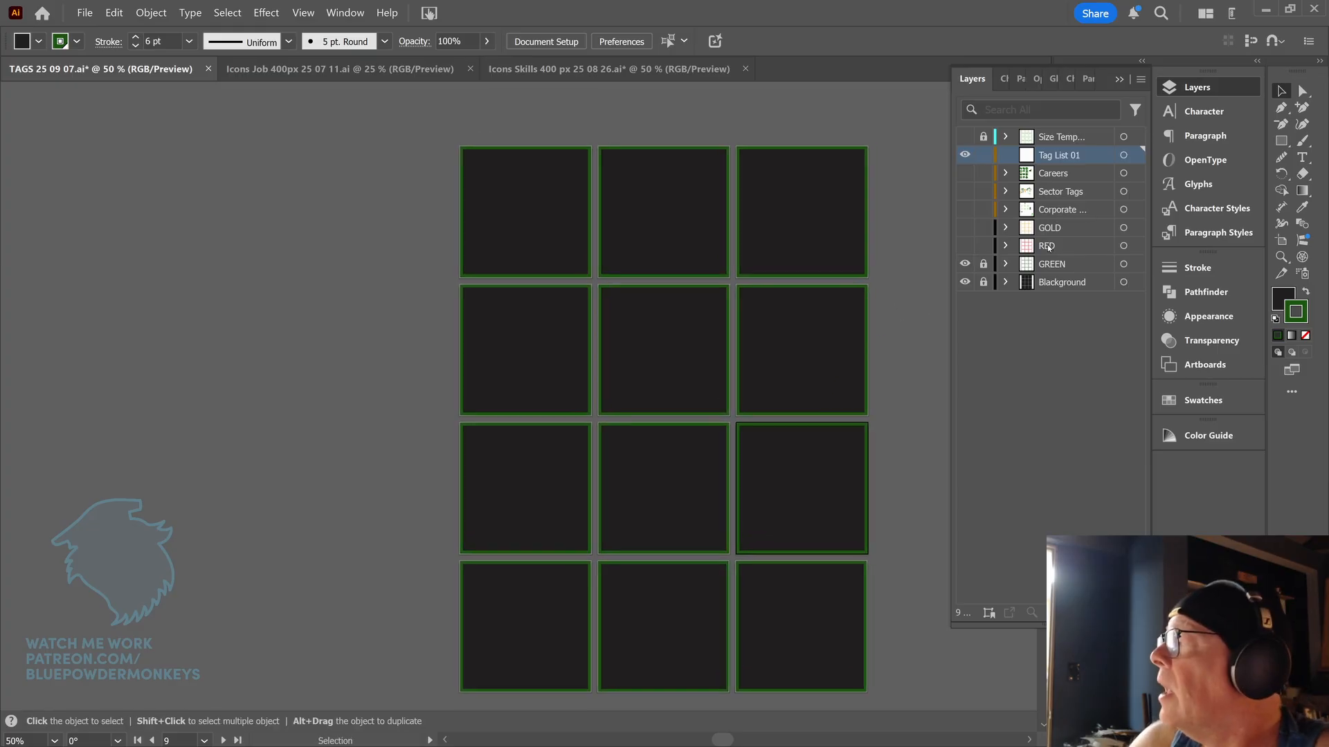
- Examine the icons on the Careers, Sector Tags and Corporate layers by showing and hiding each in turn
{"action": "left_click", "coordinate": [965, 173]}
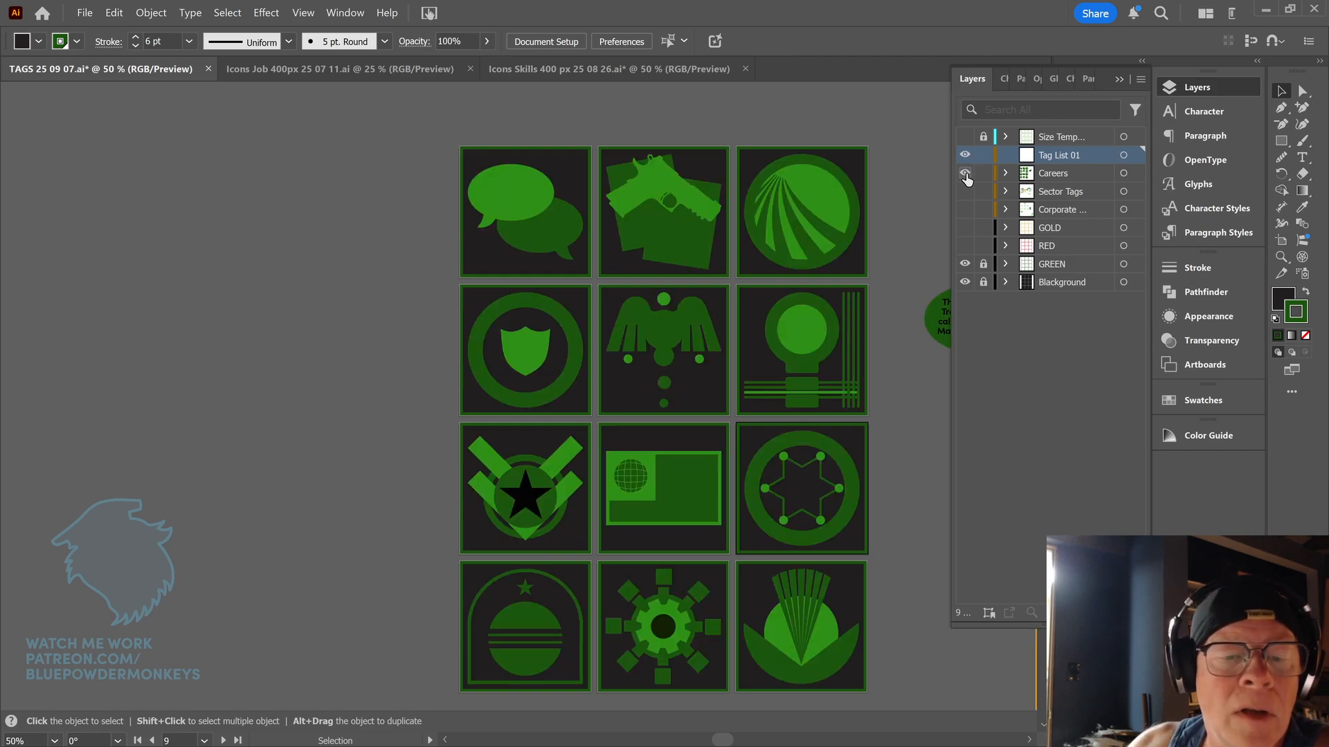
{"action": "left_click", "coordinate": [966, 174]}
{"action": "left_click", "coordinate": [965, 192]}
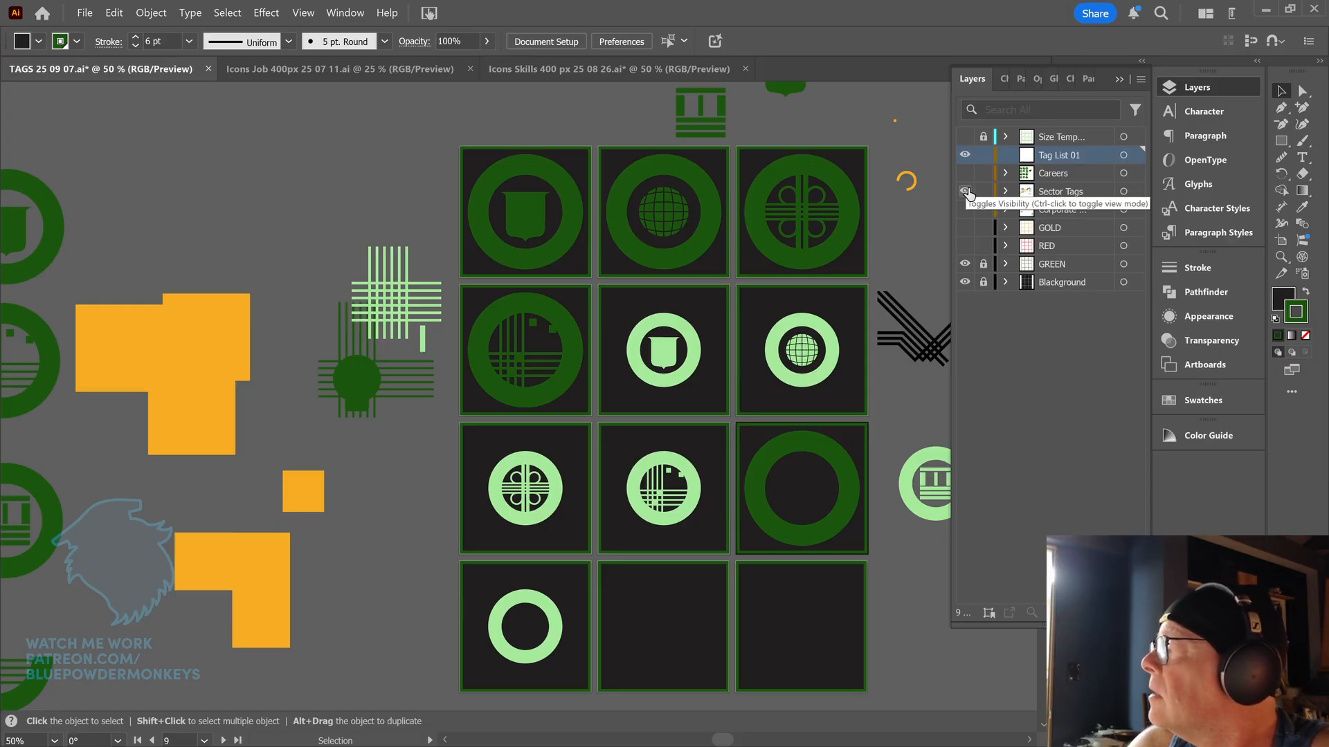
{"action": "left_click", "coordinate": [965, 192]}
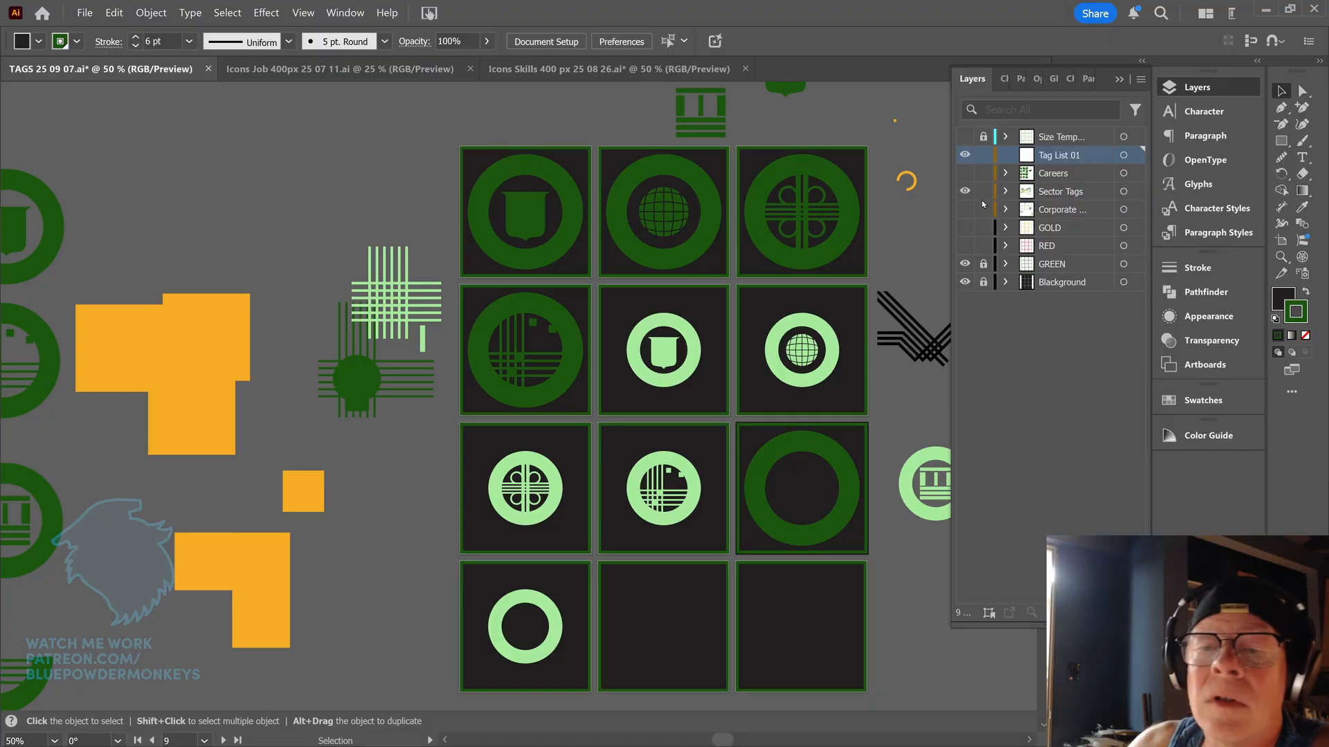
{"action": "left_click", "coordinate": [965, 209]}
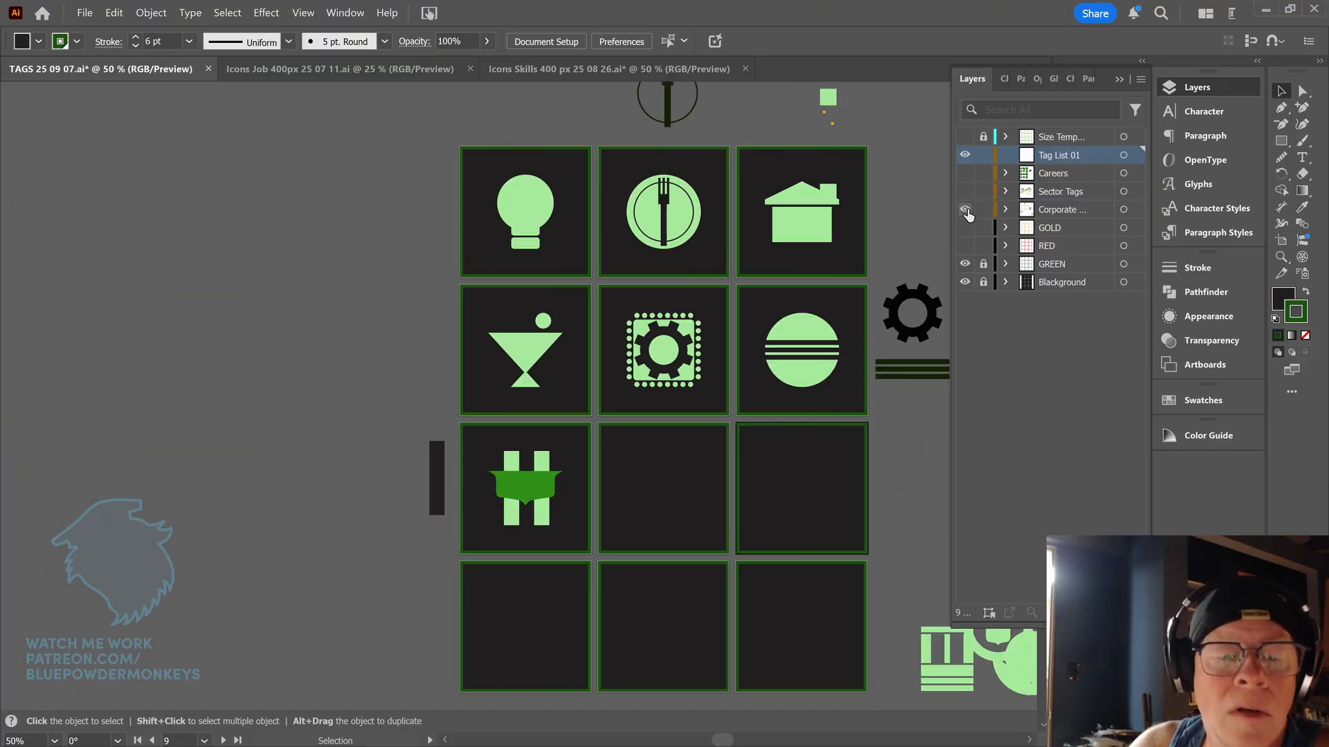
{"action": "left_click", "coordinate": [964, 210]}
- Copy the small pale green shield-in-ring icon from Sector Tags into Tag List 01, placing it beside the top row of artboards
{"action": "left_click", "coordinate": [965, 192]}
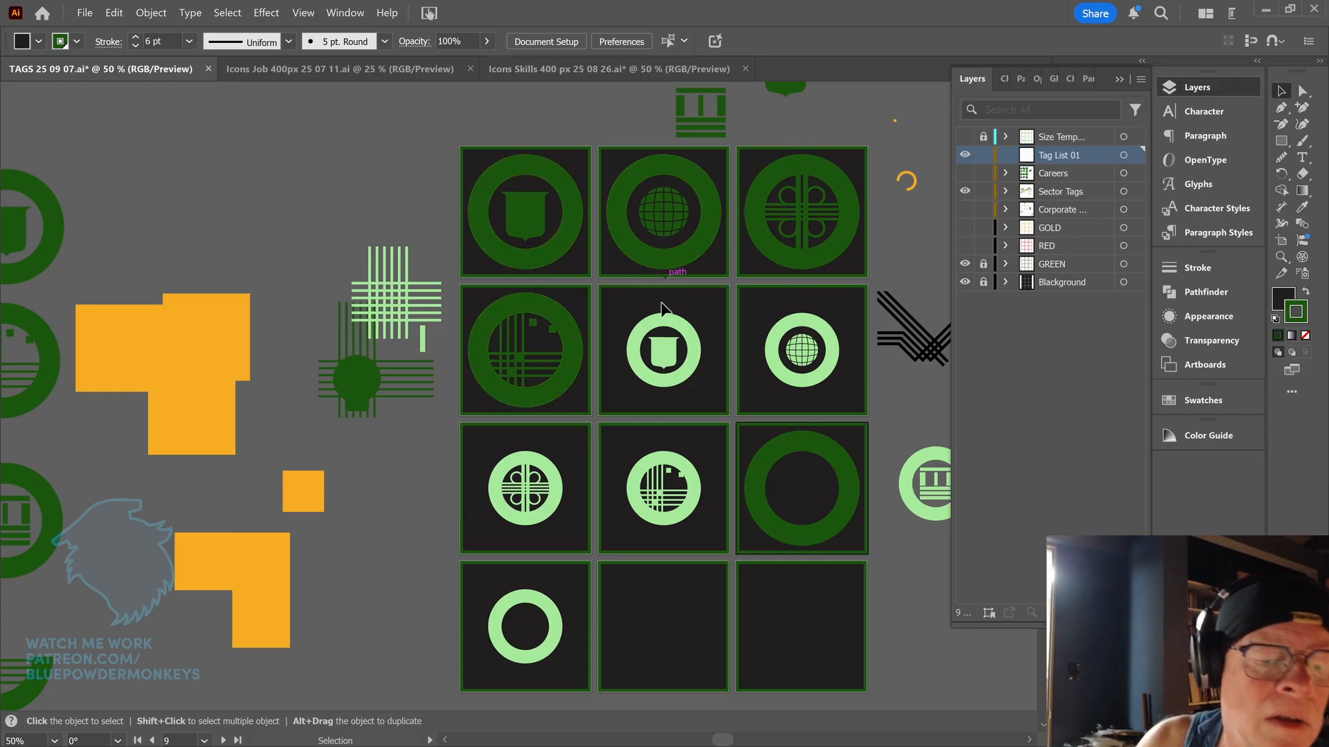
{"action": "left_click", "coordinate": [698, 394]}
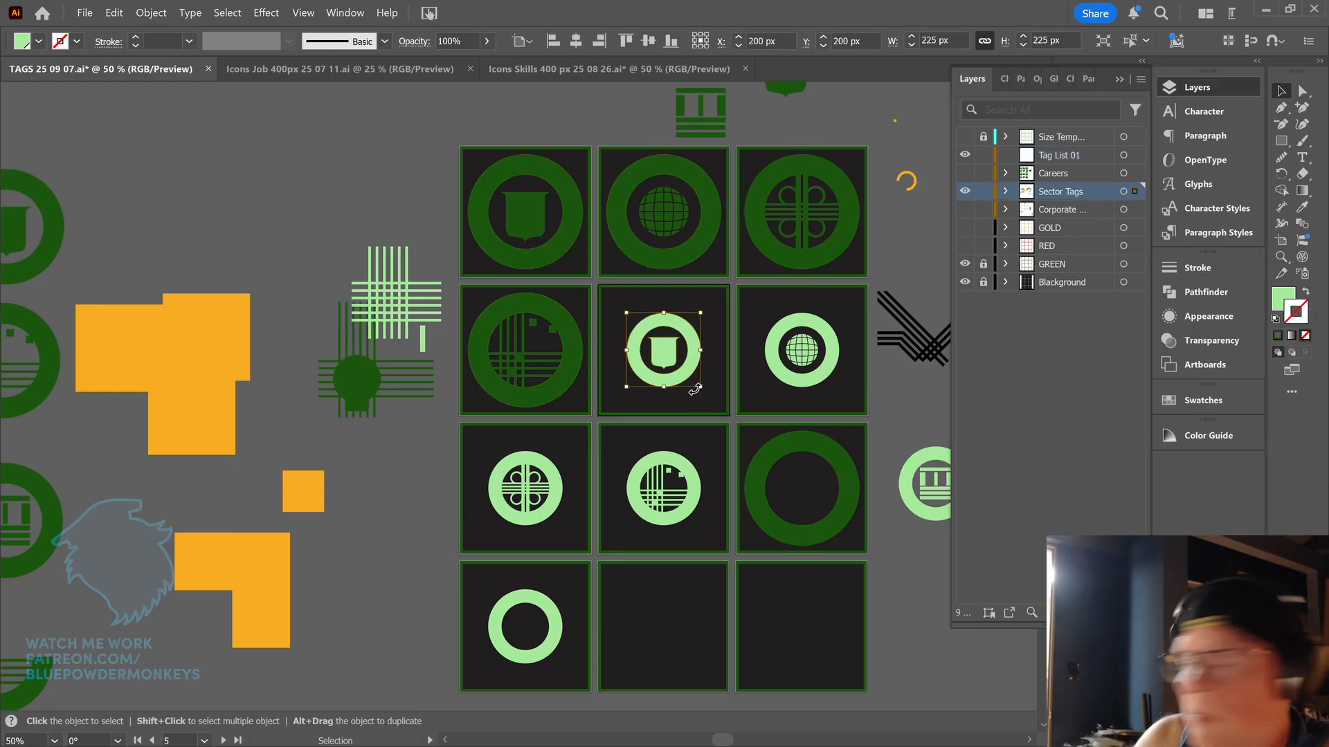
{"action": "left_click", "coordinate": [965, 191]}
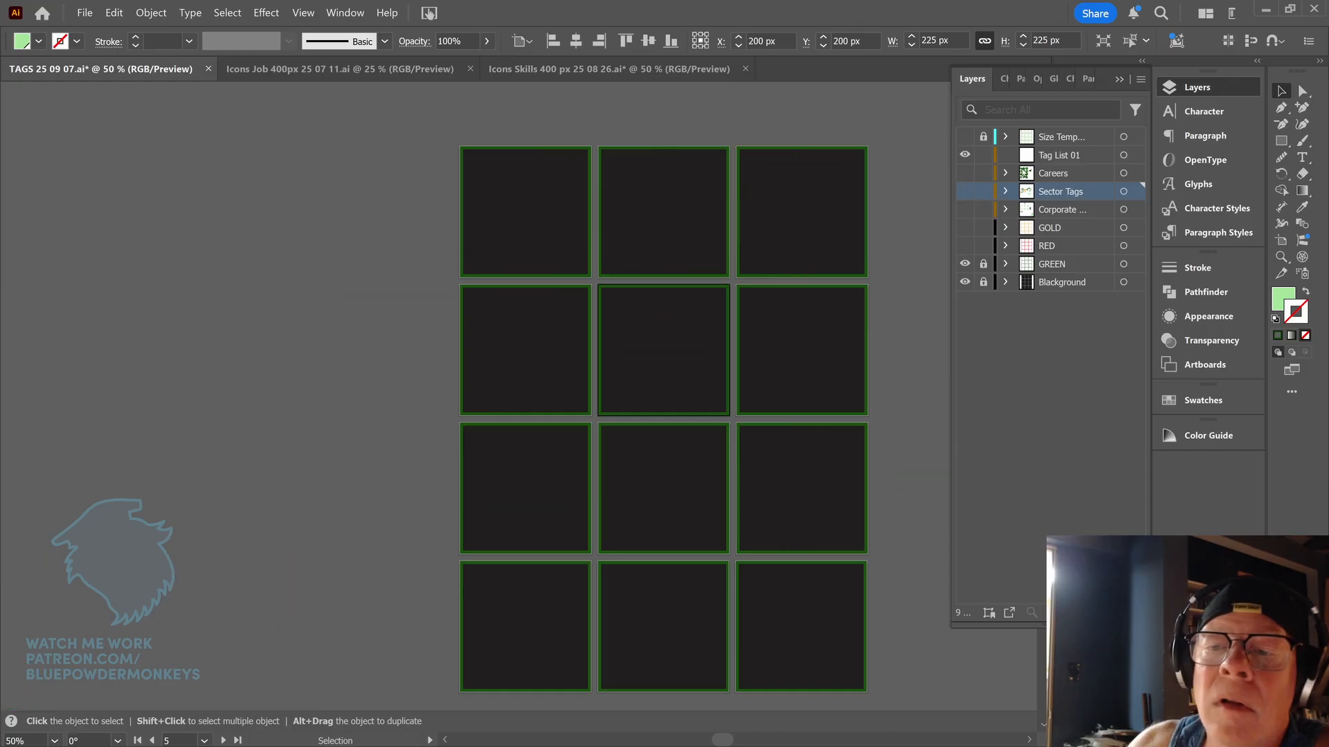
{"action": "left_click", "coordinate": [1071, 155]}
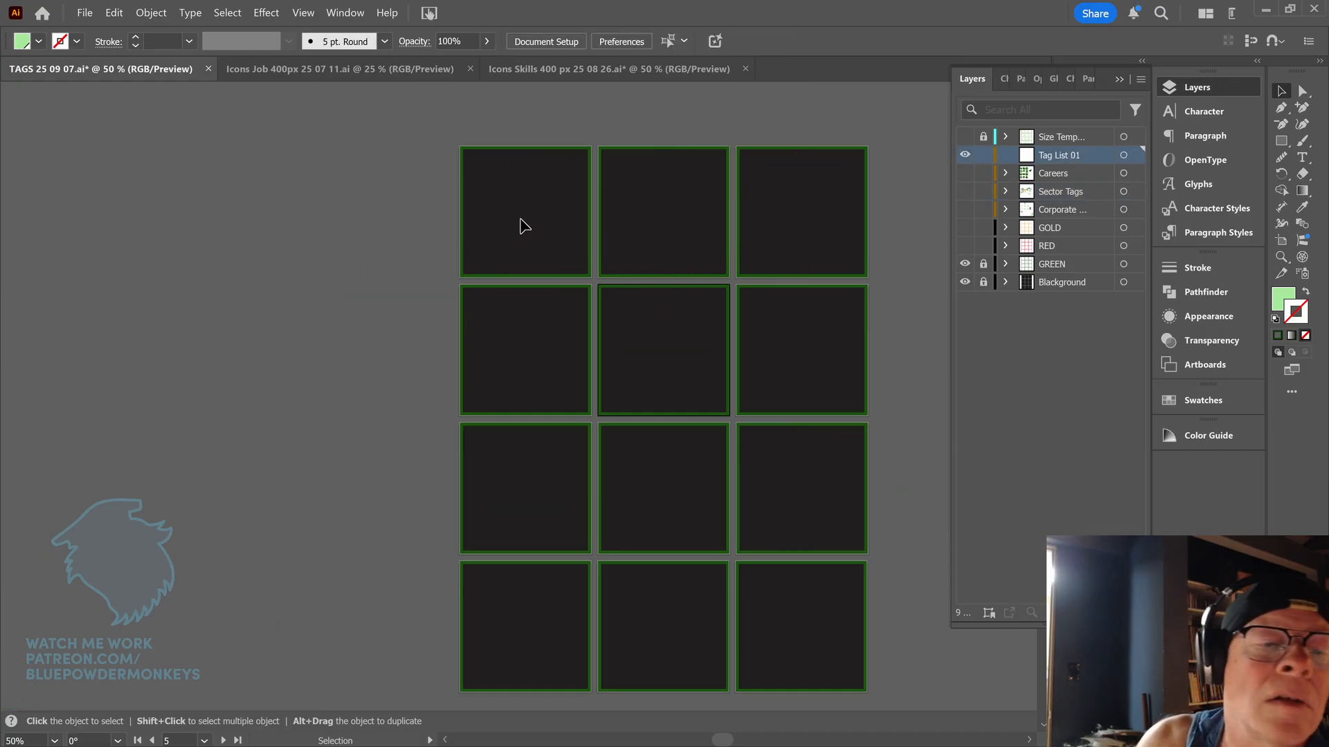
{"action": "key", "text": "Page_Down"}
{"action": "key", "text": "ctrl+v"}
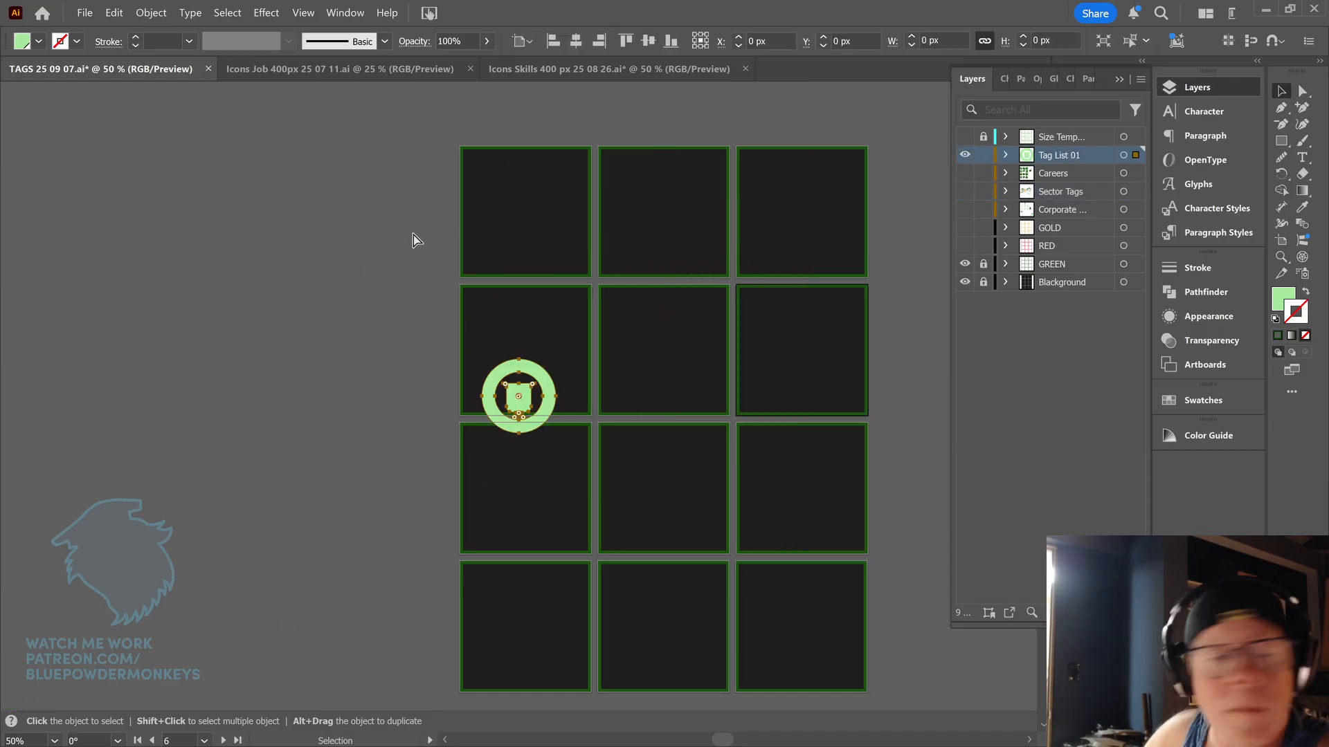
{"action": "left_click_drag", "start_coordinate": [518, 402], "coordinate": [398, 213]}
- With Tag List 01 hidden, copy the winged emblem from the Careers layer, and switch visibility back from Careers to Tag List 01
{"action": "left_click", "coordinate": [966, 156]}
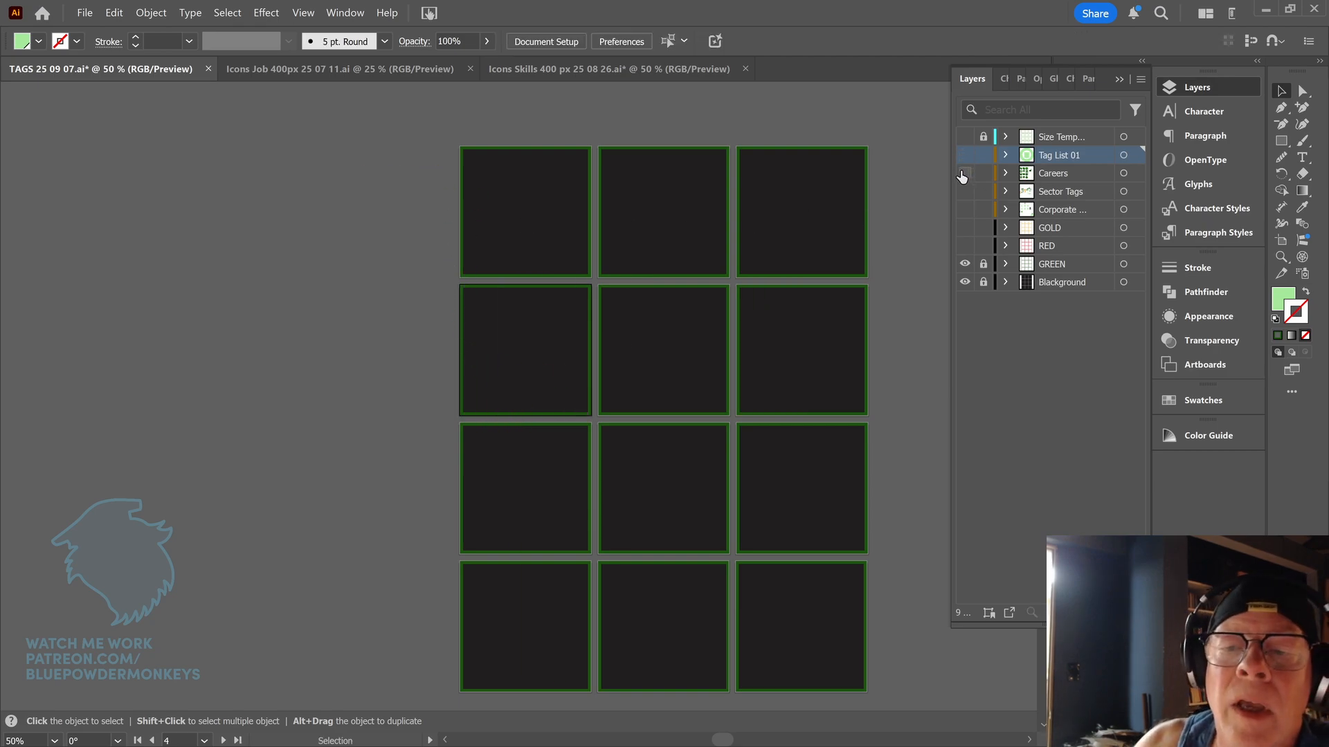
{"action": "left_click", "coordinate": [964, 173]}
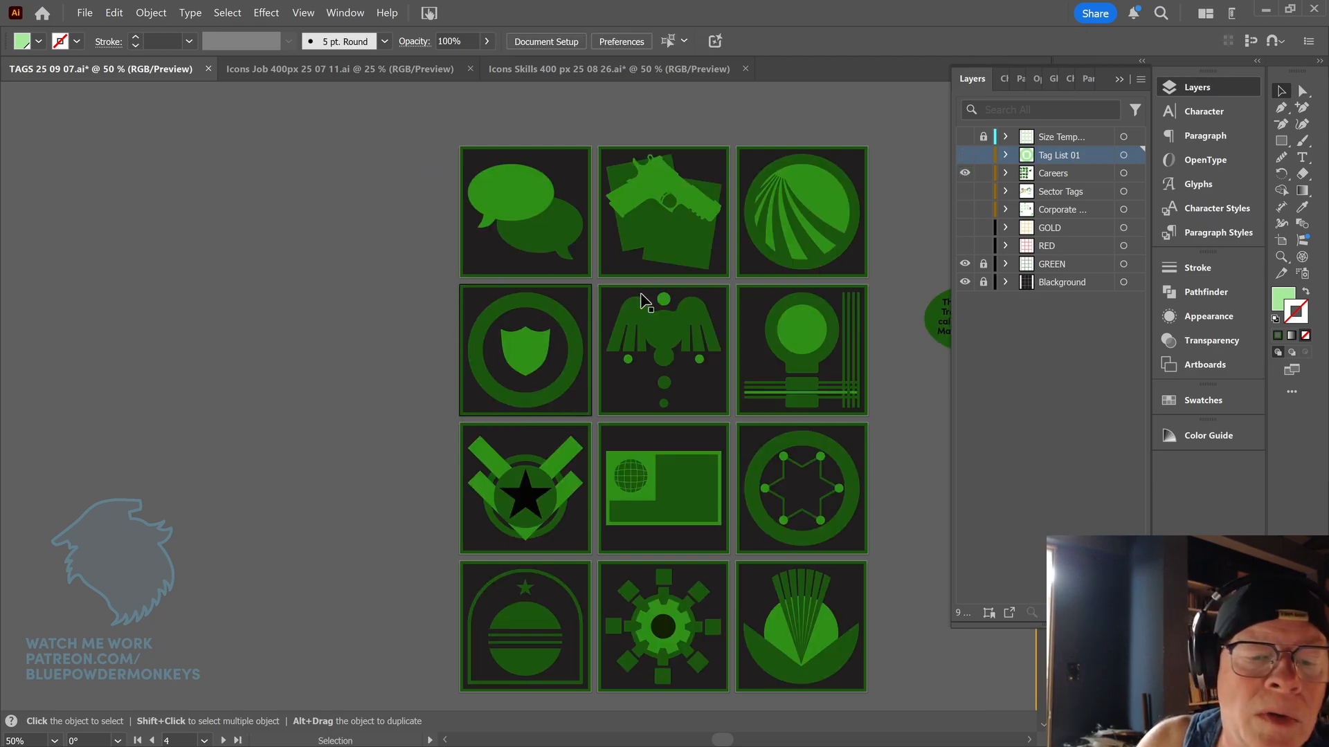
{"action": "left_click_drag", "start_coordinate": [640, 294], "coordinate": [709, 404]}
{"action": "key", "text": "a"}
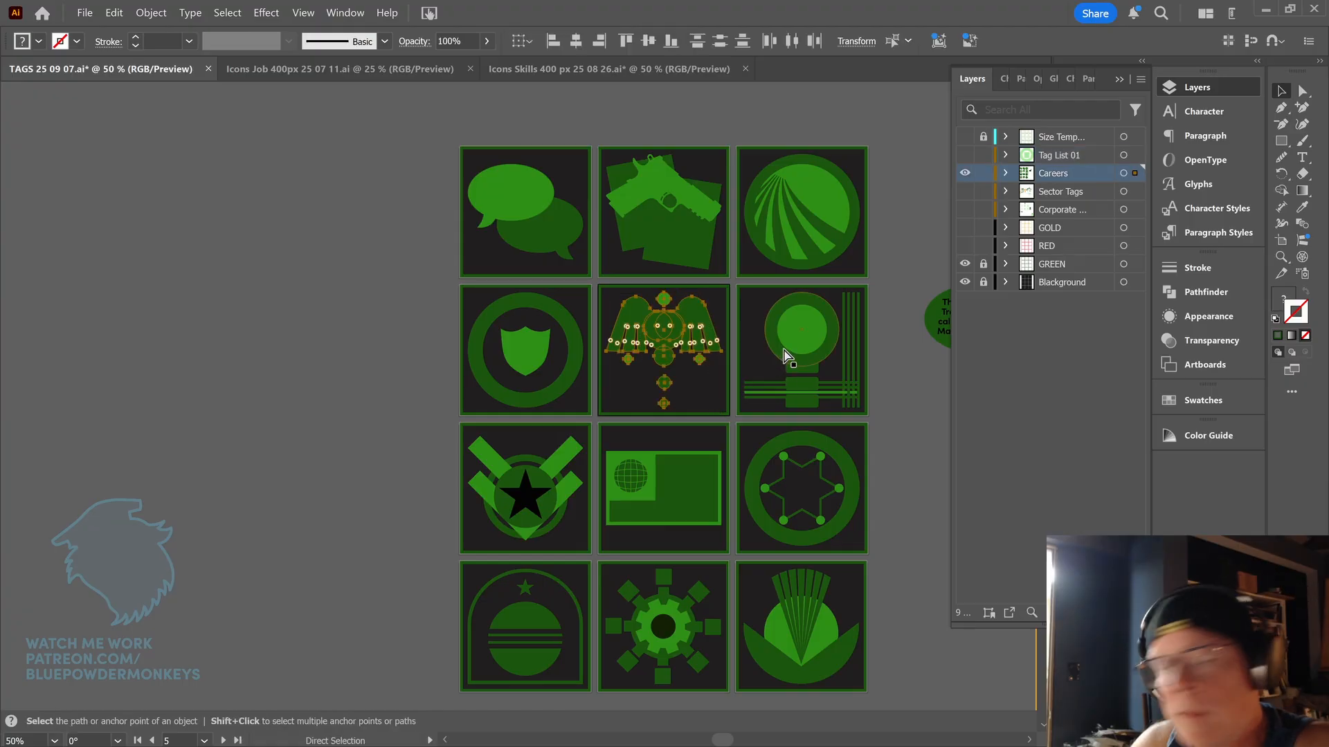
{"action": "key", "text": "v"}
{"action": "left_click", "coordinate": [965, 173]}
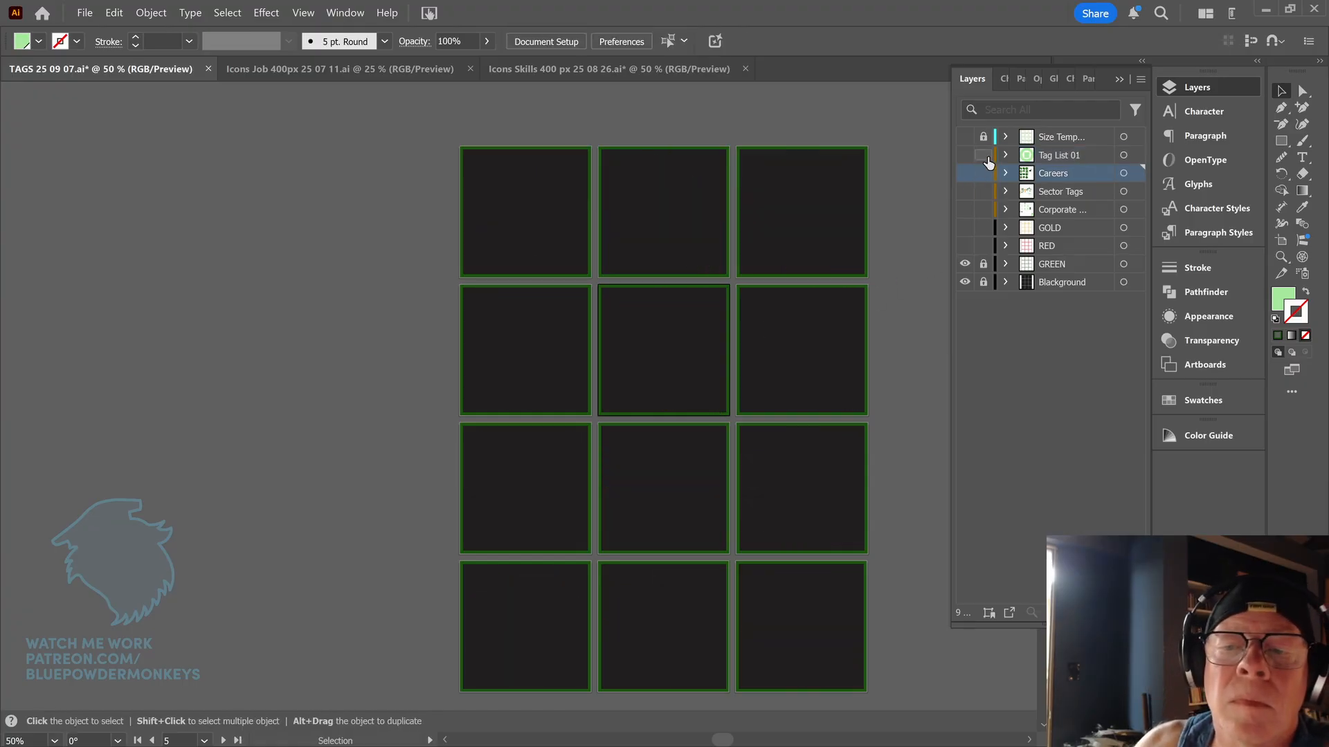
{"action": "left_click", "coordinate": [964, 155]}
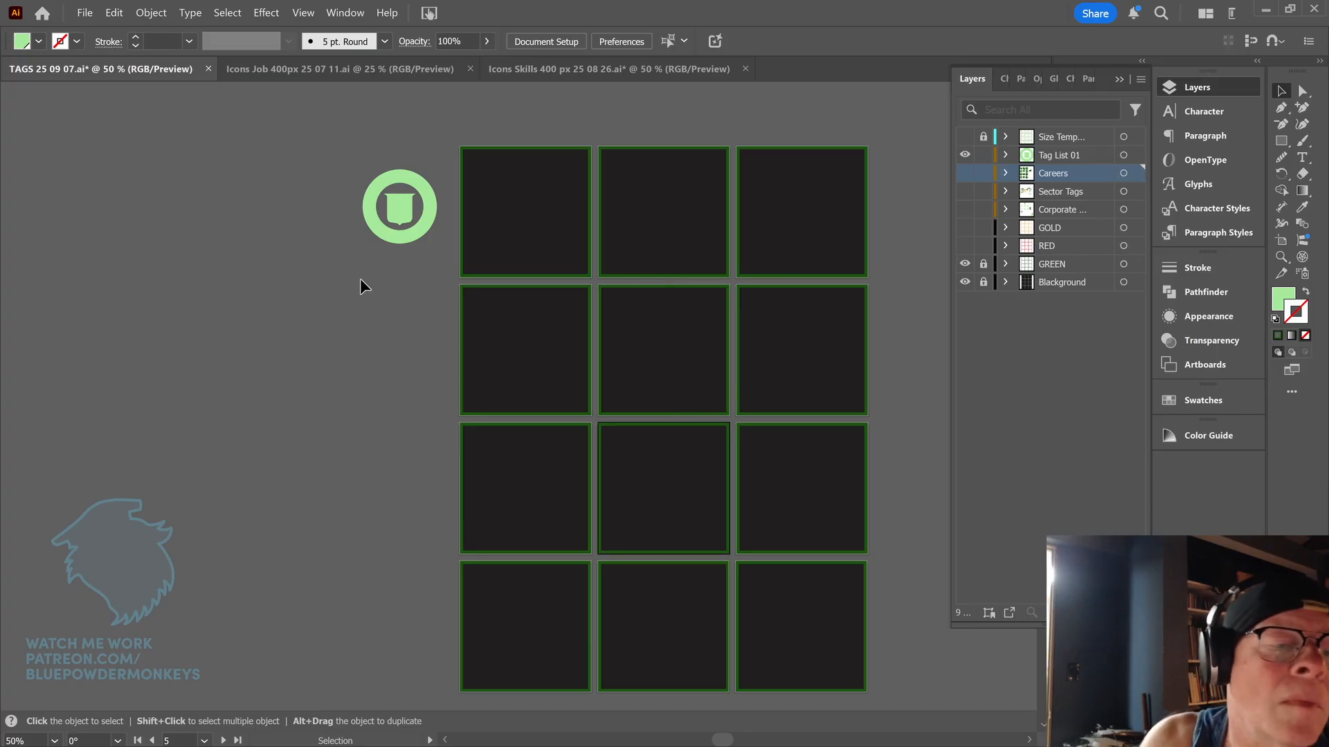
{"action": "key", "text": "a"}
{"action": "key", "text": "ctrl+v"}
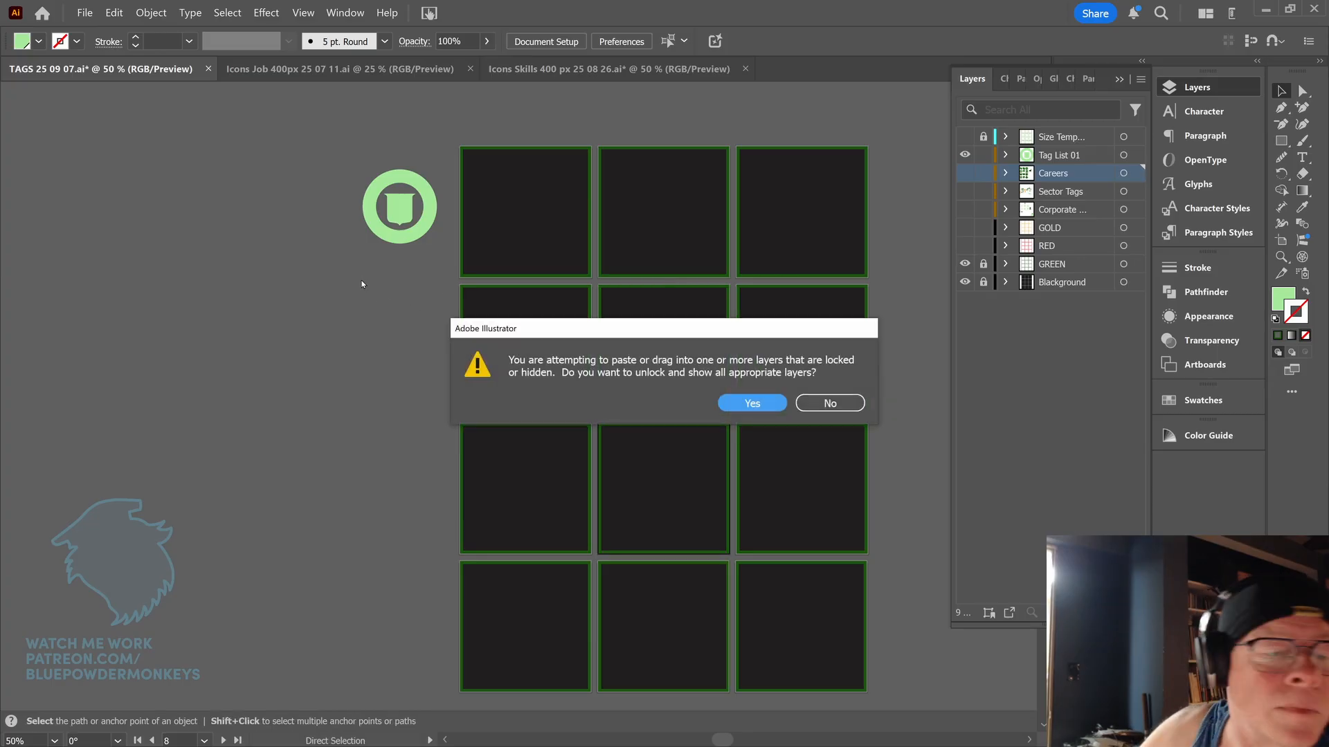
{"action": "left_click", "coordinate": [829, 403]}
- Paste the winged emblem onto Tag List 01 and place it outside the artboards, beside the pale green shield-in-ring icon
{"action": "left_click", "coordinate": [1057, 156]}
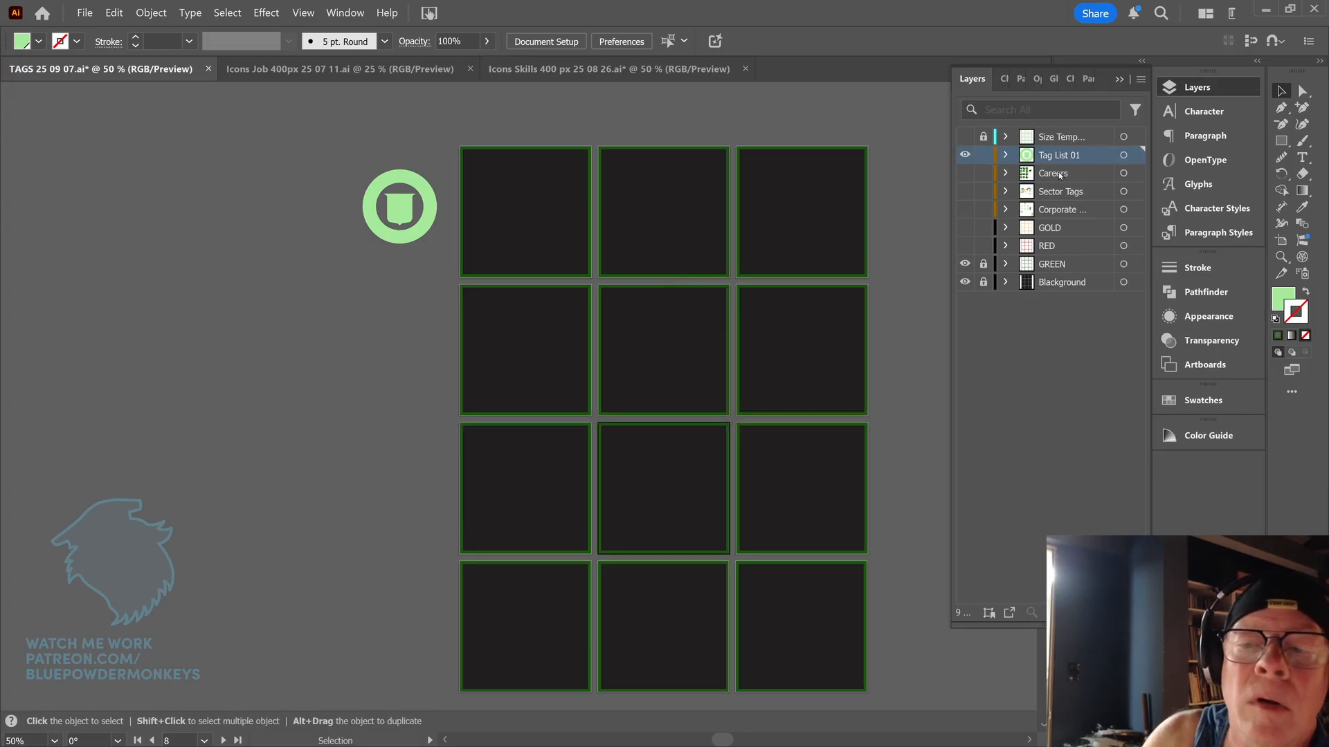
{"action": "key", "text": "ctrl+v"}
{"action": "left_click_drag", "start_coordinate": [547, 369], "coordinate": [332, 200]}
{"action": "left_click", "coordinate": [401, 284]}
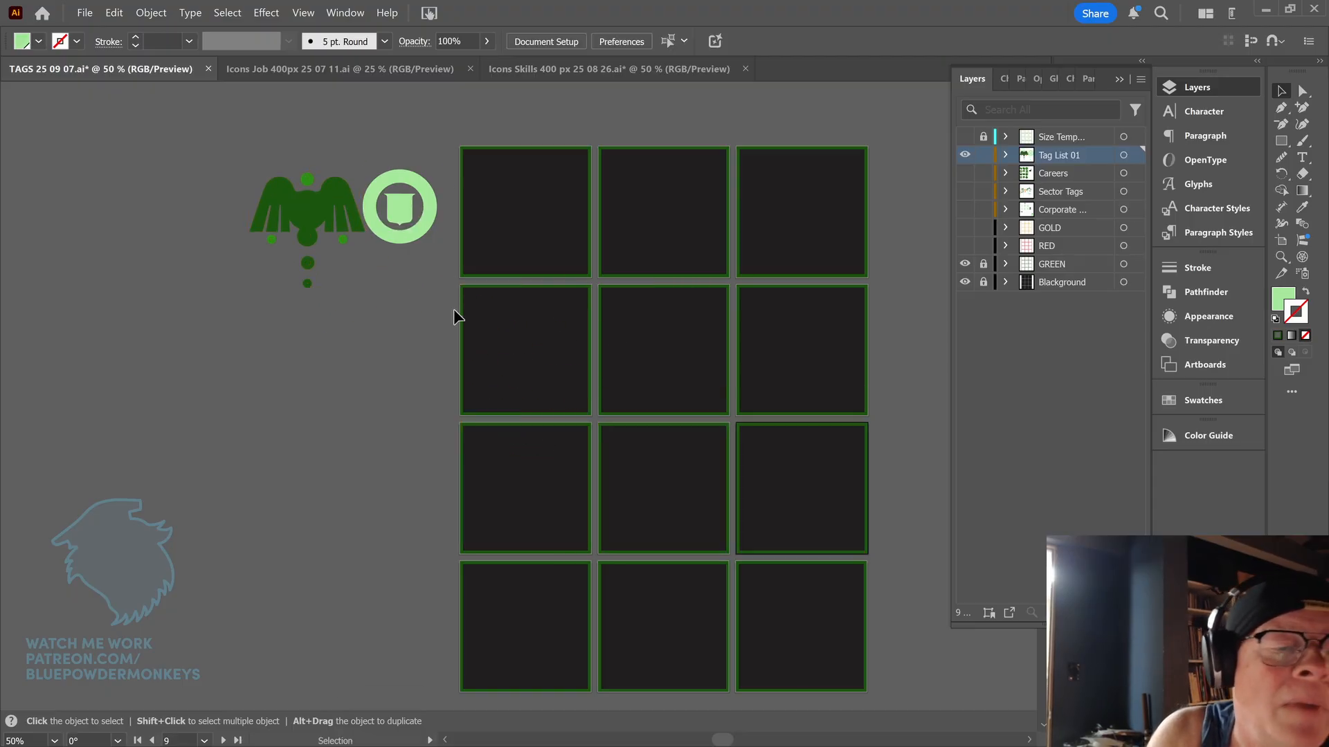
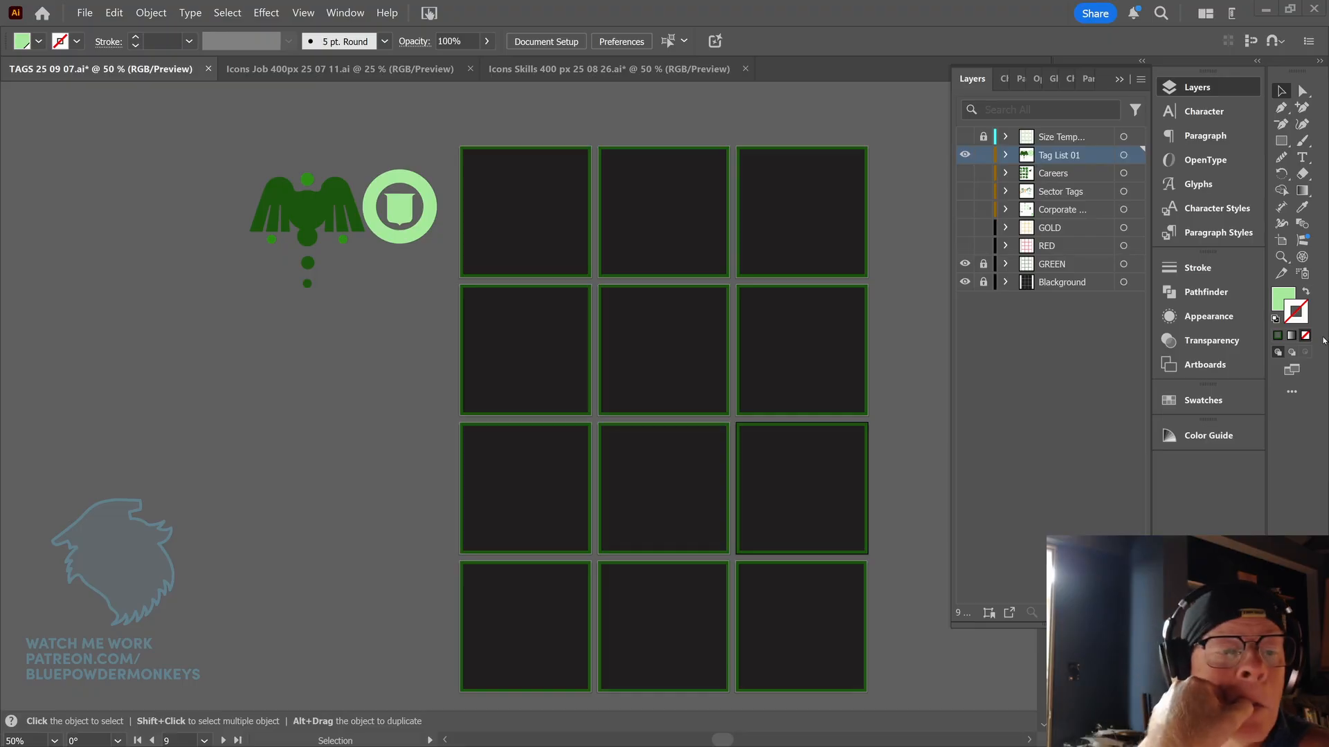
- Hide Tag List 01 and check the Sector Tags and Corporate layers for reusable icons, hiding each again
{"action": "left_click", "coordinate": [964, 154]}
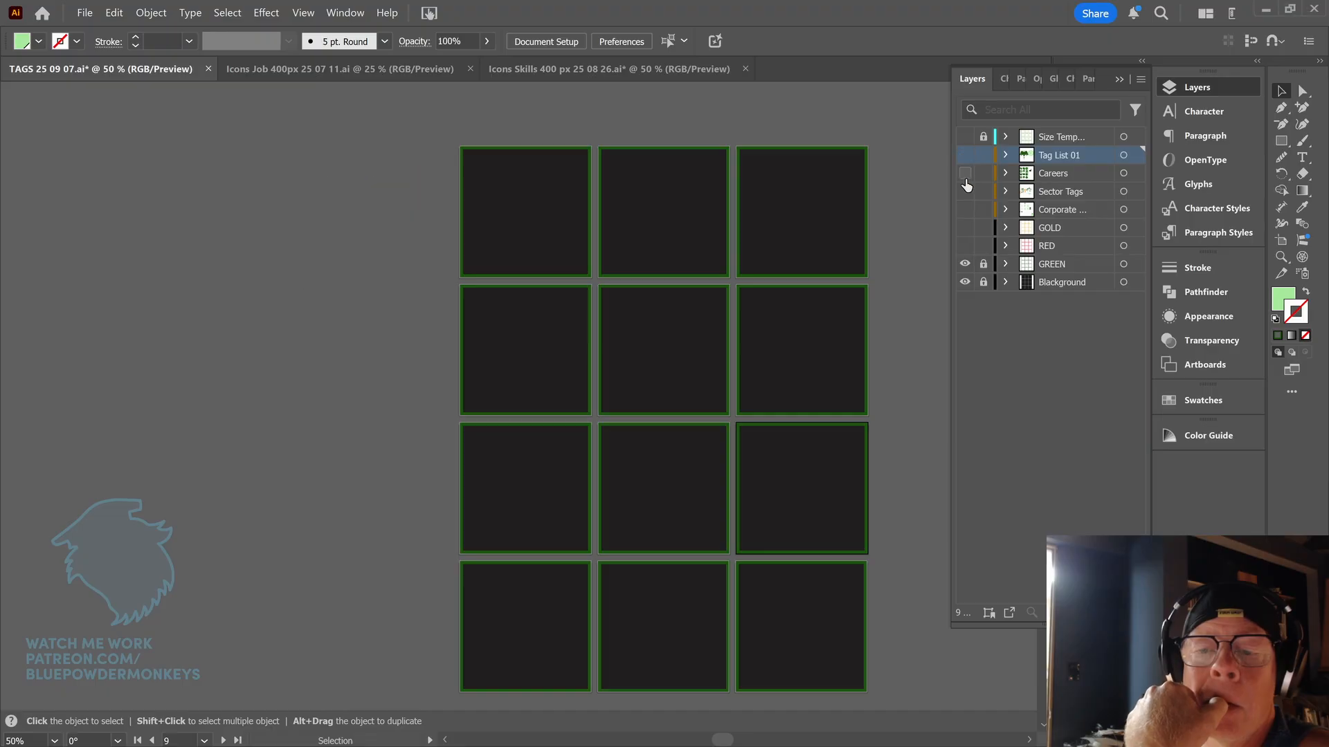
{"action": "left_click", "coordinate": [965, 191]}
{"action": "left_click", "coordinate": [966, 191]}
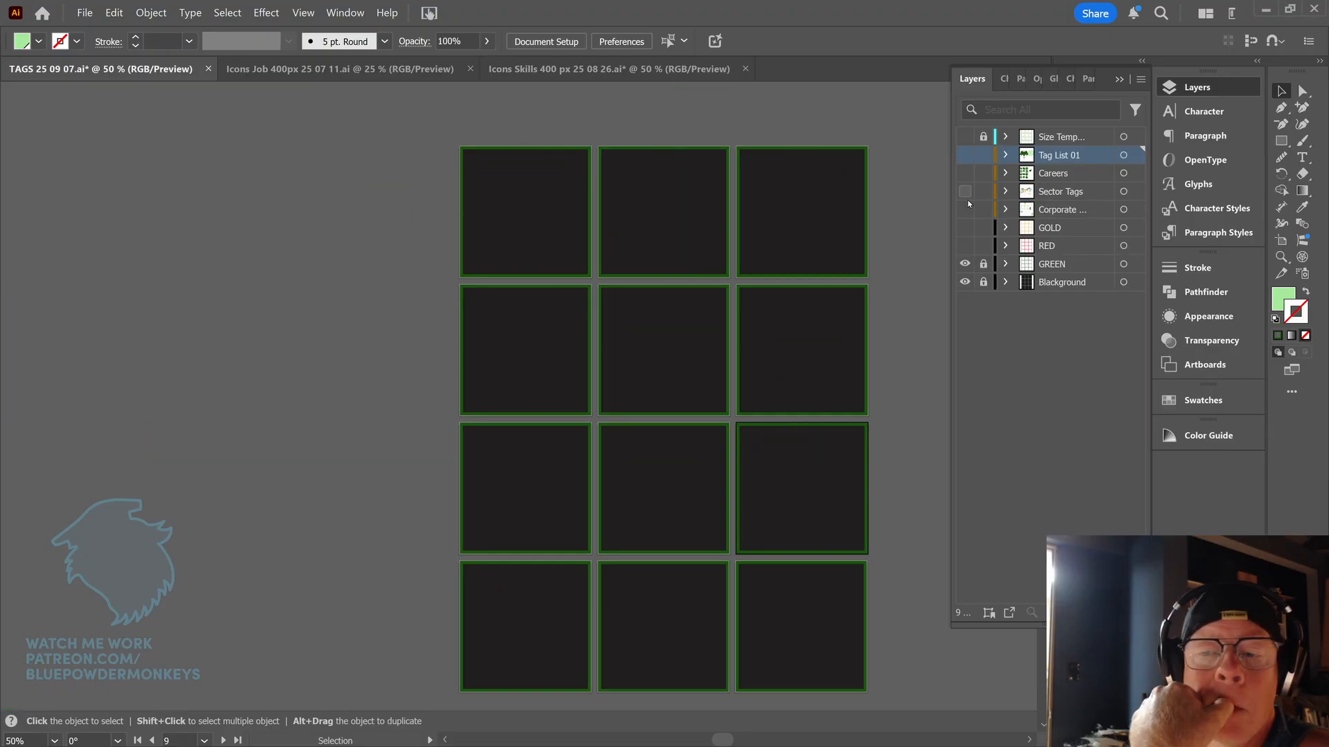
{"action": "left_click", "coordinate": [964, 210]}
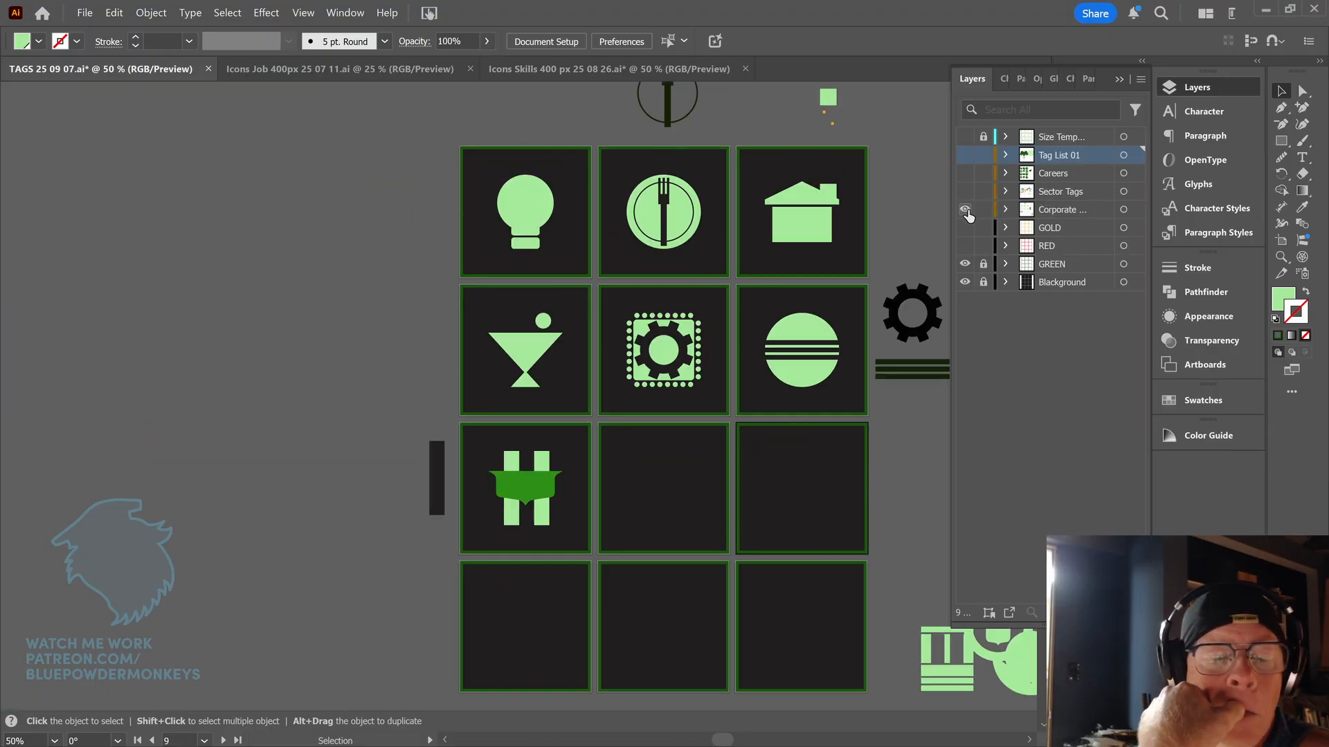
{"action": "left_click", "coordinate": [964, 210]}
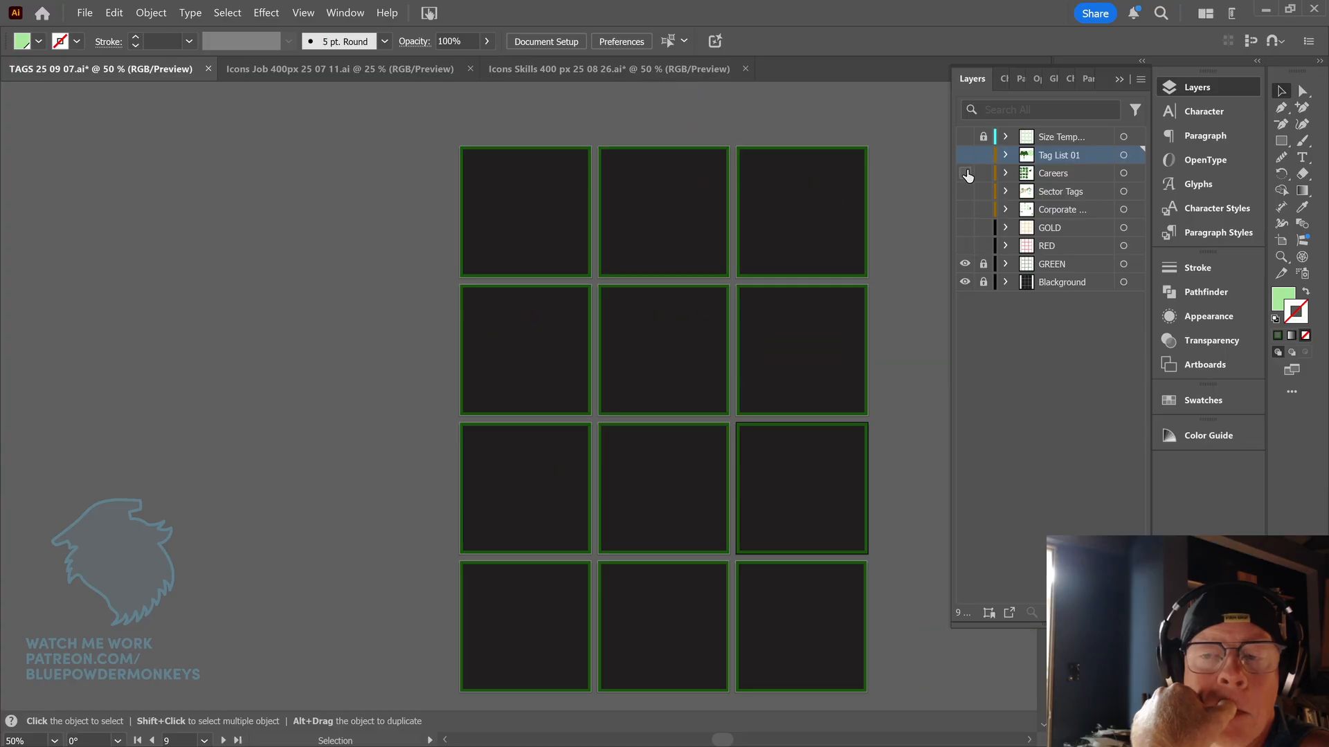
- Copy the two-tone shield-in-ring icon from the Careers layer, and switch visibility back from Careers to Tag List 01
{"action": "left_click", "coordinate": [965, 173]}
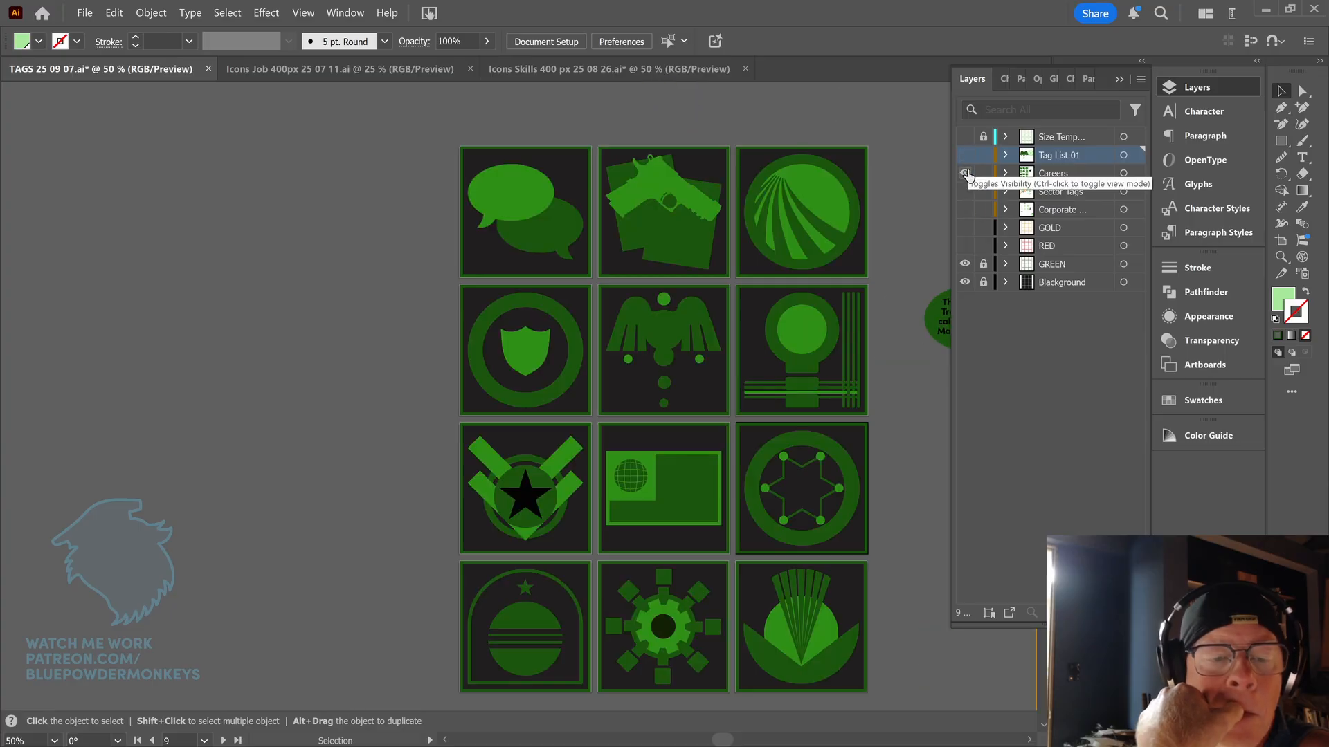
{"action": "left_click_drag", "start_coordinate": [416, 321], "coordinate": [542, 374]}
{"action": "key", "text": "a"}
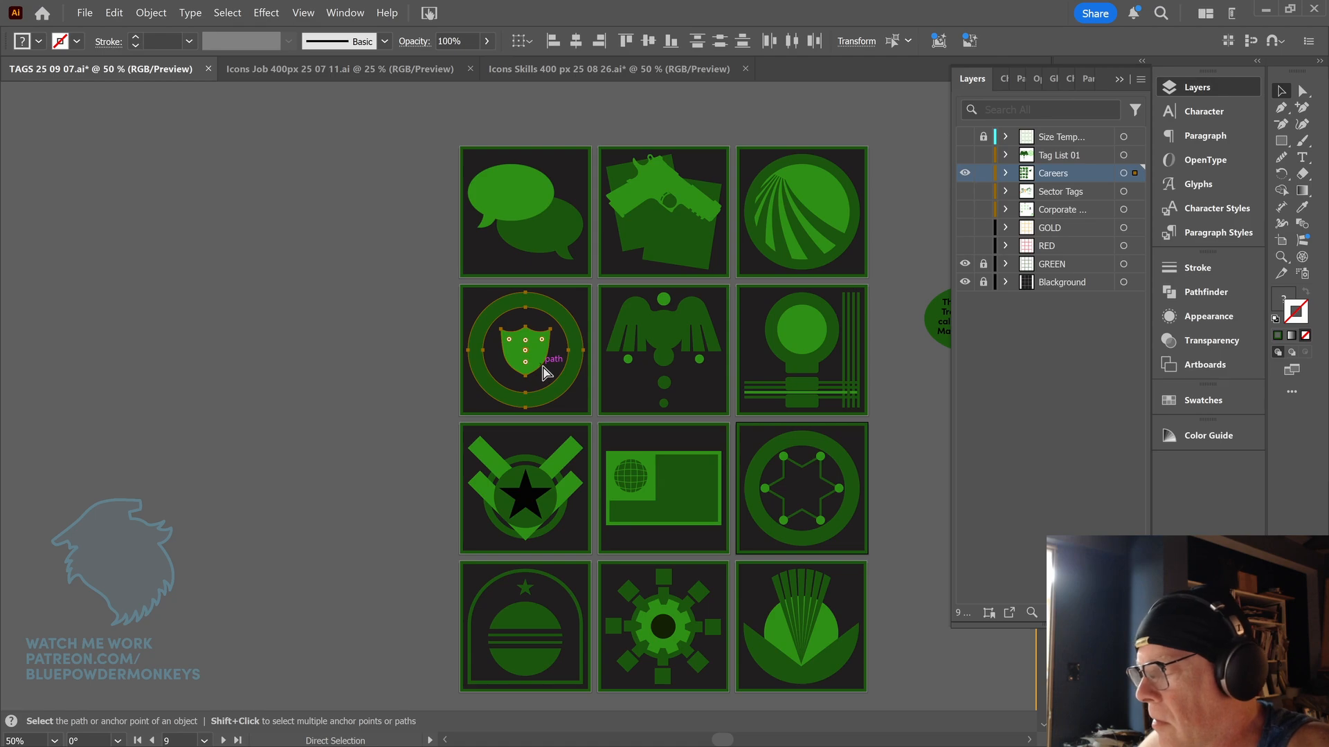
{"action": "key", "text": "v"}
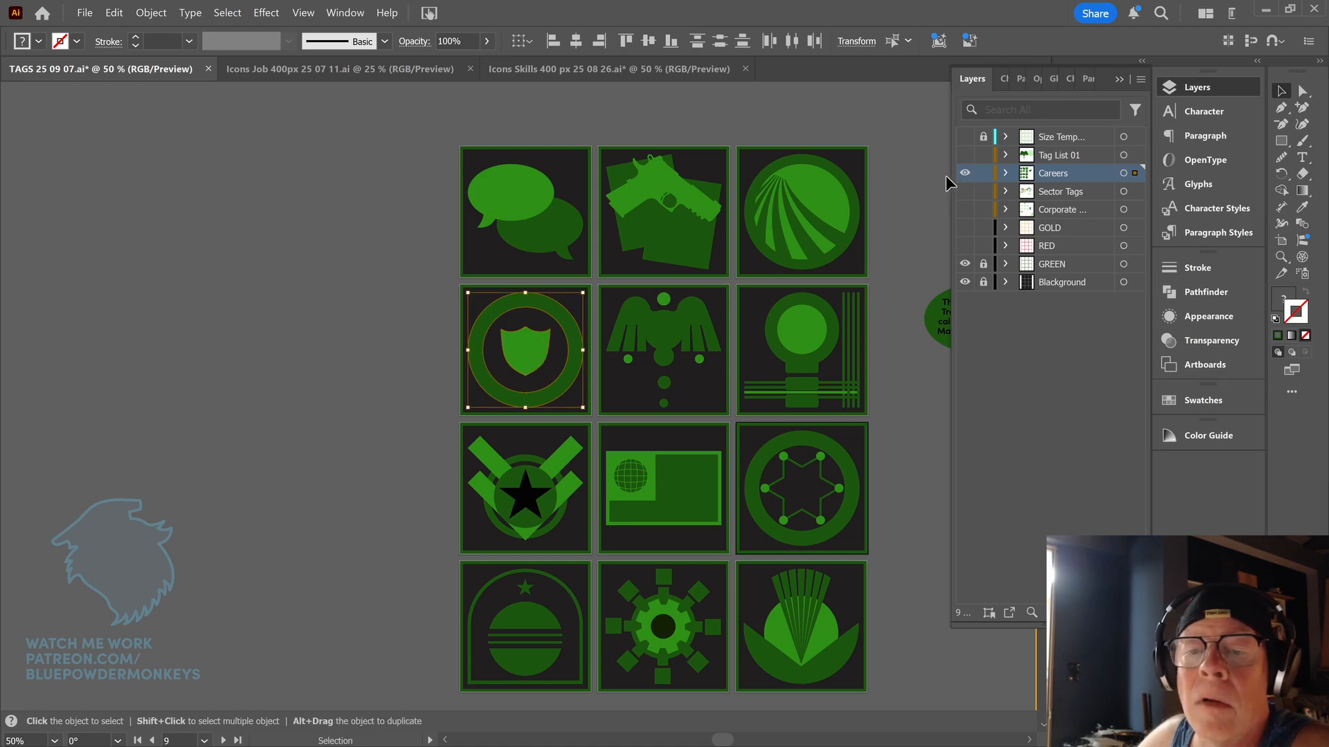
{"action": "left_click", "coordinate": [962, 173]}
{"action": "left_click", "coordinate": [964, 155]}
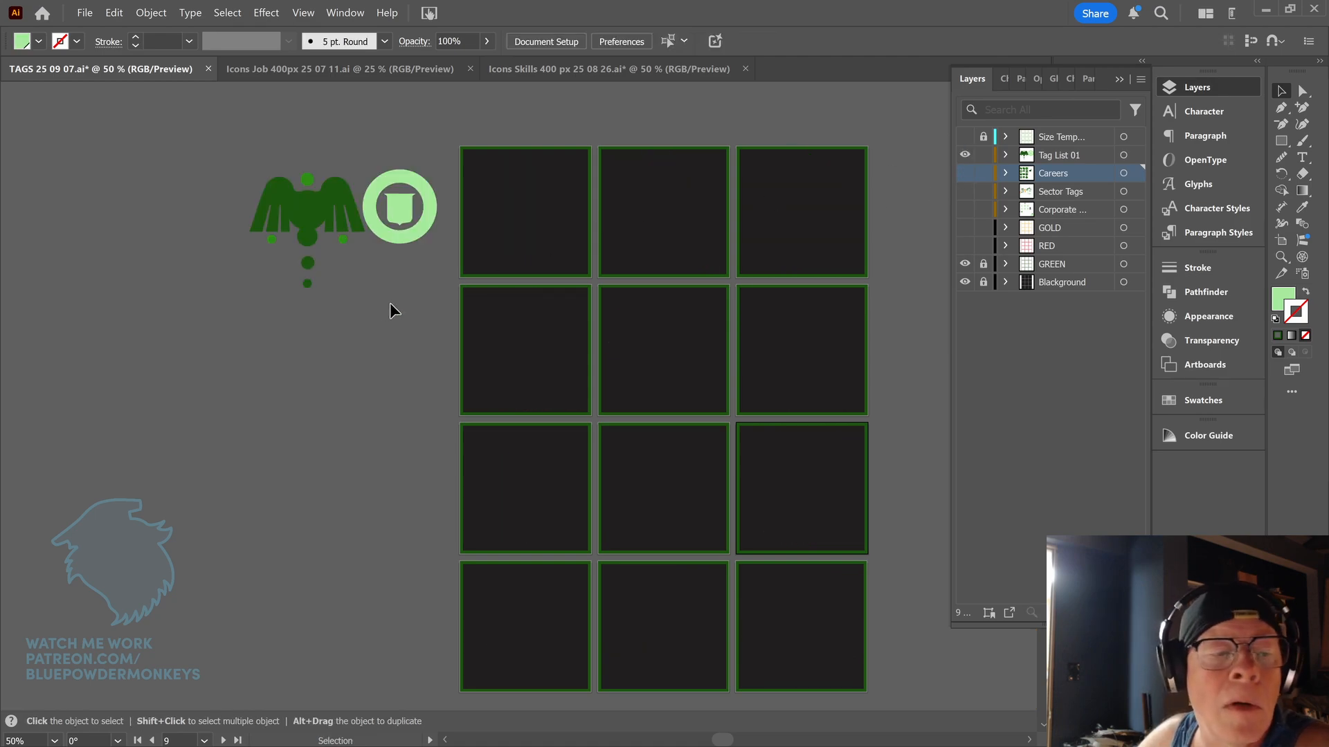
- Paste the two-tone shield-in-ring icon onto Tag List 01 and place it outside the artboards, below the winged emblem and pale green icon
{"action": "key", "text": "a"}
{"action": "key", "text": "ctrl+v"}
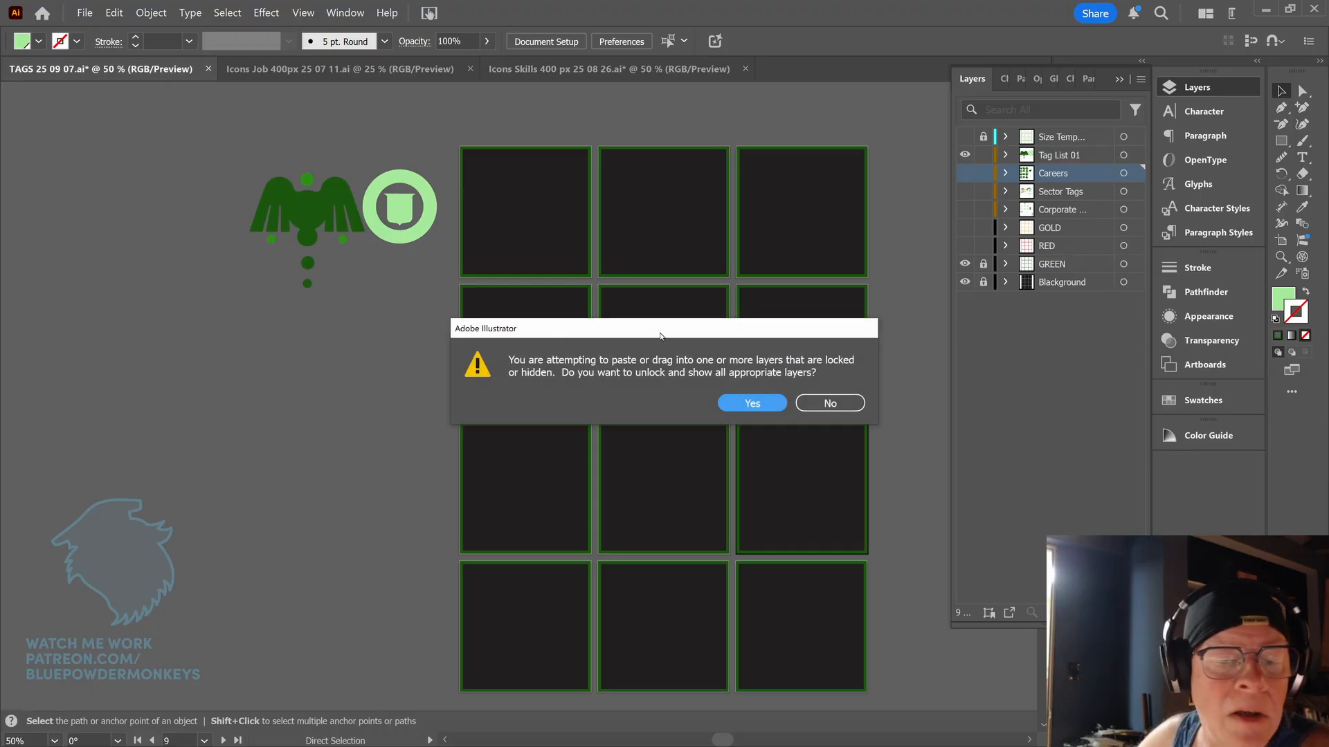
{"action": "left_click", "coordinate": [827, 403]}
{"action": "key", "text": "v"}
{"action": "left_click", "coordinate": [1061, 157]}
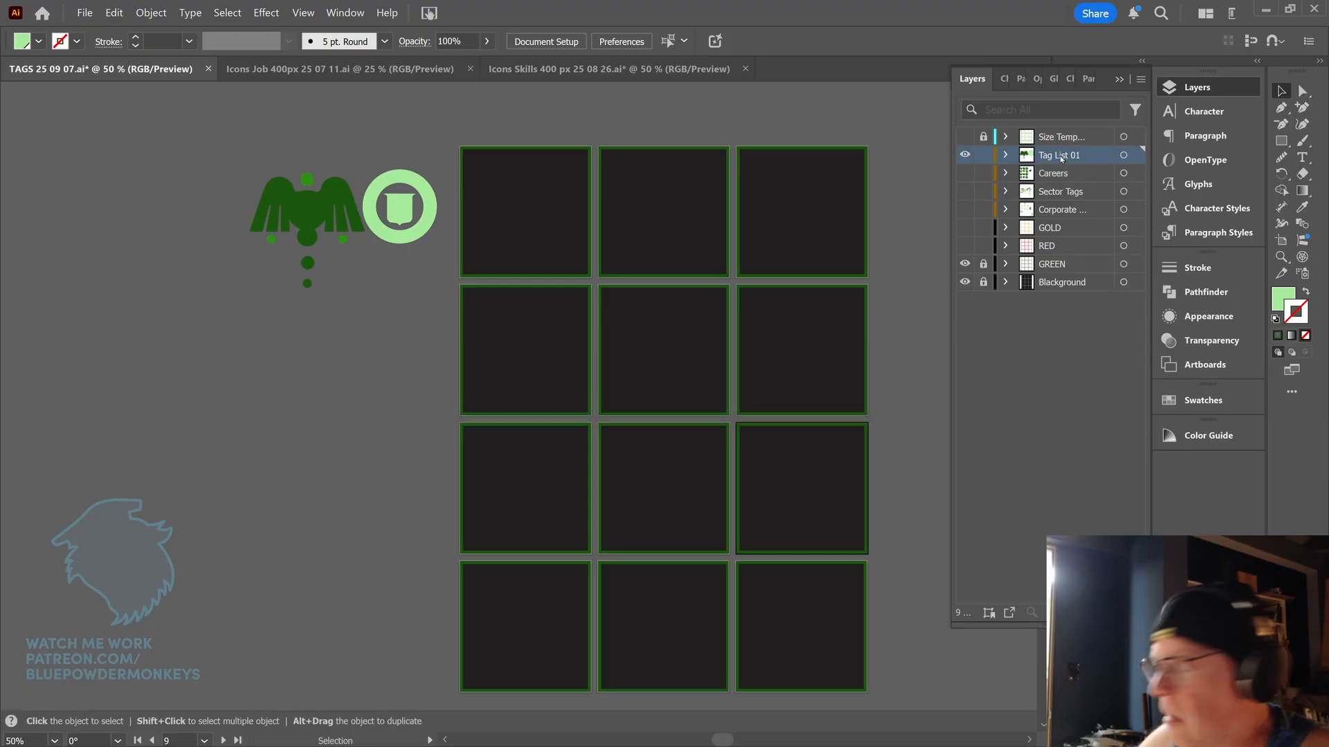
{"action": "key", "text": "ctrl+v"}
{"action": "left_click_drag", "start_coordinate": [533, 400], "coordinate": [376, 338]}
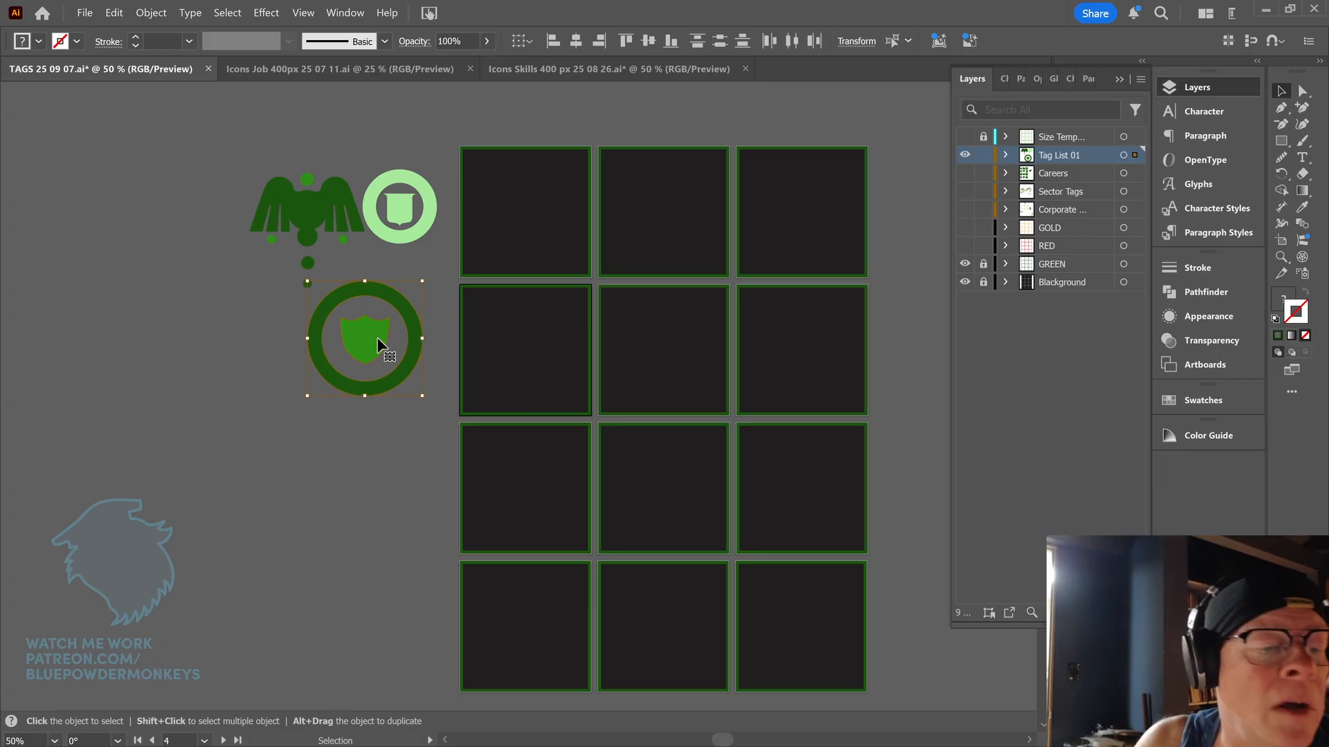
{"action": "left_click", "coordinate": [400, 404]}
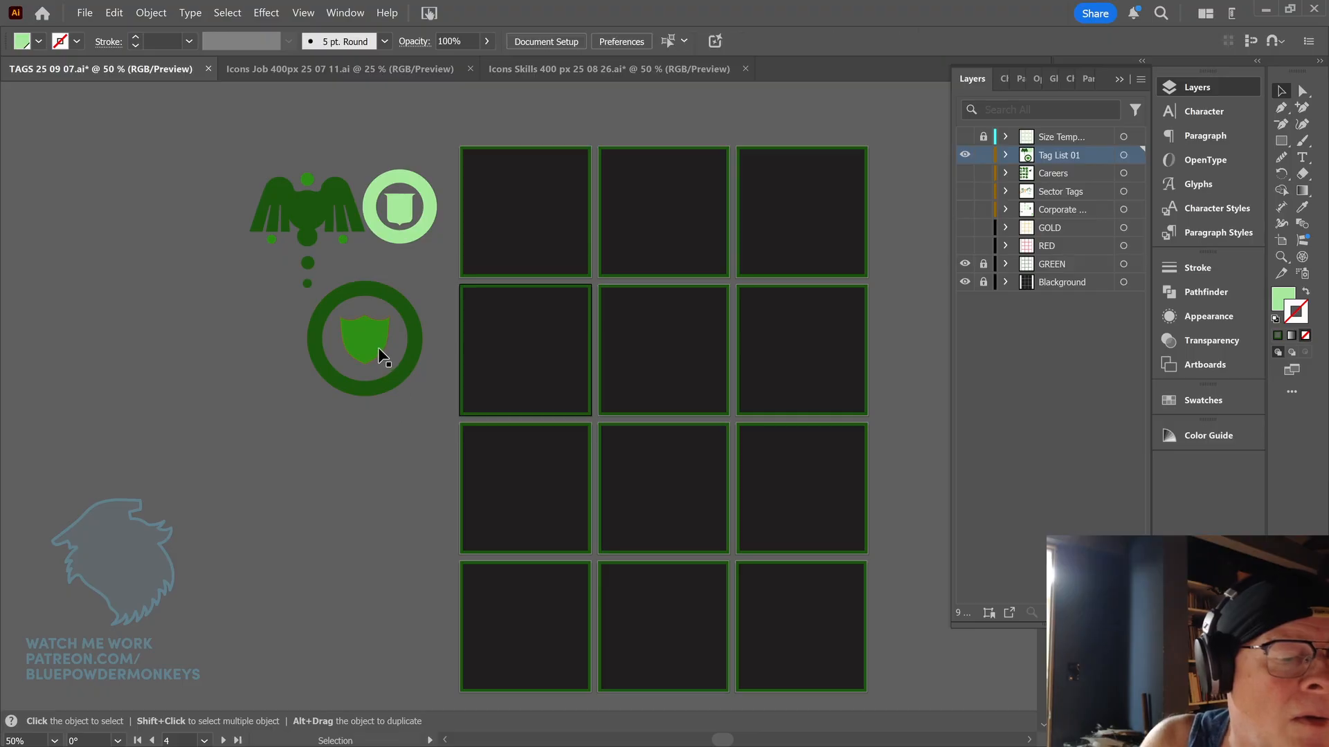
- With Tag List 01 hidden, check the Careers, Sector Tags and Corporate layers for reusable icons, hiding each again
{"action": "left_click", "coordinate": [964, 155]}
{"action": "left_click", "coordinate": [964, 173]}
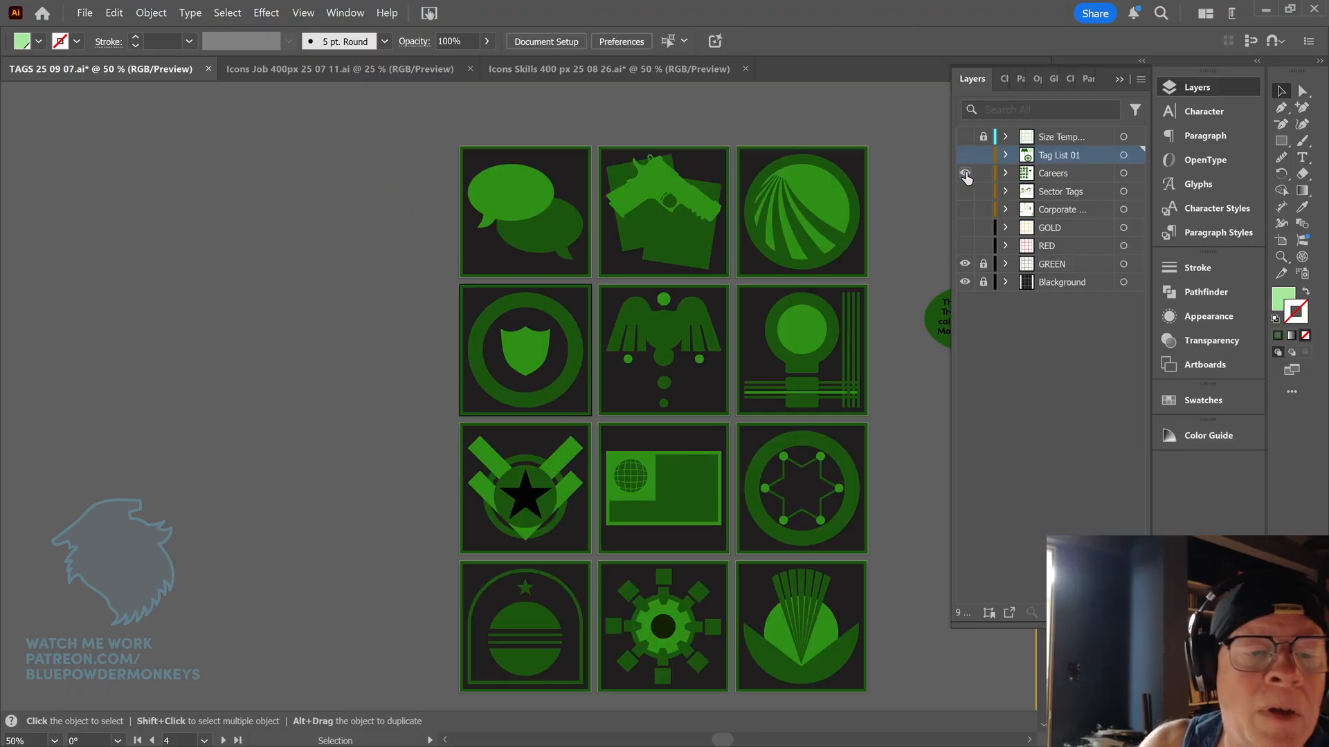
{"action": "left_click", "coordinate": [965, 175]}
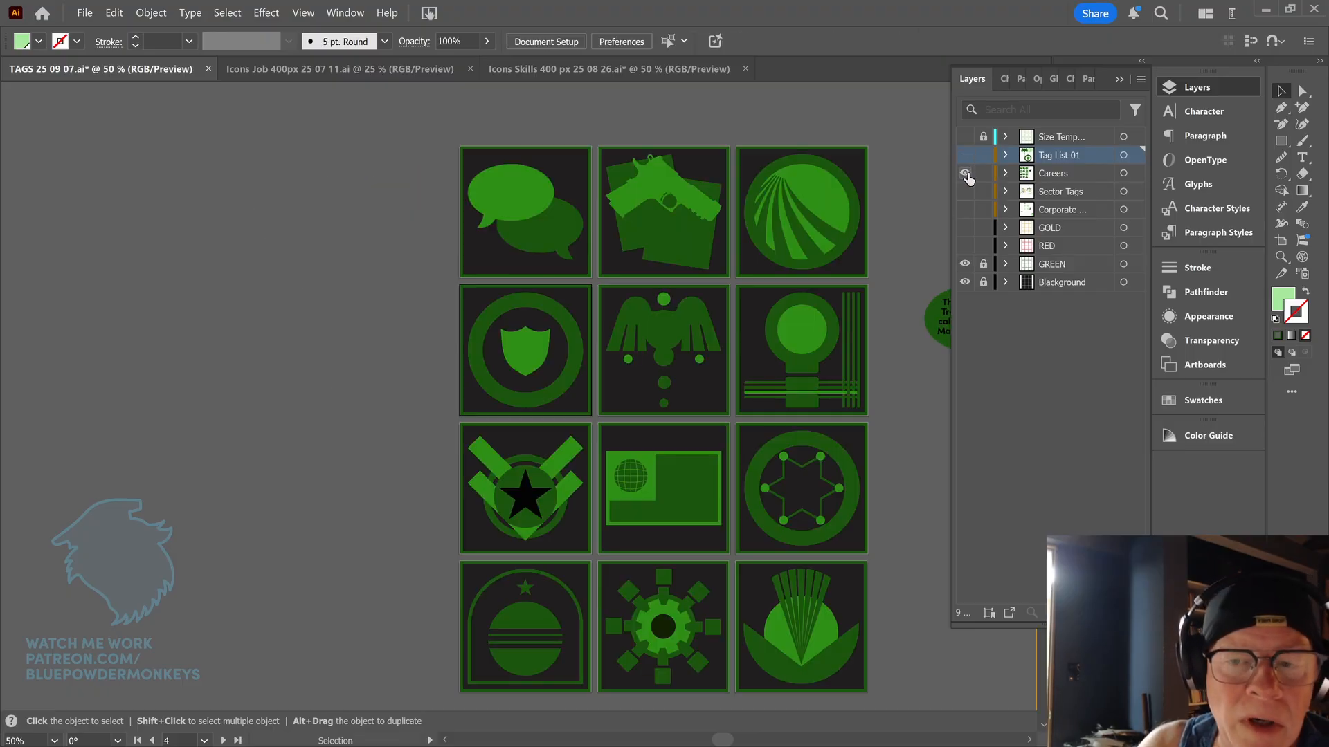
{"action": "left_click", "coordinate": [965, 193]}
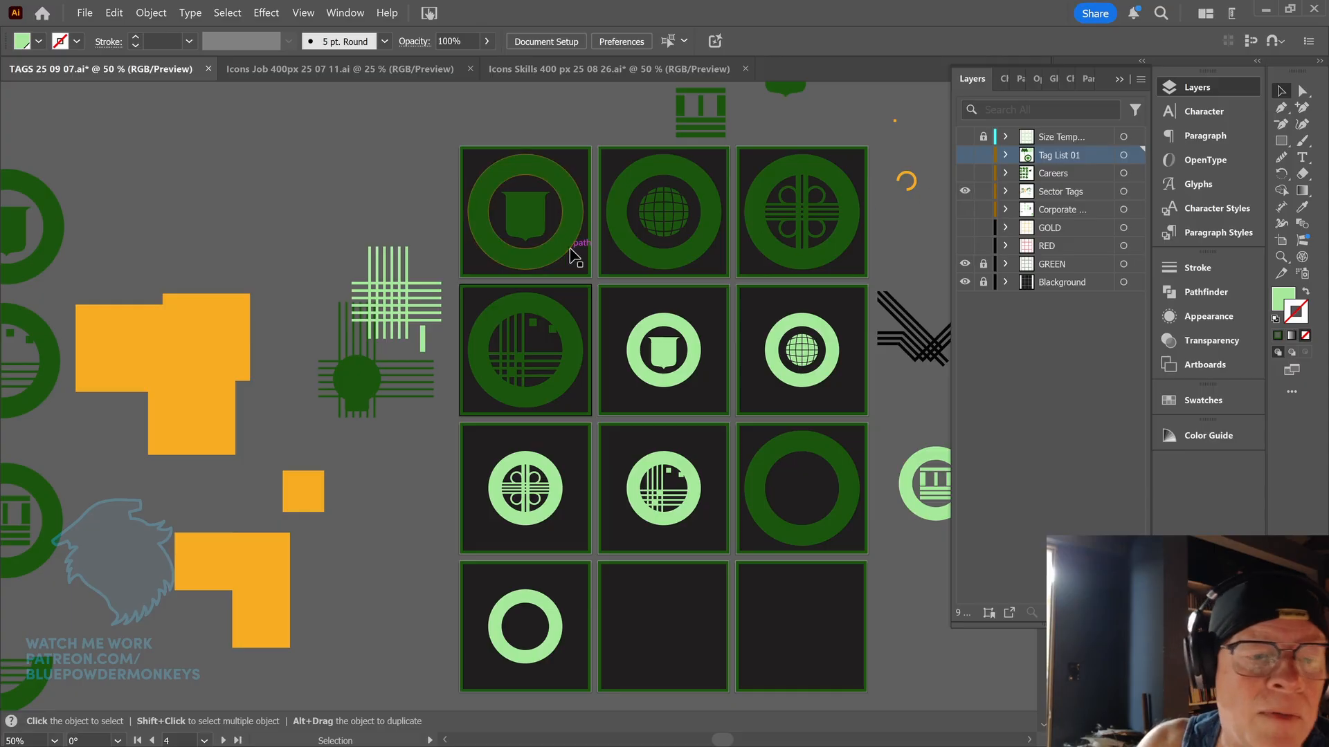
{"action": "left_click", "coordinate": [966, 192]}
{"action": "left_click", "coordinate": [965, 155]}
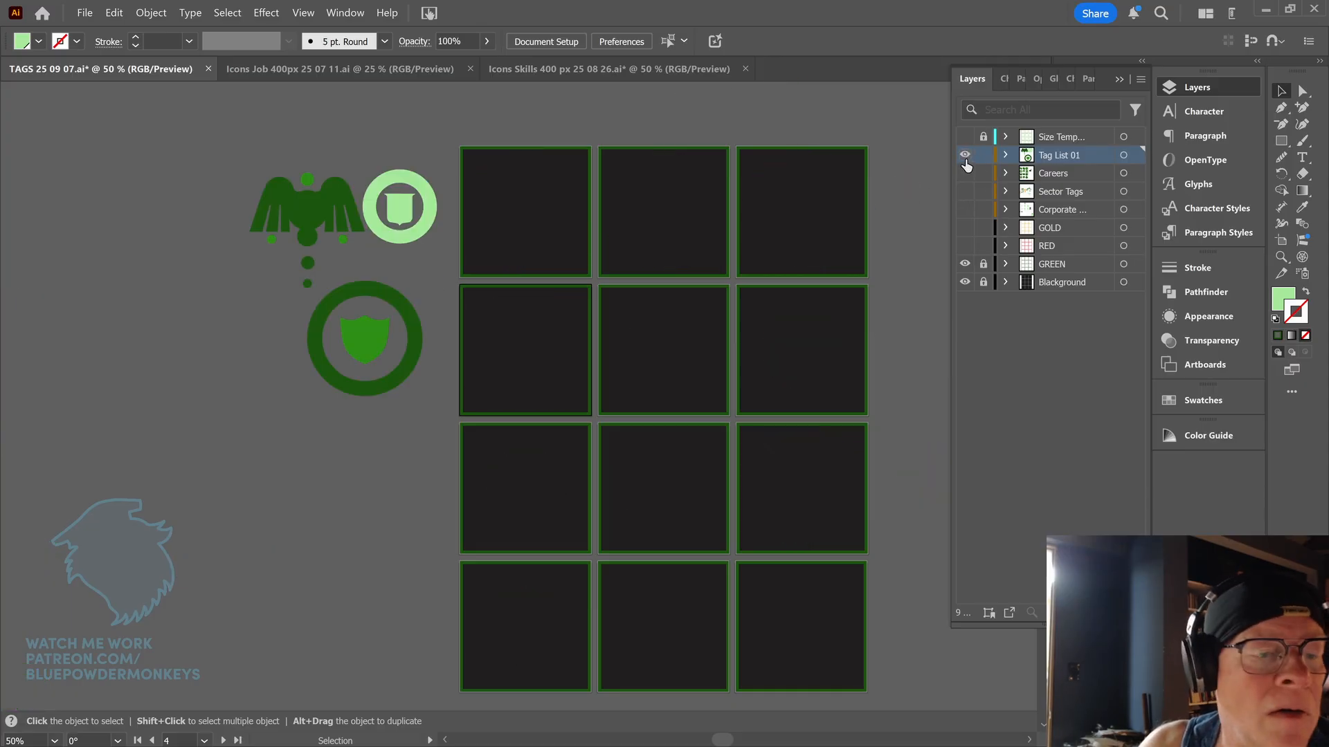
{"action": "left_click", "coordinate": [964, 155]}
{"action": "left_click", "coordinate": [965, 209]}
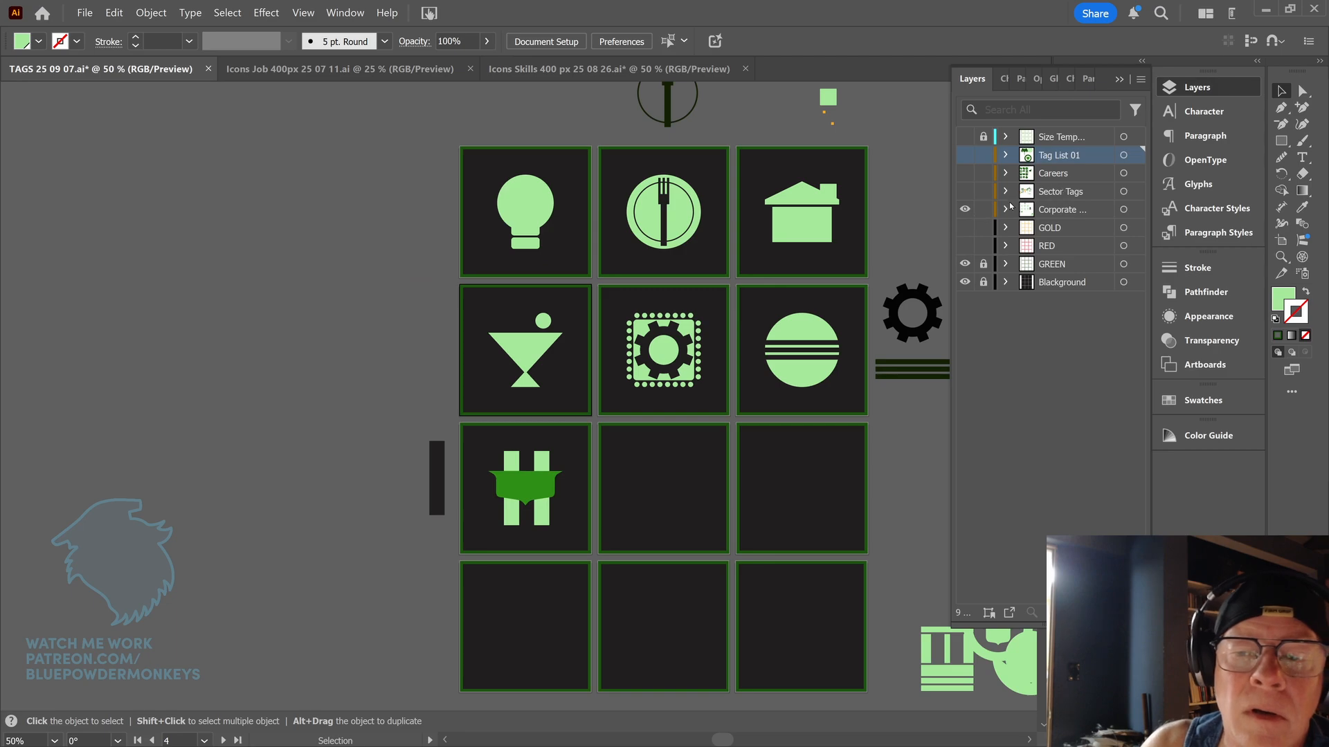
{"action": "left_click", "coordinate": [965, 209]}
- Copy the large dark green shield-in-ring icon from the Sector Tags layer and paste it onto a visible Tag List 01
{"action": "left_click", "coordinate": [965, 192]}
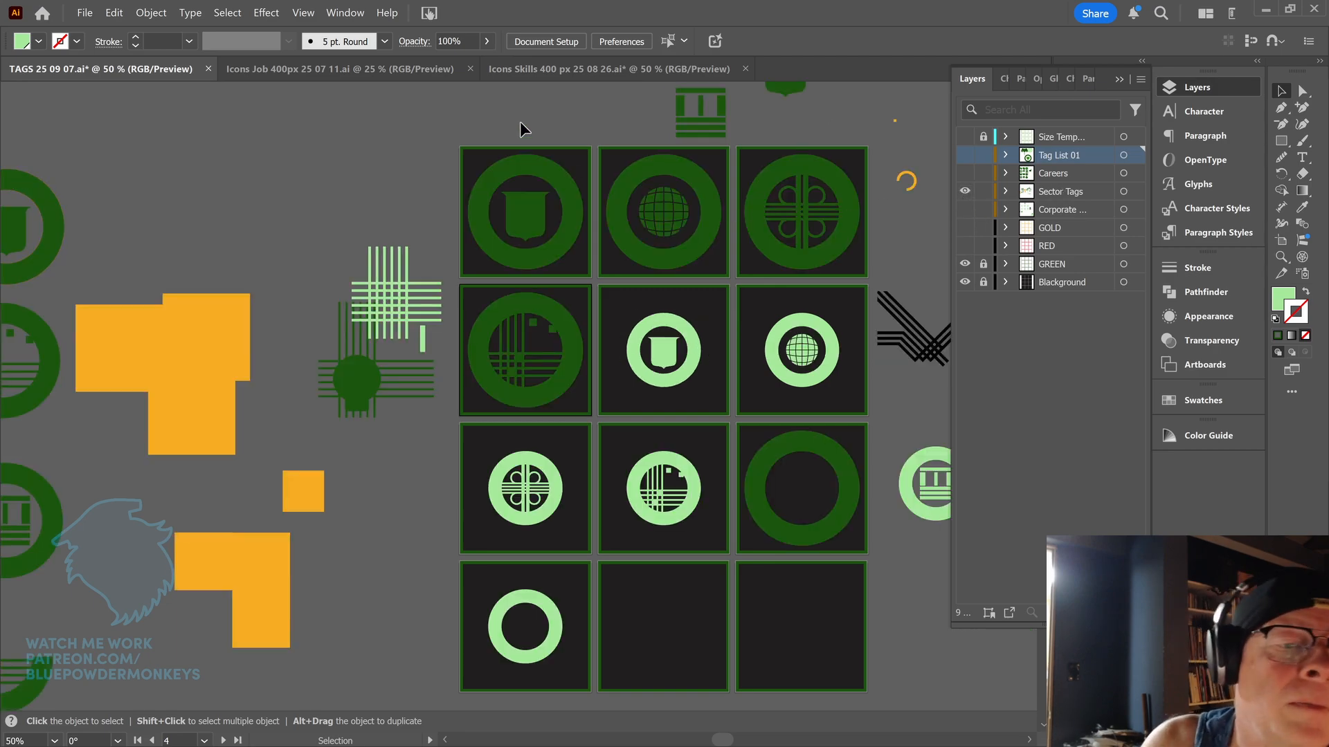
{"action": "left_click", "coordinate": [548, 228]}
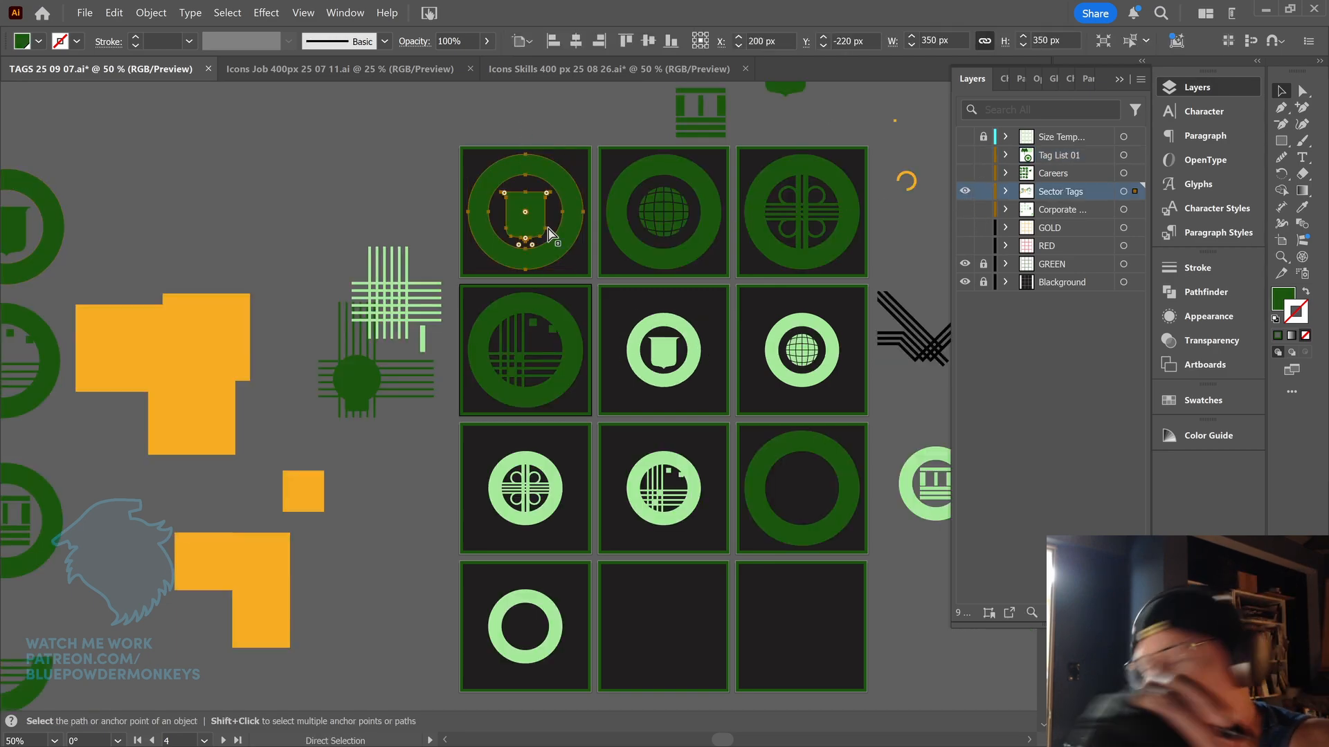
{"action": "left_click", "coordinate": [965, 192]}
{"action": "left_click", "coordinate": [965, 155]}
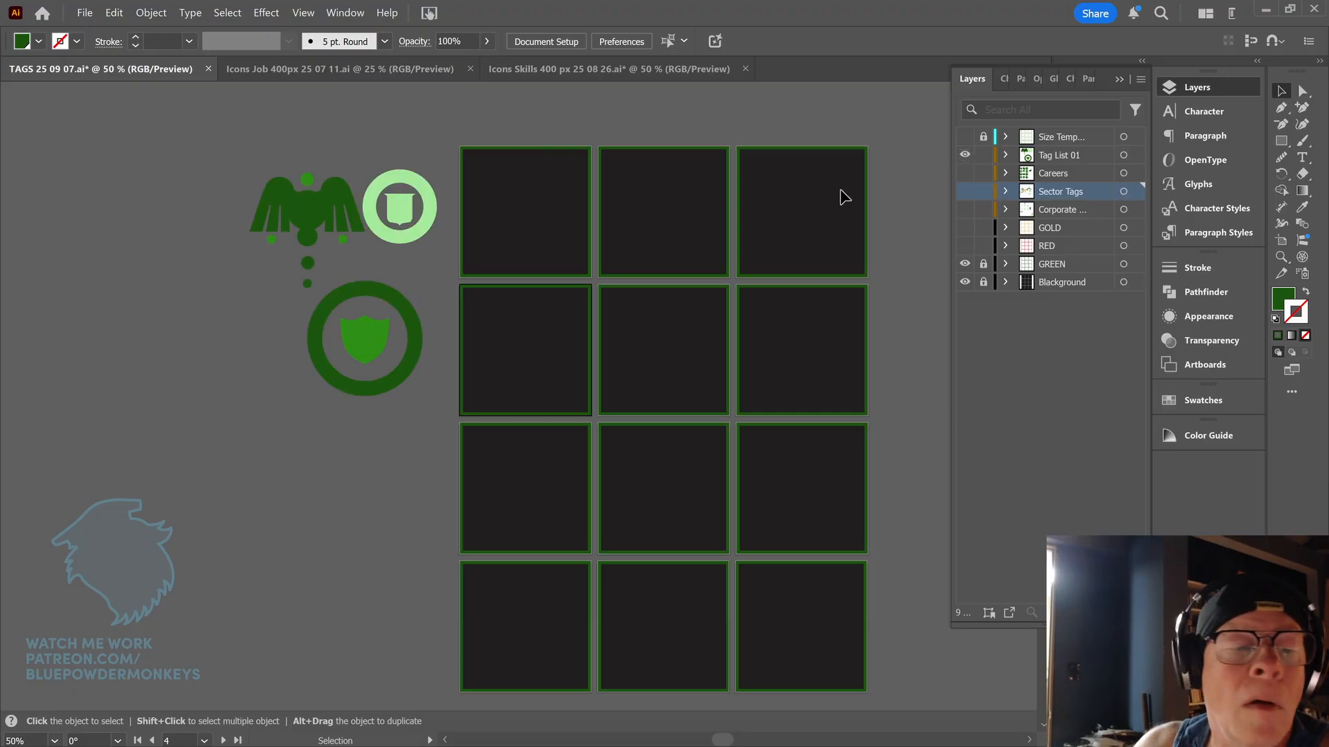
{"action": "key", "text": "ctrl+v"}
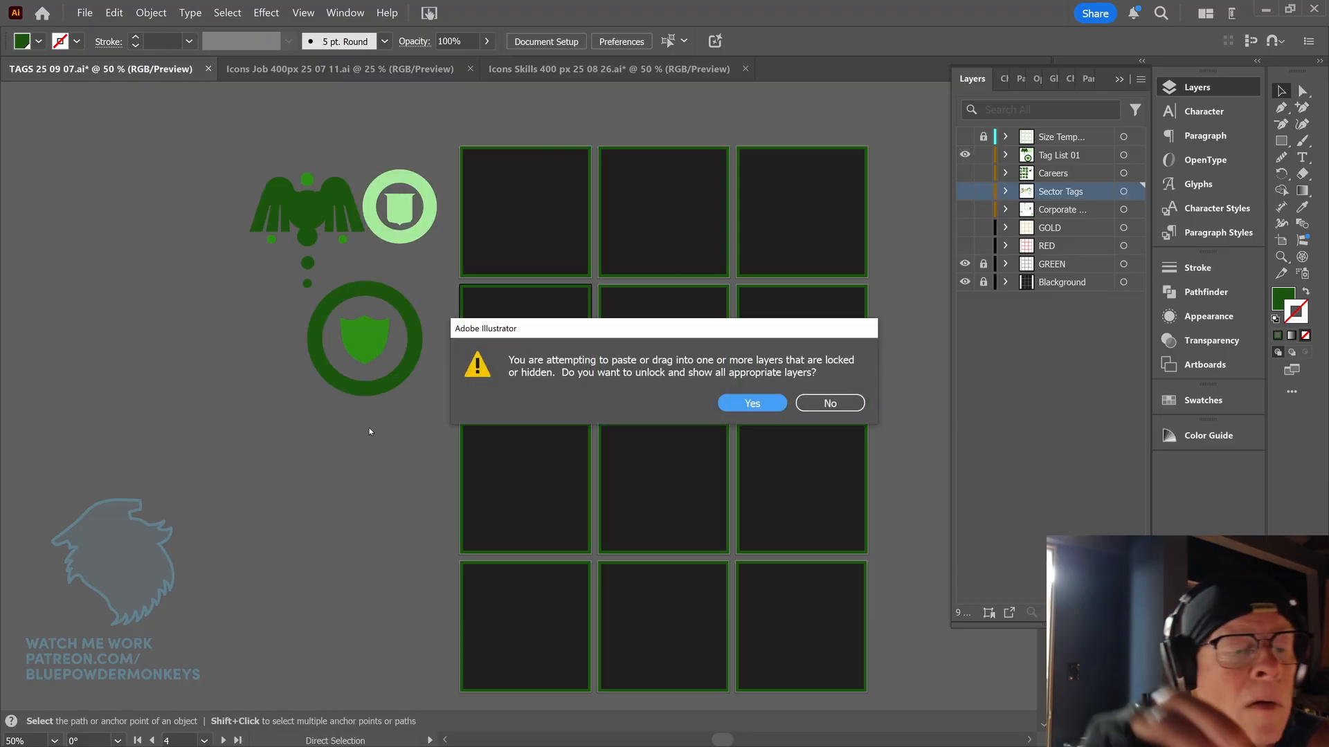
{"action": "left_click", "coordinate": [830, 403]}
{"action": "left_click", "coordinate": [1076, 157]}
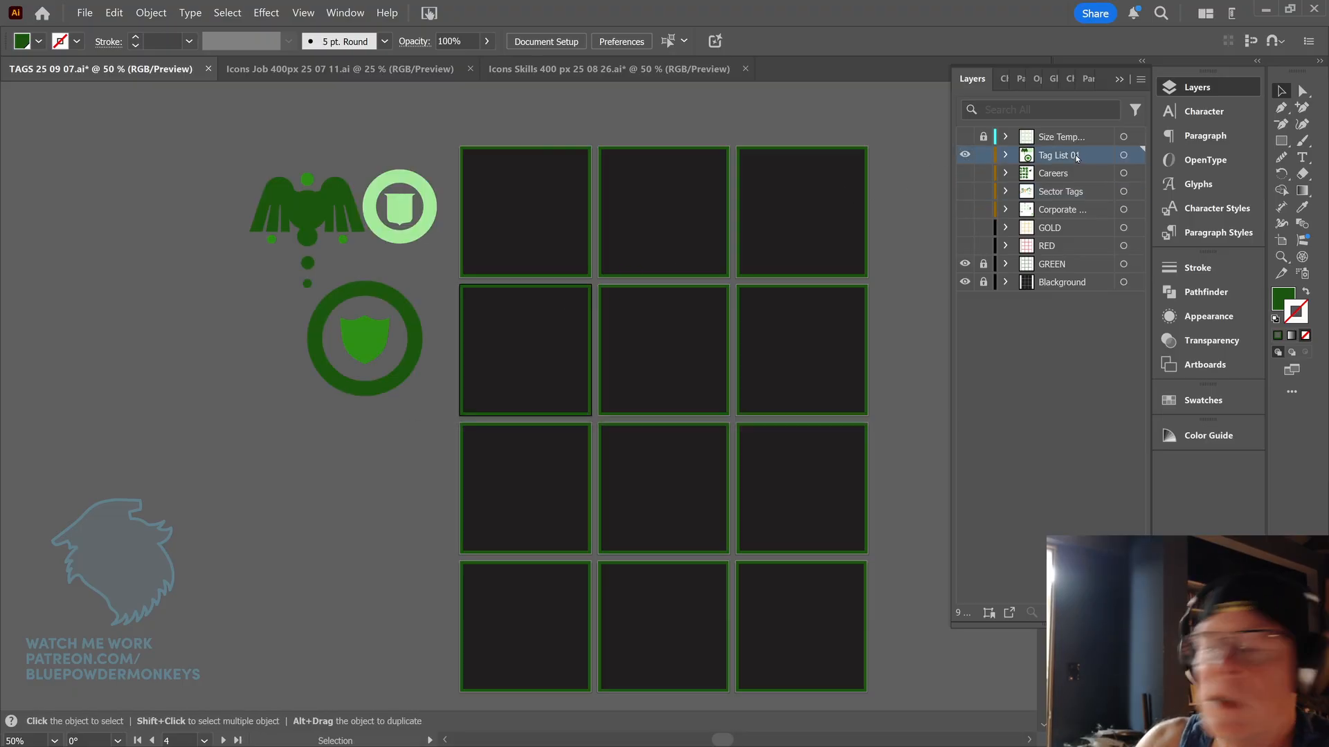
{"action": "key", "text": "ctrl+v"}
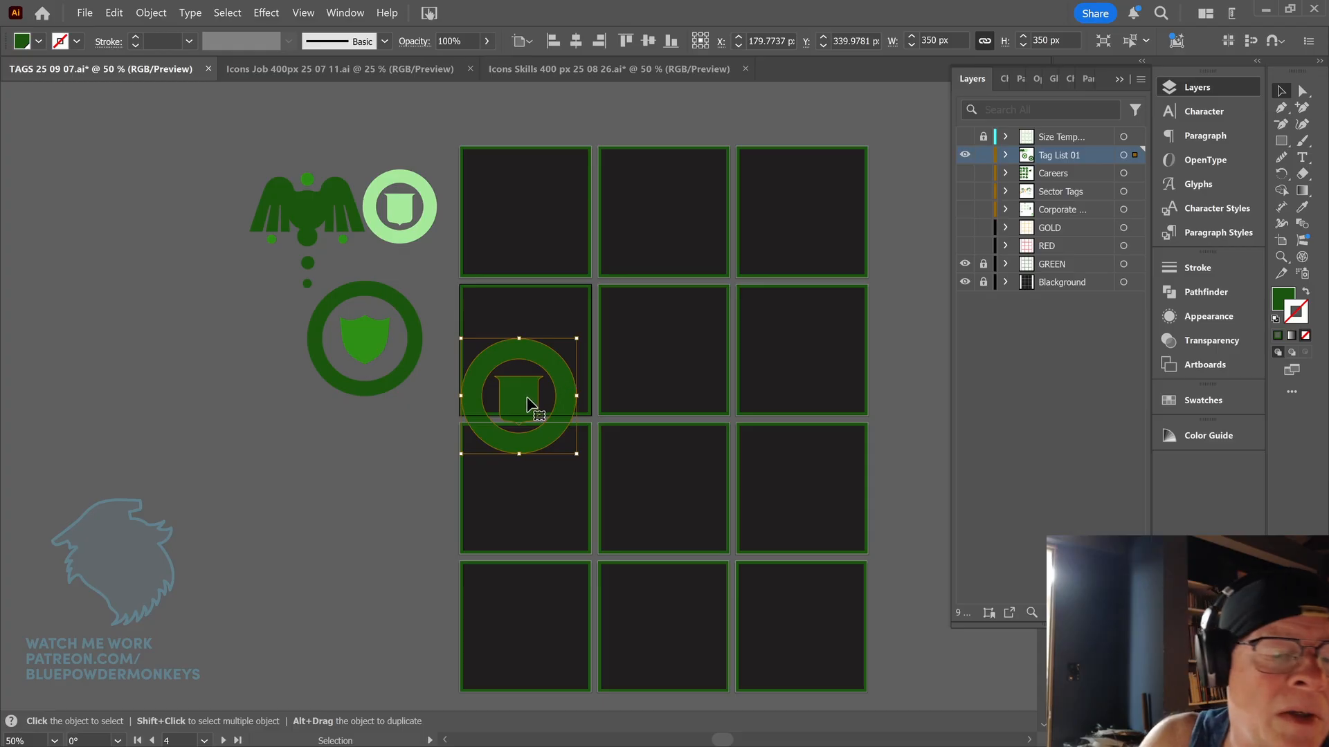
- Move the dark green shield-in-ring icon to the first artboard of the top row and centre it there
{"action": "left_click_drag", "start_coordinate": [544, 391], "coordinate": [537, 211]}
{"action": "left_click", "coordinate": [575, 41]}
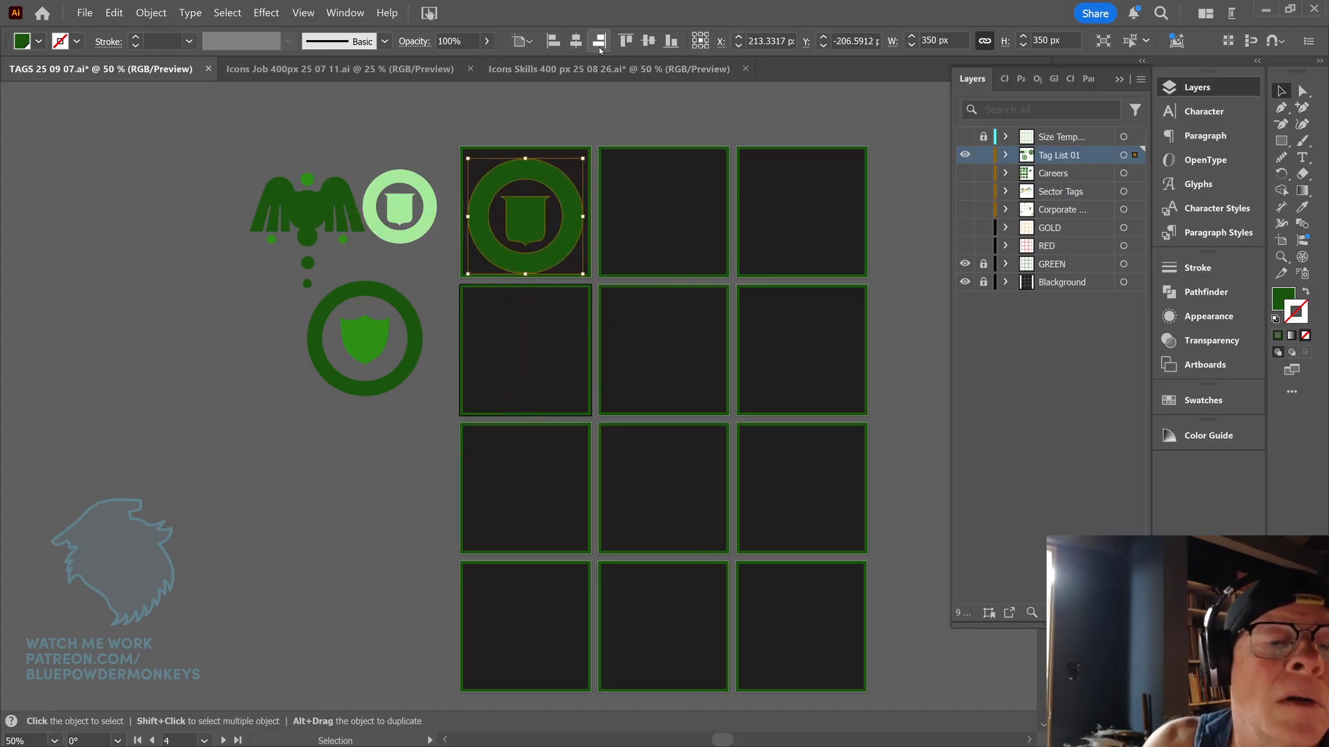
{"action": "left_click", "coordinate": [649, 45]}
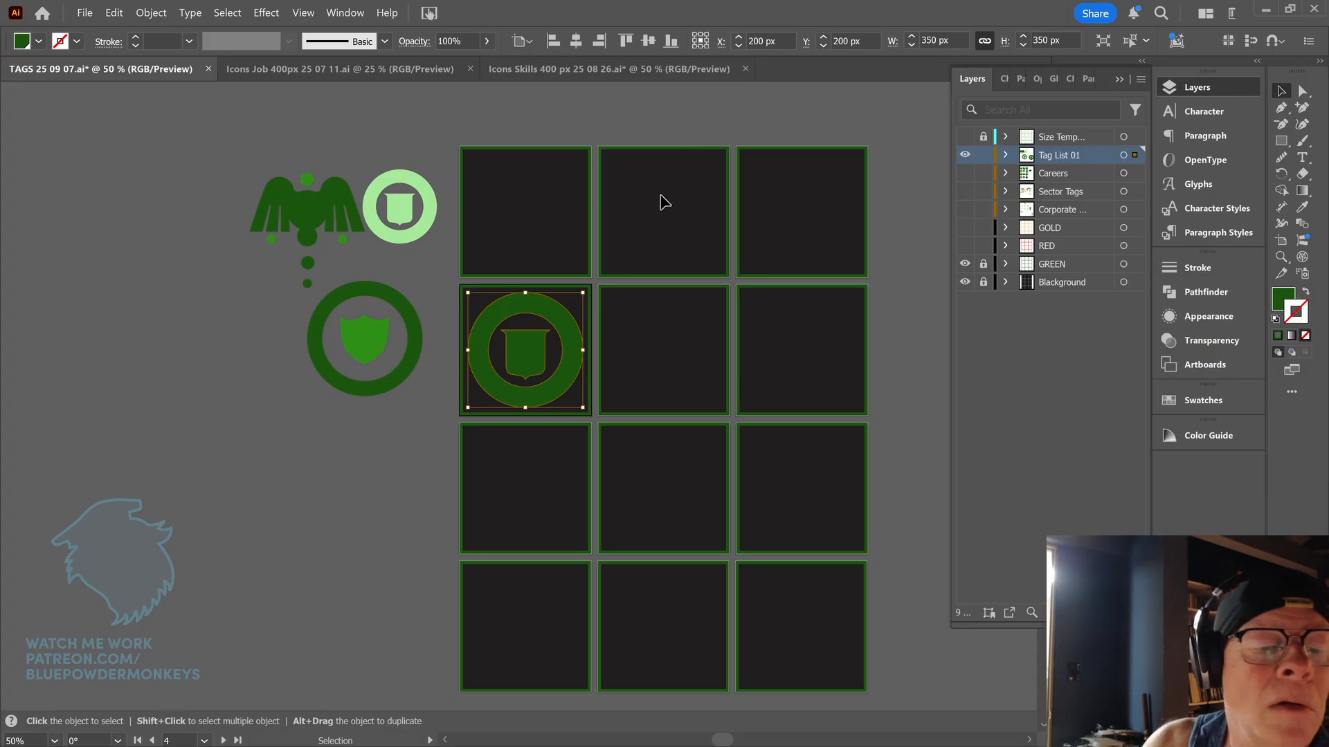
{"action": "left_click", "coordinate": [566, 267]}
{"action": "left_click_drag", "start_coordinate": [572, 344], "coordinate": [572, 226]}
{"action": "left_click", "coordinate": [563, 201]}
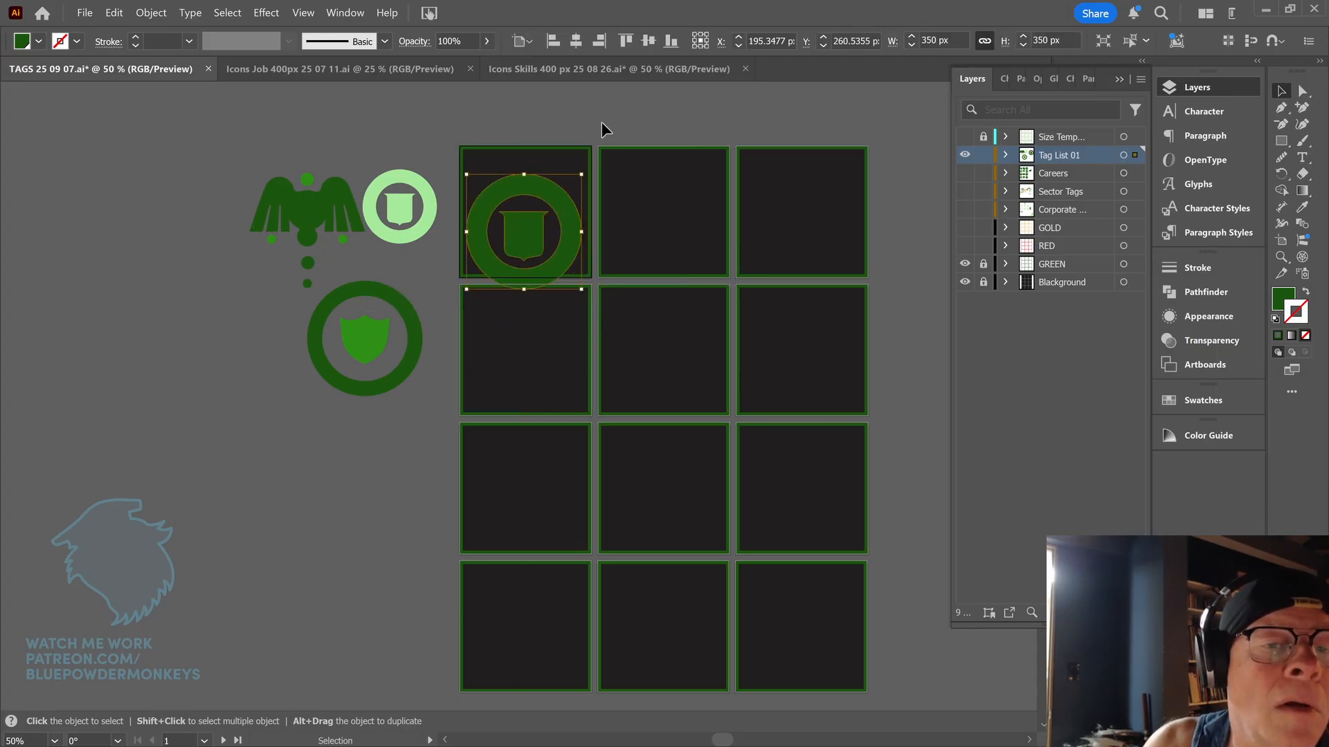
{"action": "left_click", "coordinate": [575, 41]}
{"action": "left_click", "coordinate": [617, 166]}
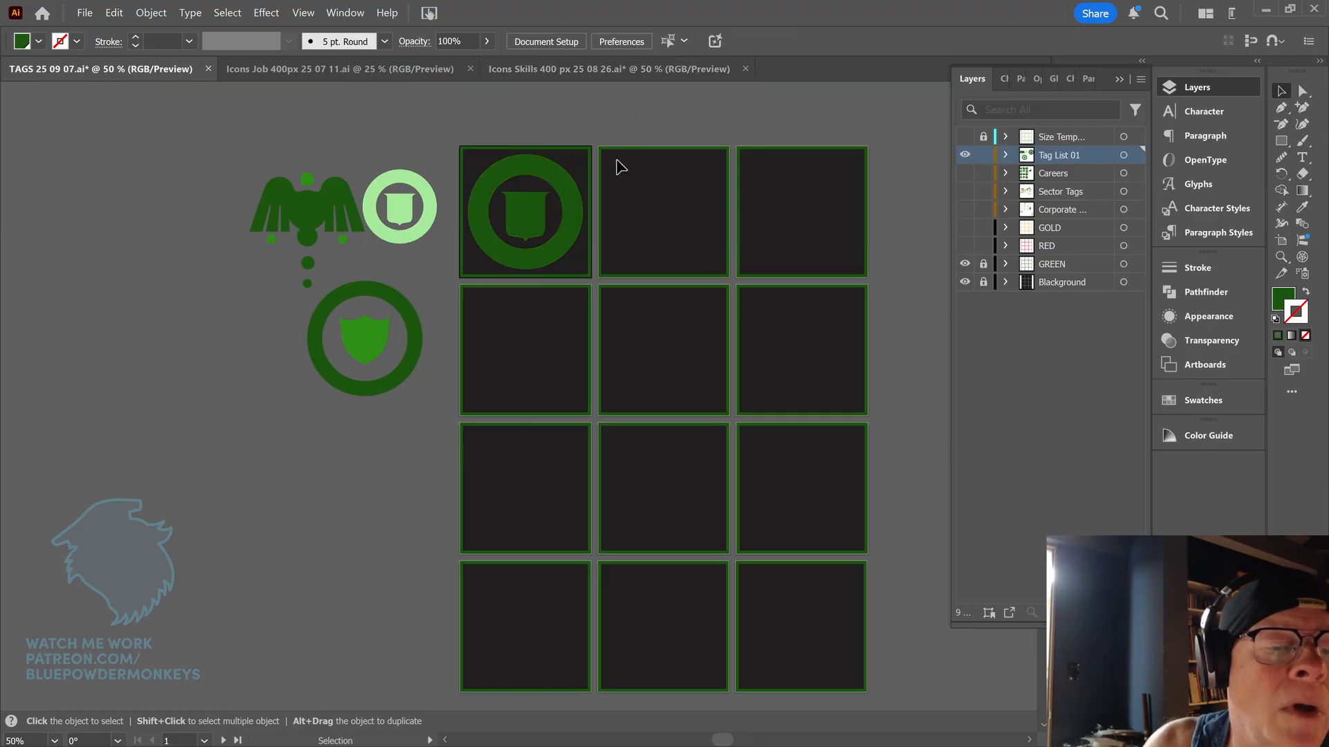
- Ungroup the icon on the first artboard and delete its dark green shield, keeping only the ring
{"action": "left_click_drag", "start_coordinate": [554, 263], "coordinate": [618, 319]}
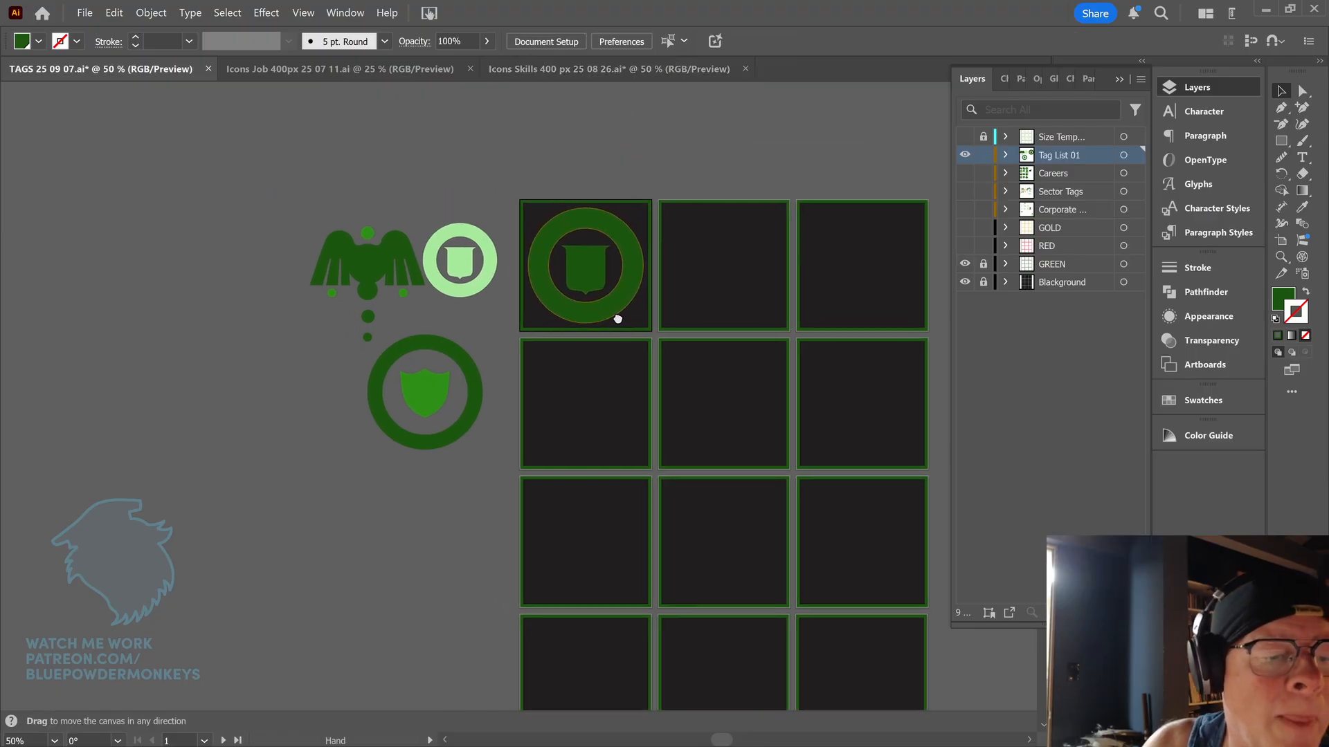
{"action": "left_click", "coordinate": [590, 288]}
{"action": "key", "text": "ctrl+shift+g"}
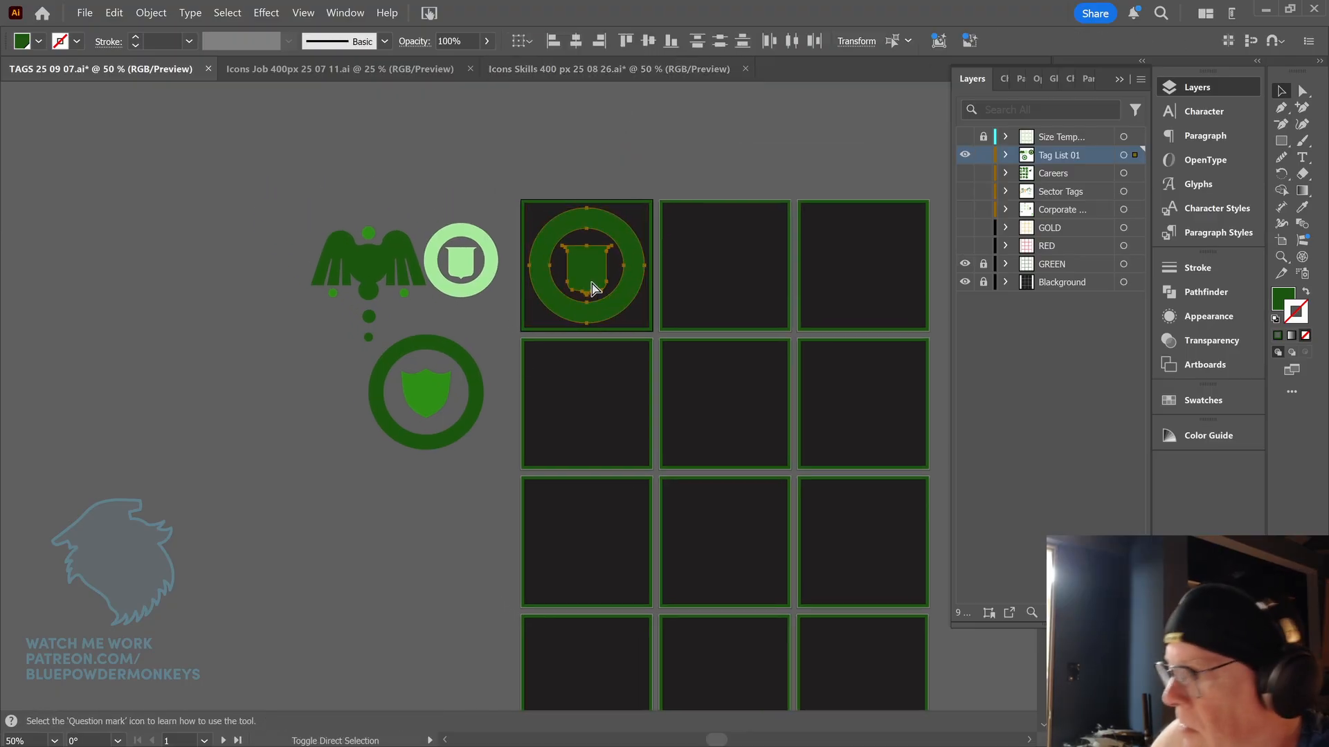
{"action": "left_click", "coordinate": [670, 173]}
{"action": "left_click", "coordinate": [593, 269]}
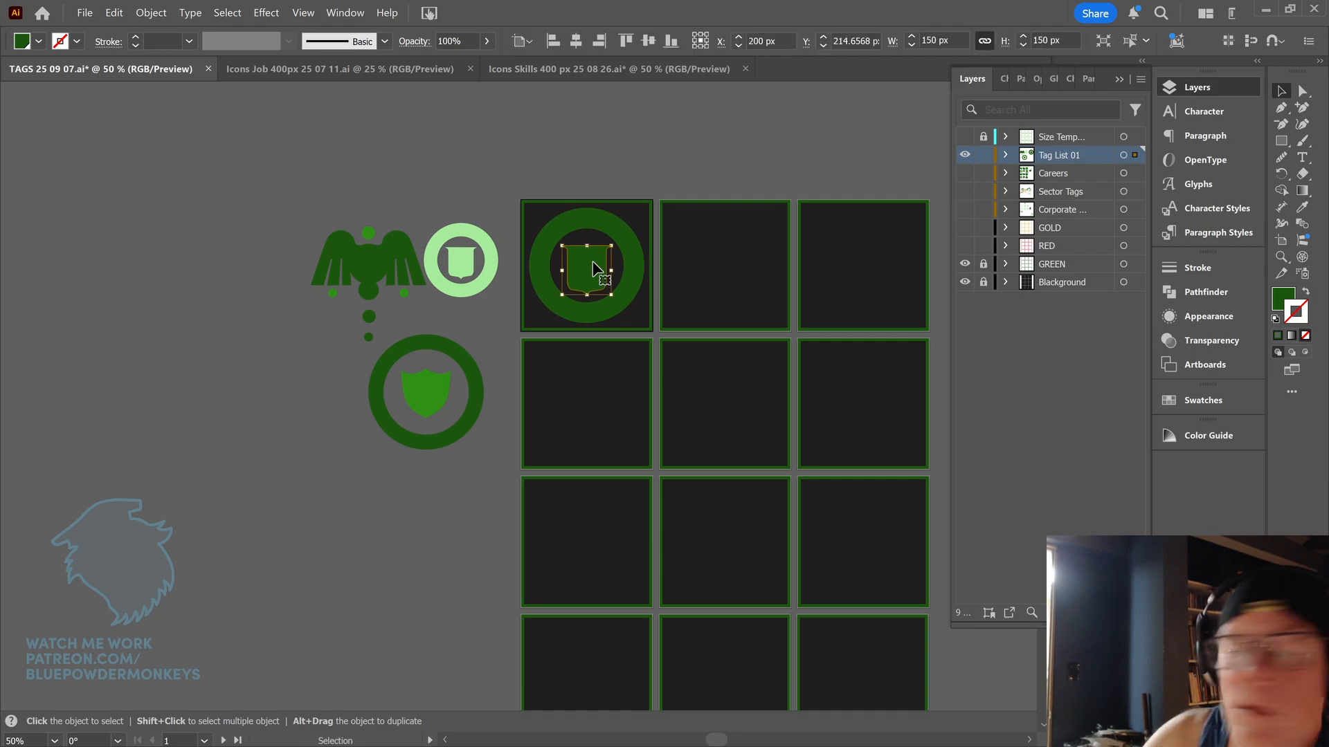
{"action": "key", "text": "Delete"}
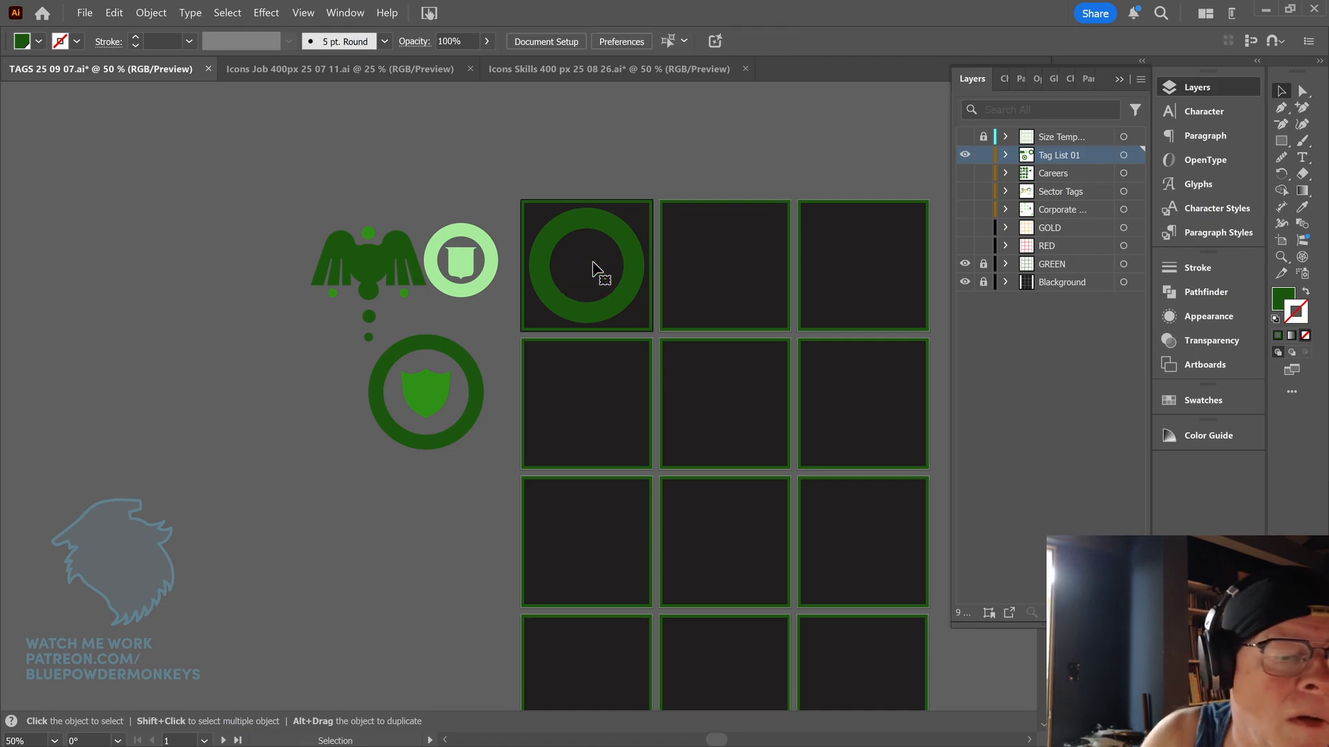
- Move the bright green shield from the spare icon into the first artboard's ring, centre it, and shift it down to about Y 203 px
{"action": "left_click_drag", "start_coordinate": [432, 396], "coordinate": [598, 280]}
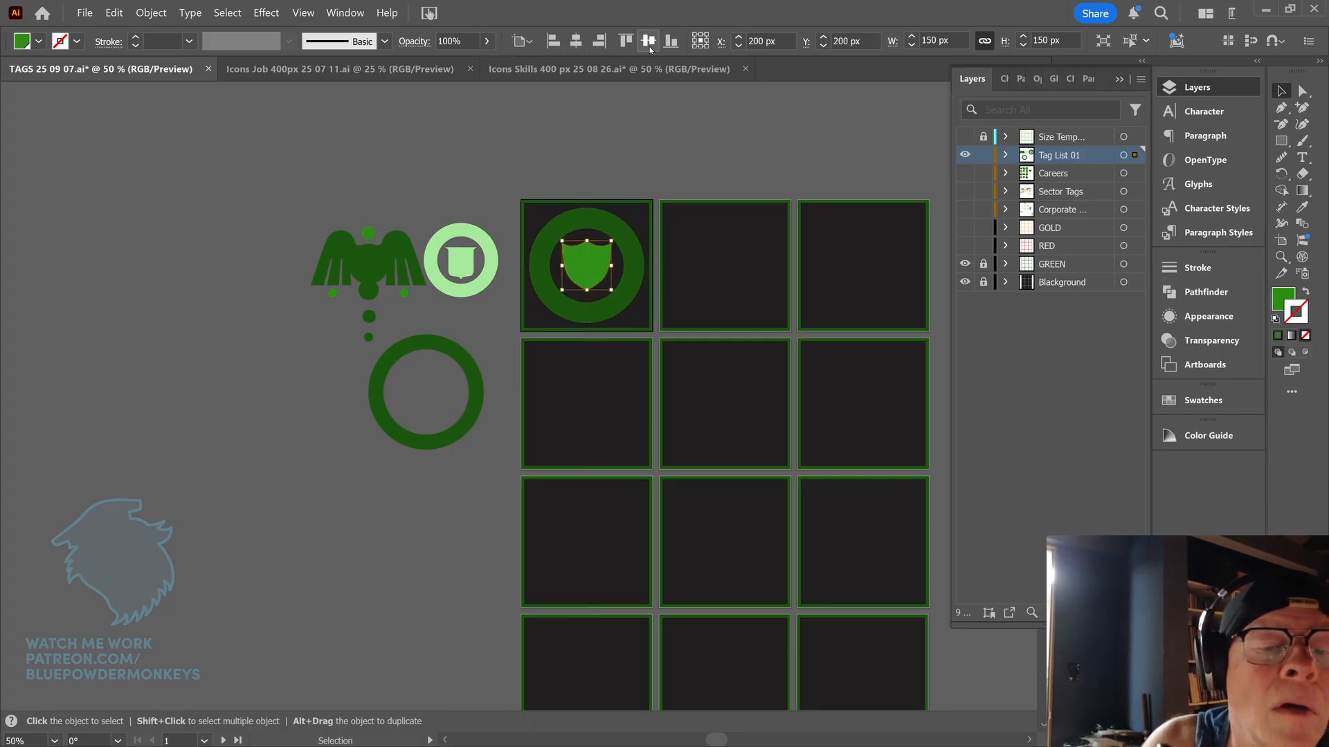
{"action": "left_click", "coordinate": [675, 163]}
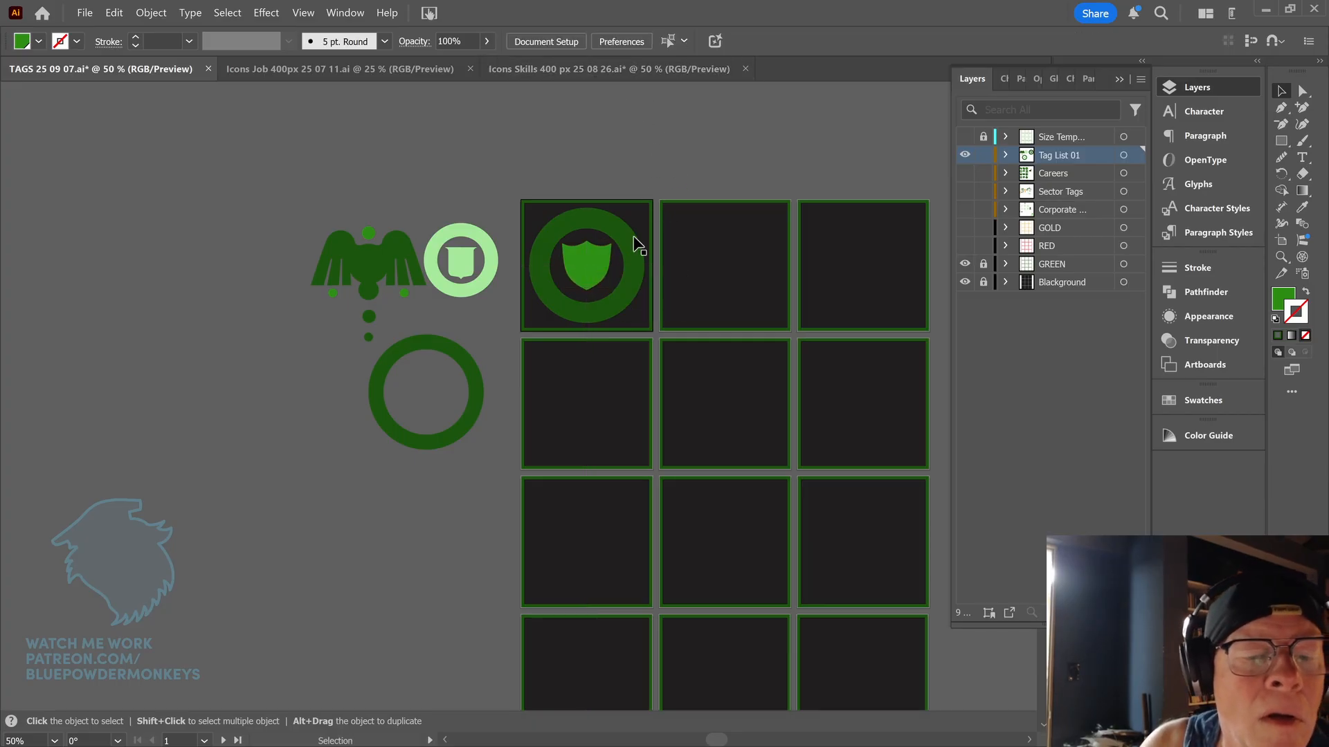
{"action": "left_click", "coordinate": [601, 271]}
{"action": "left_click_drag", "start_coordinate": [600, 269], "coordinate": [600, 267]}
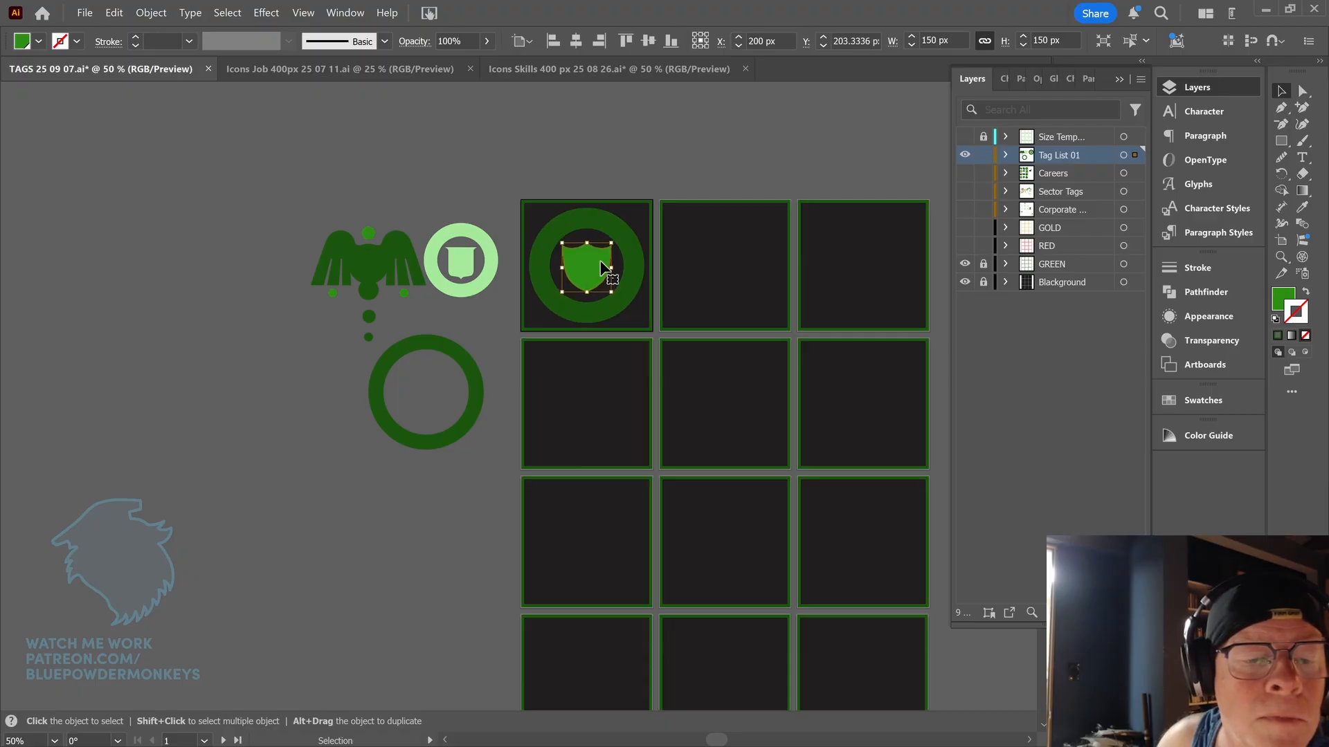
{"action": "left_click", "coordinate": [713, 156]}
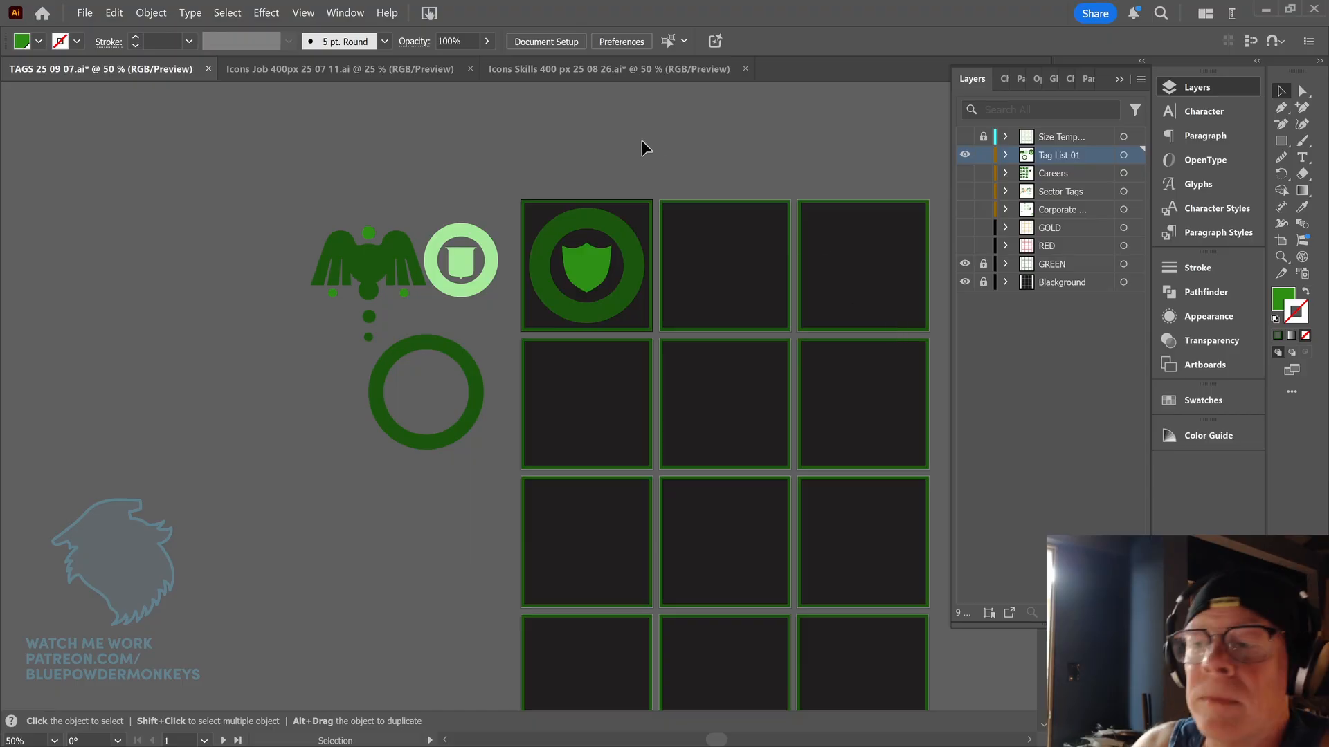
- Draw a bright green ellipse about 60 by 32 px near the middle of the second artboard in the top row
{"action": "left_click", "coordinate": [1281, 141]}
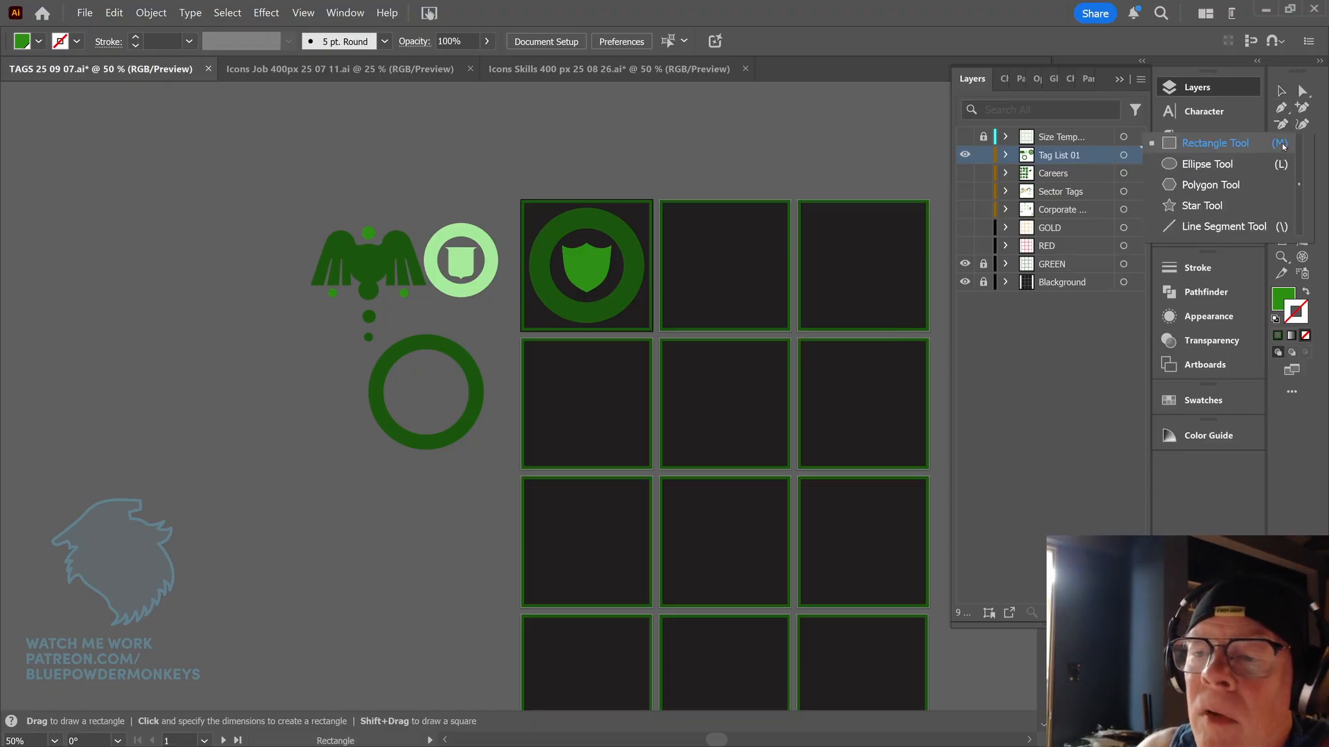
{"action": "left_click", "coordinate": [1260, 164]}
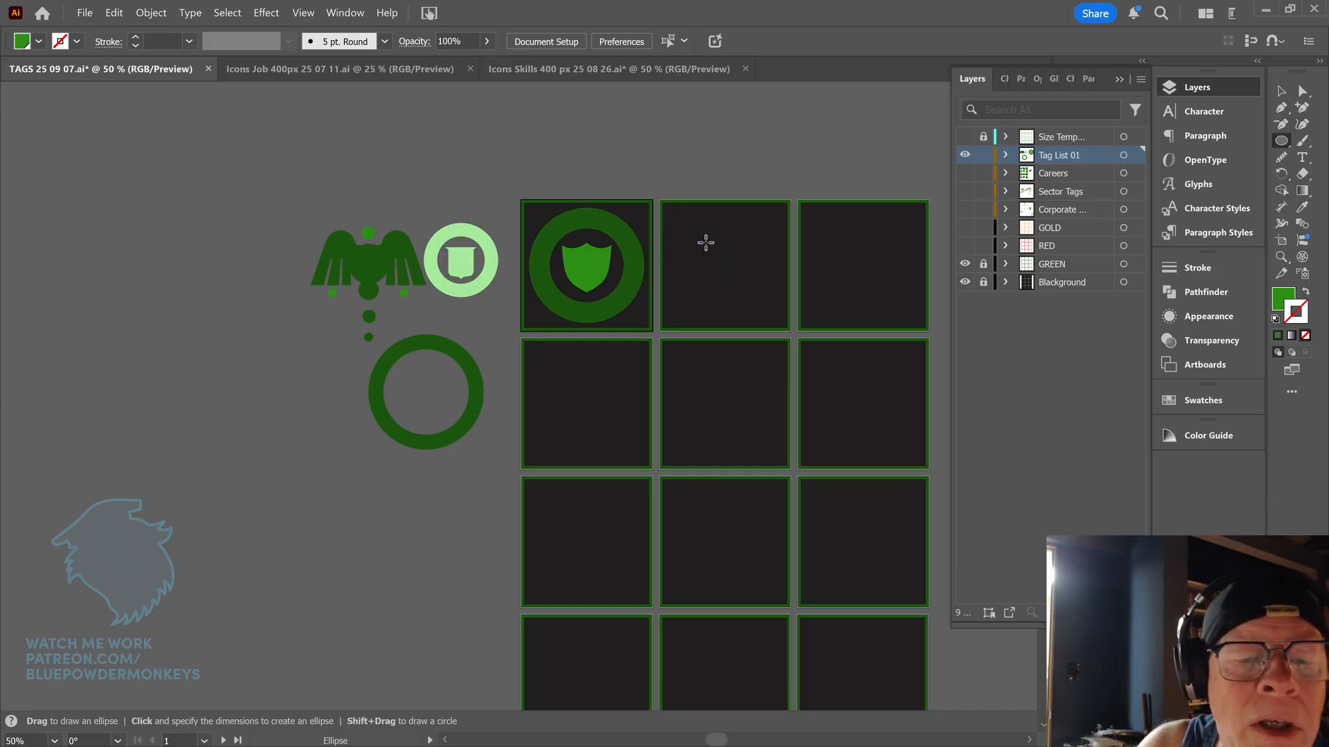
{"action": "scroll", "coordinate": [761, 173], "scroll_direction": "up", "scroll_amount": 3}
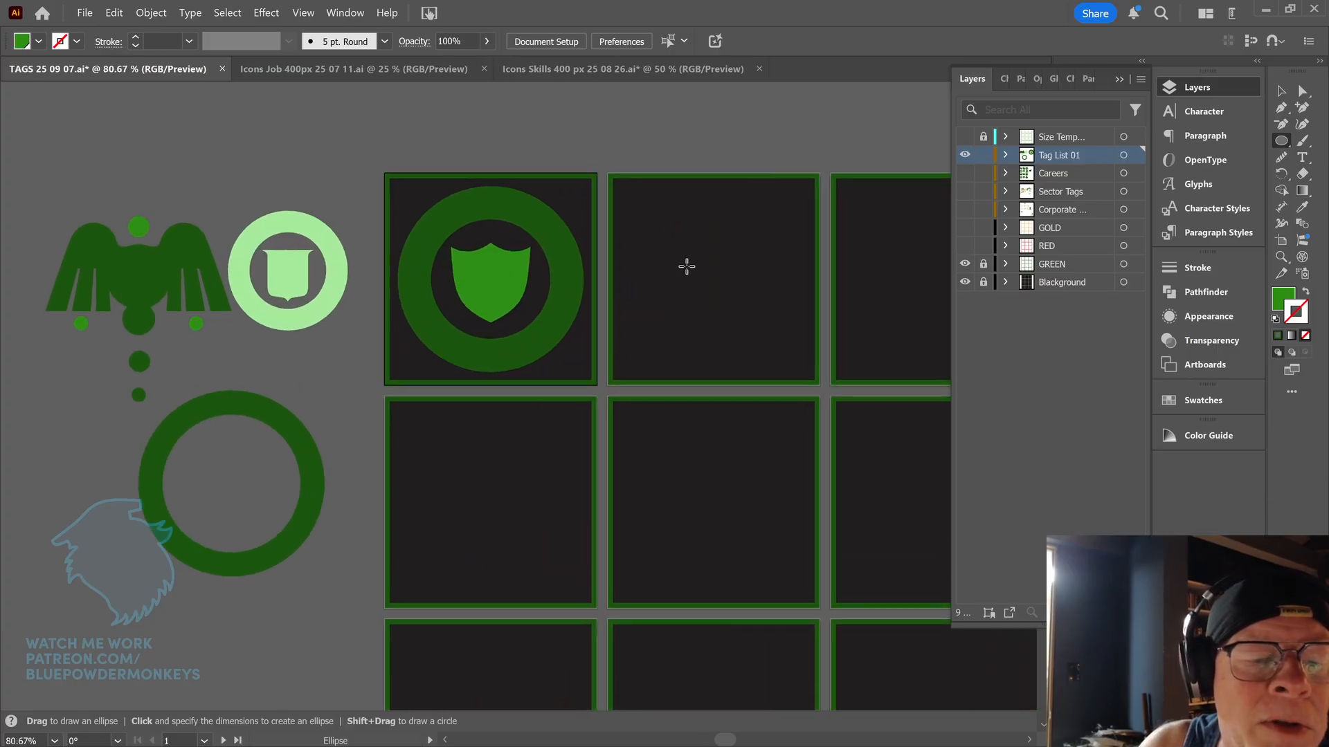
{"action": "left_click_drag", "start_coordinate": [689, 276], "coordinate": [723, 295]}
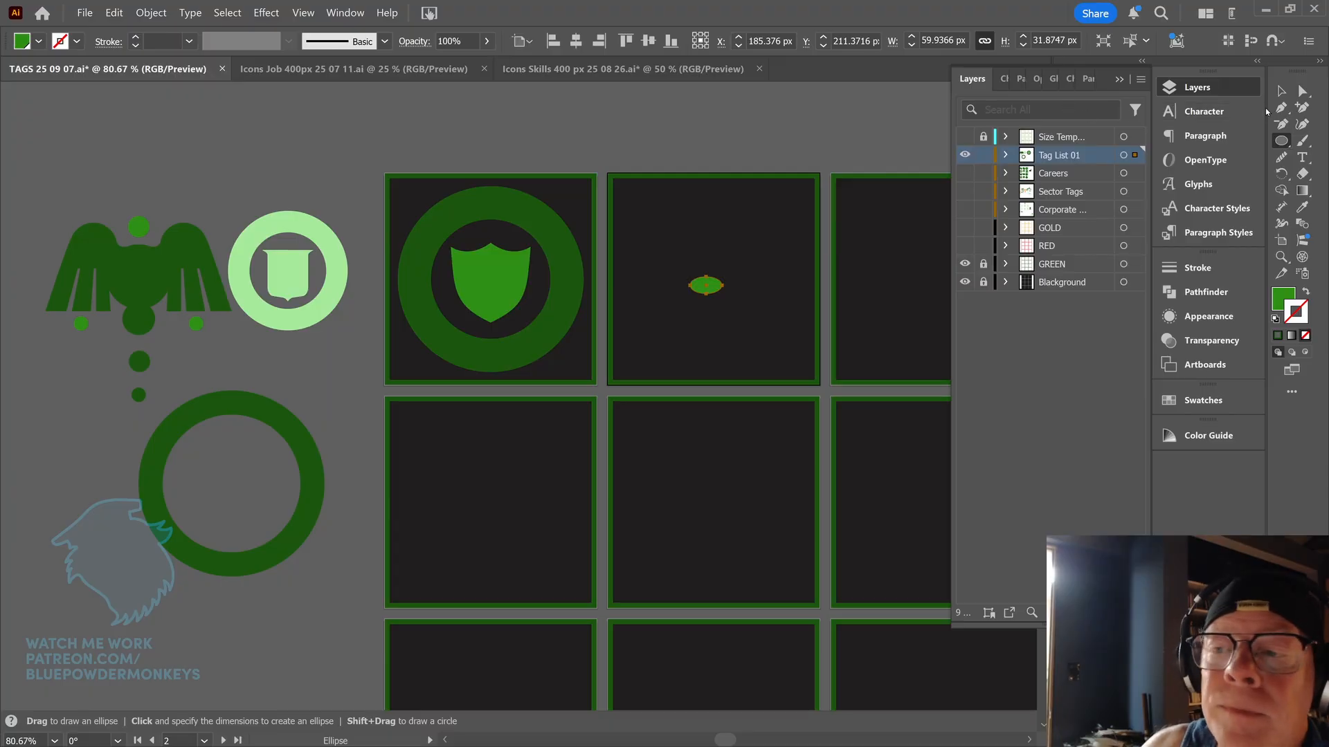
- Replace the wide ellipse on the second artboard with a tall bright green ellipse about 34 by 64 px in the artboard's upper half
{"action": "key", "text": "Delete"}
{"action": "left_click_drag", "start_coordinate": [684, 225], "coordinate": [703, 261]}
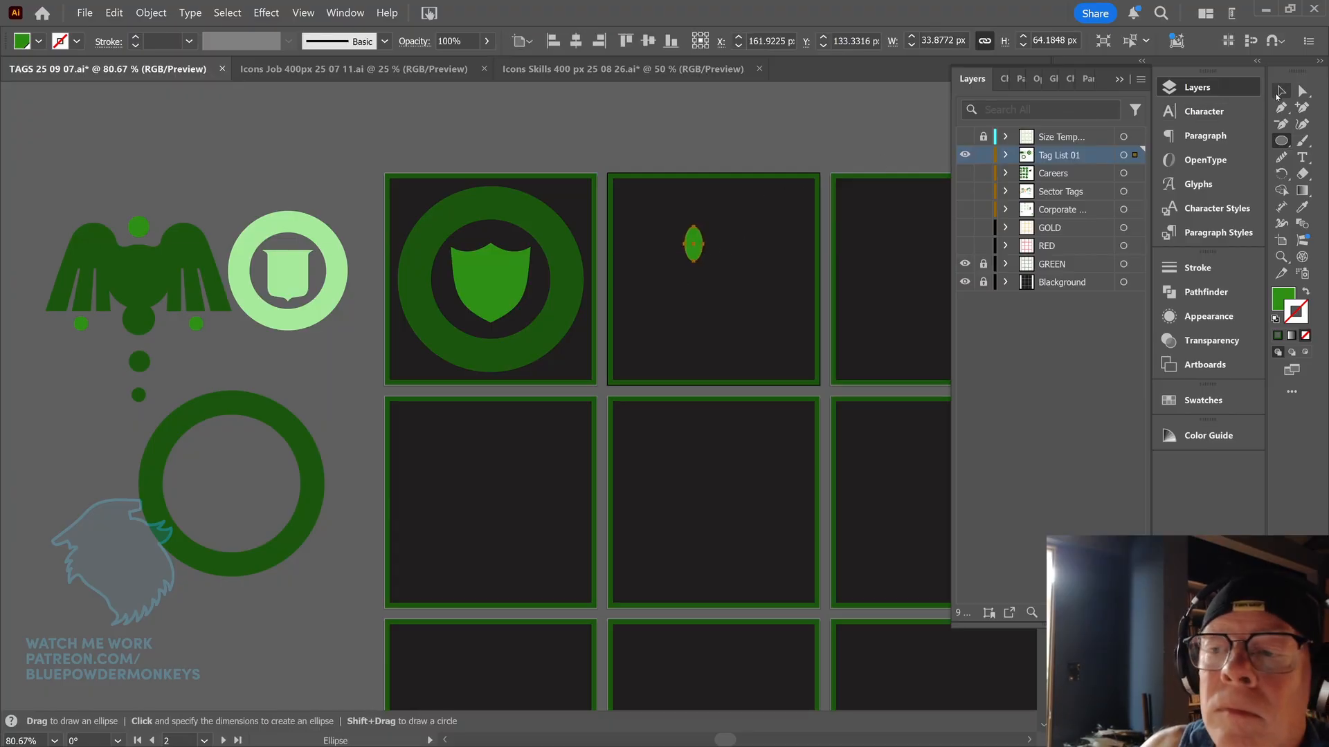
{"action": "left_click", "coordinate": [1281, 92]}
{"action": "scroll", "coordinate": [795, 164], "scroll_direction": "up", "scroll_amount": 3}
{"action": "scroll", "coordinate": [795, 164], "scroll_direction": "up", "scroll_amount": 3}
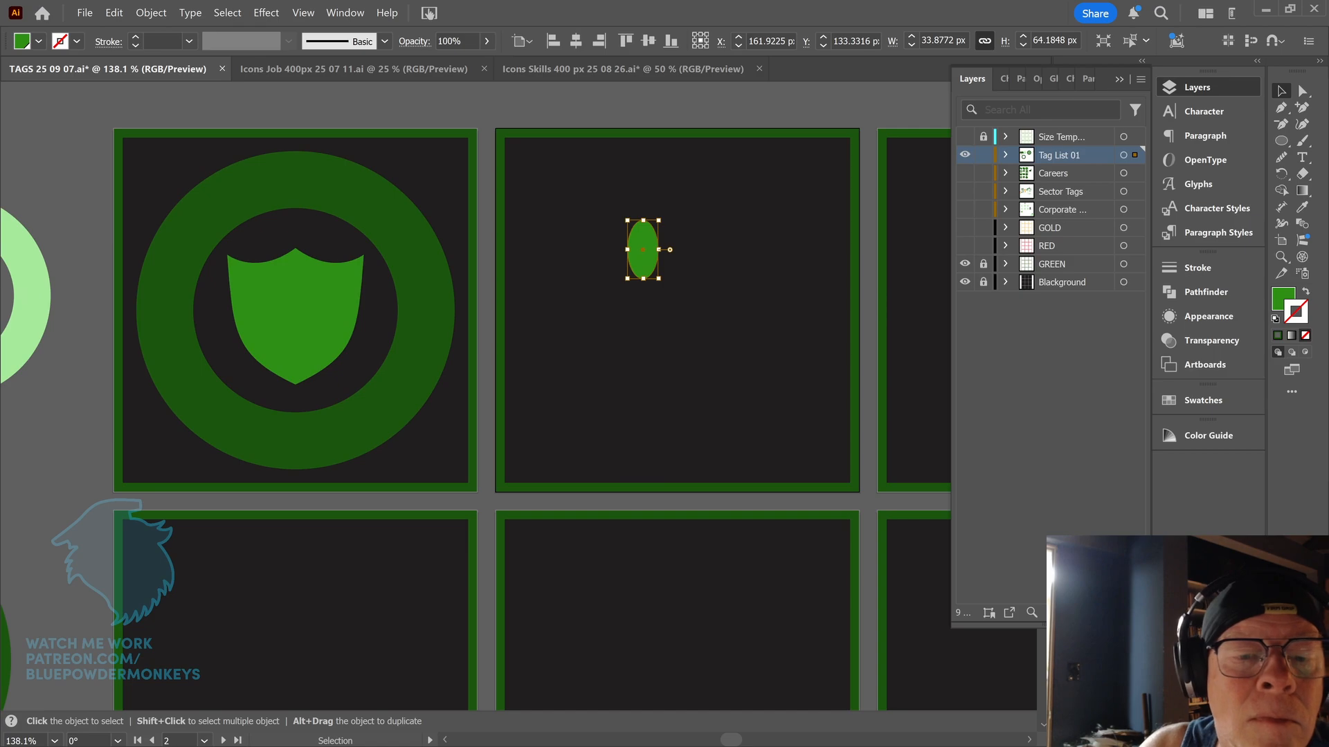
{"action": "left_click", "coordinate": [758, 211]}
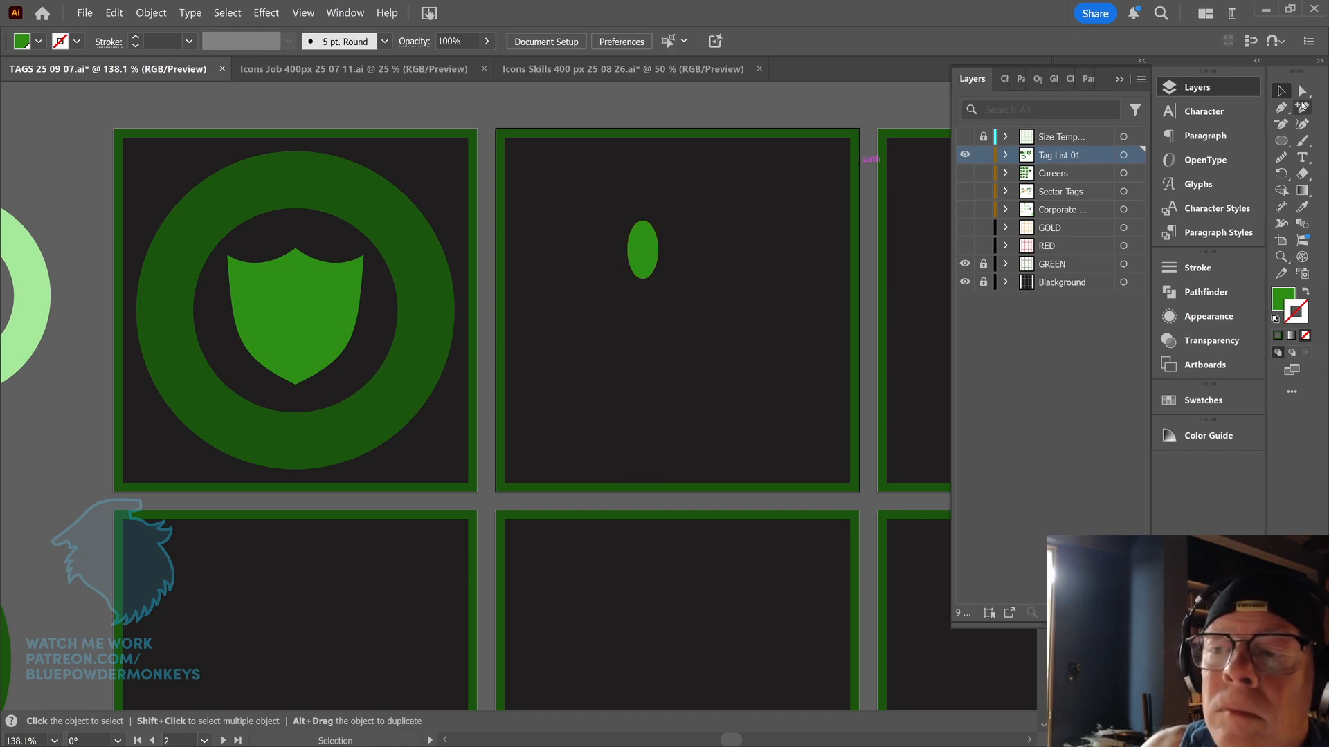
- Try to reshape the curves at the tall ellipse's top and right anchor points with the Anchor Point tool
{"action": "left_click", "coordinate": [1281, 107]}
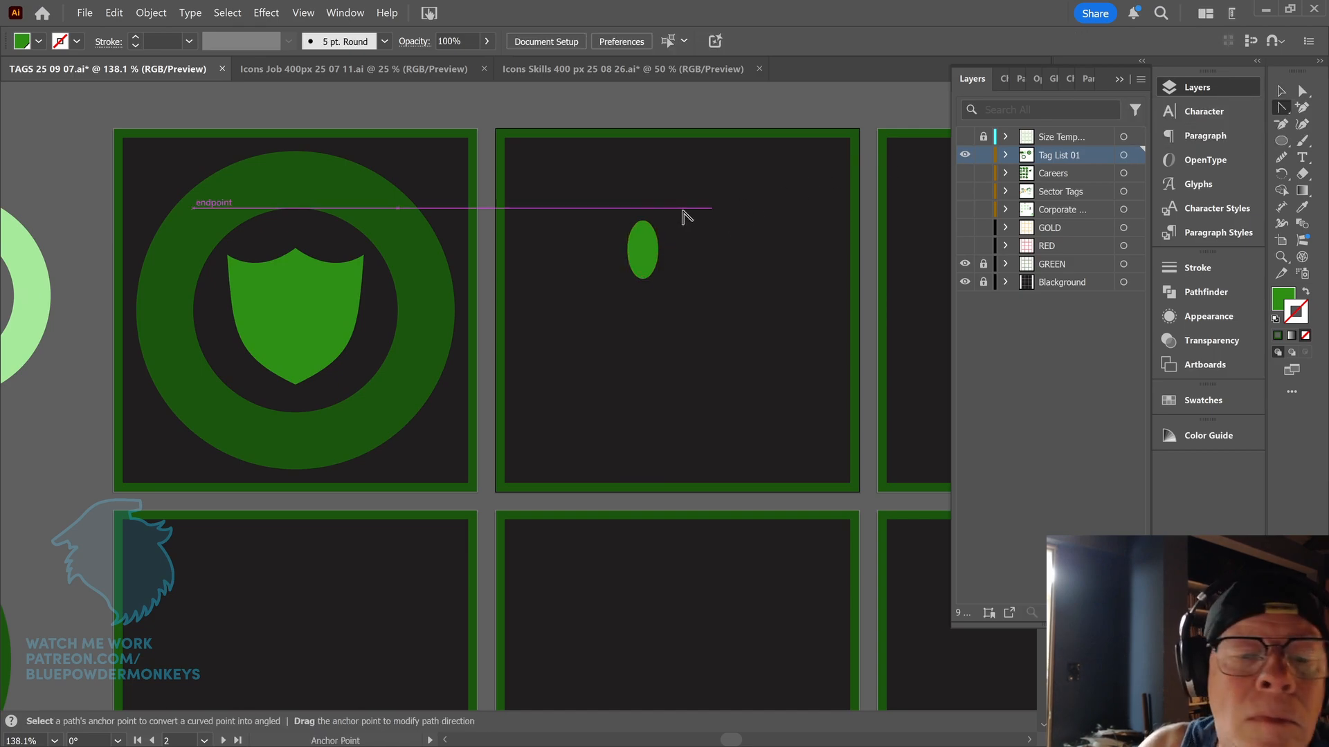
{"action": "left_click", "coordinate": [646, 222]}
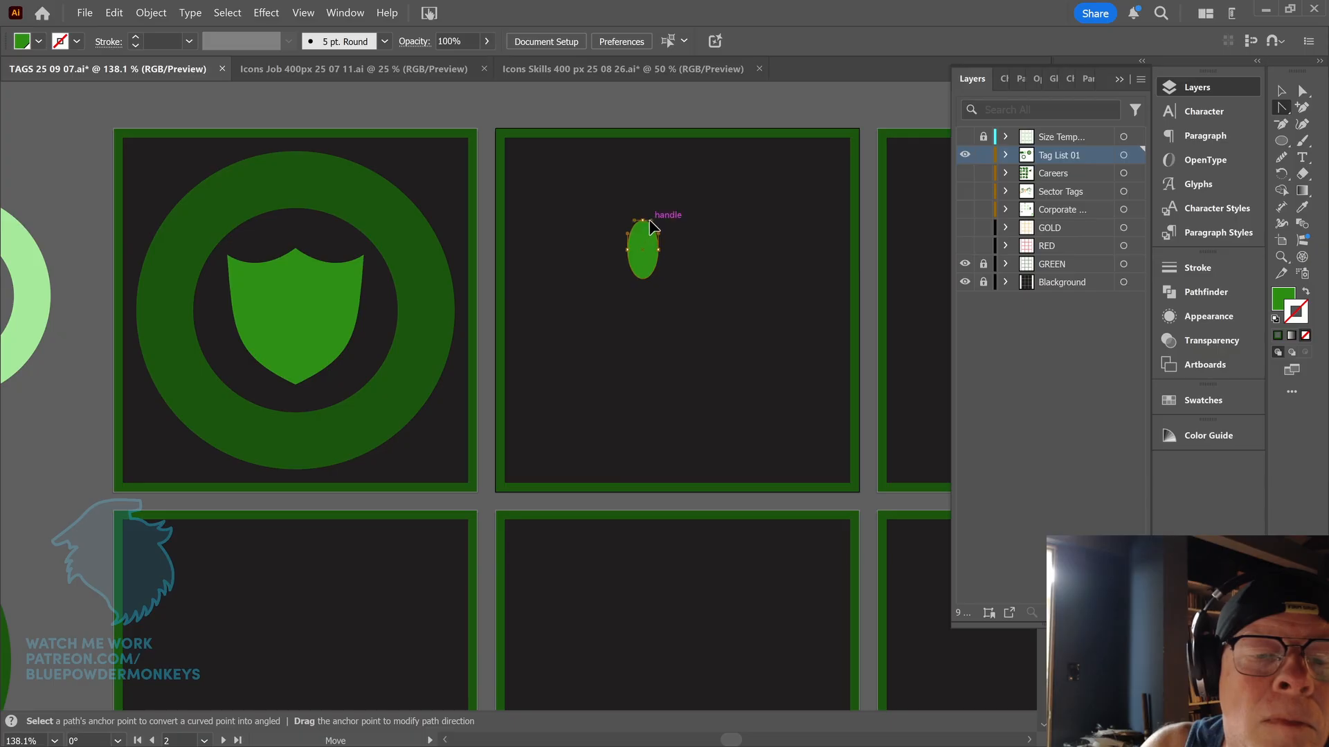
{"action": "left_click", "coordinate": [650, 222]}
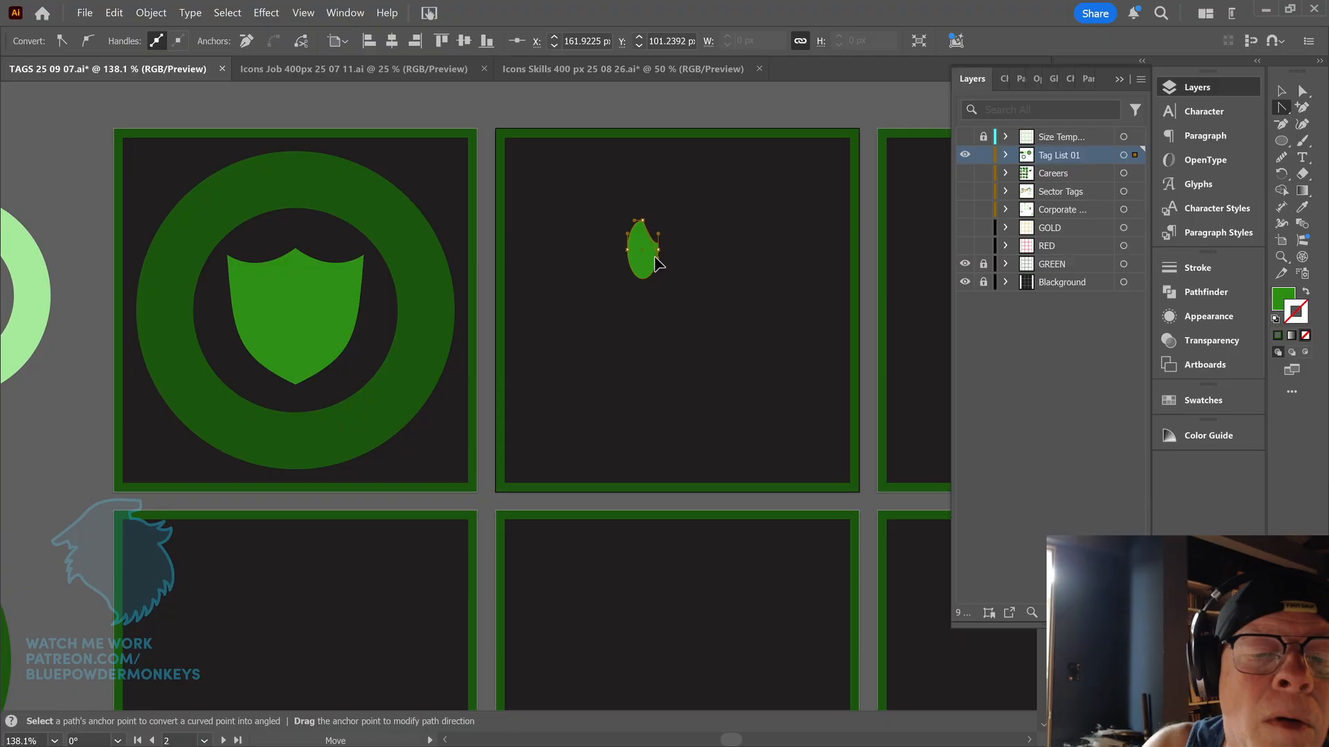
{"action": "left_click_drag", "start_coordinate": [658, 250], "coordinate": [663, 236]}
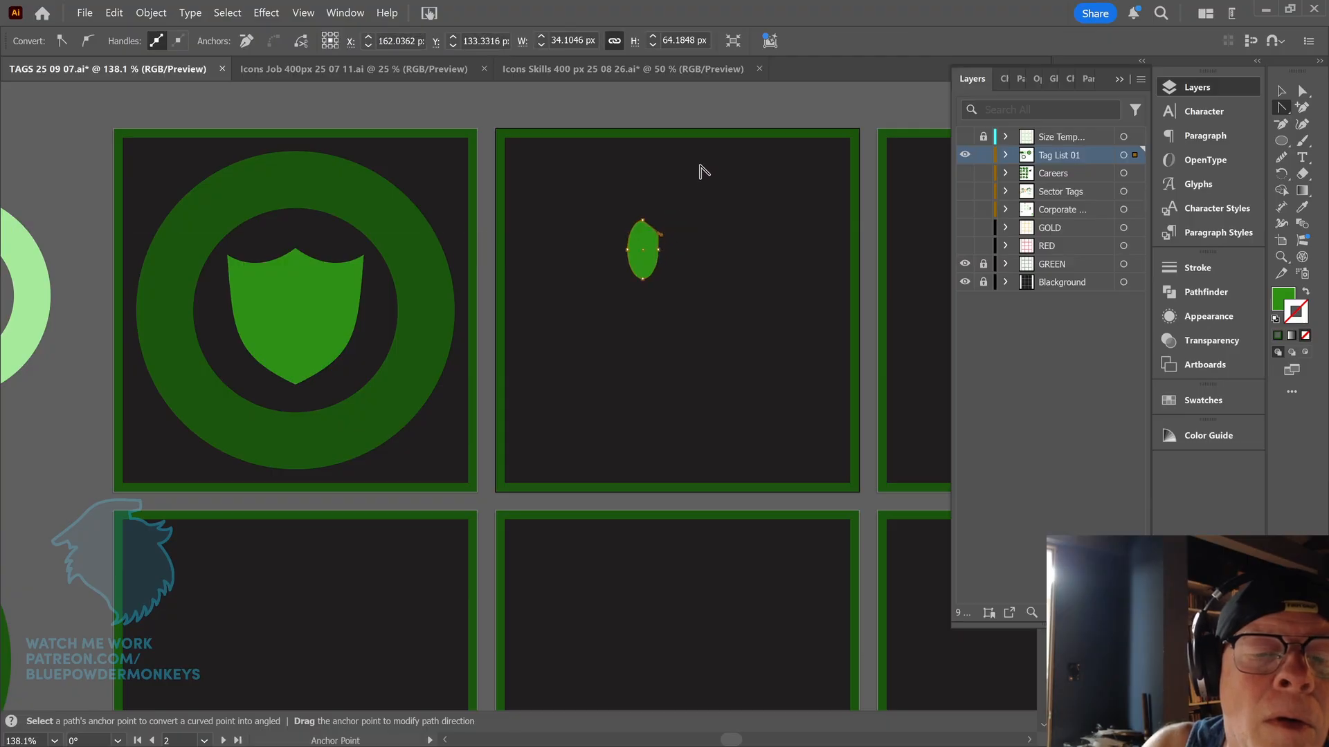
{"action": "key", "text": "ctrl+z"}
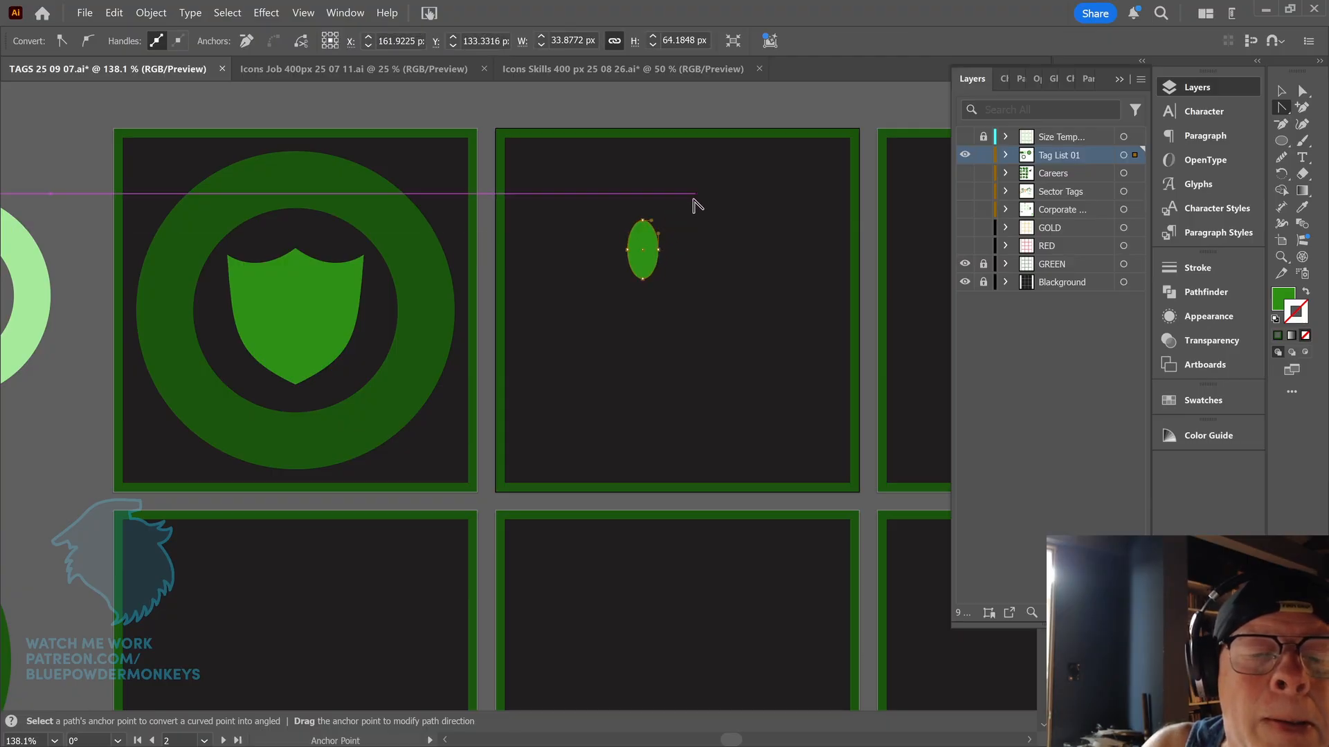
- Try to turn the ellipse into a teardrop by converting its side and bottom anchors to corners and re-curving the top anchor
{"action": "left_click", "coordinate": [658, 249]}
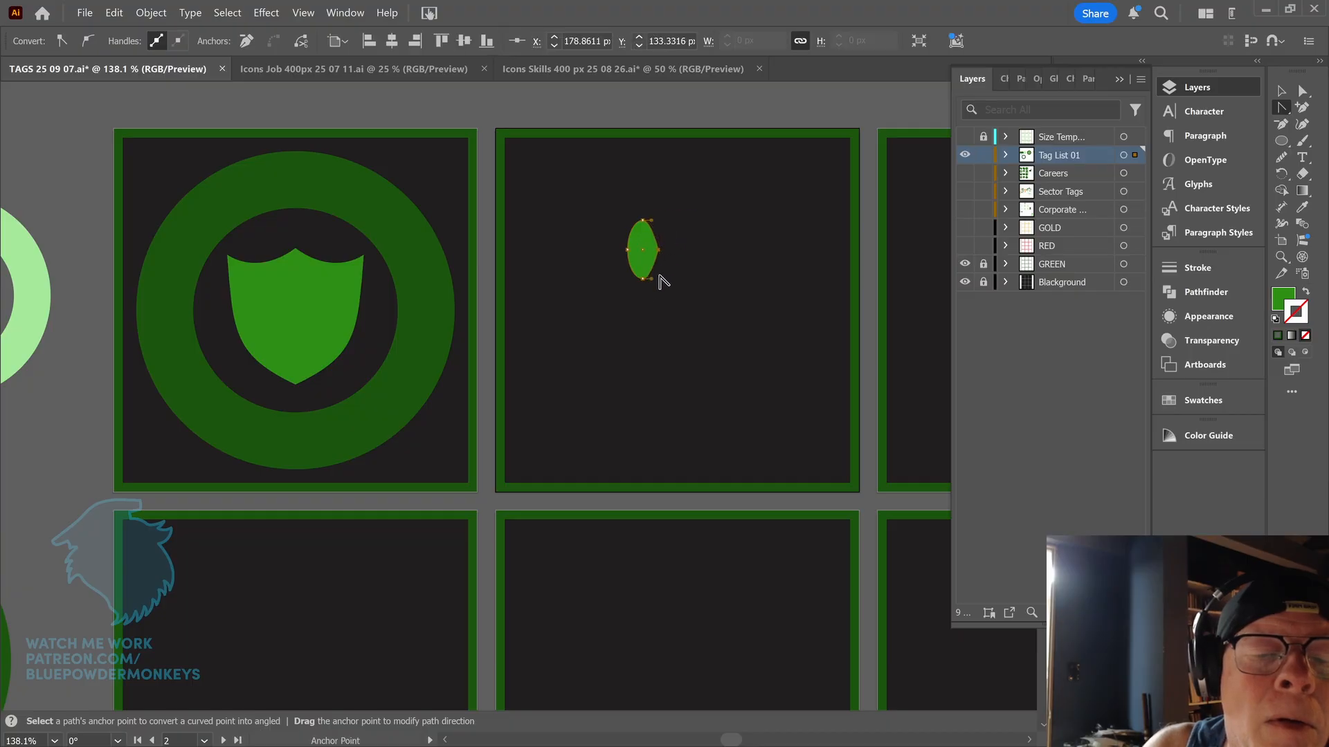
{"action": "left_click", "coordinate": [627, 251]}
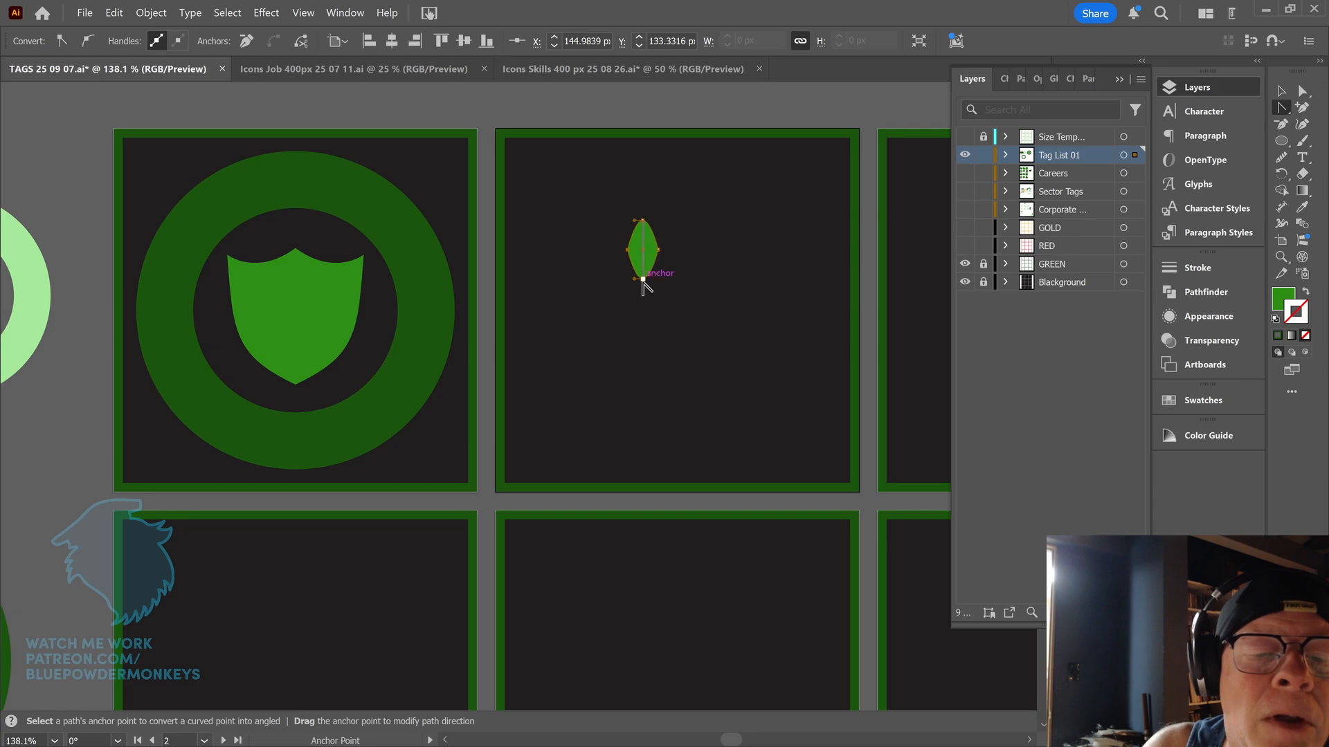
{"action": "left_click", "coordinate": [643, 278]}
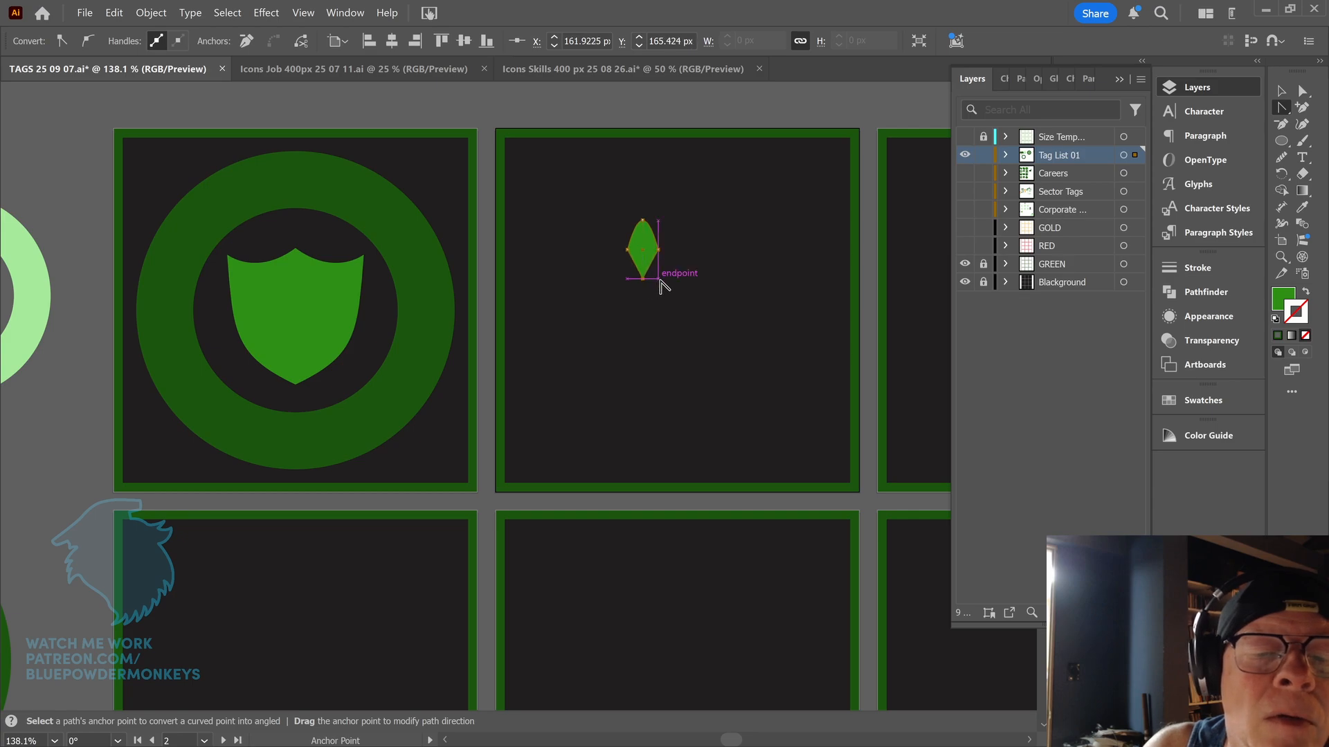
{"action": "left_click", "coordinate": [643, 220]}
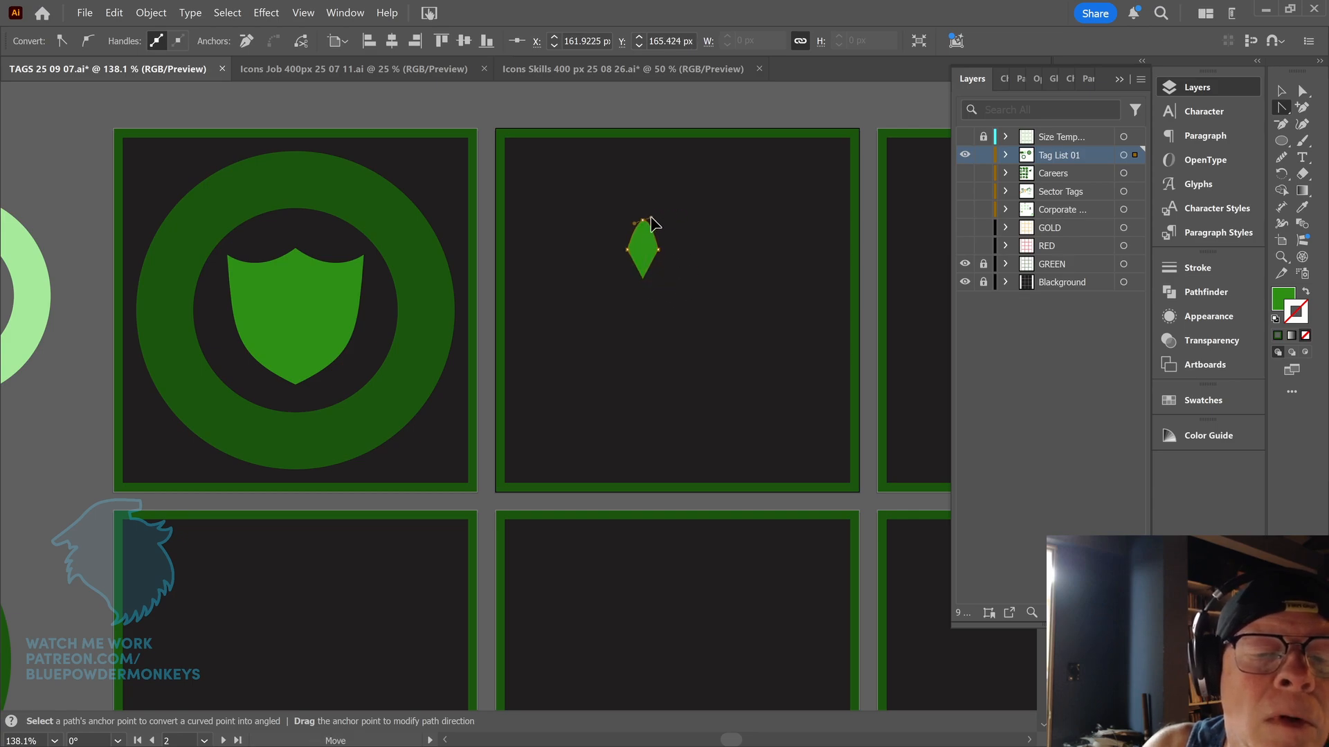
{"action": "left_click_drag", "start_coordinate": [643, 220], "coordinate": [655, 222]}
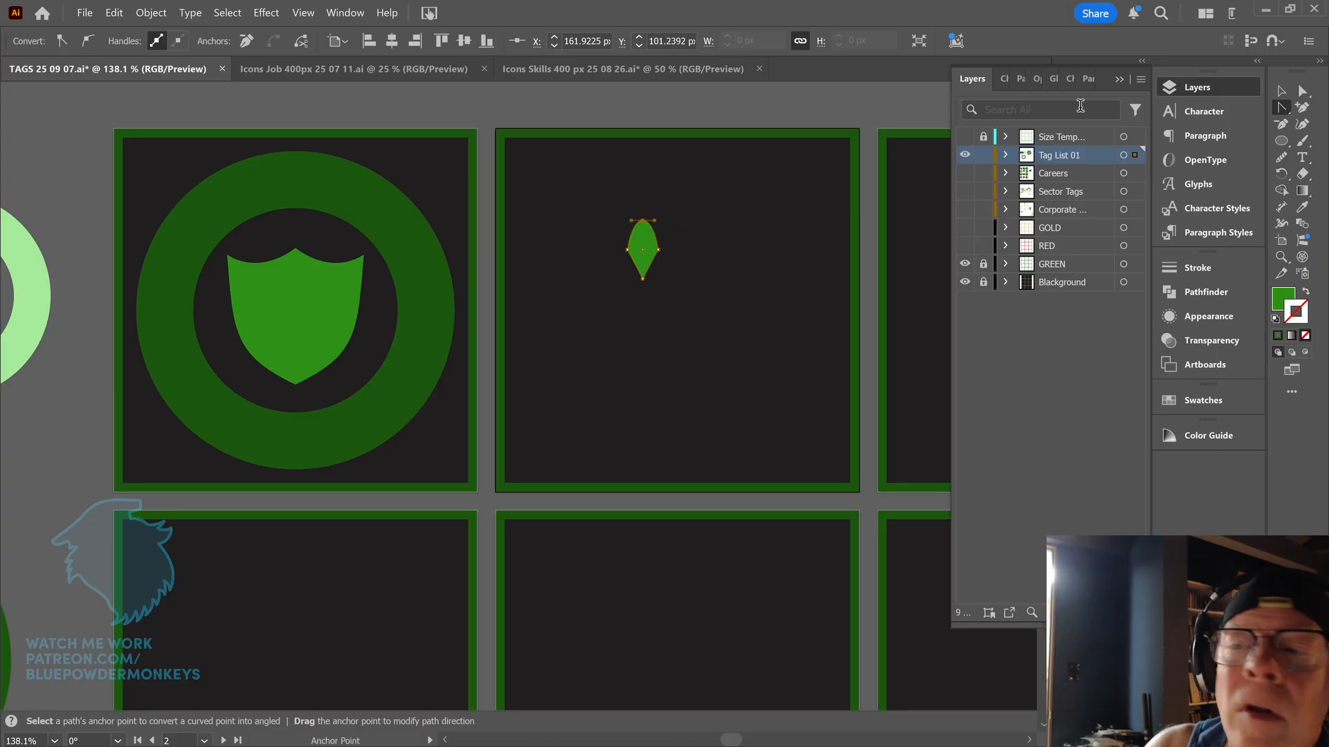
{"action": "left_click", "coordinate": [1281, 91]}
{"action": "mouse_move", "coordinate": [644, 249]}
{"action": "left_mouse_down"}
{"action": "mouse_move", "coordinate": [694, 259]}
{"action": "mouse_move", "coordinate": [713, 225]}
{"action": "mouse_move", "coordinate": [741, 275]}
{"action": "mouse_move", "coordinate": [690, 307]}
{"action": "mouse_move", "coordinate": [647, 280]}
{"action": "mouse_move", "coordinate": [646, 259]}
{"action": "left_mouse_up"}
{"action": "left_click", "coordinate": [733, 212]}
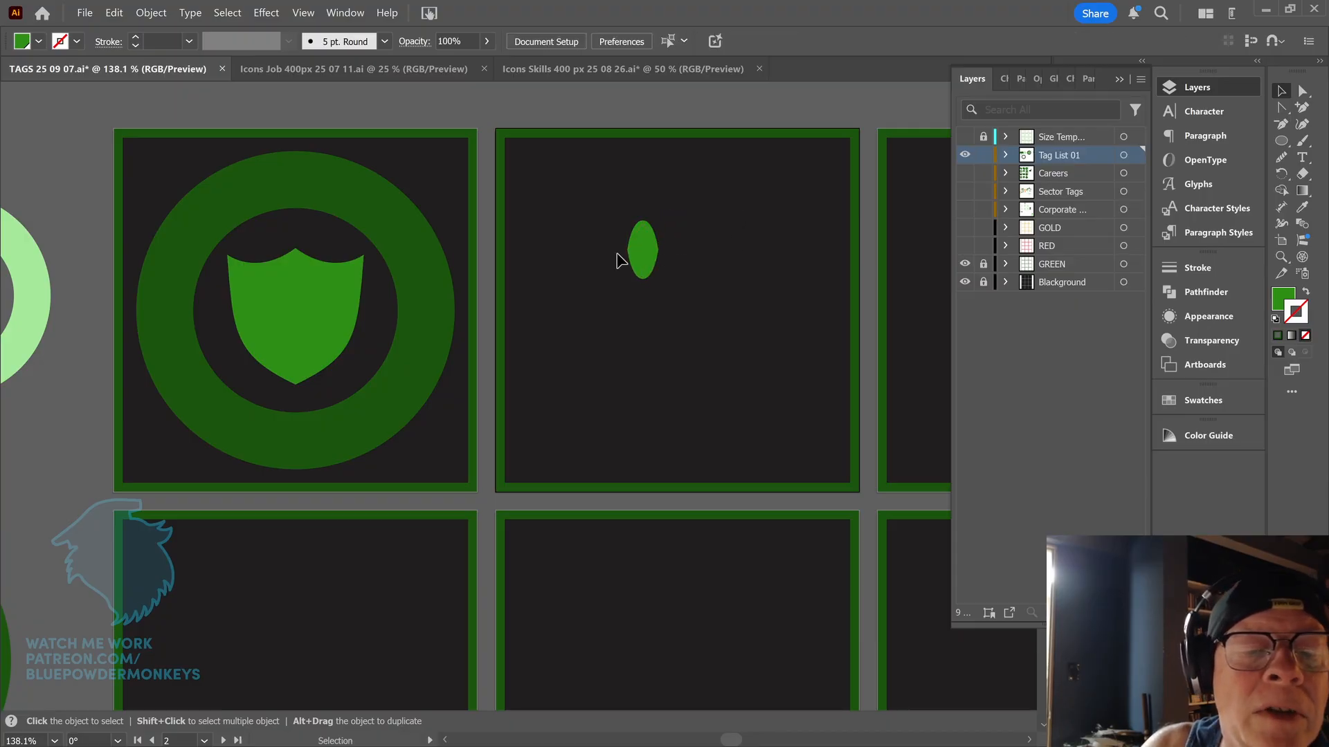
- Undo the teardrop copy and the anchor point conversions back to the plain tall ellipse
{"action": "key", "text": "ctrl+z"}
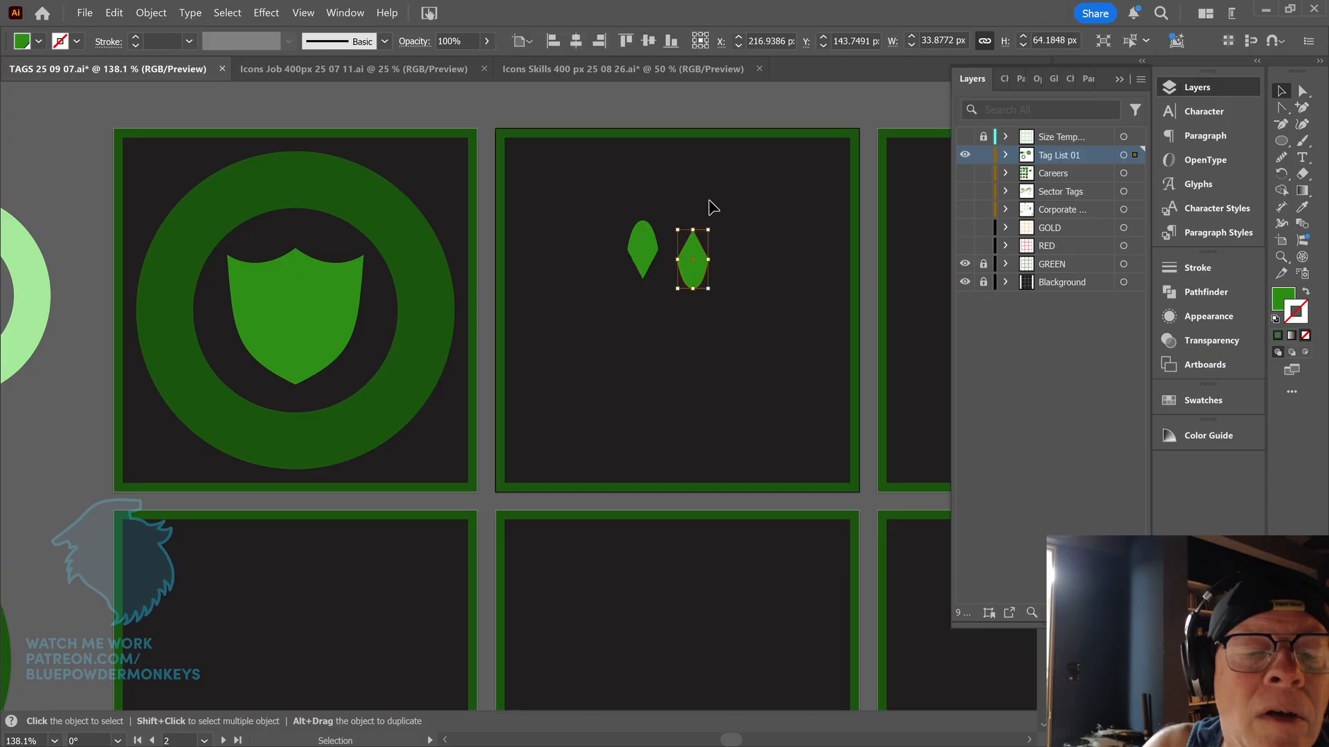
{"action": "key", "text": "ctrl+shift+z"}
{"action": "key", "text": "ctrl+z"}
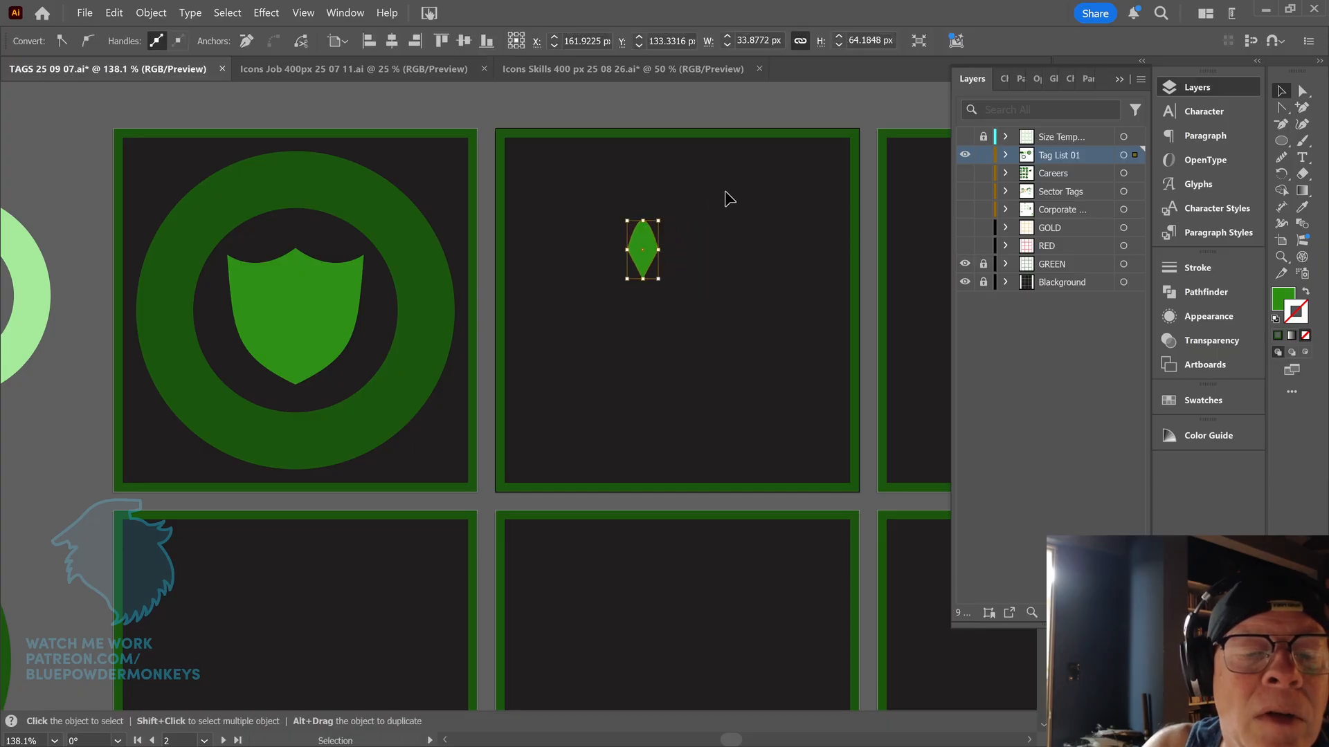
{"action": "key", "text": "ctrl+z"}
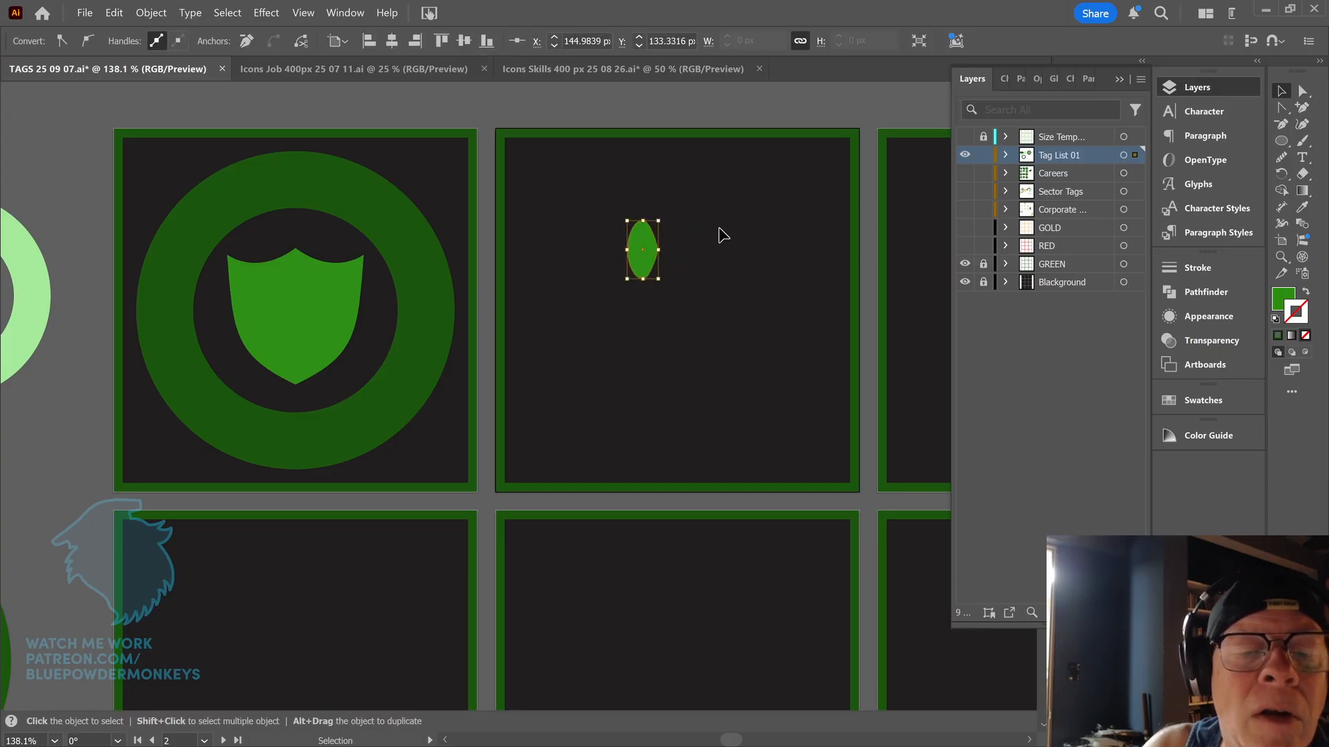
{"action": "left_click", "coordinate": [801, 216]}
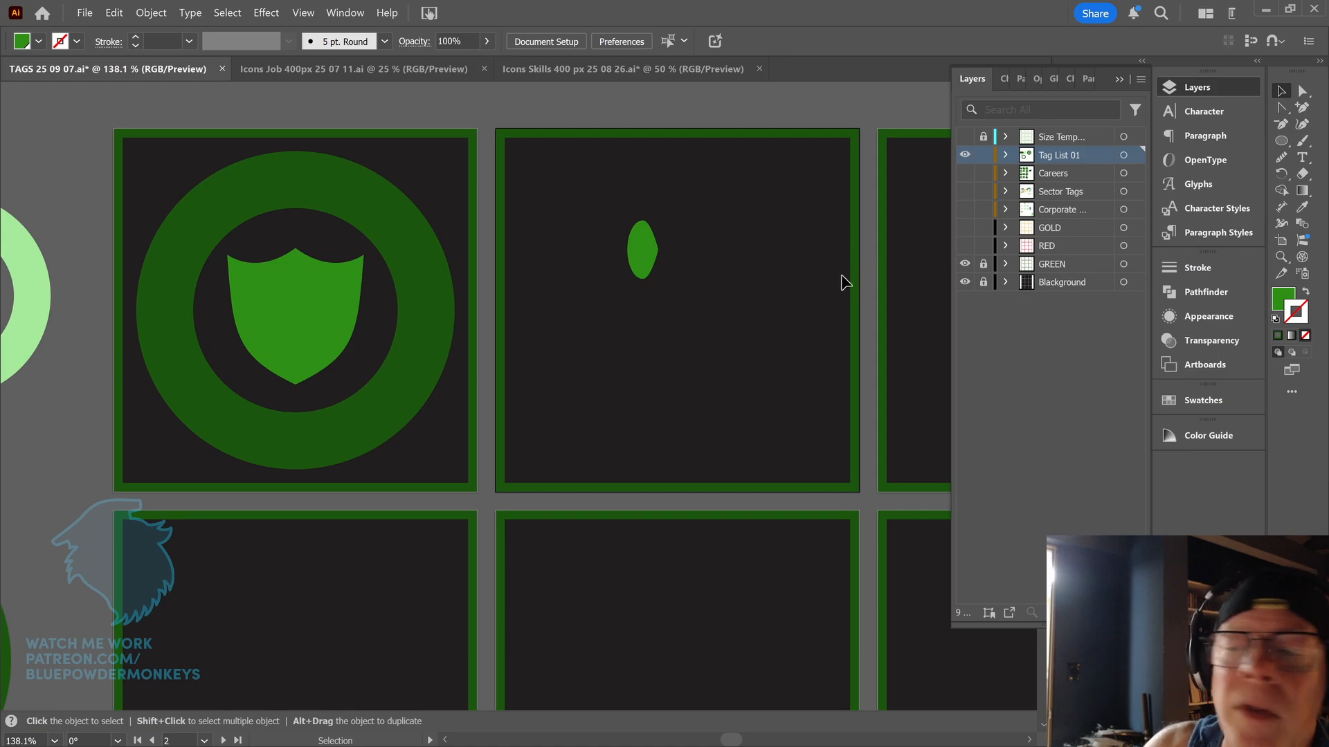
{"action": "key", "text": "ctrl+z"}
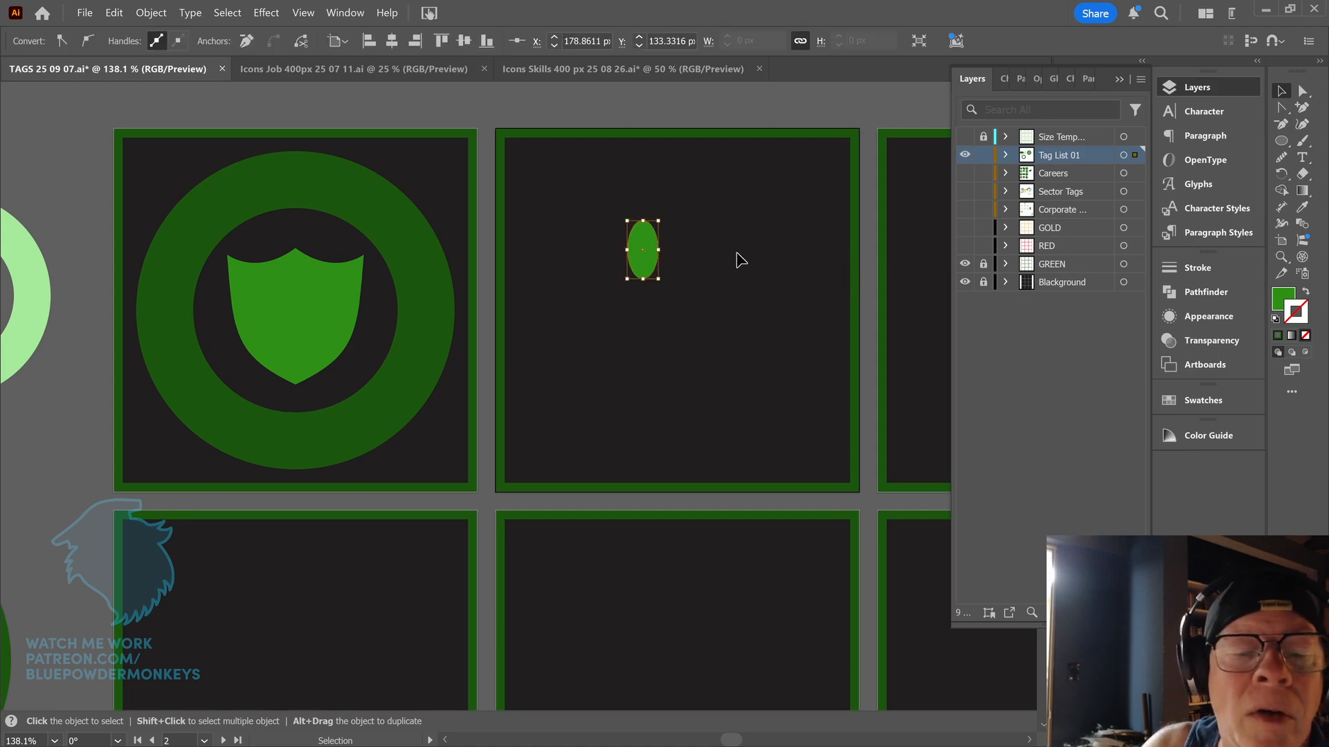
- Paint a short curved Paintbrush stroke beside the green ellipse to form one side of a leaf
{"action": "left_click", "coordinate": [738, 258]}
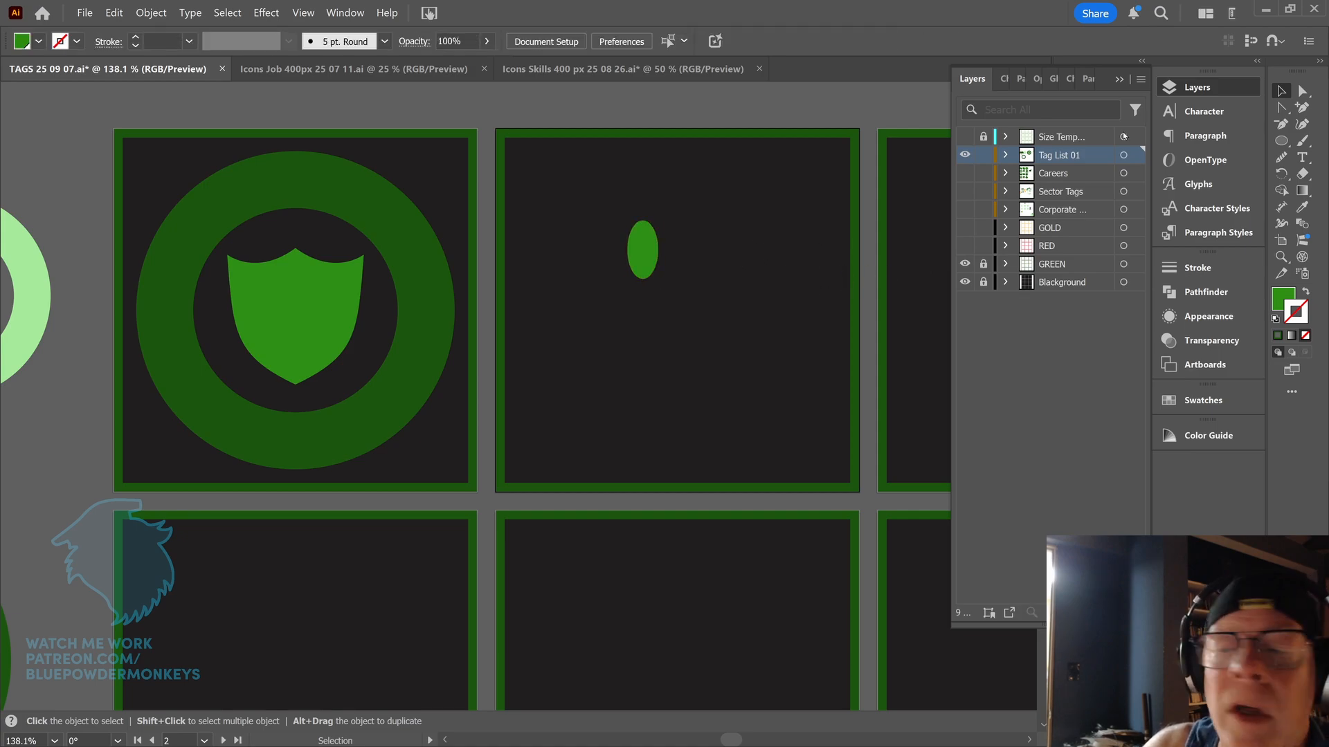
{"action": "left_click", "coordinate": [1303, 144]}
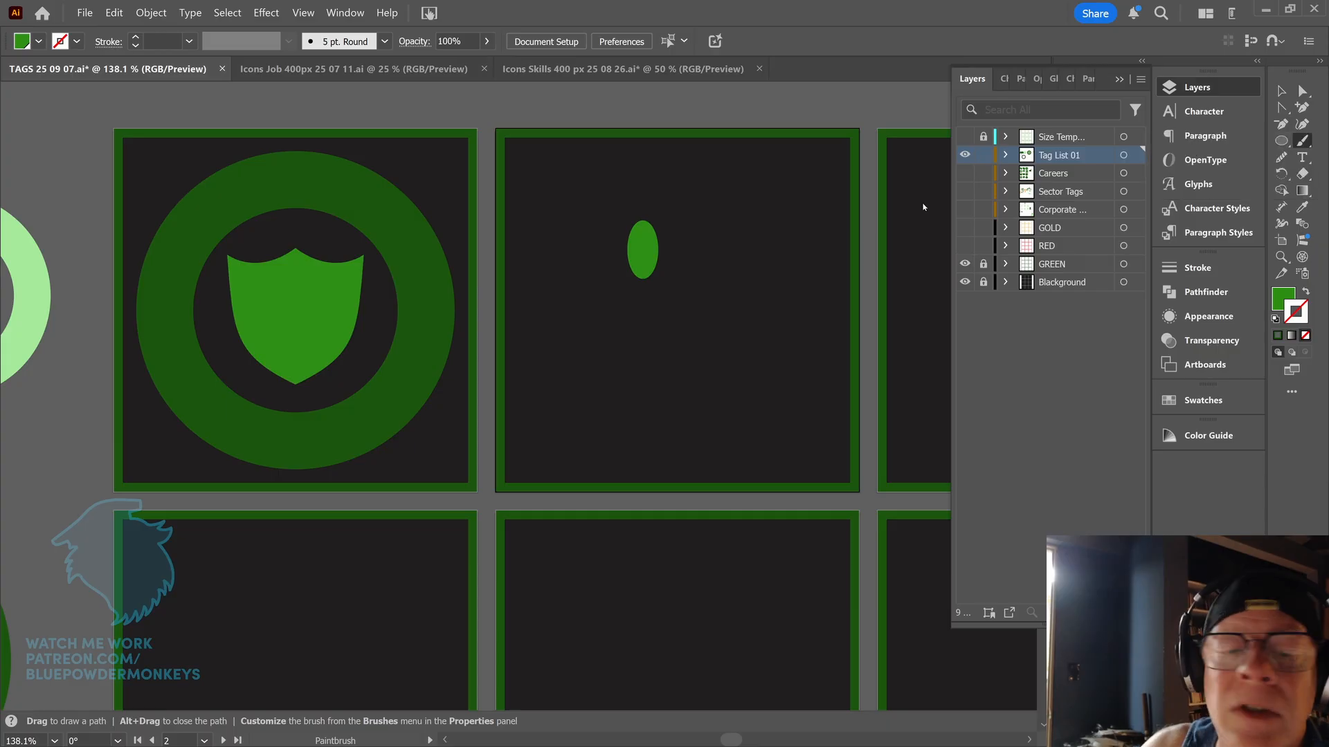
{"action": "left_click_drag", "start_coordinate": [724, 284], "coordinate": [761, 225]}
{"action": "key", "text": "ctrl+z"}
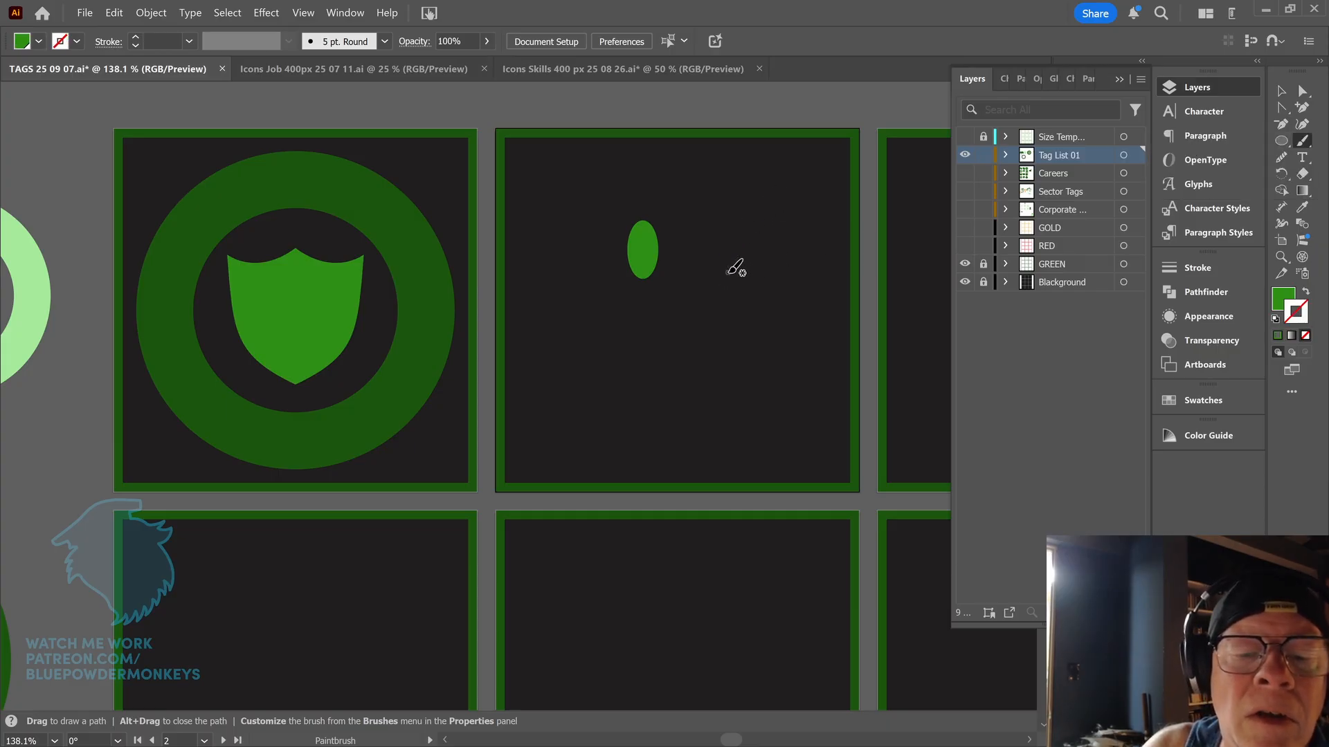
{"action": "left_click_drag", "start_coordinate": [730, 278], "coordinate": [761, 225]}
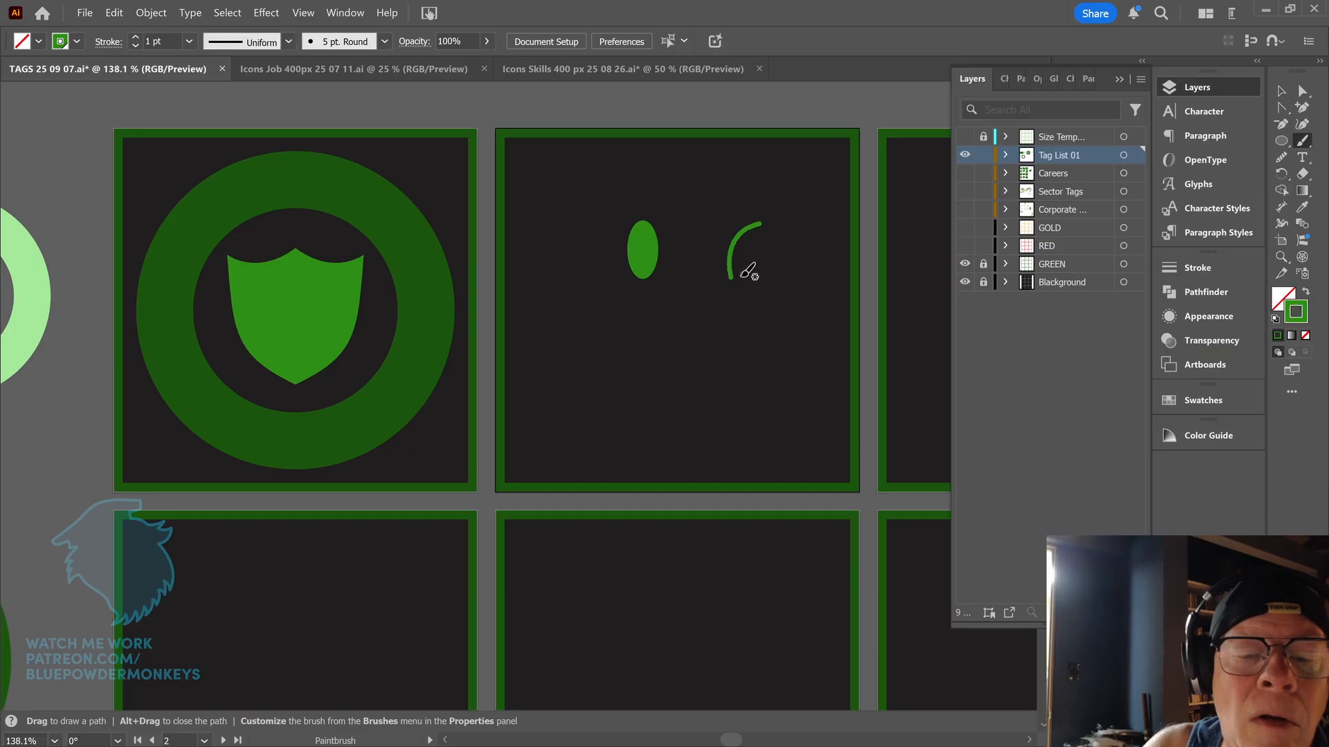
- Try to paint the leaf's opposite side with a second curved Paintbrush stroke
{"action": "left_click_drag", "start_coordinate": [738, 280], "coordinate": [767, 229]}
{"action": "key", "text": "ctrl+z"}
{"action": "left_click_drag", "start_coordinate": [738, 279], "coordinate": [764, 231]}
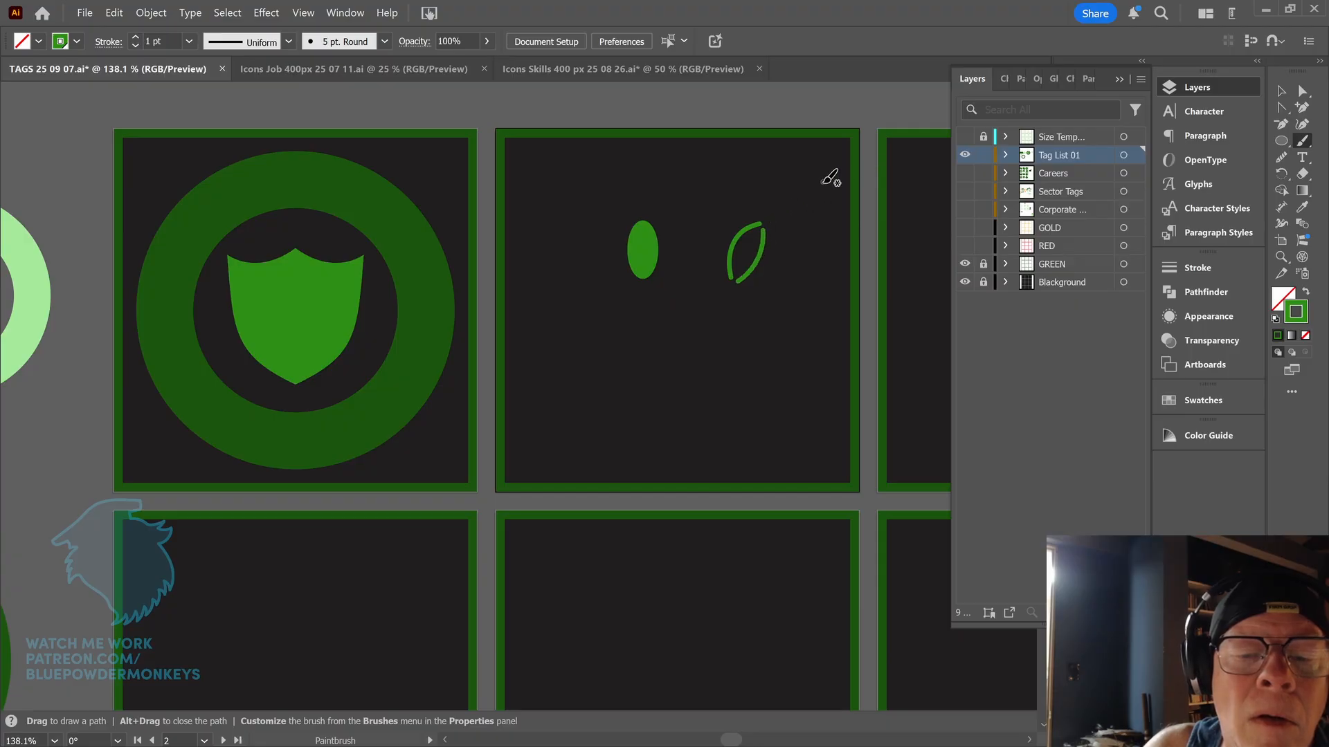
{"action": "key", "text": "ctrl+z"}
- Duplicate the painted curve and turn the copy around to form the leaf's opposite side
{"action": "left_click", "coordinate": [1281, 90]}
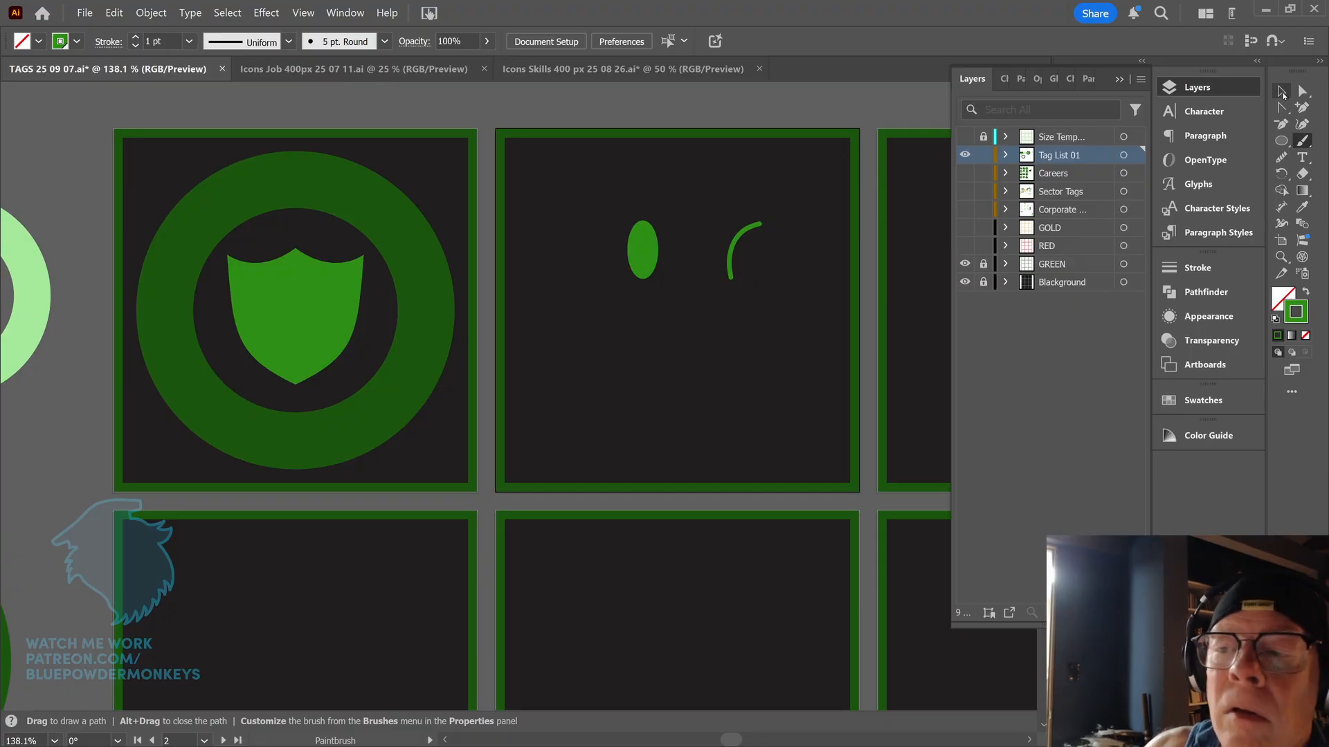
{"action": "left_click", "coordinate": [748, 234]}
{"action": "left_click_drag", "start_coordinate": [748, 234], "coordinate": [762, 269]}
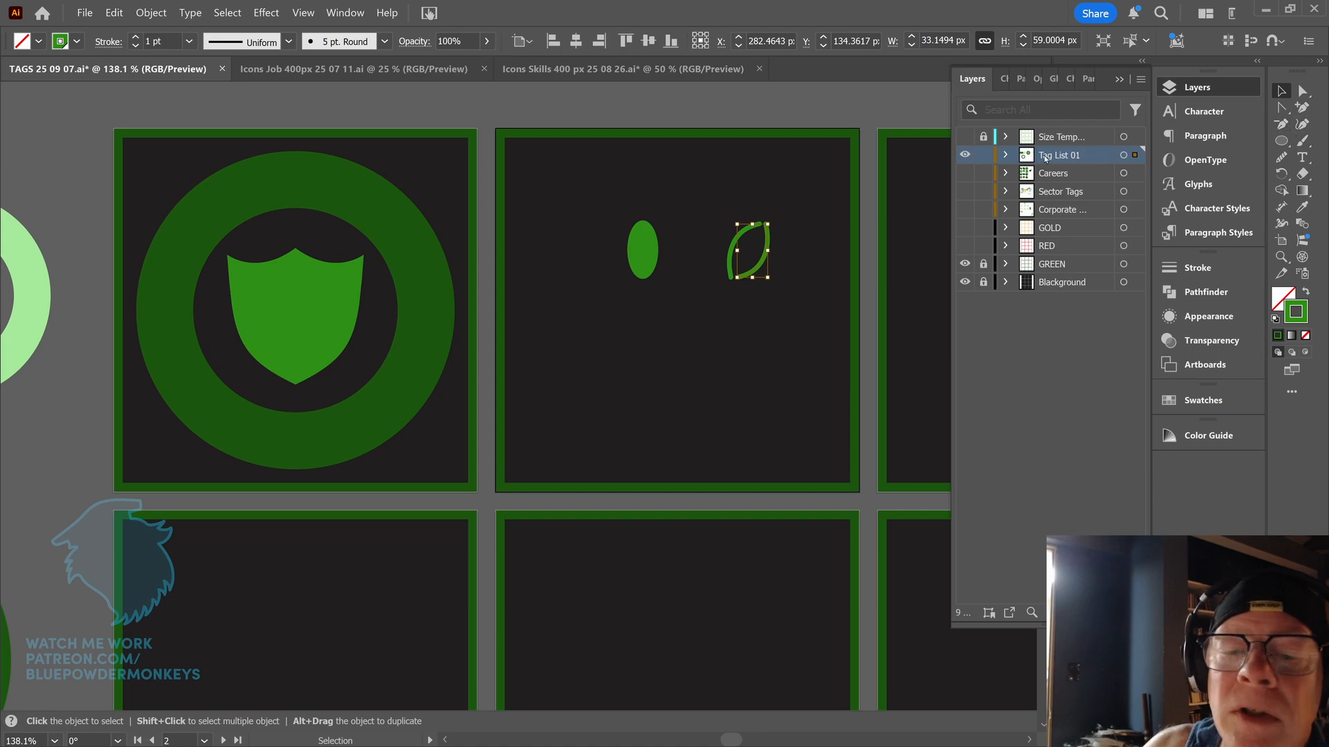
- Move the copied curve against the original so their endpoints meet at both leaf tips
{"action": "left_click", "coordinate": [1303, 91]}
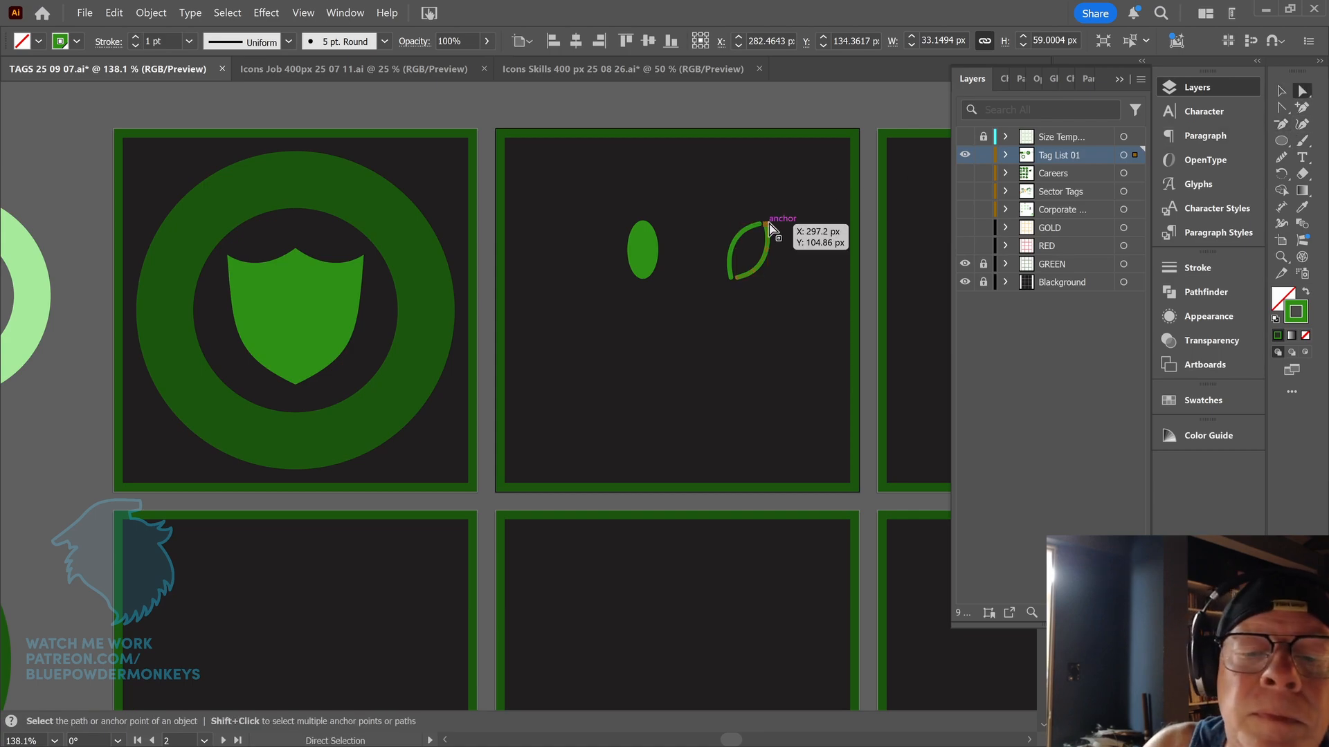
{"action": "scroll", "coordinate": [819, 138], "scroll_direction": "up", "scroll_amount": 5}
{"action": "left_click_drag", "start_coordinate": [759, 211], "coordinate": [768, 295]}
{"action": "key", "text": "v"}
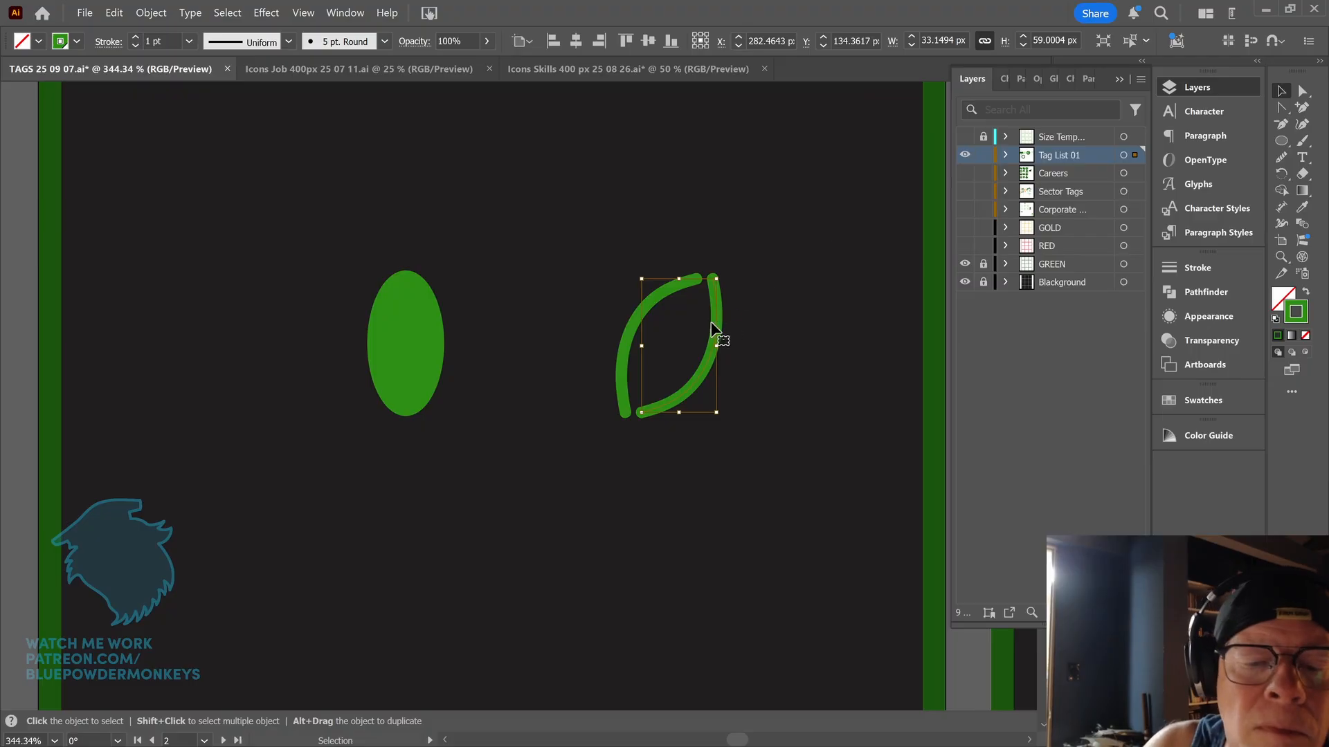
{"action": "left_click_drag", "start_coordinate": [713, 326], "coordinate": [701, 331]}
- Join the two curves at both leaf tips and swap stroke and fill to make a solid green leaf
{"action": "key", "text": "a"}
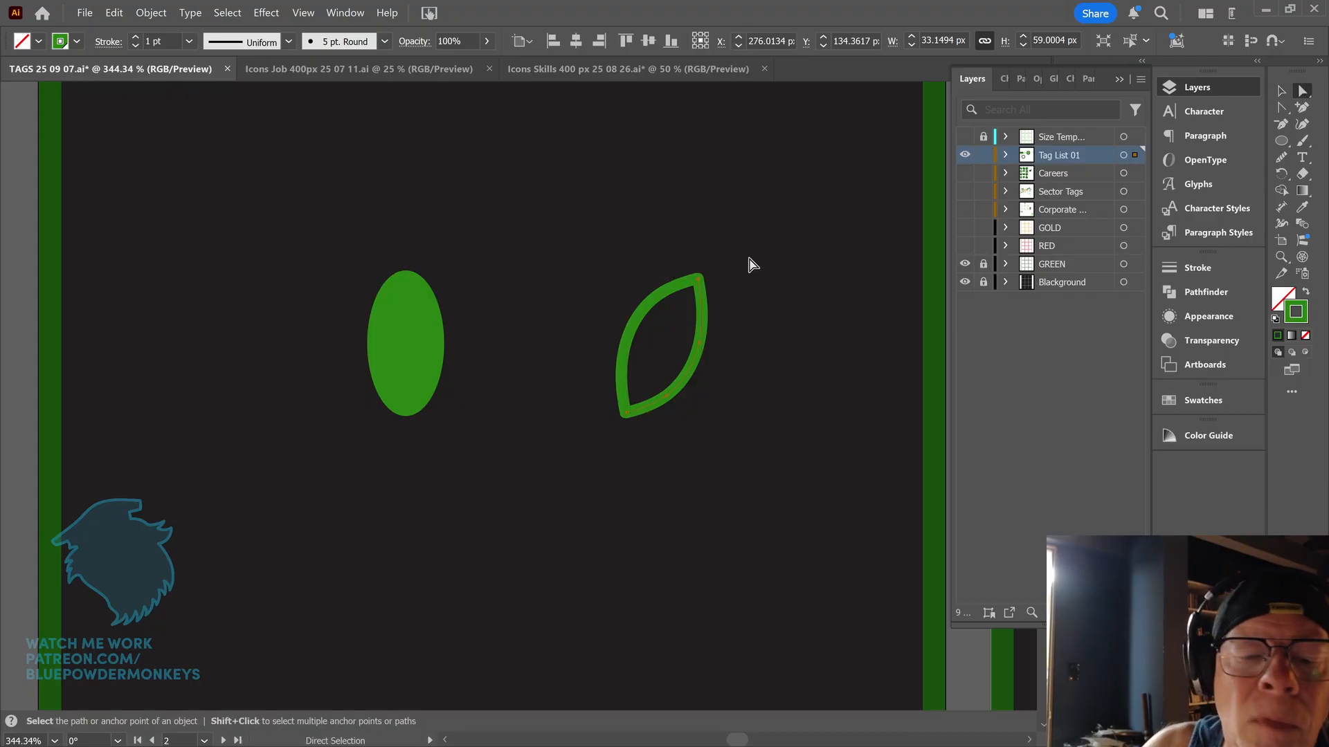
{"action": "left_click_drag", "start_coordinate": [692, 255], "coordinate": [724, 291]}
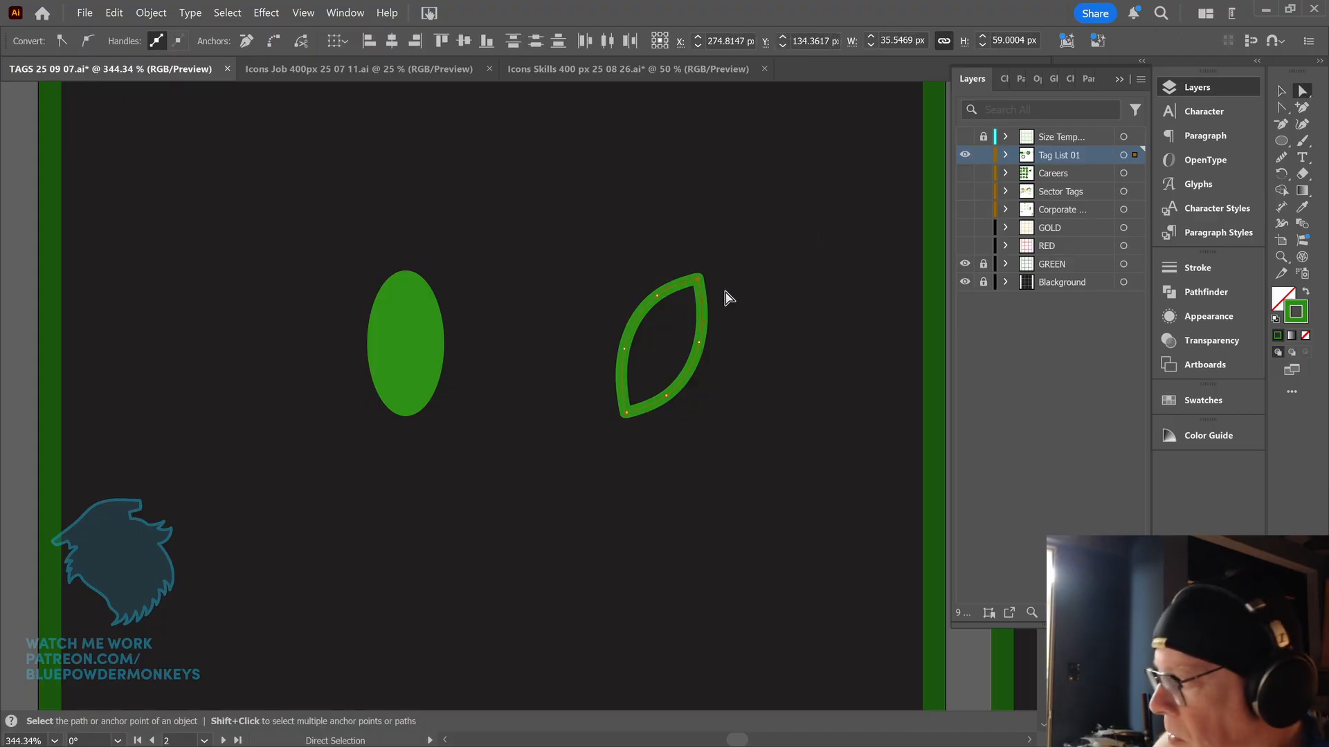
{"action": "left_click", "coordinate": [728, 298]}
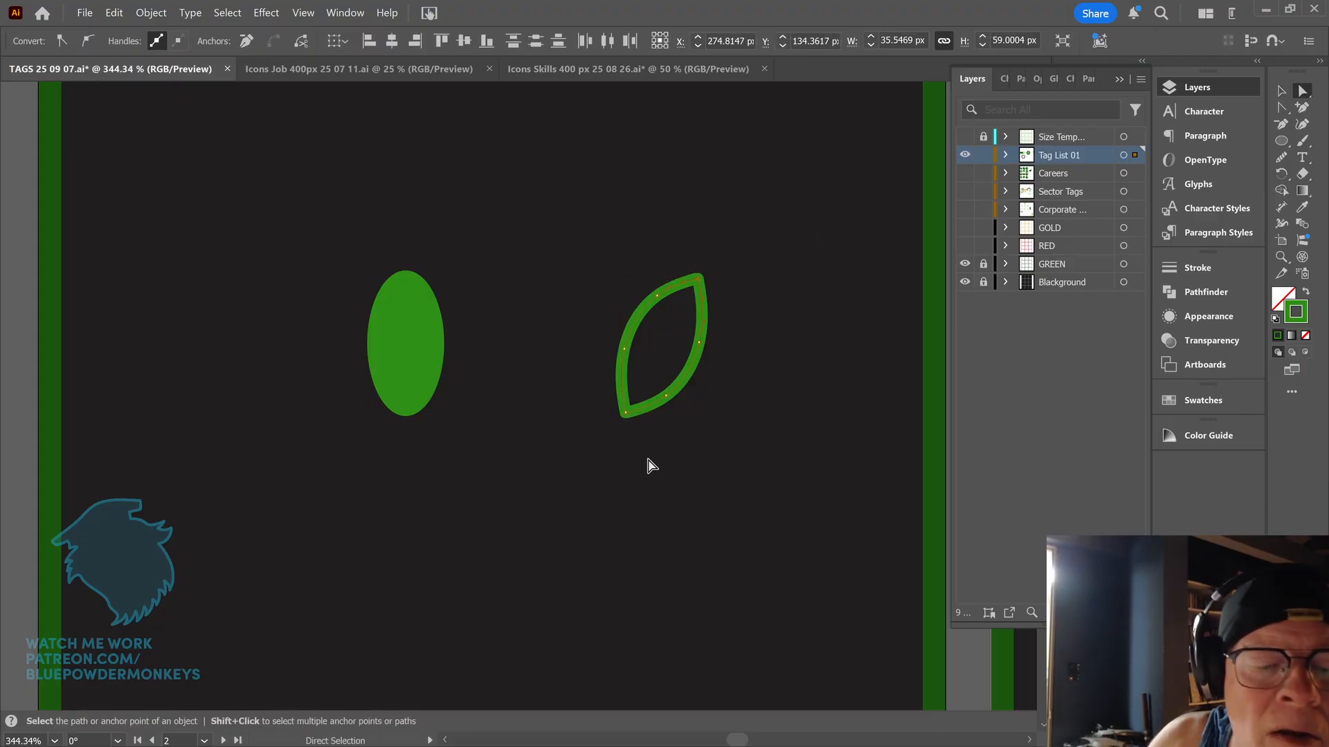
{"action": "left_click_drag", "start_coordinate": [642, 457], "coordinate": [624, 417]}
{"action": "key", "text": "v"}
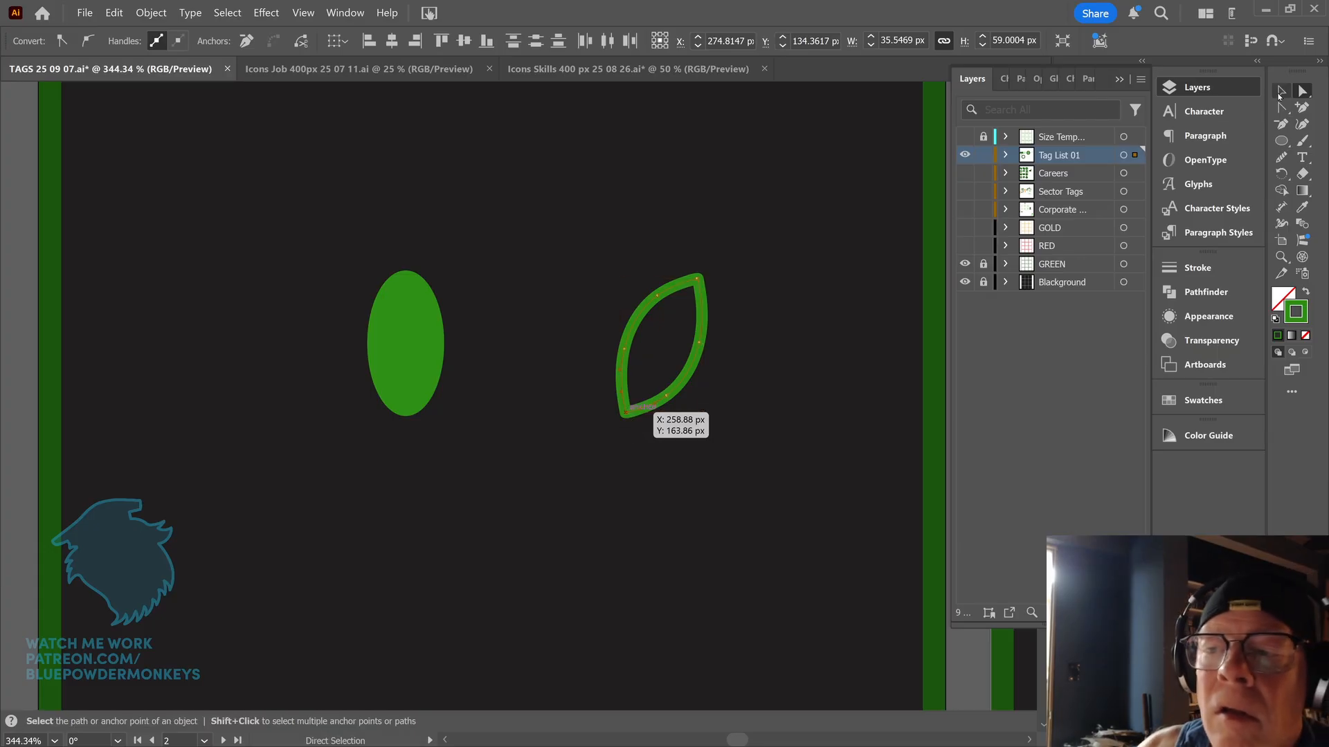
{"action": "left_click", "coordinate": [1304, 292]}
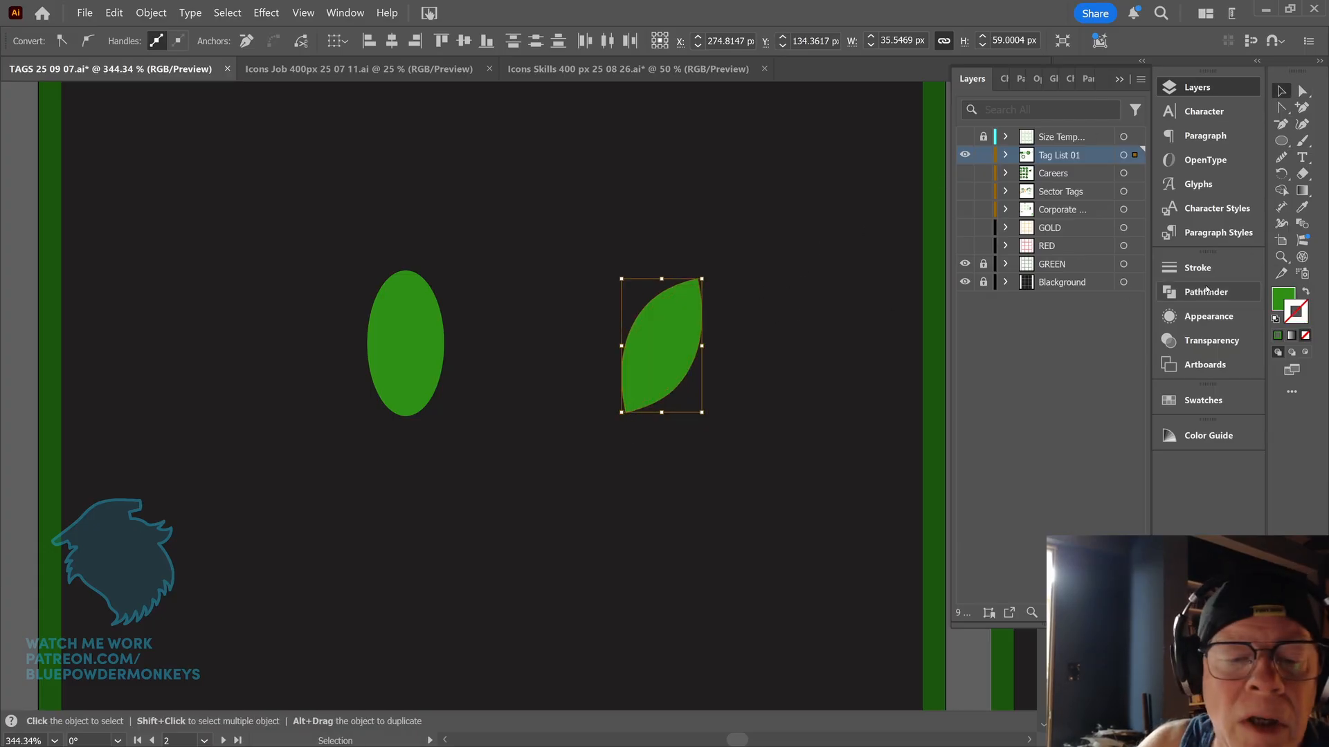
- Delete the green ellipse and move the leaf to the lower right of the ring around the shield
{"action": "left_click", "coordinate": [379, 339]}
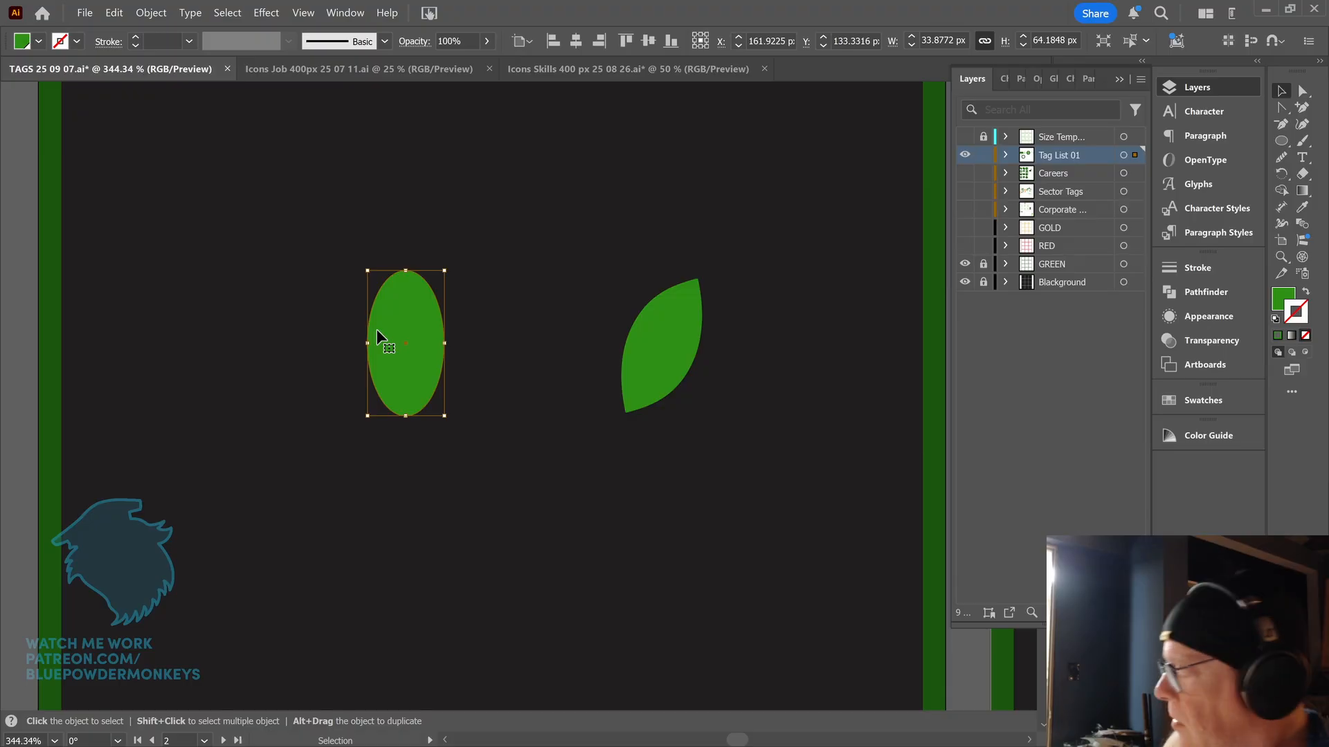
{"action": "key", "text": "Delete"}
{"action": "scroll", "coordinate": [772, 429], "scroll_direction": "down", "scroll_amount": 5, "text": "alt"}
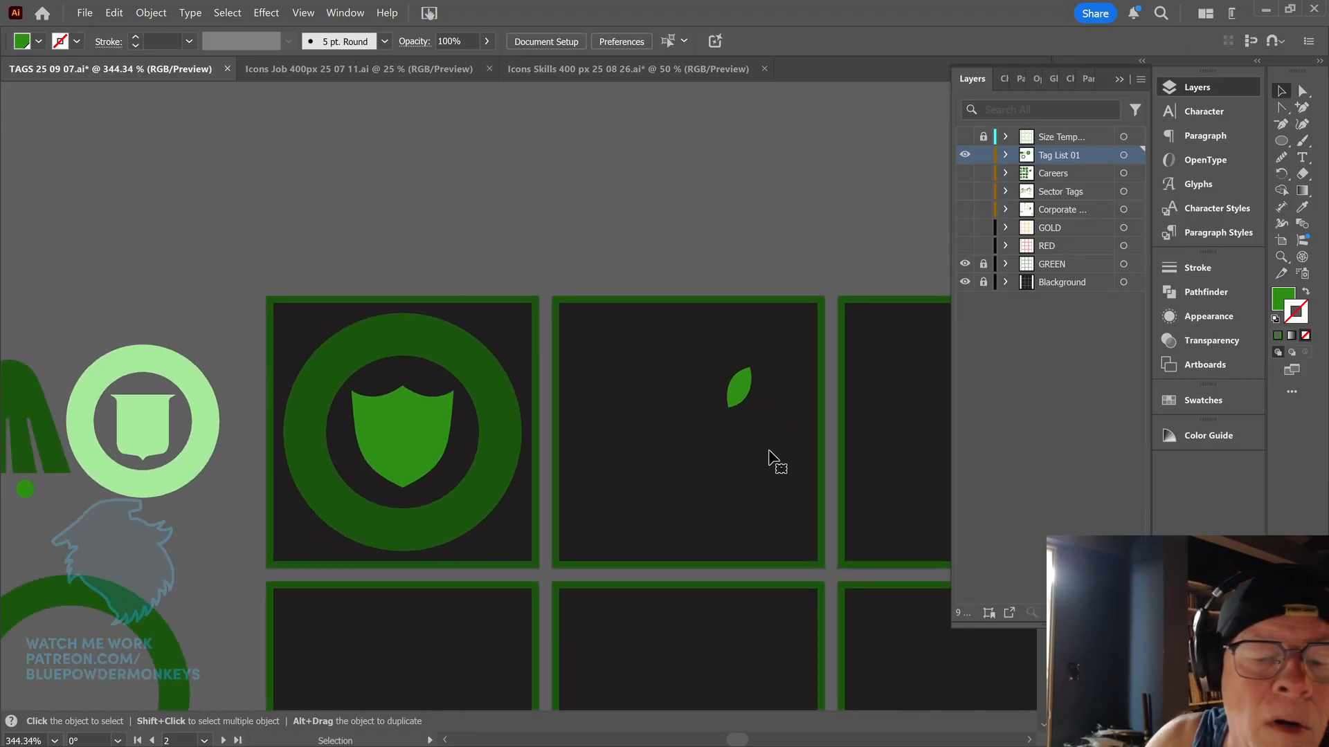
{"action": "left_click_drag", "start_coordinate": [744, 386], "coordinate": [547, 499]}
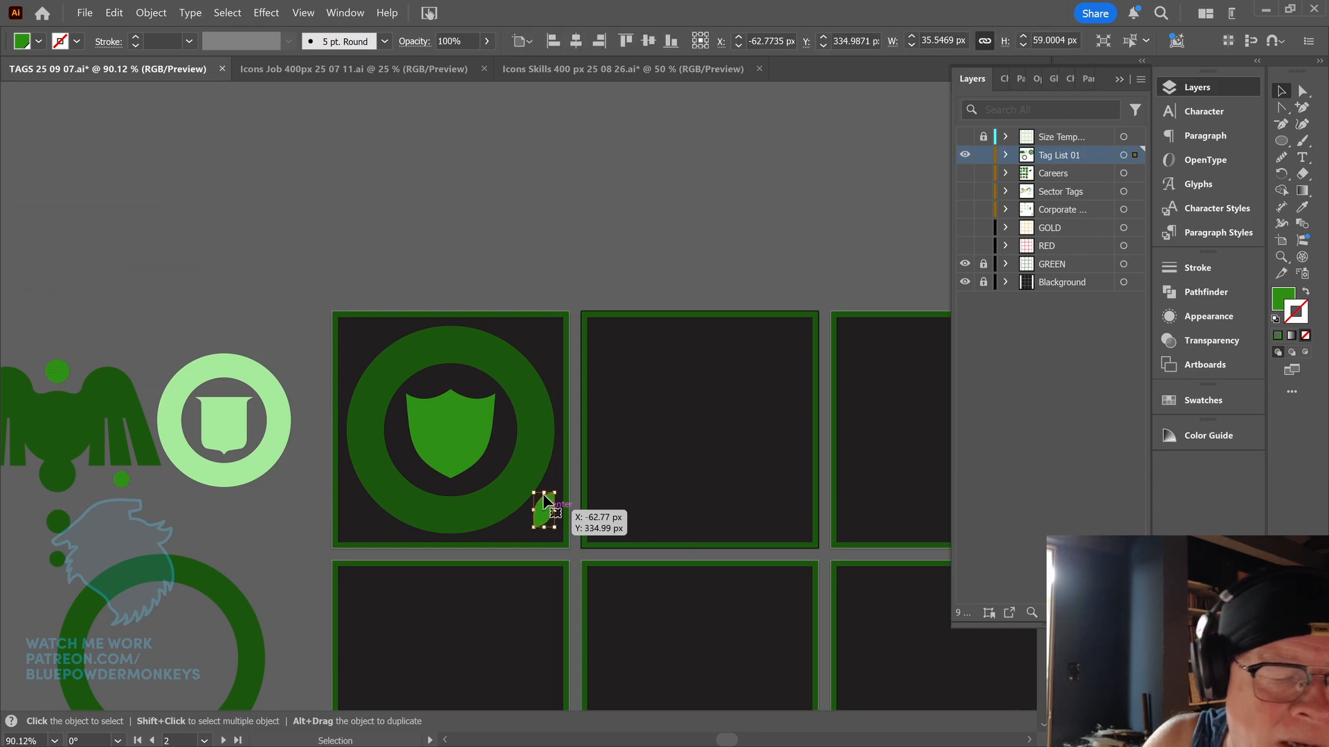
- Rotate the leaf onto the ring's lower right and place a smaller, upright copy on the ring's upper right
{"action": "scroll", "coordinate": [658, 350], "scroll_direction": "up", "scroll_amount": 2}
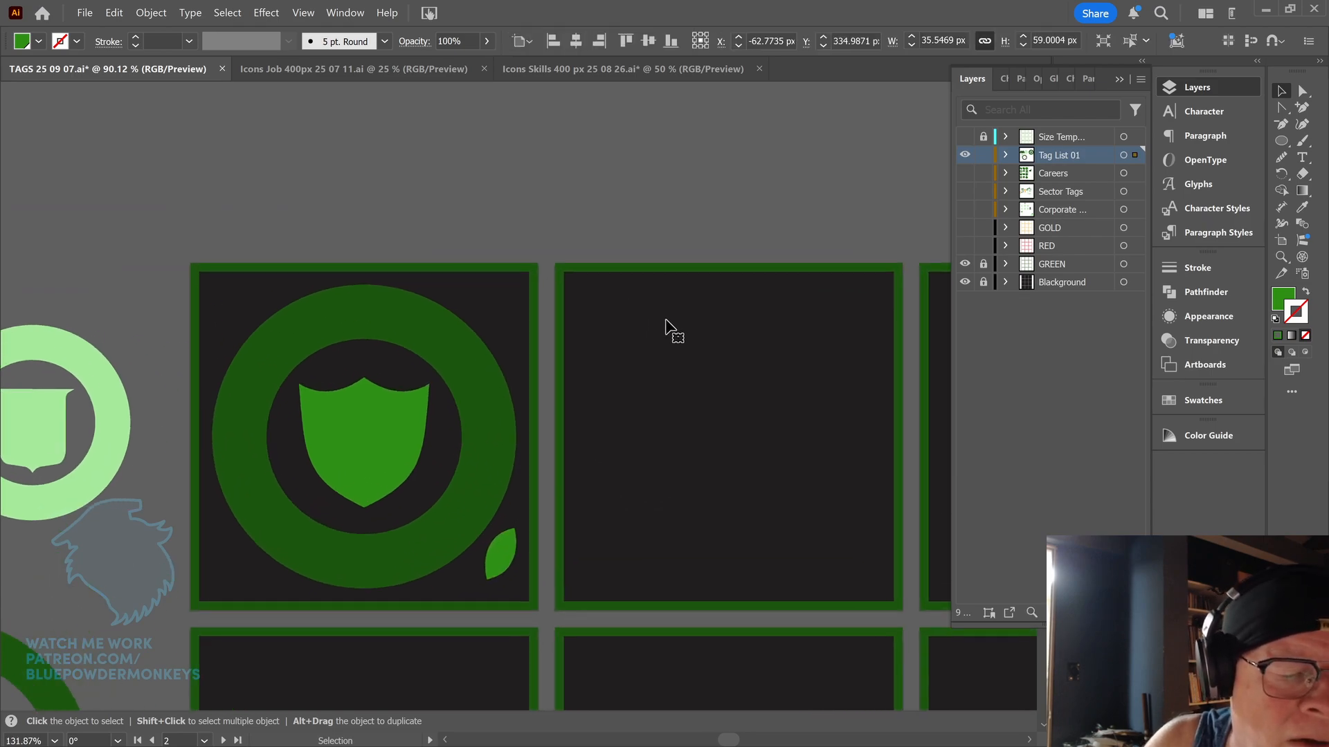
{"action": "left_click_drag", "start_coordinate": [605, 429], "coordinate": [701, 341]}
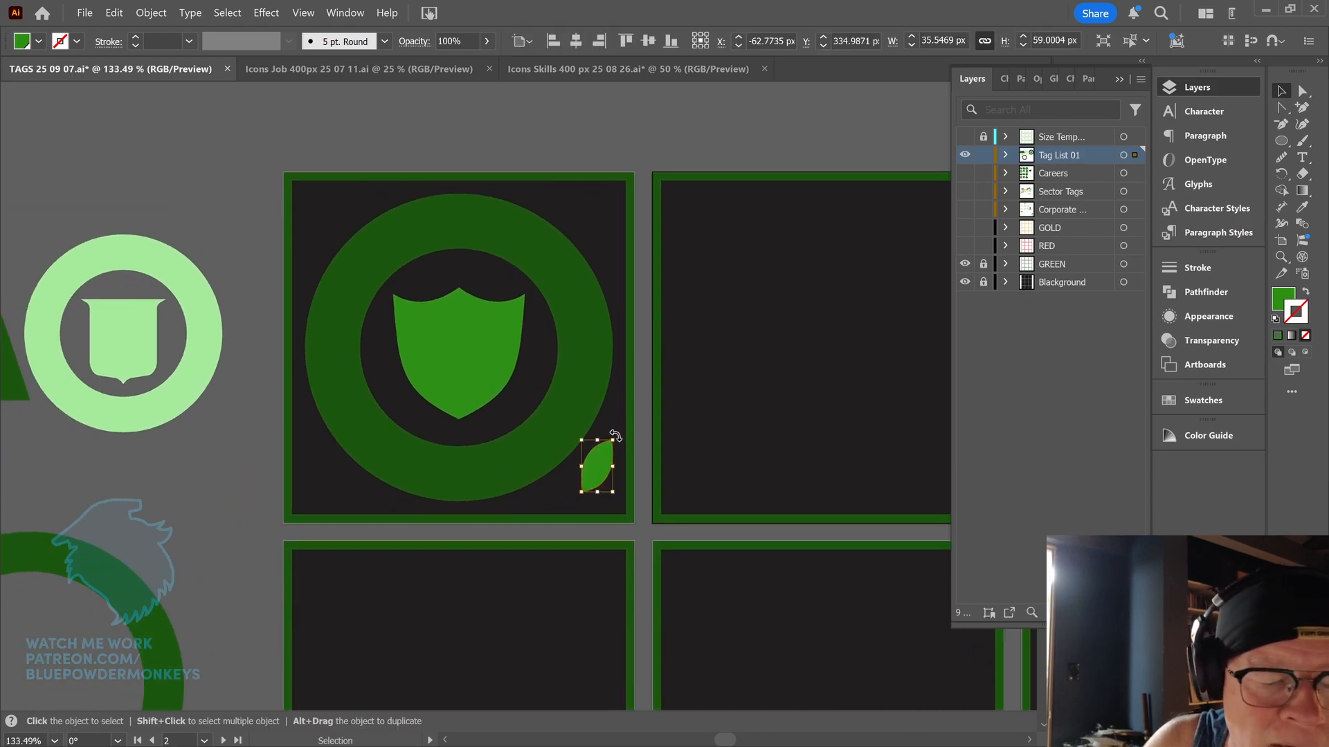
{"action": "left_click_drag", "start_coordinate": [615, 434], "coordinate": [586, 408]}
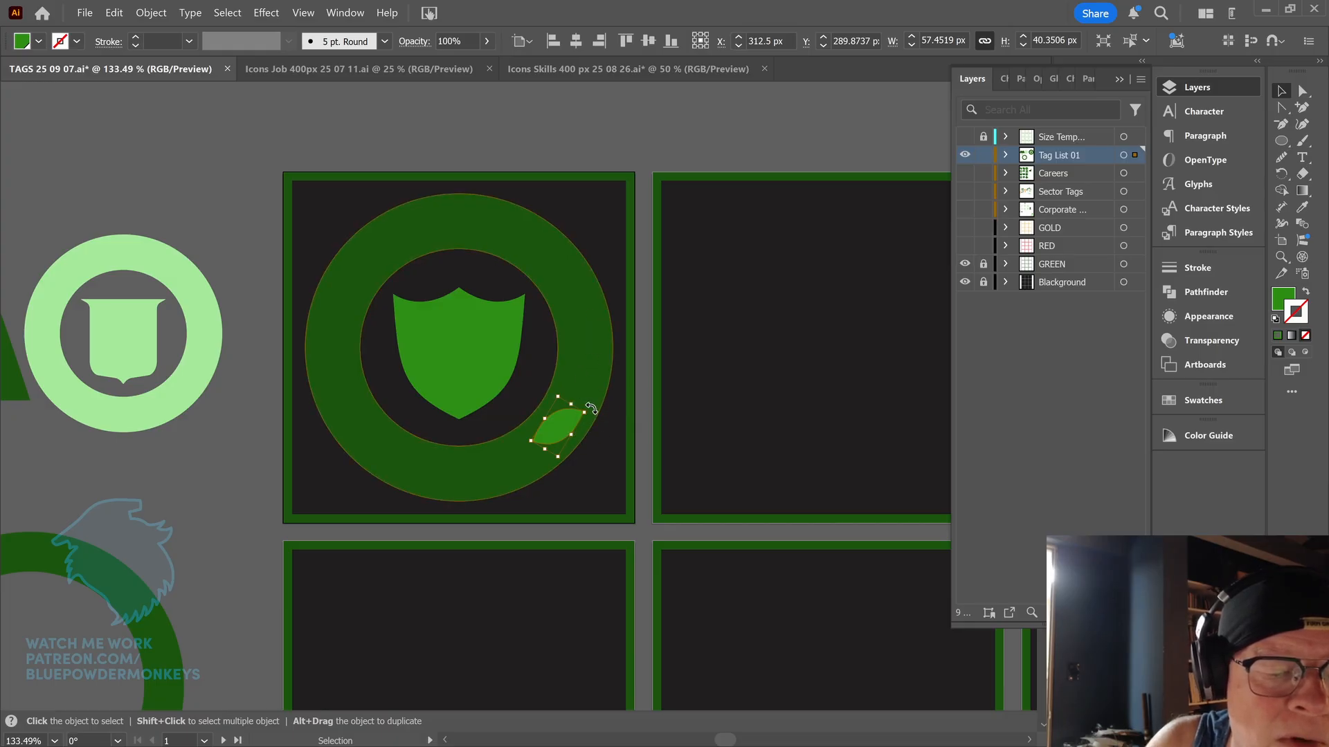
{"action": "left_click_drag", "start_coordinate": [585, 413], "coordinate": [531, 248]}
{"action": "left_click", "coordinate": [713, 137]}
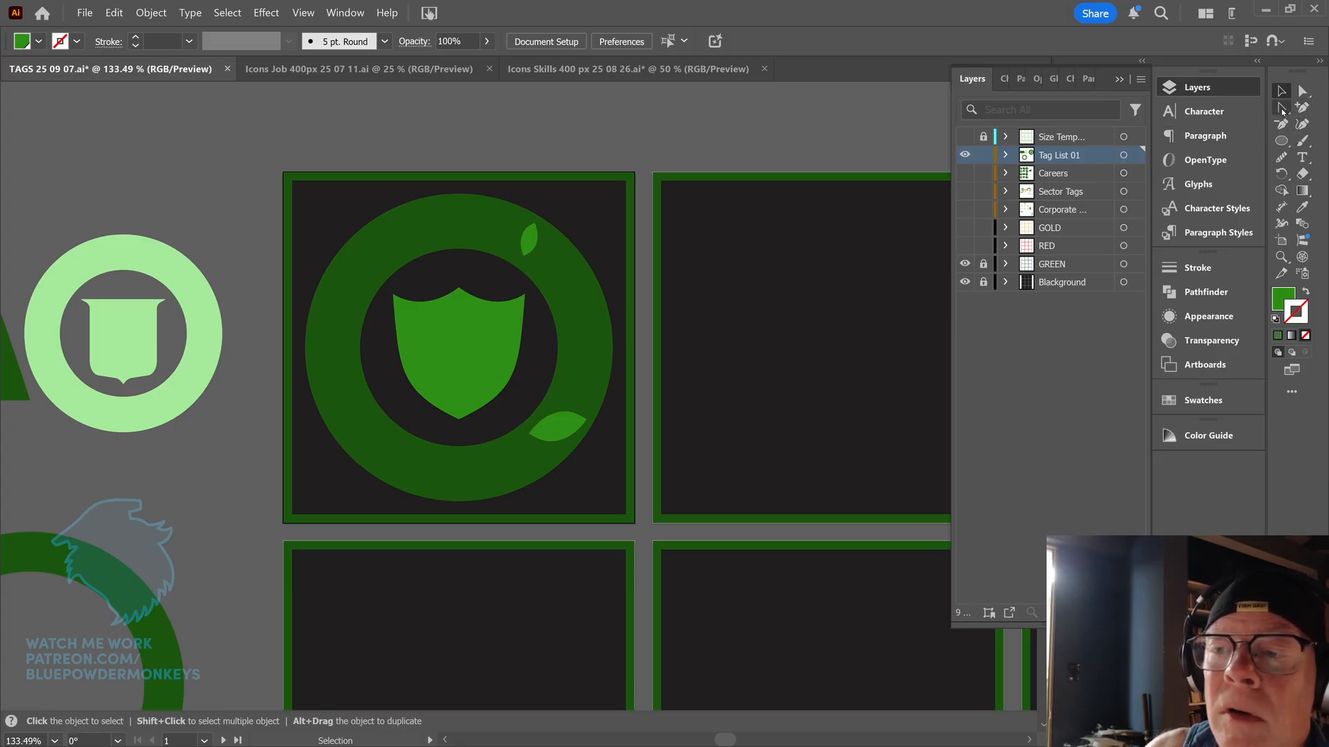
- Draw a curved Pen path from the upper leaf's center to the lower leaf's center, with green stroke and no fill
{"action": "left_click_drag", "start_coordinate": [1305, 108], "coordinate": [1282, 112]}
{"action": "left_click", "coordinate": [1246, 114]}
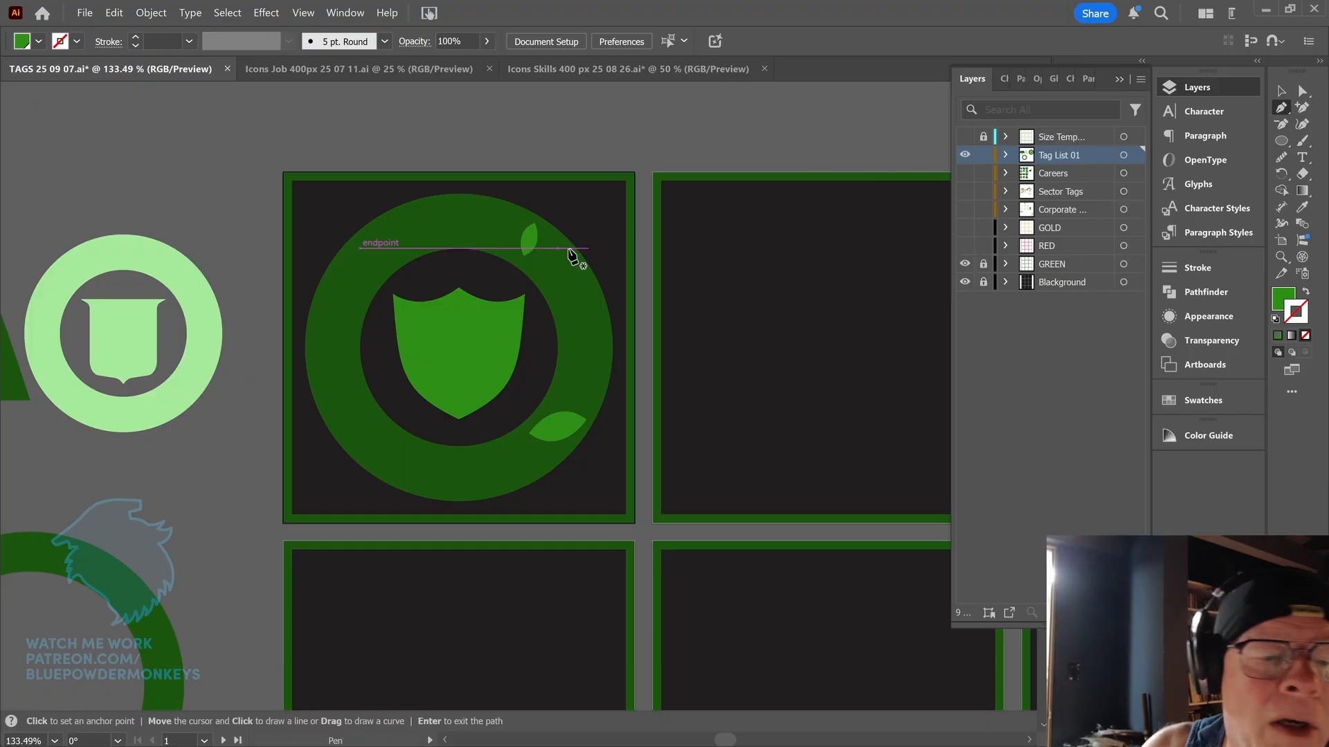
{"action": "left_click", "coordinate": [530, 241]}
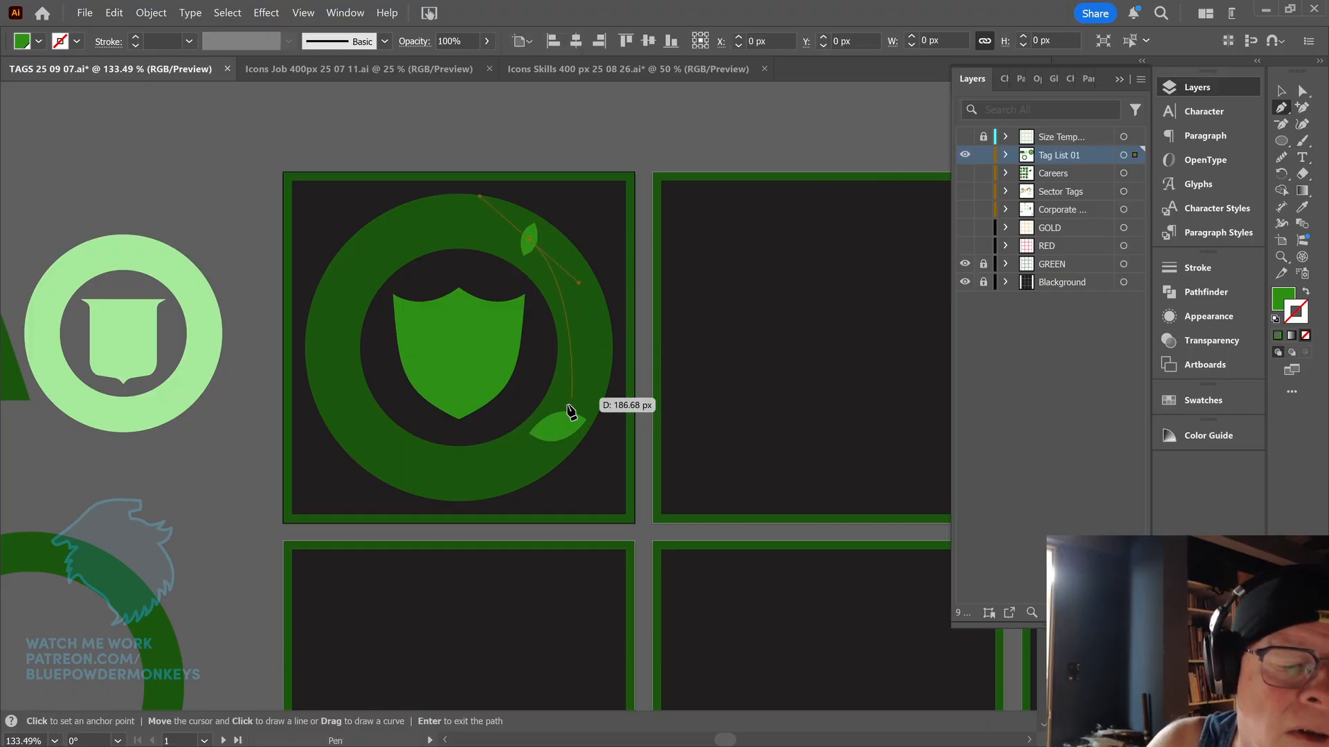
{"action": "left_click", "coordinate": [560, 427]}
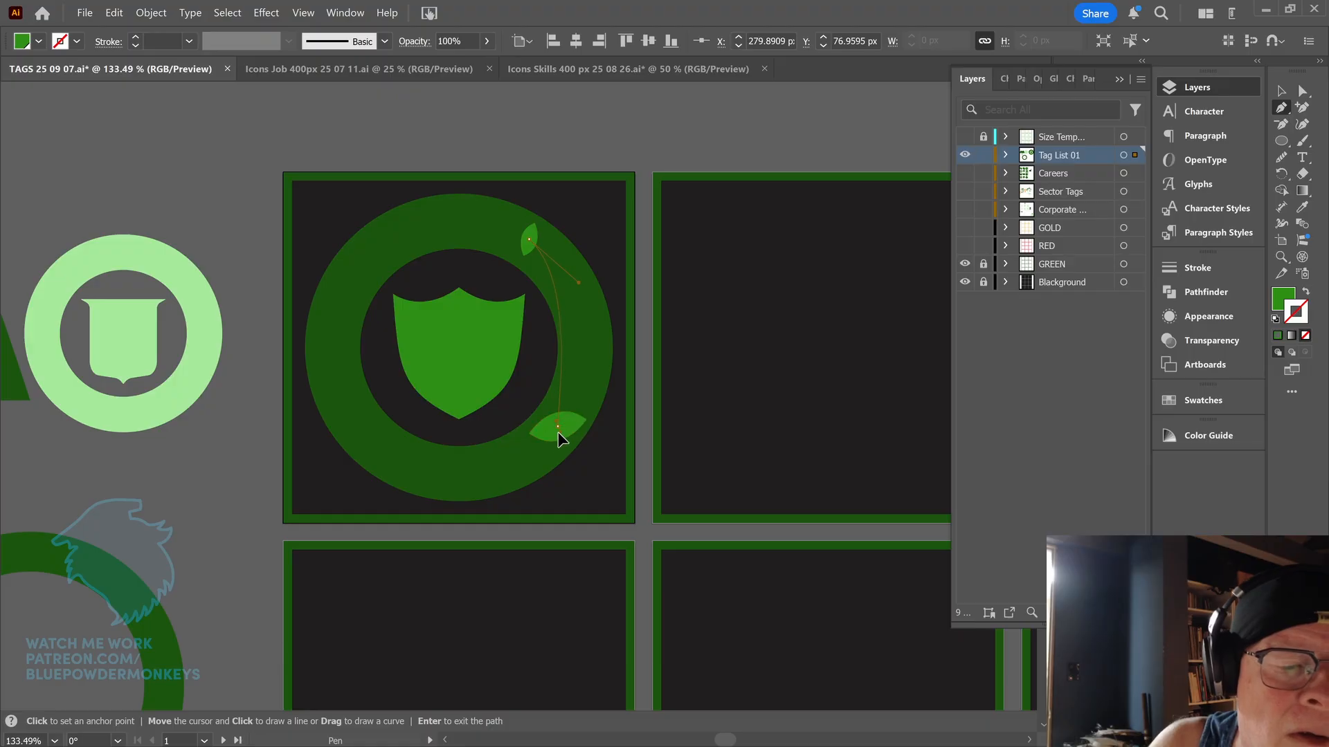
{"action": "left_click_drag", "start_coordinate": [528, 455], "coordinate": [511, 502]}
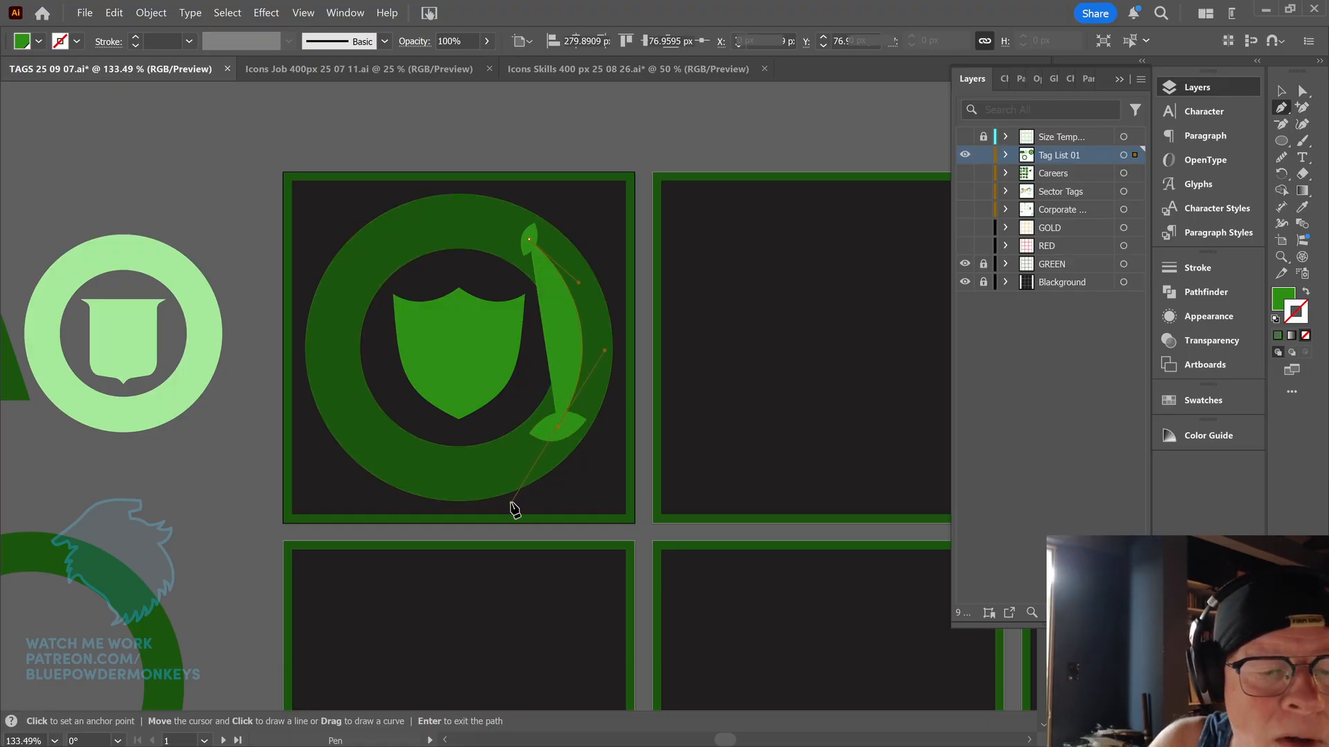
{"action": "left_click", "coordinate": [1307, 294]}
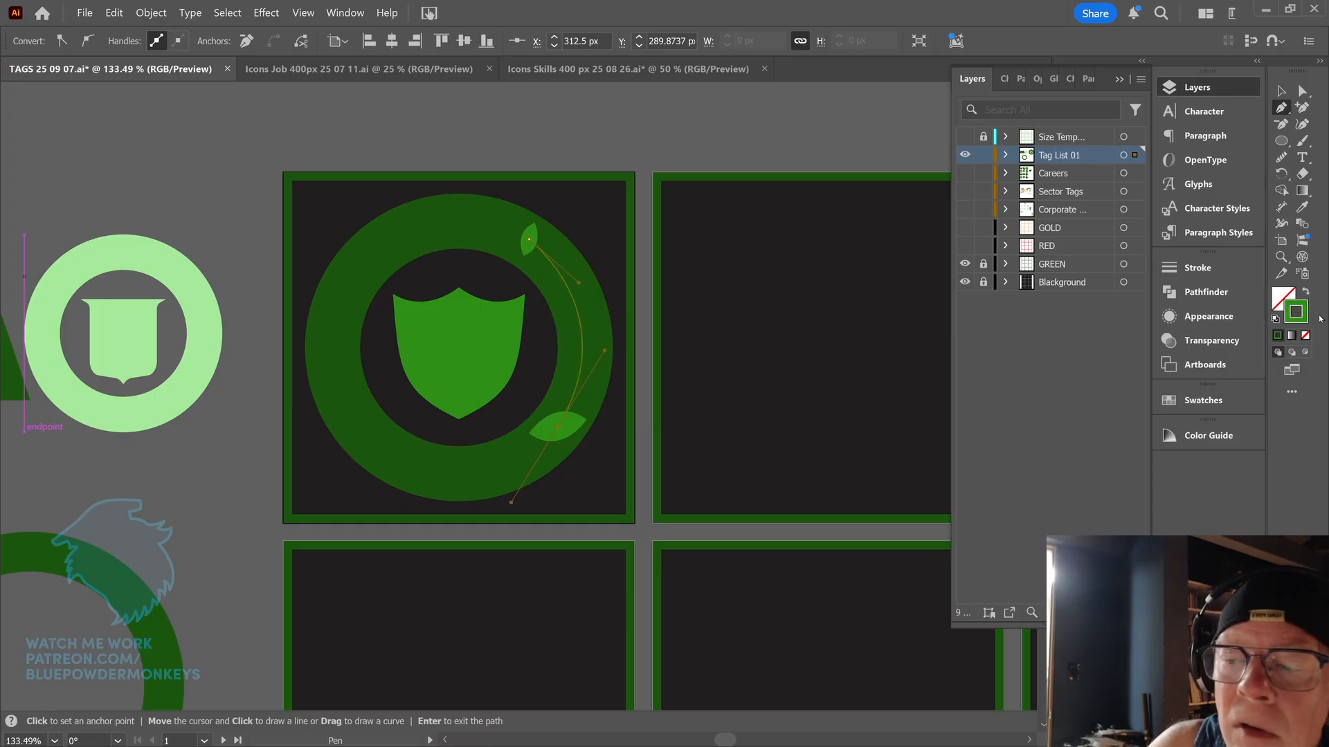
{"action": "left_click", "coordinate": [1281, 91]}
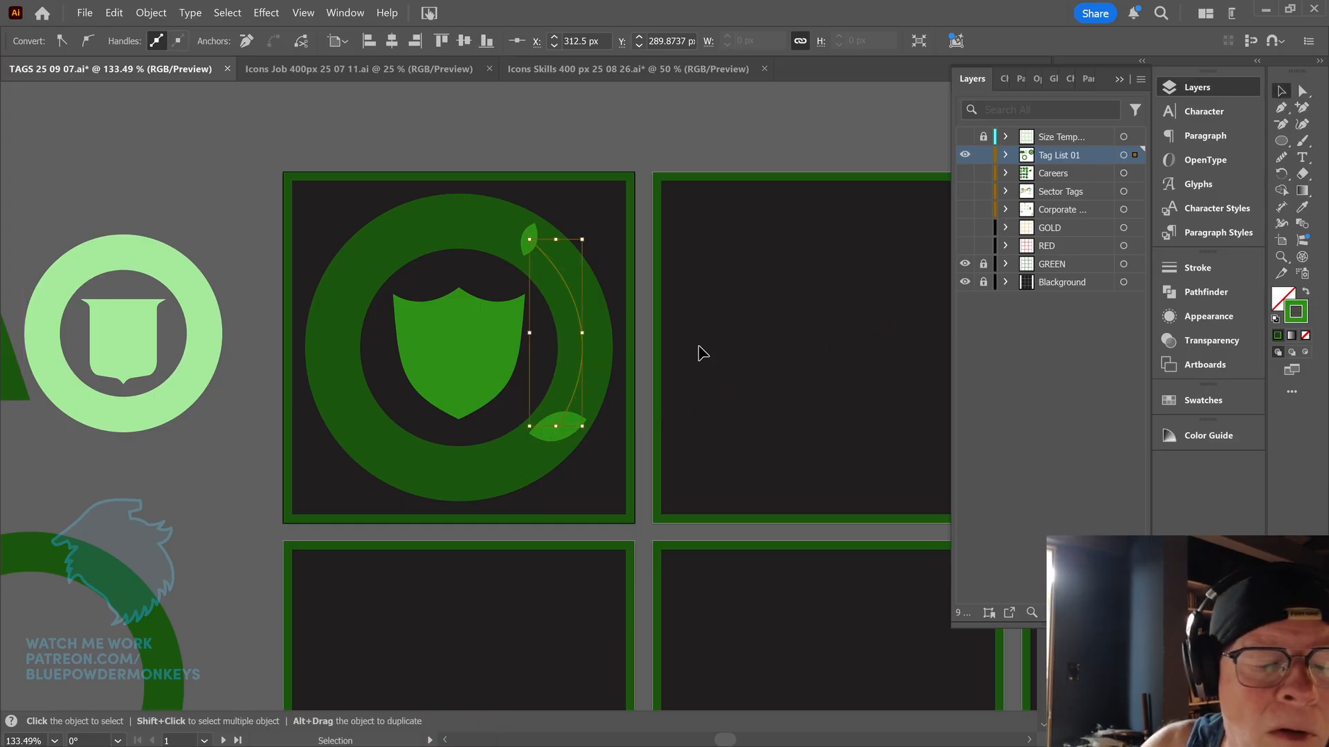
- Select the lower and upper leaves and try to blend them with the Blend tool
{"action": "left_click", "coordinate": [558, 436]}
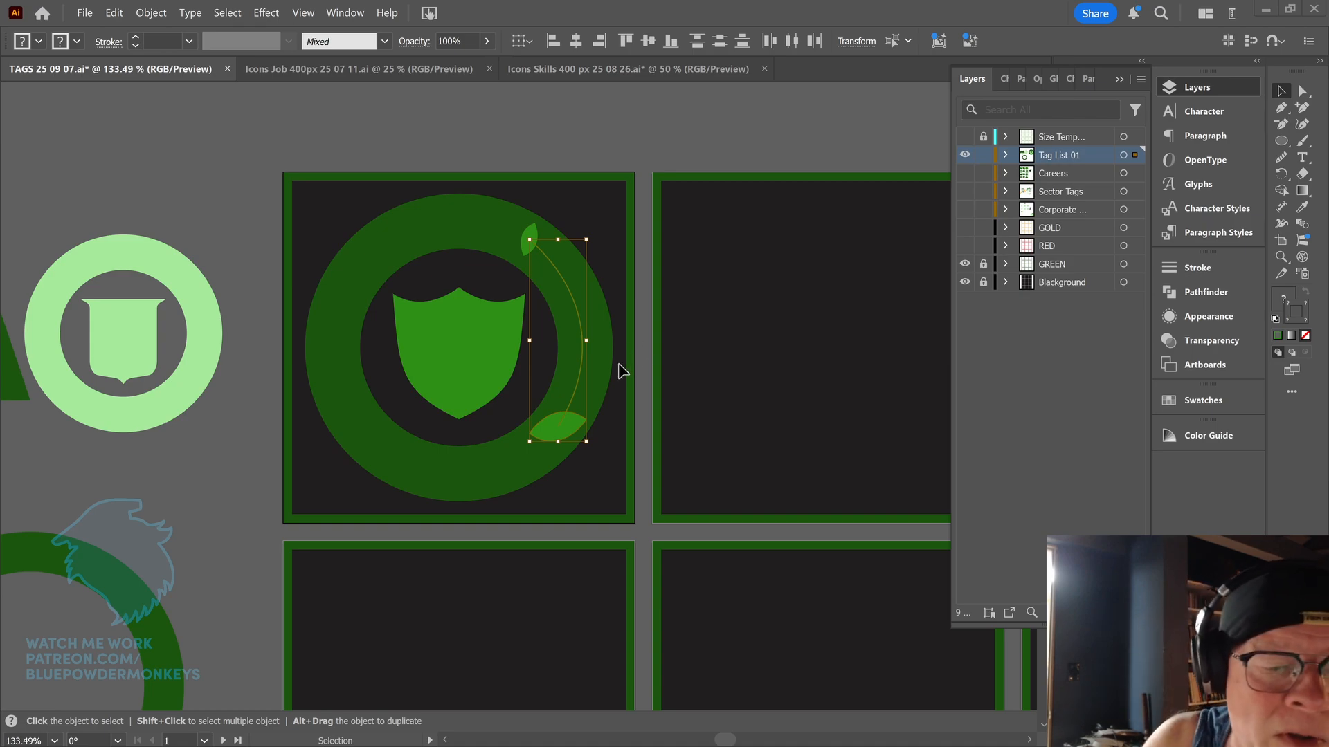
{"action": "left_click", "coordinate": [563, 432]}
{"action": "left_click", "coordinate": [560, 431]}
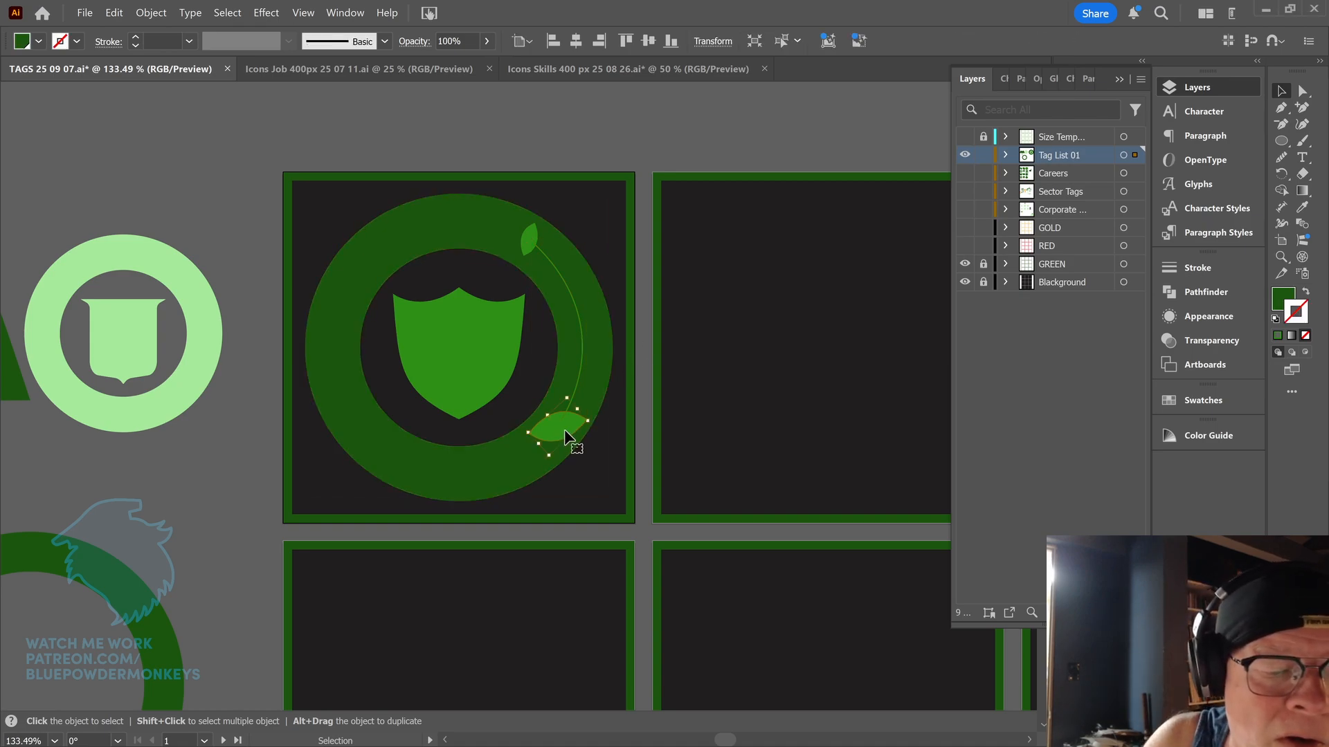
{"action": "left_click", "coordinate": [538, 244]}
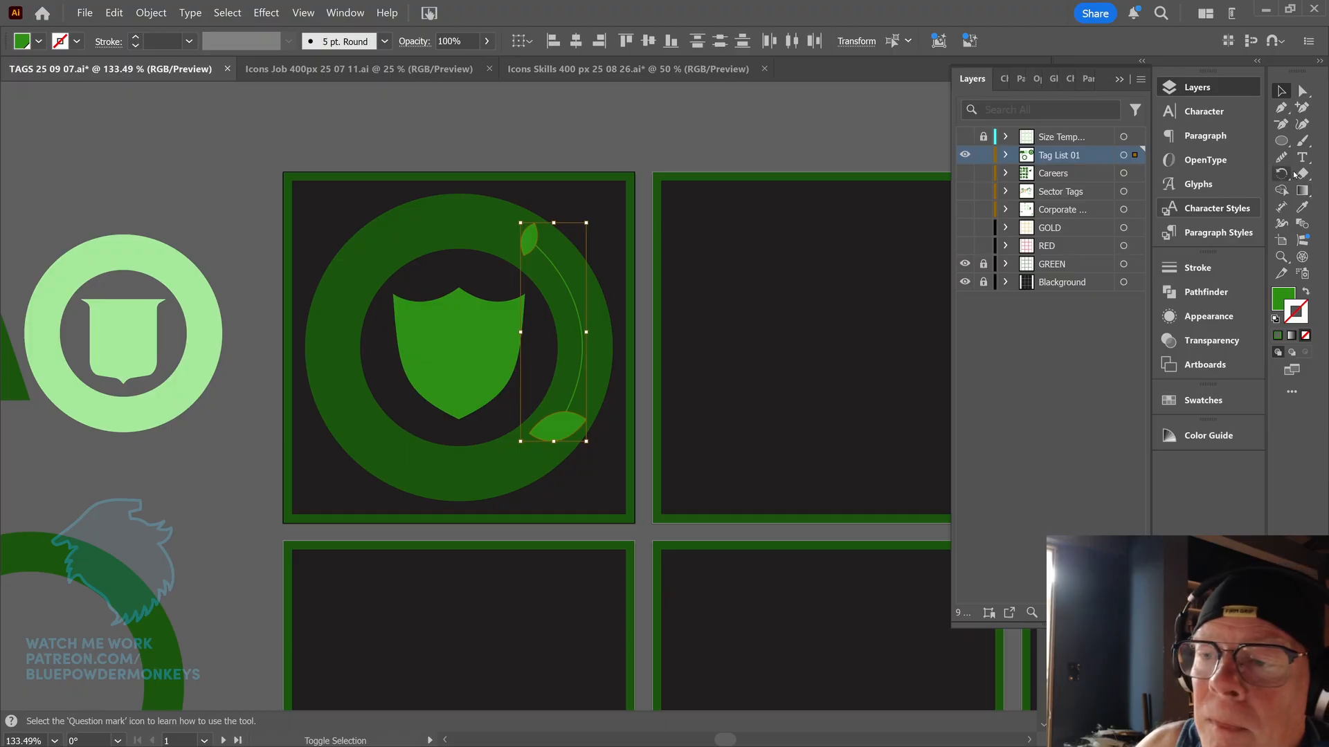
{"action": "left_click", "coordinate": [1301, 223]}
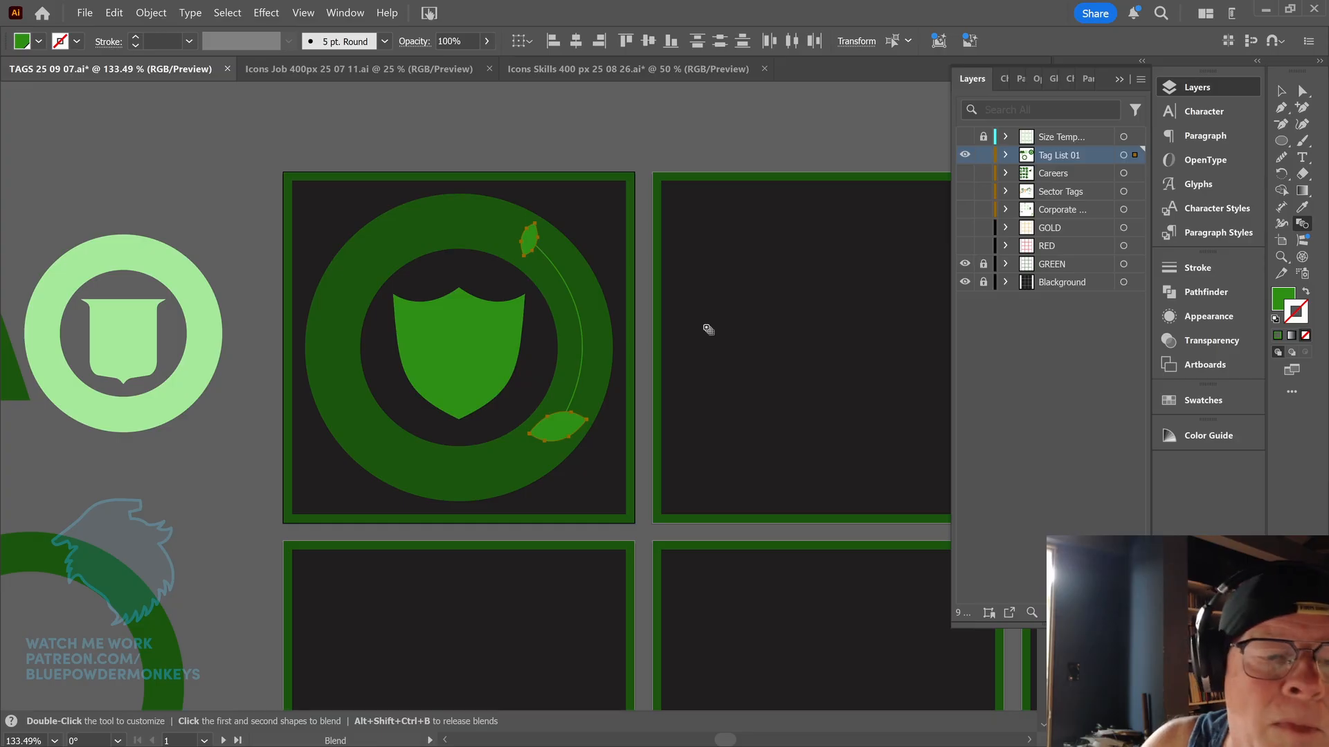
{"action": "left_click", "coordinate": [531, 437]}
{"action": "left_click", "coordinate": [596, 364]}
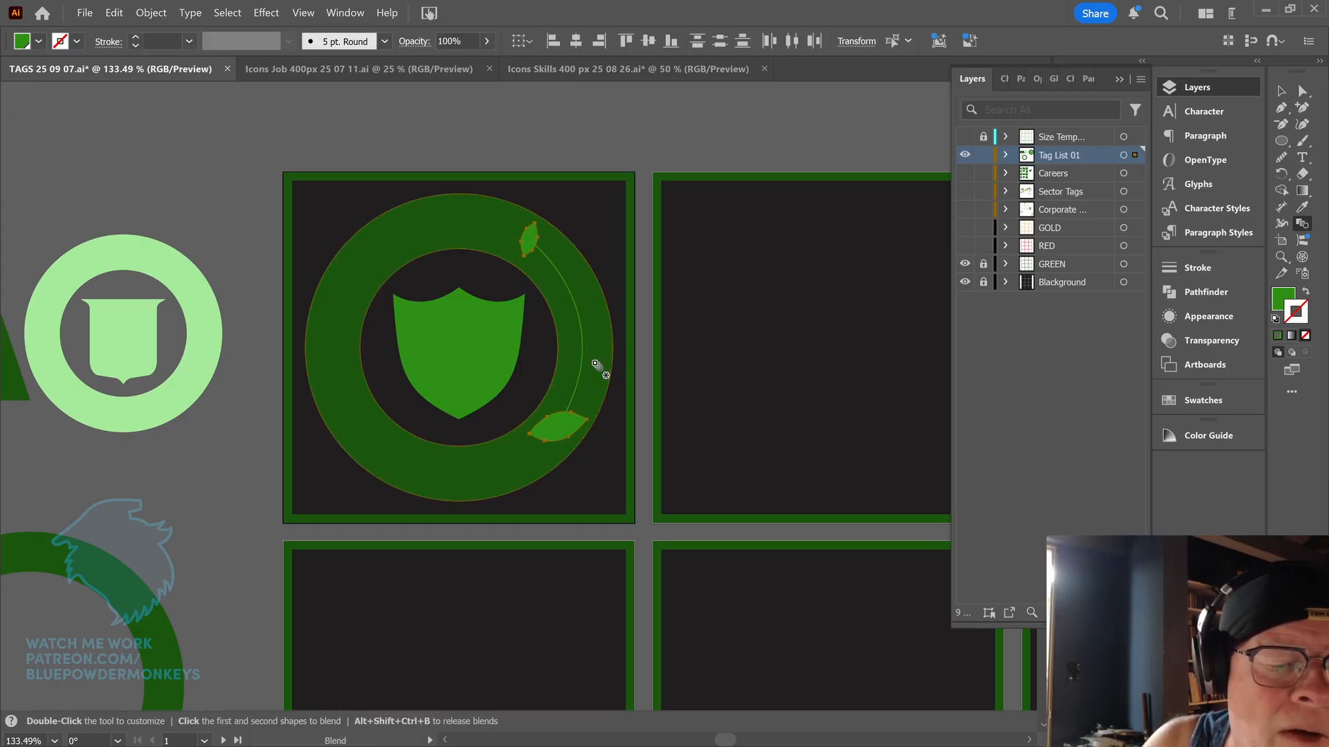
- Clear the current selection and blend the lower leaf into the upper leaf with the Blend tool
{"action": "left_click", "coordinate": [1305, 292]}
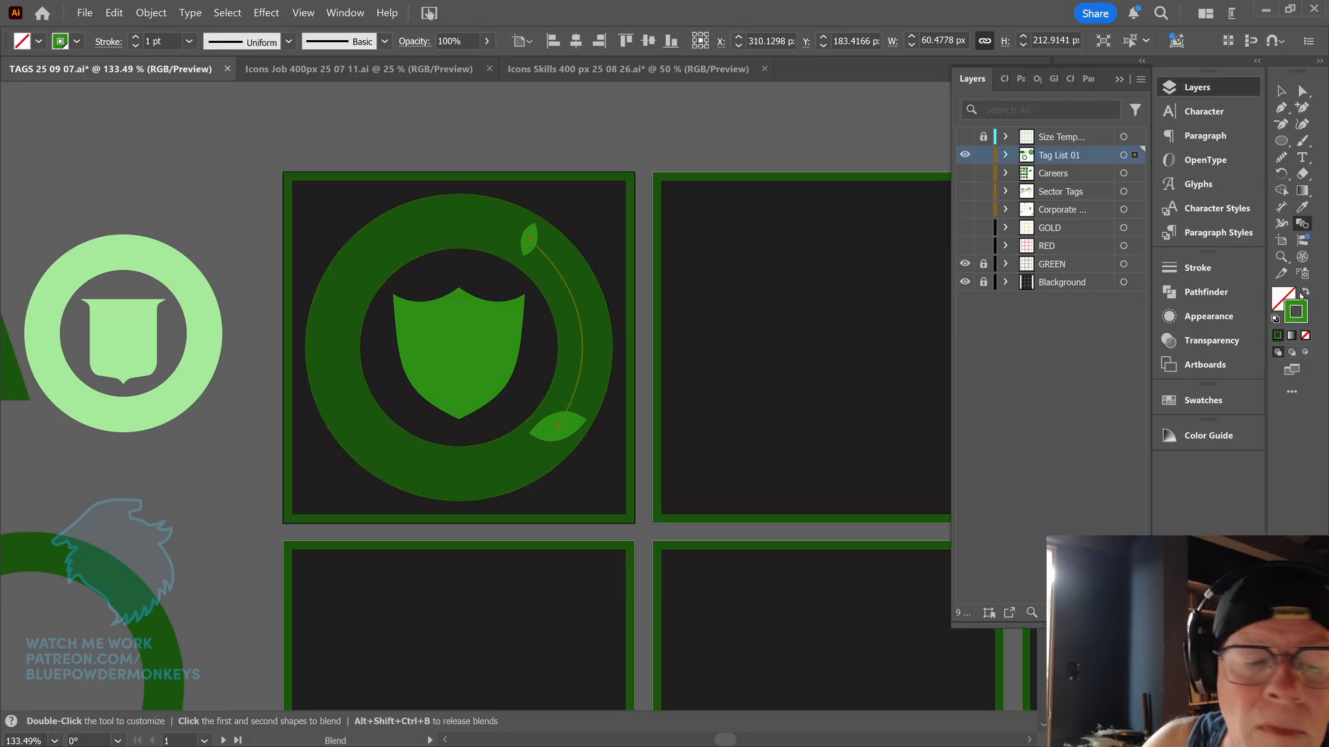
{"action": "left_click", "coordinate": [562, 436], "text": "ctrl"}
{"action": "key", "text": "v"}
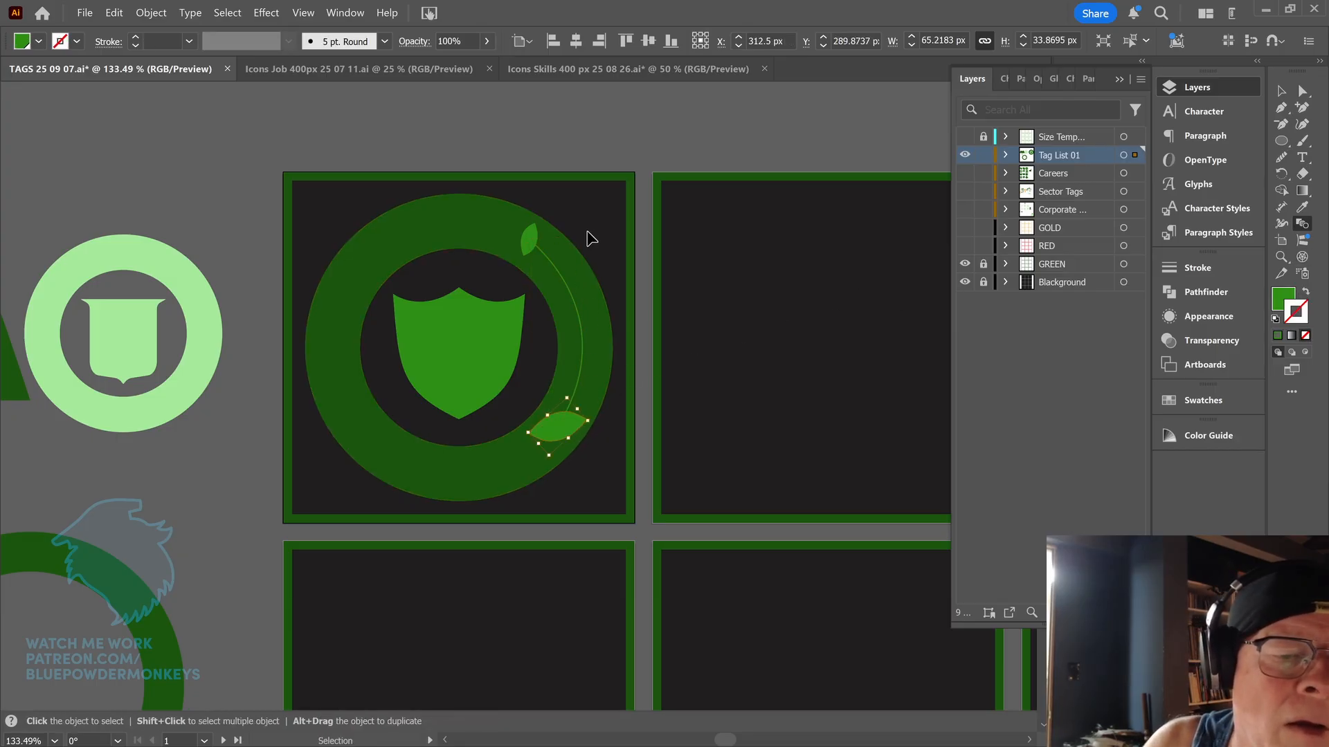
{"action": "left_click", "coordinate": [613, 238]}
{"action": "left_click", "coordinate": [1304, 225]}
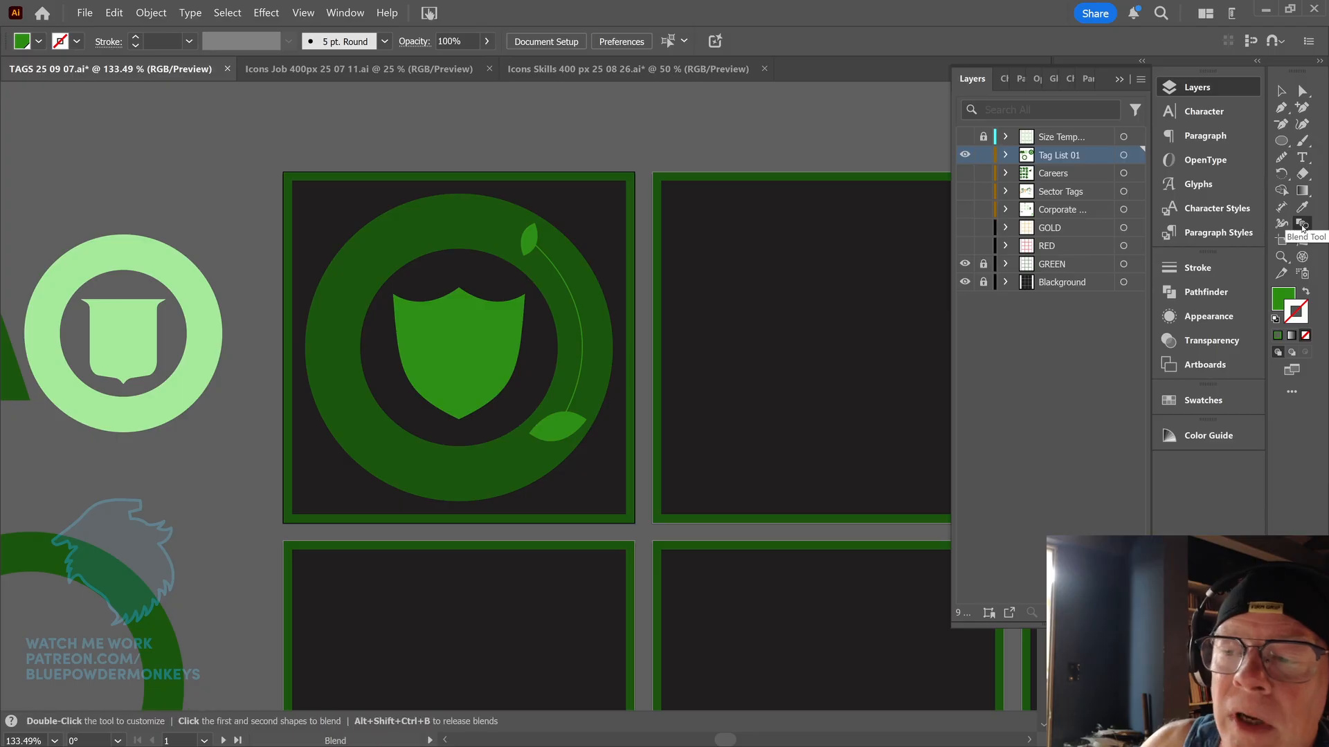
{"action": "left_click", "coordinate": [578, 431]}
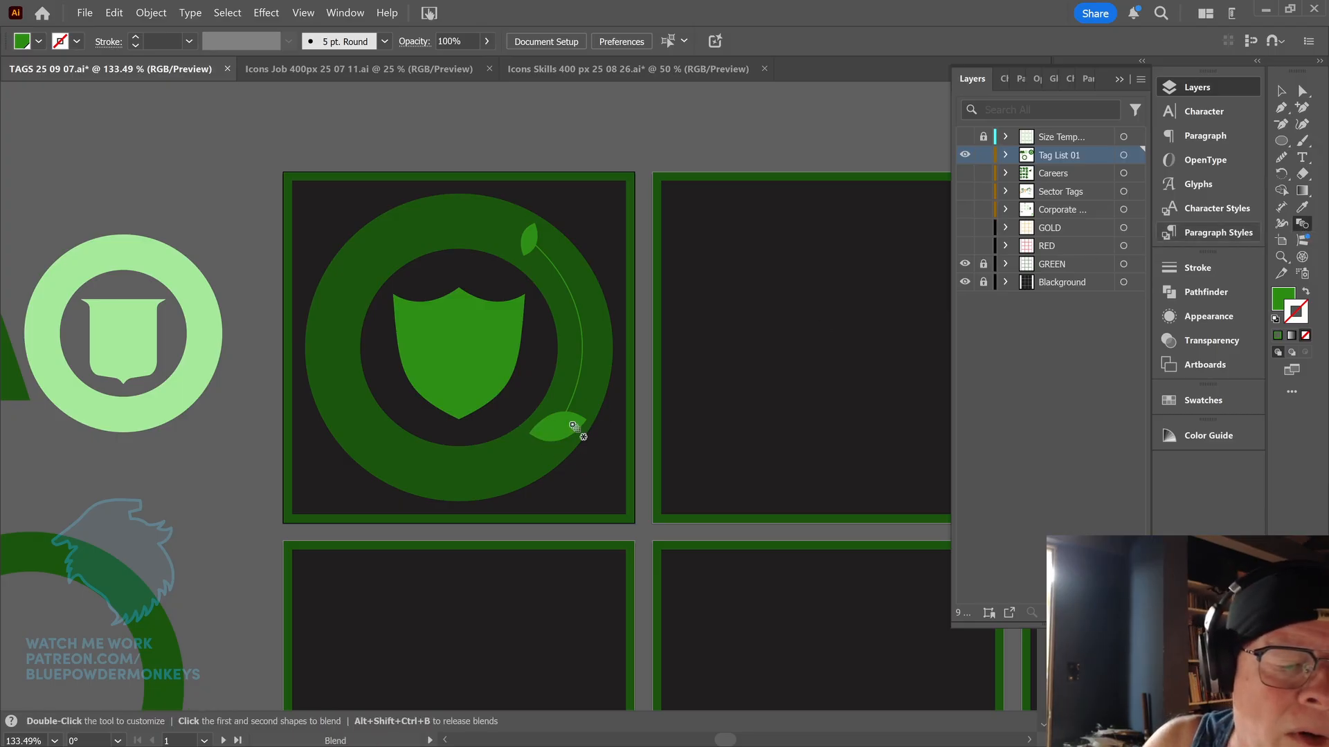
{"action": "left_click", "coordinate": [526, 258]}
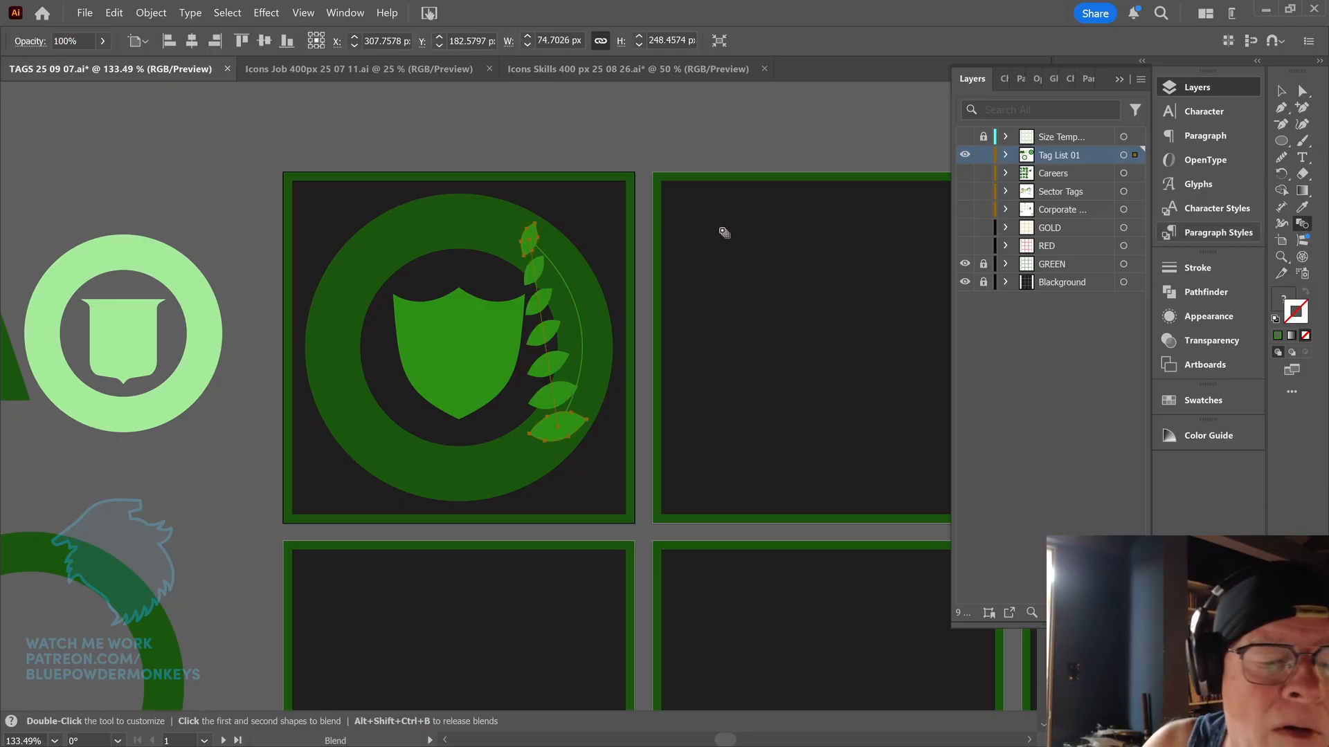
- Replace the leaf blend's spine with the curved path along the ring
{"action": "left_click", "coordinate": [1280, 91]}
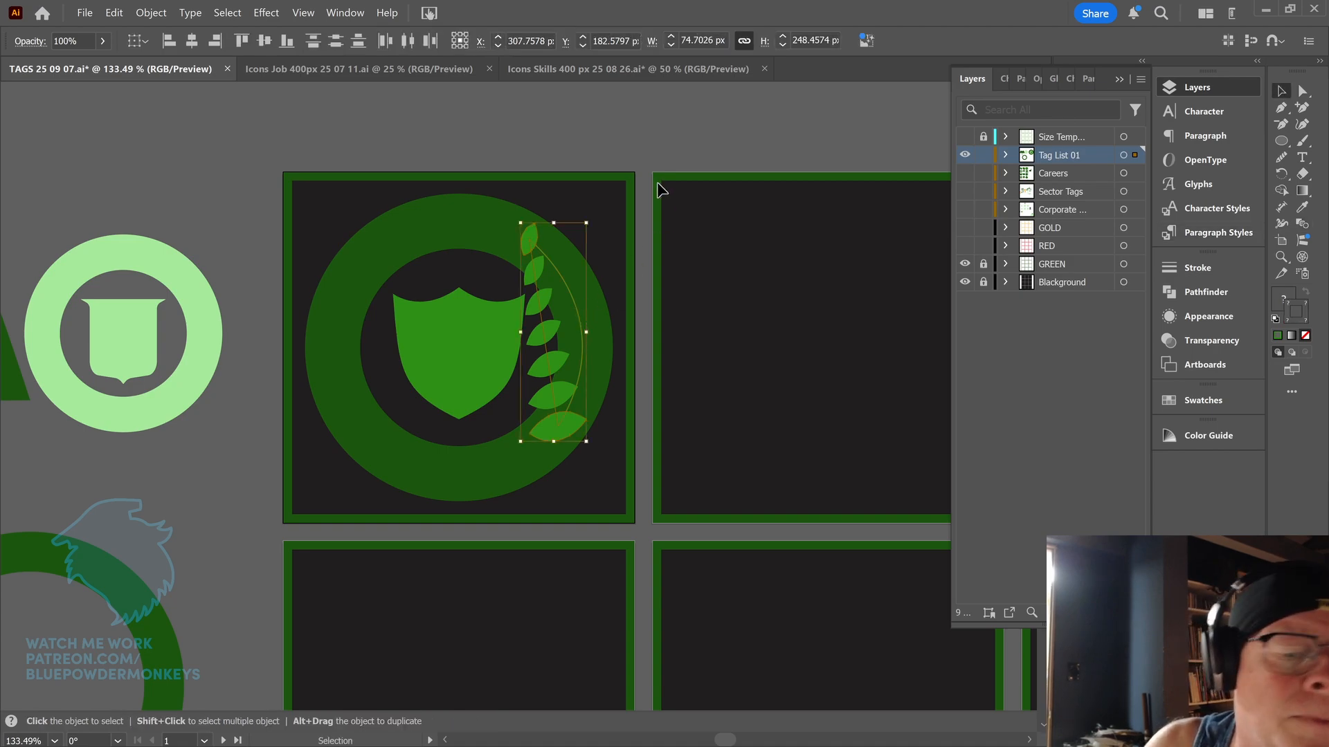
{"action": "left_click", "coordinate": [154, 14]}
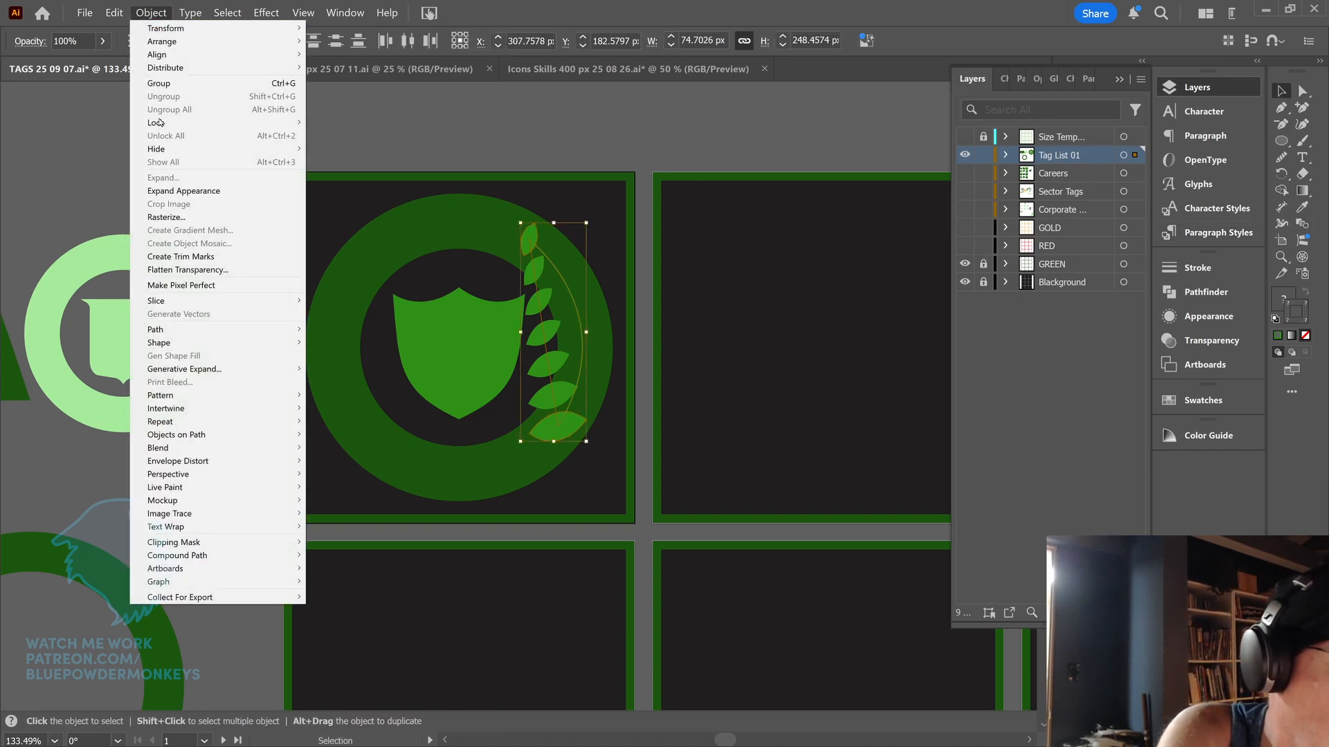
{"action": "mouse_move", "coordinate": [225, 450]}
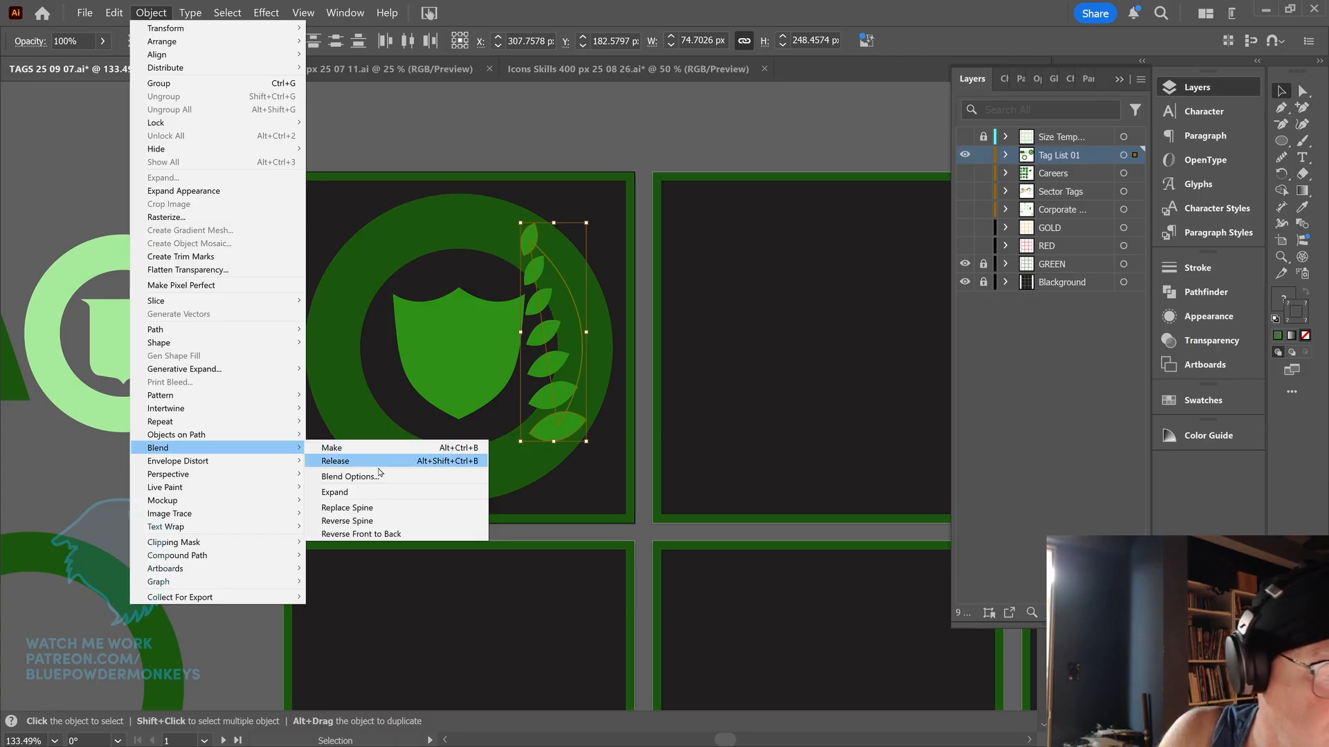
{"action": "left_click", "coordinate": [383, 517]}
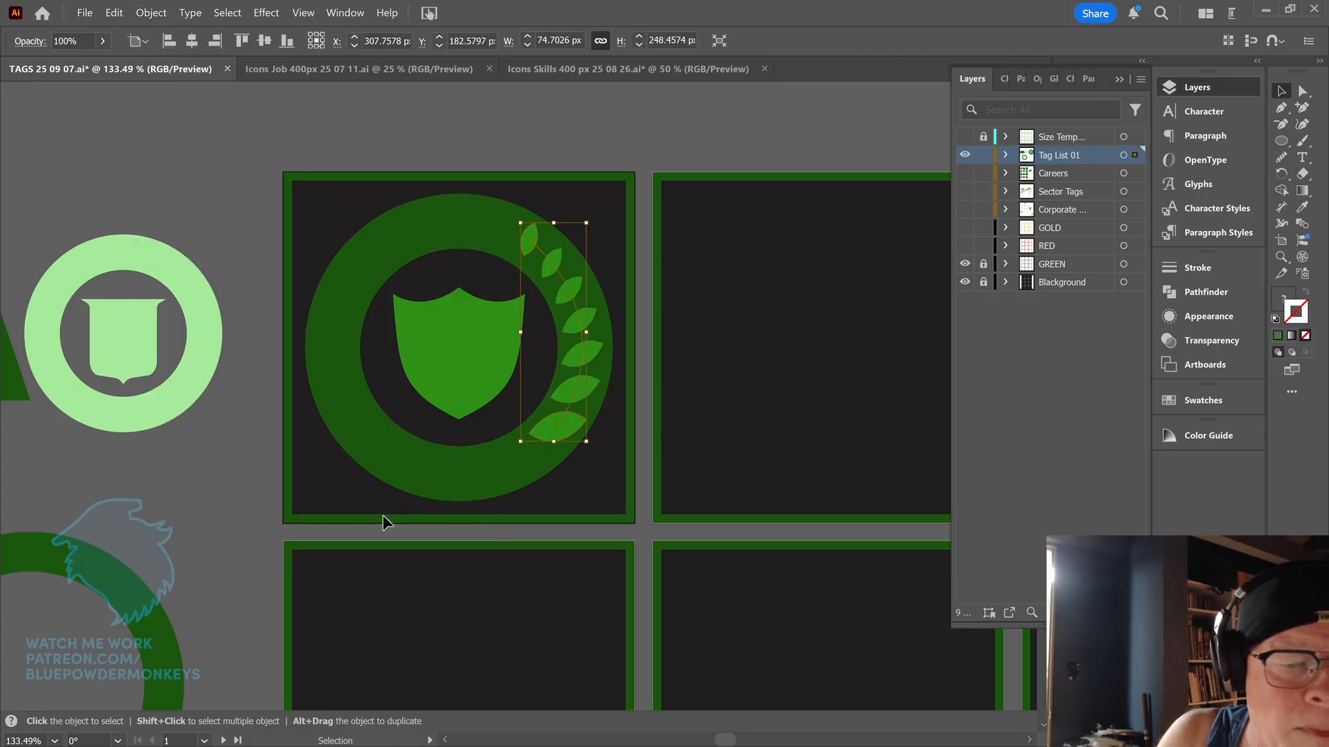
{"action": "left_click", "coordinate": [721, 137]}
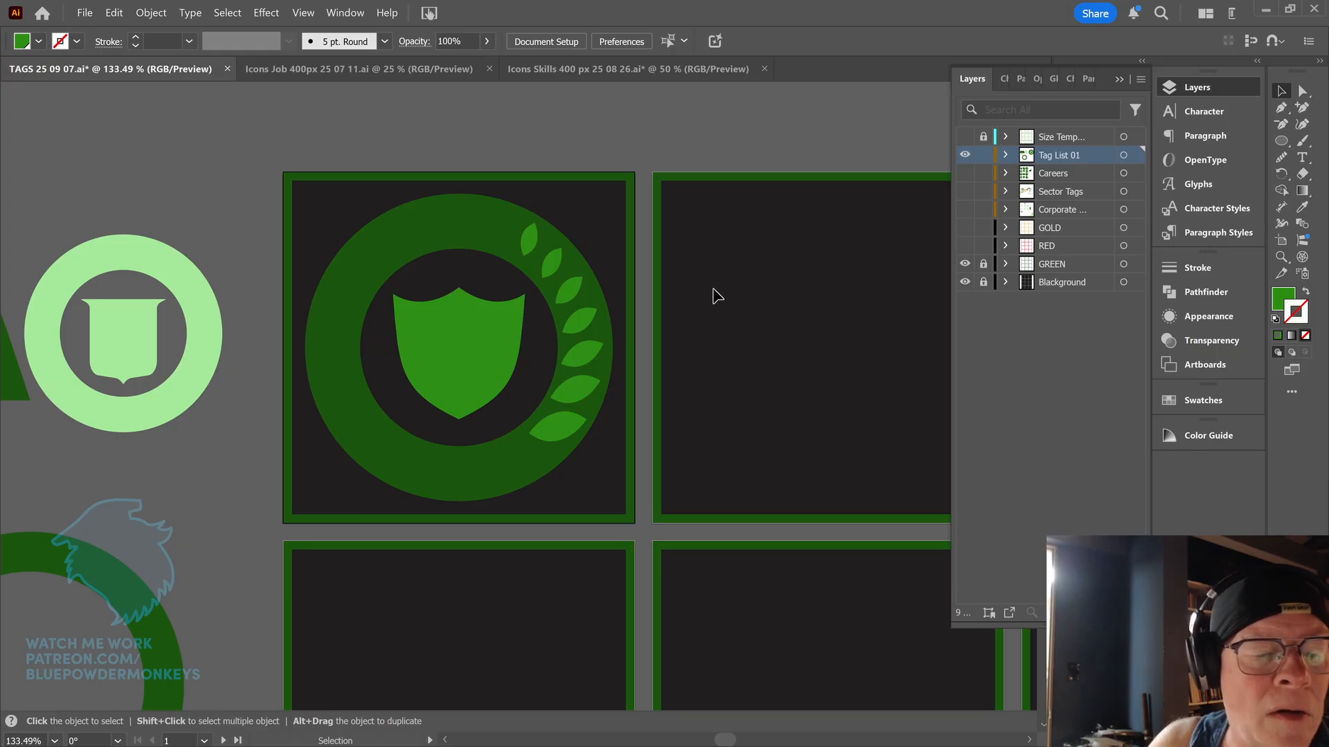
- Adjust the curve handle at the upper end of the leaf blend's spine to refine how the leaves follow the ring
{"action": "left_click_drag", "start_coordinate": [690, 305], "coordinate": [789, 284]}
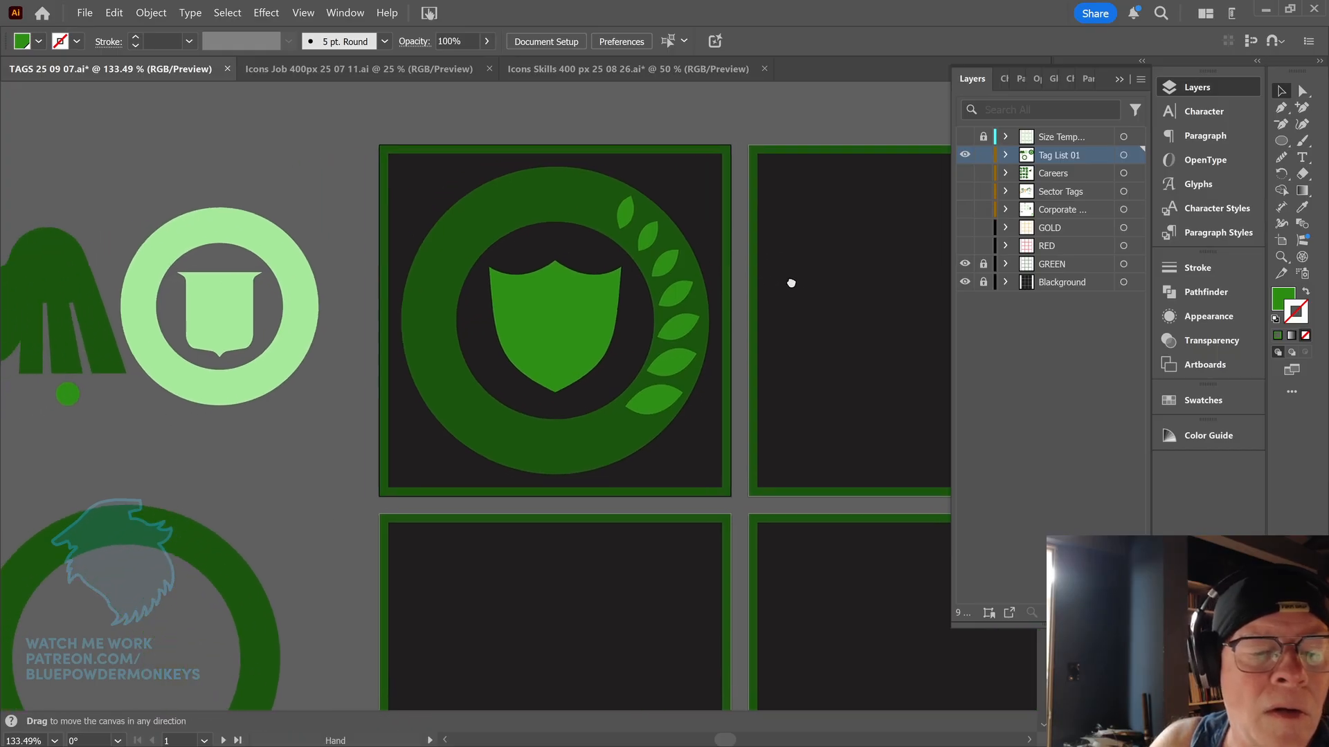
{"action": "left_click", "coordinate": [692, 323]}
{"action": "left_click", "coordinate": [1303, 91]}
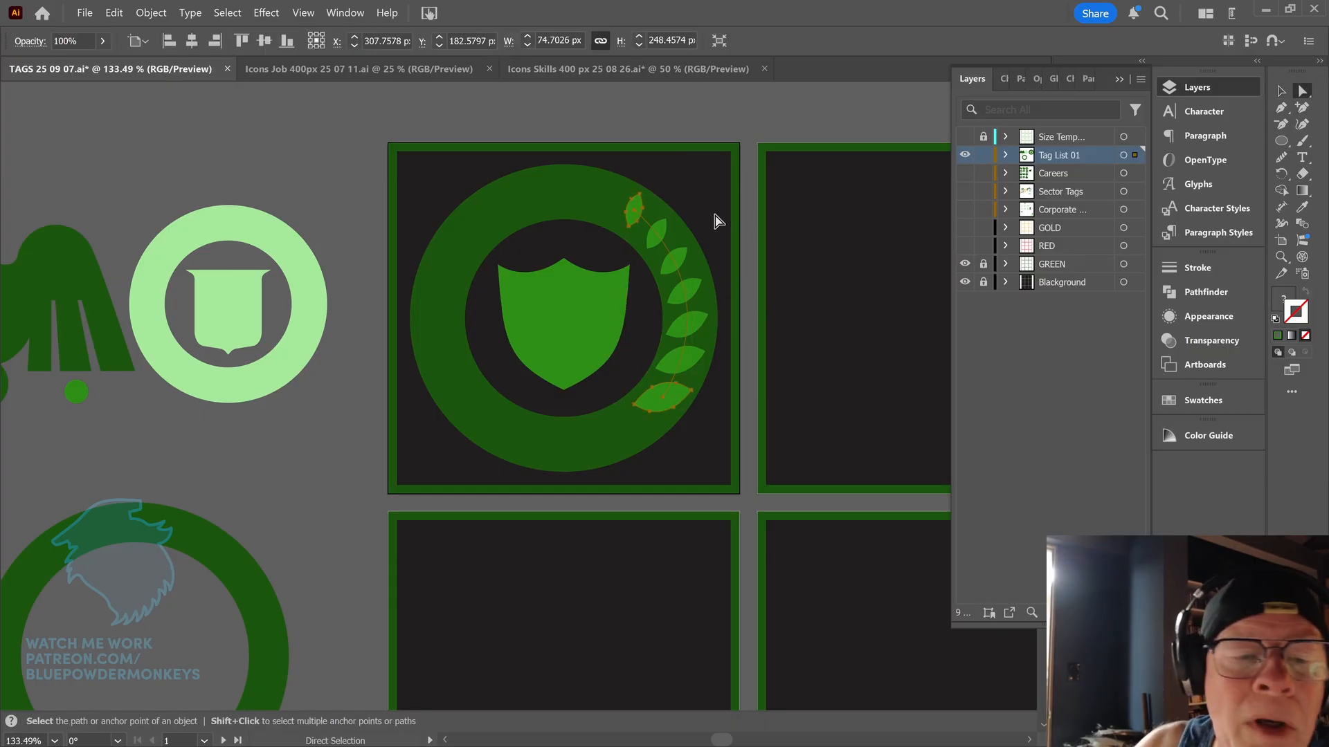
{"action": "left_click", "coordinate": [635, 213]}
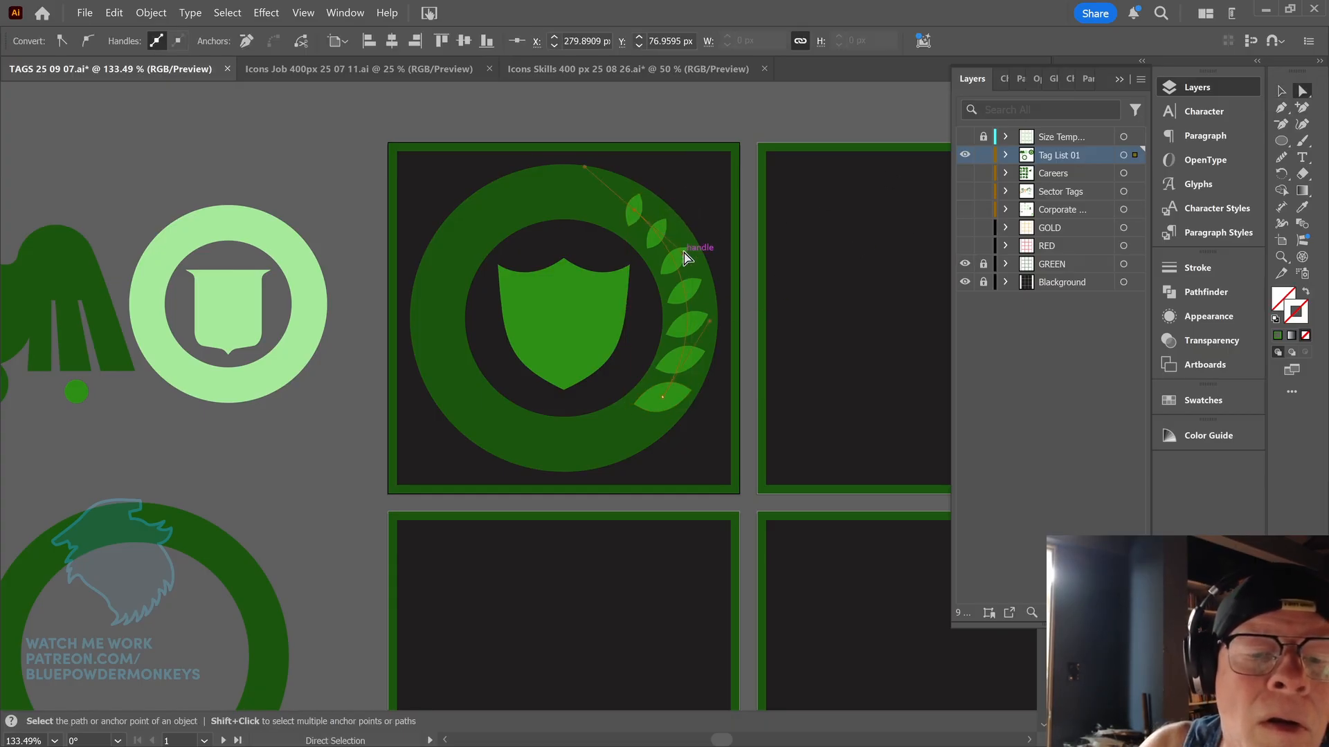
{"action": "left_click_drag", "start_coordinate": [685, 255], "coordinate": [687, 250]}
{"action": "key", "text": "ctrl+z"}
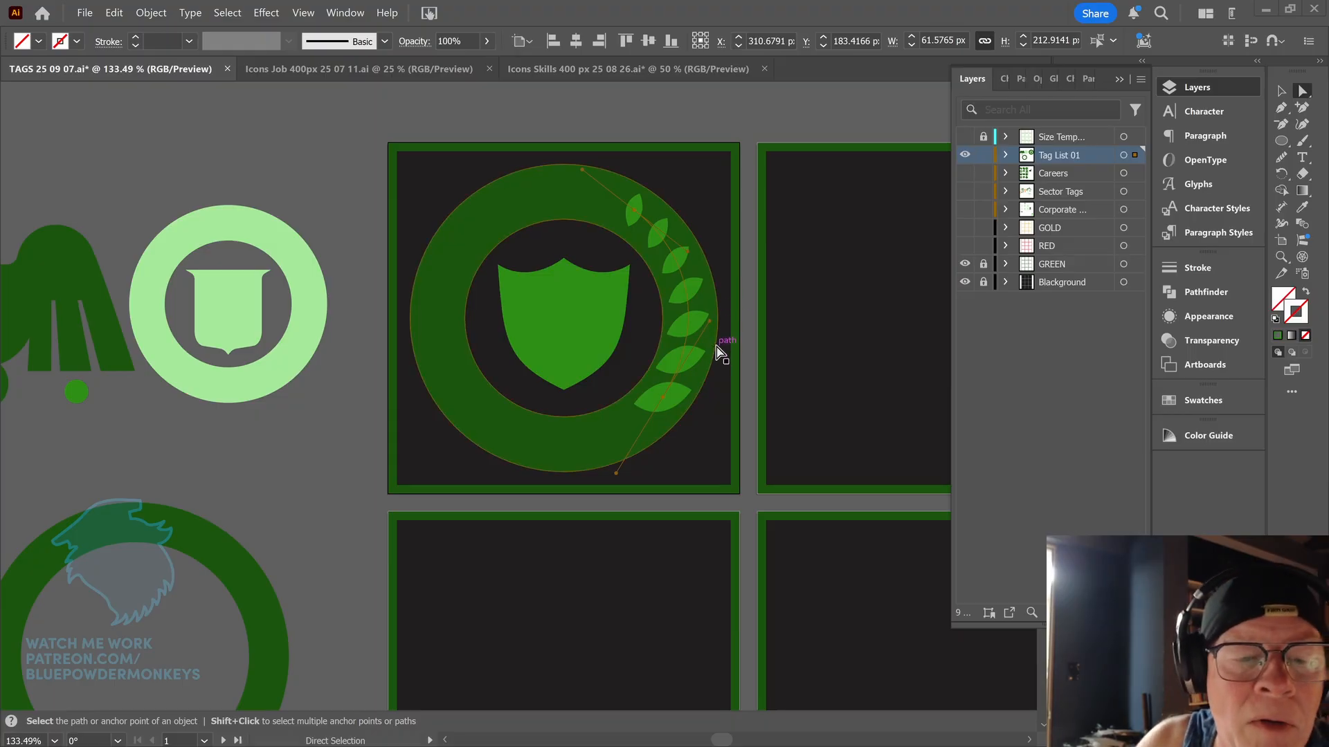
{"action": "left_click", "coordinate": [1282, 93]}
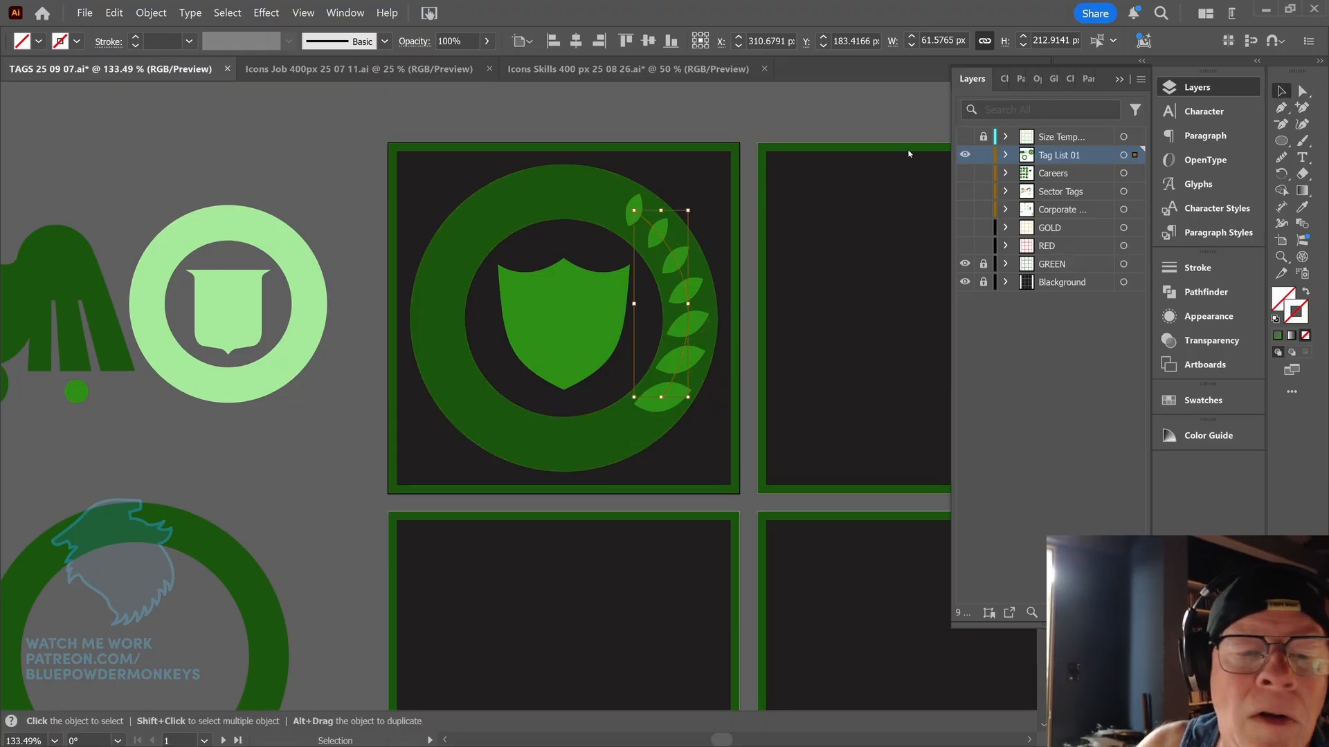
{"action": "left_click", "coordinate": [720, 227]}
- Duplicate the leaf blend to the right of the ring and reflect the copy across the vertical axis
{"action": "left_click", "coordinate": [683, 287]}
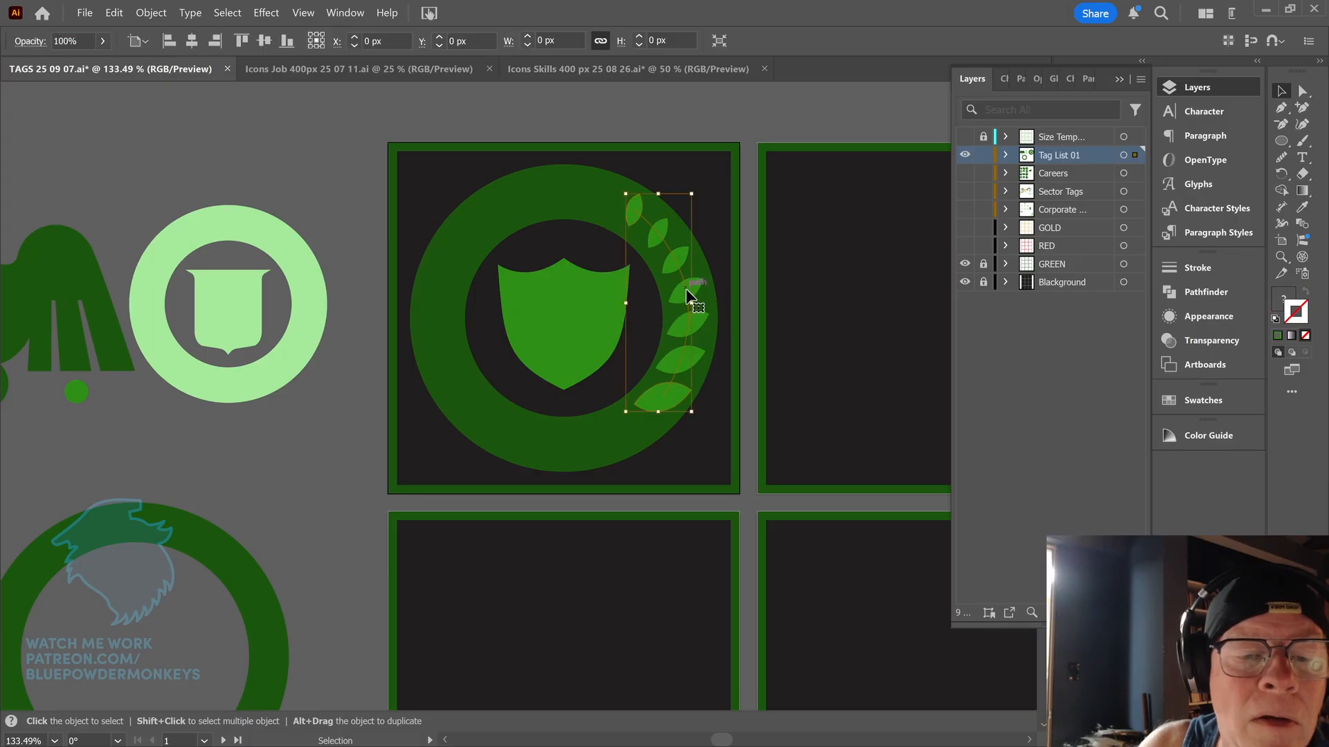
{"action": "left_click_drag", "start_coordinate": [691, 300], "coordinate": [791, 285]}
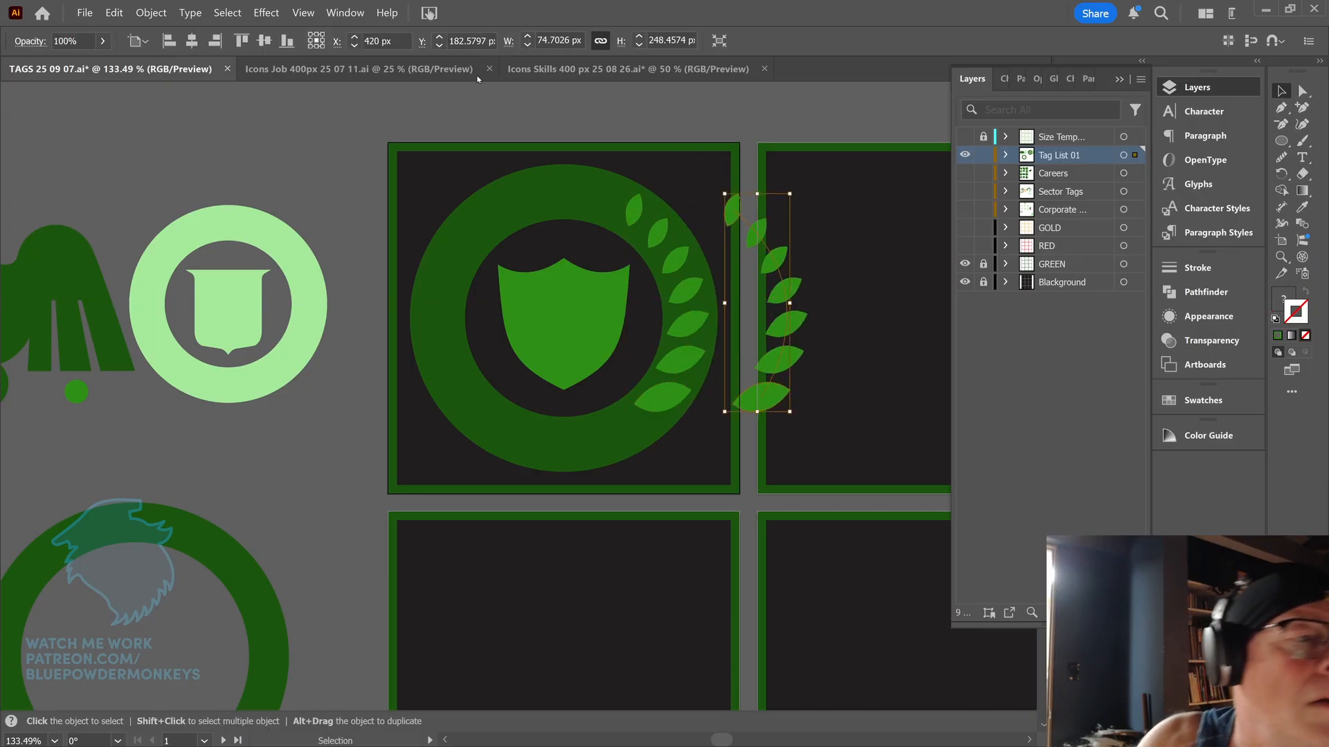
{"action": "left_click", "coordinate": [151, 13]}
{"action": "mouse_move", "coordinate": [175, 30]}
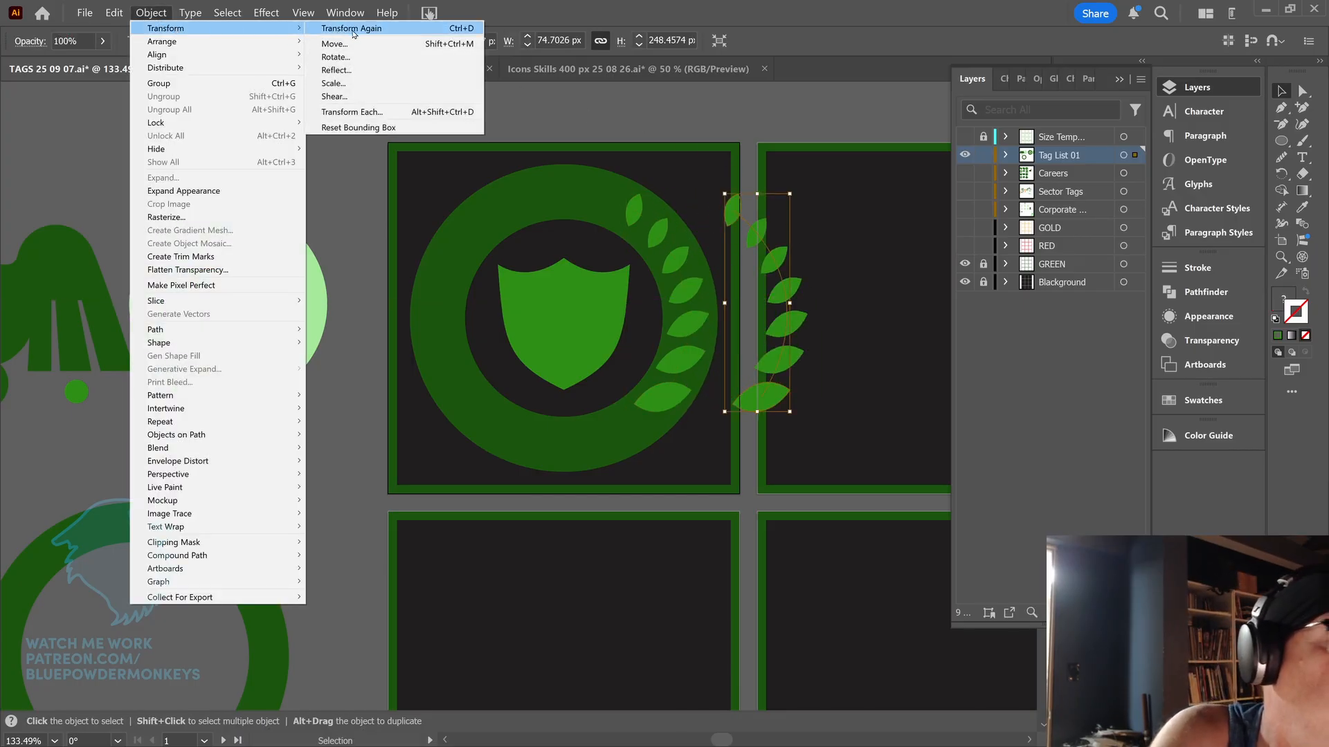
{"action": "left_click", "coordinate": [376, 71]}
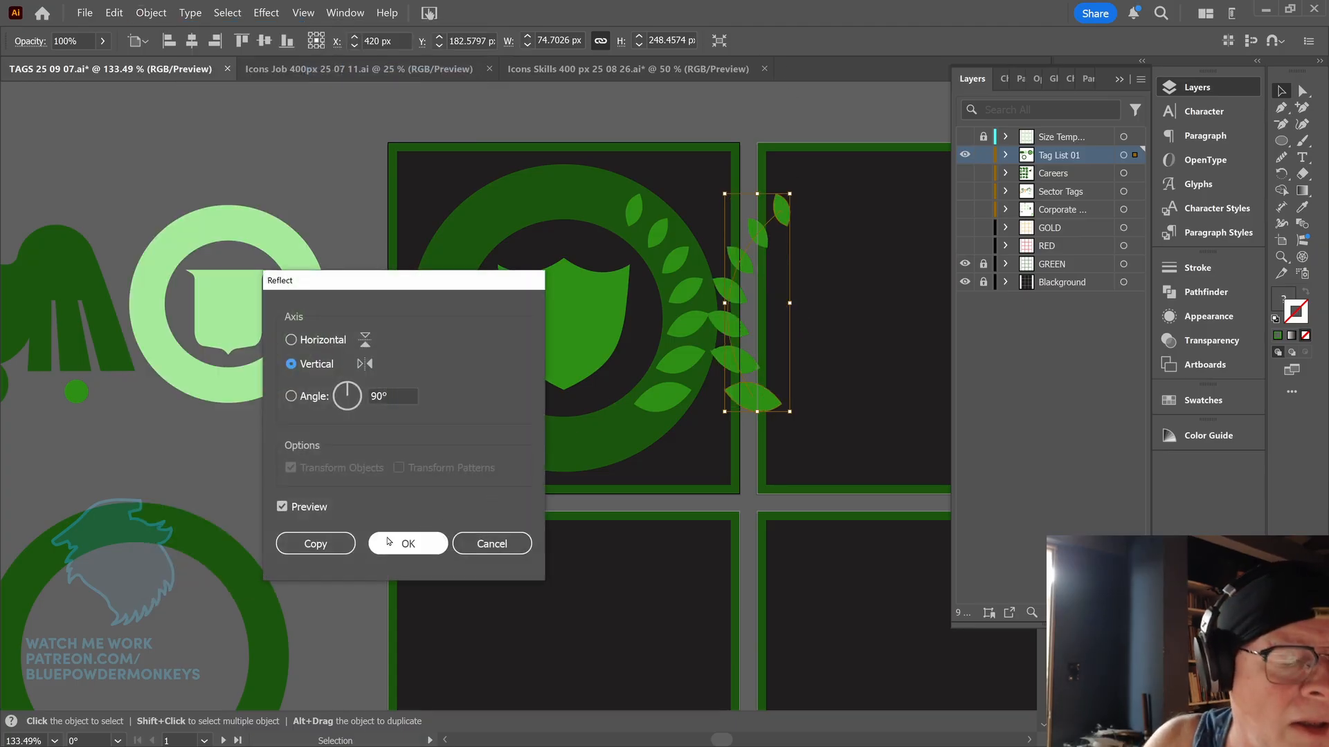
{"action": "left_click", "coordinate": [408, 544]}
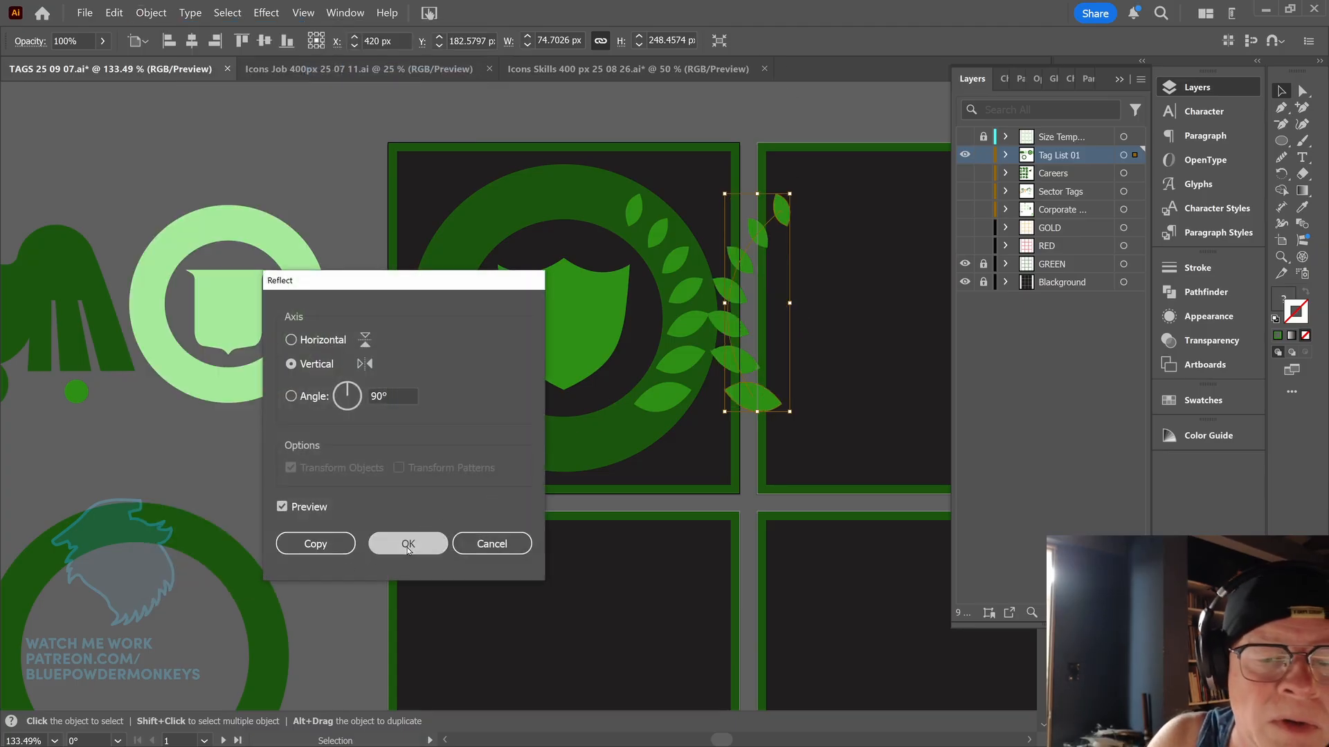
- Move the mirrored leaf branch horizontally onto the ring's left side, to about X 92 px
{"action": "left_click_drag", "start_coordinate": [758, 405], "coordinate": [464, 413]}
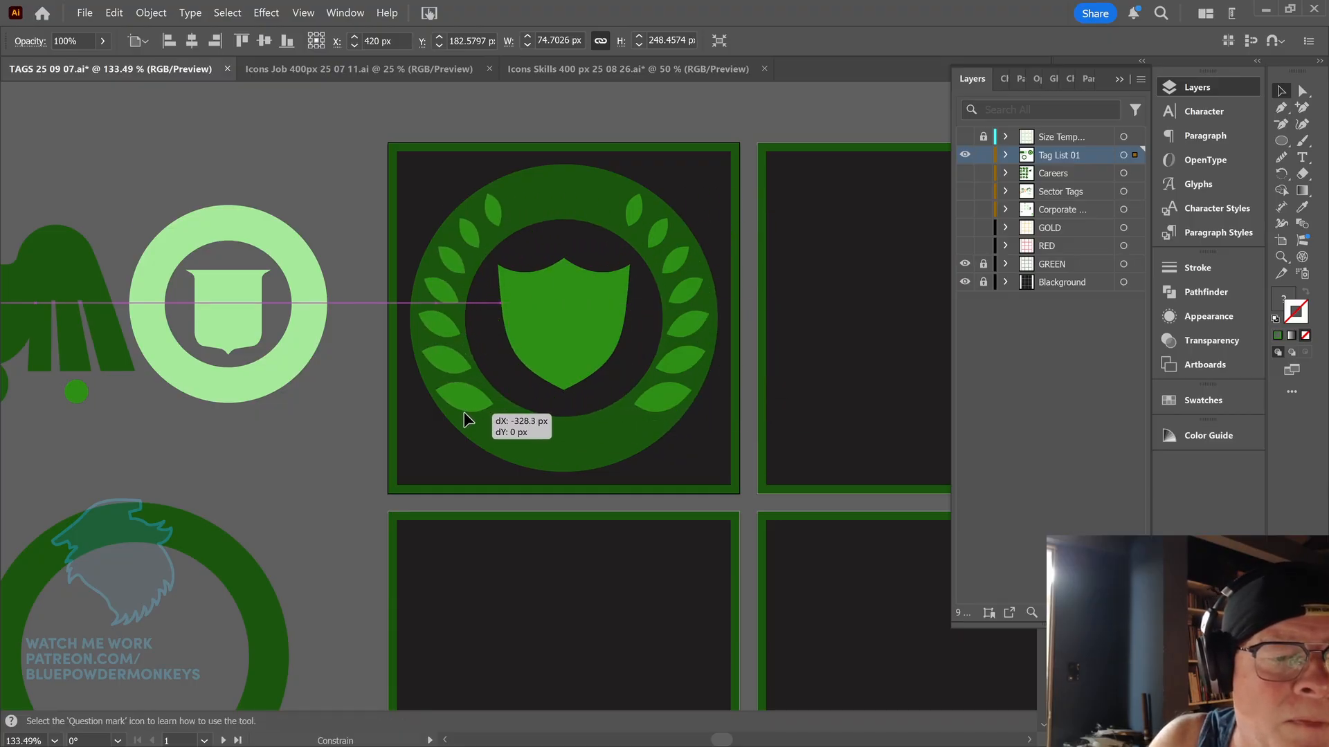
{"action": "left_click_drag", "start_coordinate": [464, 413], "coordinate": [488, 418]}
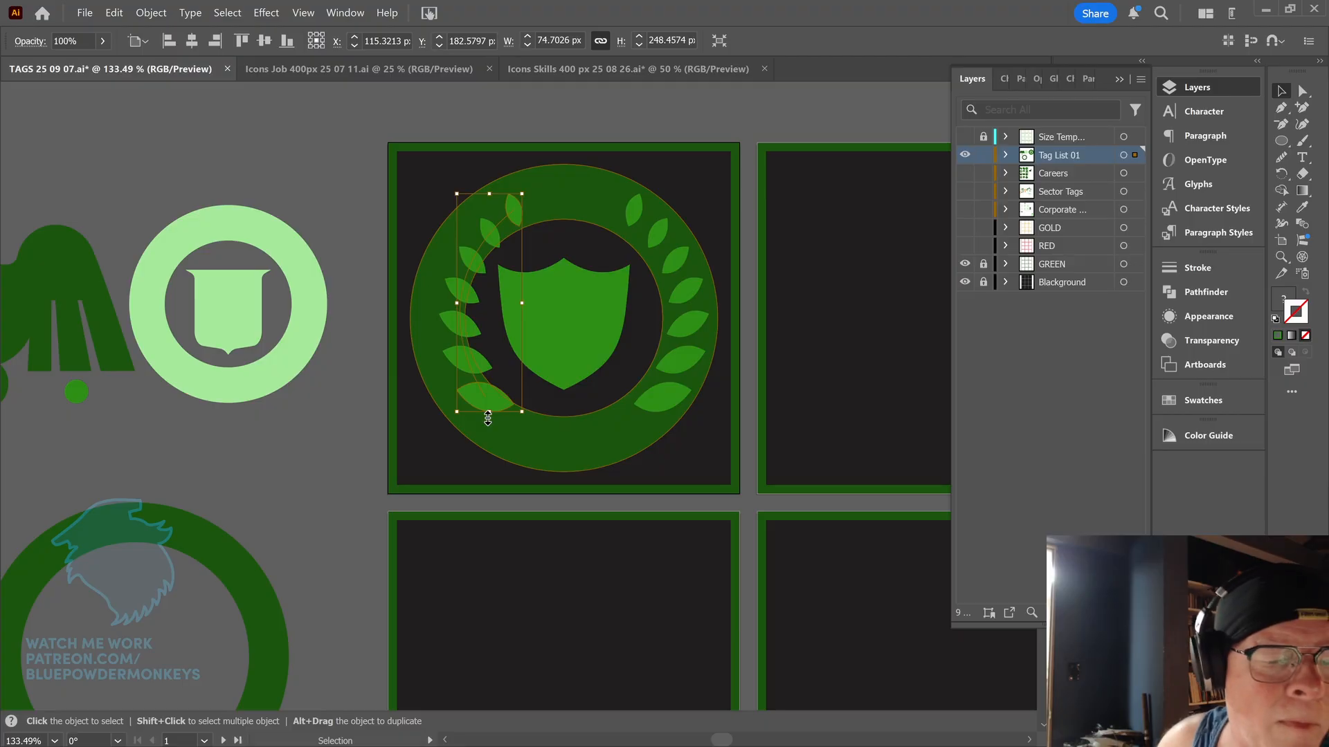
{"action": "key", "text": "Left"}
{"action": "key", "text": "Left"}
{"action": "key", "text": "Left"}
{"action": "key", "text": "Right"}
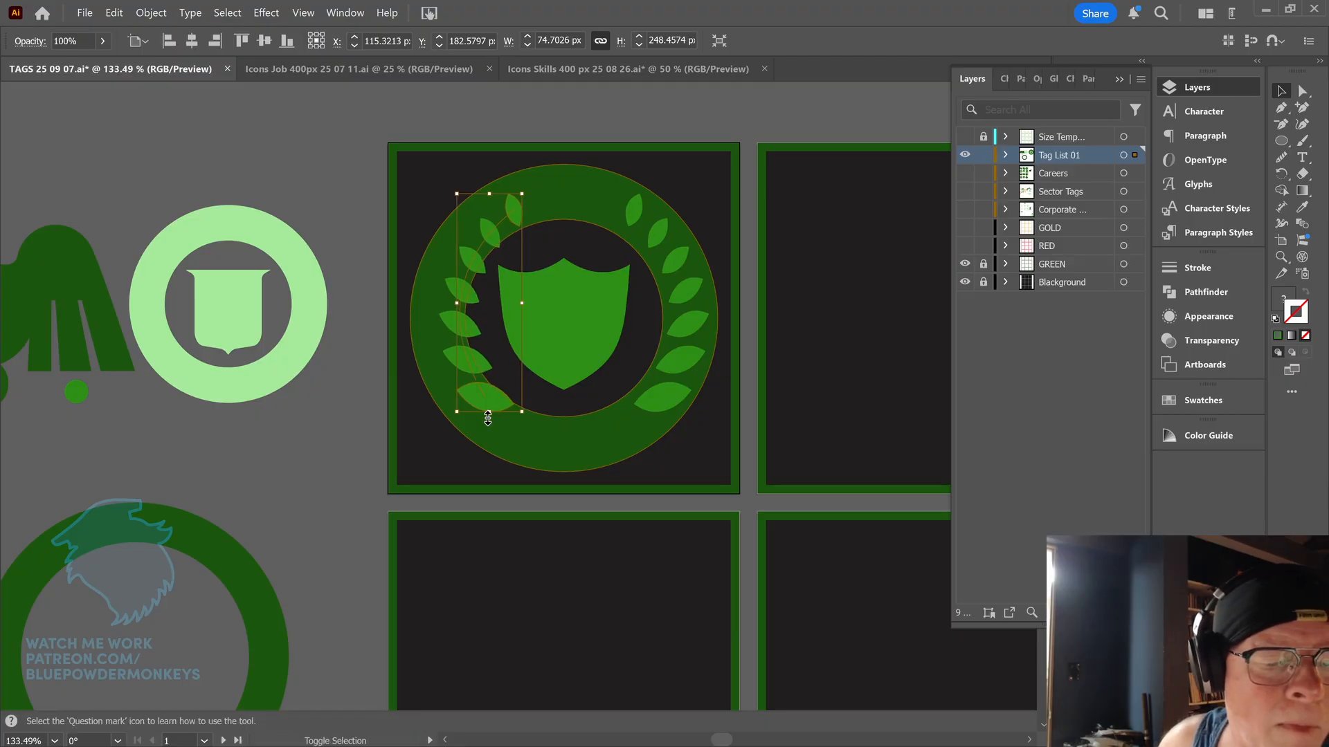
{"action": "key", "text": "shift+Left"}
{"action": "key", "text": "shift+Right"}
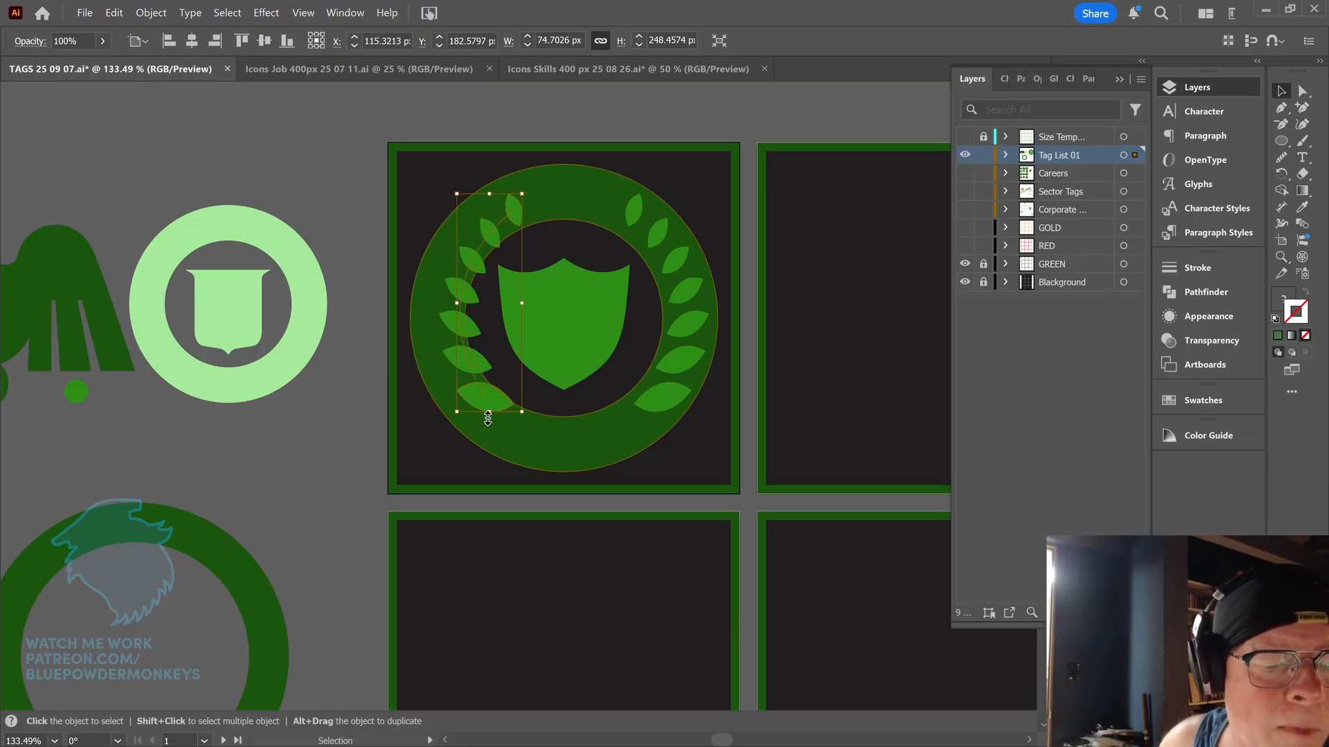
{"action": "key", "text": "Right"}
{"action": "key", "text": "Left"}
{"action": "key", "text": "Left"}
{"action": "key", "text": "Left"}
{"action": "key", "text": "Left"}
{"action": "key", "text": "Left"}
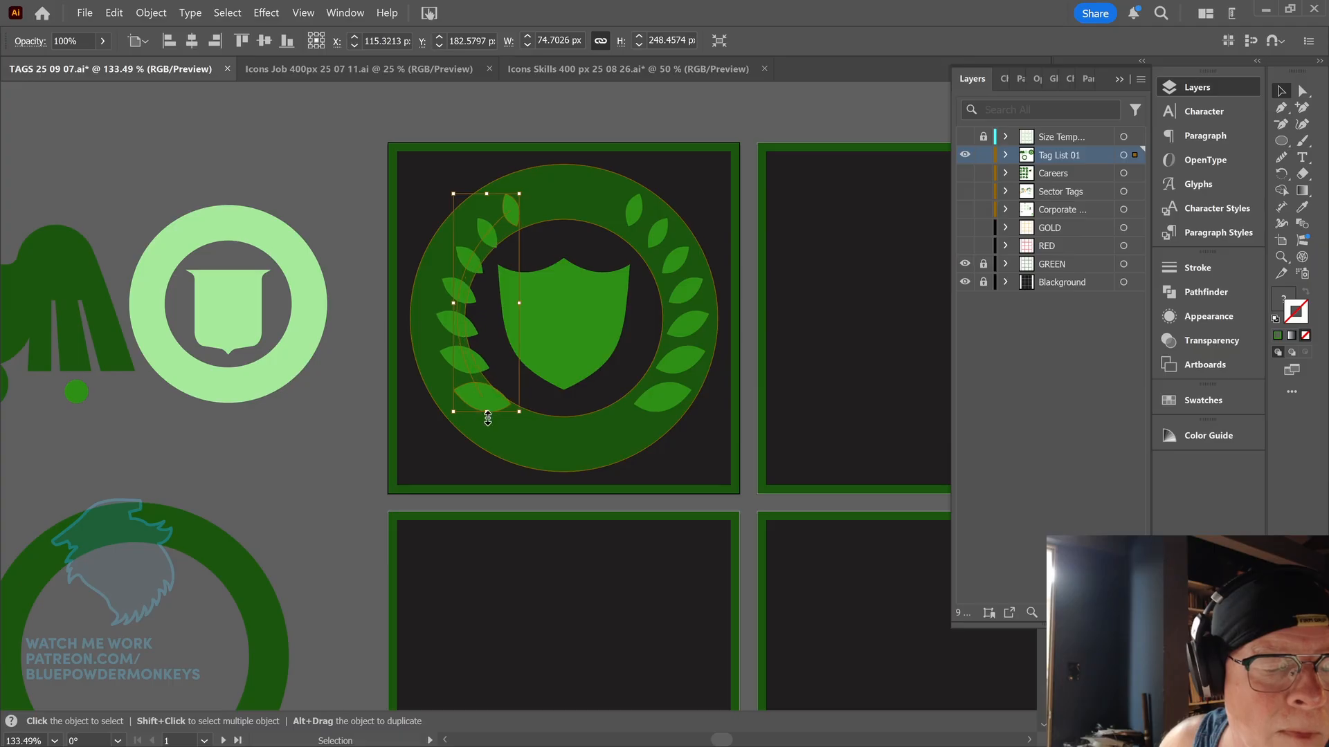
{"action": "key", "text": "Left"}
{"action": "key", "text": "Left"}
{"action": "key", "text": "Left"}
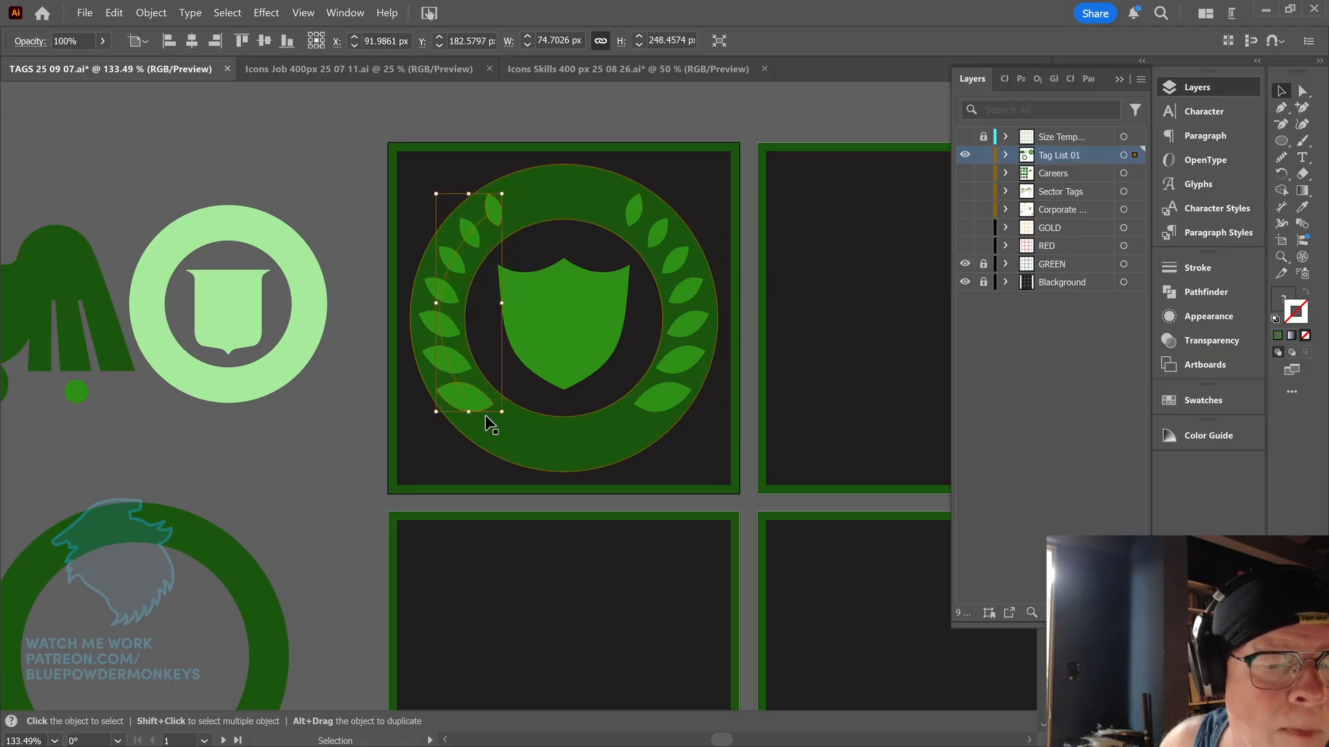
- Reposition the right leaf branch on the ring's right side at about X 305.5 px
{"action": "left_click_drag", "start_coordinate": [489, 424], "coordinate": [643, 402]}
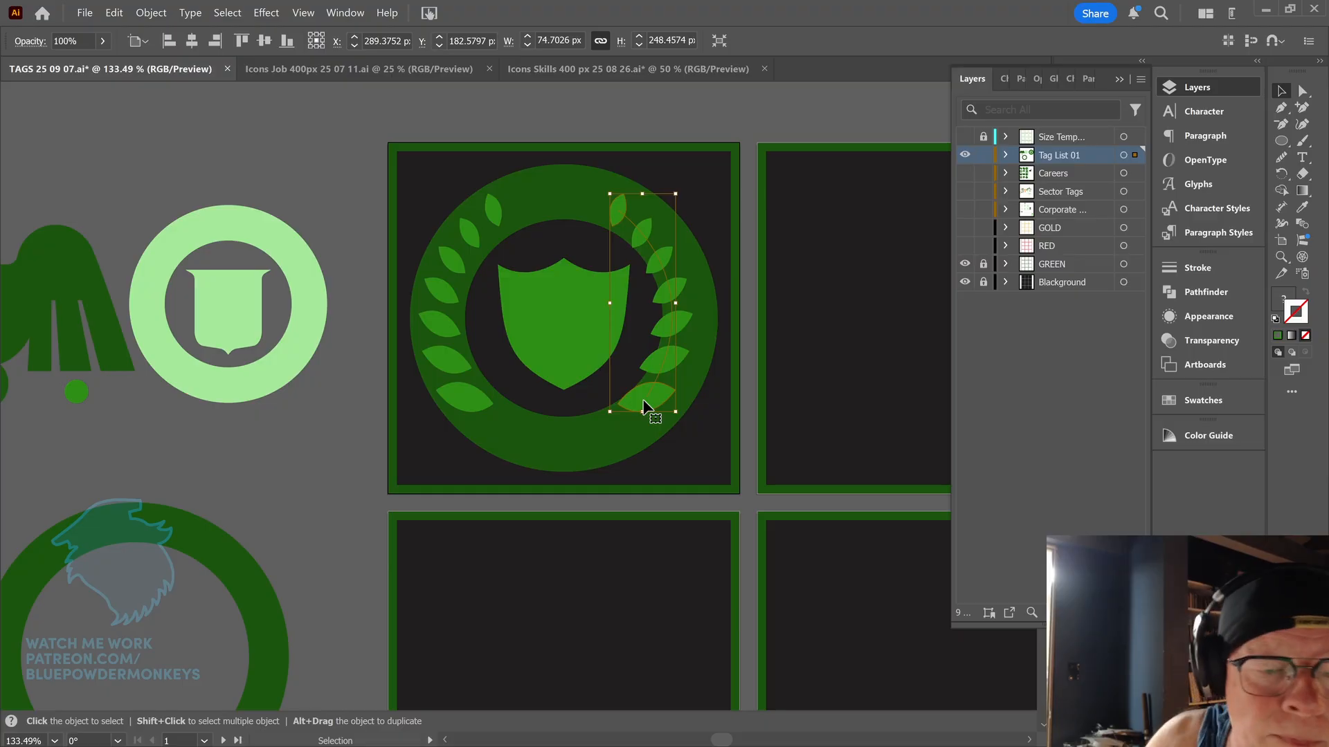
{"action": "left_click_drag", "start_coordinate": [647, 404], "coordinate": [639, 396]}
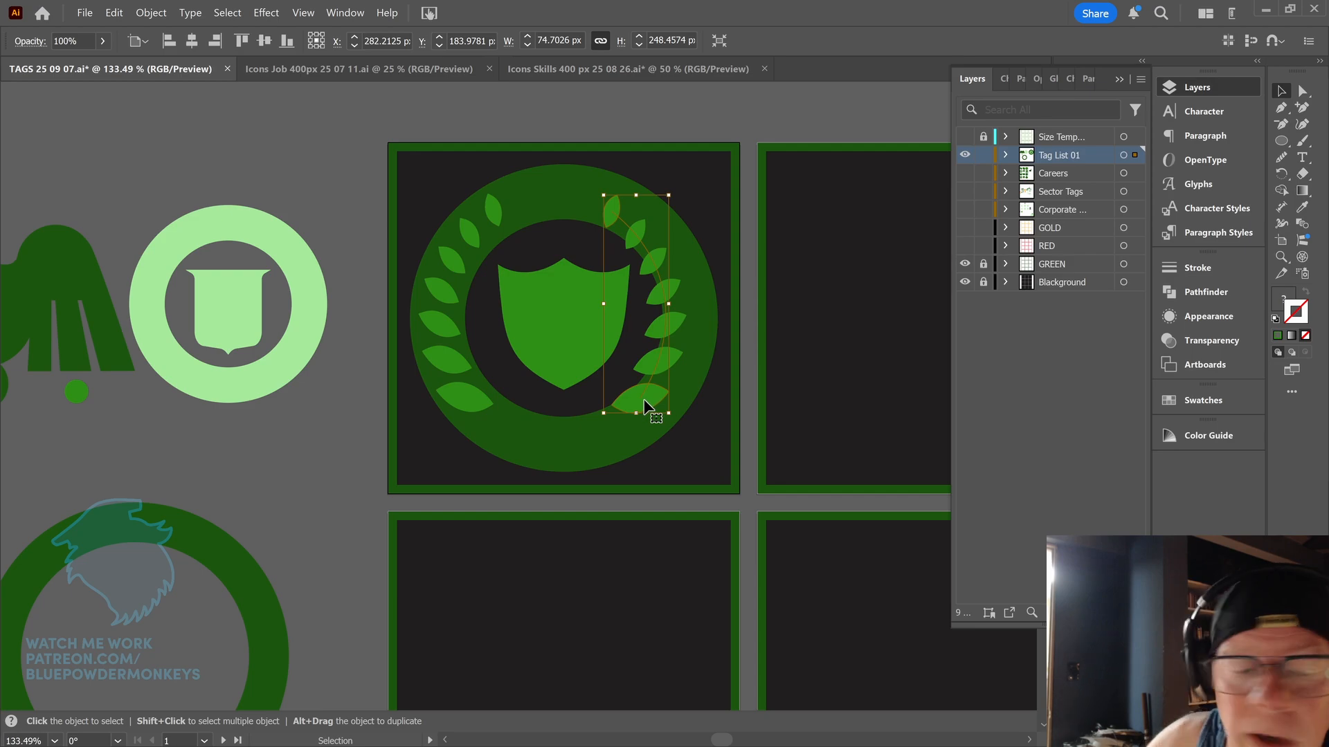
{"action": "key", "text": "Right"}
{"action": "key", "text": "Right"}
{"action": "key", "text": "Right"}
{"action": "key", "text": "Right"}
{"action": "key", "text": "Right"}
{"action": "key", "text": "Right"}
{"action": "key", "text": "Right"}
{"action": "key", "text": "Right"}
{"action": "key", "text": "Right"}
{"action": "key", "text": "Right"}
{"action": "key", "text": "Right"}
{"action": "key", "text": "Right"}
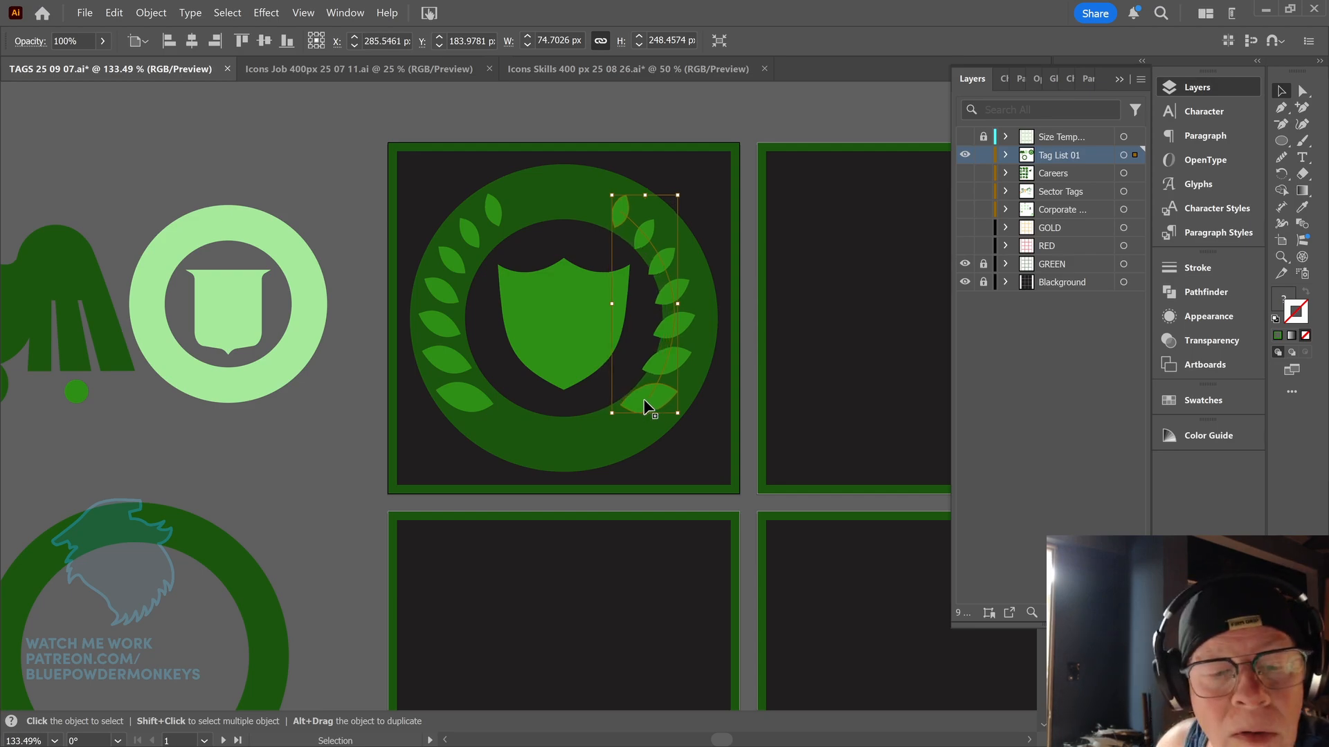
{"action": "key", "text": "Right"}
{"action": "key", "text": "Right"}
{"action": "key", "text": "Right"}
{"action": "key", "text": "Right"}
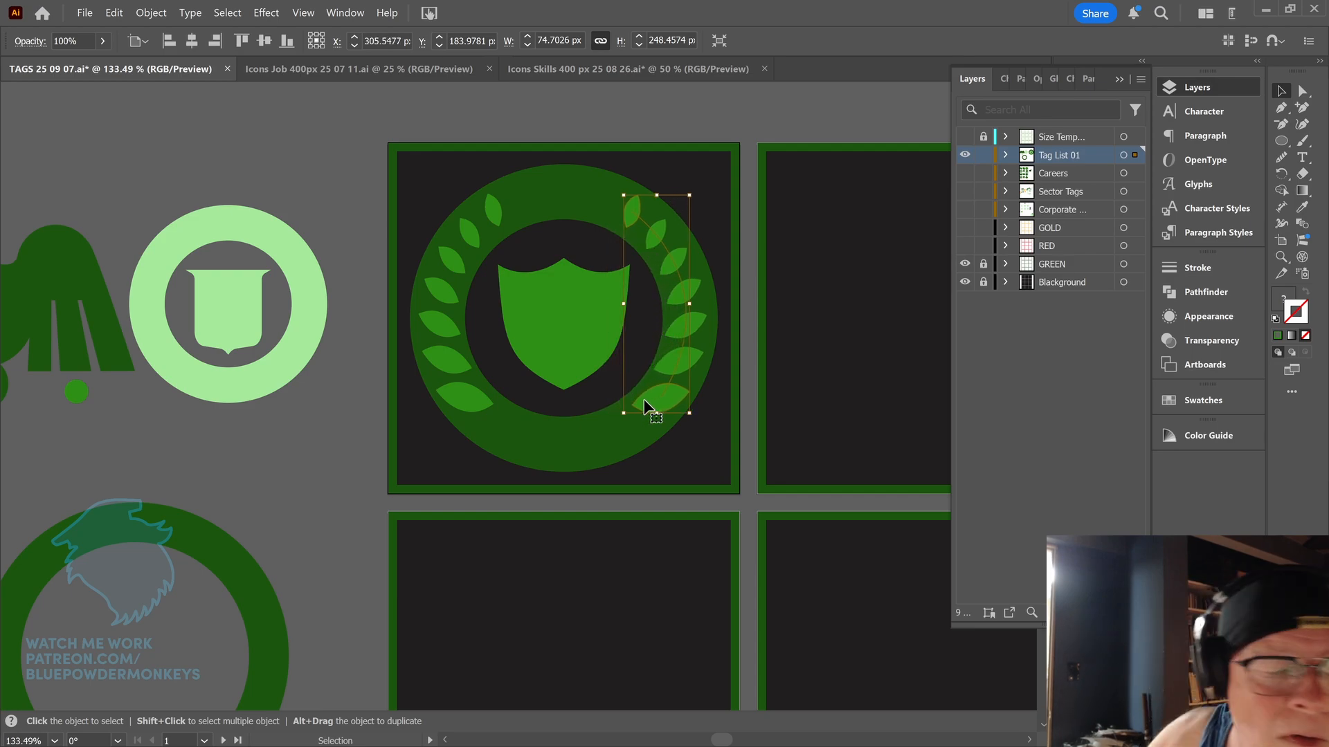
- Align the left and right leaf branches to their bottom edges, then deselect them
{"action": "left_click", "coordinate": [465, 400], "text": "shift"}
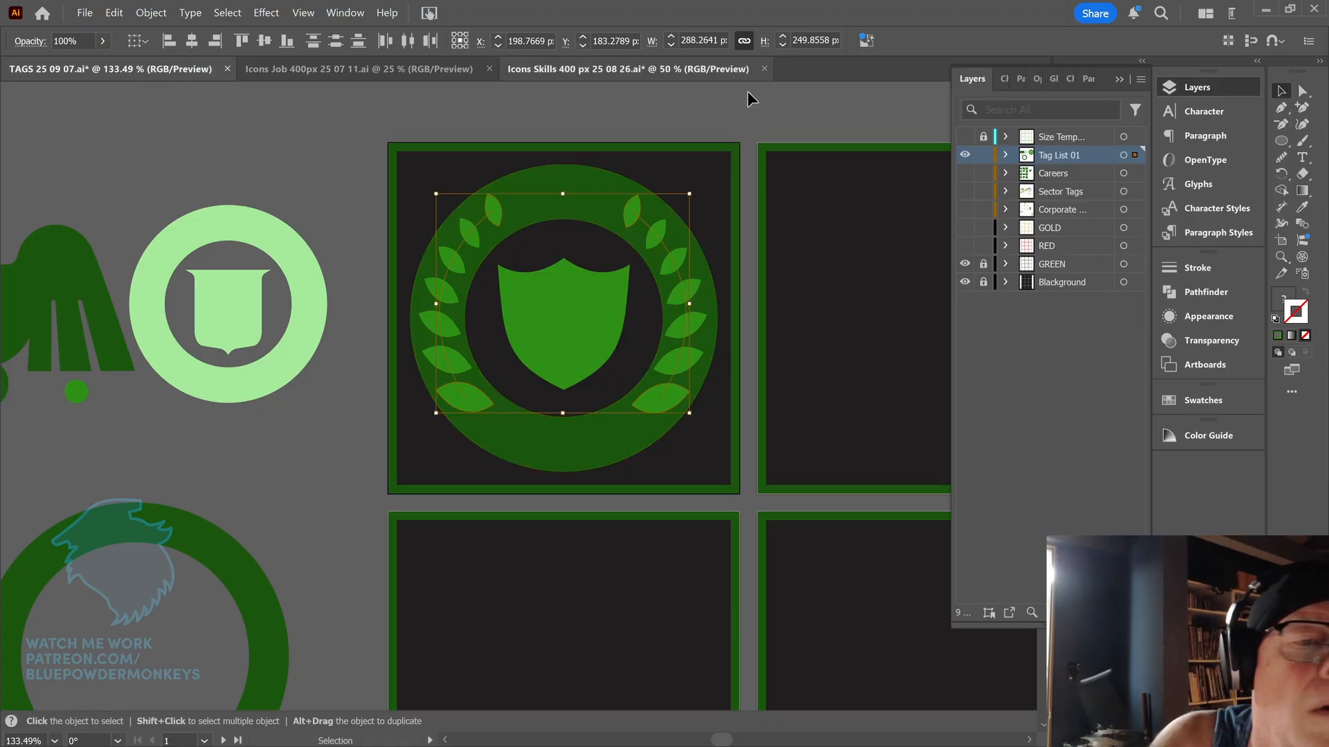
{"action": "left_click", "coordinate": [287, 40]}
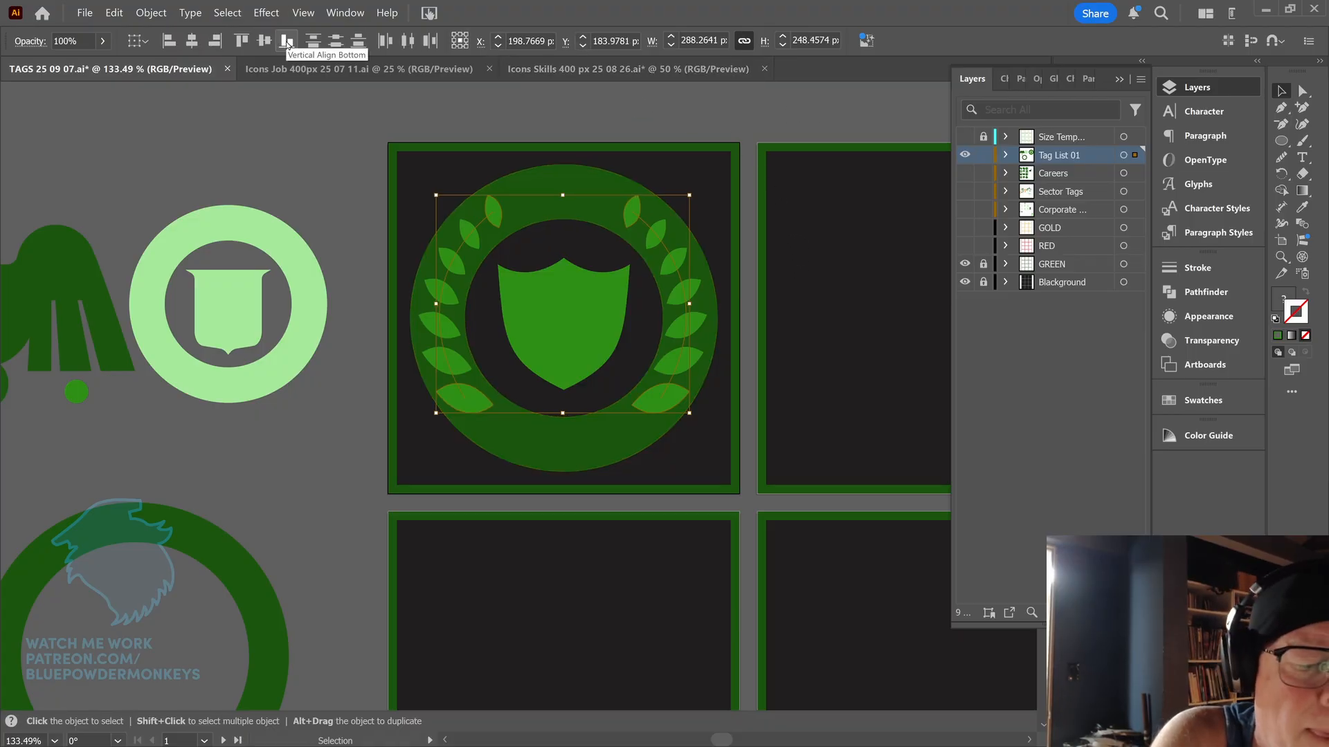
{"action": "left_click", "coordinate": [821, 244]}
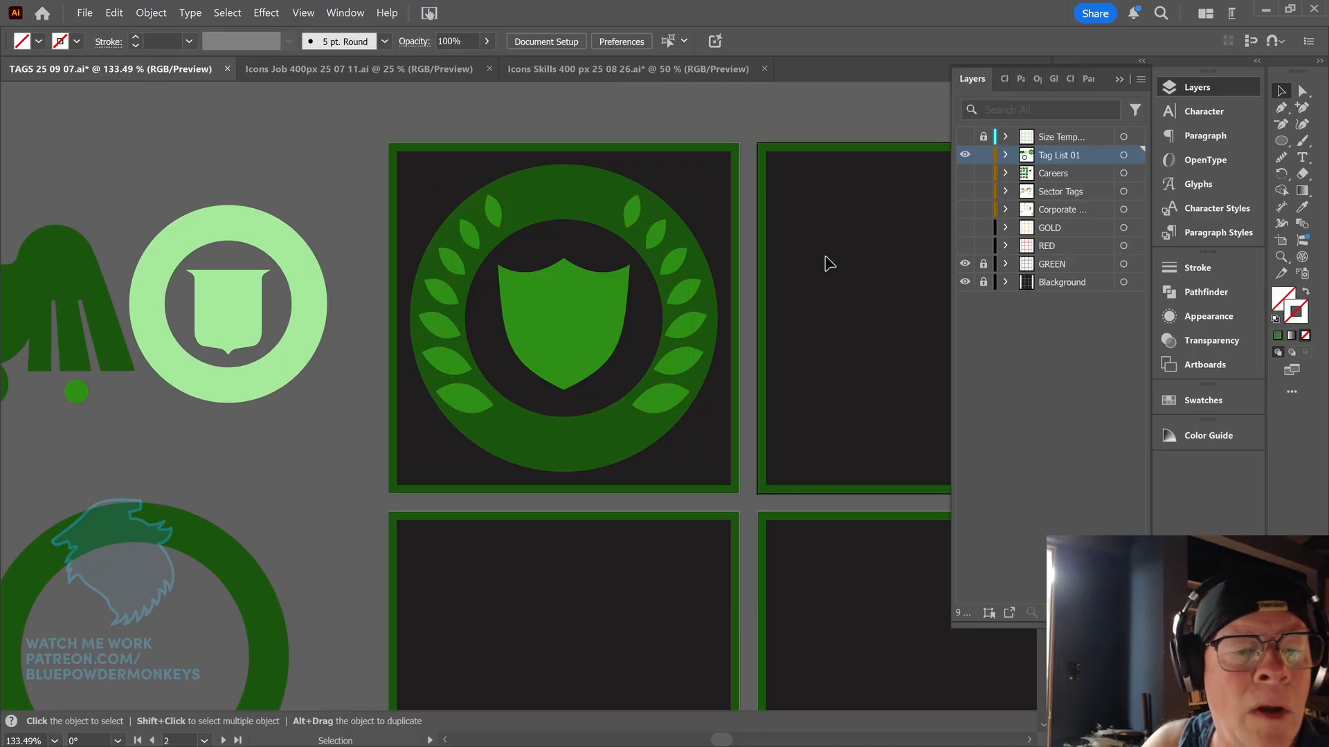
{"action": "left_click_drag", "start_coordinate": [647, 362], "coordinate": [678, 318]}
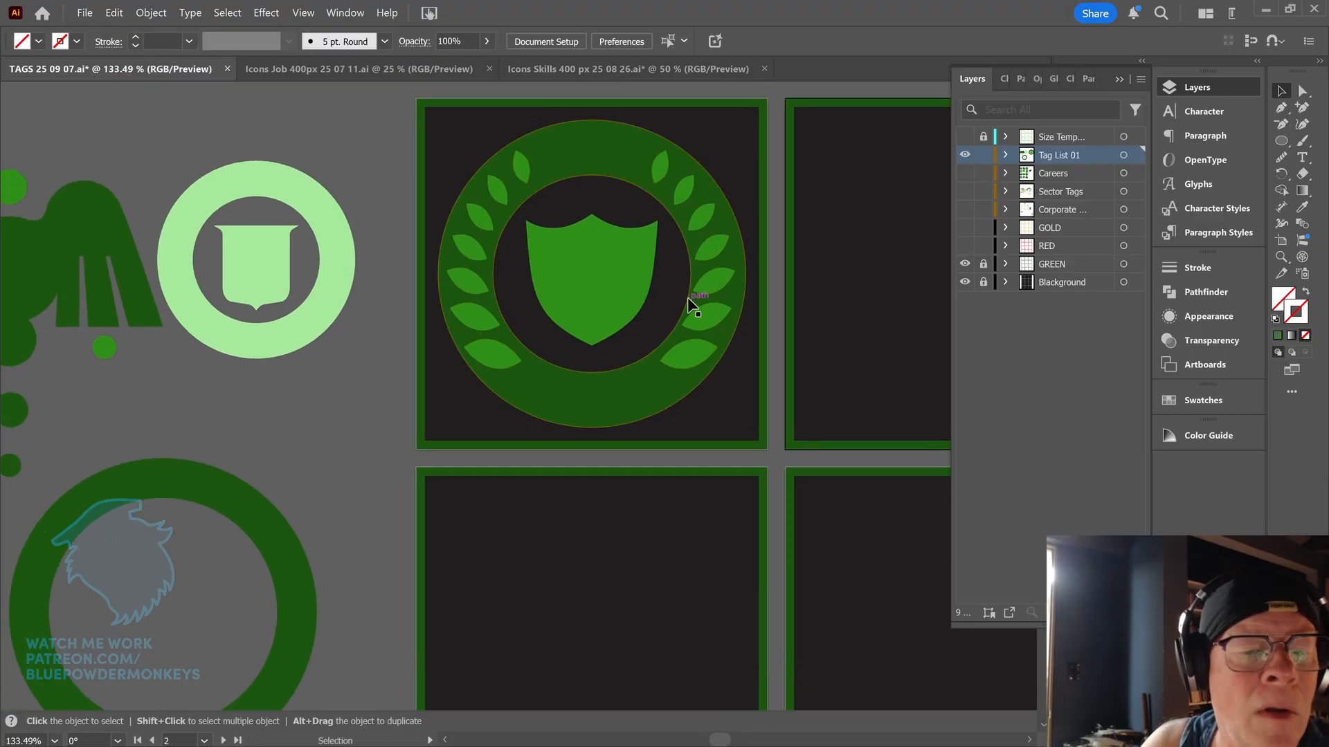
{"action": "scroll", "coordinate": [687, 298], "scroll_direction": "down", "scroll_amount": 1}
{"action": "scroll", "coordinate": [687, 297], "scroll_direction": "down", "scroll_amount": 3}
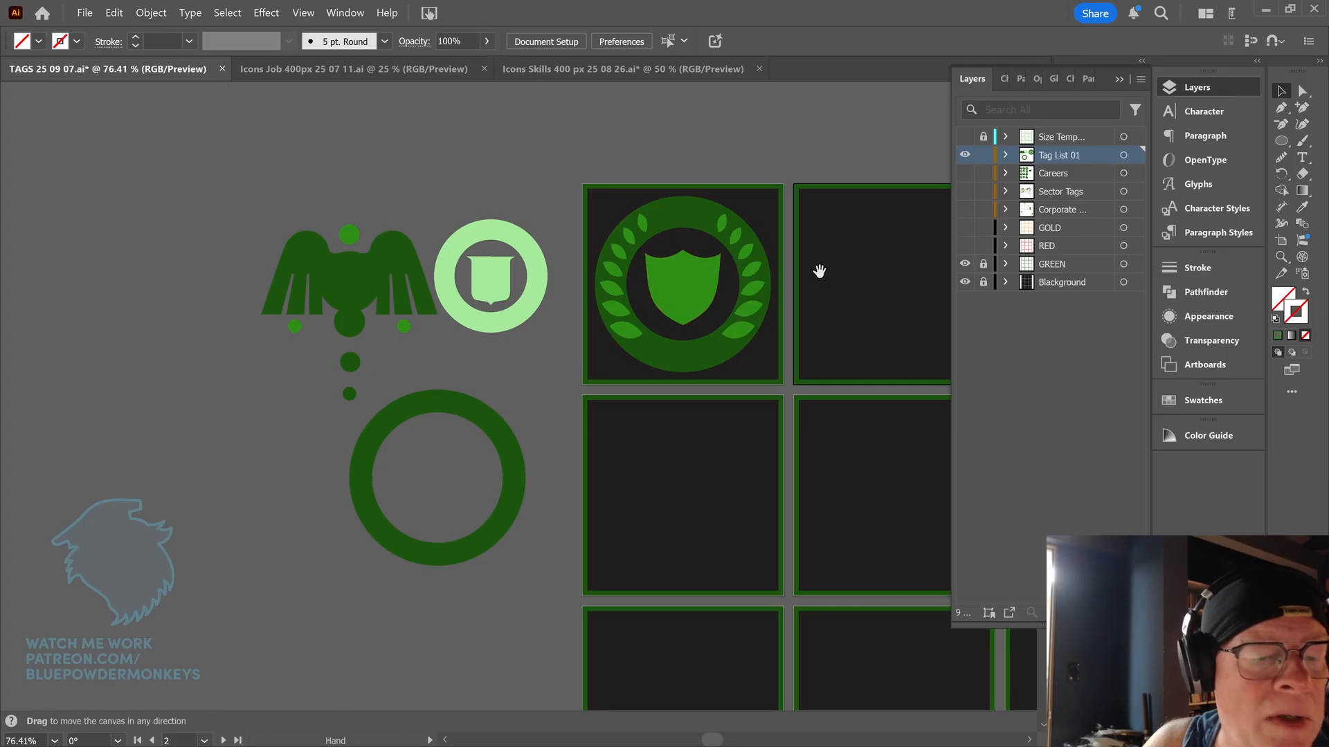
- Move the light green ring badge slightly lower beside the winged figure, to about X -595 px, Y 244 px
{"action": "left_click_drag", "start_coordinate": [819, 273], "coordinate": [764, 305]}
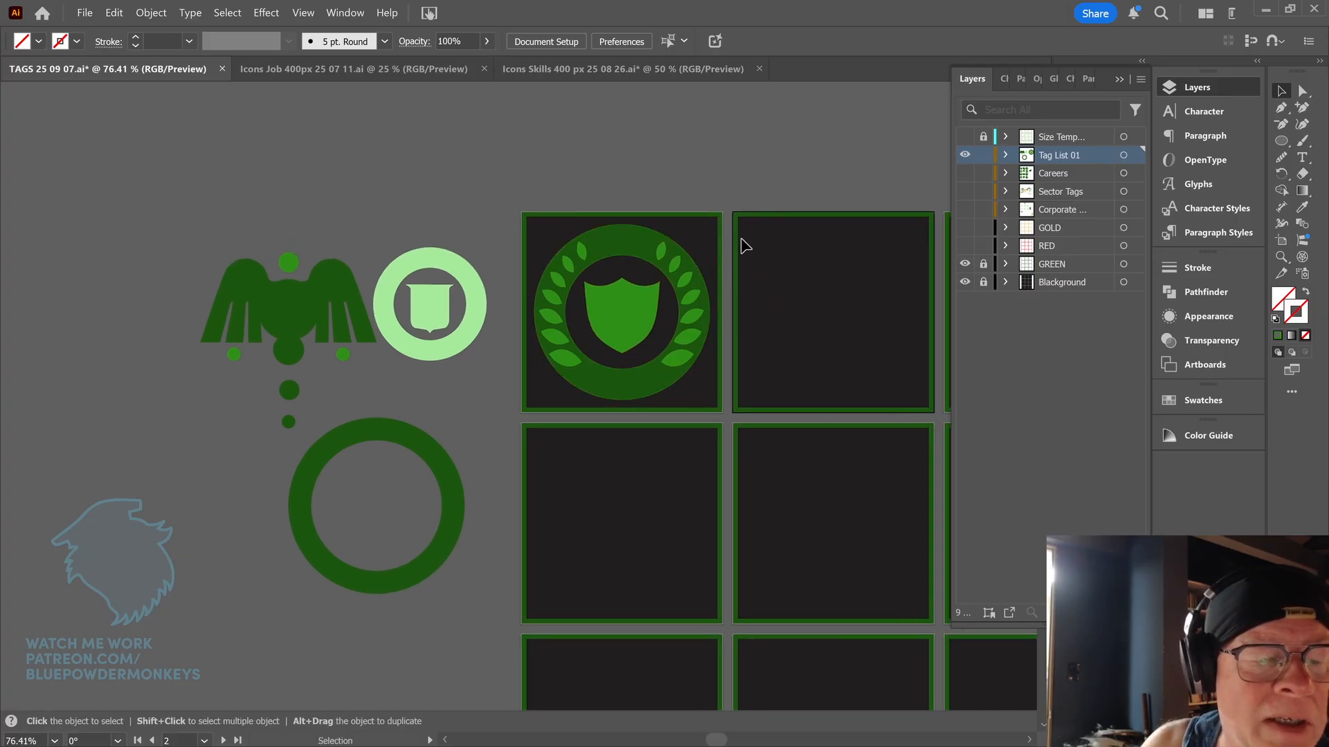
{"action": "mouse_move", "coordinate": [454, 338]}
{"action": "left_mouse_down"}
{"action": "mouse_move", "coordinate": [642, 306]}
{"action": "mouse_move", "coordinate": [455, 356]}
{"action": "left_mouse_up"}
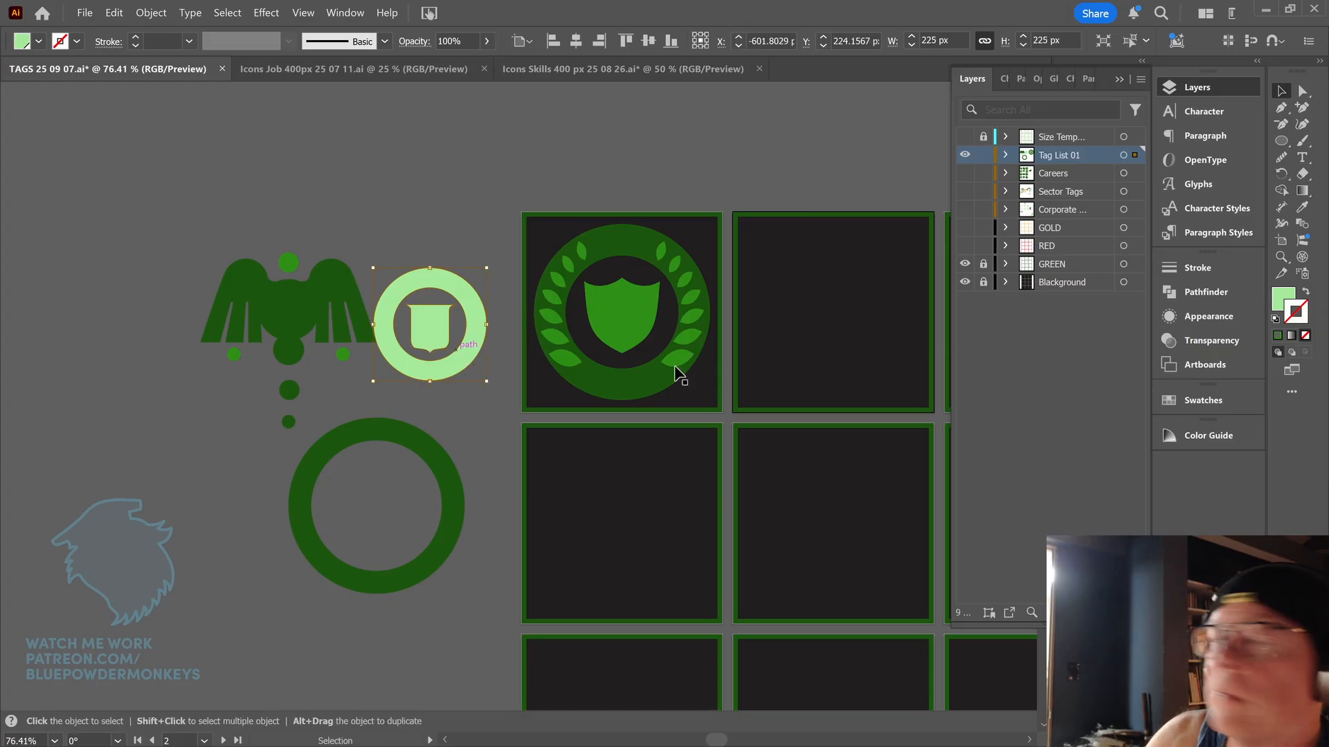
{"action": "mouse_move", "coordinate": [467, 348]}
{"action": "left_mouse_down"}
{"action": "mouse_move", "coordinate": [651, 302]}
{"action": "mouse_move", "coordinate": [470, 364]}
{"action": "left_mouse_up"}
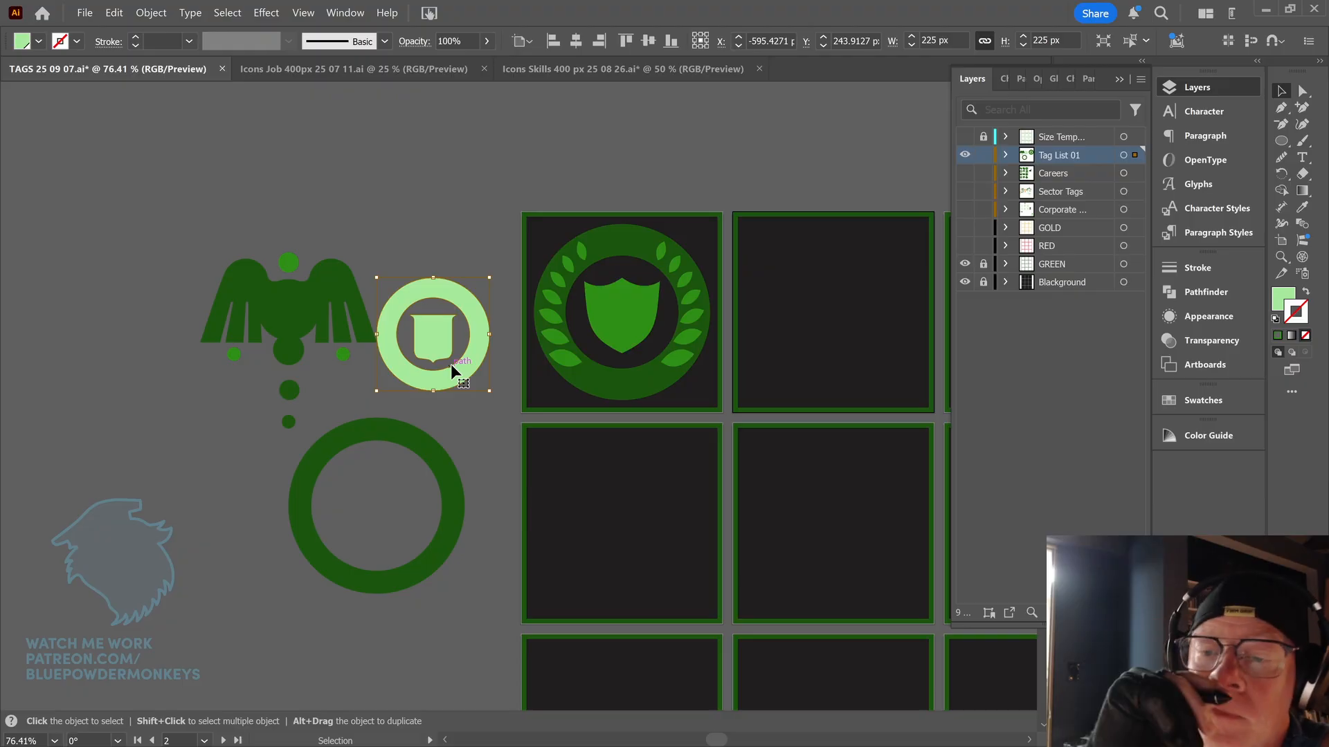
- Compare the shield tag with the existing icons on the Careers layer, and restore the view to the Tag List 01 layer
{"action": "left_click", "coordinate": [964, 173]}
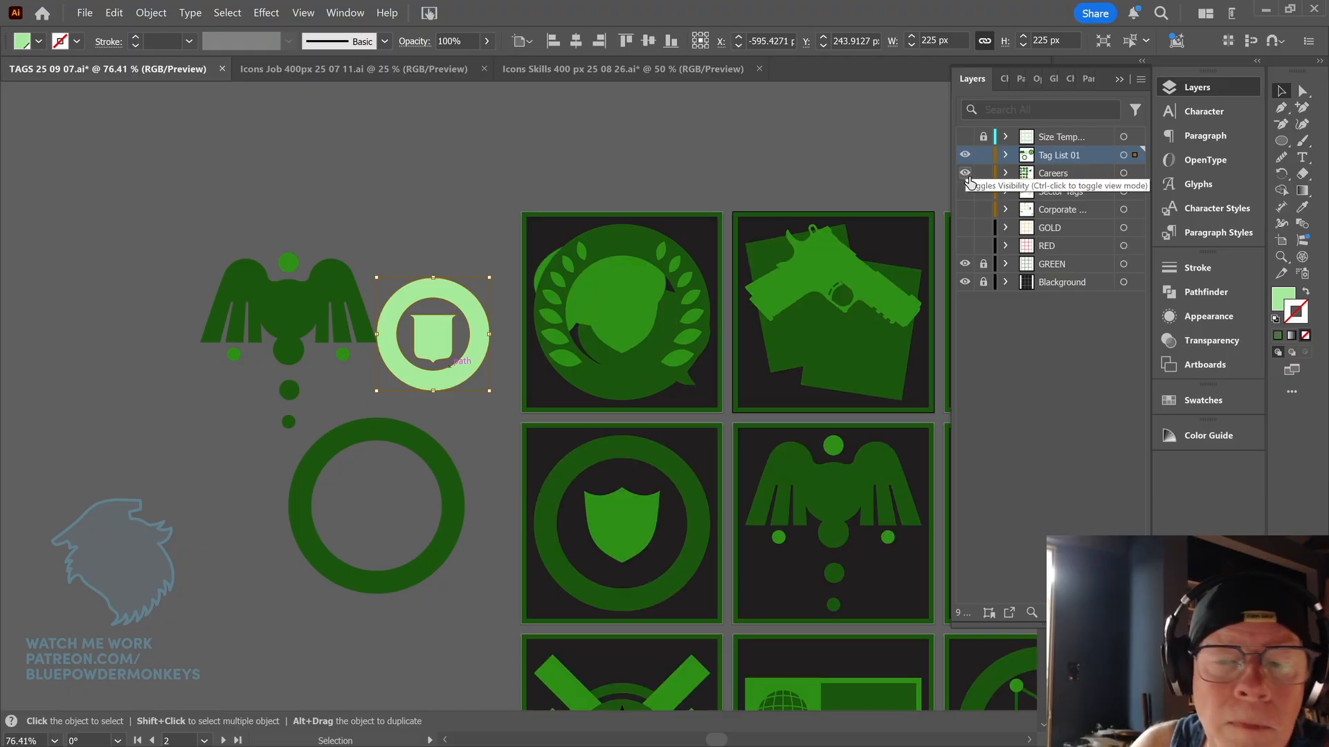
{"action": "left_click", "coordinate": [964, 155]}
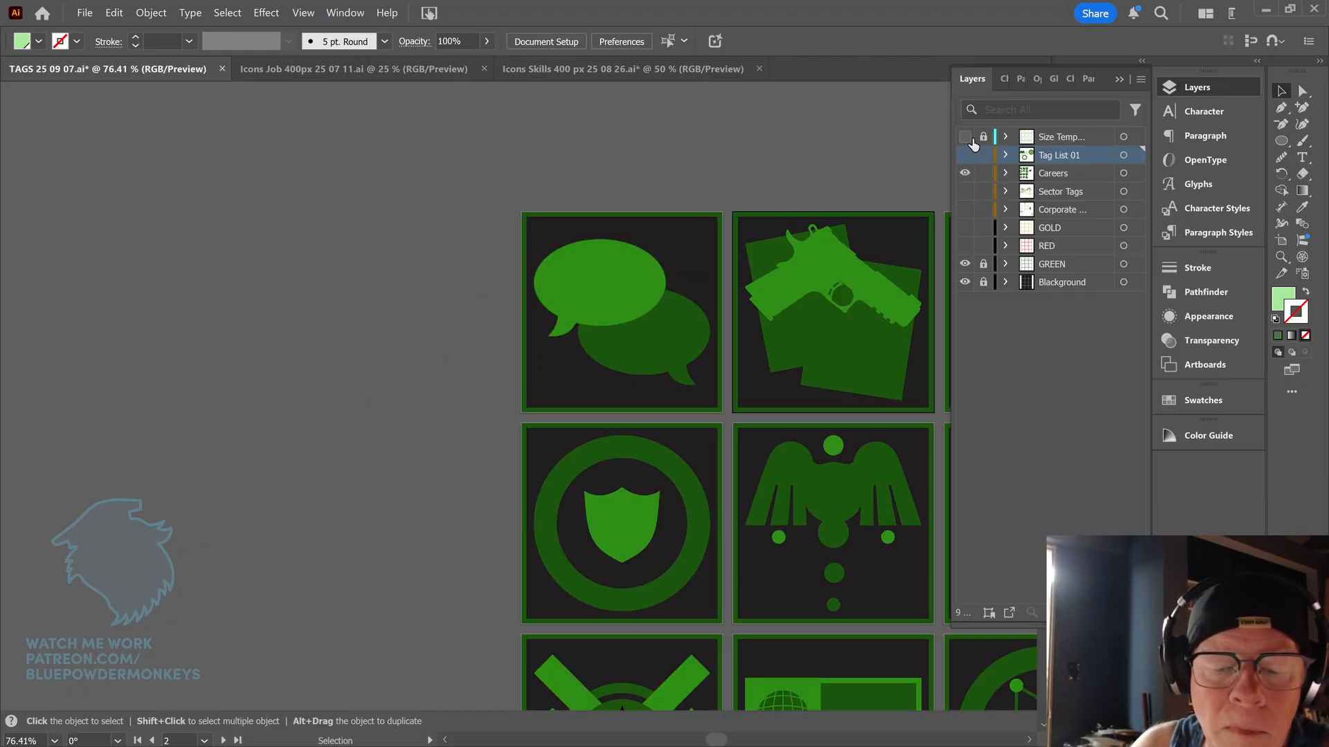
{"action": "left_click", "coordinate": [965, 154]}
{"action": "left_click", "coordinate": [964, 173]}
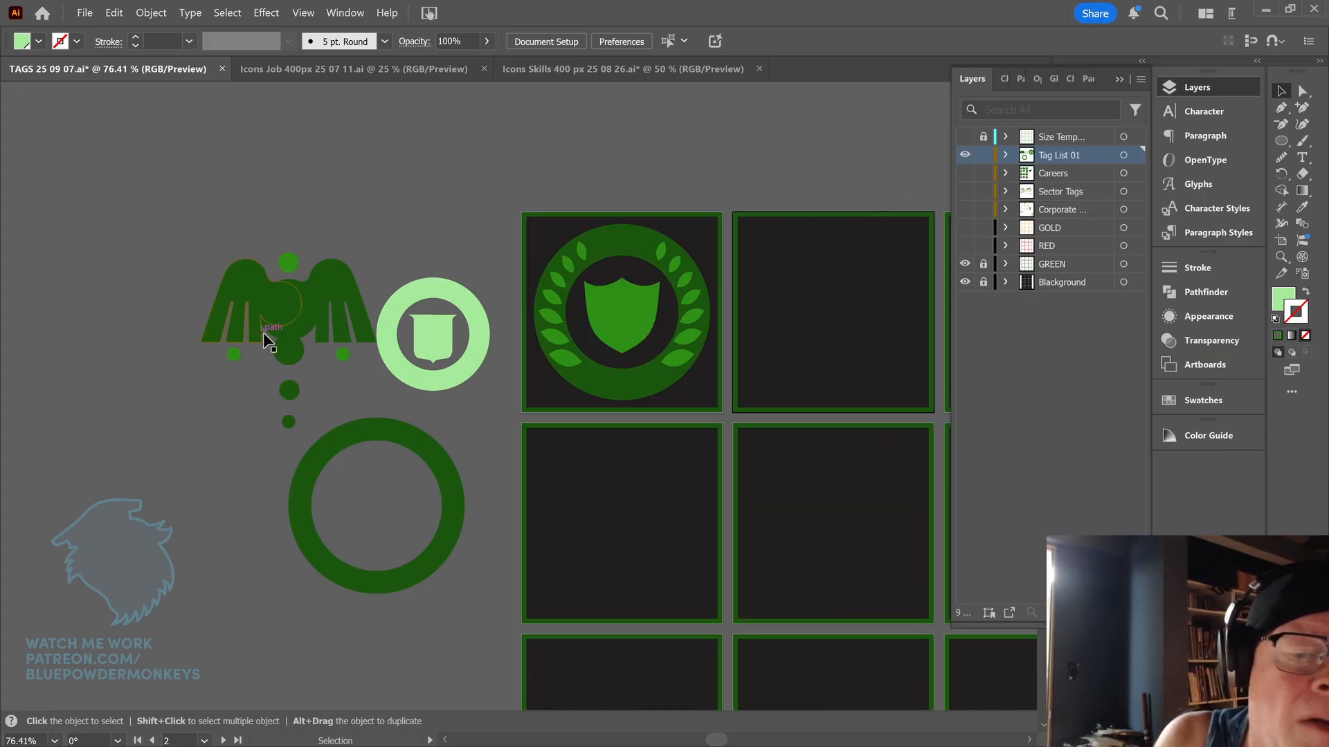
- Move the small circle from above the winged figure onto the shield icon's ring and center it horizontally on the first artboard
{"action": "left_click_drag", "start_coordinate": [289, 269], "coordinate": [625, 247]}
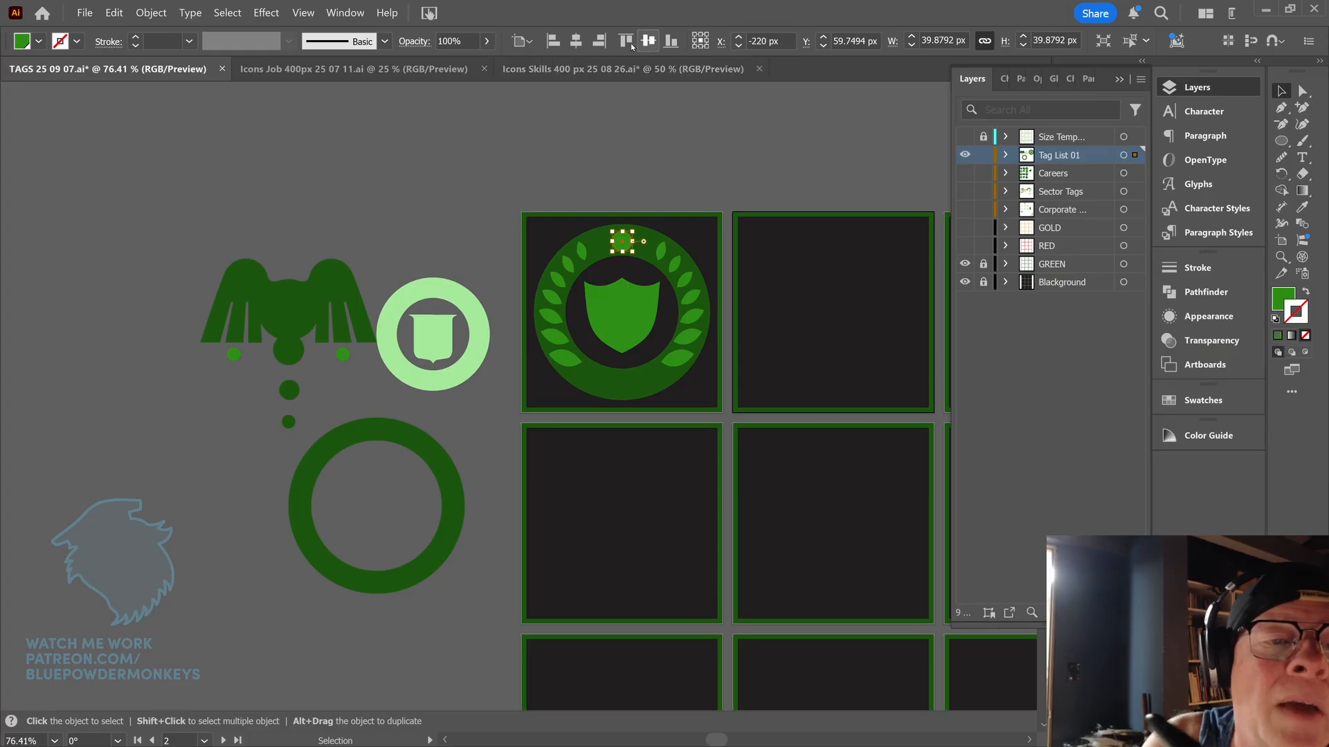
{"action": "left_click", "coordinate": [576, 41]}
{"action": "left_click", "coordinate": [877, 149]}
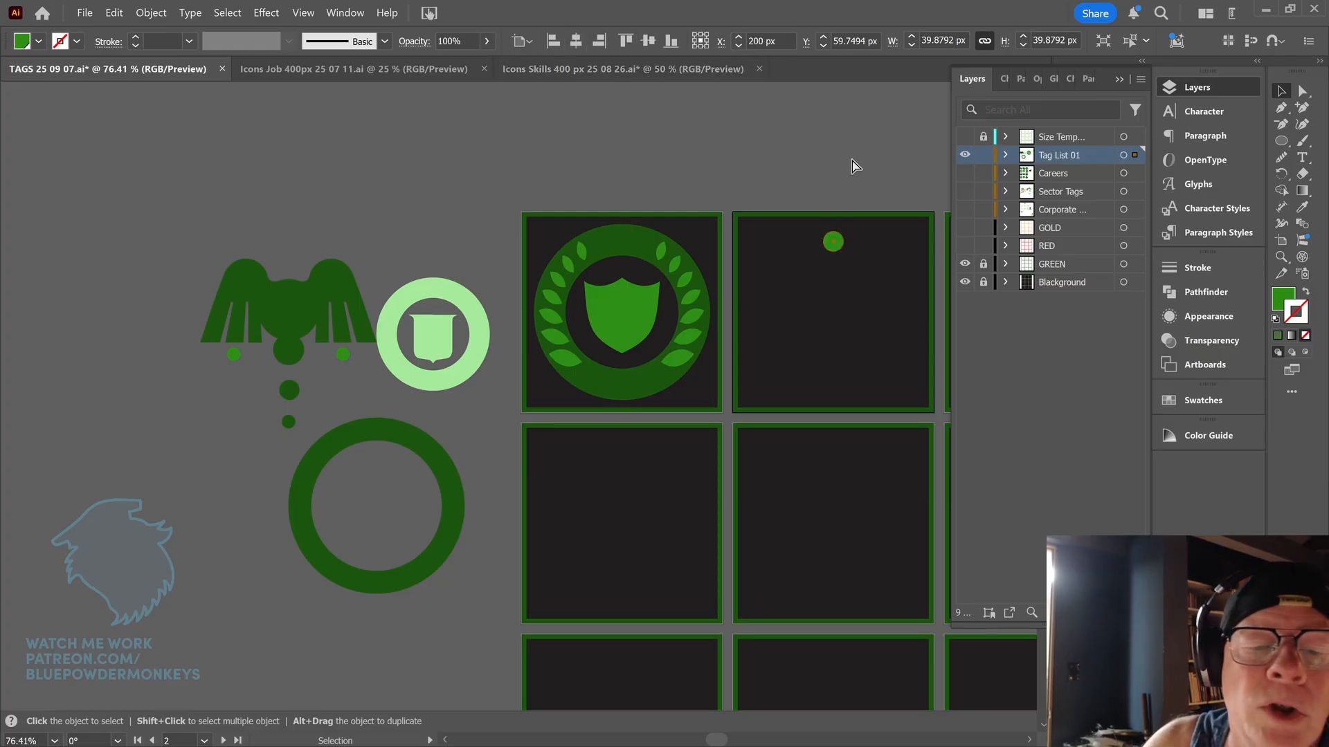
{"action": "key", "text": "ctrl+z"}
{"action": "left_click", "coordinate": [688, 232]}
{"action": "left_click", "coordinate": [623, 241]}
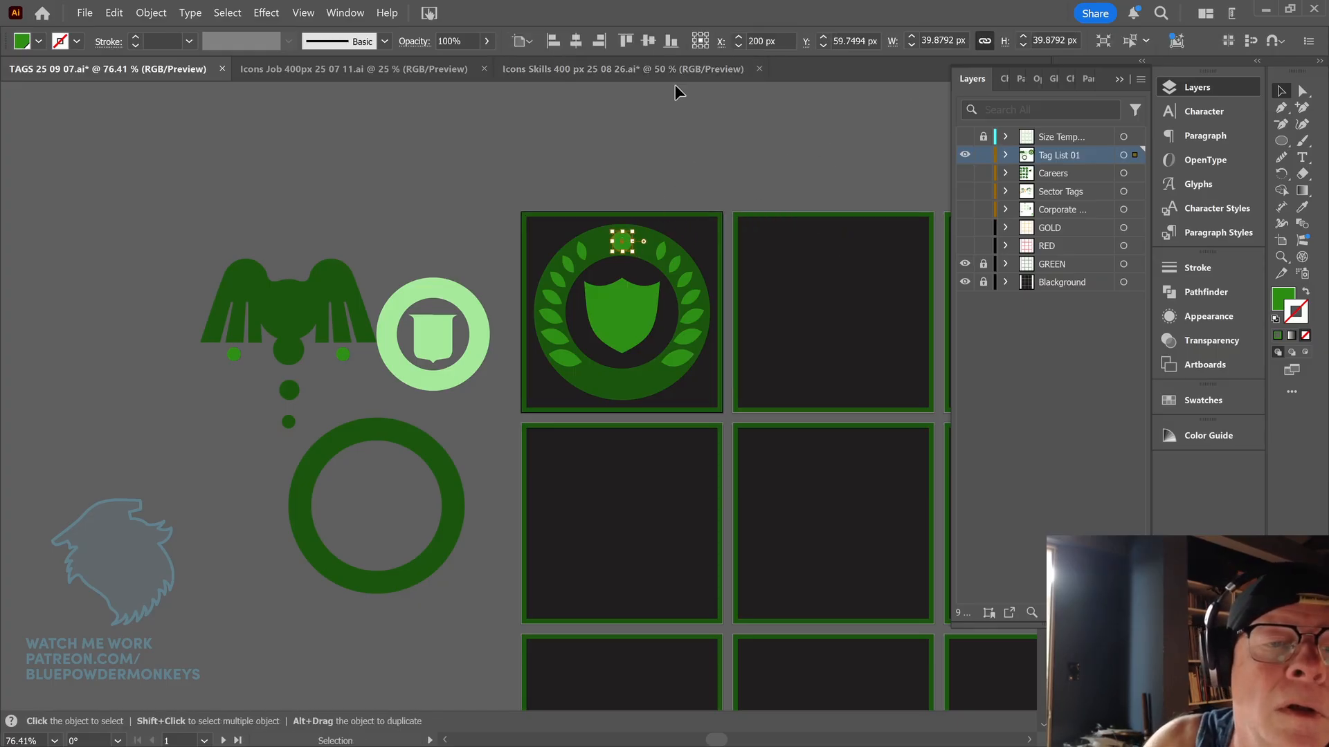
- Center the circle vertically on the artboard, and nudge it up onto the ring between the laurel tips, to about Y 60 px
{"action": "left_click", "coordinate": [647, 41]}
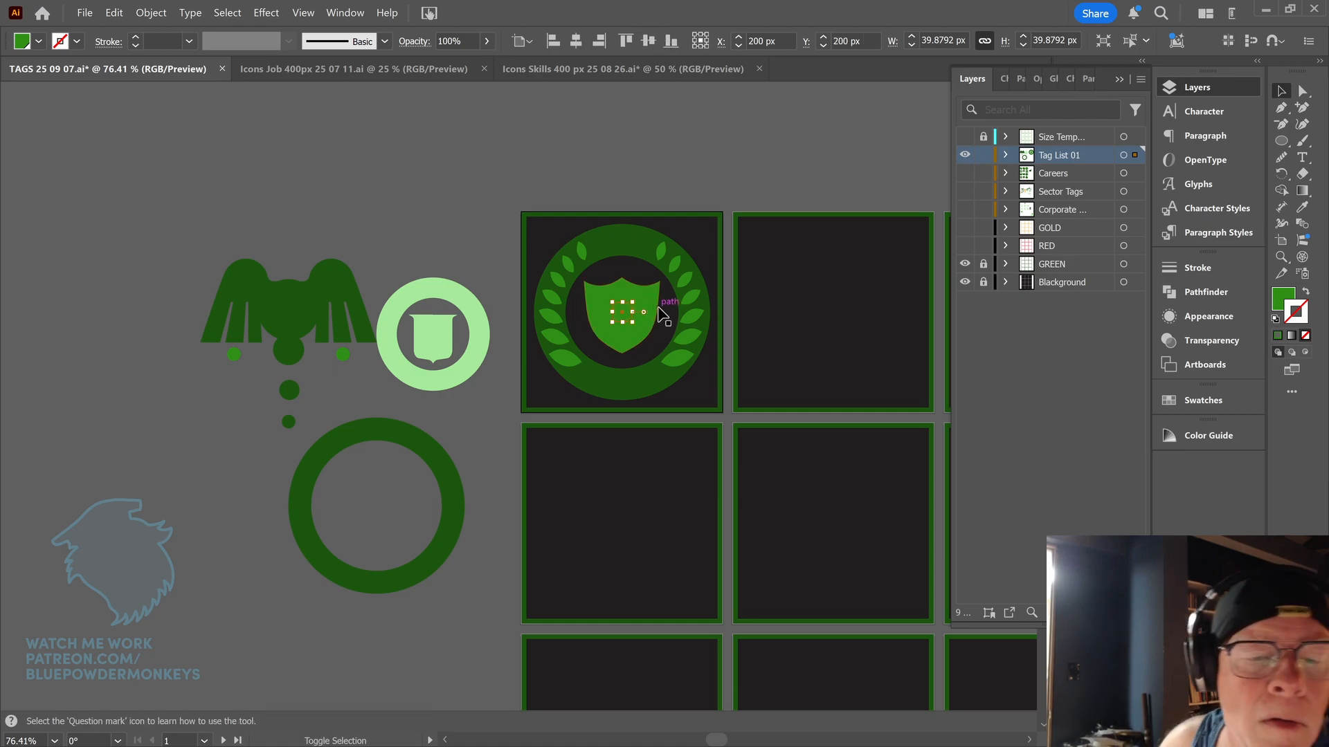
{"action": "key", "text": "shift+Up"}
{"action": "key", "text": "shift+Up"}
{"action": "key", "text": "shift+Up"}
{"action": "key", "text": "shift+Up"}
{"action": "key", "text": "shift+Up"}
{"action": "key", "text": "shift+Up"}
{"action": "key", "text": "shift+Up"}
{"action": "key", "text": "shift+Up"}
{"action": "key", "text": "shift+Up"}
{"action": "key", "text": "shift+Up"}
{"action": "key", "text": "shift+Up"}
{"action": "key", "text": "shift+Up"}
{"action": "key", "text": "shift+Up"}
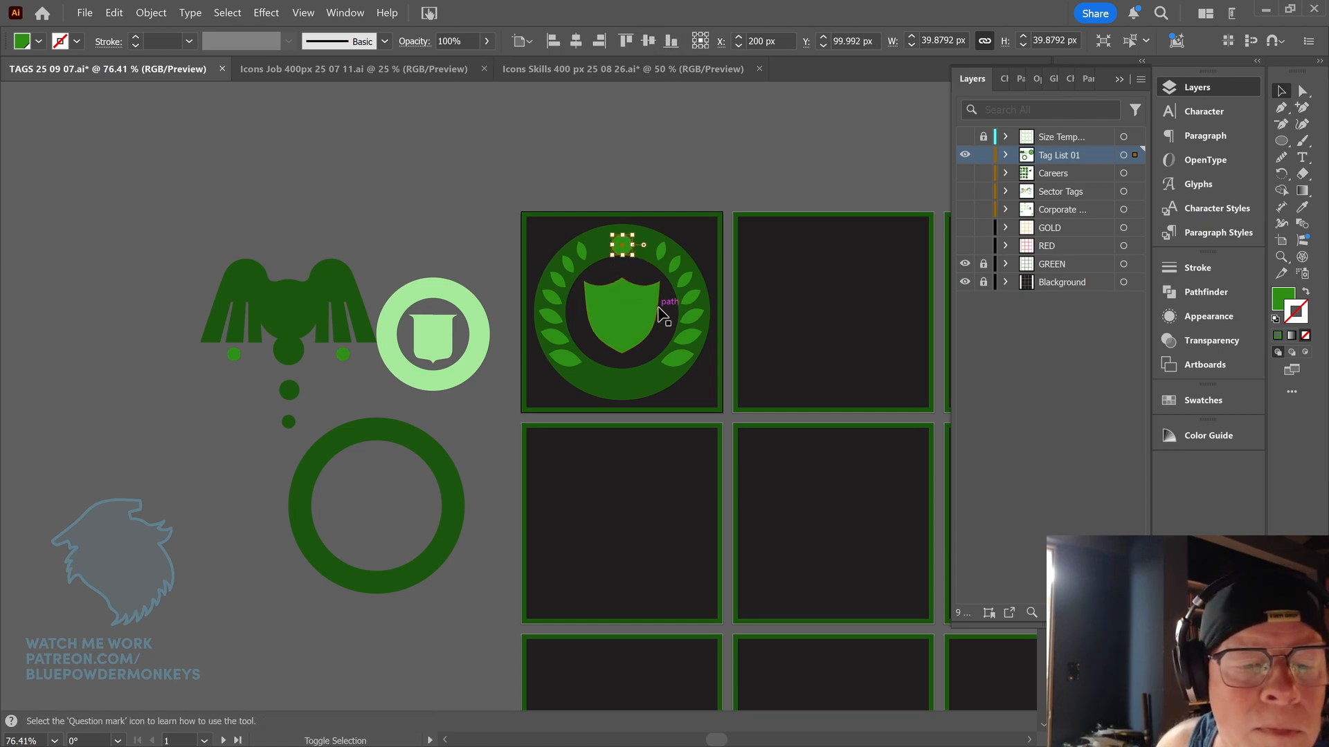
{"action": "key", "text": "shift+Up"}
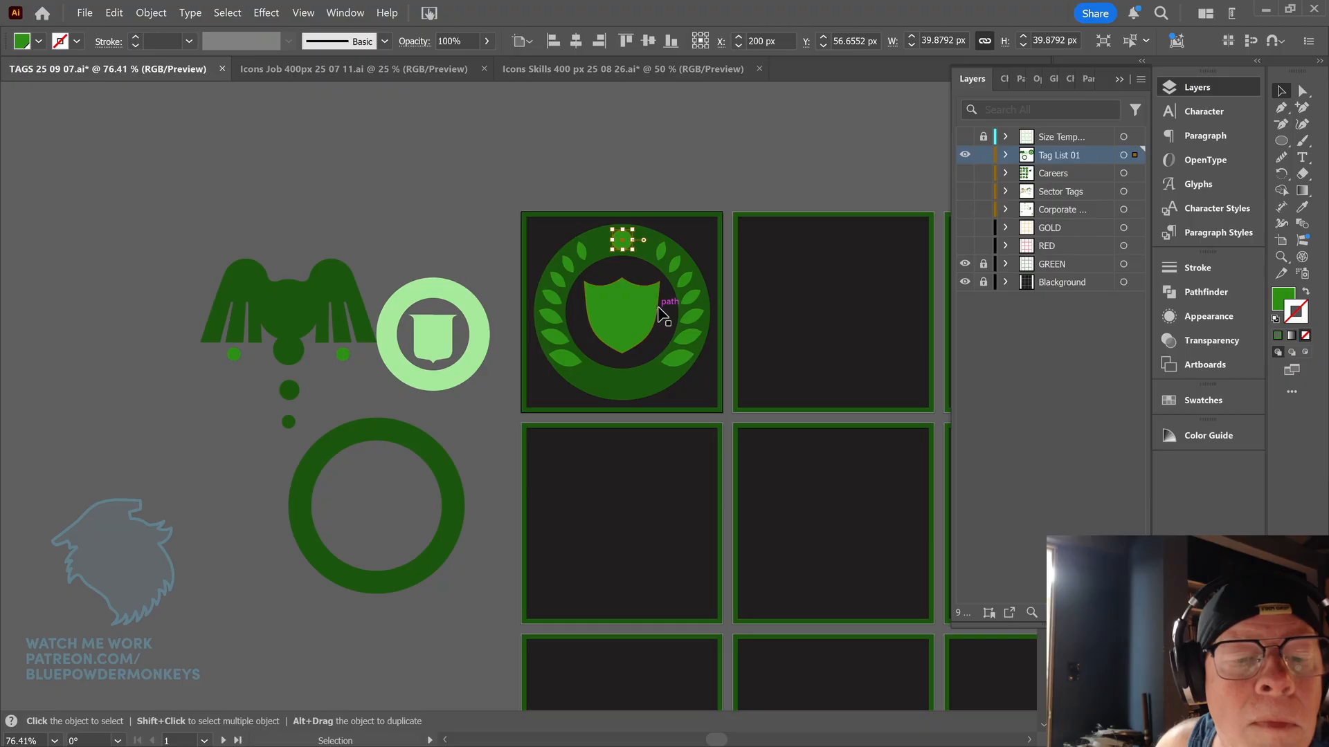
{"action": "key", "text": "Down"}
{"action": "key", "text": "Down"}
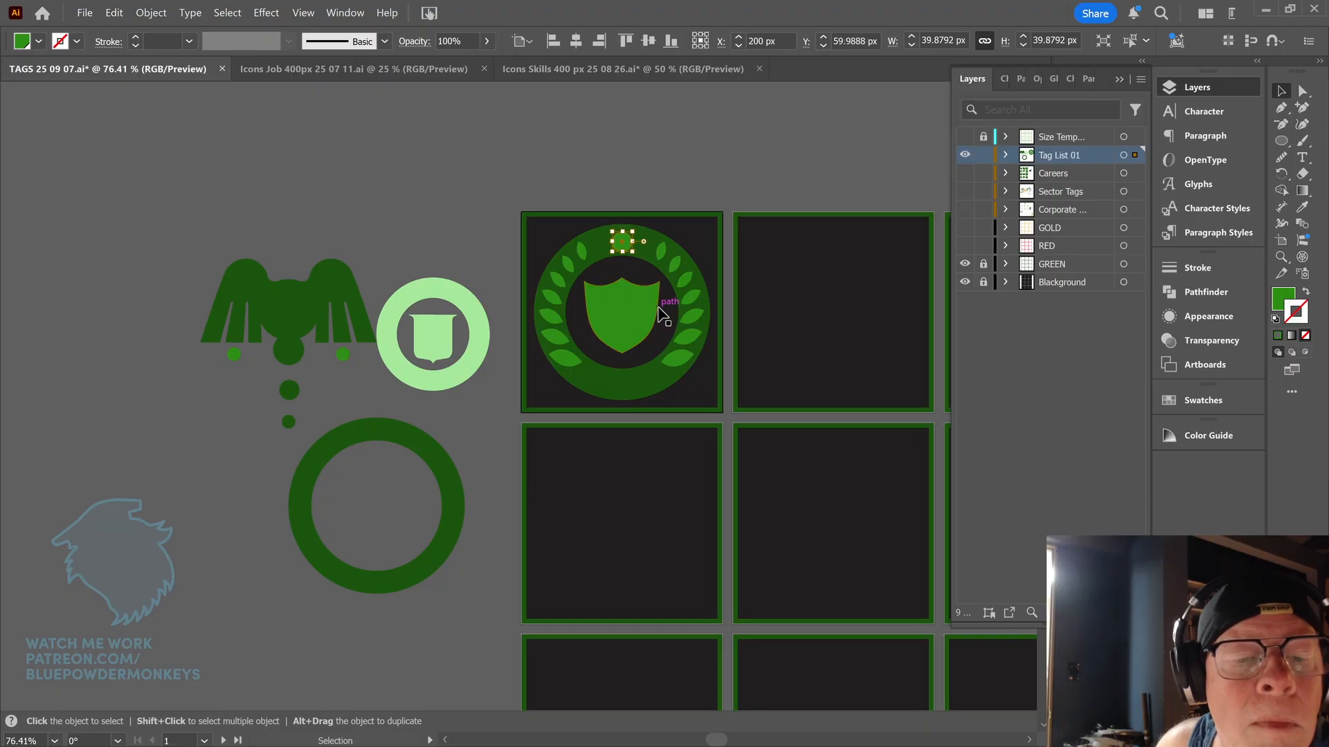
{"action": "left_click", "coordinate": [833, 155]}
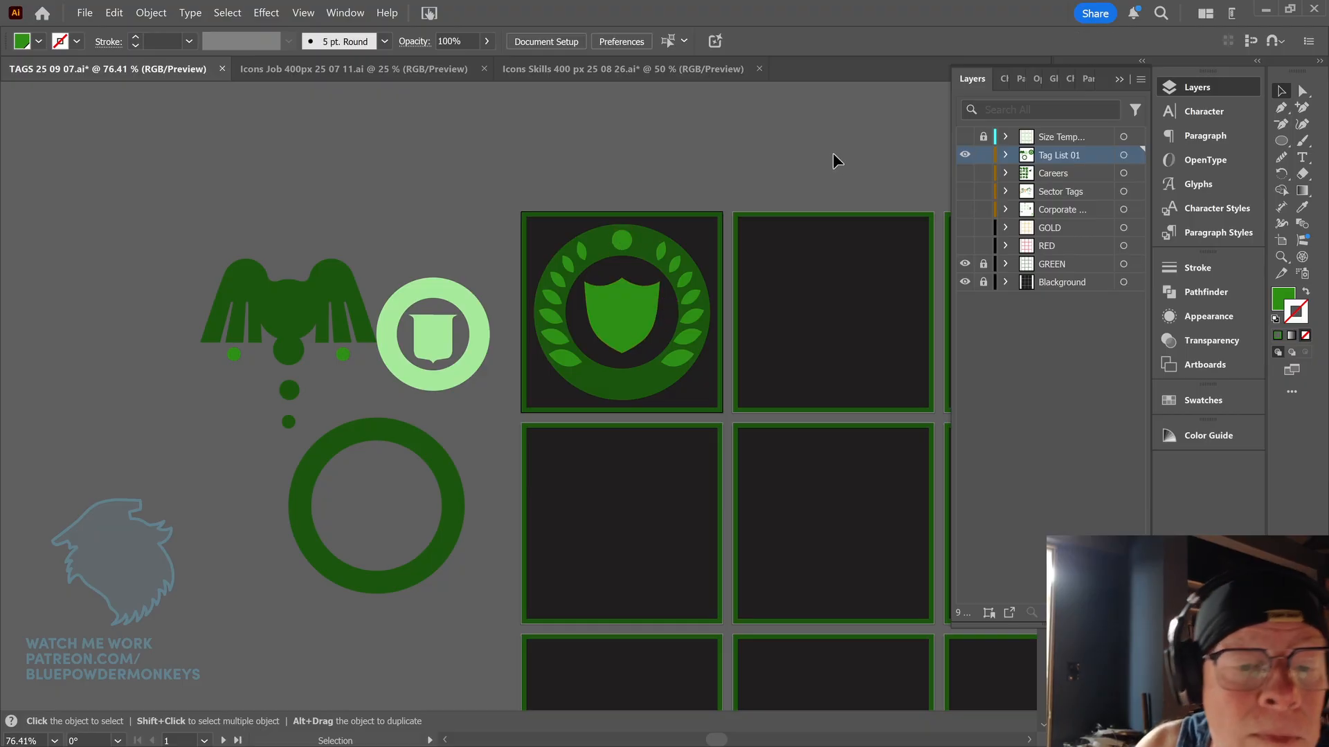
- Draw a wide green rectangle with a smaller rectangle, about 35 by 53 px, on each side in the second artboard
{"action": "scroll", "coordinate": [832, 156], "scroll_direction": "up", "scroll_amount": 3, "text": "alt"}
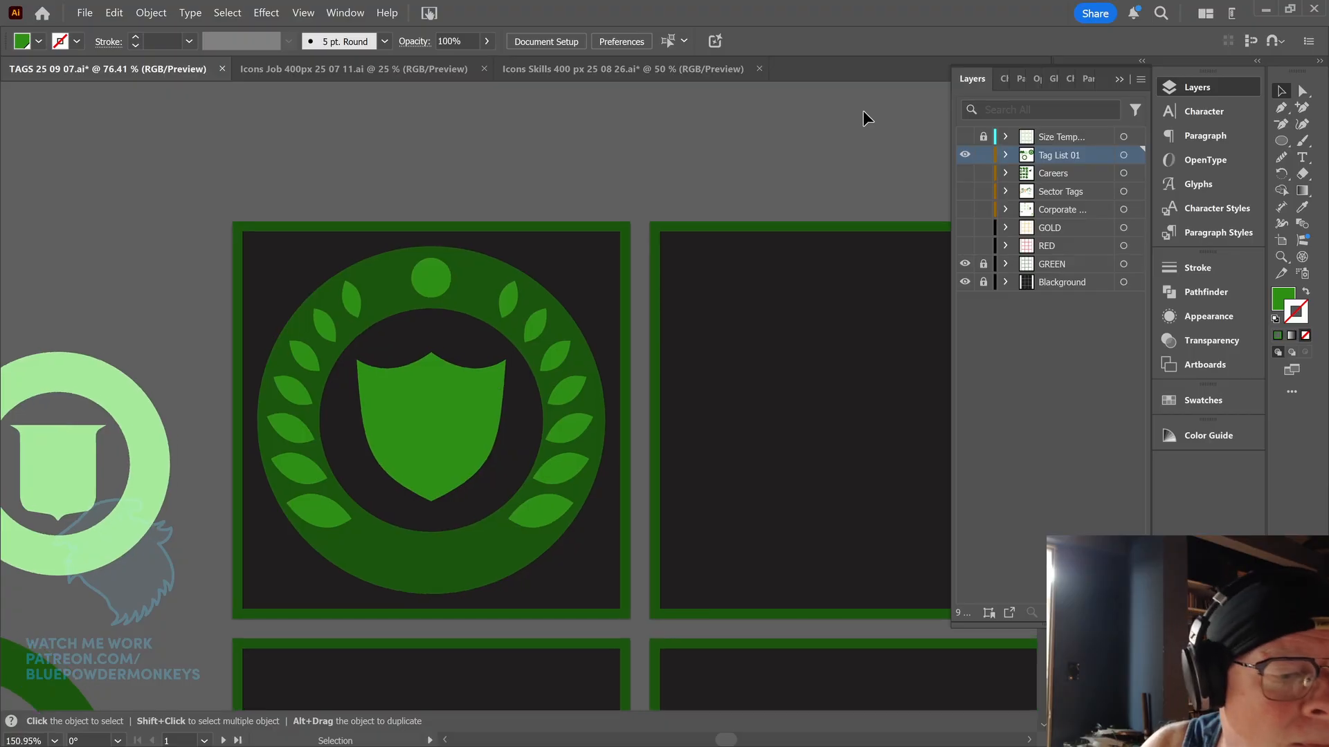
{"action": "scroll", "coordinate": [843, 160], "scroll_direction": "down", "scroll_amount": 3, "text": "alt"}
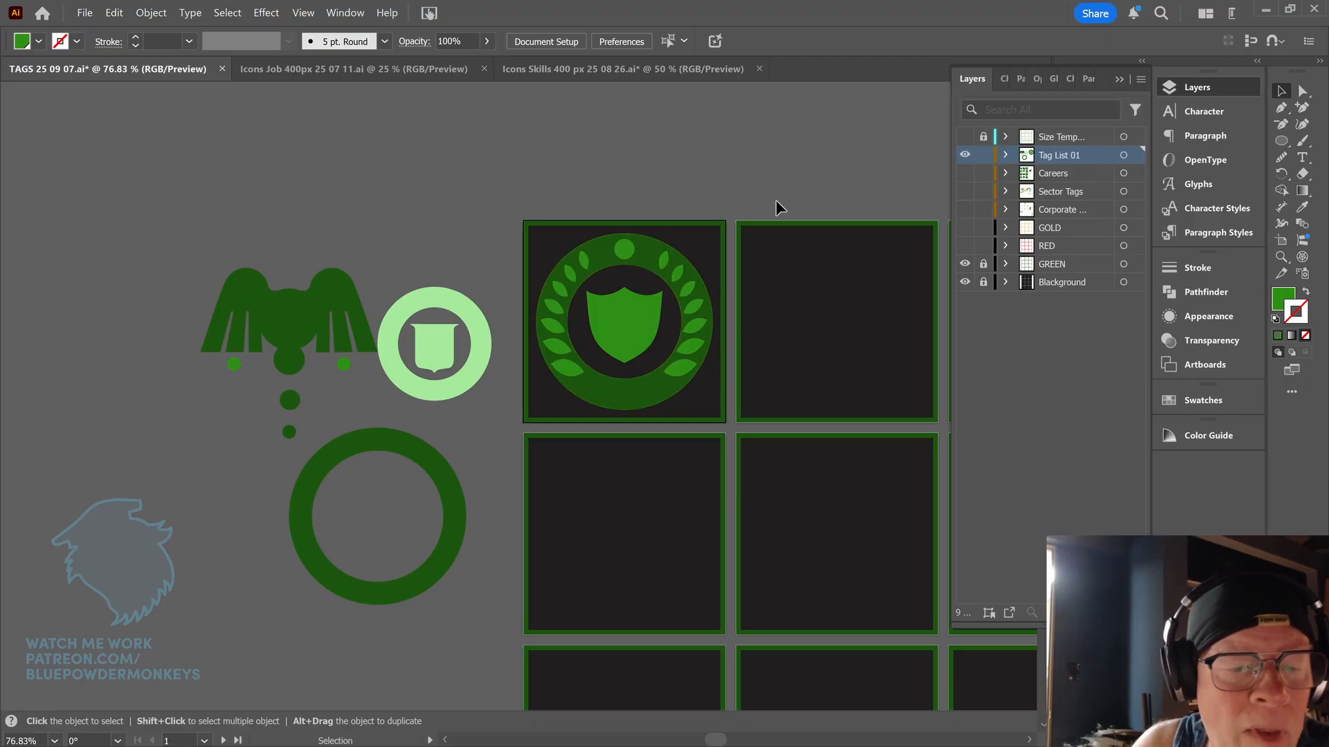
{"action": "left_click", "coordinate": [1279, 142]}
{"action": "left_click_drag", "start_coordinate": [1277, 144], "coordinate": [1246, 147]}
{"action": "left_click_drag", "start_coordinate": [782, 291], "coordinate": [775, 335]}
{"action": "key", "text": "v"}
{"action": "left_click", "coordinate": [878, 309]}
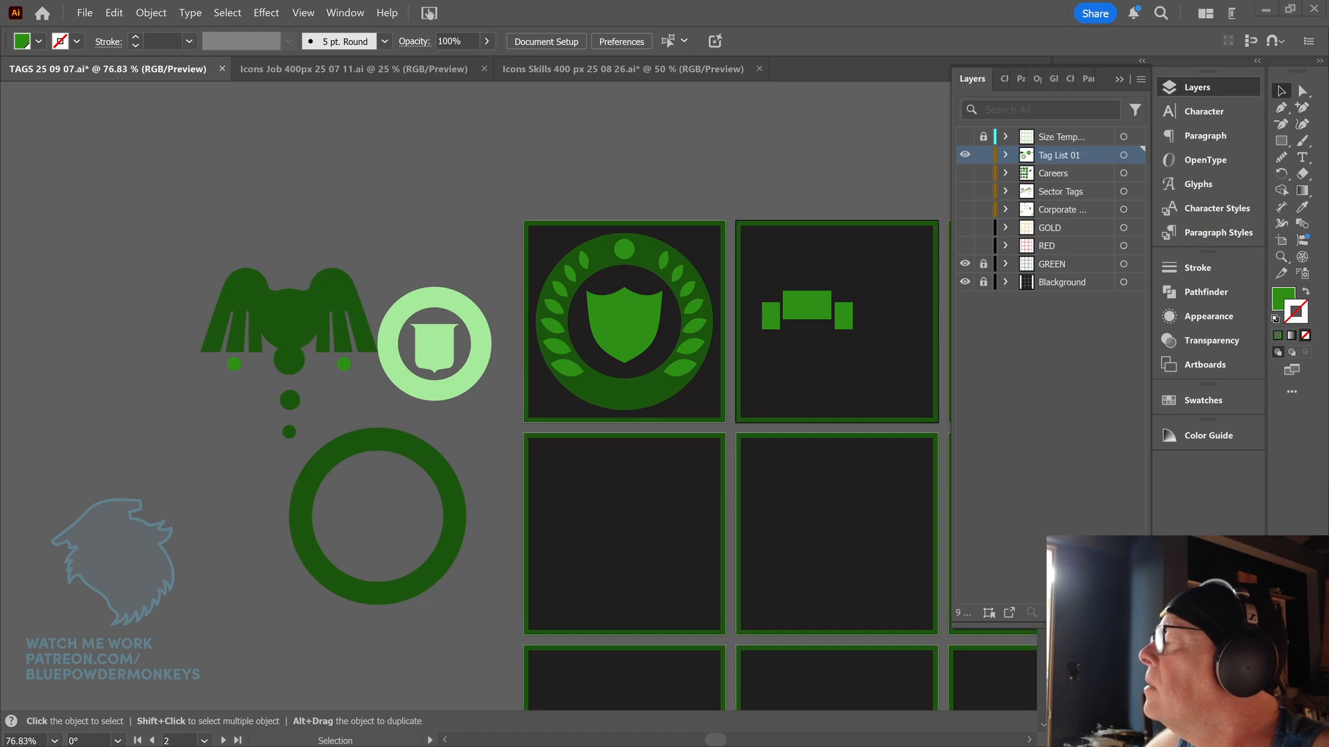
- Add an anchor point at the middle of the outer edge of the right and left side rectangles
{"action": "left_click", "coordinate": [850, 324]}
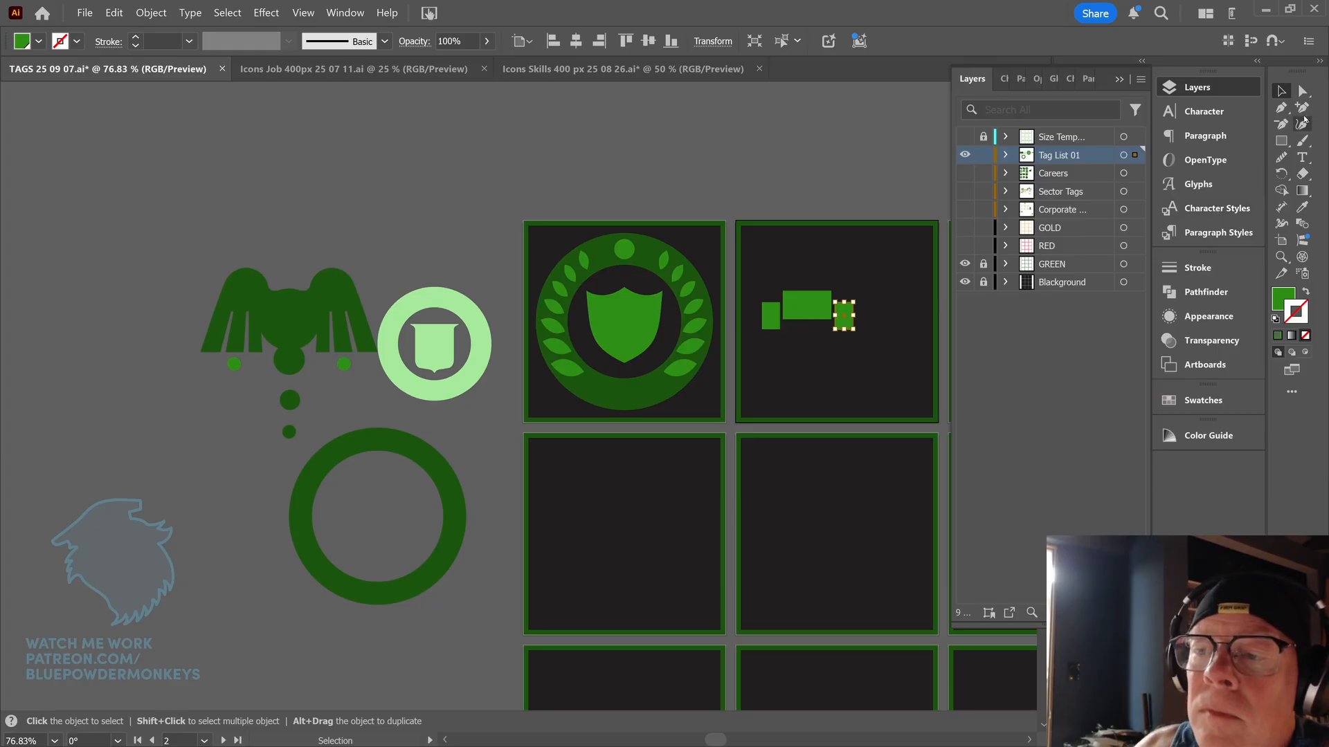
{"action": "left_click", "coordinate": [1301, 107]}
{"action": "left_click", "coordinate": [853, 316]}
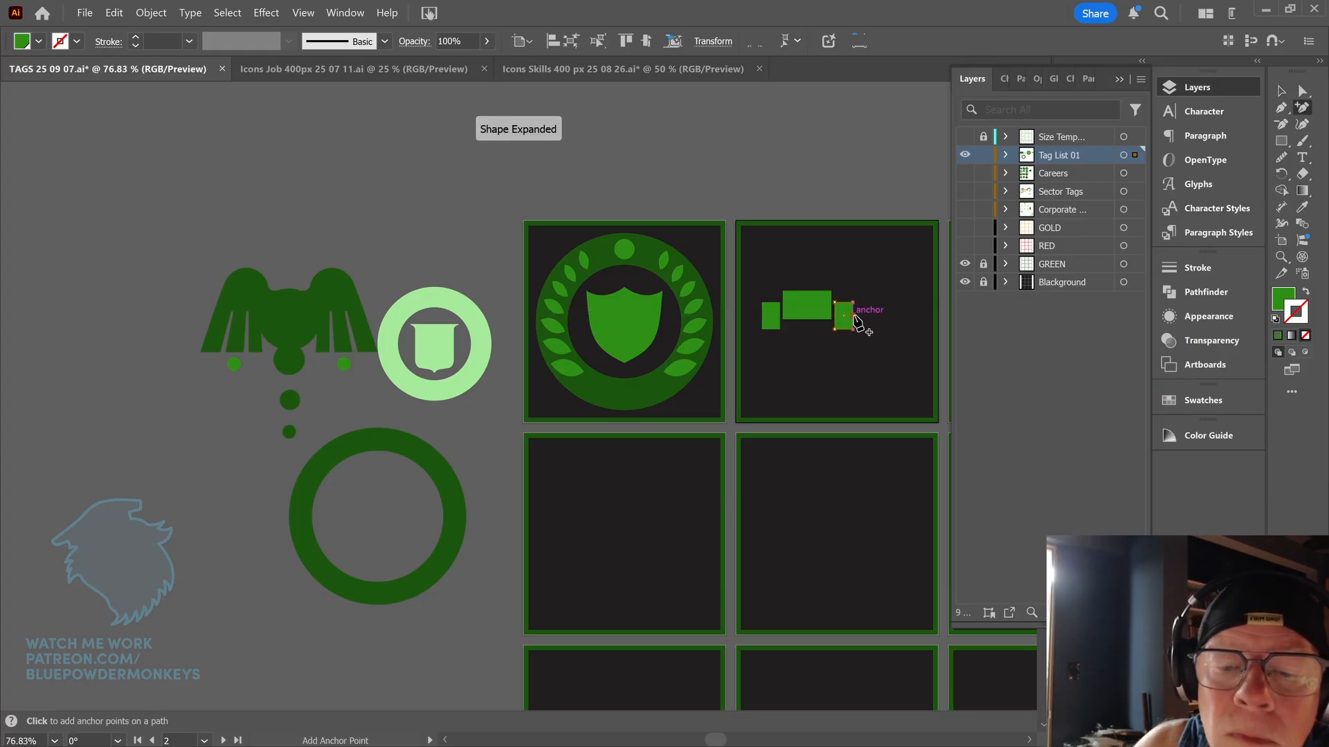
{"action": "left_click", "coordinate": [761, 318]}
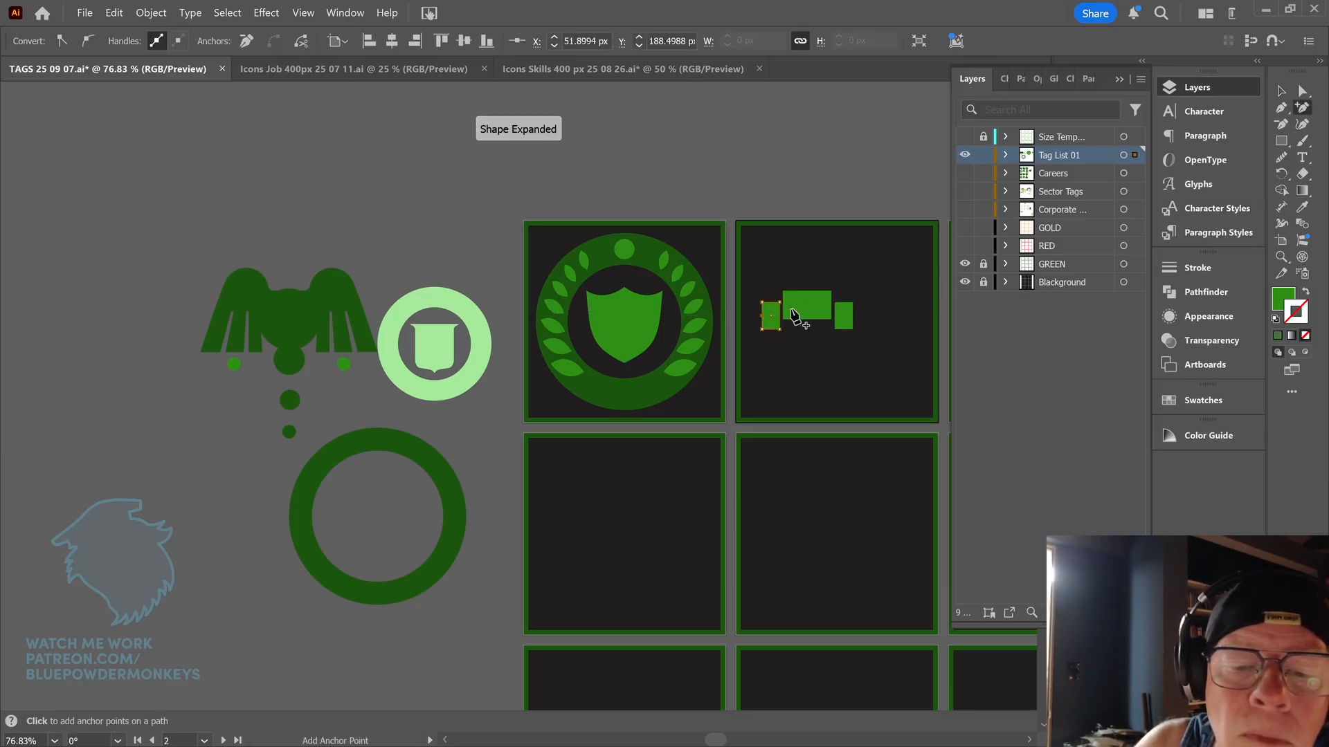
- Pull the right rectangle's two outer corners outward to form a notched ribbon tail about 58 px wide
{"action": "left_click", "coordinate": [1301, 92]}
{"action": "left_click", "coordinate": [855, 311]}
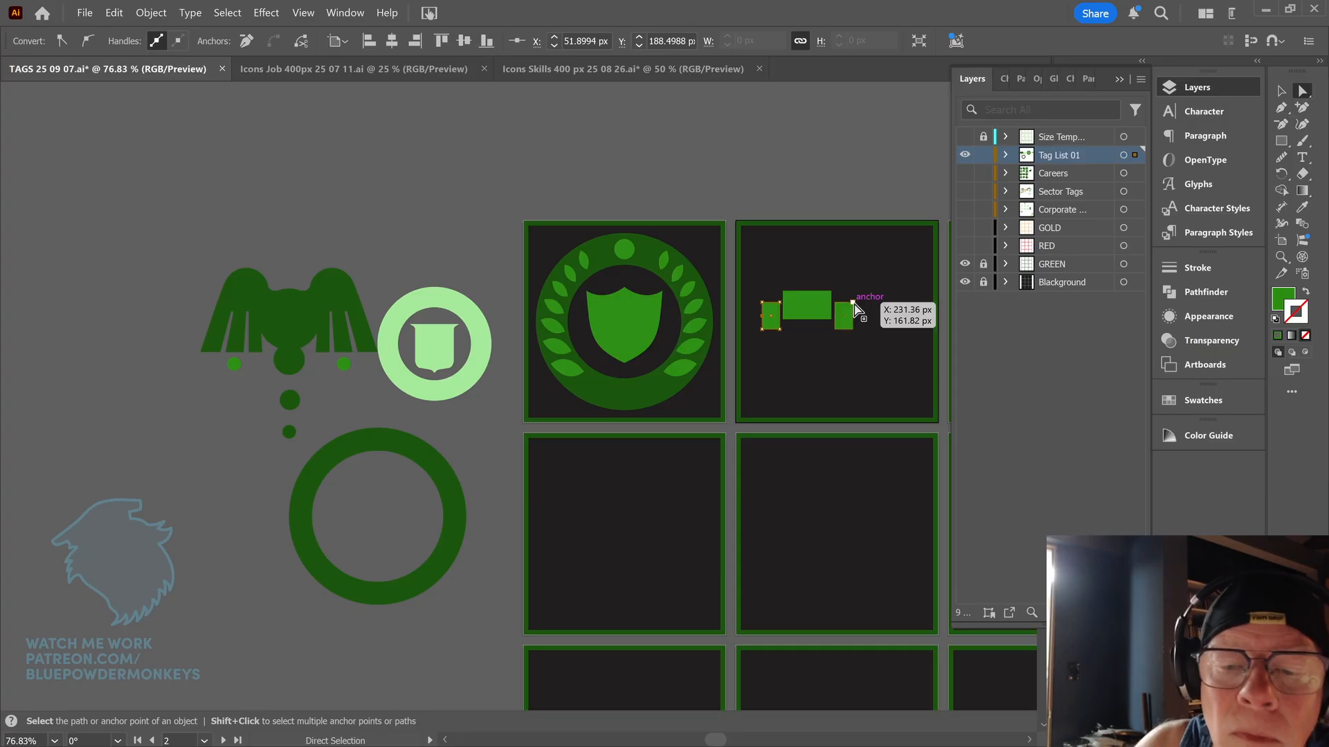
{"action": "left_click_drag", "start_coordinate": [854, 330], "coordinate": [866, 330]}
{"action": "key", "text": "v"}
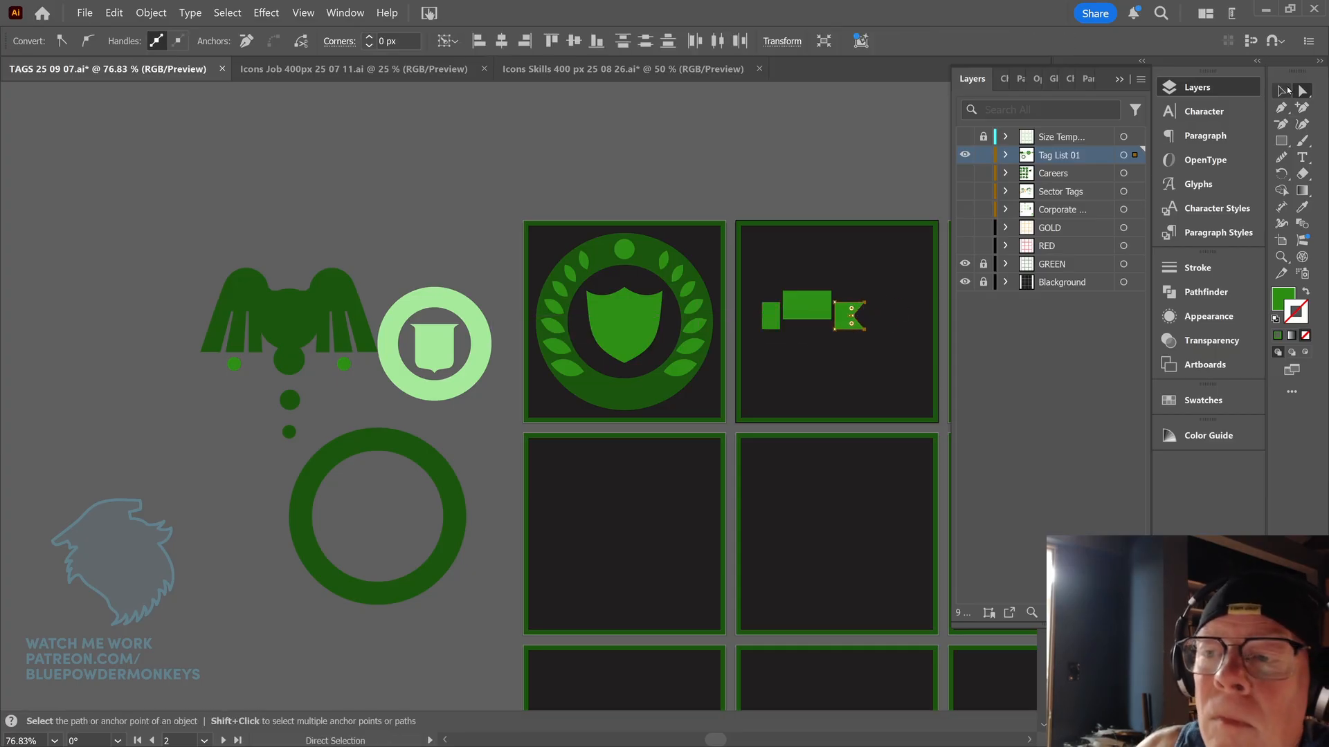
- Replace the left rectangle with a flipped copy of the notched right tail, setting both tails flush against the central rectangle
{"action": "left_click", "coordinate": [771, 324]}
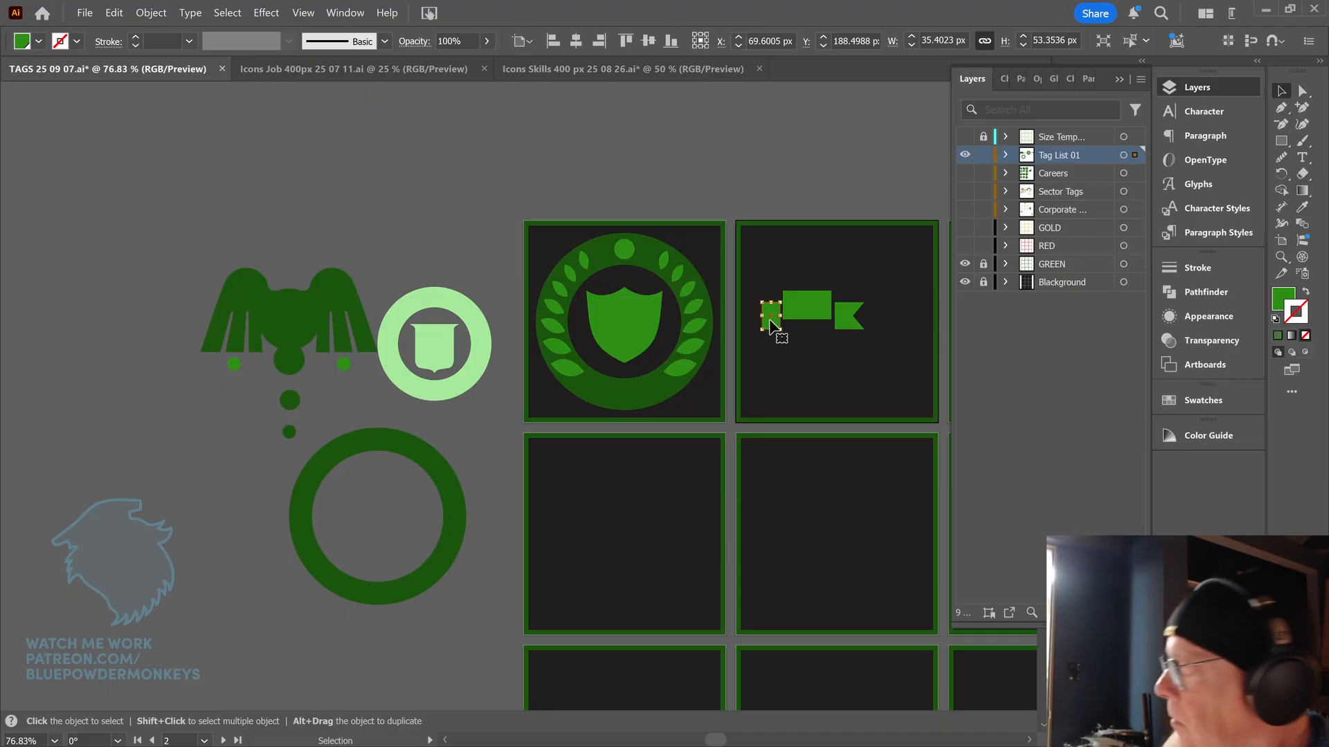
{"action": "key", "text": "Delete"}
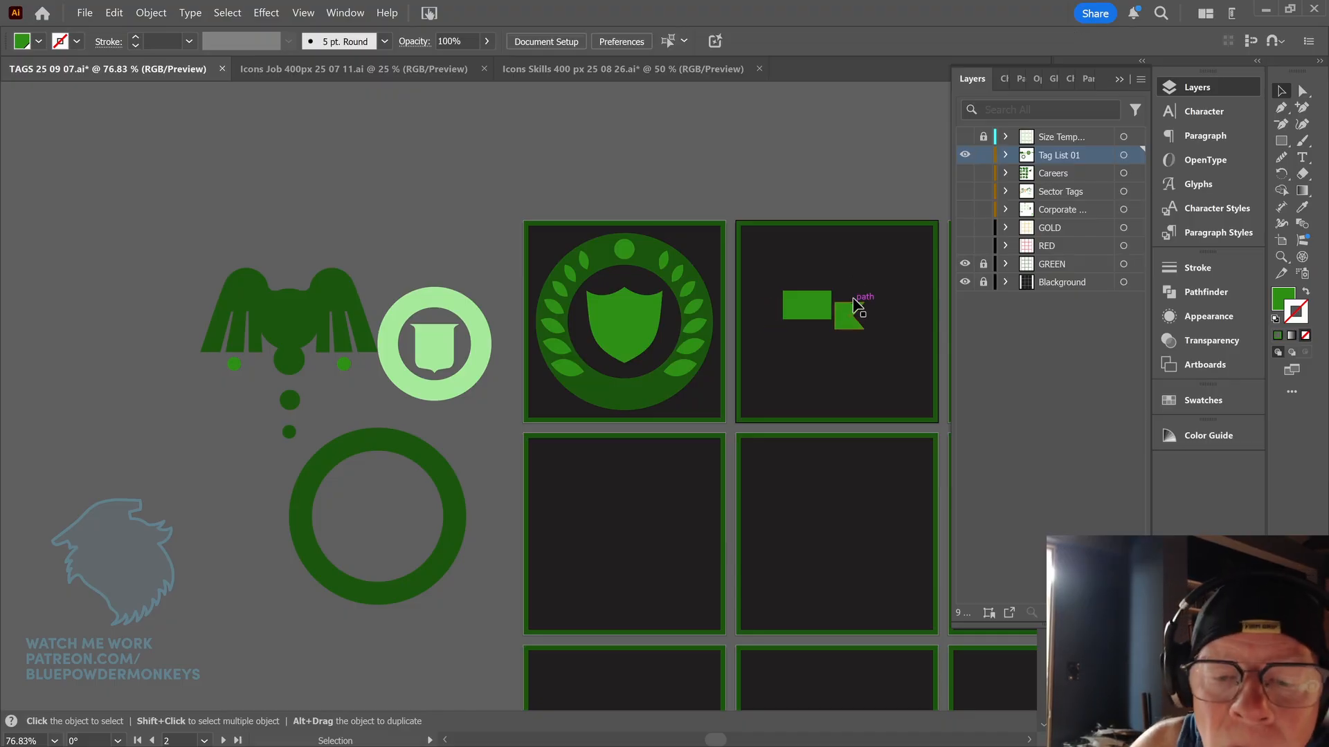
{"action": "scroll", "coordinate": [856, 302], "scroll_direction": "up", "scroll_amount": 5}
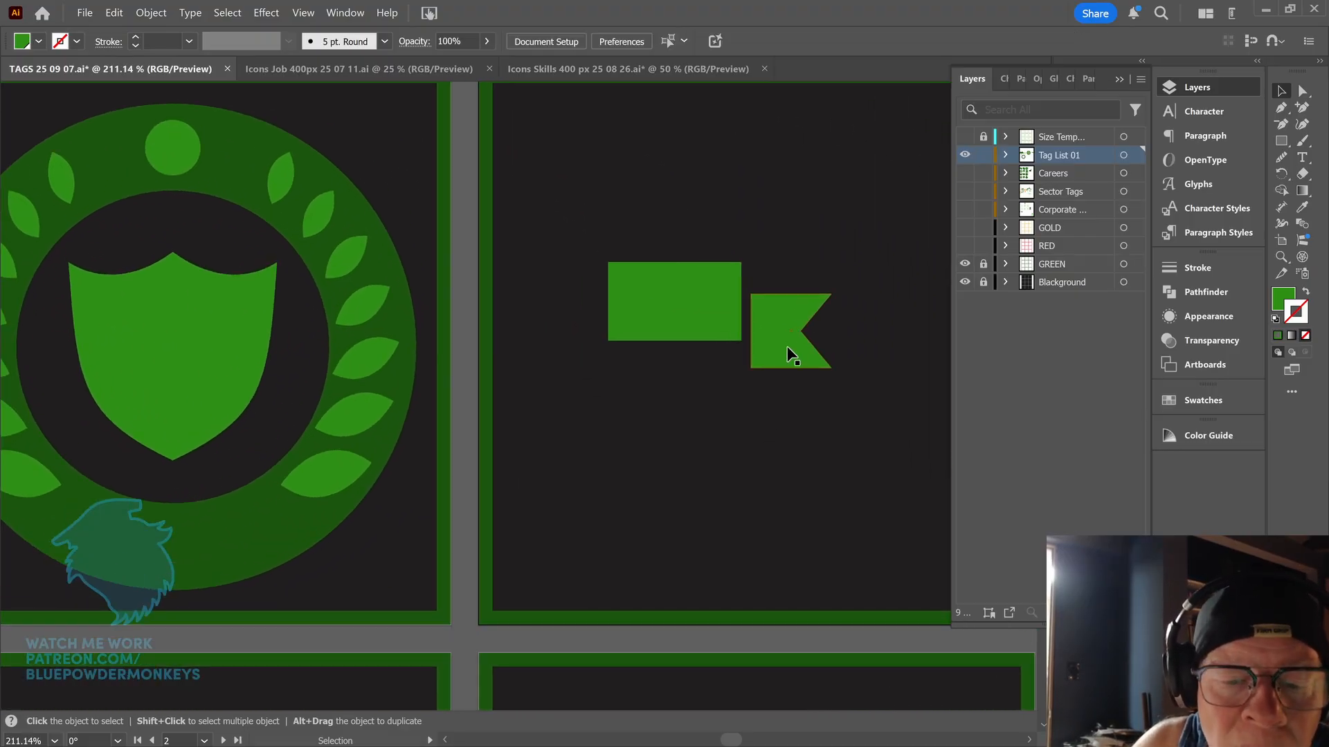
{"action": "left_click_drag", "start_coordinate": [785, 346], "coordinate": [610, 353]}
{"action": "left_click", "coordinate": [858, 312]}
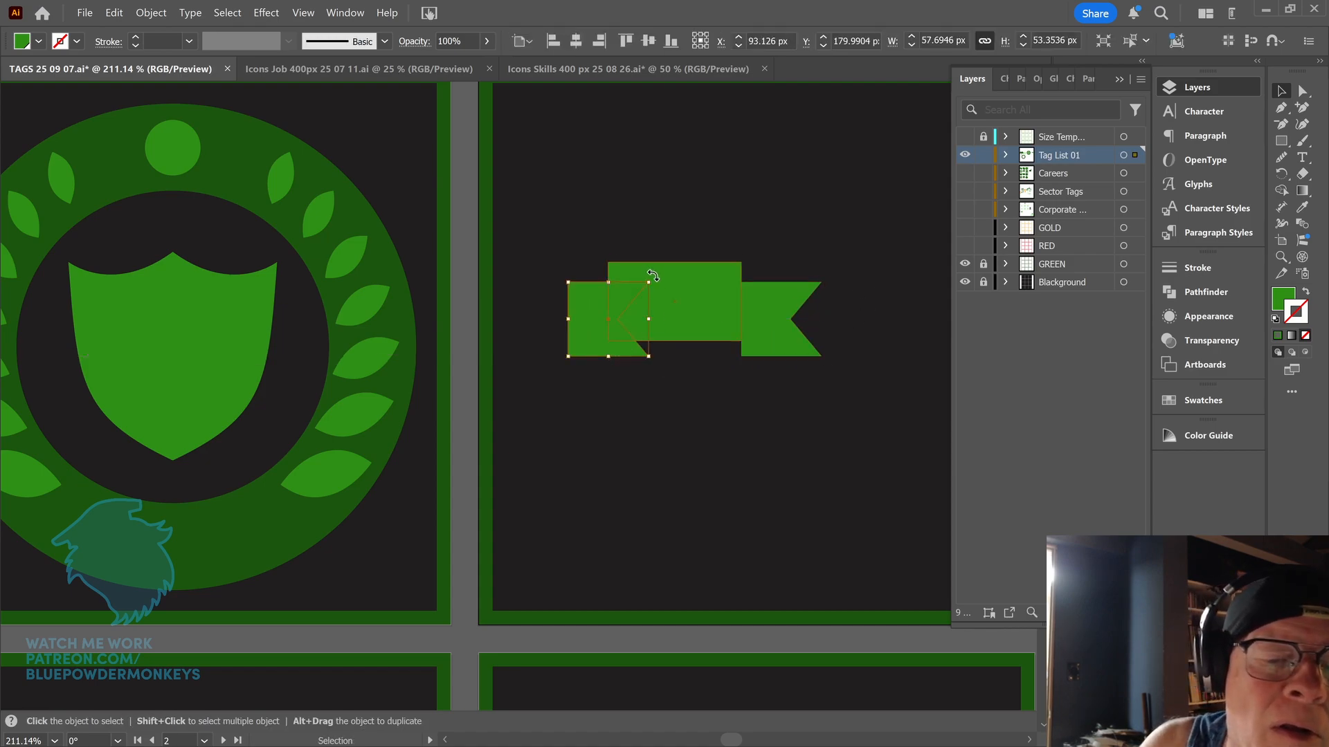
{"action": "left_click_drag", "start_coordinate": [655, 277], "coordinate": [543, 351]}
{"action": "left_click_drag", "start_coordinate": [627, 347], "coordinate": [590, 347]}
{"action": "left_click", "coordinate": [694, 427]}
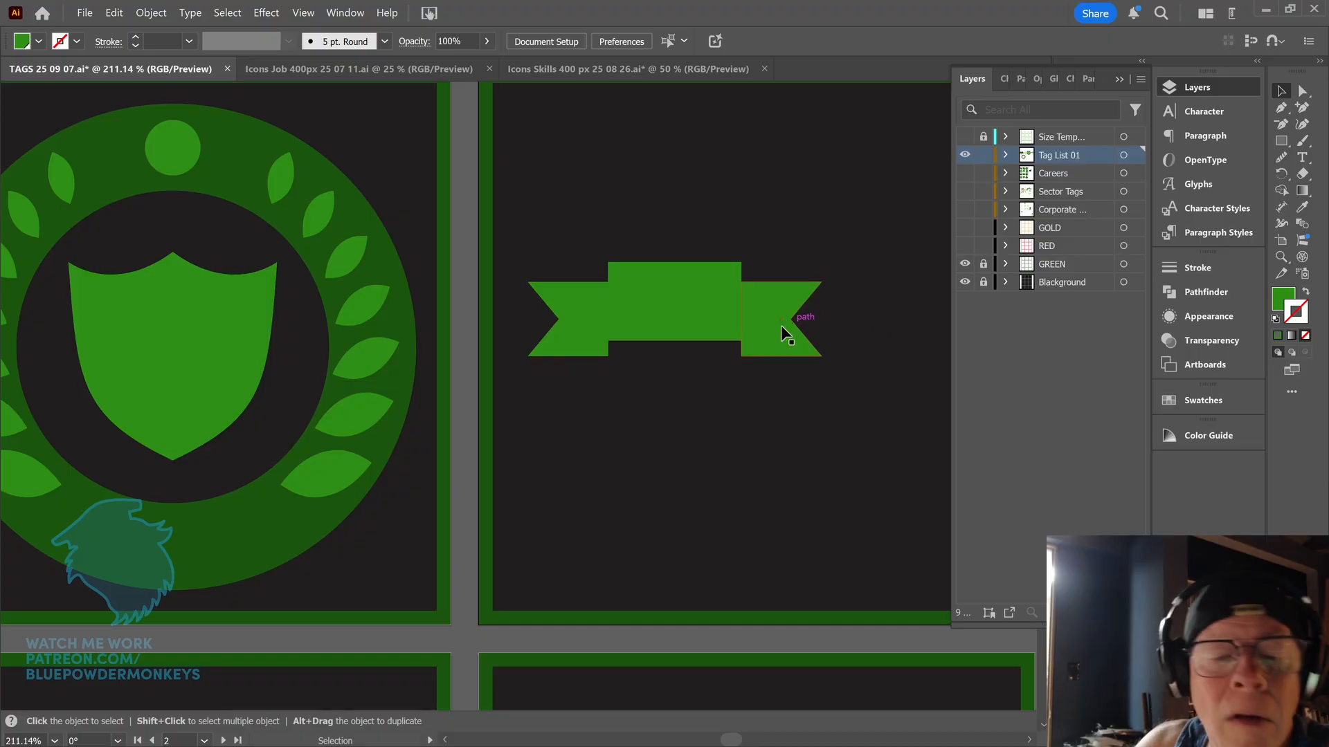
- Nudge both ribbon tails slightly away from the central rectangle, and shift the left tail back inward to overlap the rectangle
{"action": "left_click", "coordinate": [766, 337]}
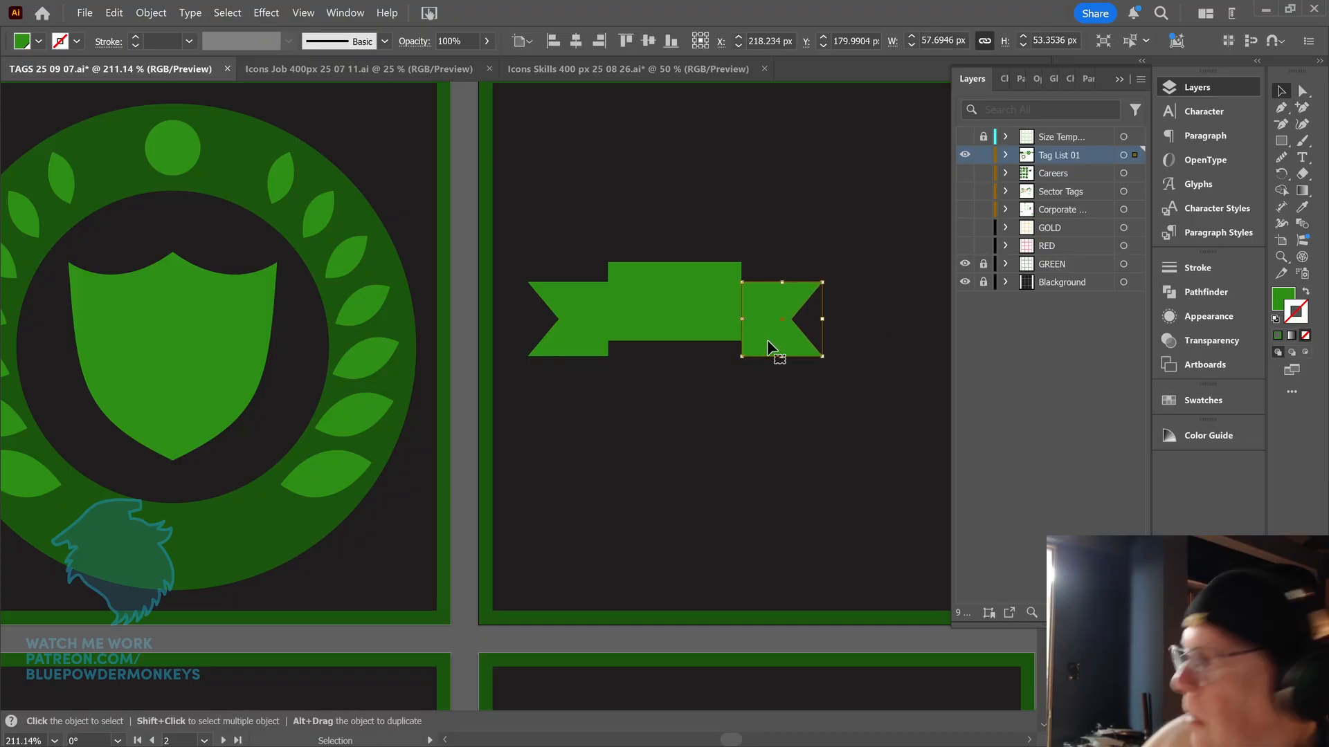
{"action": "key", "text": "Right"}
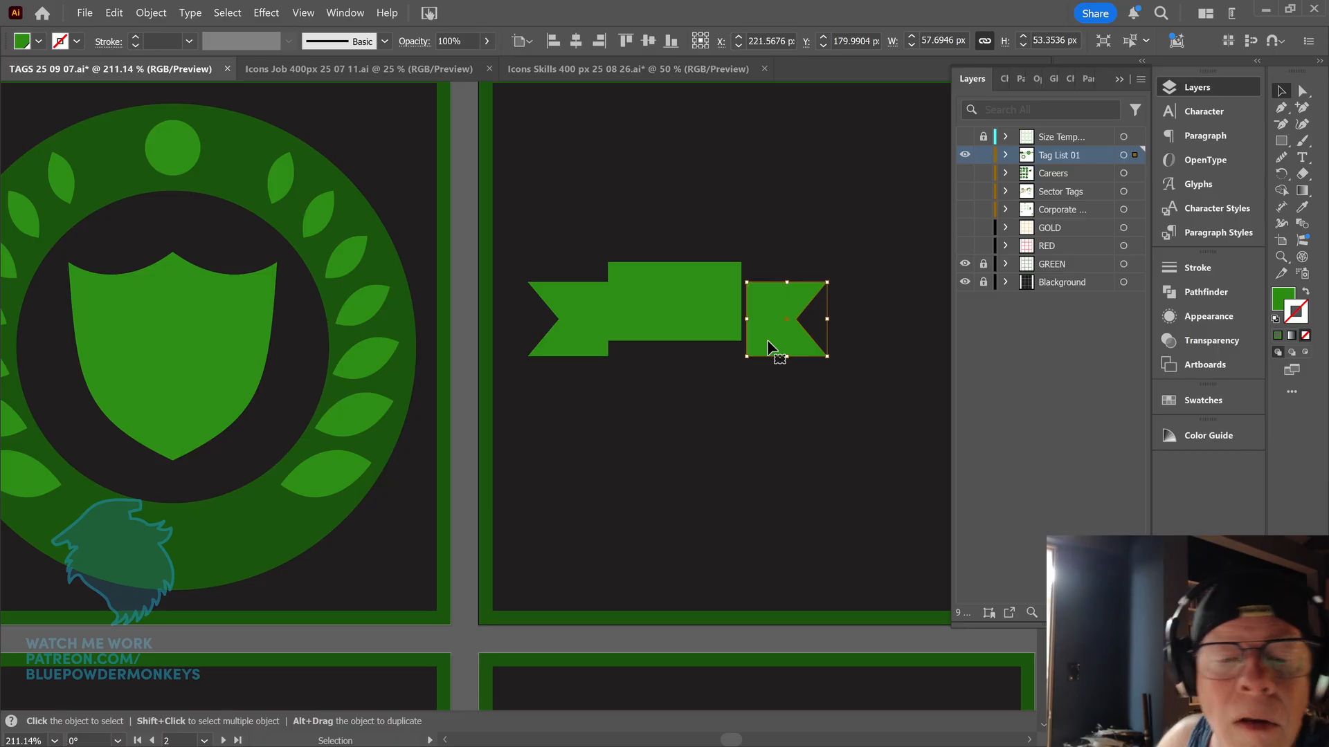
{"action": "left_click", "coordinate": [584, 343]}
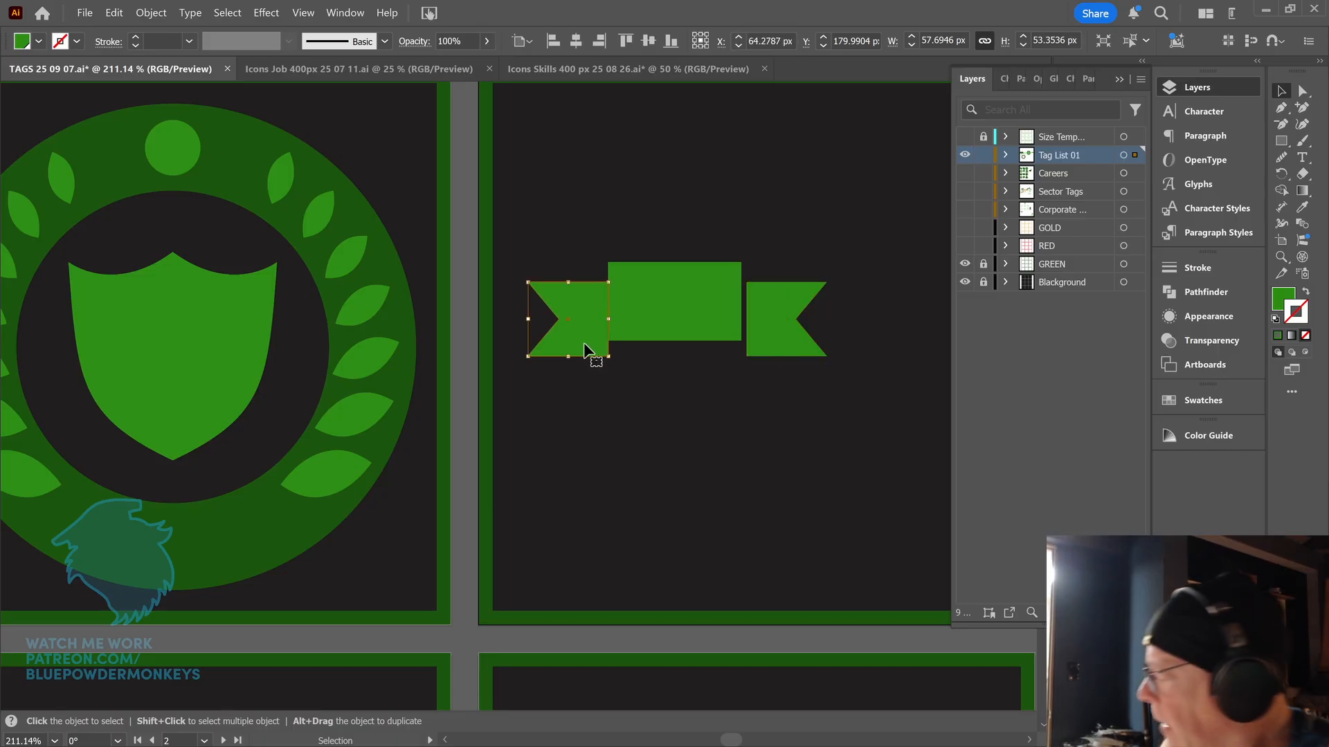
{"action": "key", "text": "Left"}
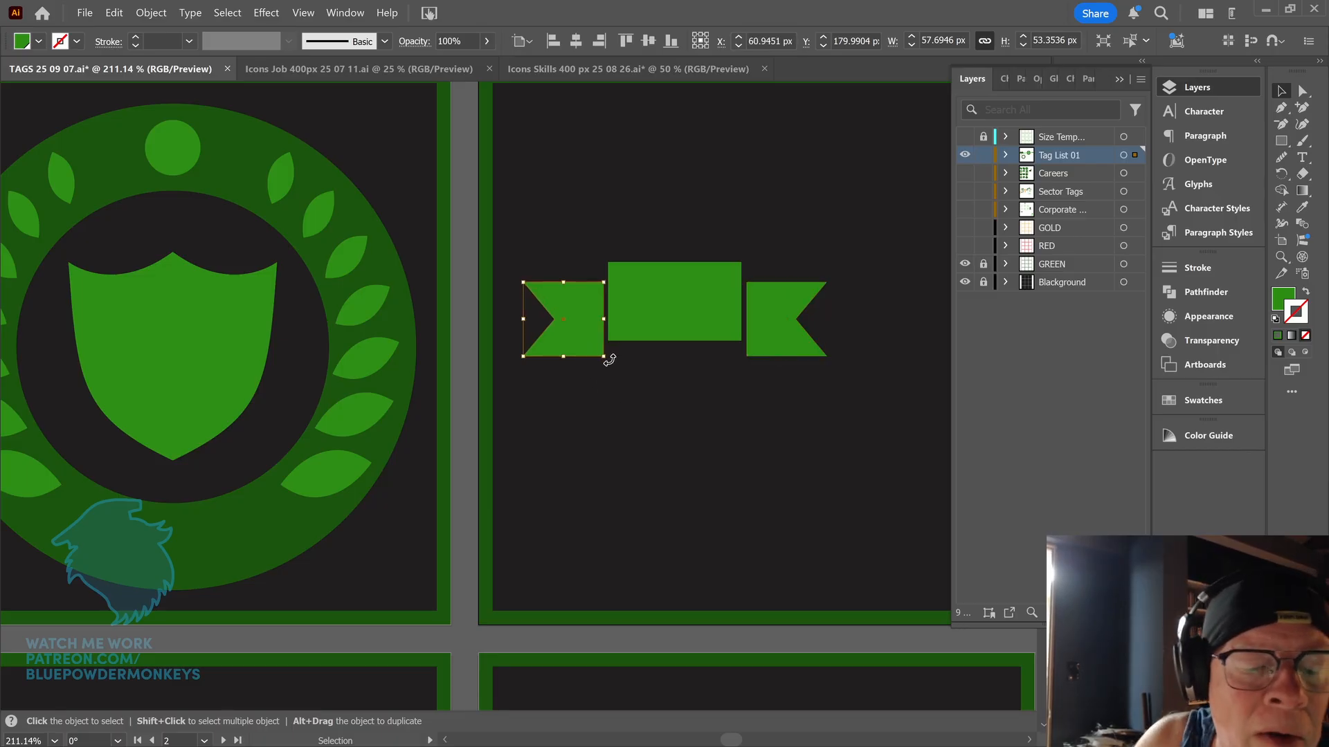
{"action": "left_click", "coordinate": [649, 392]}
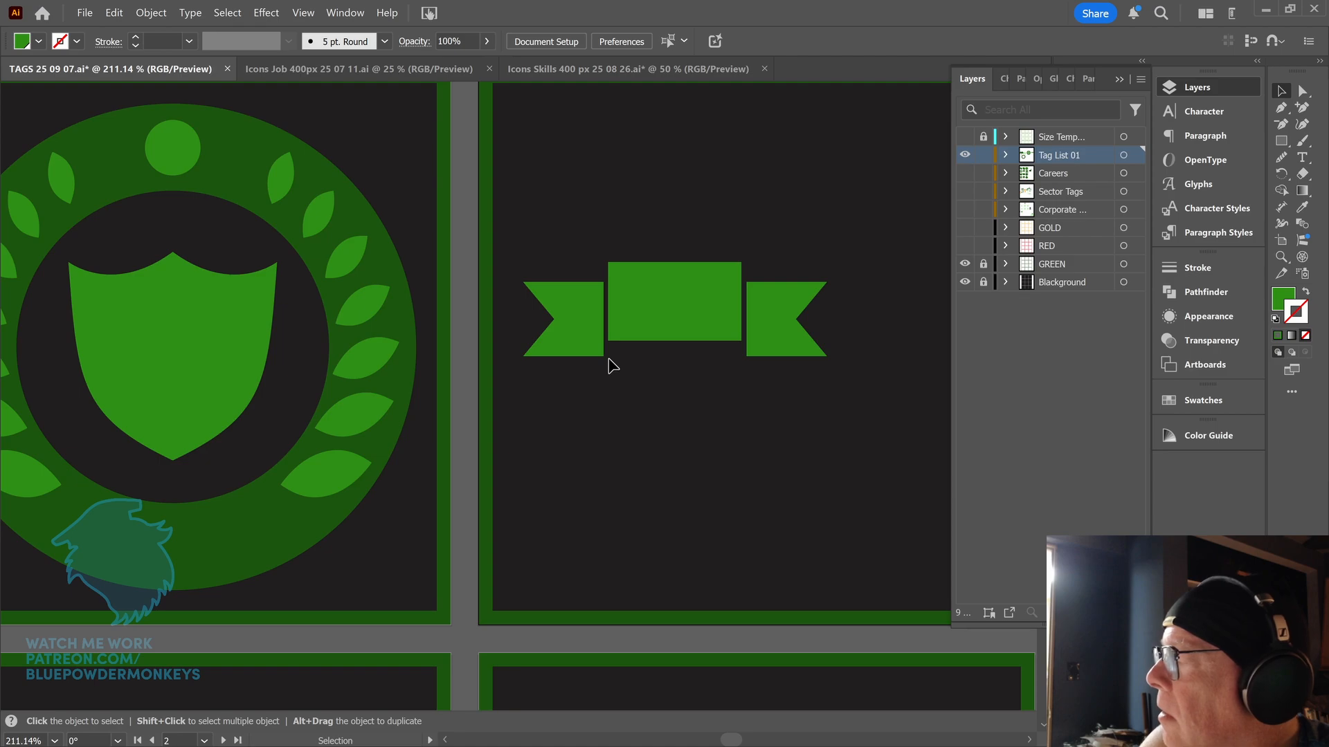
{"action": "left_click_drag", "start_coordinate": [599, 360], "coordinate": [621, 357]}
- Try a 4 pt outline in the dark green swatch R=1 G=95 B=2 copy on the ribbon's central rectangle
{"action": "left_click", "coordinate": [675, 303]}
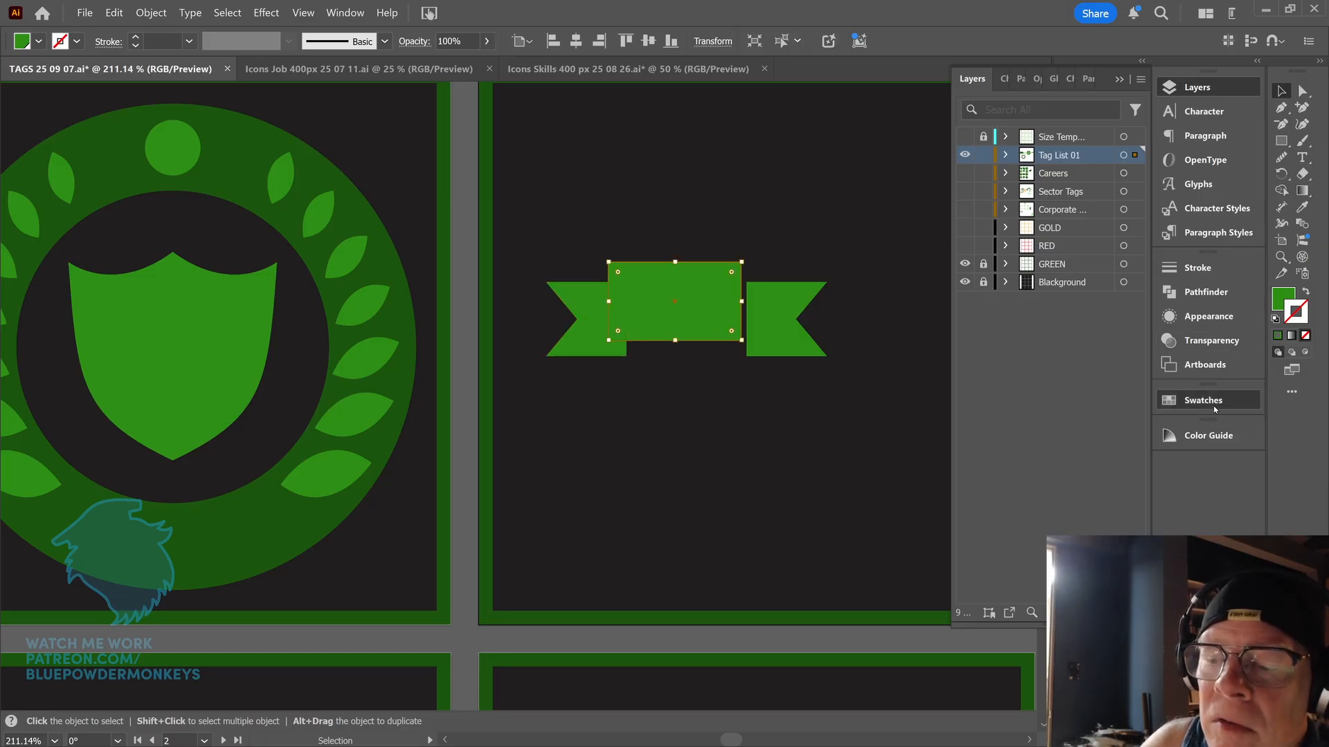
{"action": "left_click", "coordinate": [1189, 407]}
{"action": "left_click", "coordinate": [973, 535]}
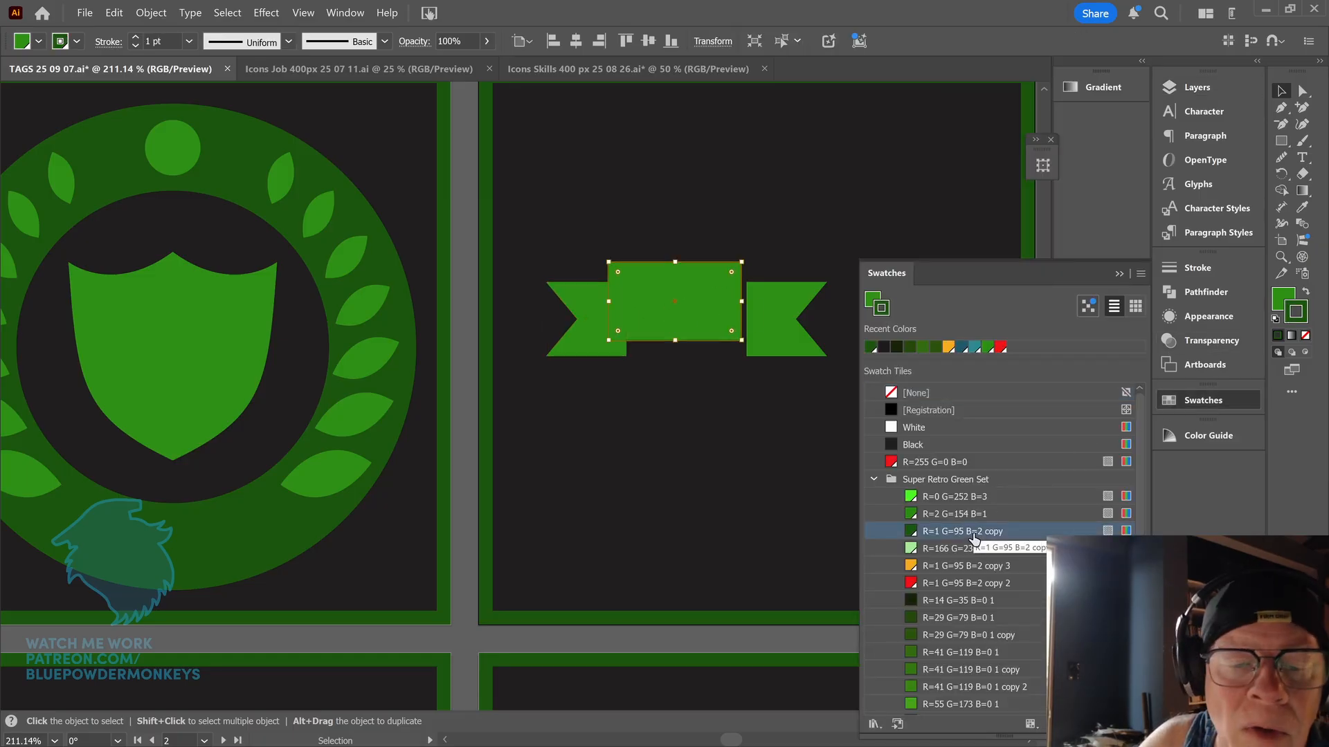
{"action": "left_click", "coordinate": [1197, 268]}
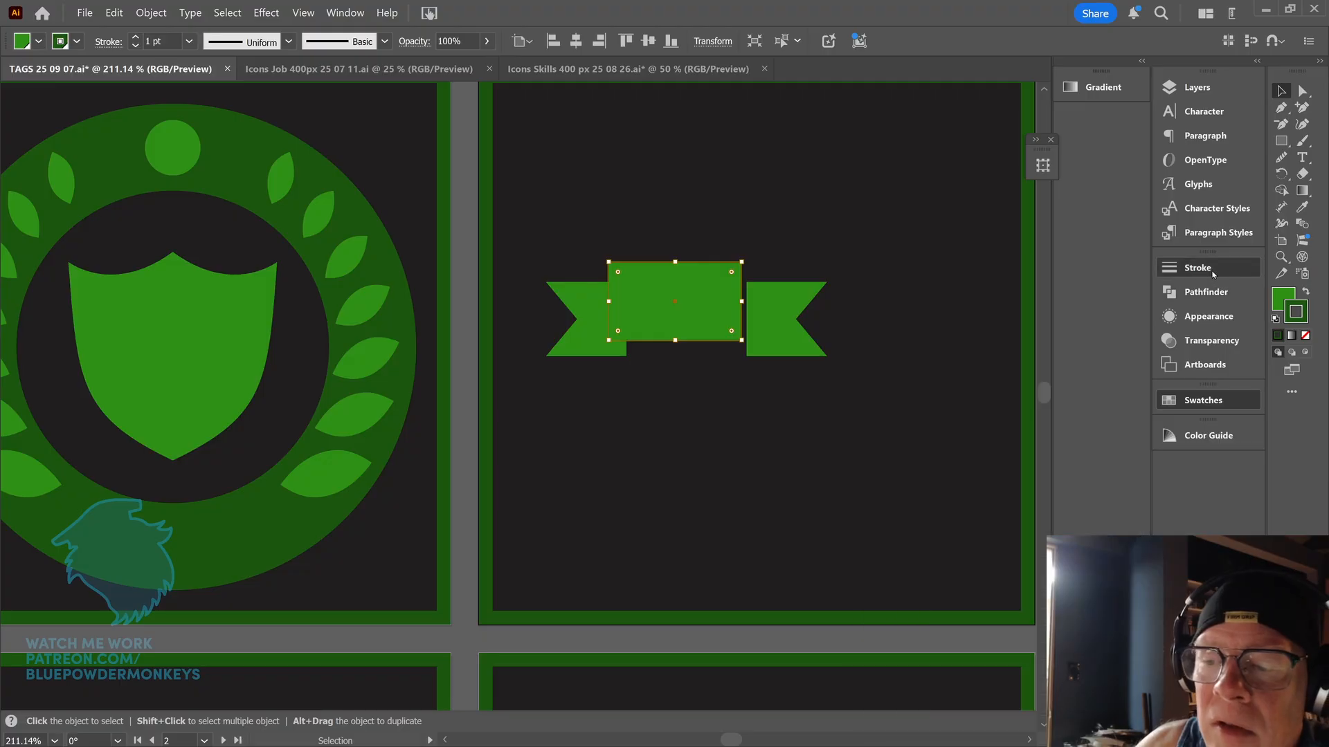
{"action": "left_click", "coordinate": [1015, 281]}
{"action": "left_click", "coordinate": [1015, 281]}
{"action": "left_click", "coordinate": [1015, 281]}
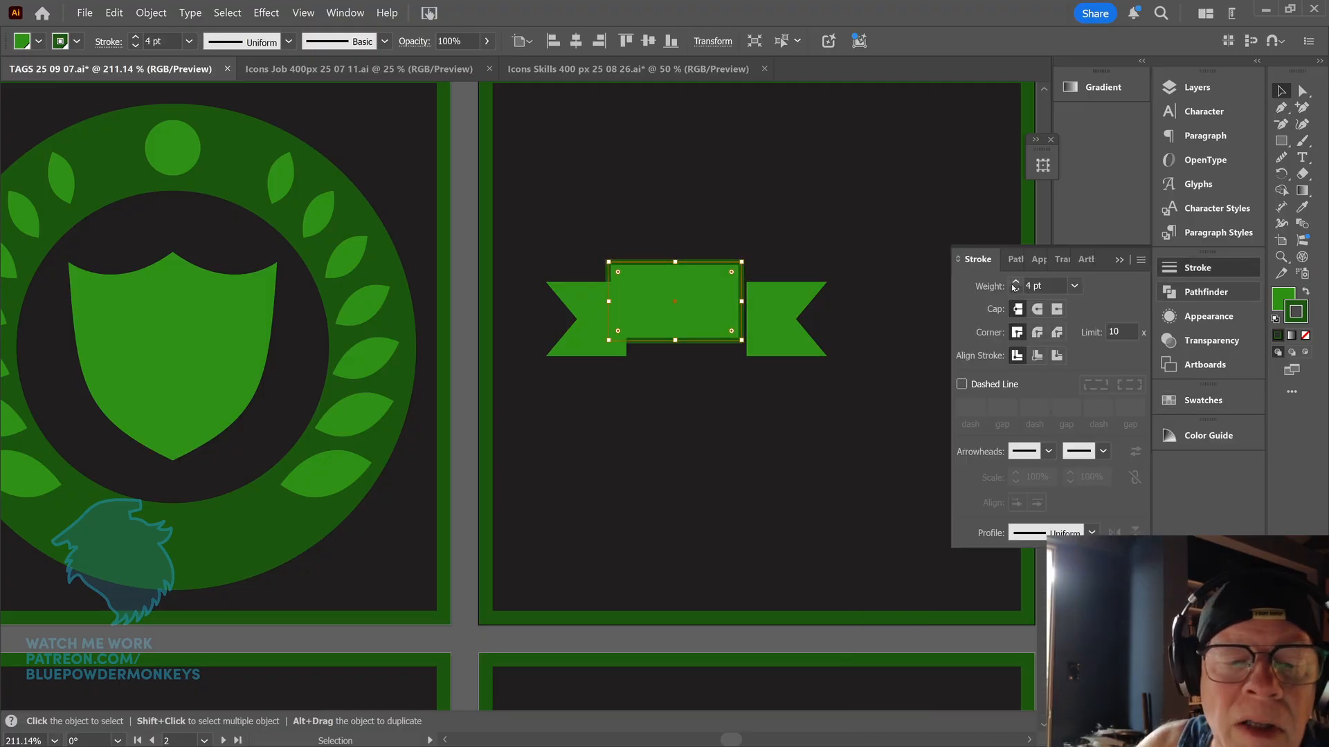
{"action": "left_click", "coordinate": [834, 404]}
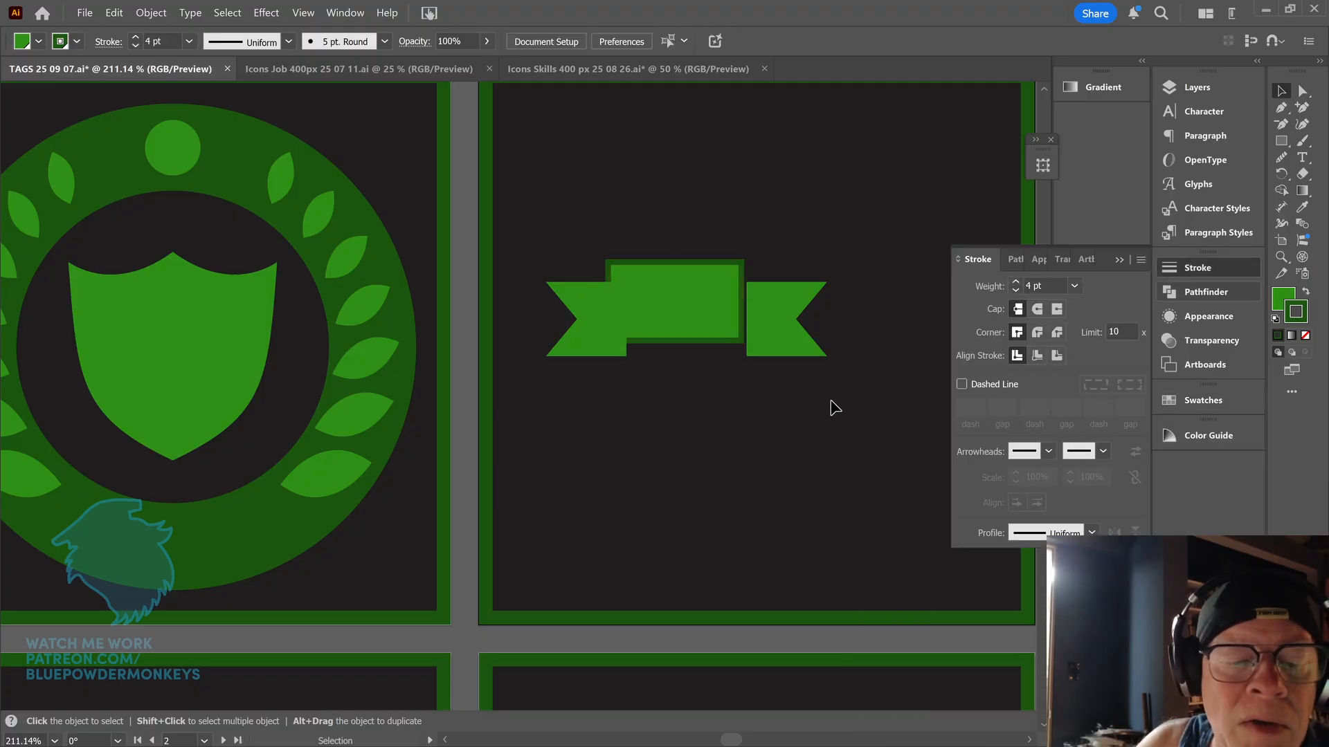
{"action": "left_click", "coordinate": [700, 329]}
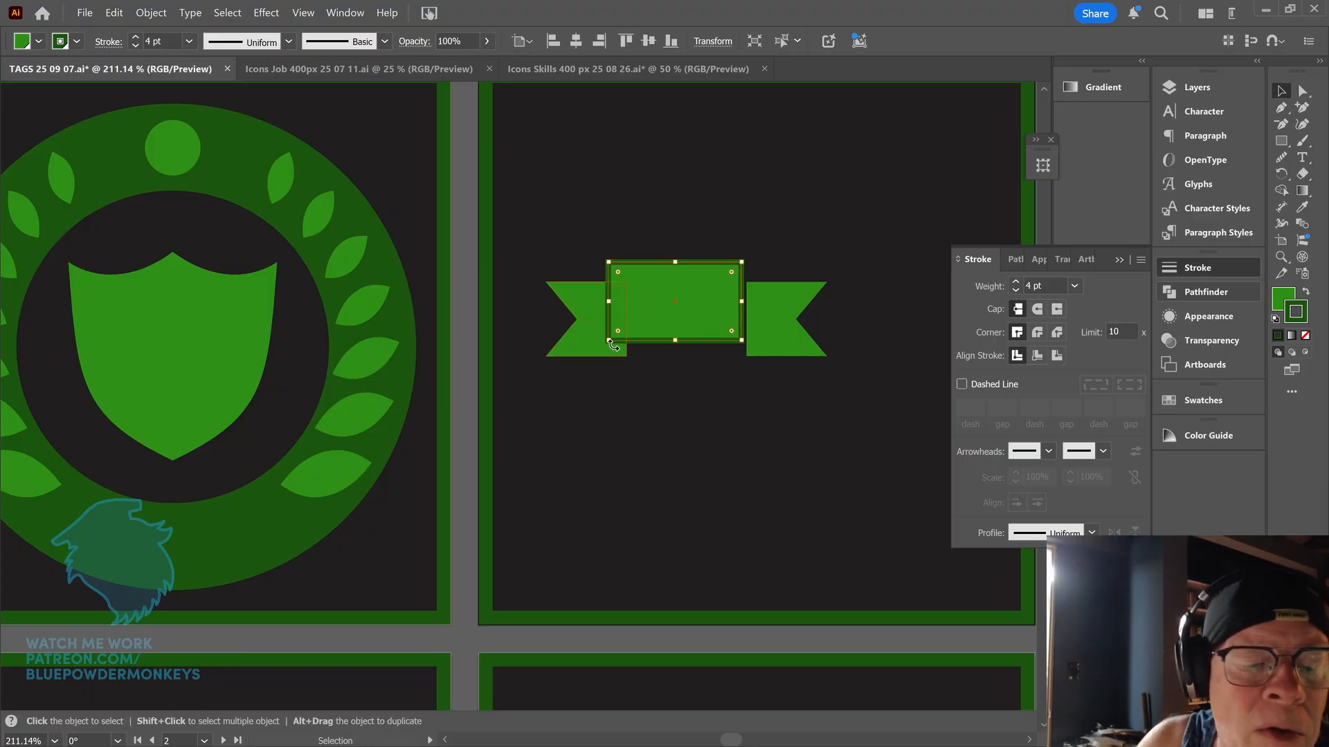
- Undo the central rectangle's outline and the left tail's inward shift
{"action": "key", "text": "ctrl+z"}
{"action": "key", "text": "ctrl+z"}
{"action": "left_click", "coordinate": [658, 399]}
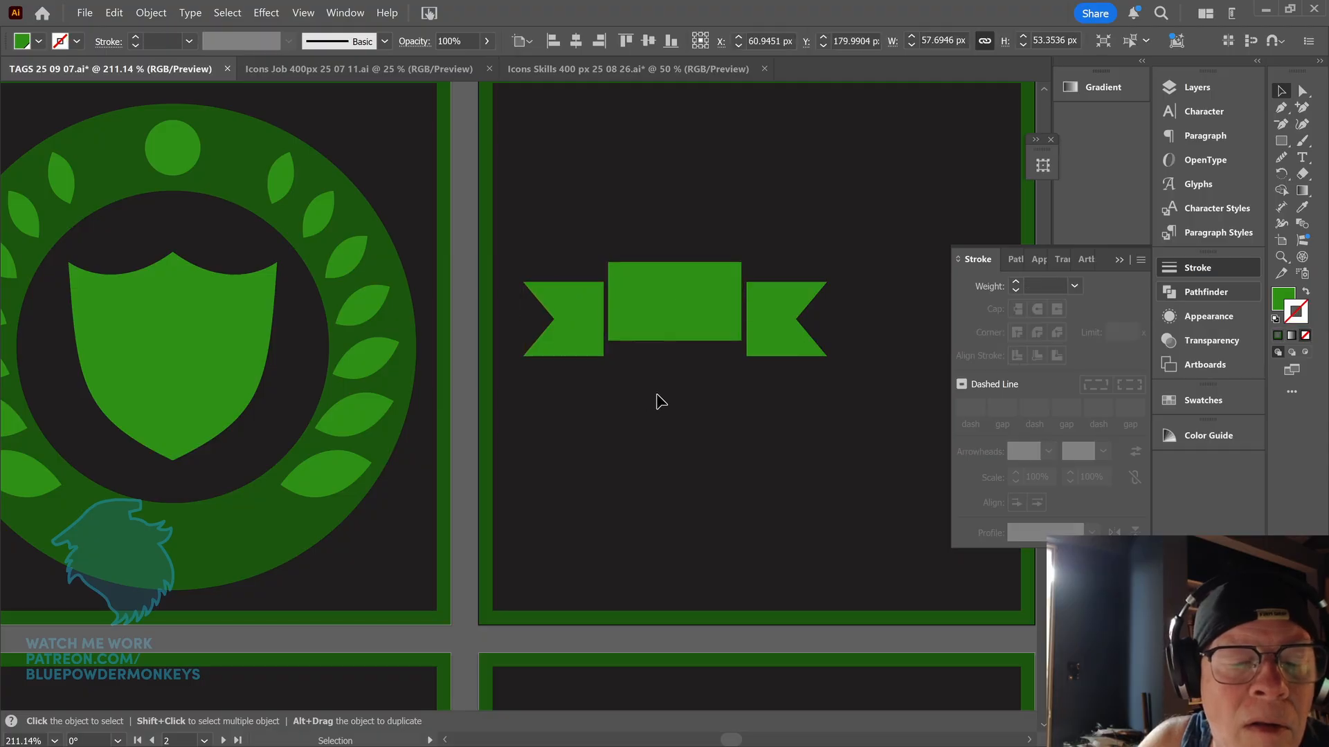
- Group the three ribbon pieces and move the banner onto the first artboard, below the shield
{"action": "left_click_drag", "start_coordinate": [661, 412], "coordinate": [747, 404]}
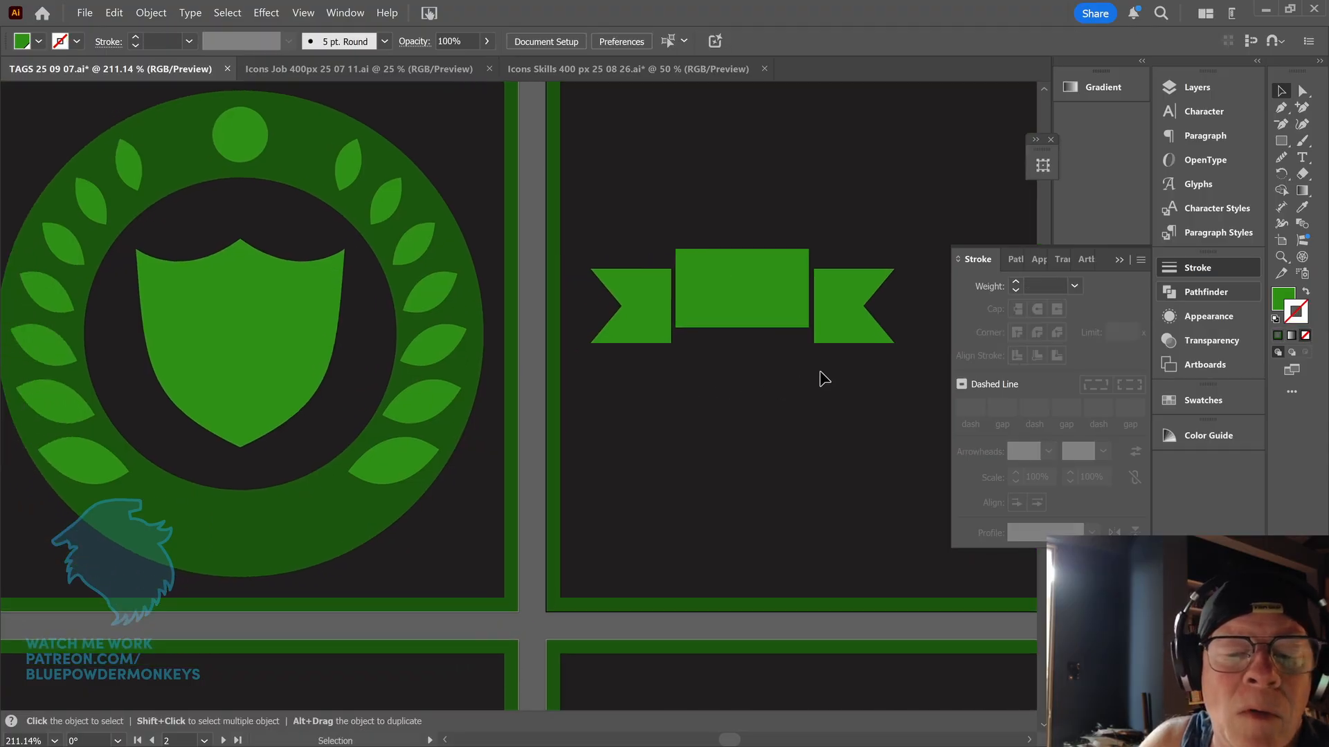
{"action": "left_click", "coordinate": [647, 287]}
{"action": "key", "text": "a"}
{"action": "key", "text": "v"}
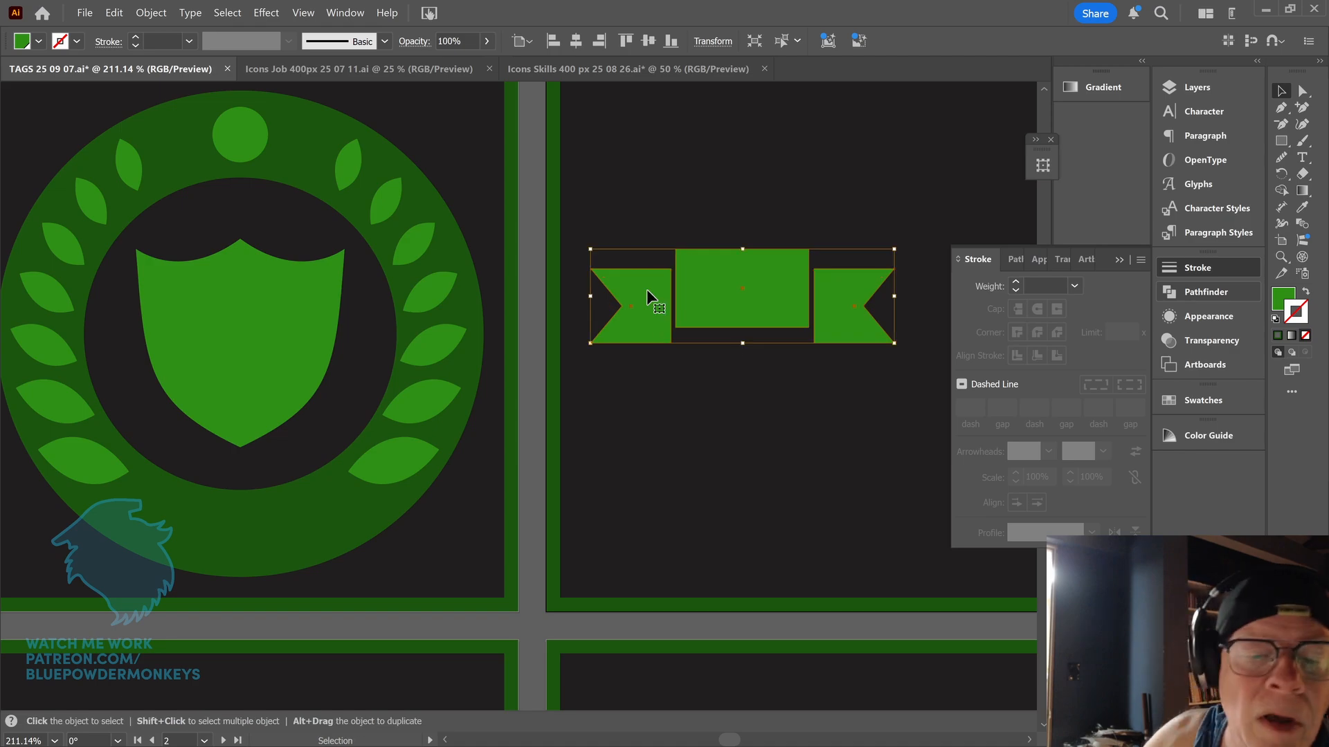
{"action": "left_click_drag", "start_coordinate": [721, 395], "coordinate": [796, 376]}
{"action": "left_click_drag", "start_coordinate": [863, 246], "coordinate": [375, 467]}
{"action": "key", "text": "ctrl+z"}
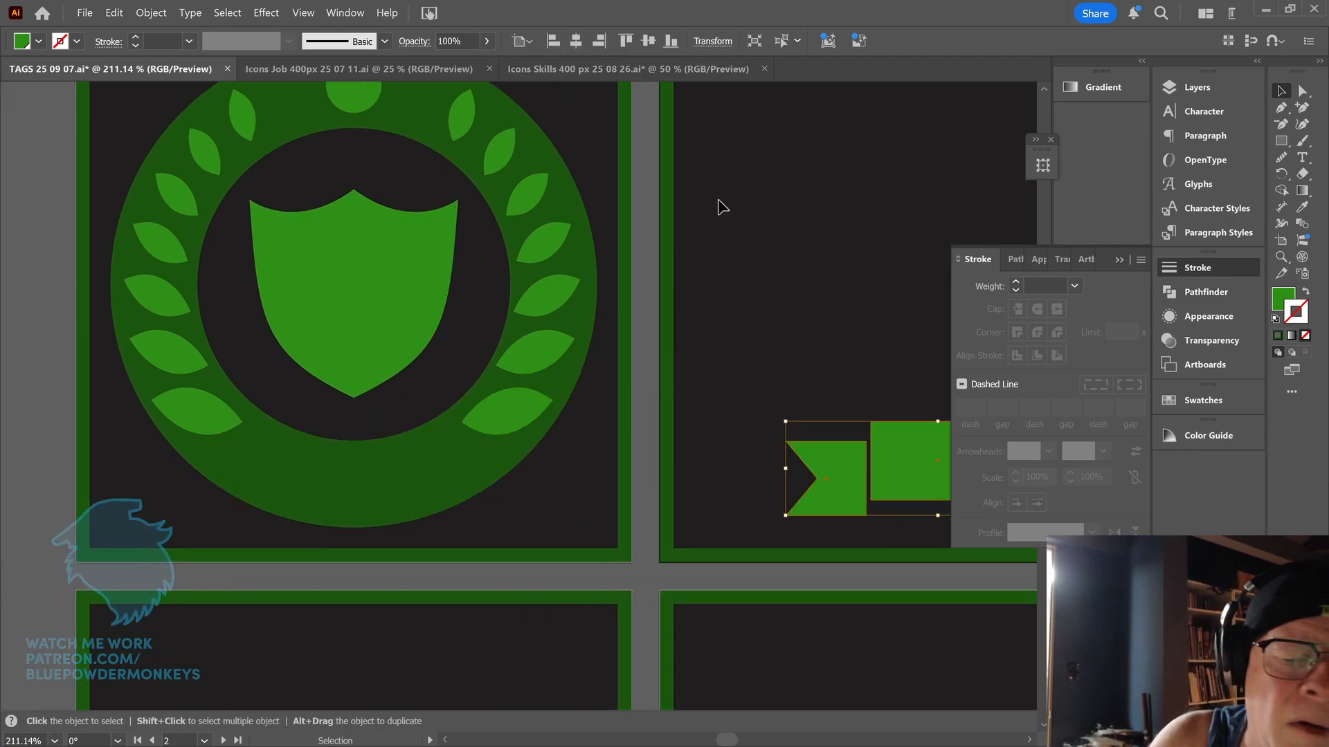
{"action": "left_click_drag", "start_coordinate": [850, 467], "coordinate": [429, 499]}
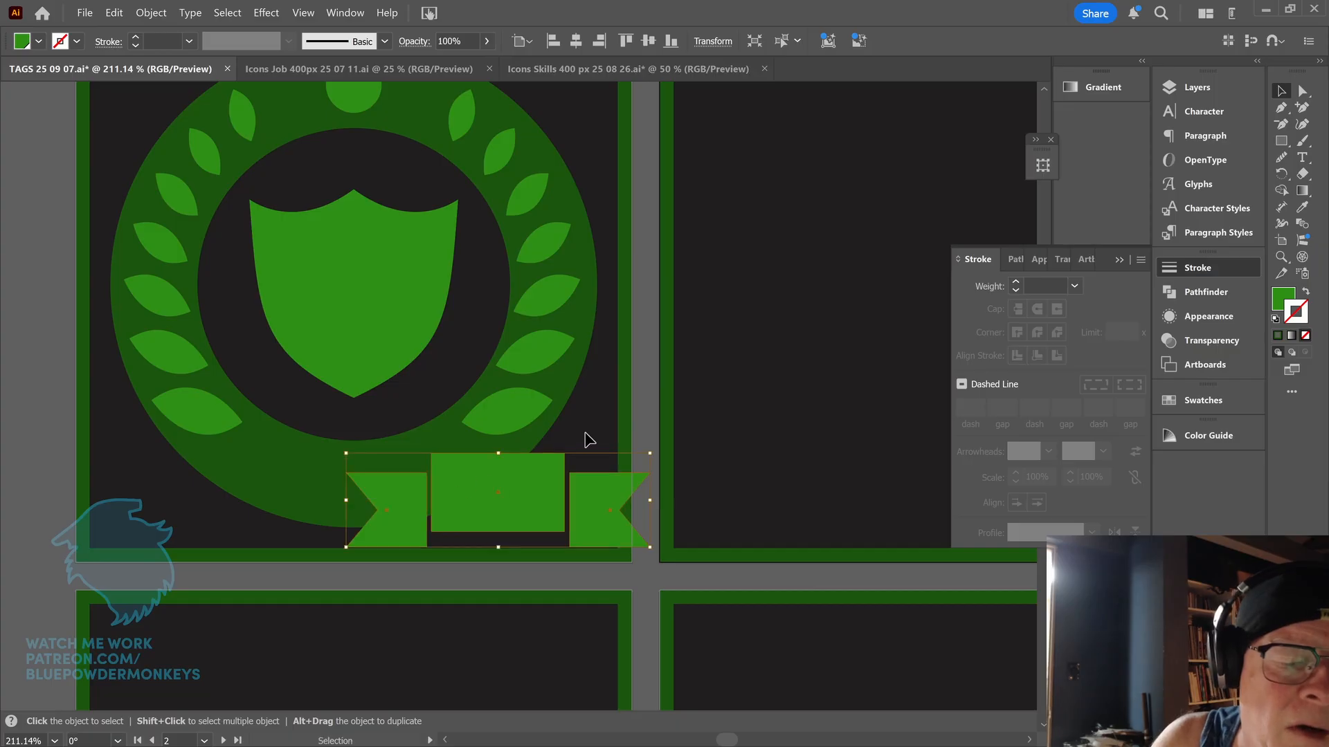
- Centre the banner horizontally on the first artboard and scale it down to sit over the ring's lower edge
{"action": "left_click", "coordinate": [575, 40]}
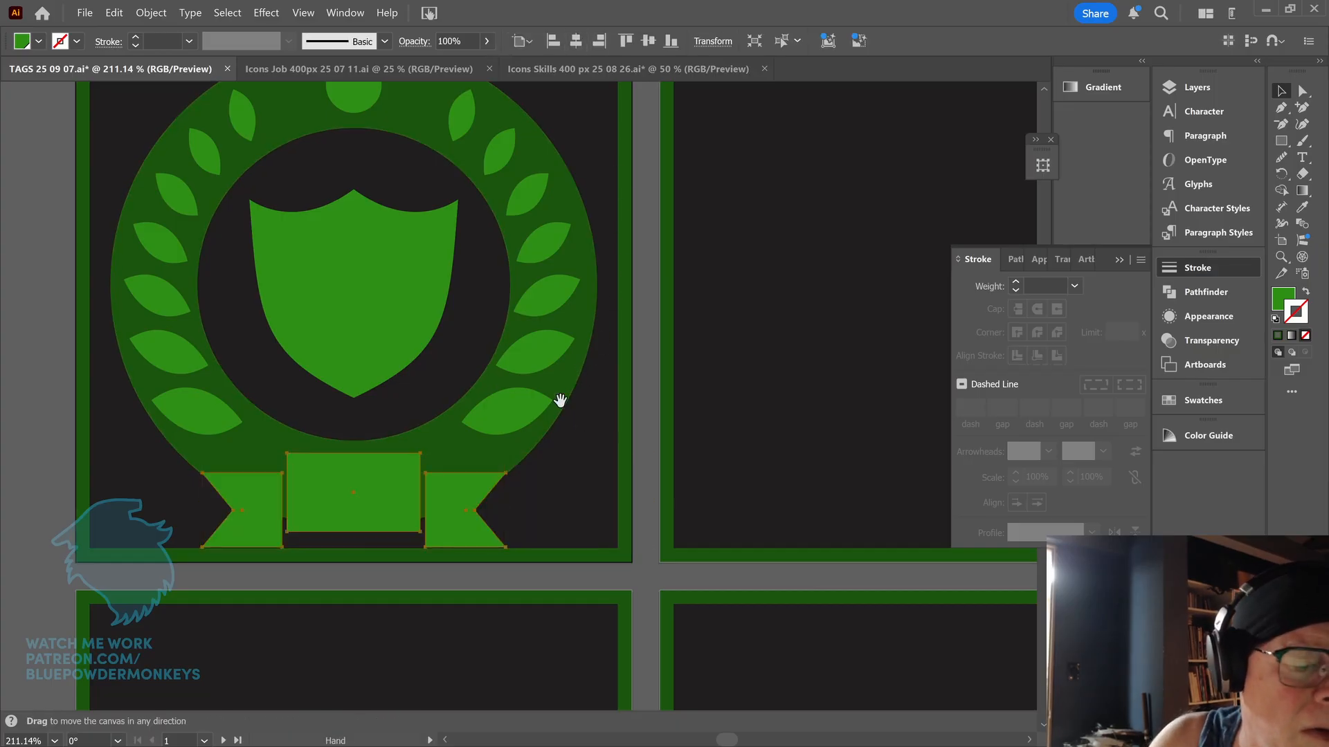
{"action": "left_click_drag", "start_coordinate": [558, 397], "coordinate": [676, 300]}
{"action": "left_click_drag", "start_coordinate": [575, 402], "coordinate": [575, 379]}
{"action": "left_click_drag", "start_coordinate": [626, 324], "coordinate": [614, 332]}
{"action": "left_click_drag", "start_coordinate": [488, 372], "coordinate": [492, 363]}
{"action": "left_click", "coordinate": [711, 325]}
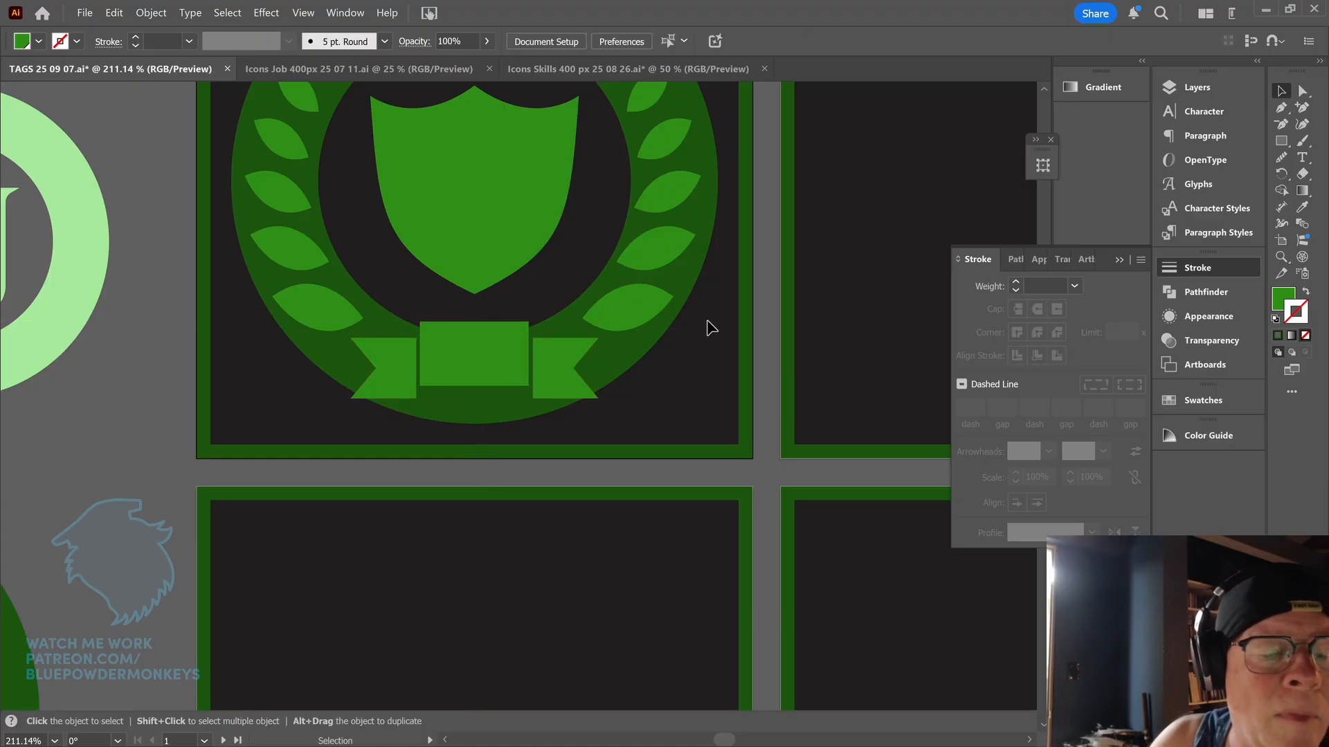
- Try to move the top circle out of the ring to the area above the second artboard
{"action": "key", "text": "ctrl+minus"}
{"action": "key", "text": "ctrl+minus"}
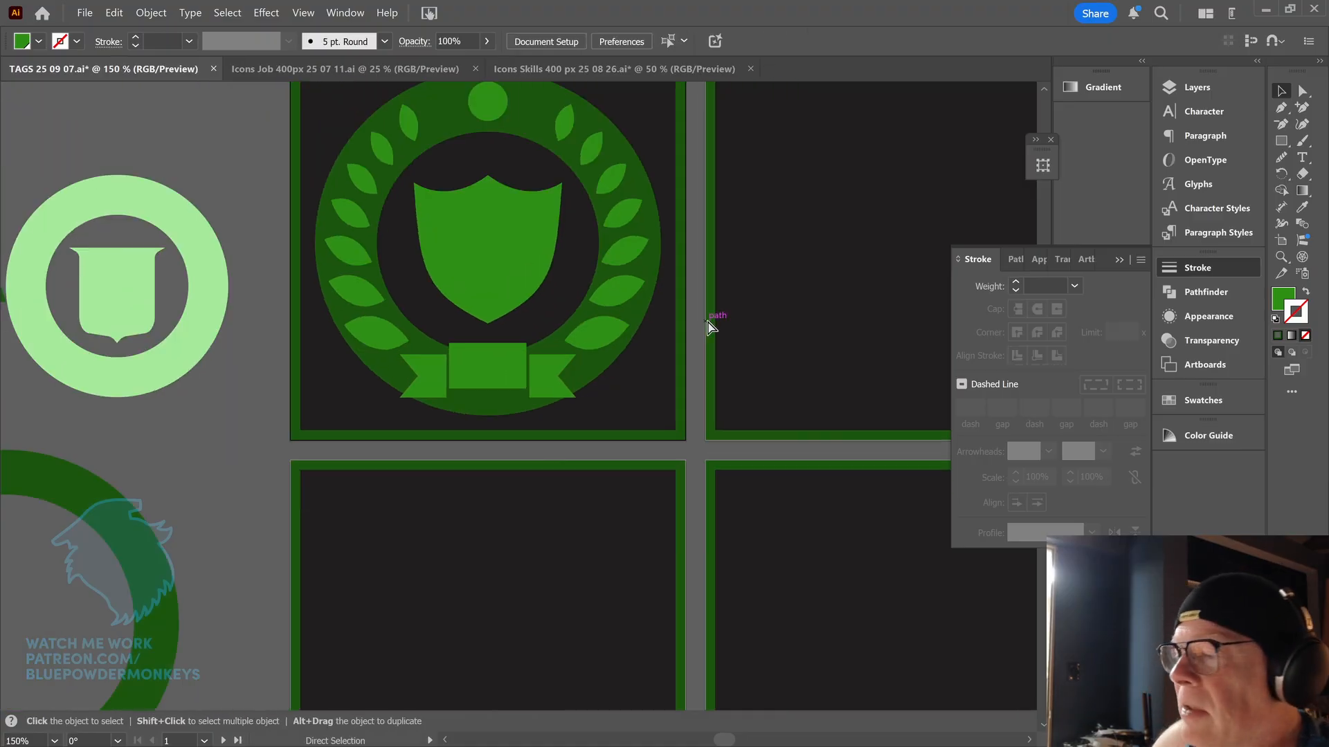
{"action": "key", "text": "ctrl+minus"}
{"action": "key", "text": "ctrl+minus"}
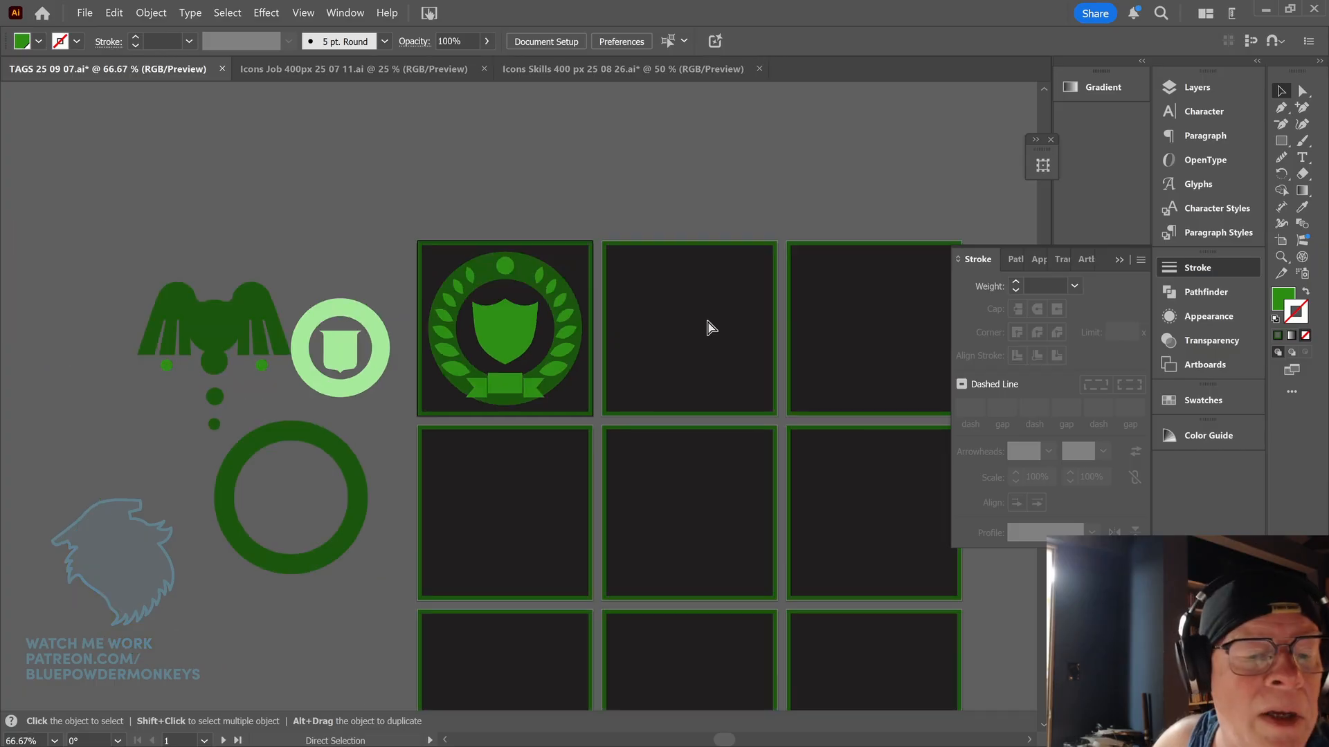
{"action": "key", "text": "ctrl+plus"}
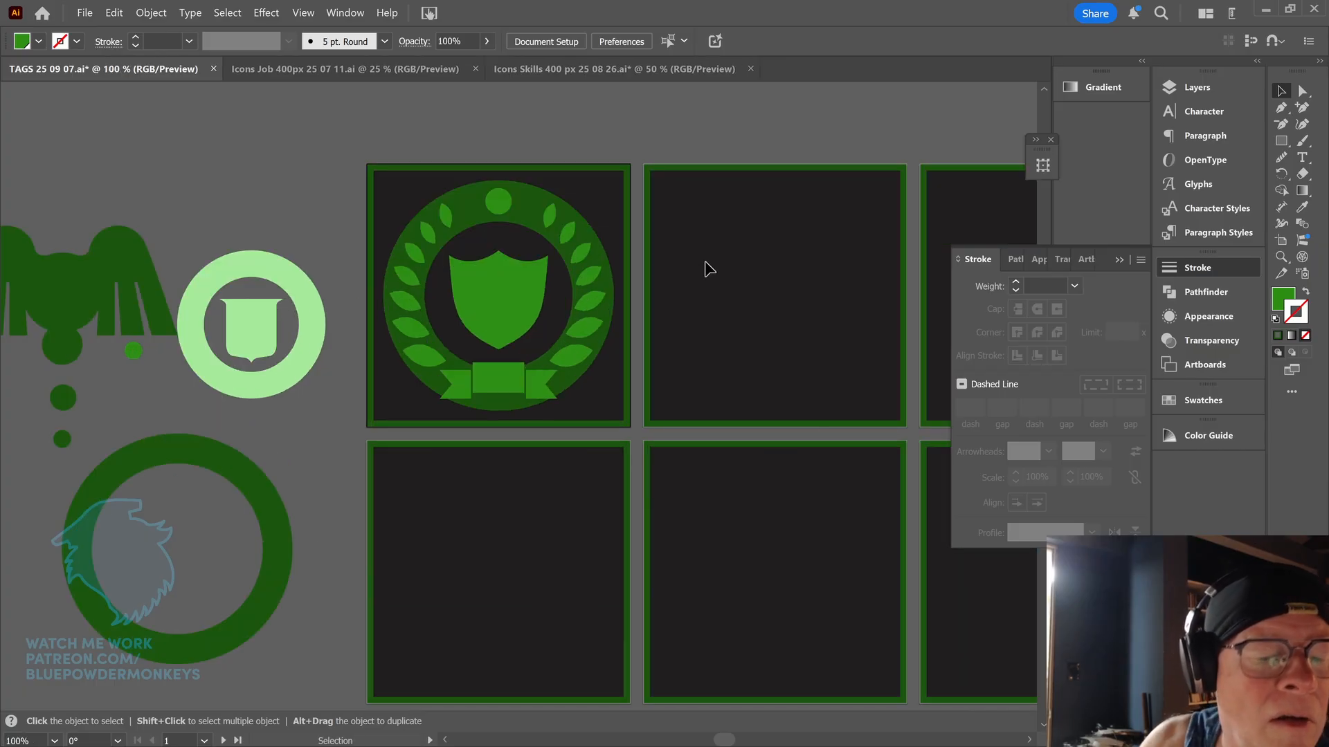
{"action": "left_click_drag", "start_coordinate": [485, 204], "coordinate": [786, 113]}
{"action": "key", "text": "ctrl+z"}
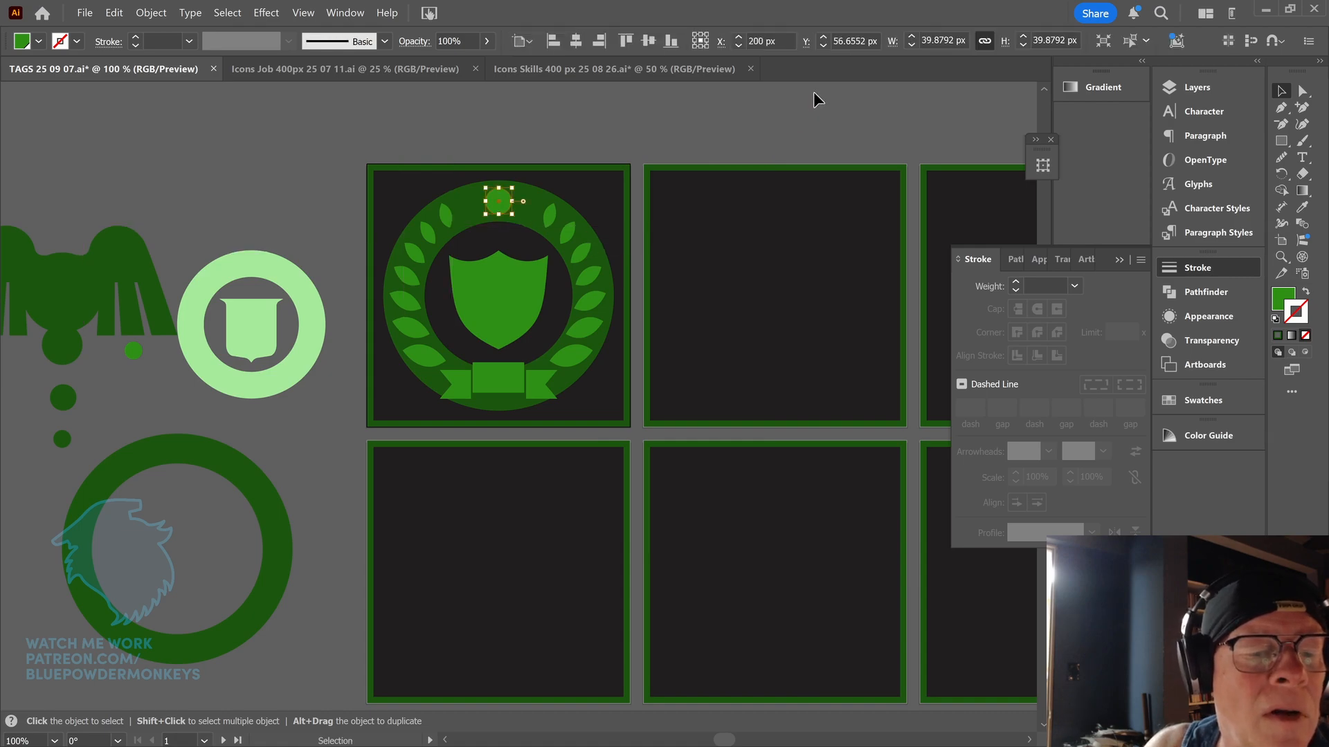
{"action": "left_click", "coordinate": [706, 200]}
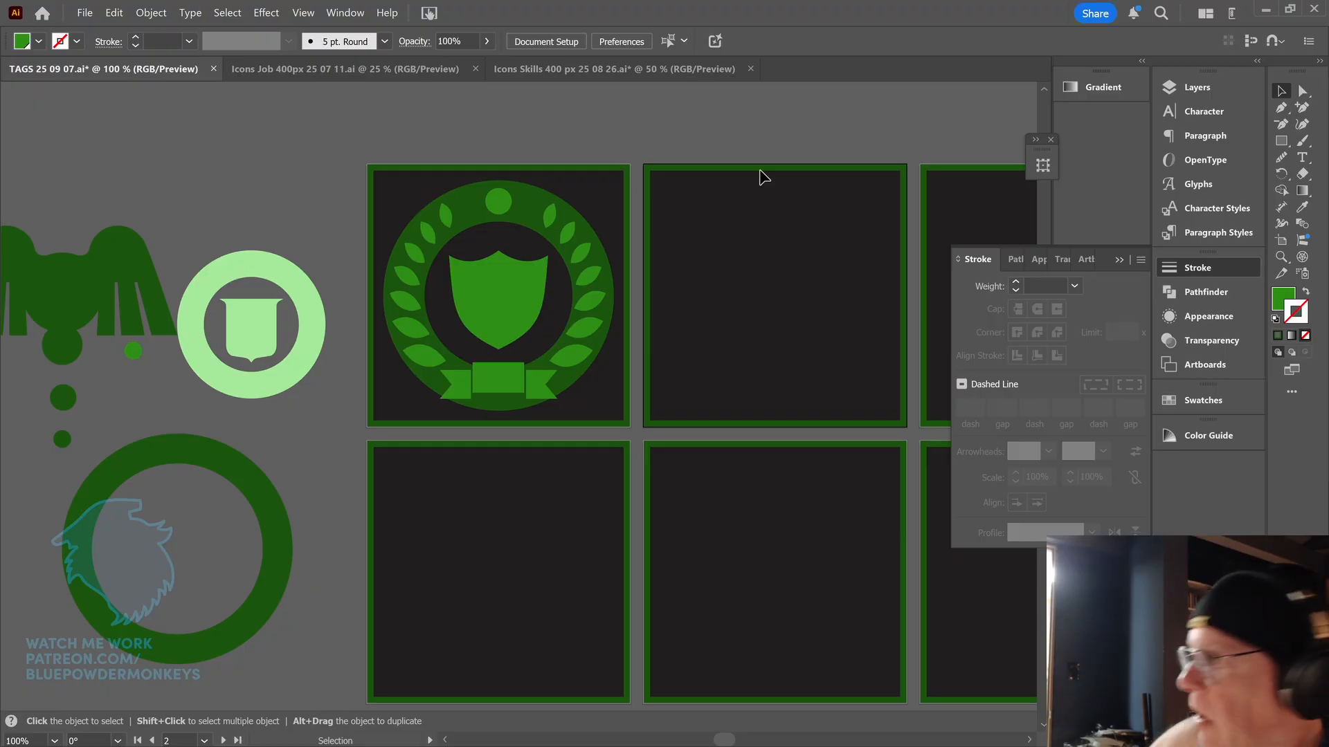
- Switch to the Icons Skills 400 px 25 08 26.ai document and show the lowest of its three Science layers
{"action": "key", "text": "a"}
{"action": "key", "text": "ctrl+minus"}
{"action": "key", "text": "ctrl+minus"}
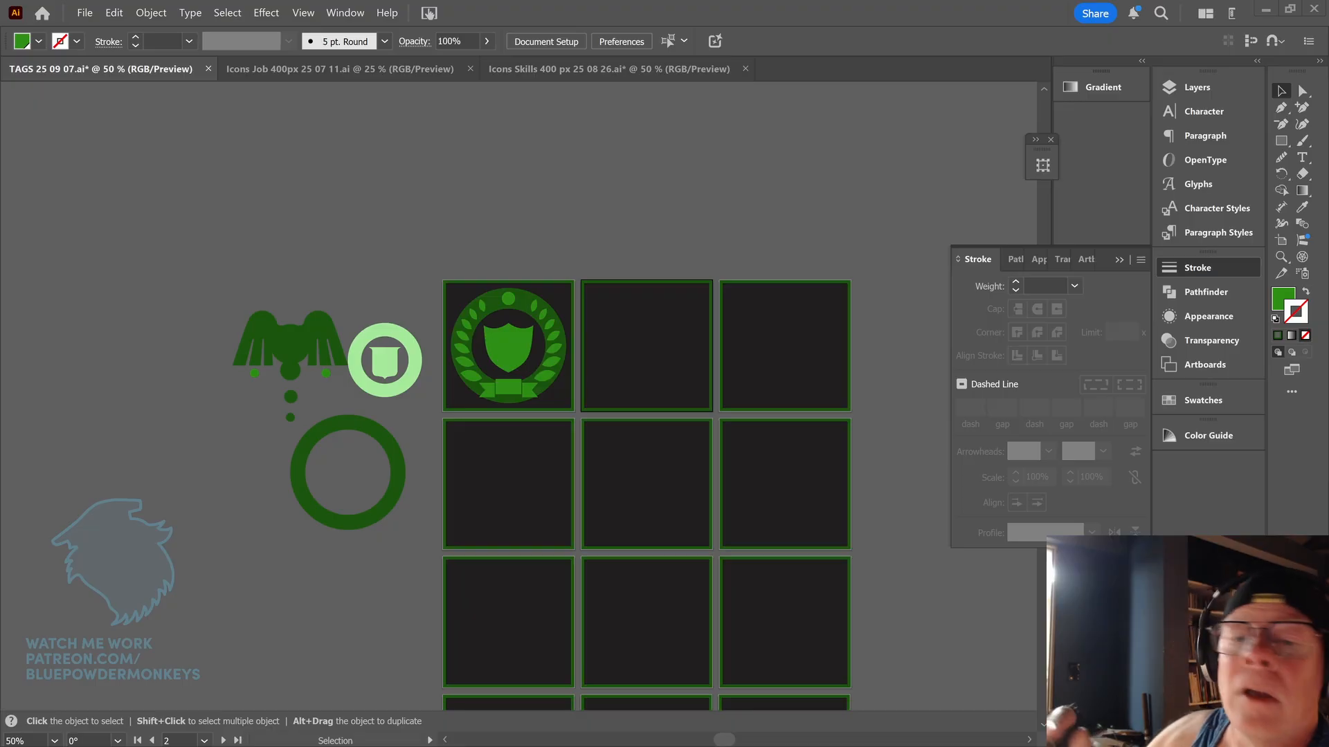
{"action": "left_click_drag", "start_coordinate": [862, 359], "coordinate": [784, 259]}
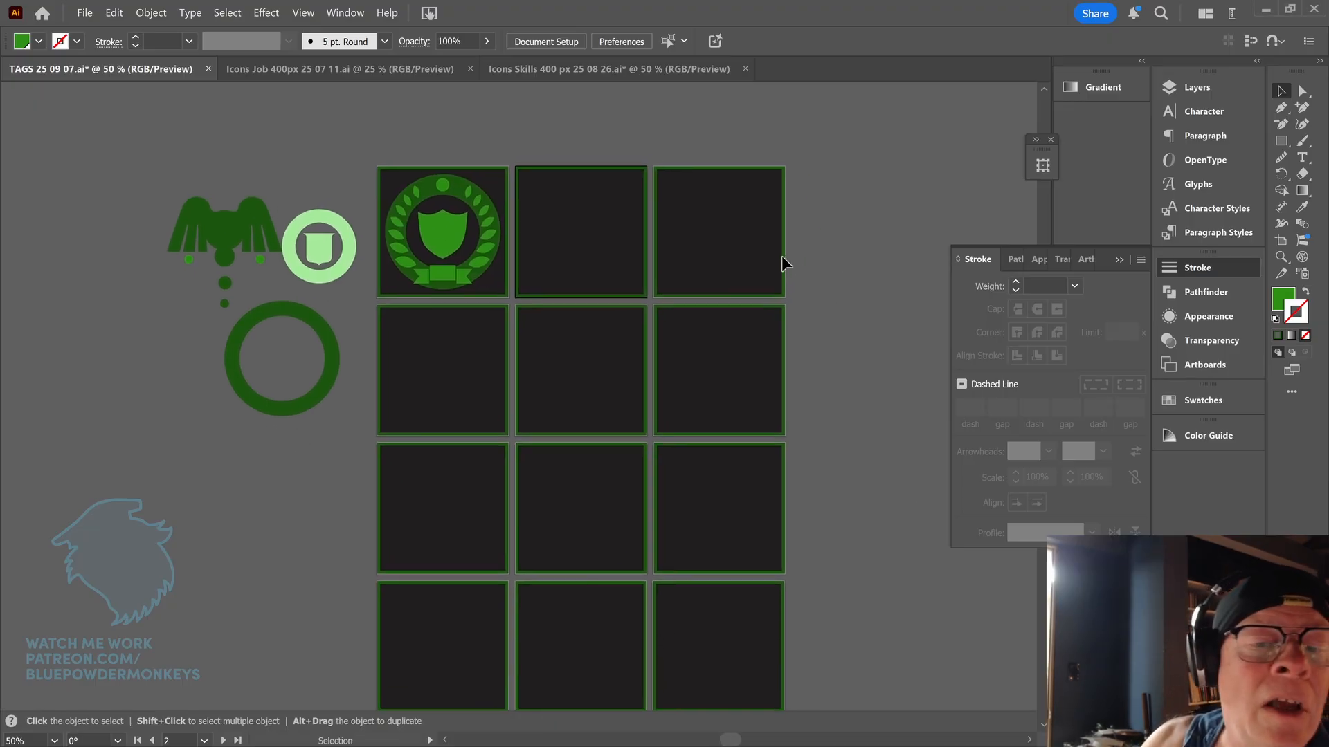
{"action": "left_click", "coordinate": [659, 72]}
{"action": "left_click", "coordinate": [1130, 251]}
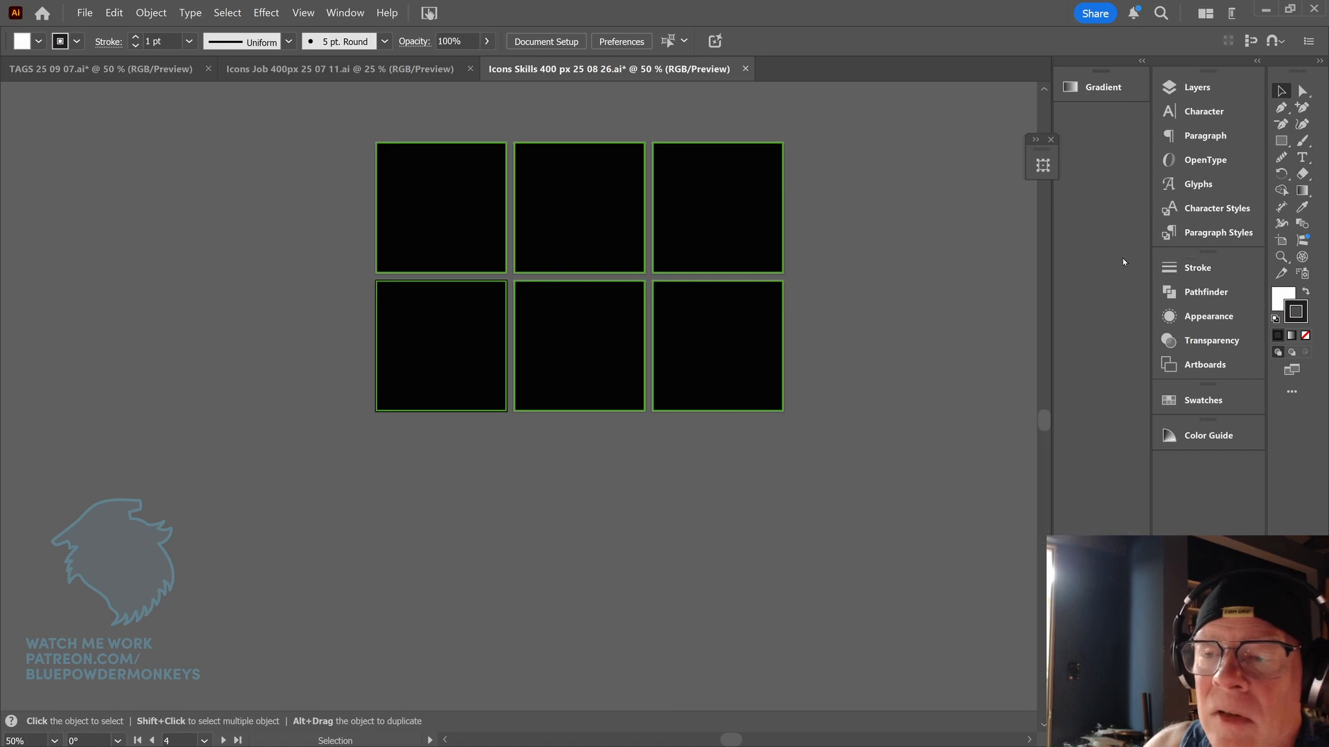
{"action": "left_click", "coordinate": [1199, 88]}
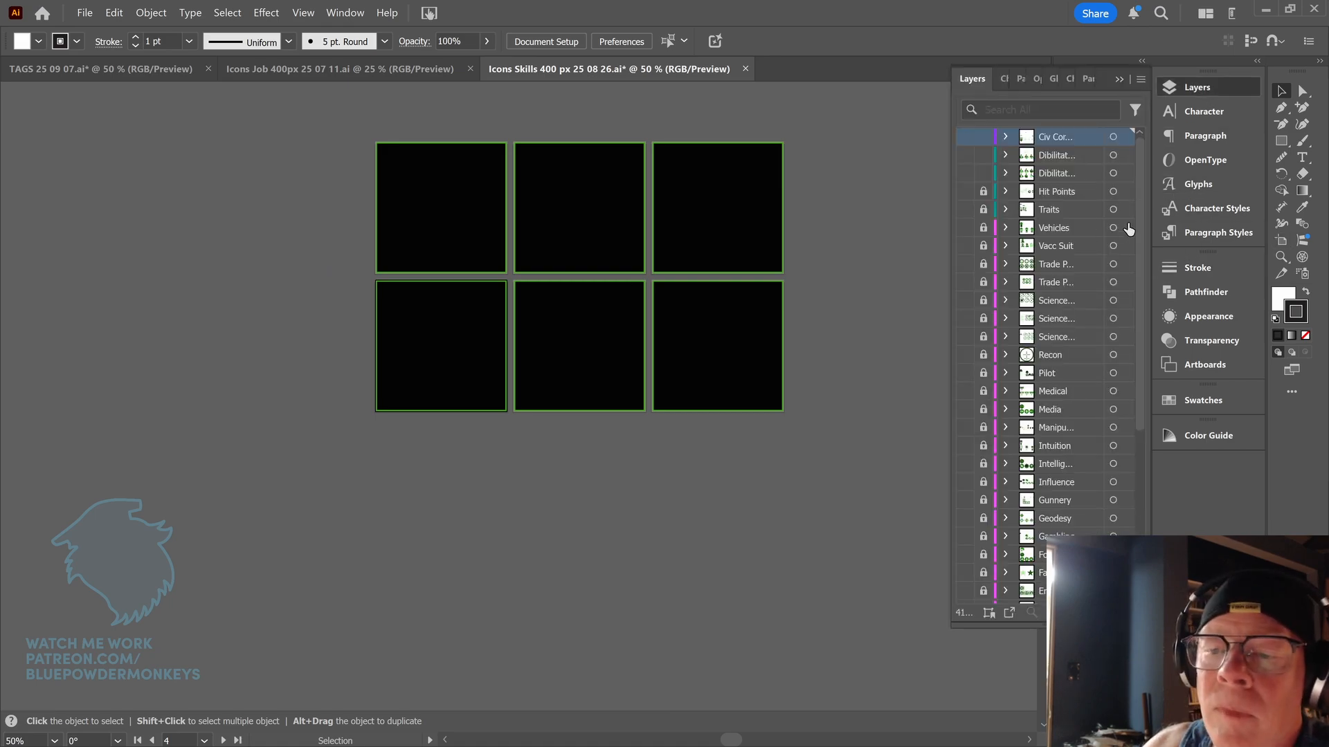
{"action": "scroll", "coordinate": [963, 280], "scroll_direction": "down", "scroll_amount": 3}
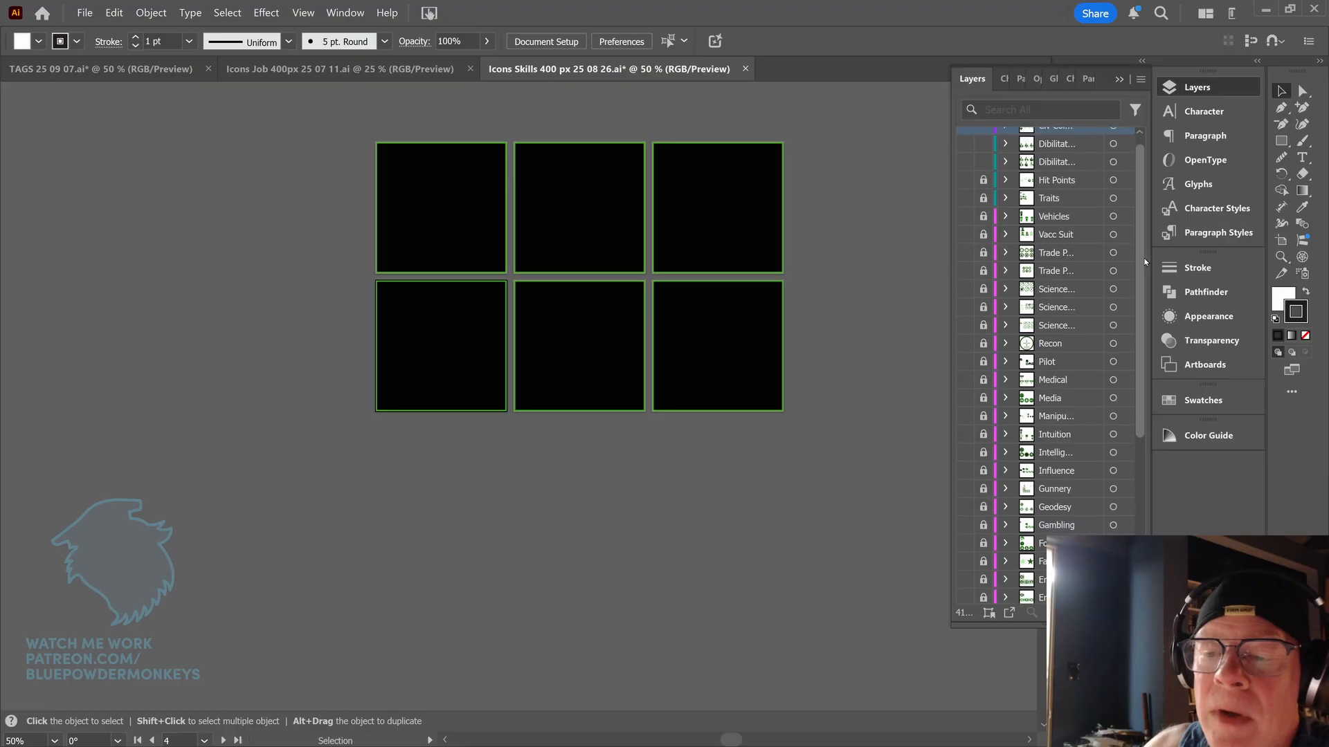
{"action": "left_click", "coordinate": [964, 275]}
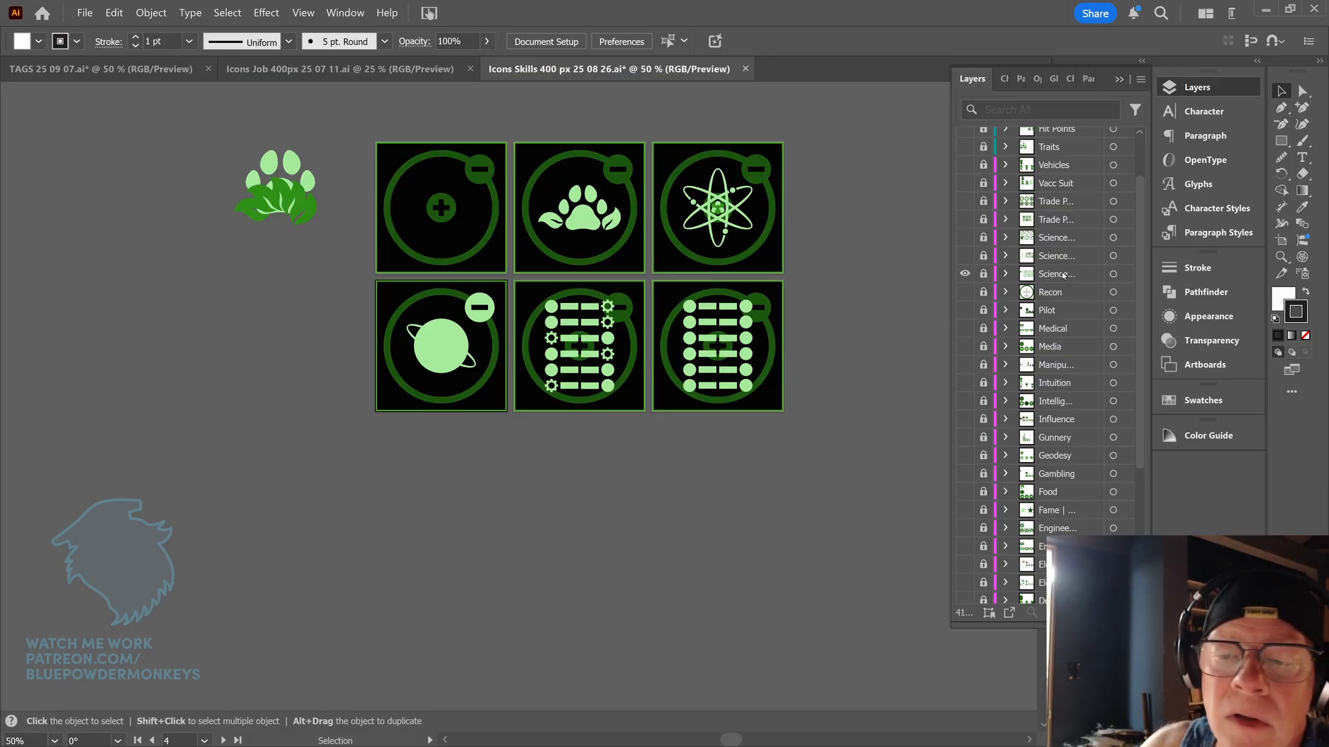
- Unlock the shown Science layer and copy the complete six-row bar icon from the sixth artboard
{"action": "left_click", "coordinate": [983, 275]}
{"action": "left_click", "coordinate": [692, 292]}
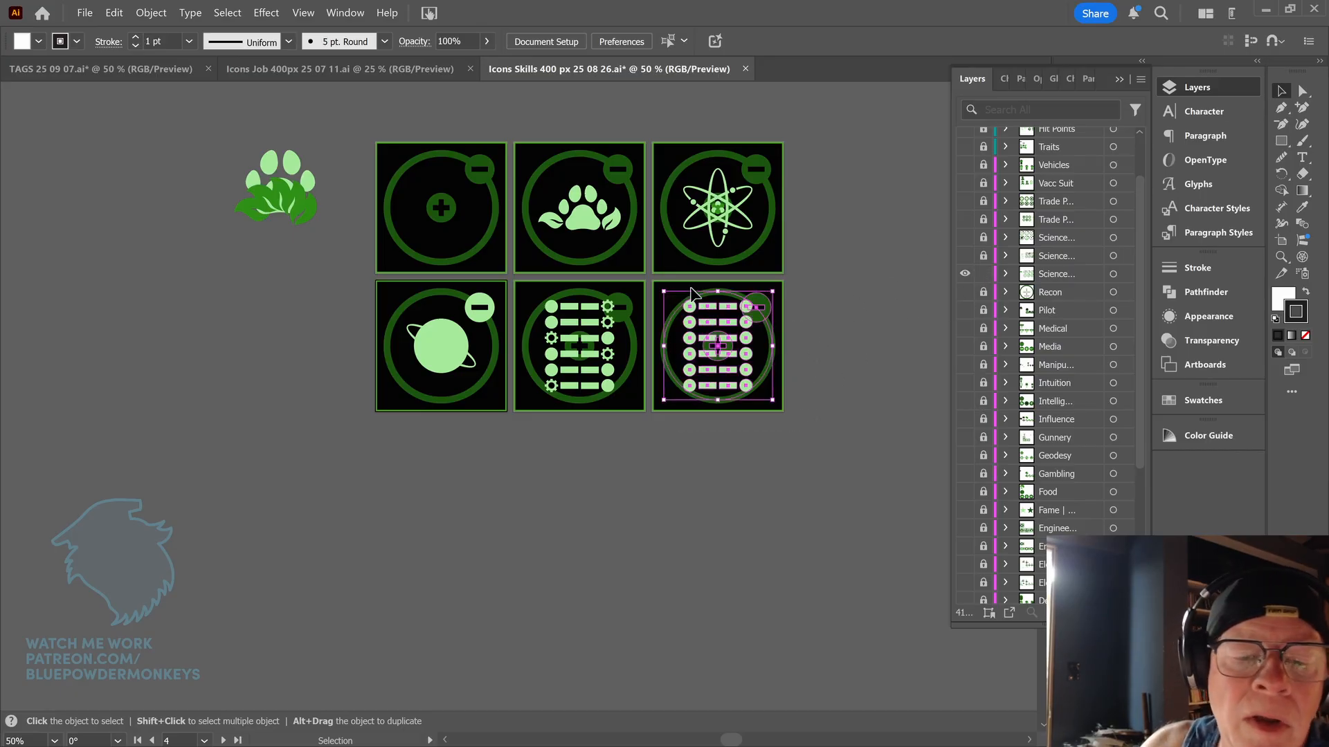
{"action": "key", "text": "a"}
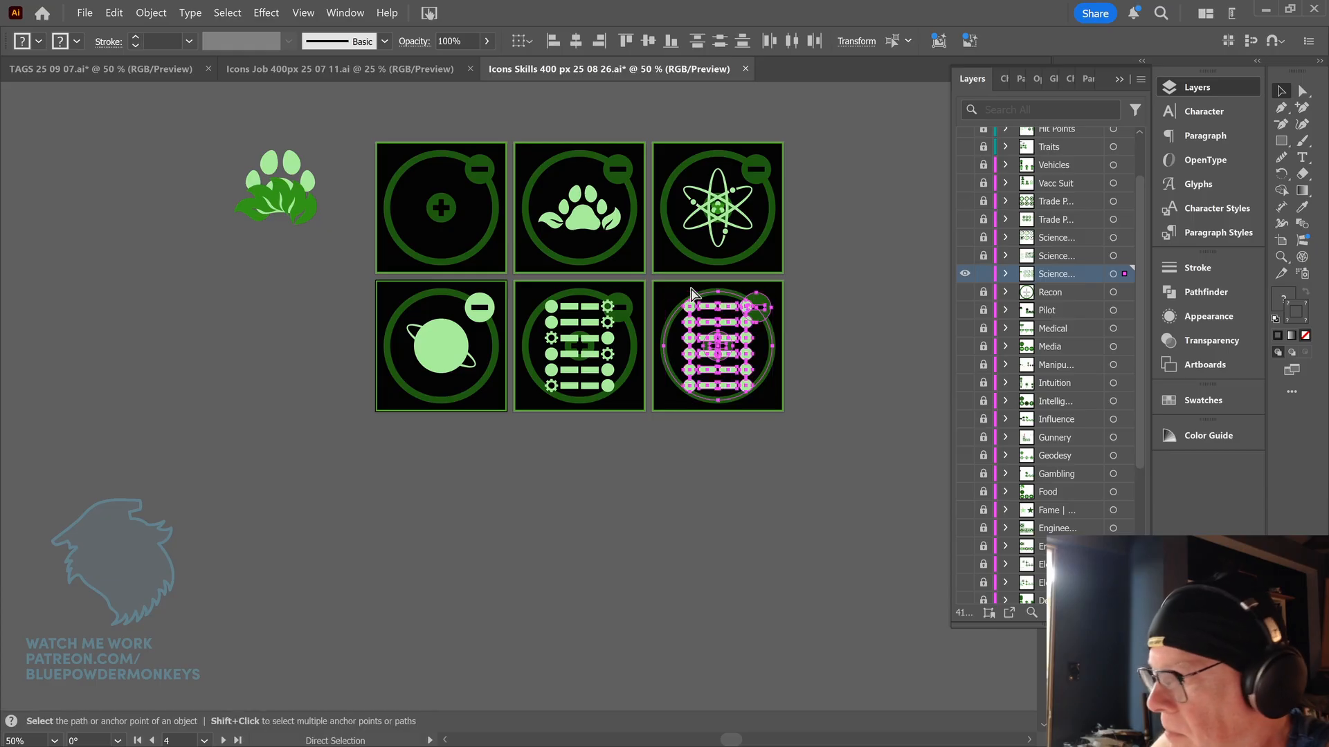
{"action": "key", "text": "v"}
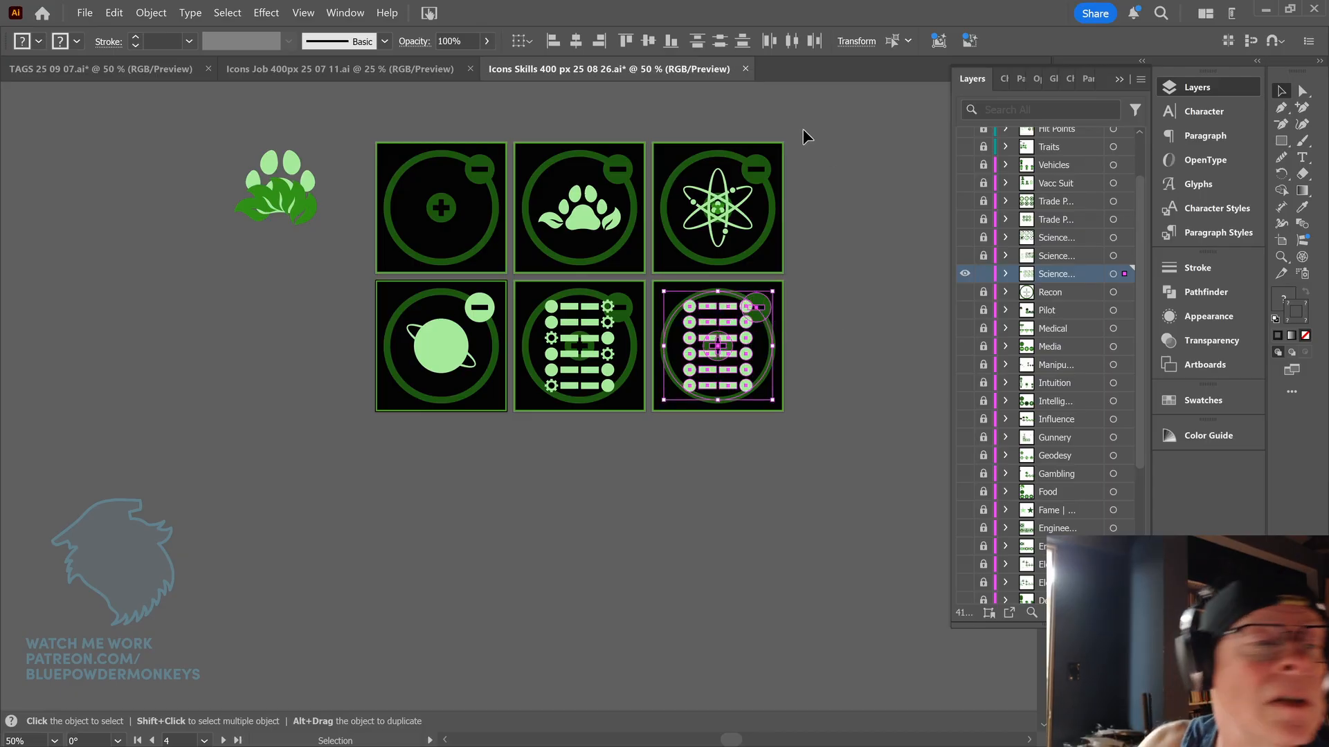
- Paste the copied icon into the TAGS 25 09 07.ai document and place it beside the third artboard, outside the grid
{"action": "left_click", "coordinate": [104, 69]}
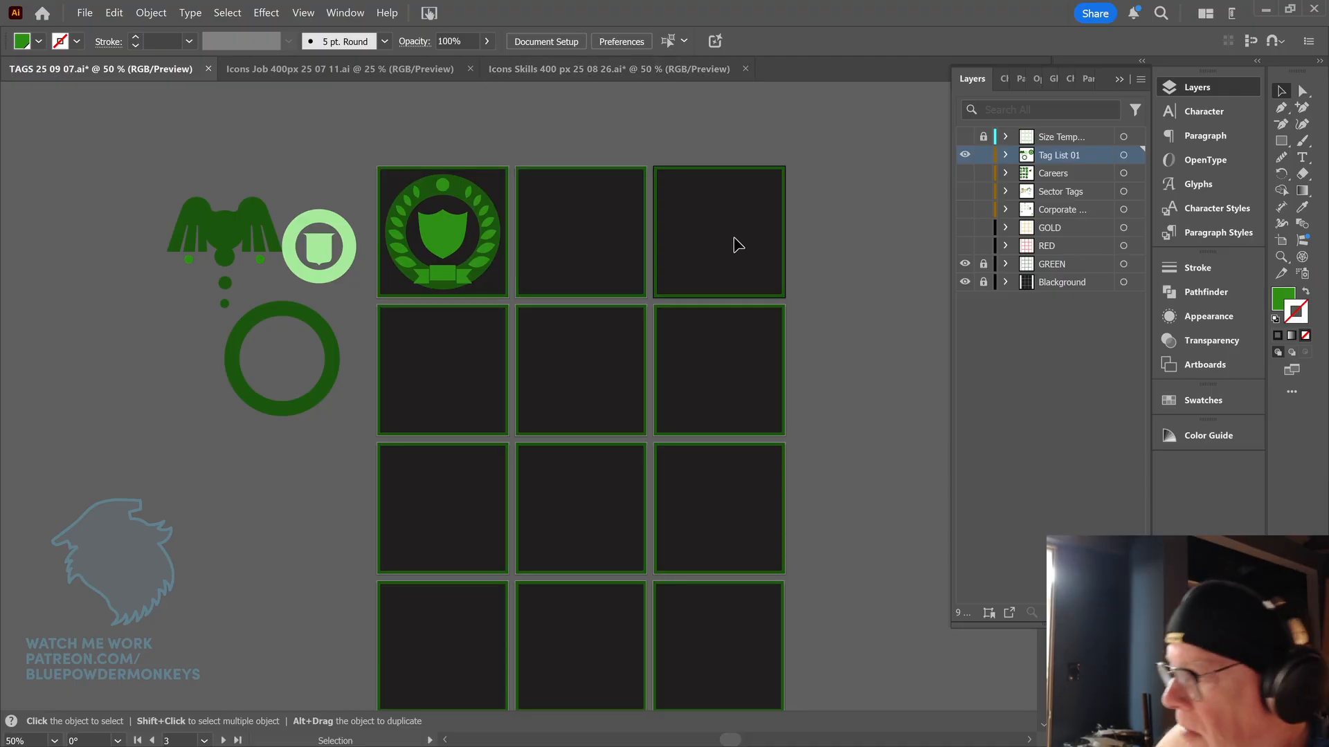
{"action": "key", "text": "a"}
{"action": "key", "text": "ctrl+a"}
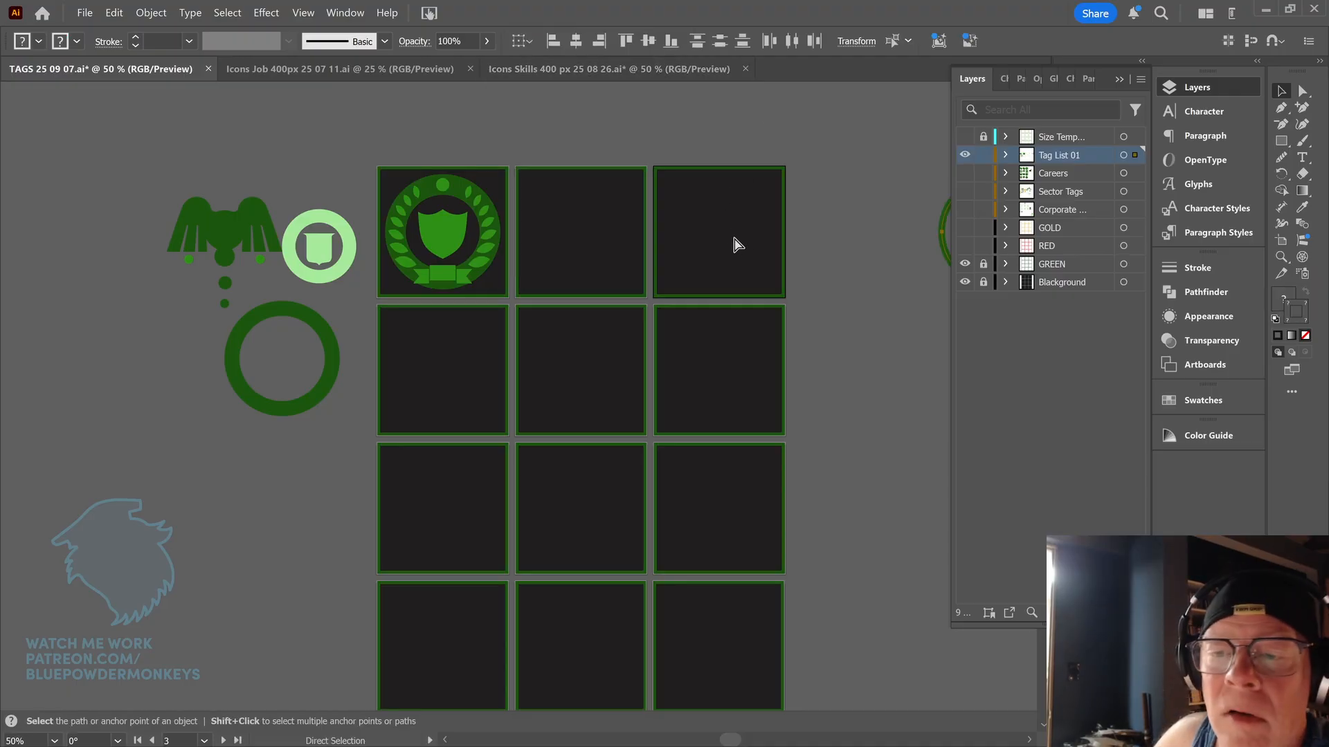
{"action": "key", "text": "v"}
{"action": "key", "text": "space"}
{"action": "left_click_drag", "start_coordinate": [838, 320], "coordinate": [684, 308]}
{"action": "left_click", "coordinate": [691, 351]}
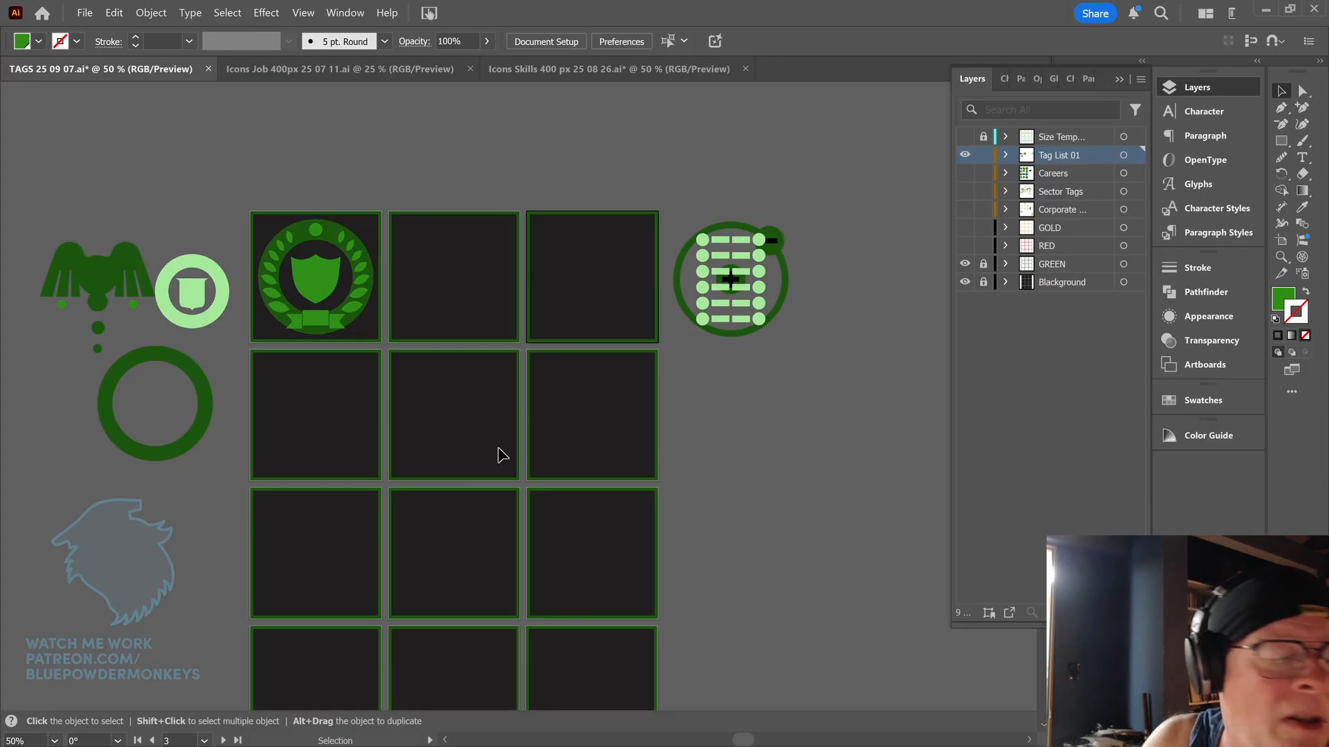
- Place a copy of the plain dark green ring on the third artboard and centre it horizontally and vertically
{"action": "left_click", "coordinate": [202, 416]}
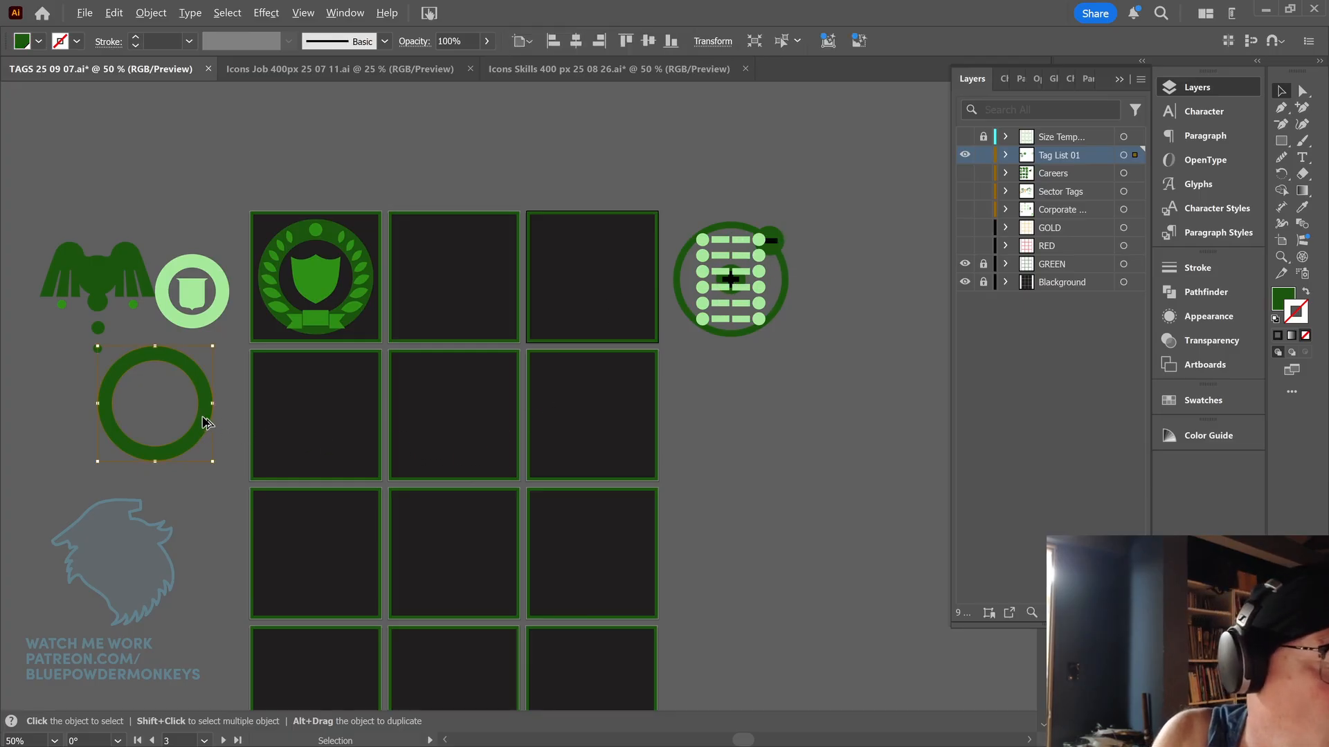
{"action": "left_click_drag", "start_coordinate": [202, 417], "coordinate": [643, 296]}
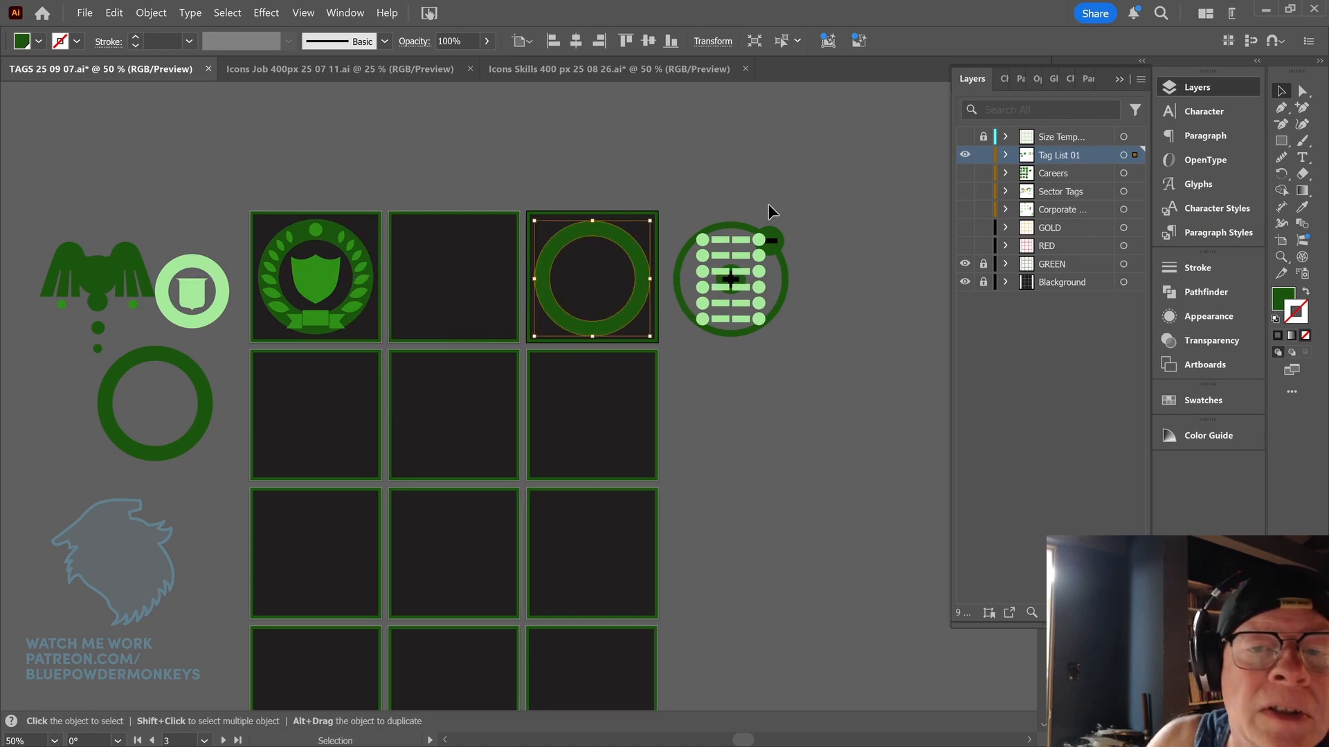
{"action": "left_click", "coordinate": [723, 42]}
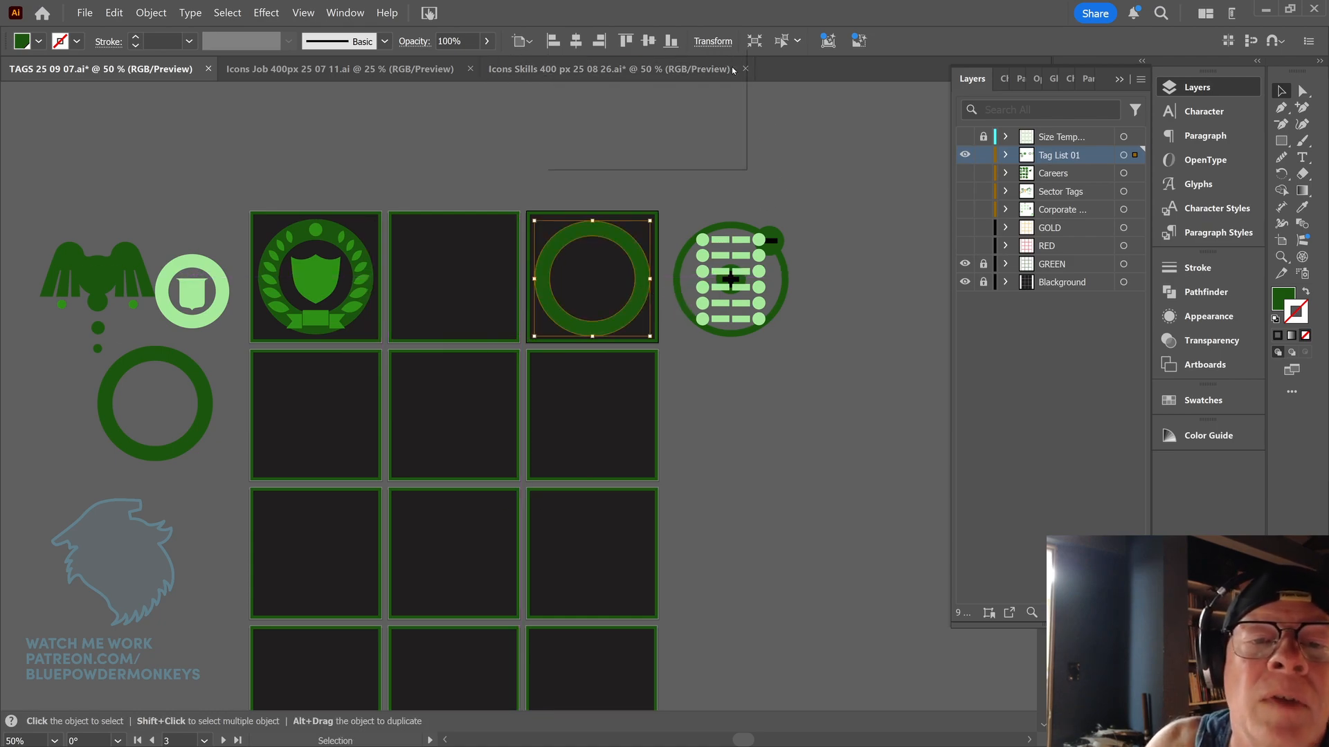
{"action": "left_click", "coordinate": [787, 98]}
{"action": "left_click", "coordinate": [576, 42]}
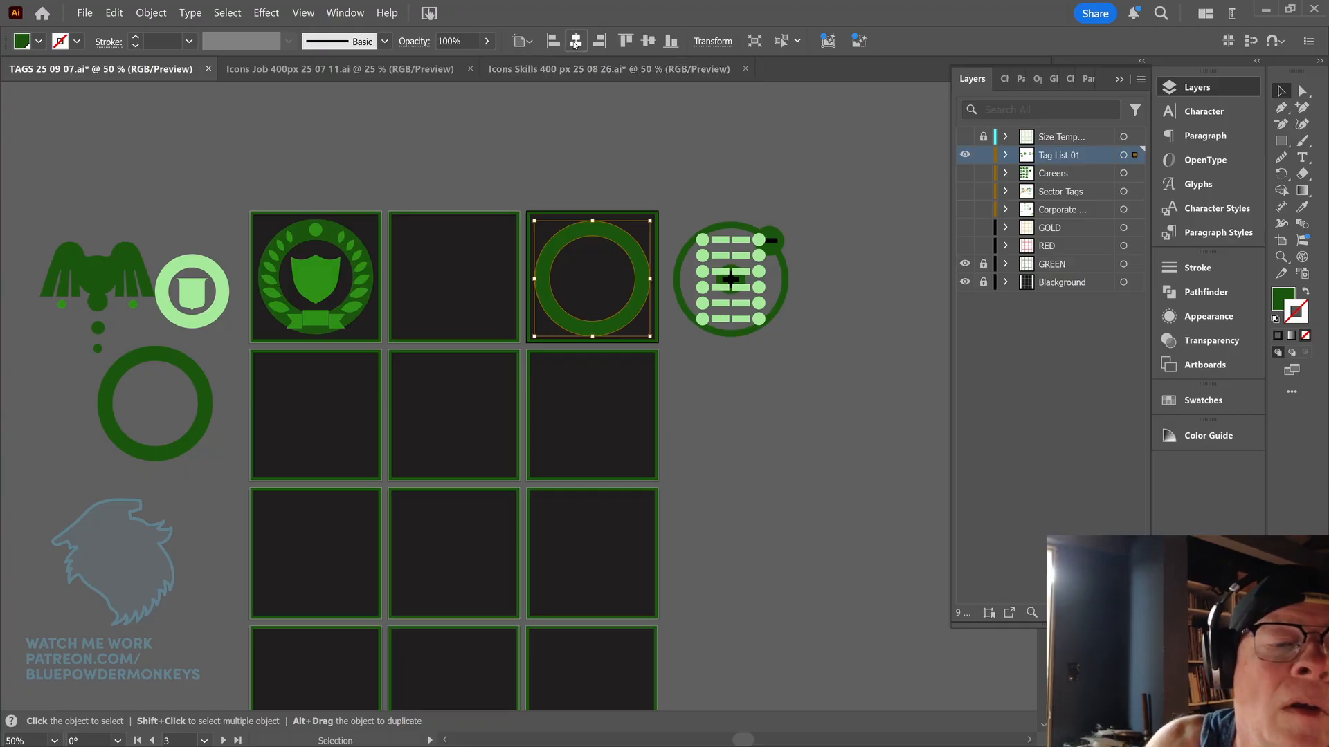
{"action": "left_click", "coordinate": [656, 40]}
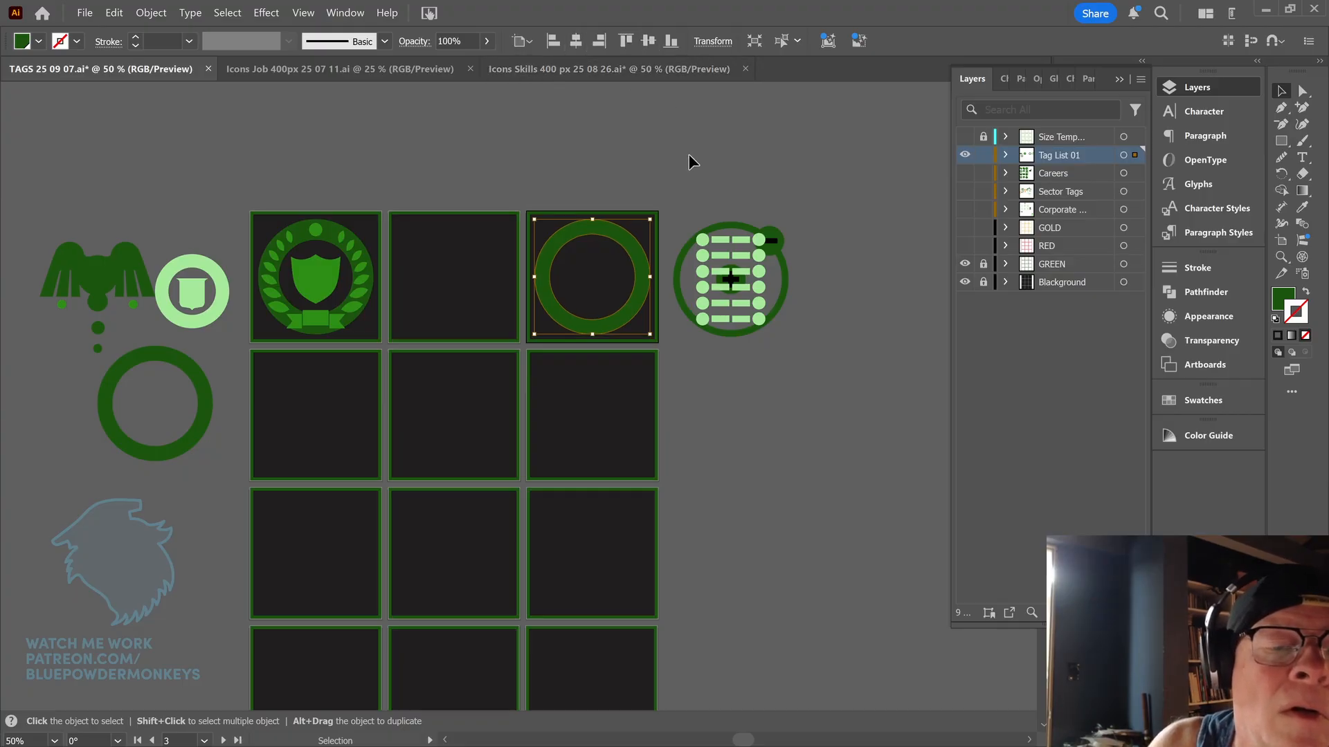
- Move the light green six-row bar artwork from beside the grid onto the dark green ring on the third artboard
{"action": "left_click", "coordinate": [832, 173]}
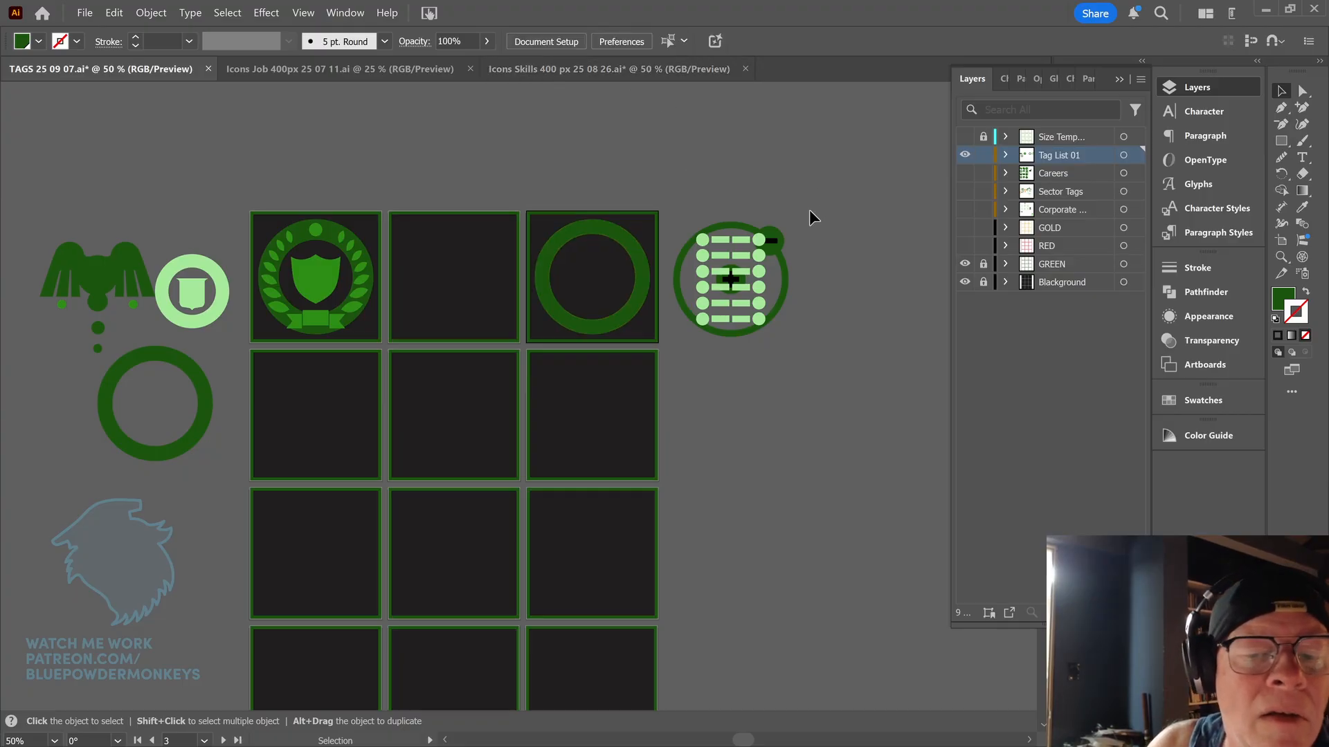
{"action": "left_click", "coordinate": [757, 239]}
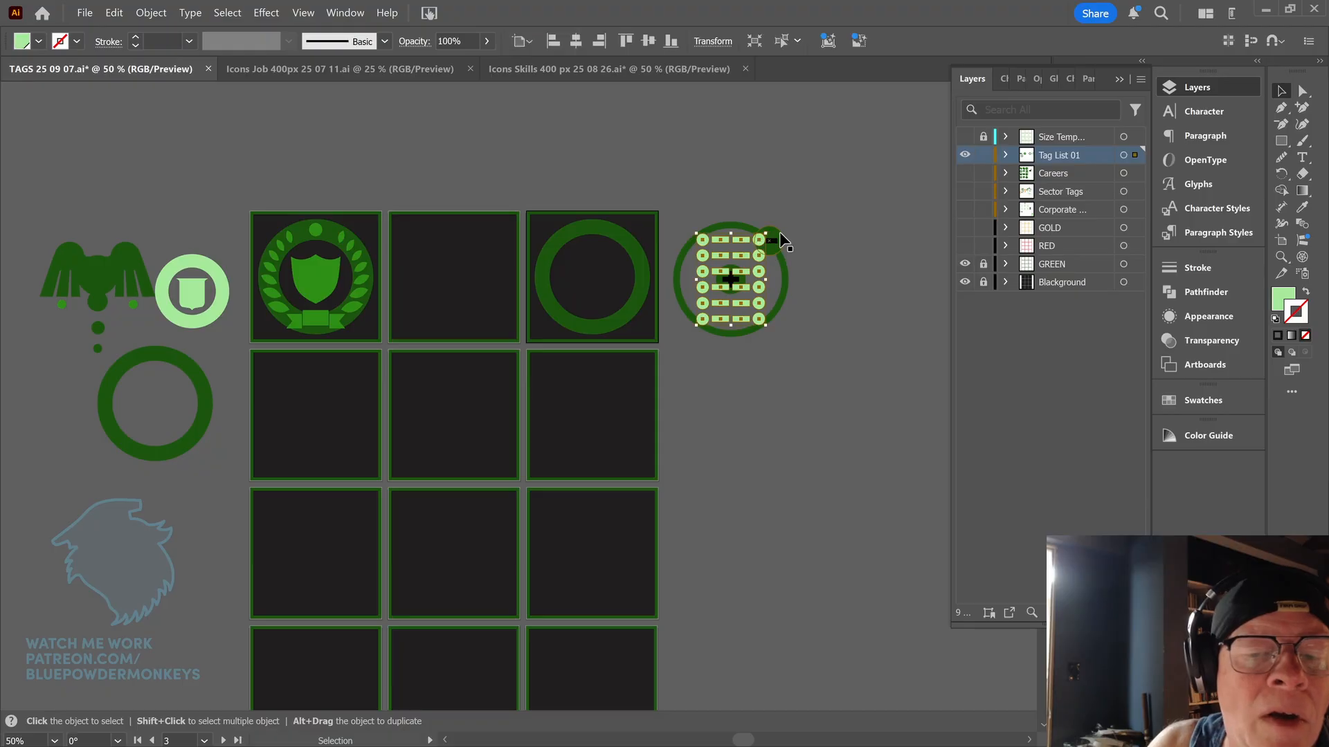
{"action": "left_click_drag", "start_coordinate": [758, 240], "coordinate": [619, 243]}
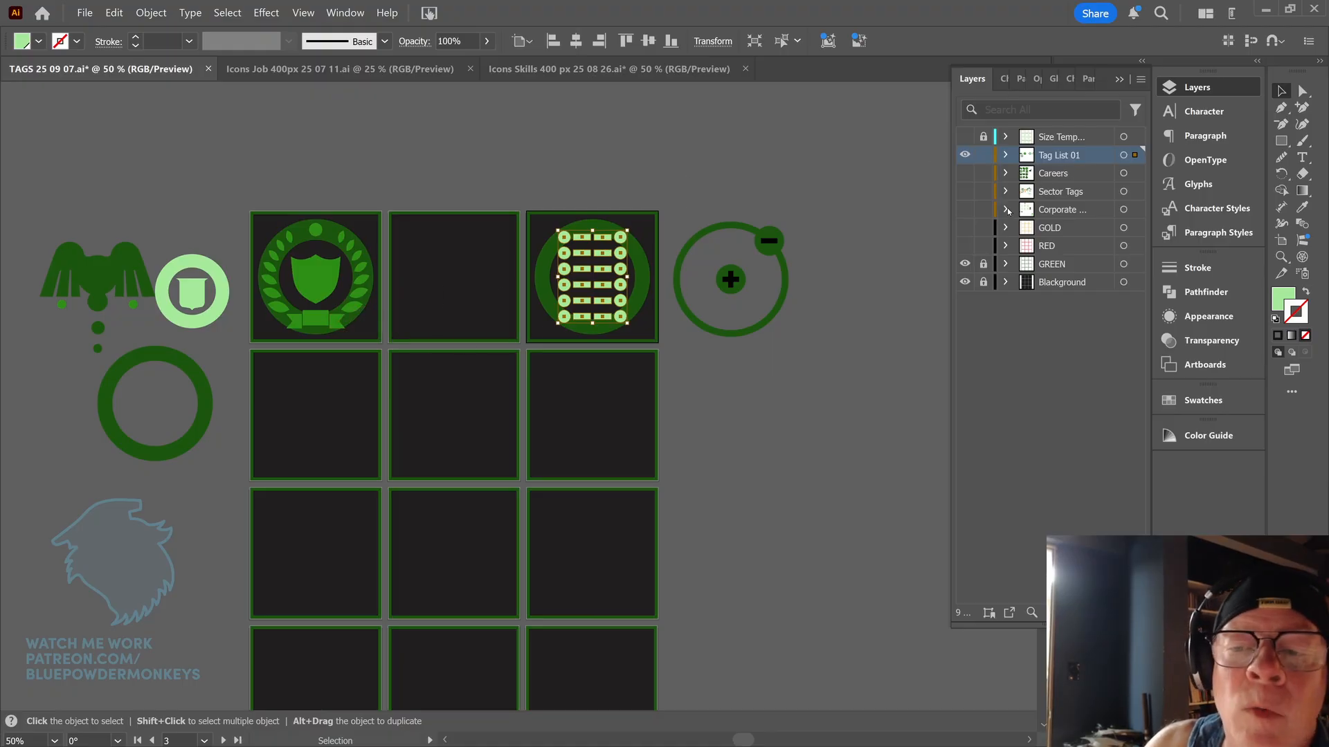
- Hide the Tag List 01 layer and examine the icon colours on the Careers, Sector Tags and Corporate layers one at a time
{"action": "left_click", "coordinate": [964, 156]}
{"action": "left_click", "coordinate": [965, 174]}
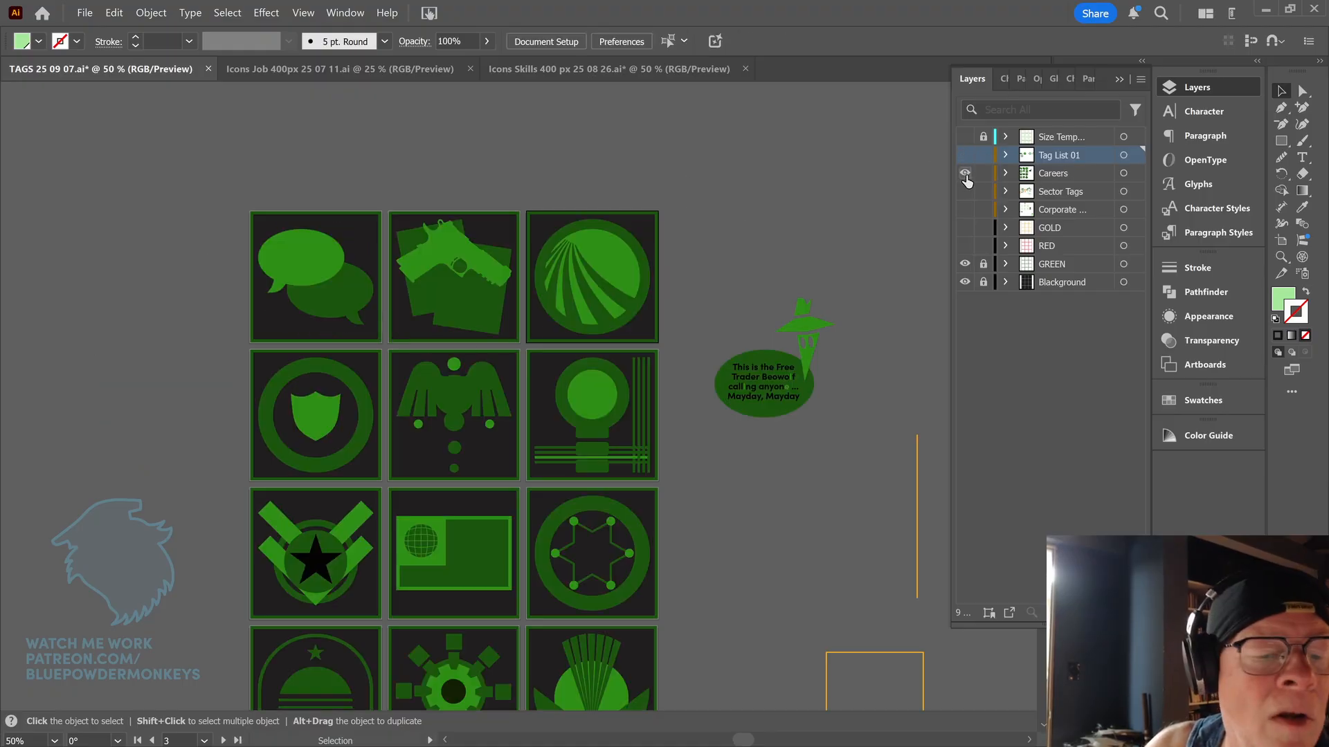
{"action": "left_click", "coordinate": [965, 174]}
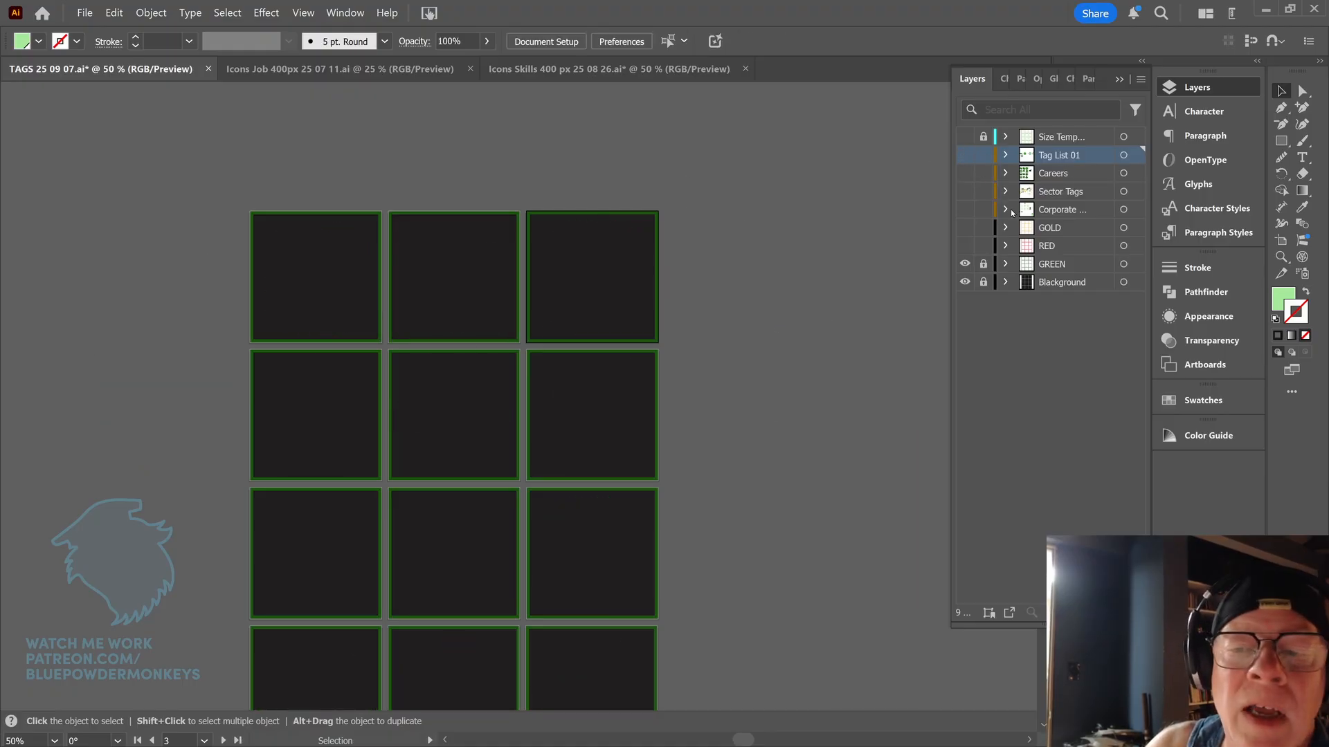
{"action": "left_click", "coordinate": [965, 192]}
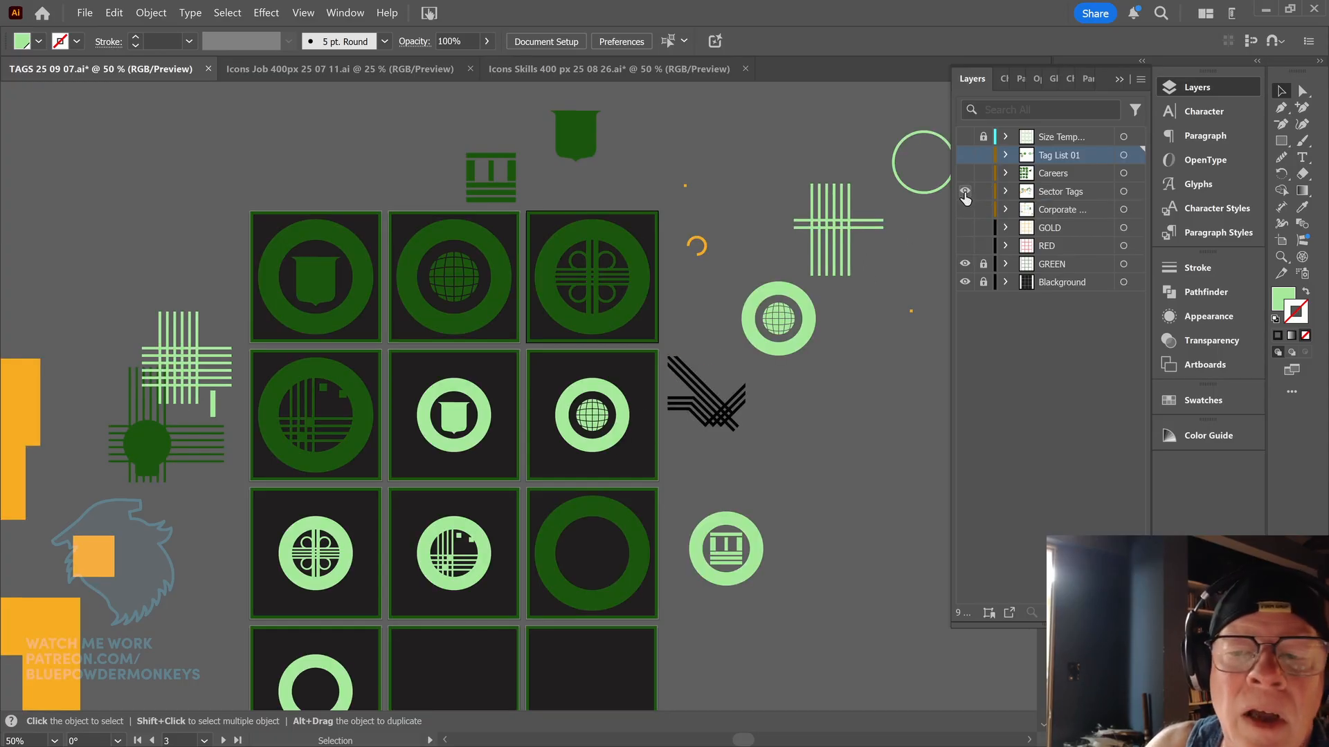
{"action": "left_click", "coordinate": [965, 194]}
{"action": "left_click", "coordinate": [965, 193]}
{"action": "left_click", "coordinate": [965, 194]}
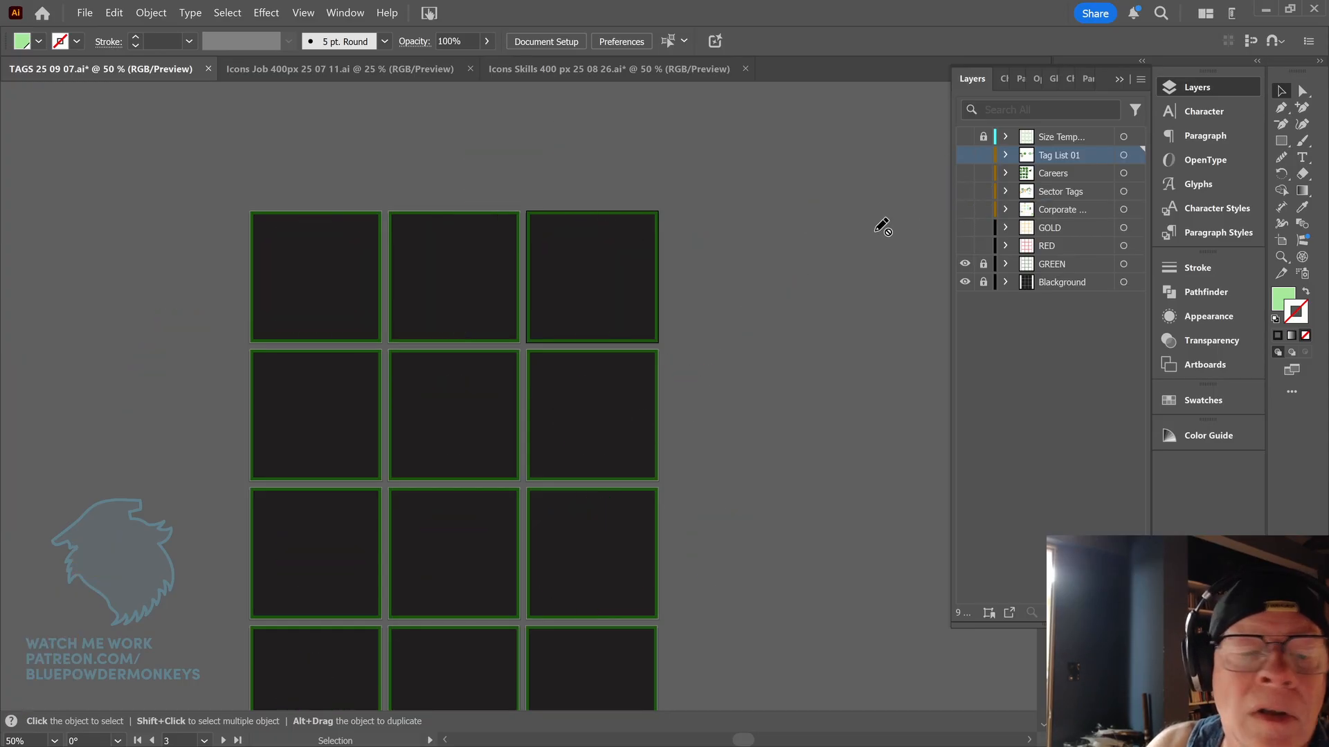
{"action": "left_click", "coordinate": [965, 193]}
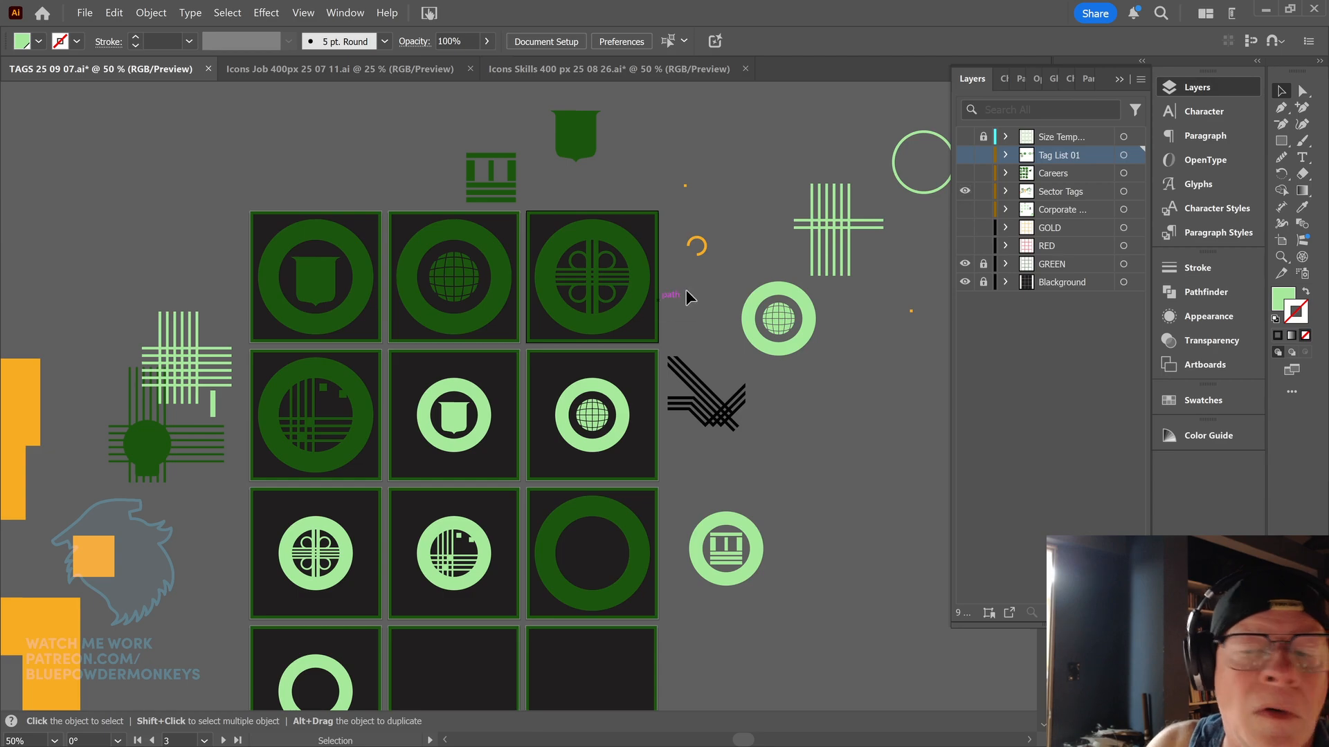
{"action": "left_click", "coordinate": [964, 194]}
{"action": "left_click", "coordinate": [965, 210]}
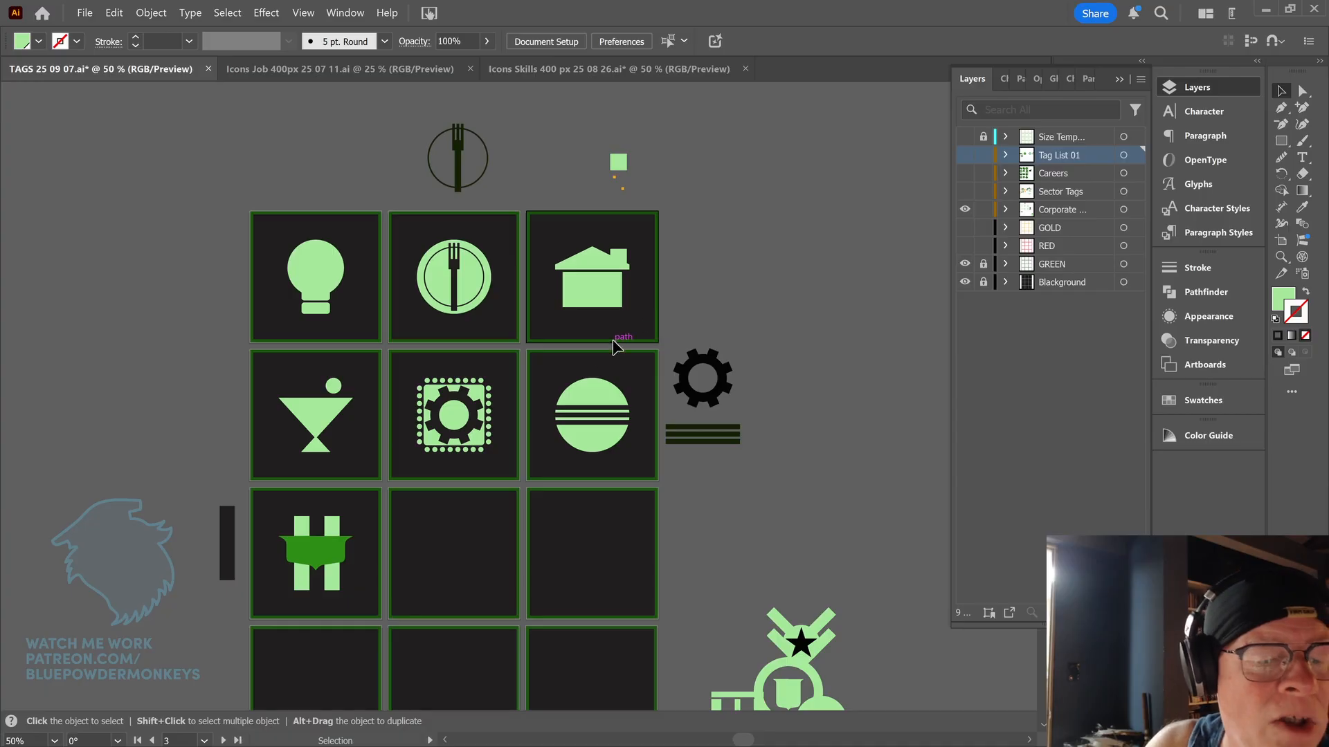
{"action": "left_click", "coordinate": [965, 211]}
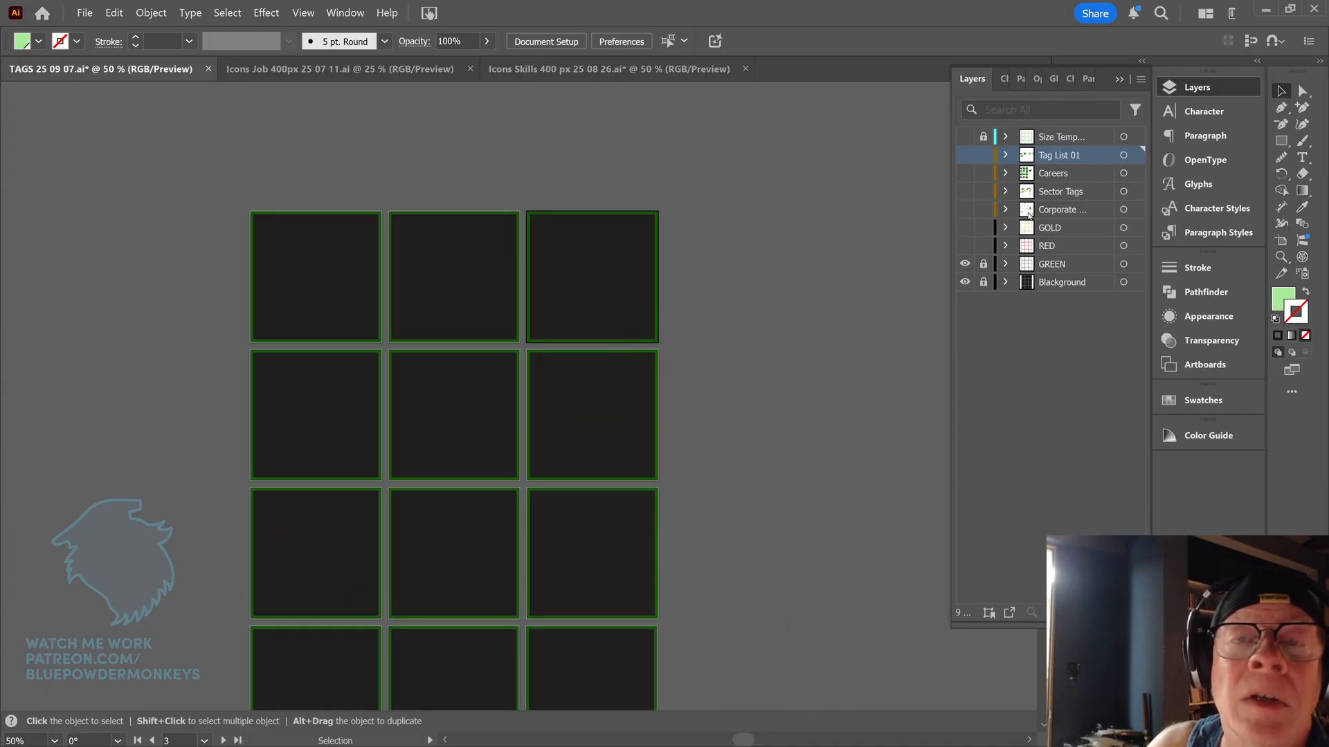
- Show the Tag List 01 layer and fill the six-row bars on the third artboard with the R=2 G=154 B=1 swatch
{"action": "left_click", "coordinate": [964, 155]}
{"action": "left_click", "coordinate": [621, 319]}
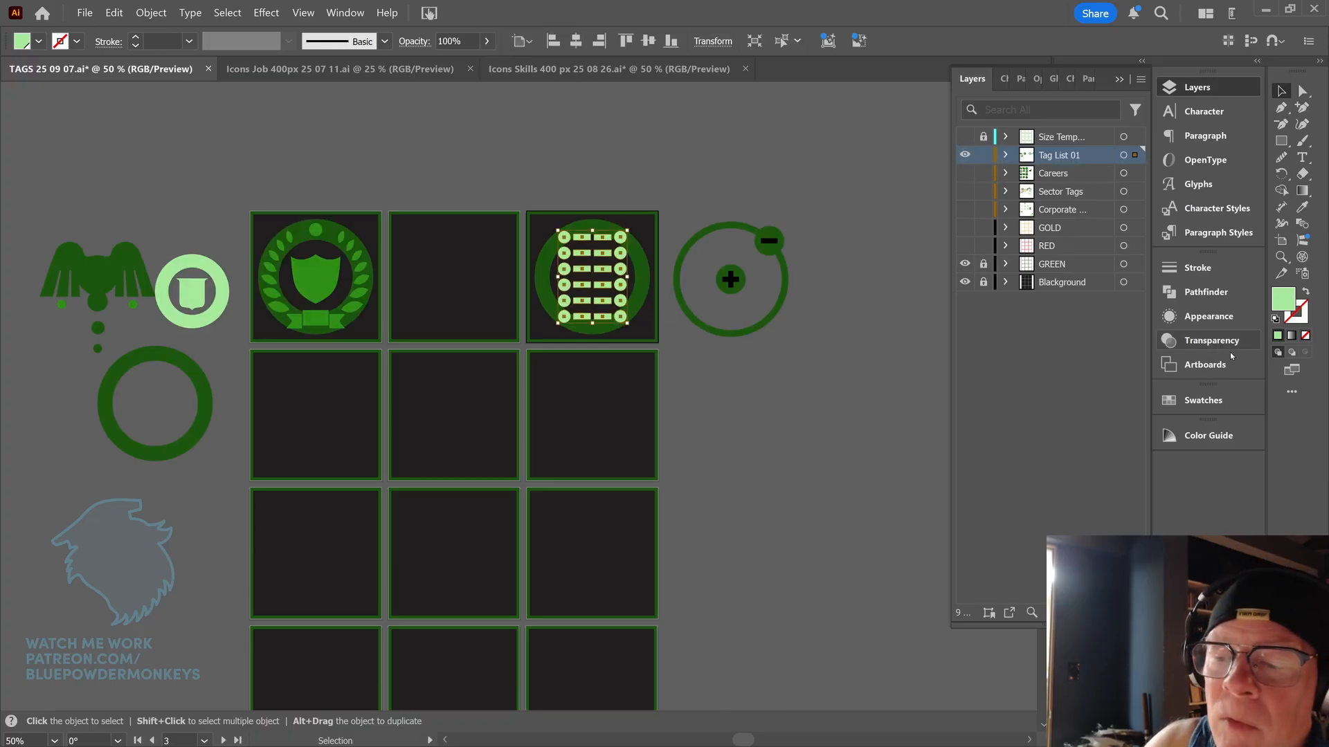
{"action": "left_click", "coordinate": [1203, 400]}
{"action": "left_click", "coordinate": [948, 531]}
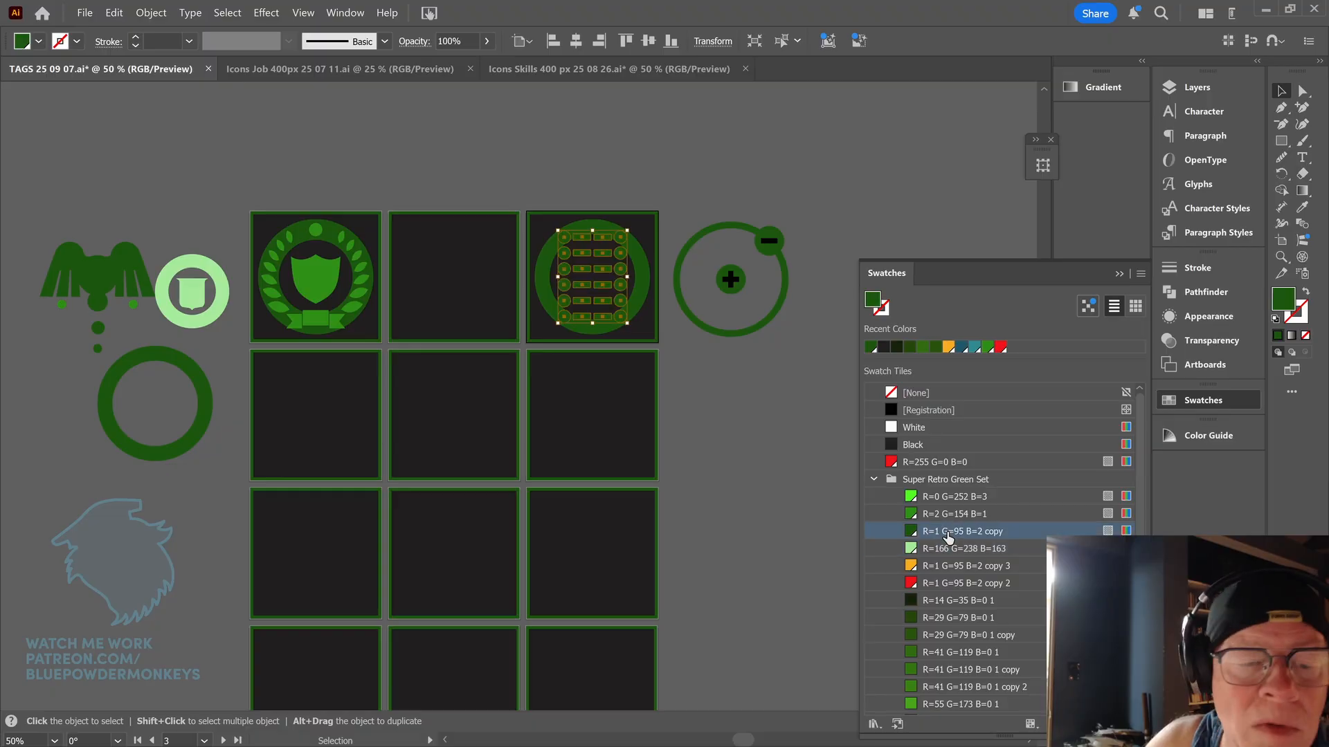
{"action": "left_click", "coordinate": [981, 514]}
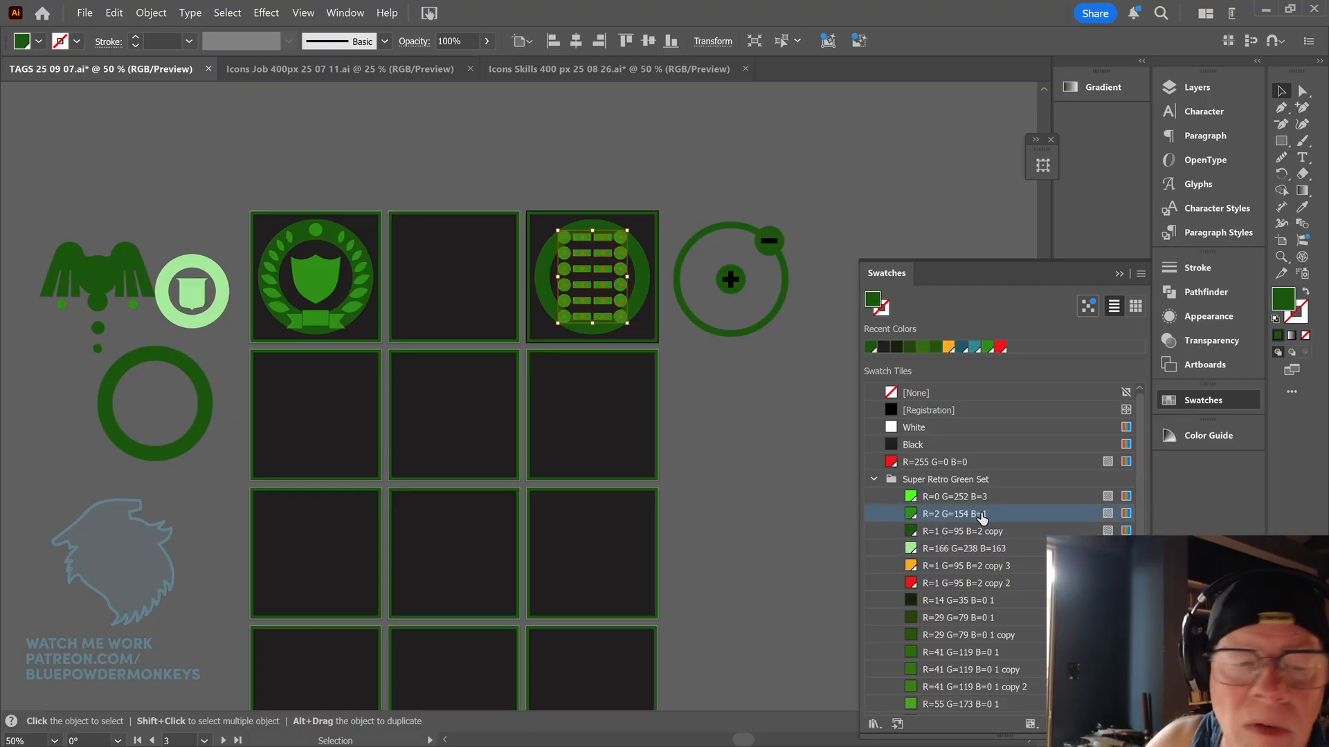
{"action": "left_click", "coordinate": [748, 434]}
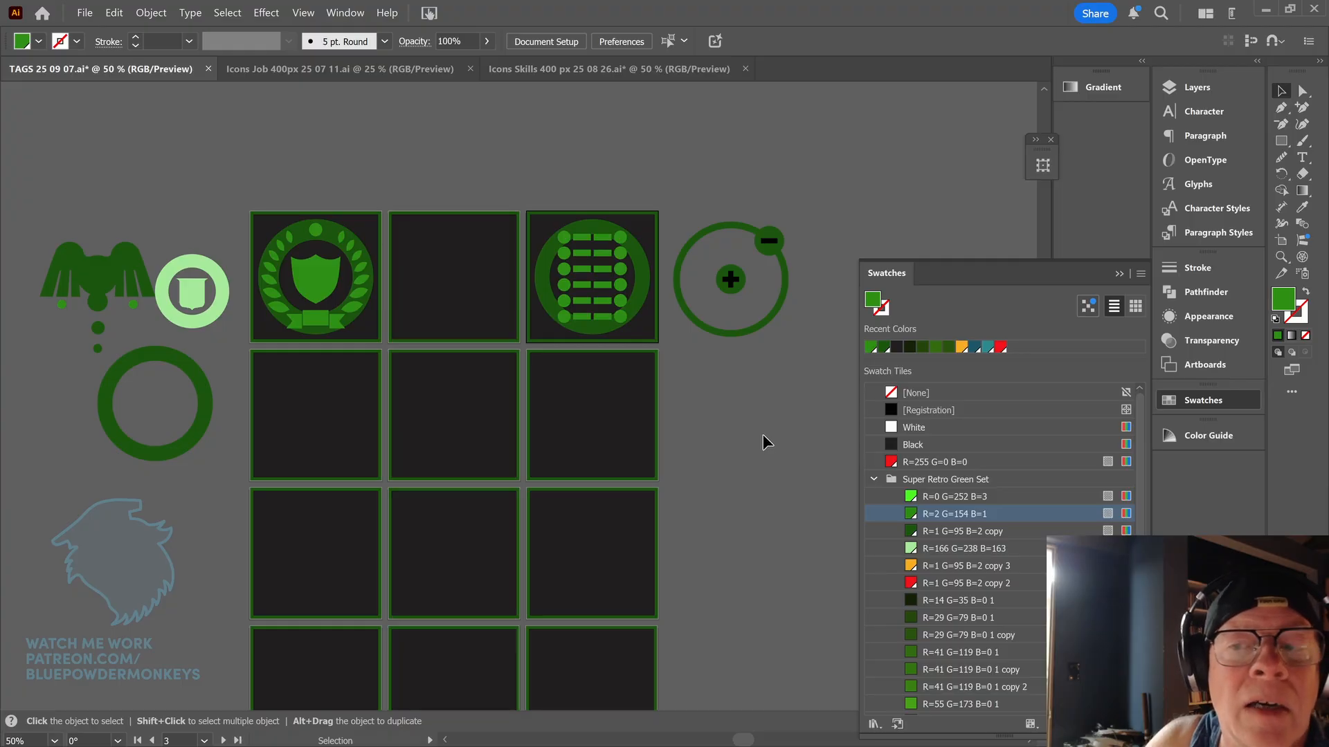
{"action": "left_click", "coordinate": [1119, 274]}
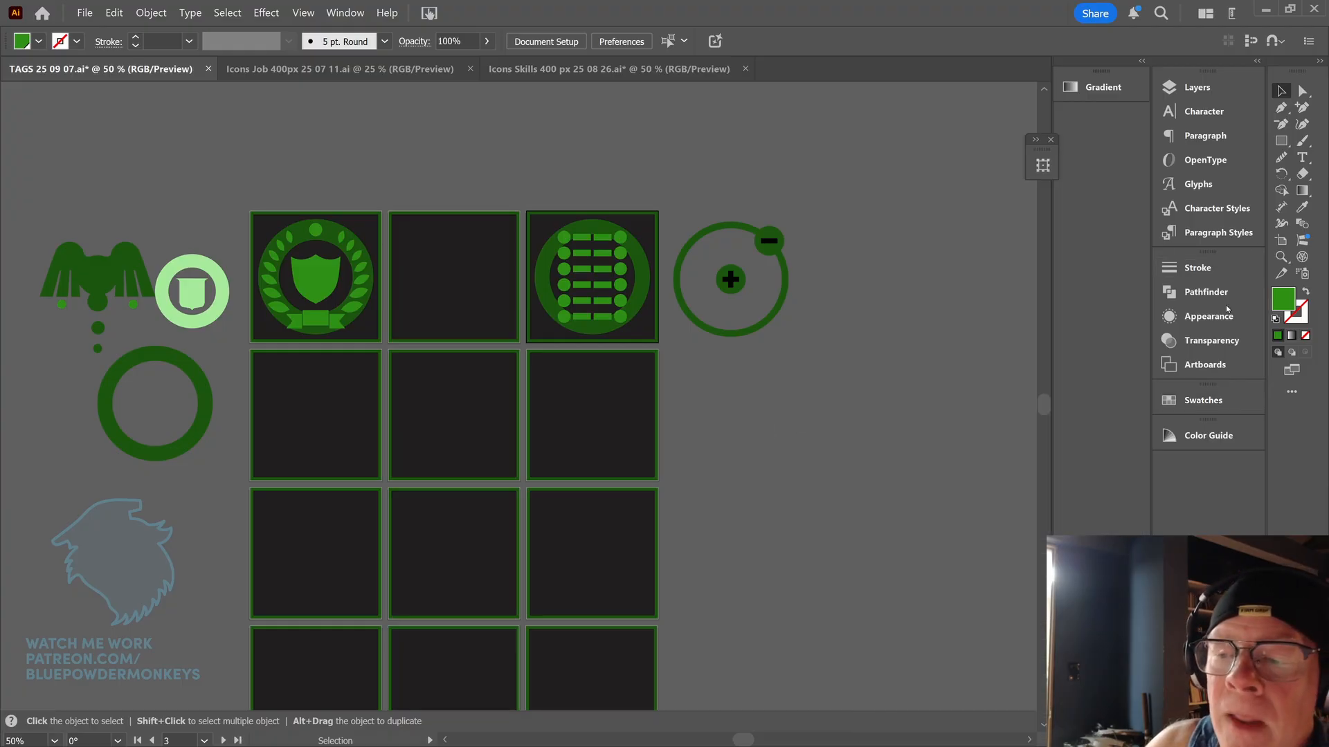
- Hide the Tag List 01 layer and show the Corporate layer's icons
{"action": "left_click", "coordinate": [1195, 87]}
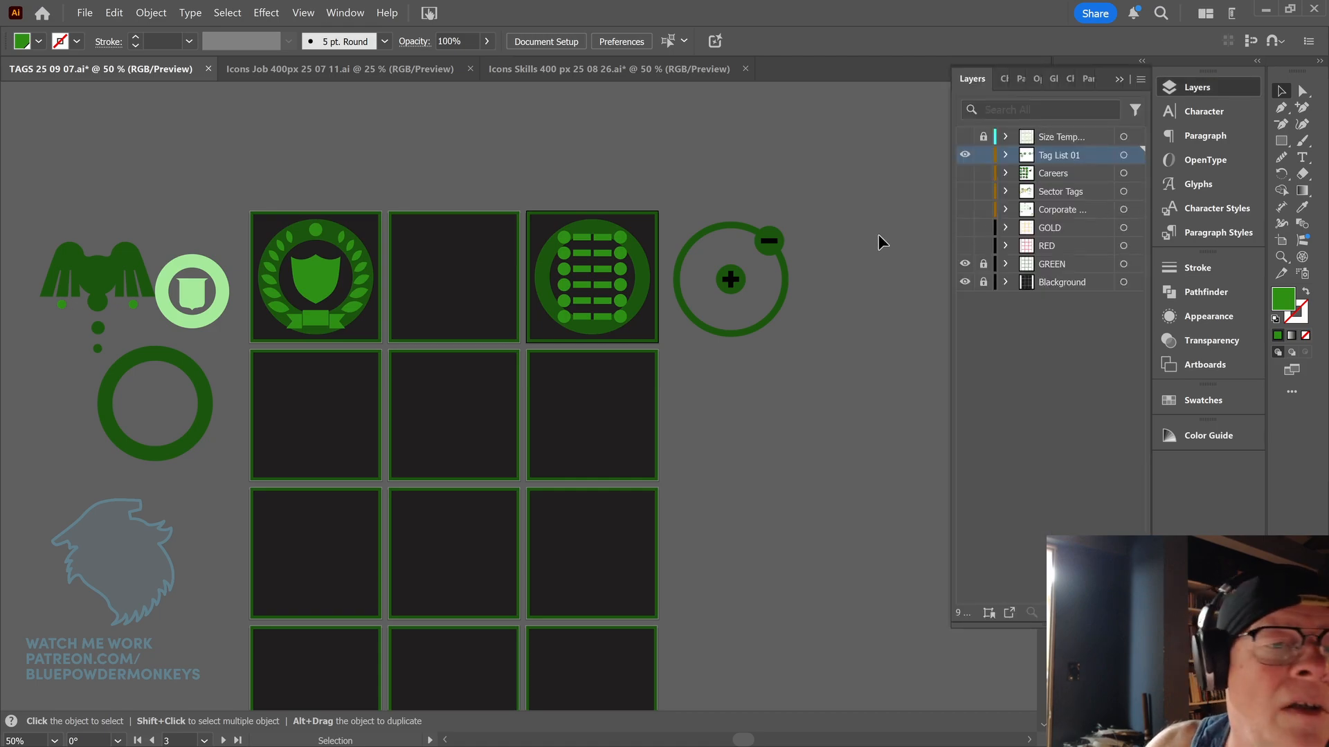
{"action": "left_click", "coordinate": [964, 156]}
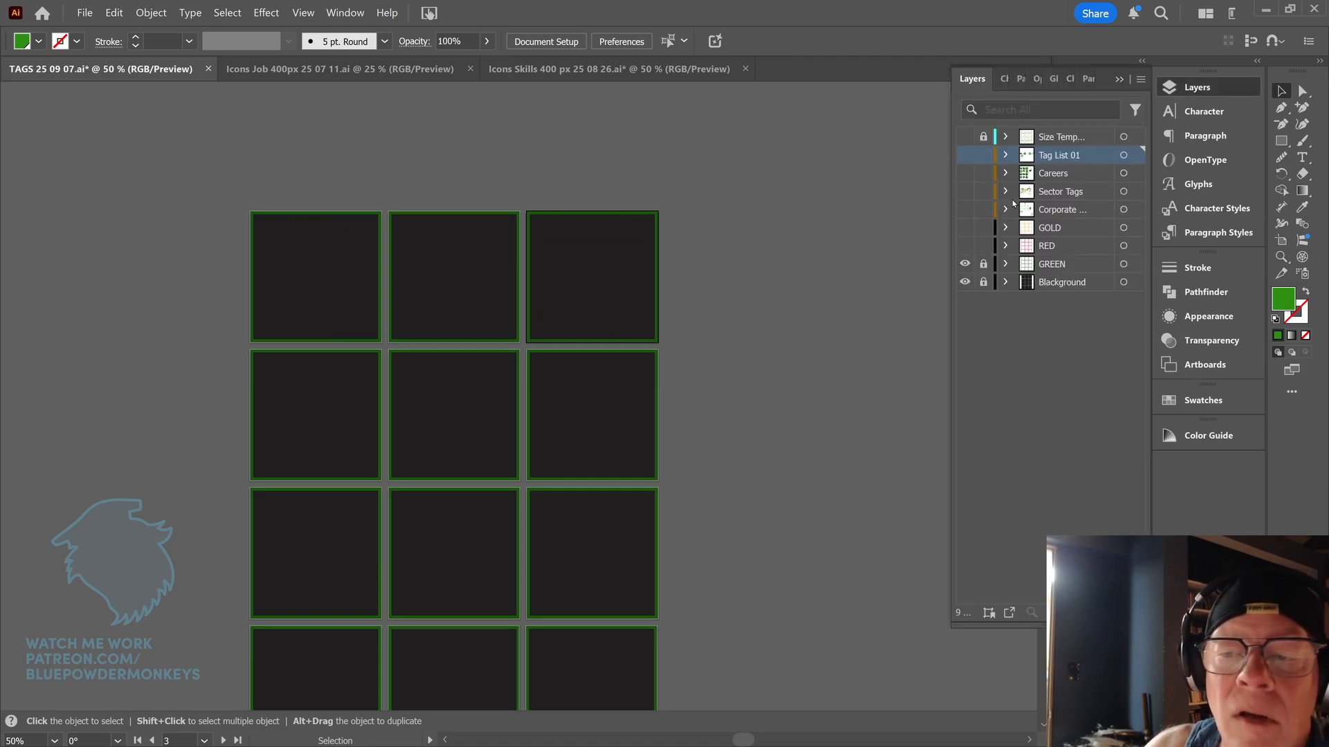
{"action": "left_click", "coordinate": [964, 209]}
{"action": "scroll", "coordinate": [737, 291], "scroll_direction": "left", "scroll_amount": 2}
{"action": "scroll", "coordinate": [737, 290], "scroll_direction": "down", "scroll_amount": 1}
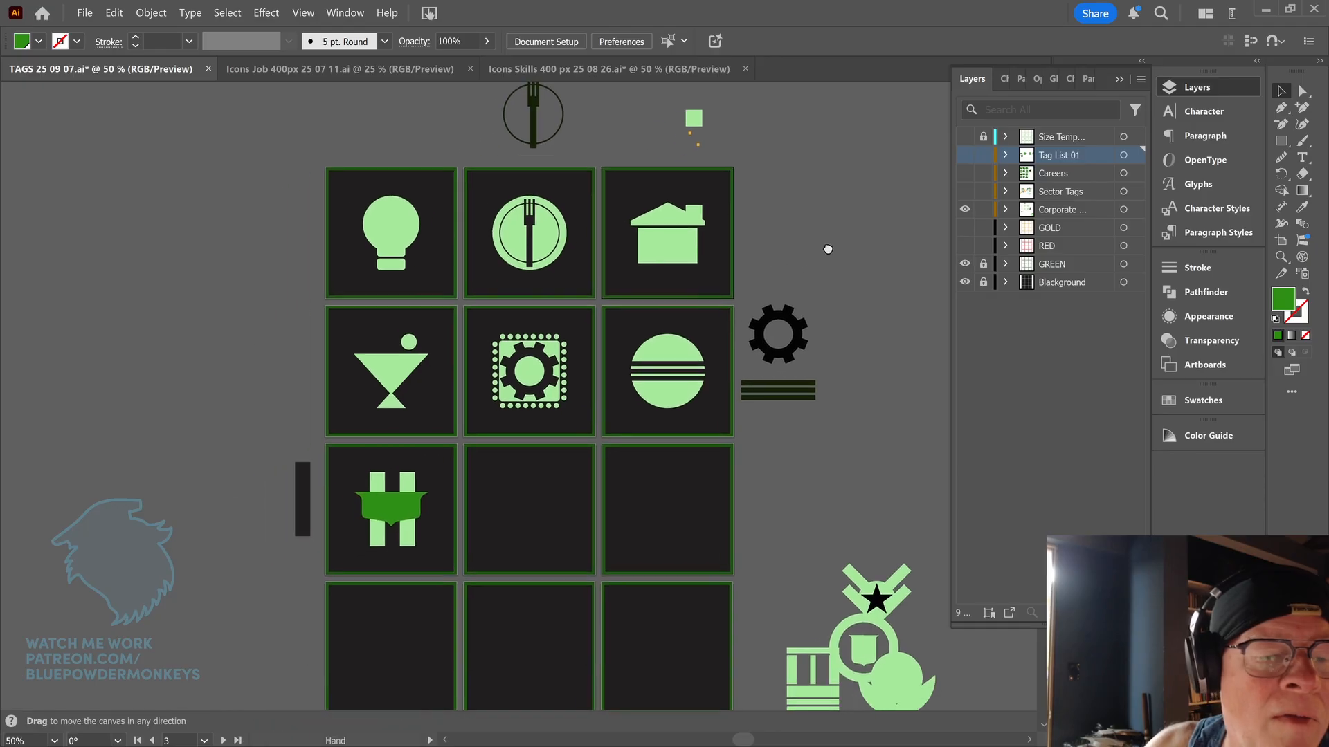
- Fill the light bulb icon on the first artboard with the R=1 G=95 B=2 copy swatch
{"action": "left_click_drag", "start_coordinate": [362, 147], "coordinate": [398, 273]}
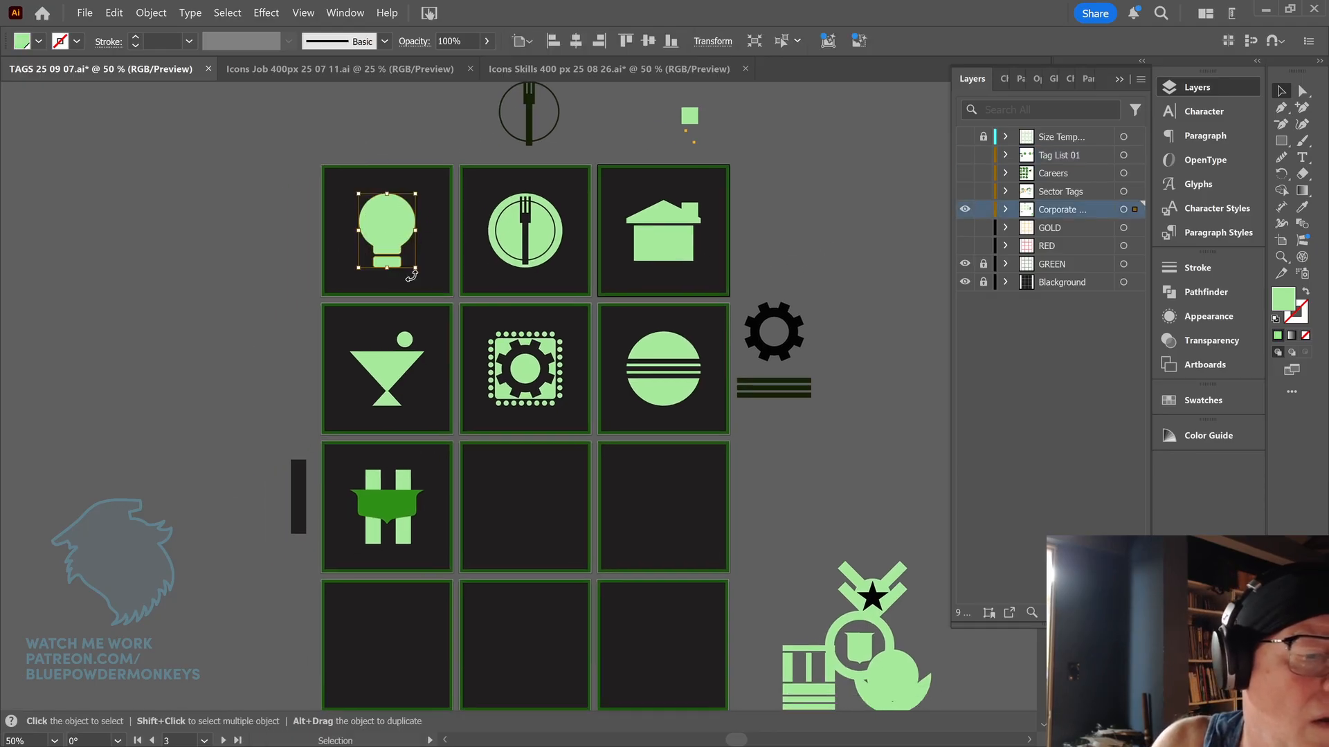
{"action": "left_click", "coordinate": [1203, 400]}
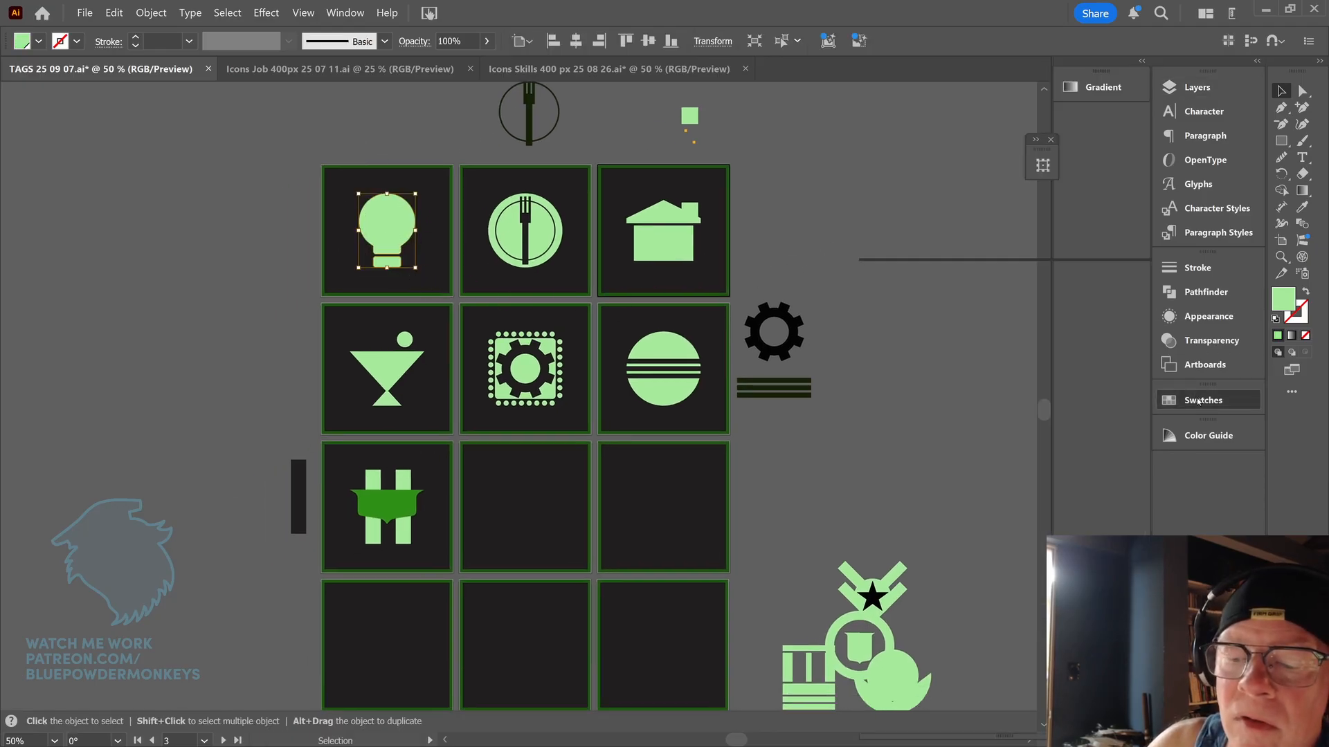
{"action": "left_click", "coordinate": [967, 532]}
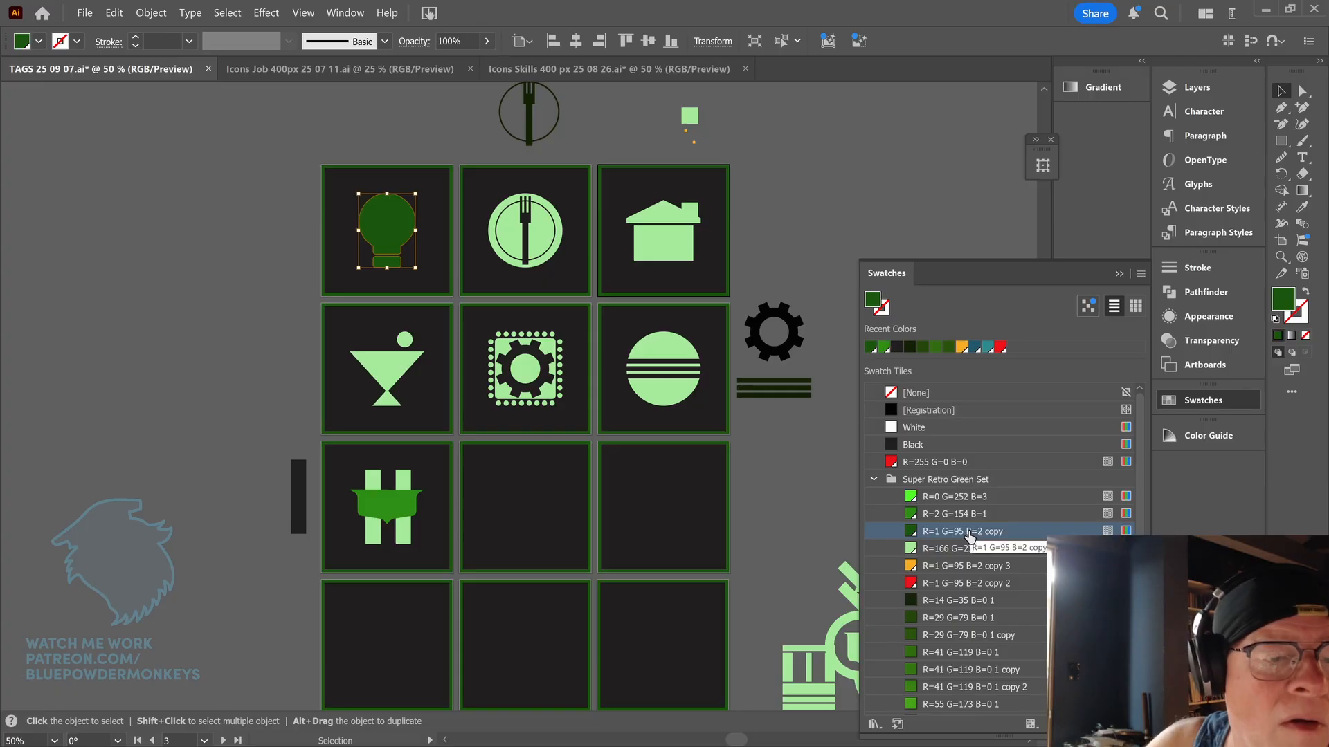
- Apply the R=1 G=95 B=2 copy swatch to the plate, house, gear chip, striped circle and cocktail glass icons
{"action": "left_click", "coordinate": [550, 245]}
{"action": "left_click", "coordinate": [958, 548]}
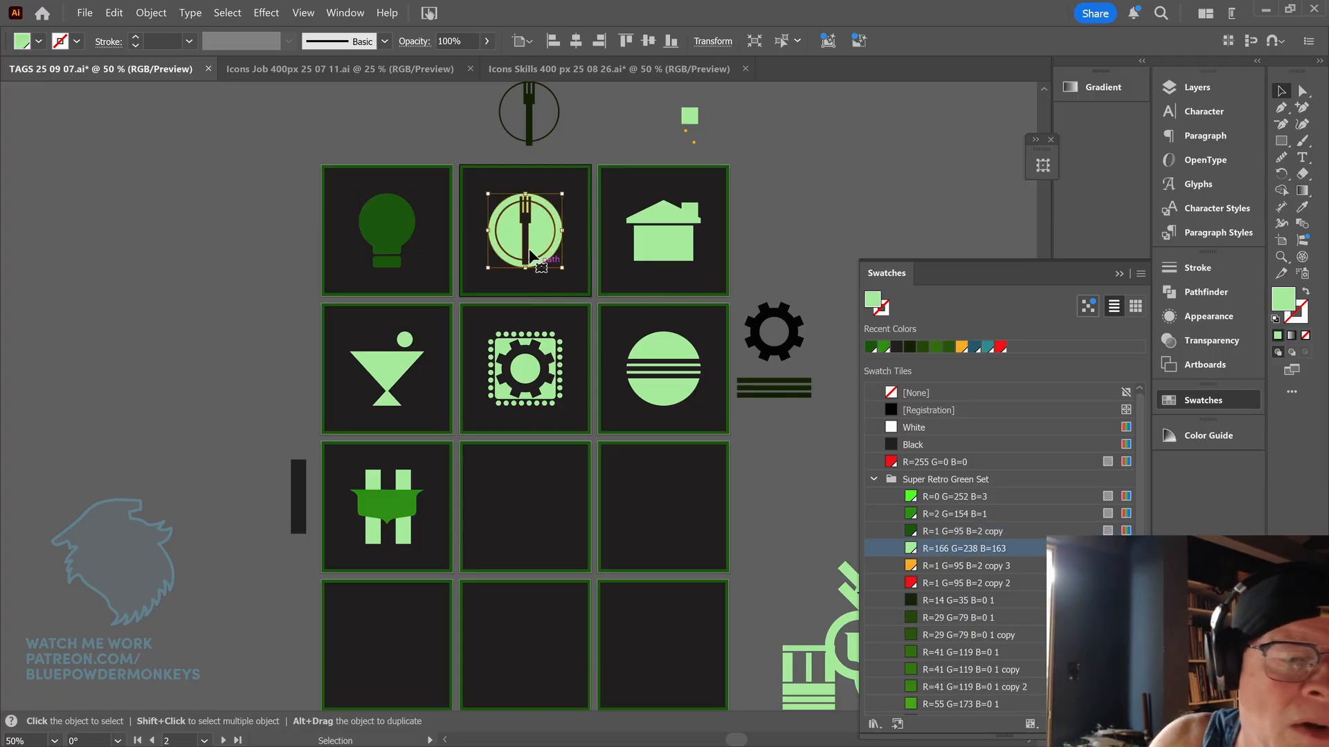
{"action": "left_click_drag", "start_coordinate": [479, 178], "coordinate": [699, 417]}
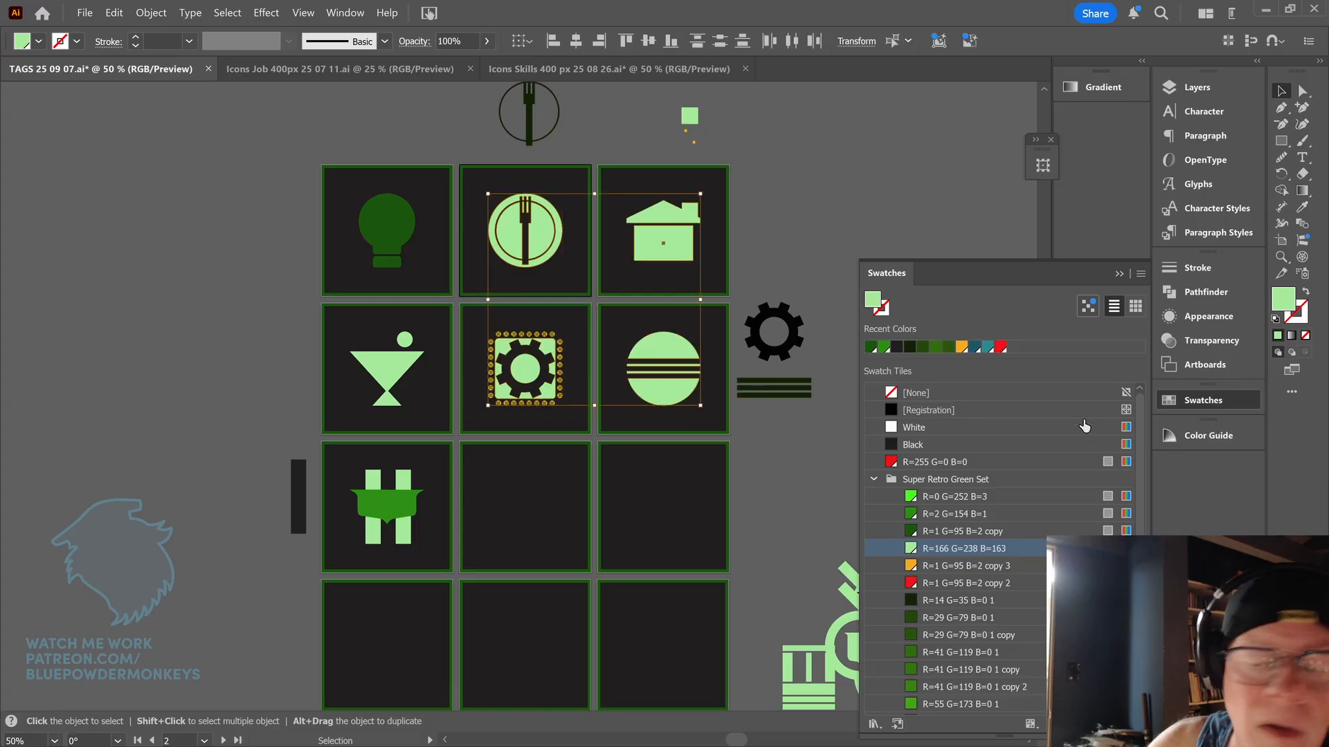
{"action": "left_click", "coordinate": [948, 532]}
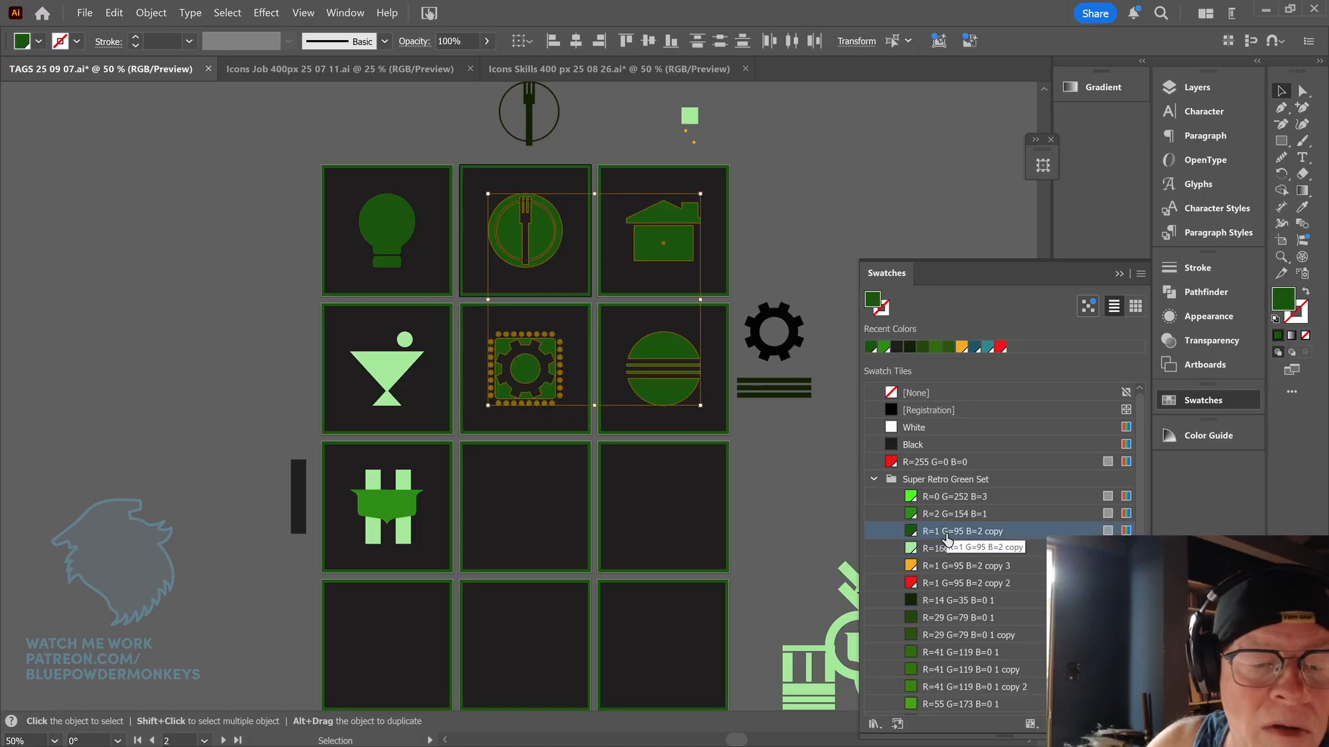
{"action": "left_click", "coordinate": [394, 379]}
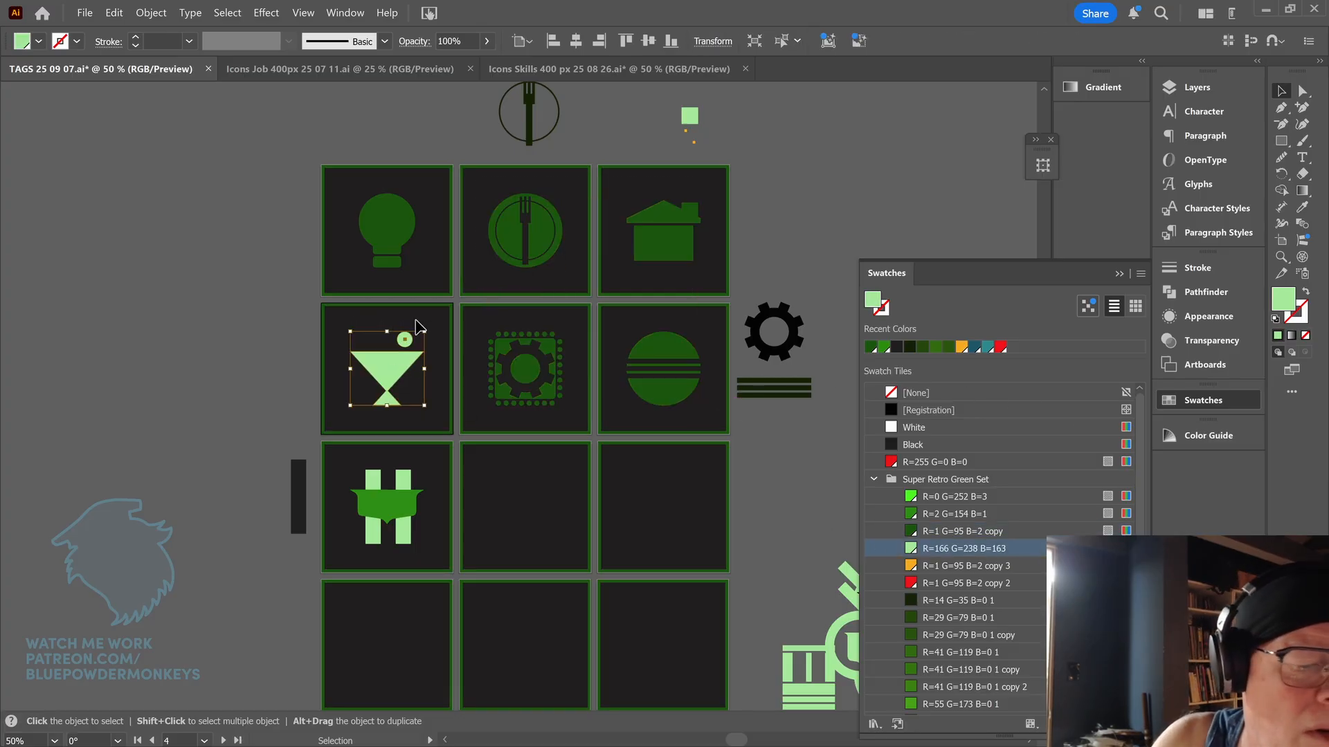
{"action": "left_click", "coordinate": [945, 532]}
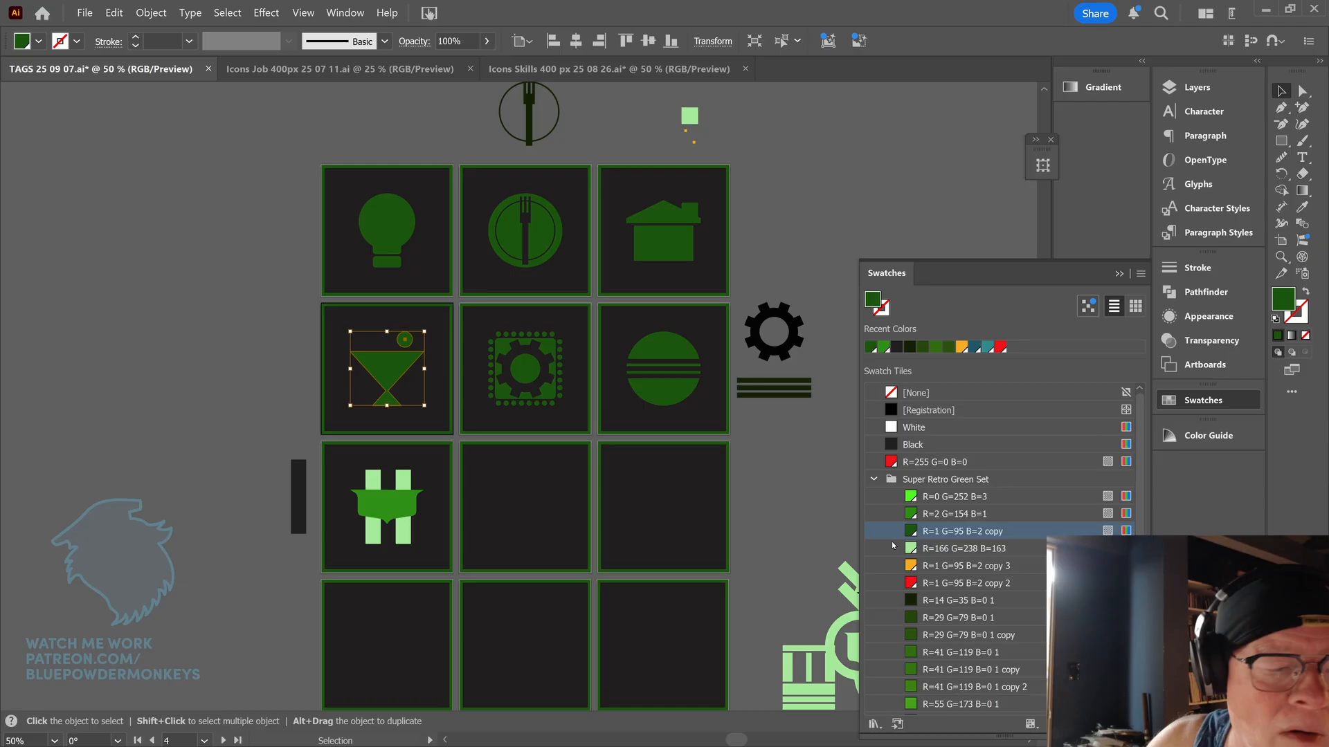
{"action": "left_click", "coordinate": [530, 512]}
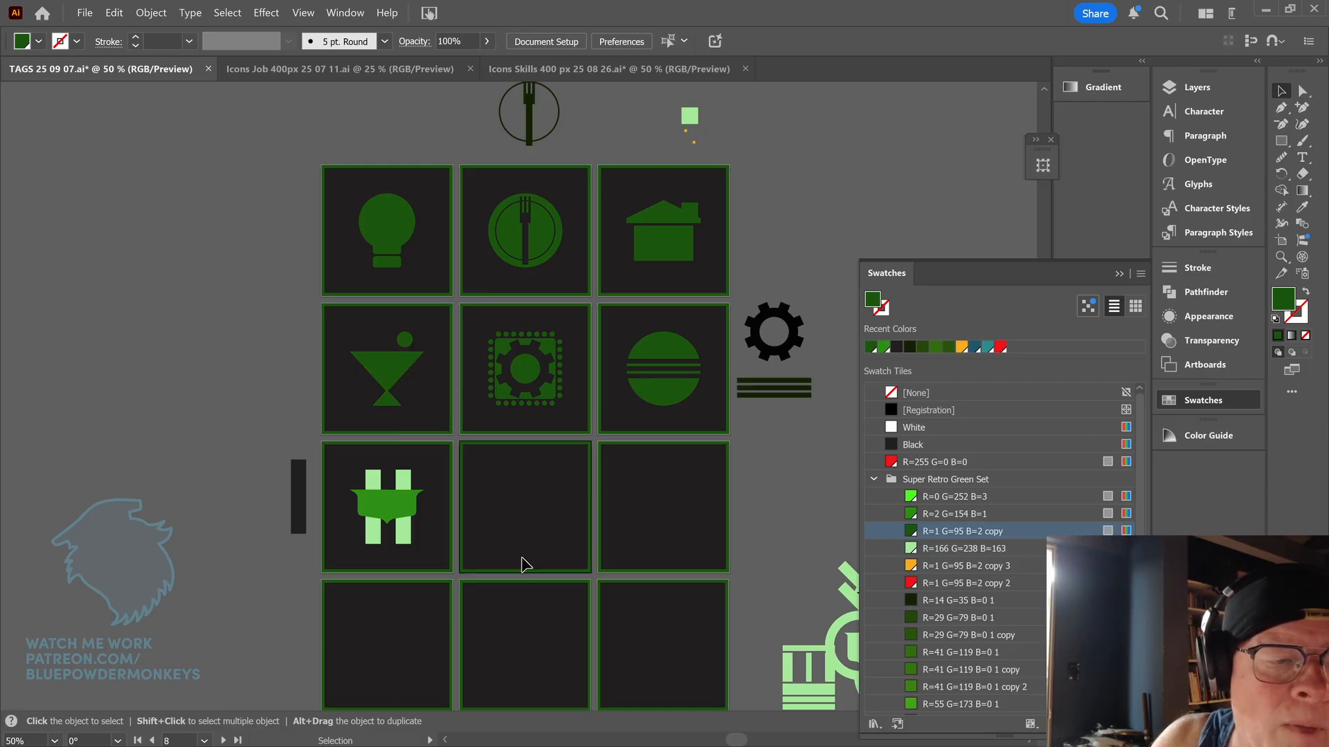
- Ungroup the seventh artboard's icon and fill its two vertical bars with the R=1 G=95 B=2 copy swatch
{"action": "left_click", "coordinate": [378, 509]}
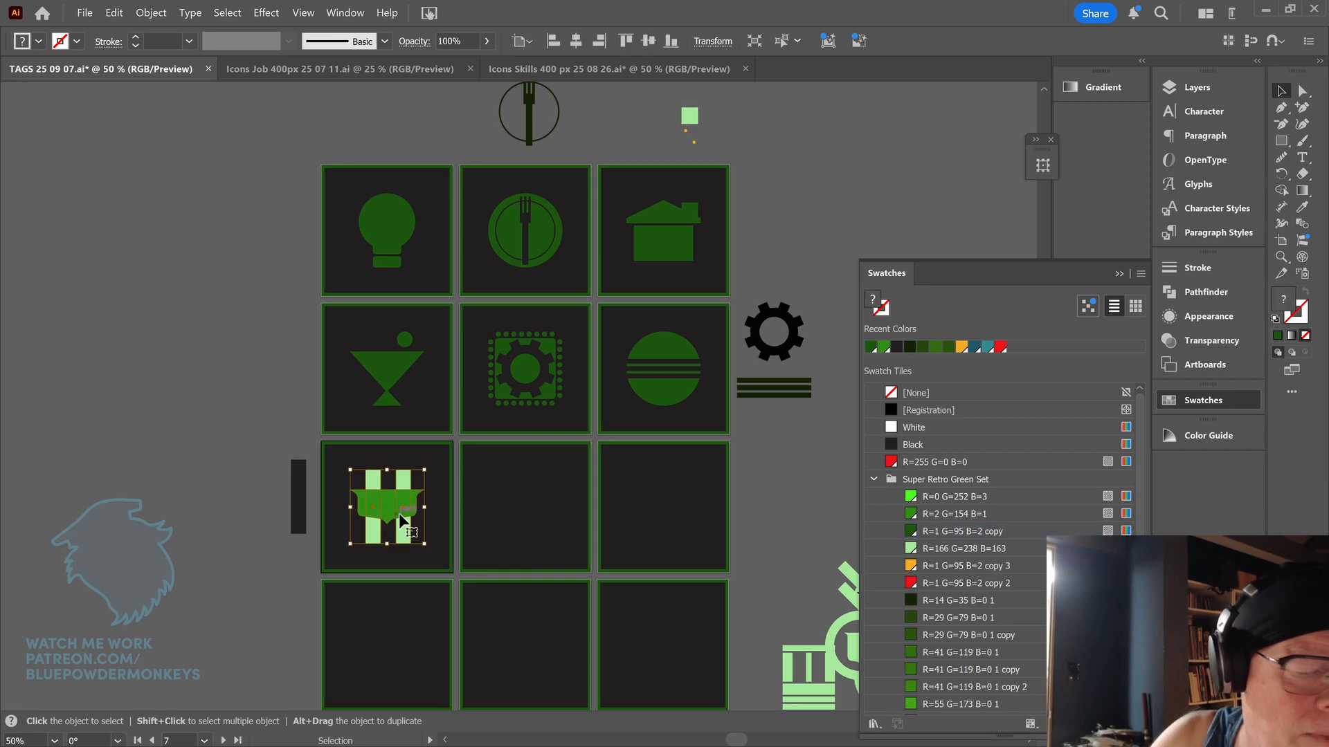
{"action": "key", "text": "ctrl+shift+g"}
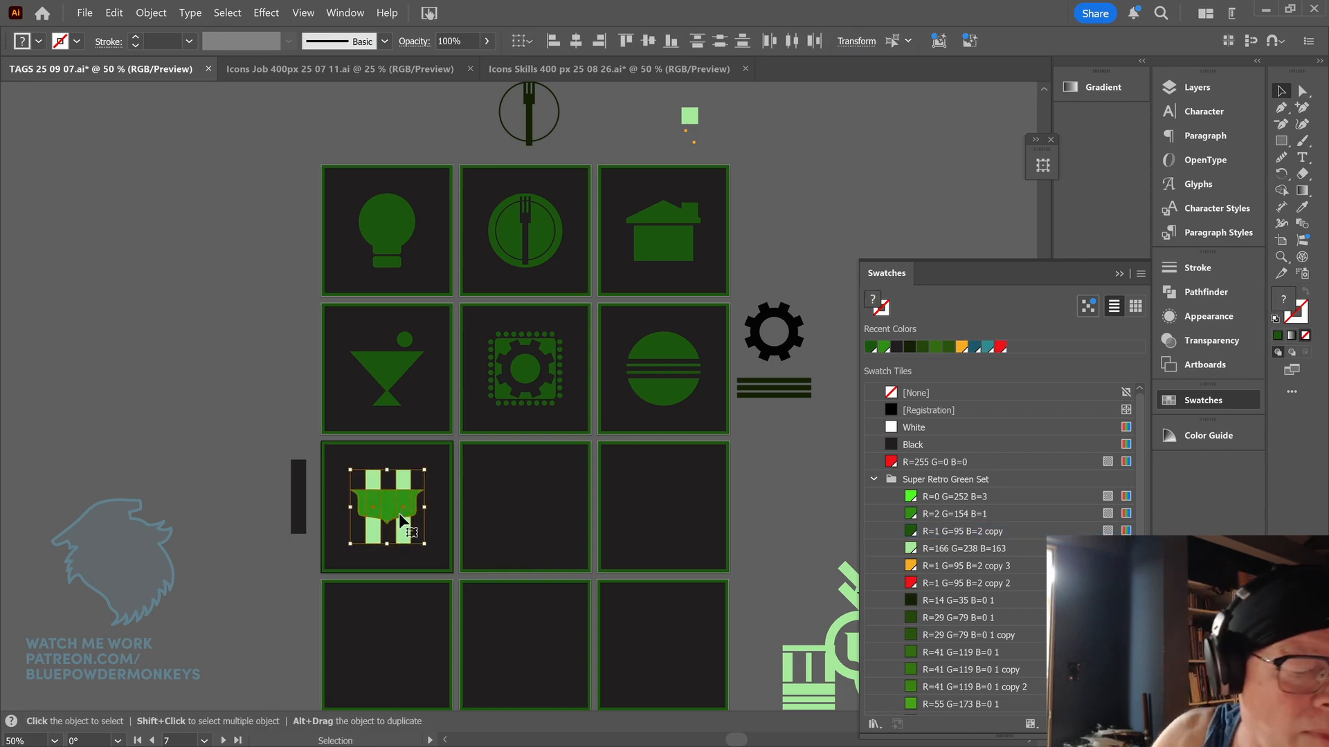
{"action": "left_click", "coordinate": [371, 538]}
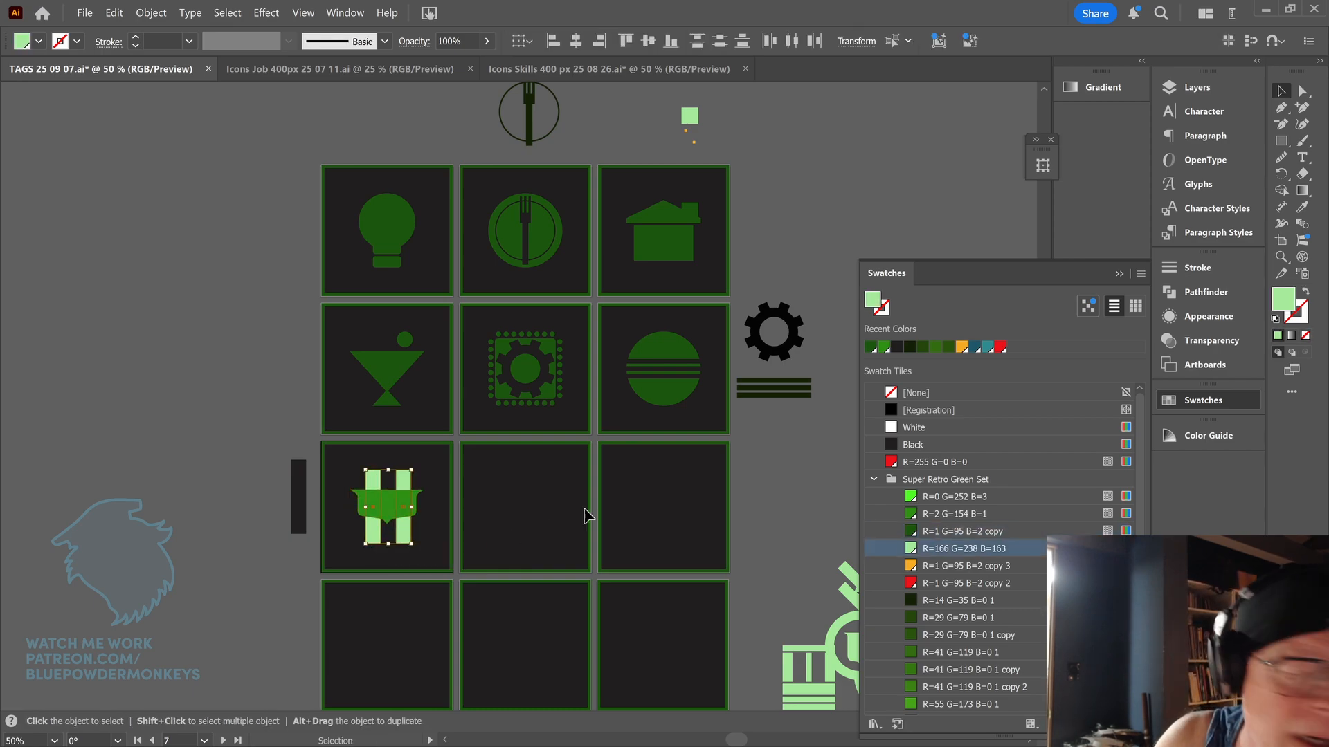
{"action": "left_click", "coordinate": [973, 531]}
{"action": "left_click", "coordinate": [638, 525]}
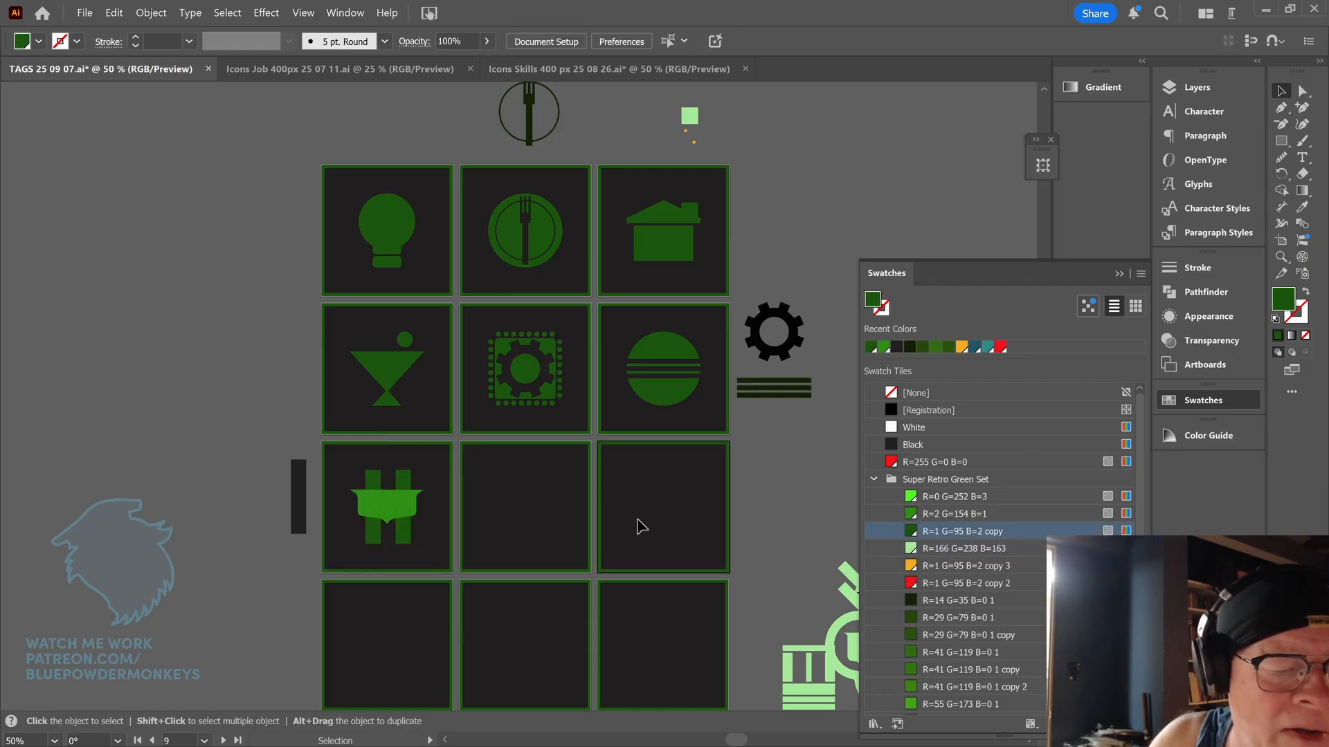
- Hide the Corporate layer and show the Sector Tags layer
{"action": "left_click_drag", "start_coordinate": [667, 439], "coordinate": [715, 452]}
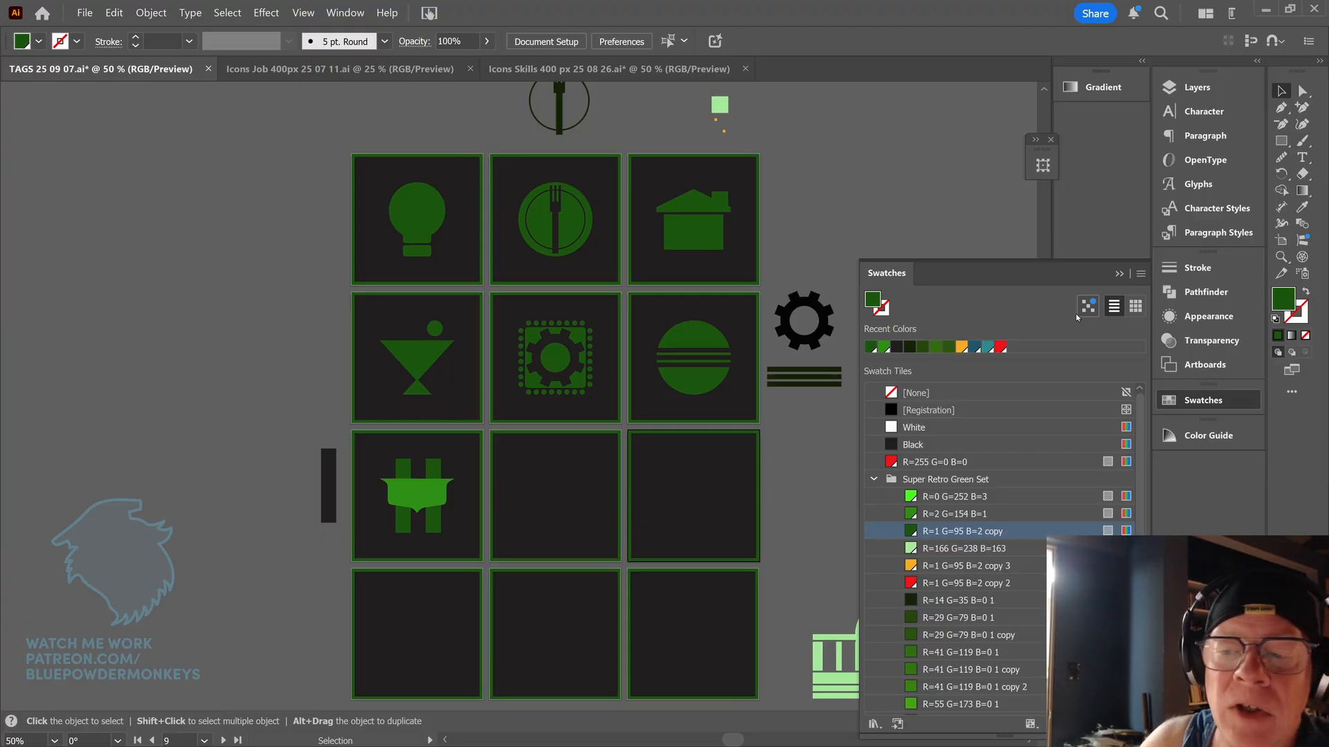
{"action": "left_click", "coordinate": [1119, 276]}
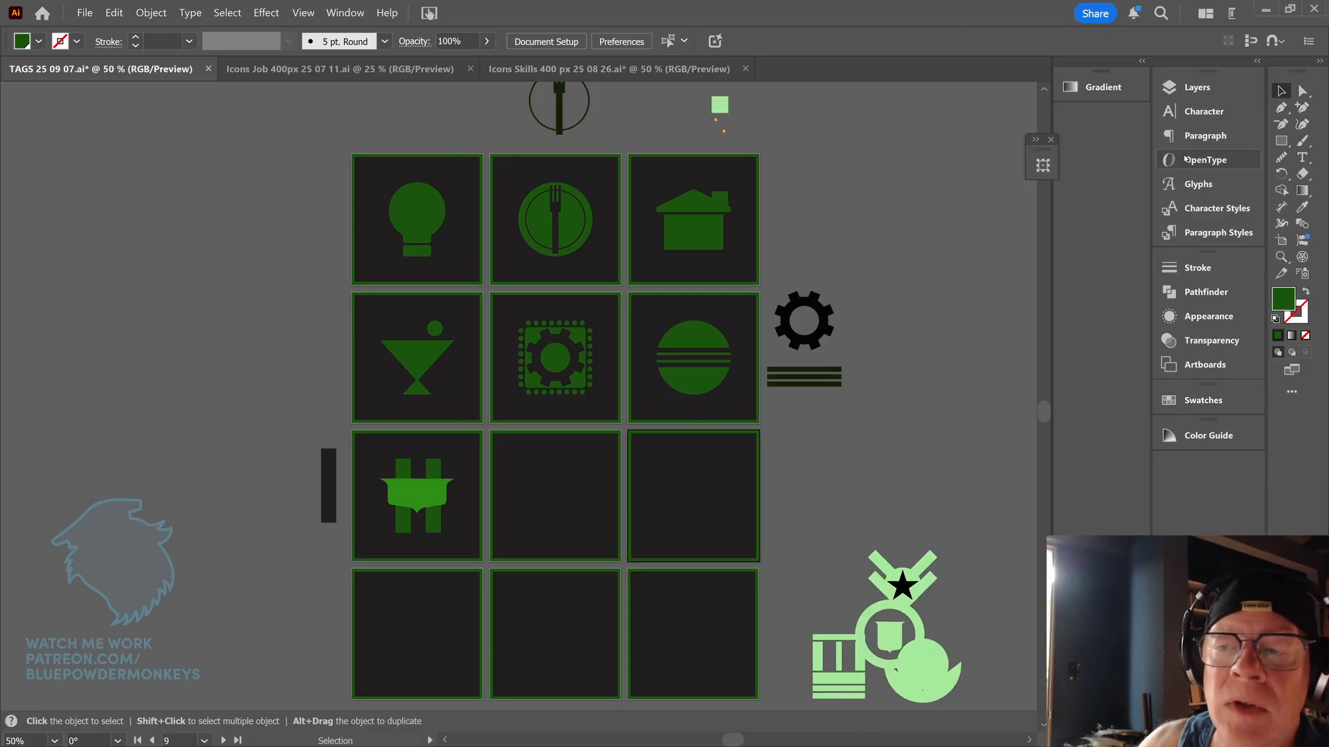
{"action": "left_click", "coordinate": [1192, 88]}
{"action": "left_click", "coordinate": [964, 209]}
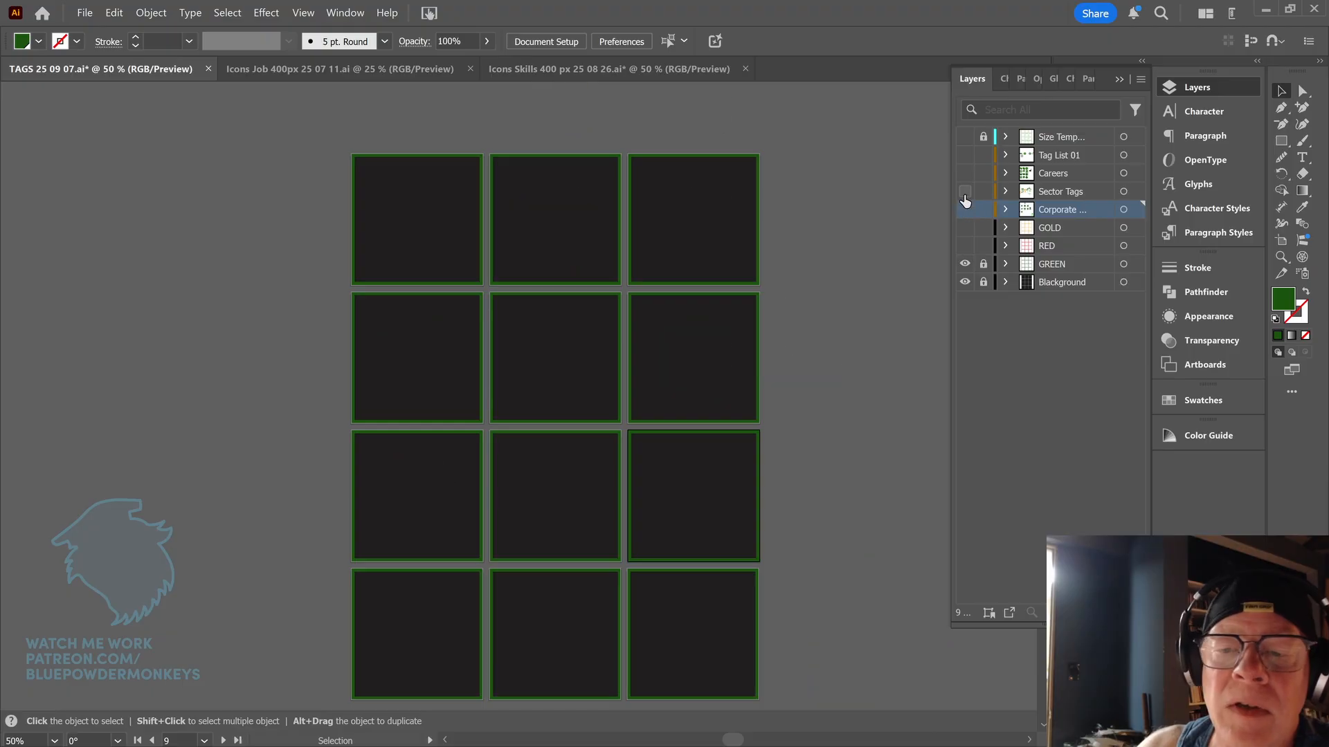
{"action": "left_click", "coordinate": [965, 191]}
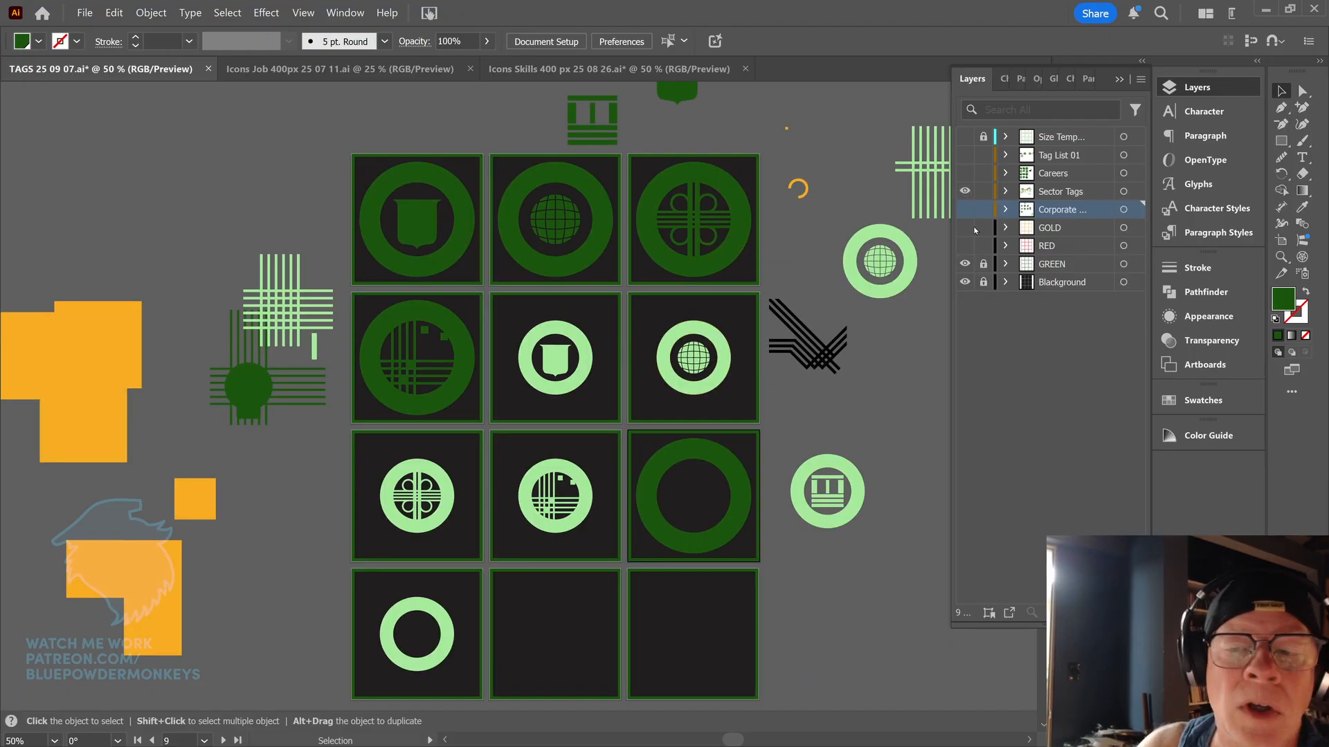
- Show the Corporate layer instead of Sector Tags and scale the seventh artboard's icon proportionally to 350 px wide
{"action": "left_click", "coordinate": [964, 191]}
{"action": "left_click", "coordinate": [965, 209]}
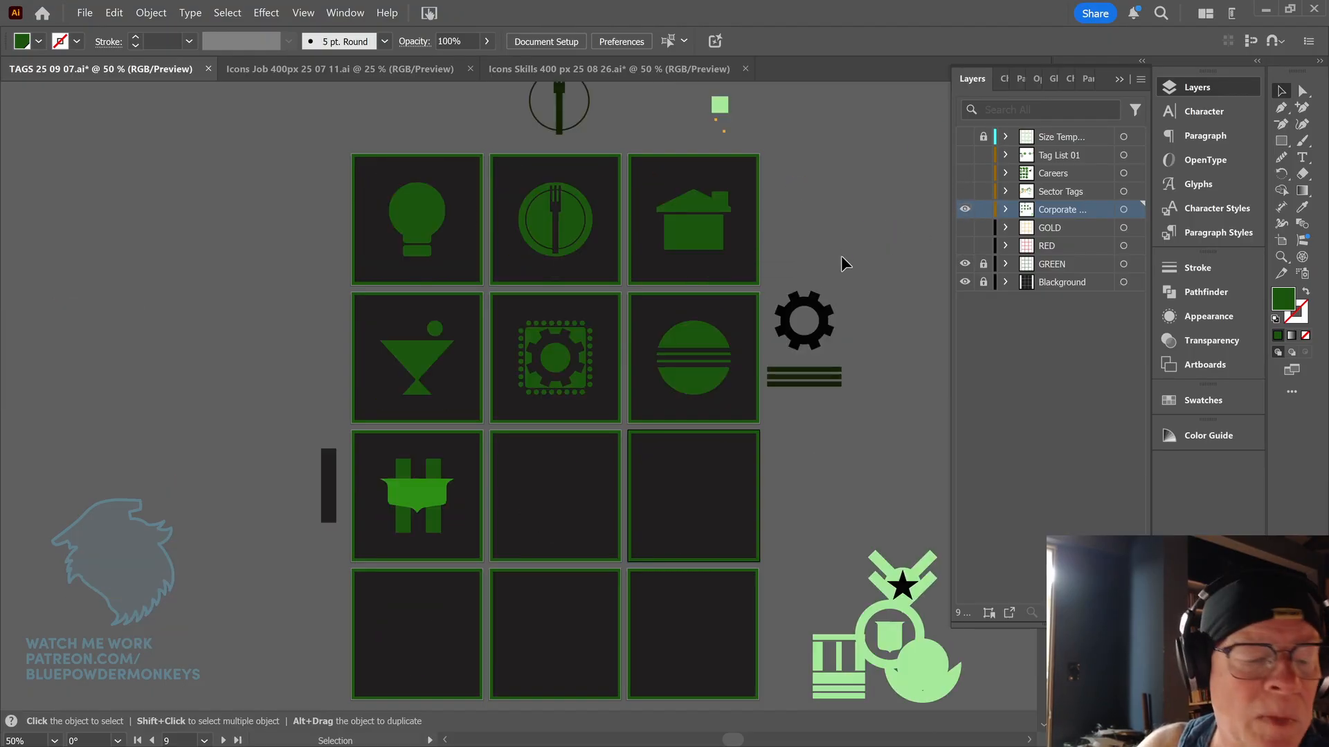
{"action": "left_click", "coordinate": [419, 490]}
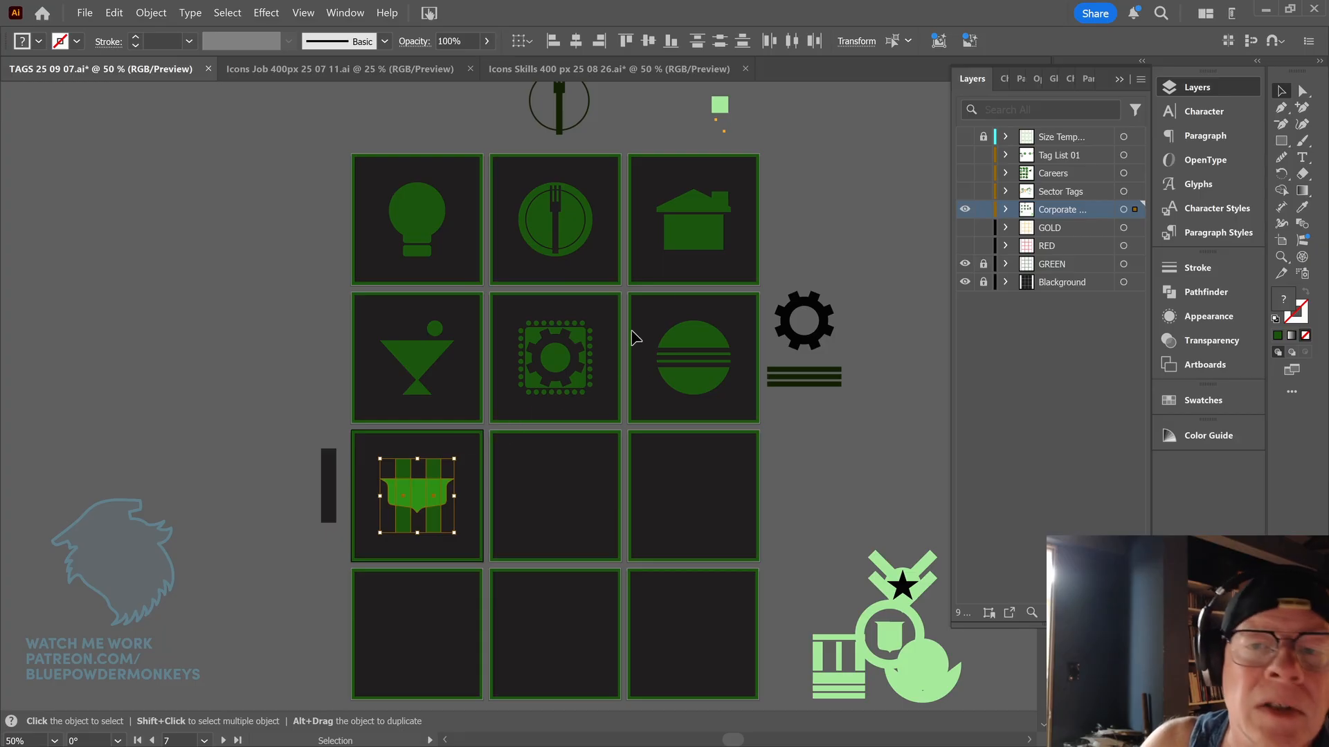
{"action": "left_click", "coordinate": [862, 41]}
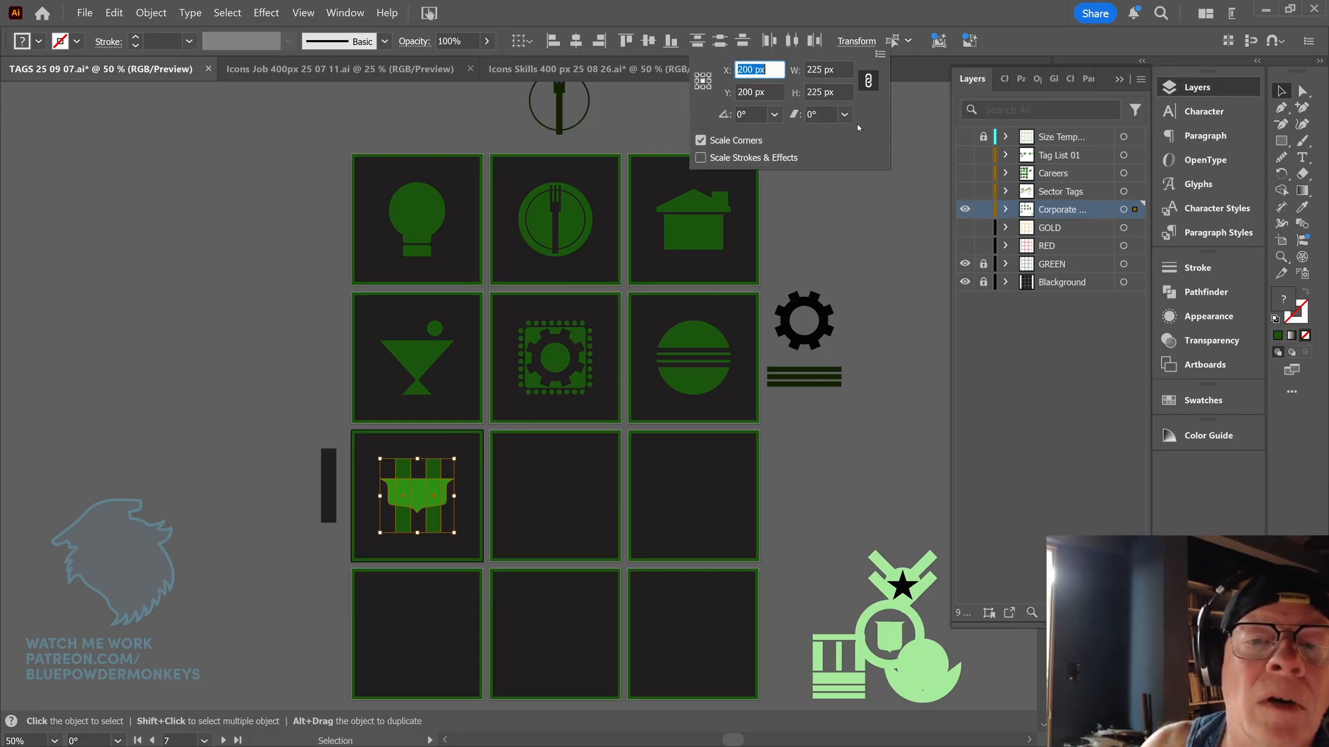
{"action": "left_click", "coordinate": [838, 66]}
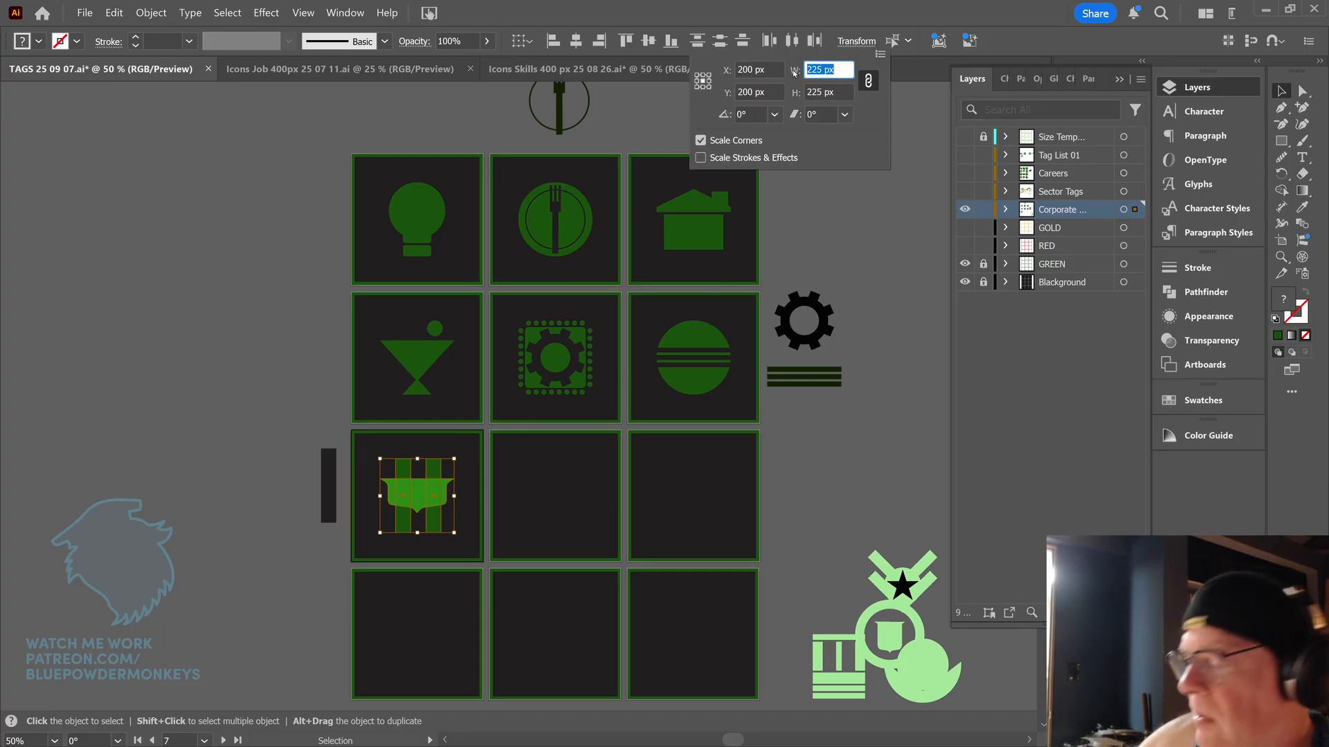
{"action": "type", "text": "350"}
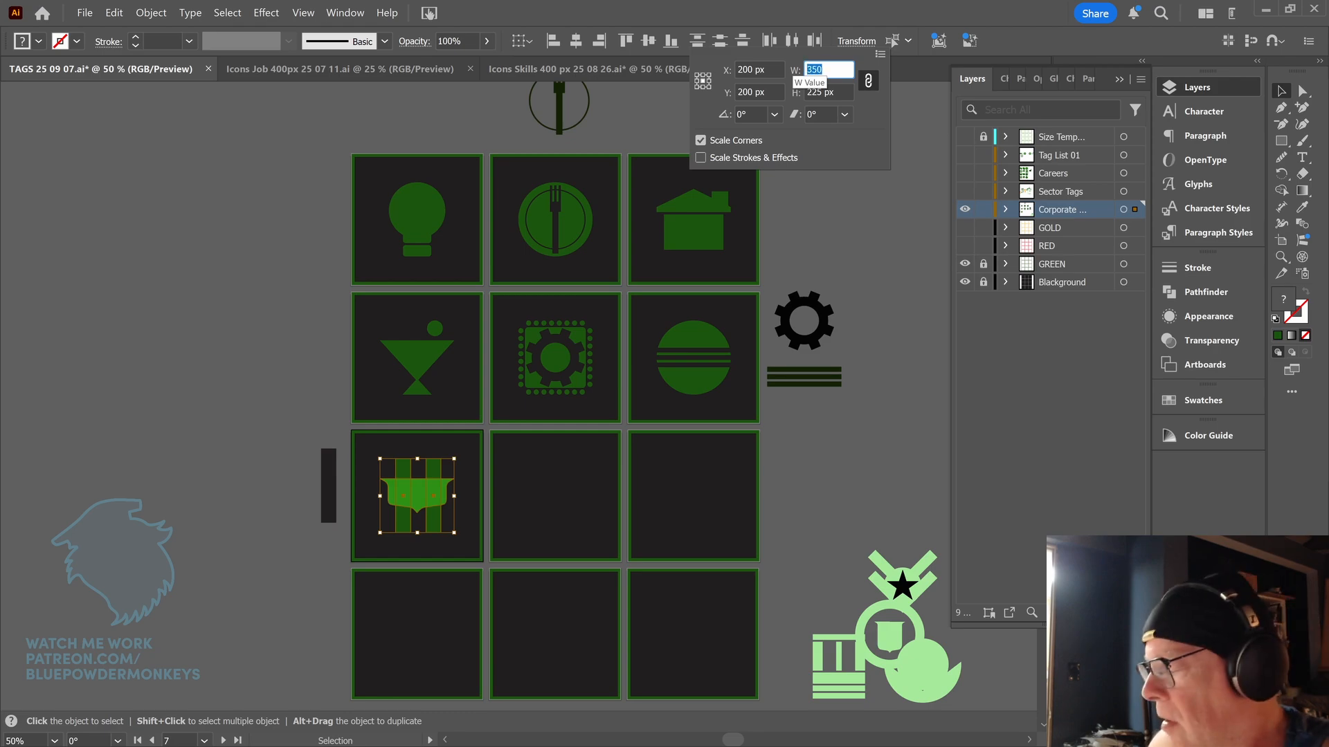
{"action": "key", "text": "Return"}
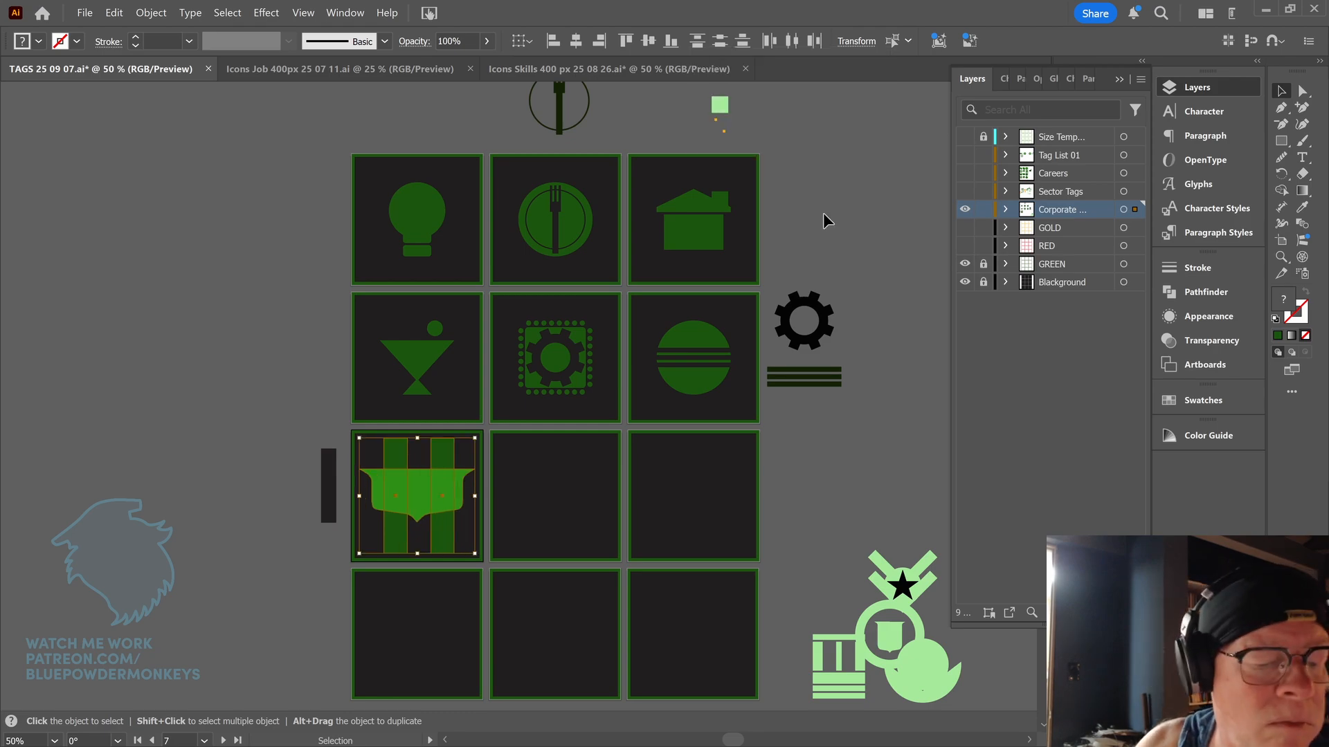
{"action": "left_click", "coordinate": [585, 487]}
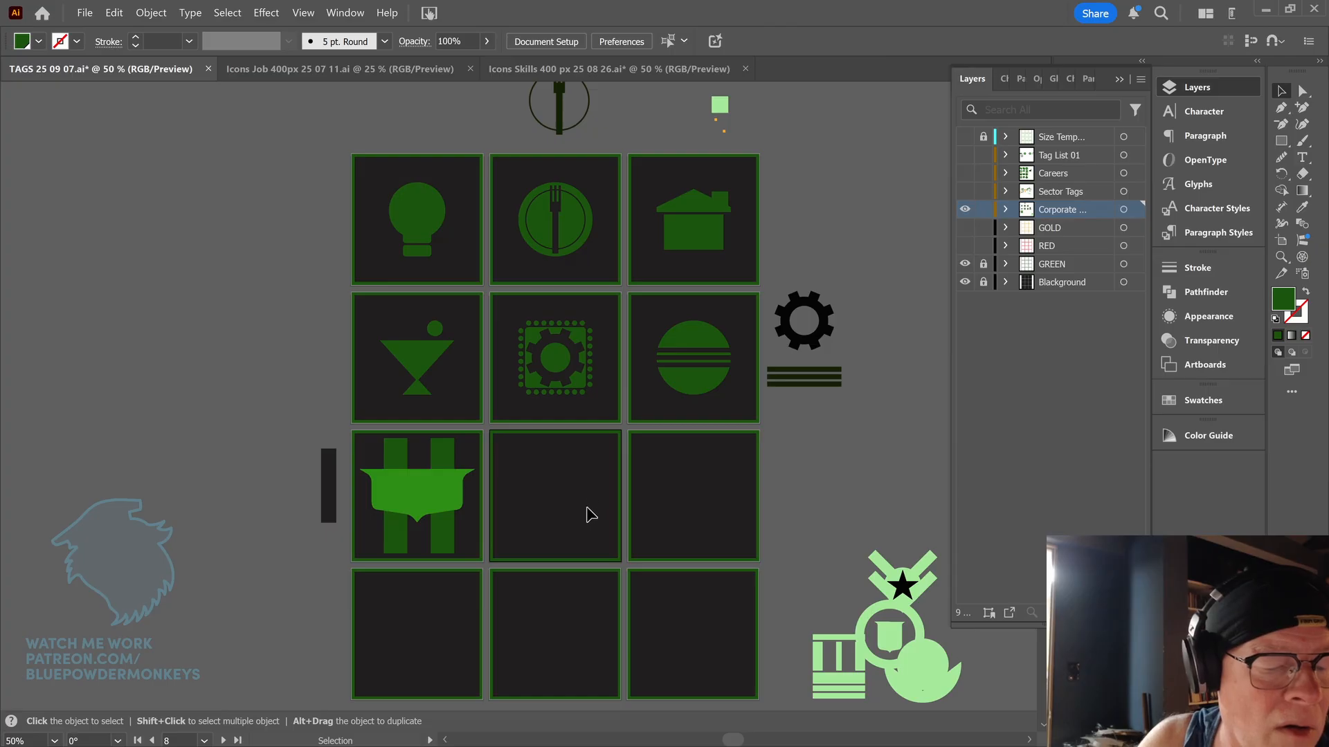
- Scale the striped circle icon proportionally to a height of 350 px and unlink its width and height
{"action": "left_click", "coordinate": [712, 379]}
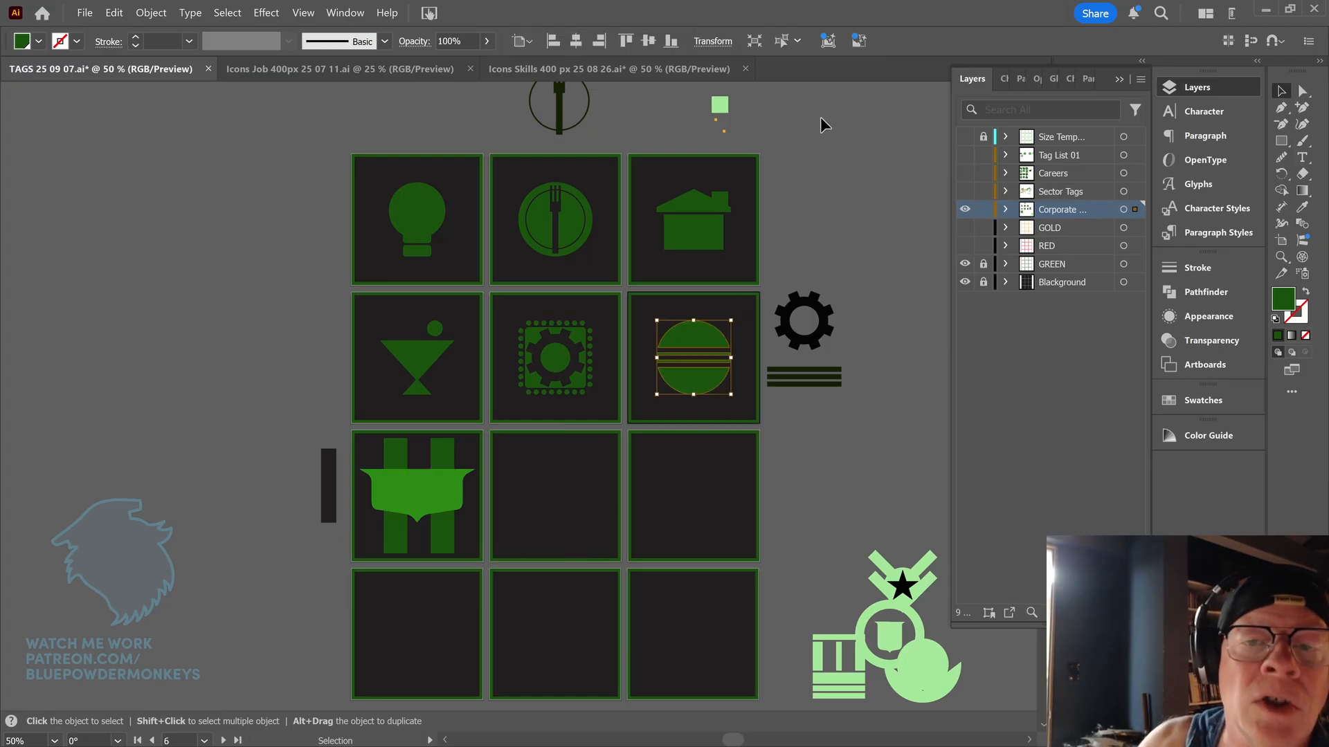
{"action": "left_click", "coordinate": [714, 42]}
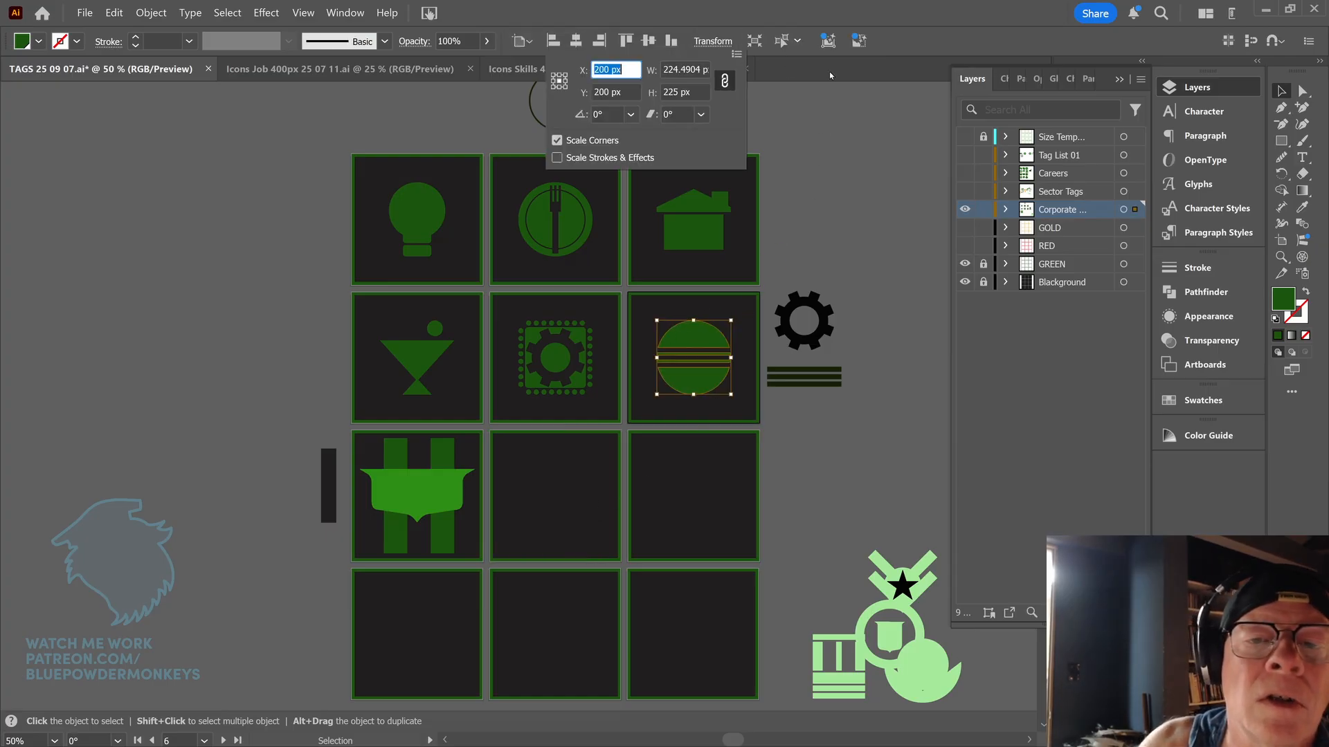
{"action": "left_click", "coordinate": [696, 92]}
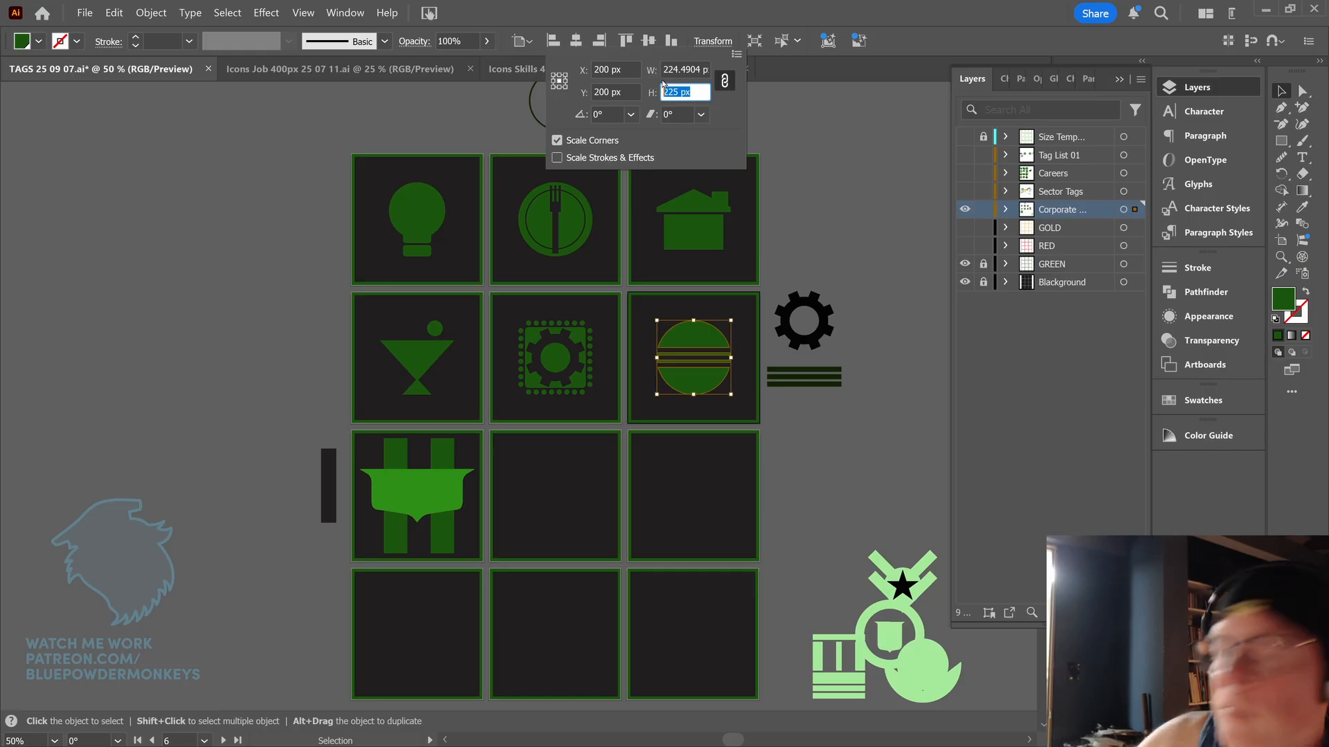
{"action": "type", "text": "350"}
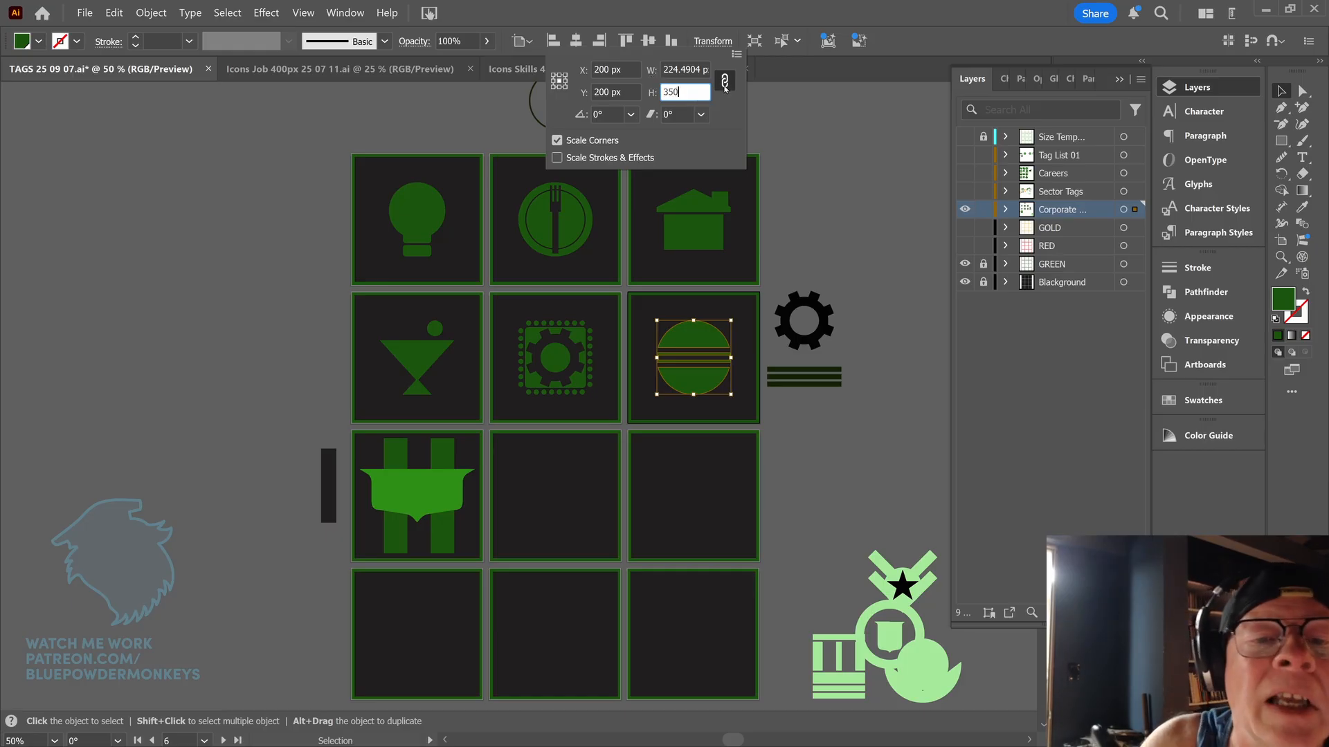
{"action": "key", "text": "Return"}
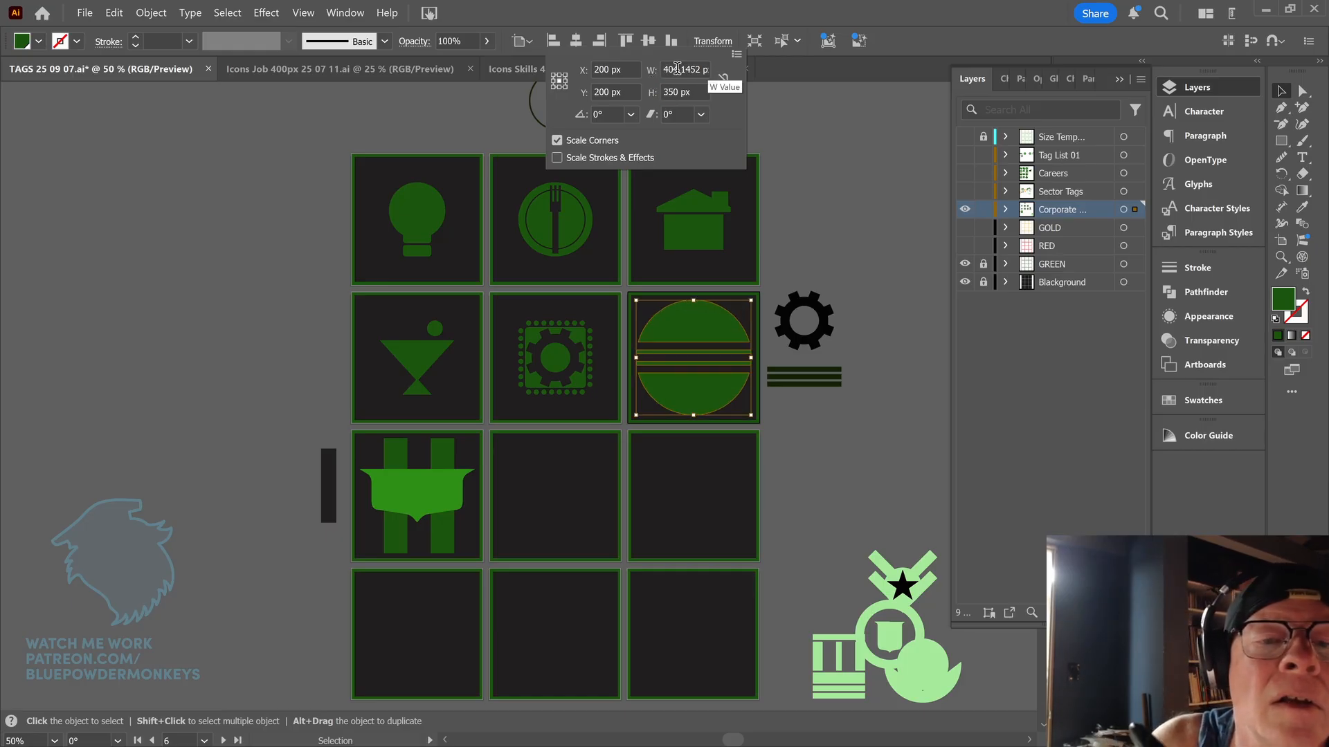
{"action": "left_click", "coordinate": [742, 125]}
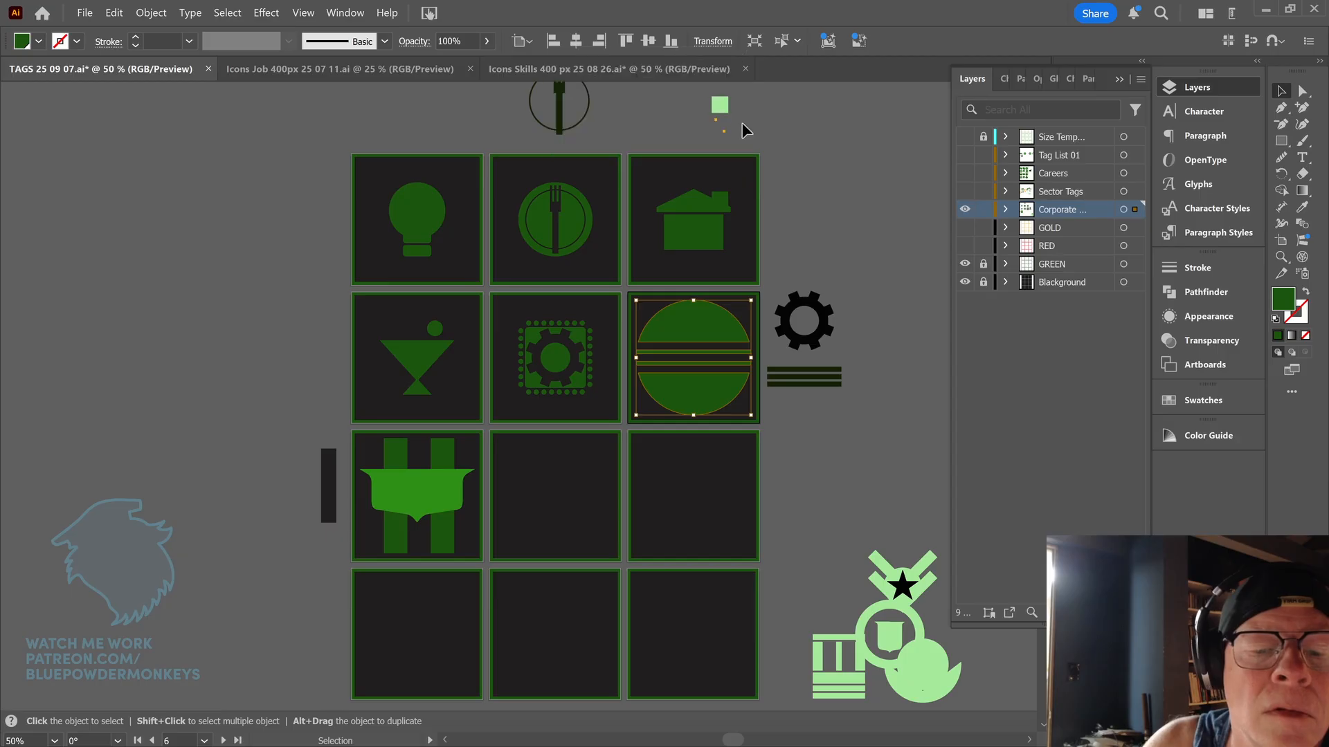
- Set the striped circle icon's width to 350 px independently of its height
{"action": "left_click", "coordinate": [713, 40]}
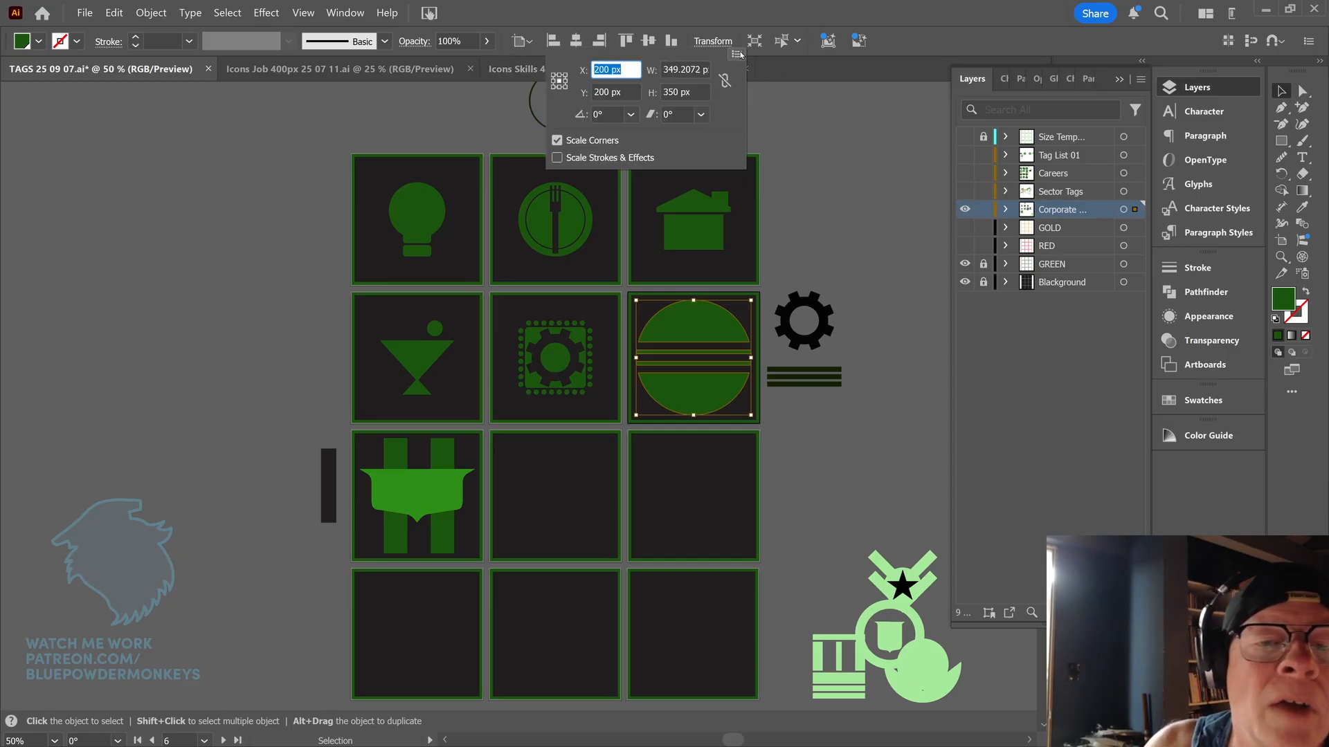
{"action": "left_click", "coordinate": [665, 69]}
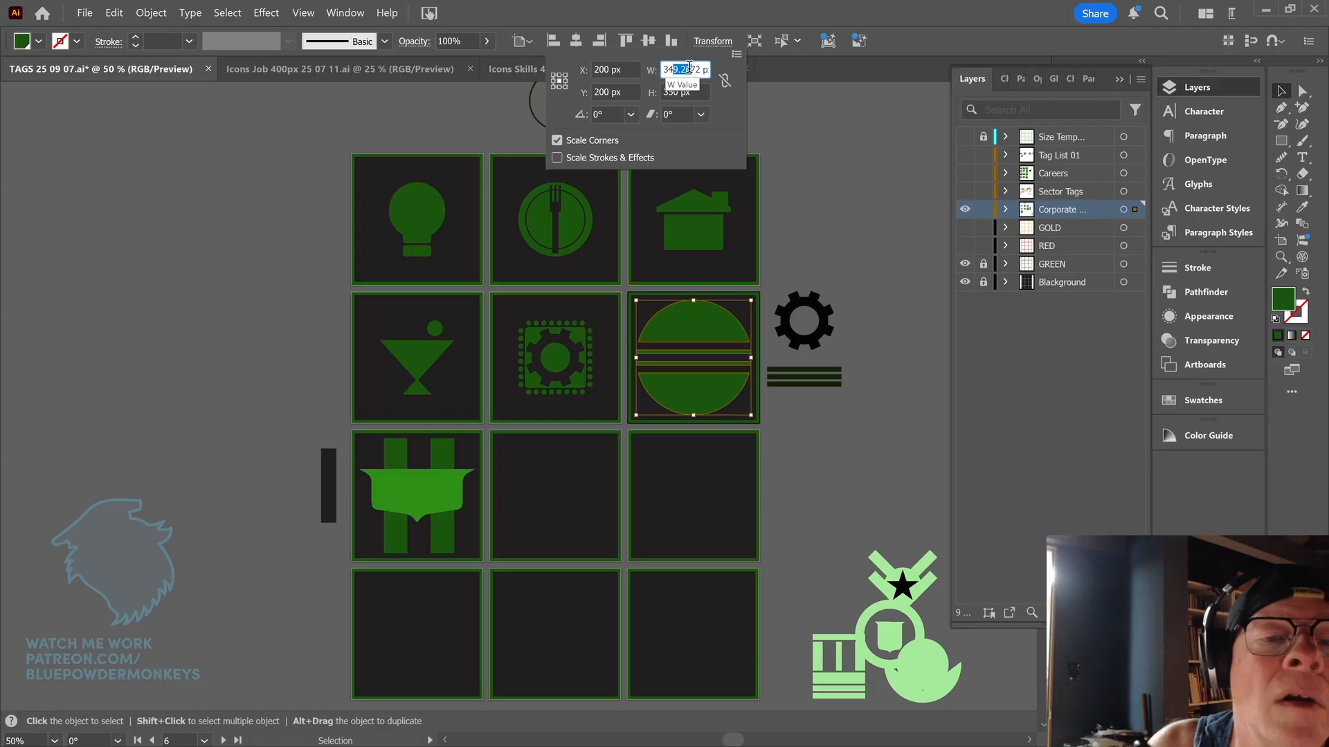
{"action": "left_click", "coordinate": [664, 69]}
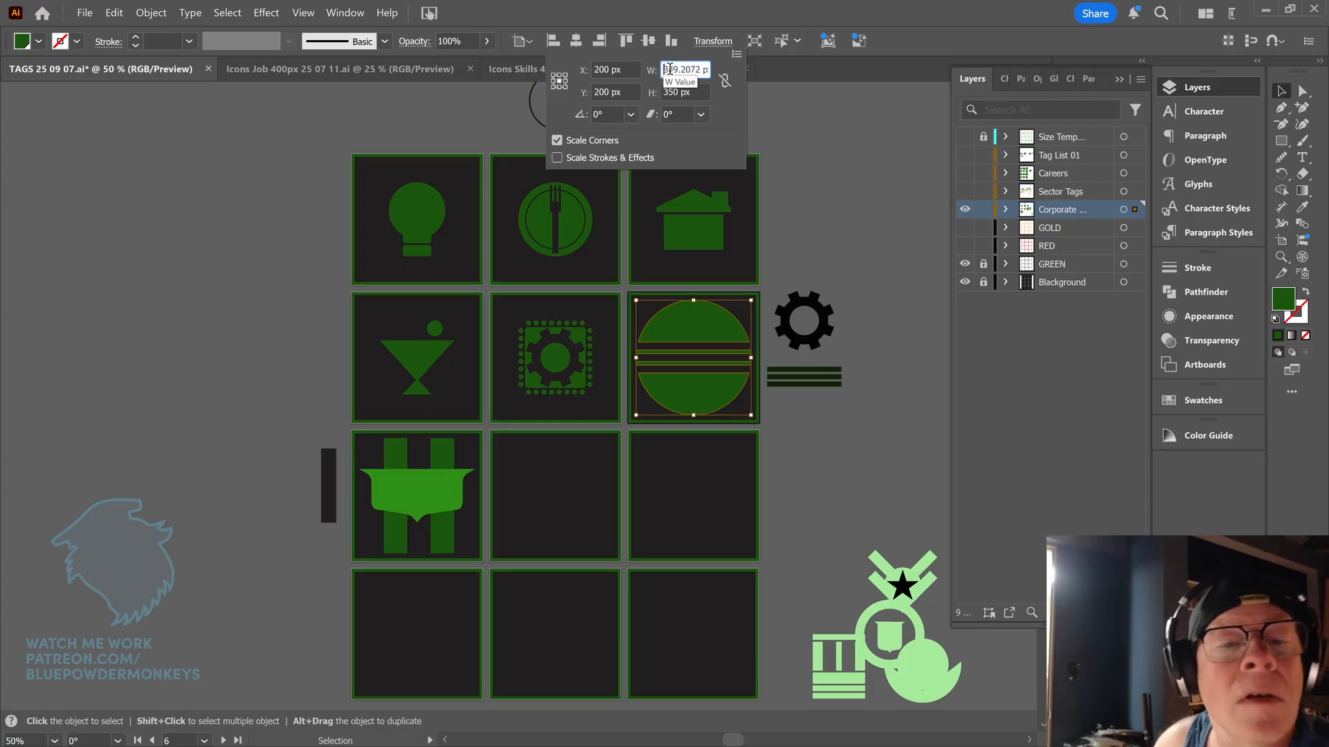
{"action": "key", "text": "shift+Down"}
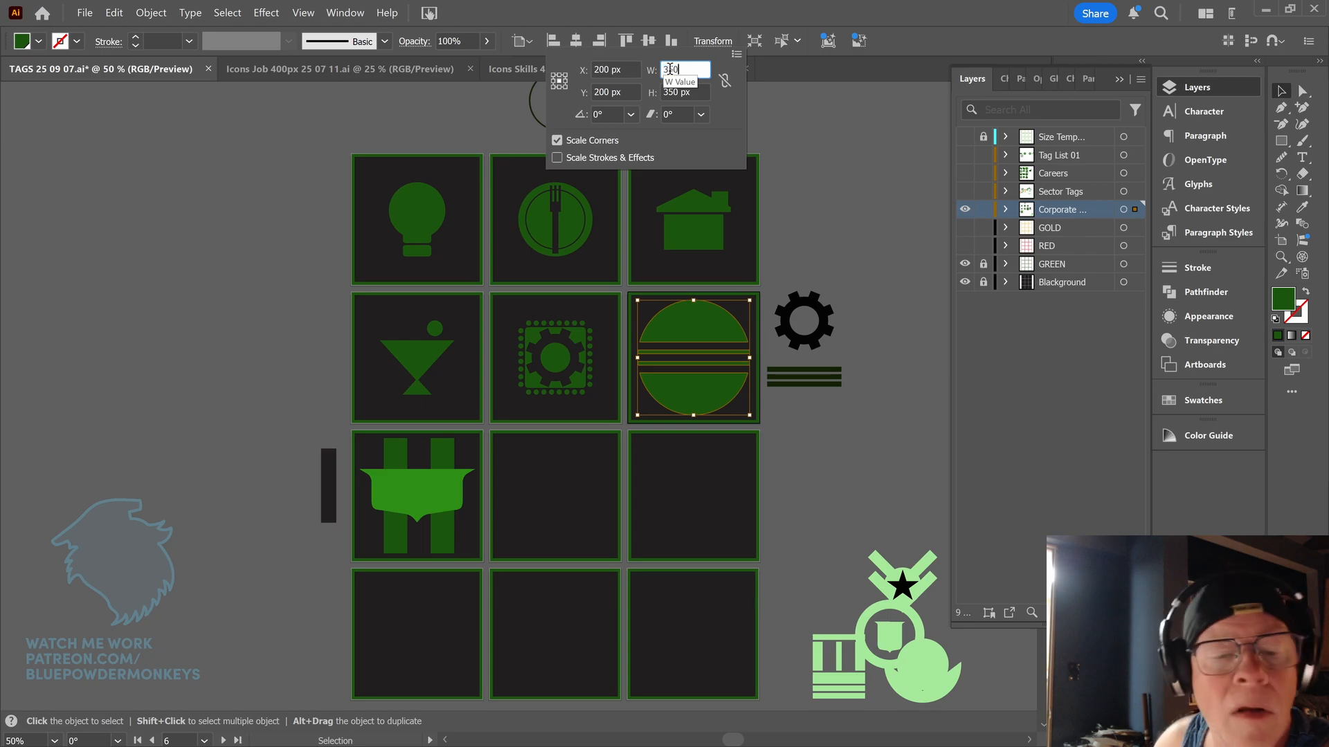
{"action": "key", "text": "Return"}
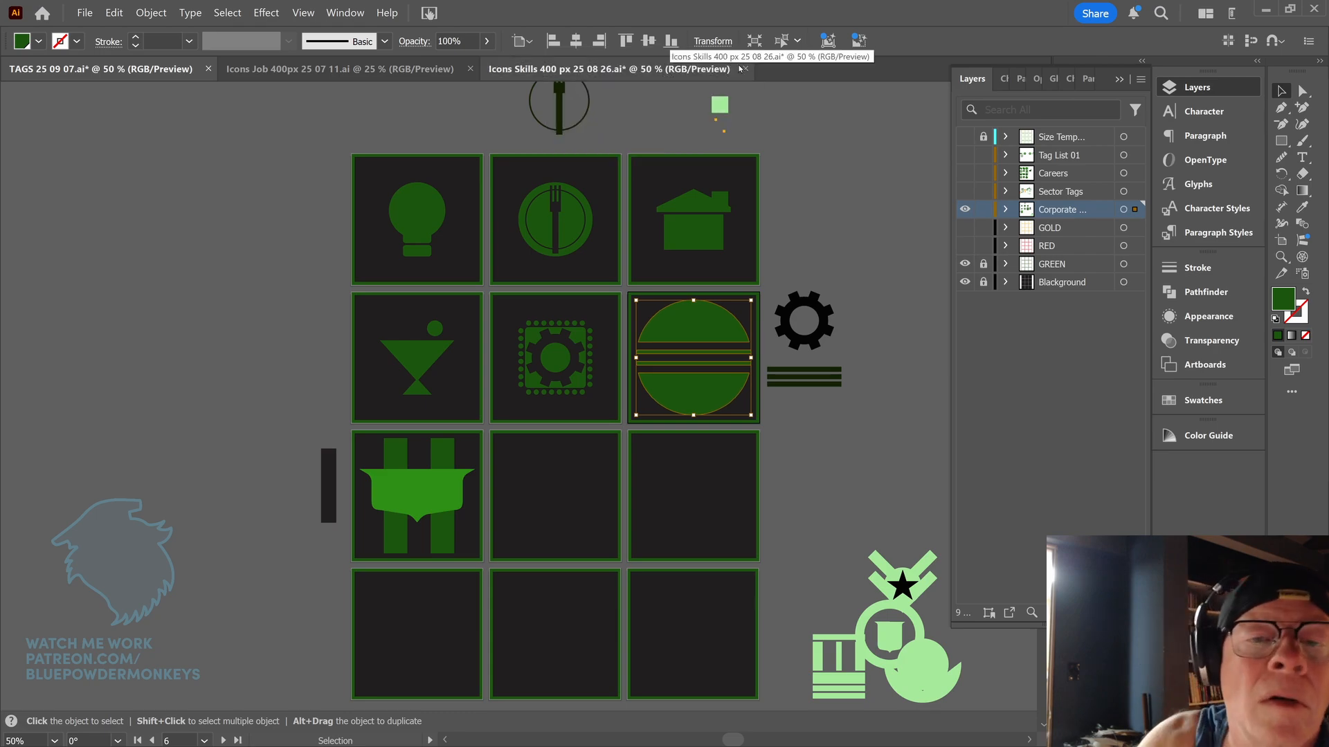
{"action": "left_click", "coordinate": [714, 41]}
{"action": "key", "text": "Escape"}
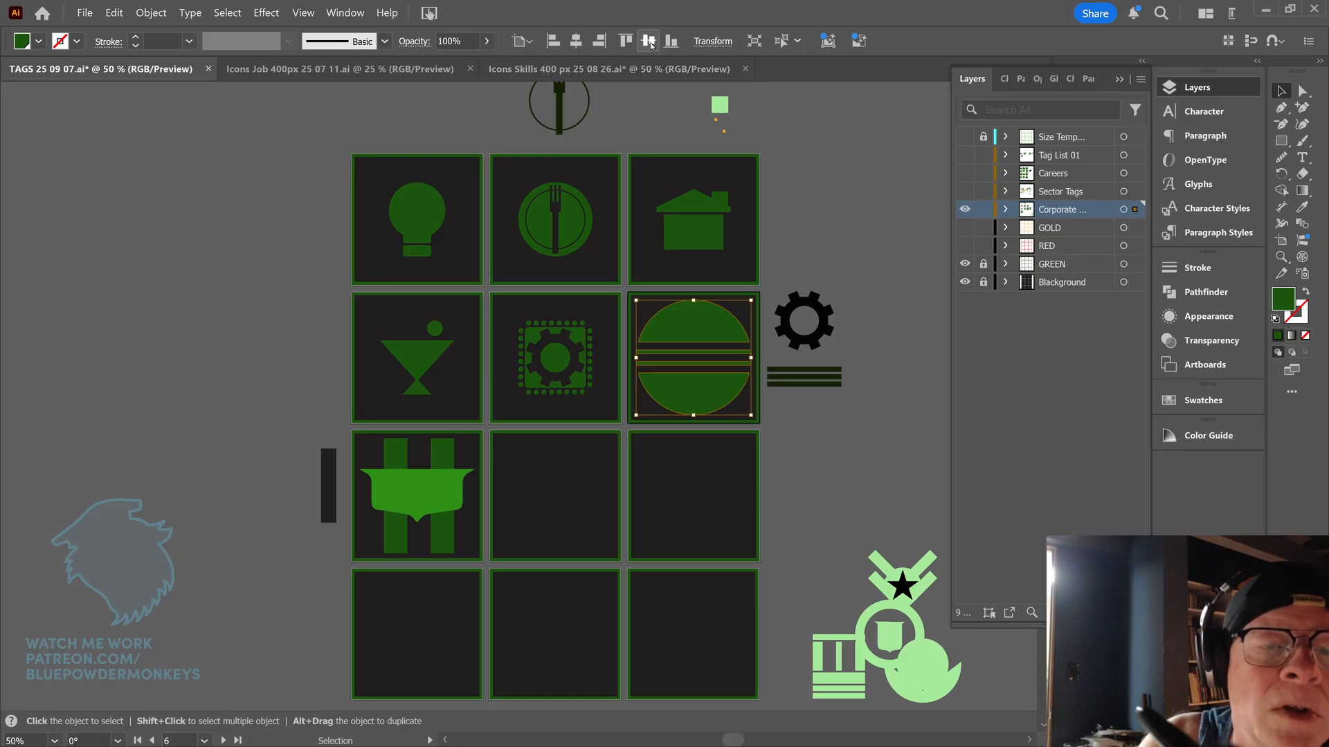
- Try to set the gear chip icon's width to 350 px without constrained proportions, and undo the distortion
{"action": "left_click", "coordinate": [610, 409]}
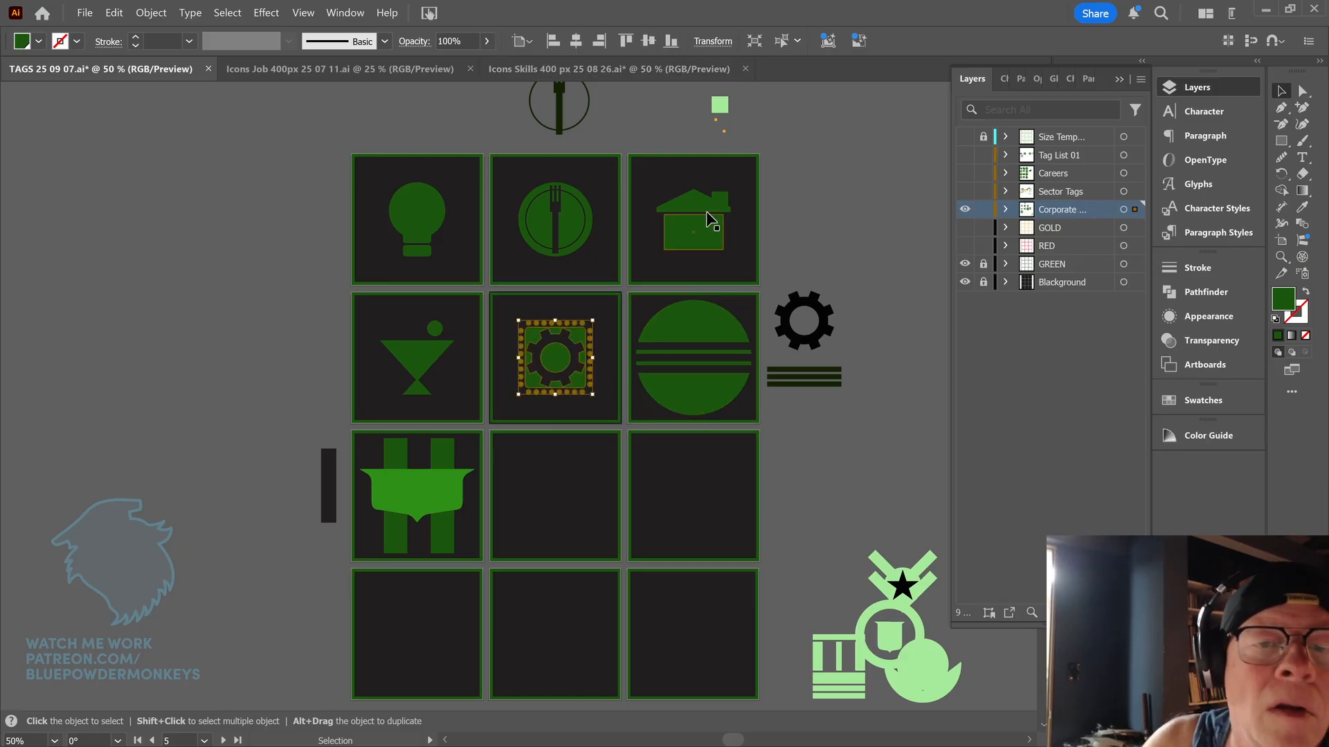
{"action": "left_click", "coordinate": [713, 41]}
{"action": "left_click", "coordinate": [699, 70]}
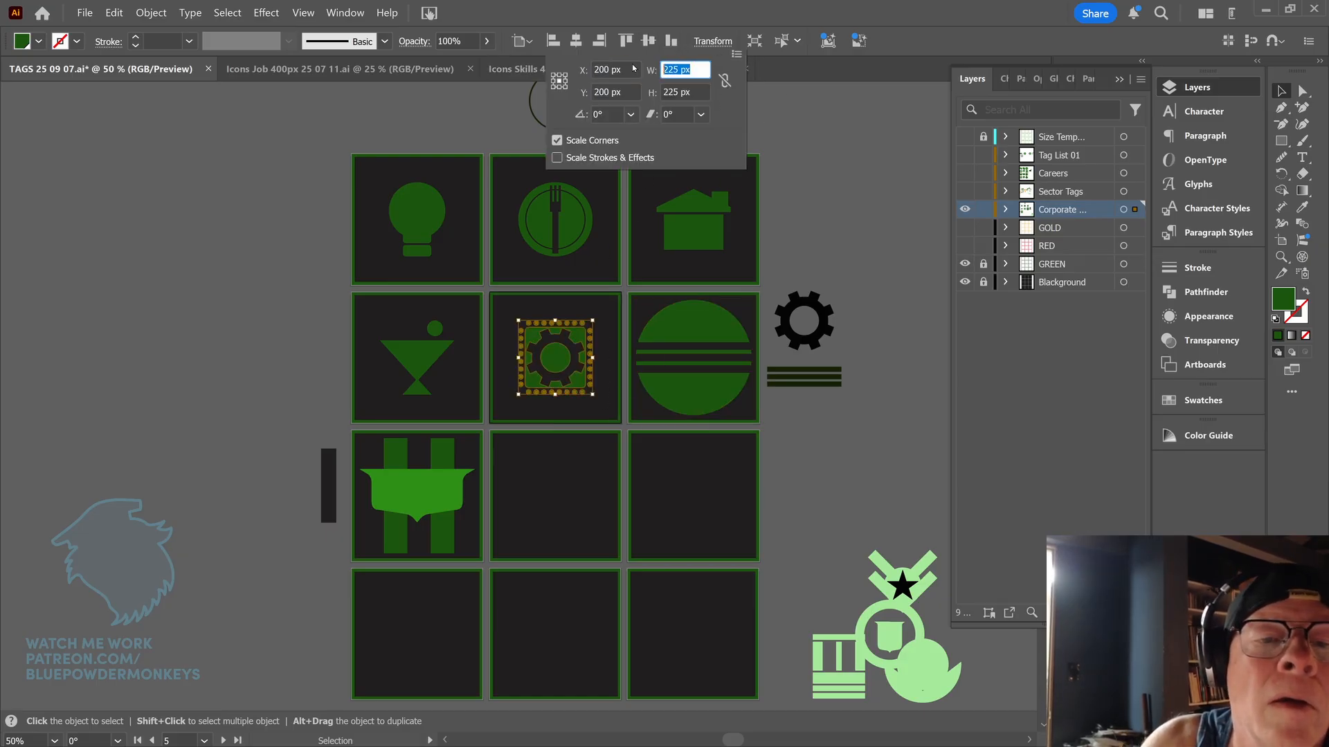
{"action": "type", "text": "35"}
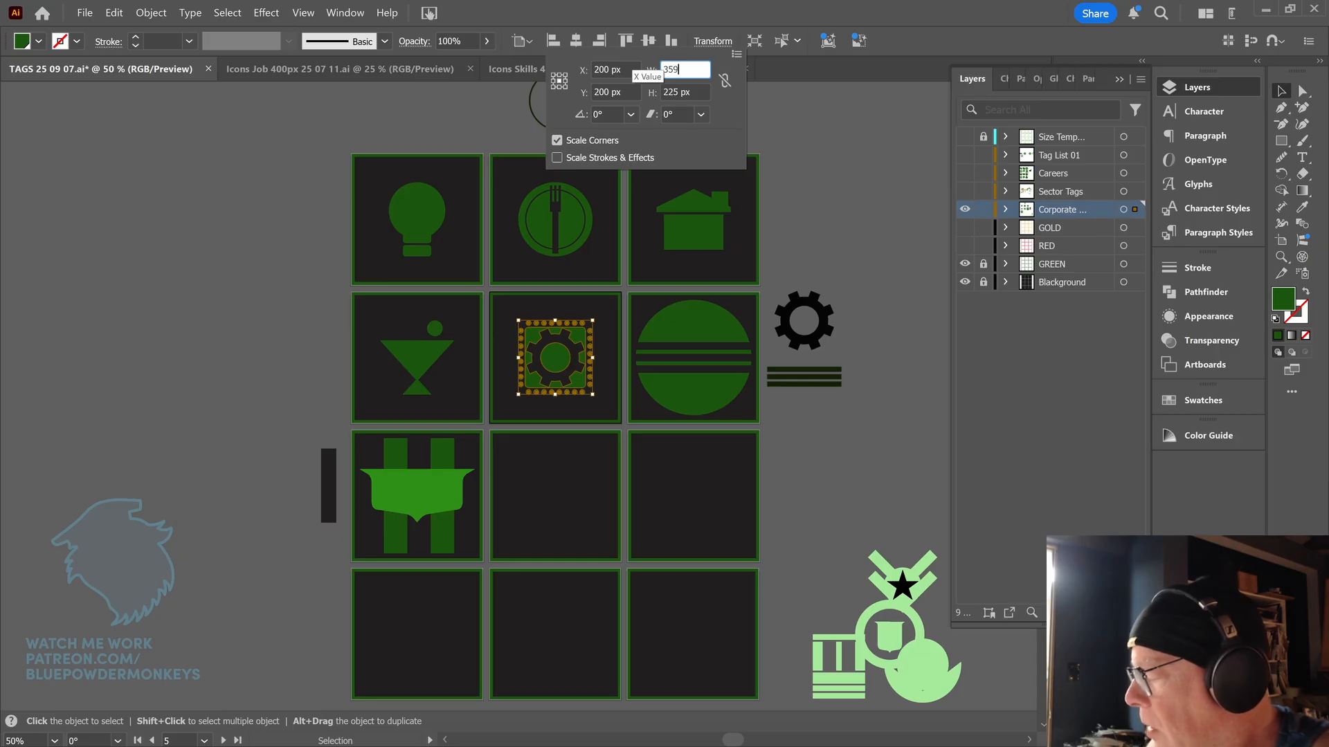
{"action": "type", "text": "0"}
{"action": "key", "text": "Return"}
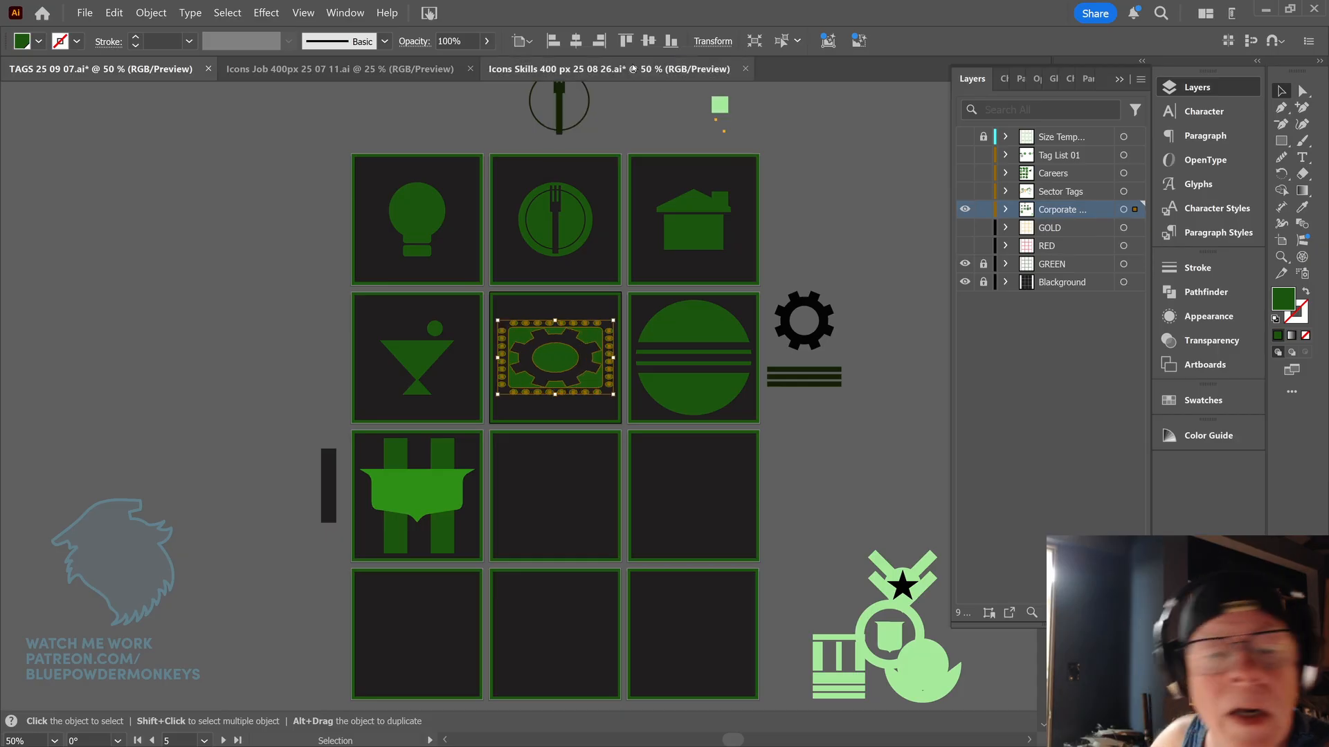
{"action": "key", "text": "ctrl+z"}
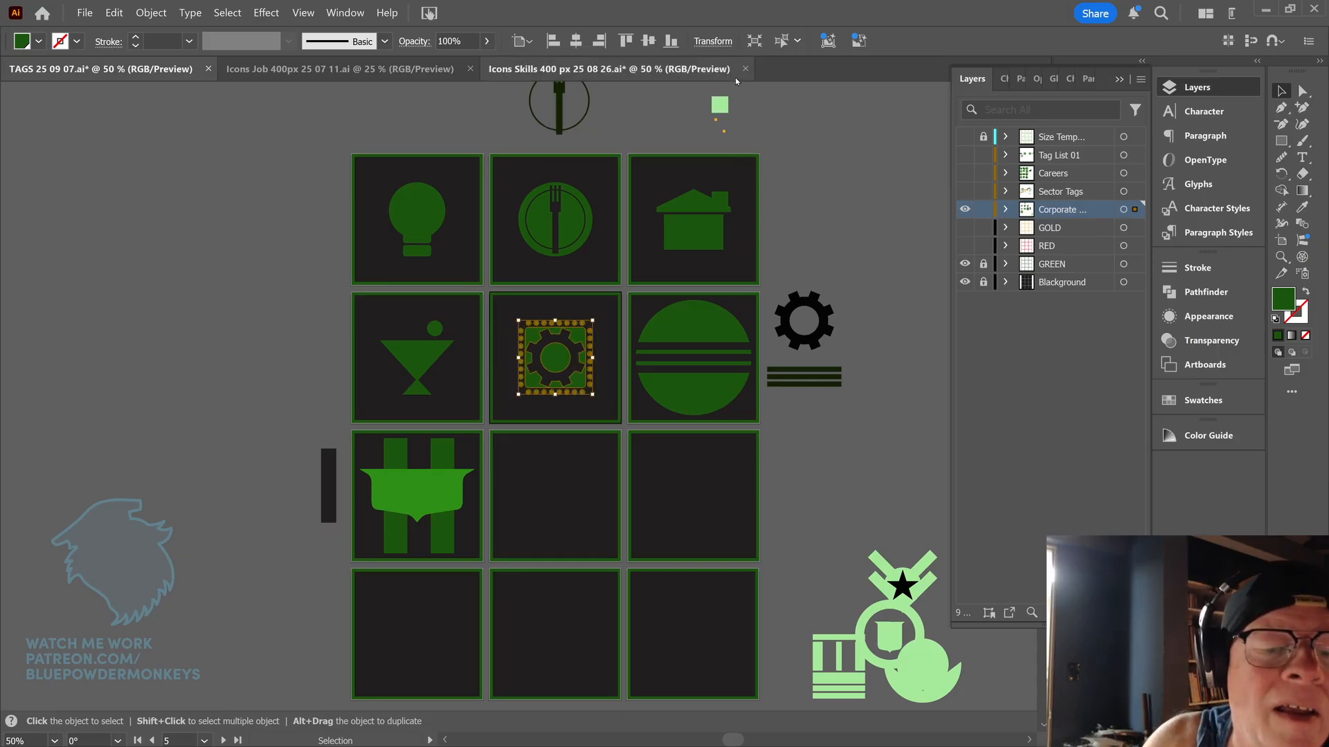
- Link the gear chip icon's width and height and scale it proportionally to 350 px wide
{"action": "left_click", "coordinate": [715, 41]}
{"action": "left_click", "coordinate": [724, 81]}
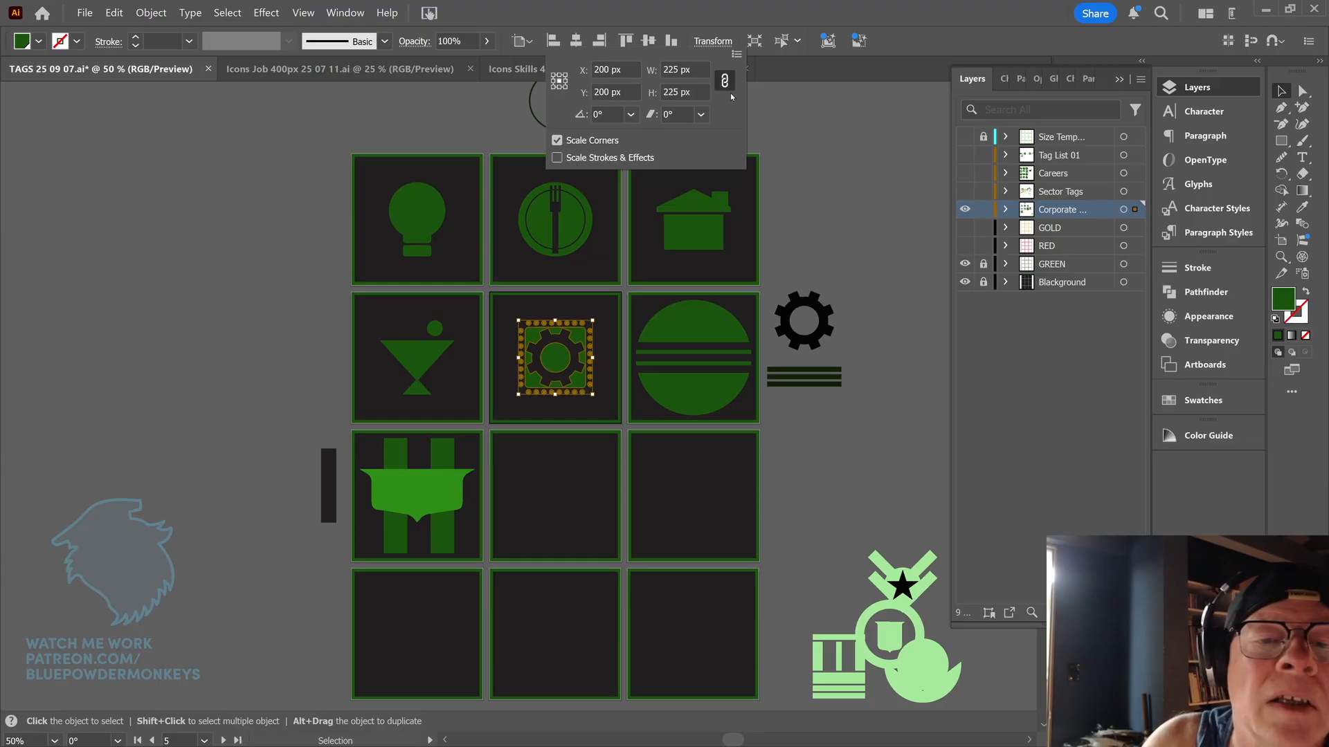
{"action": "left_click", "coordinate": [682, 69]}
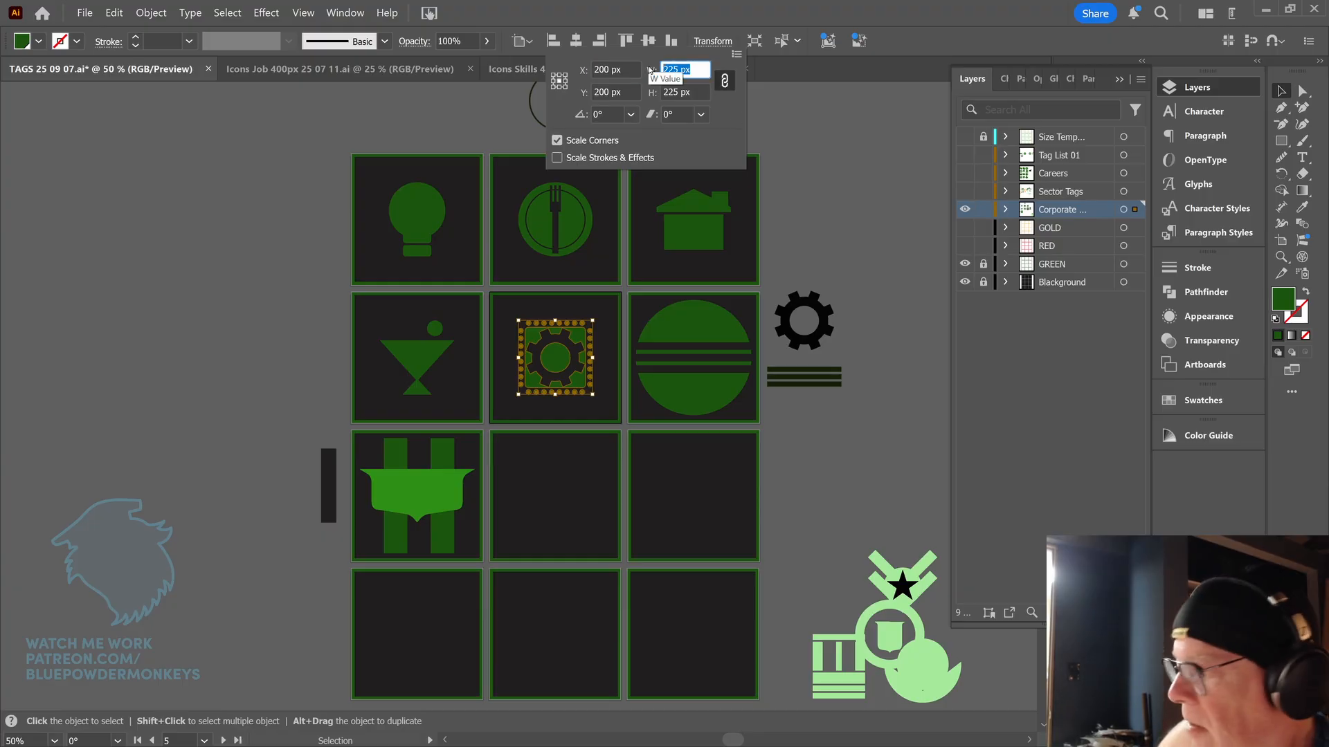
{"action": "type", "text": "350"}
{"action": "key", "text": "Return"}
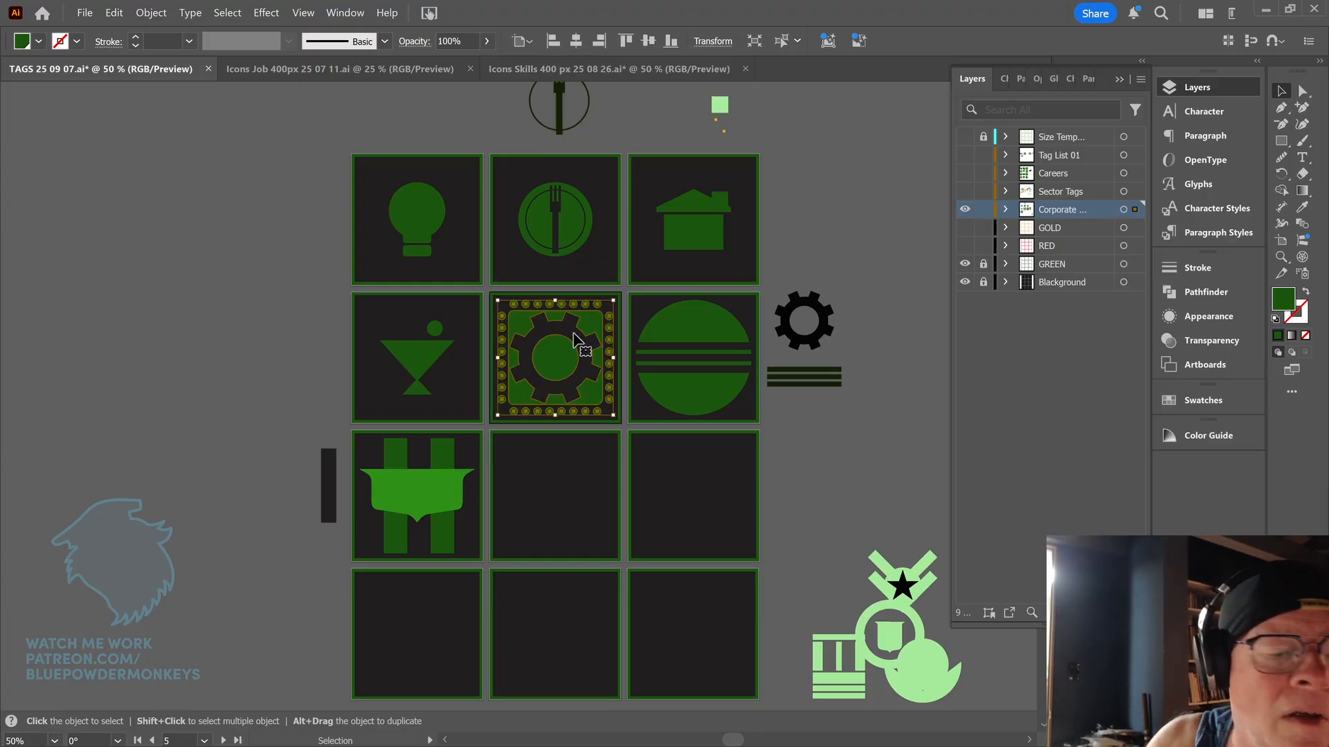
- Scale the cocktail glass icon proportionally to a width of 350 px
{"action": "left_click", "coordinate": [401, 344]}
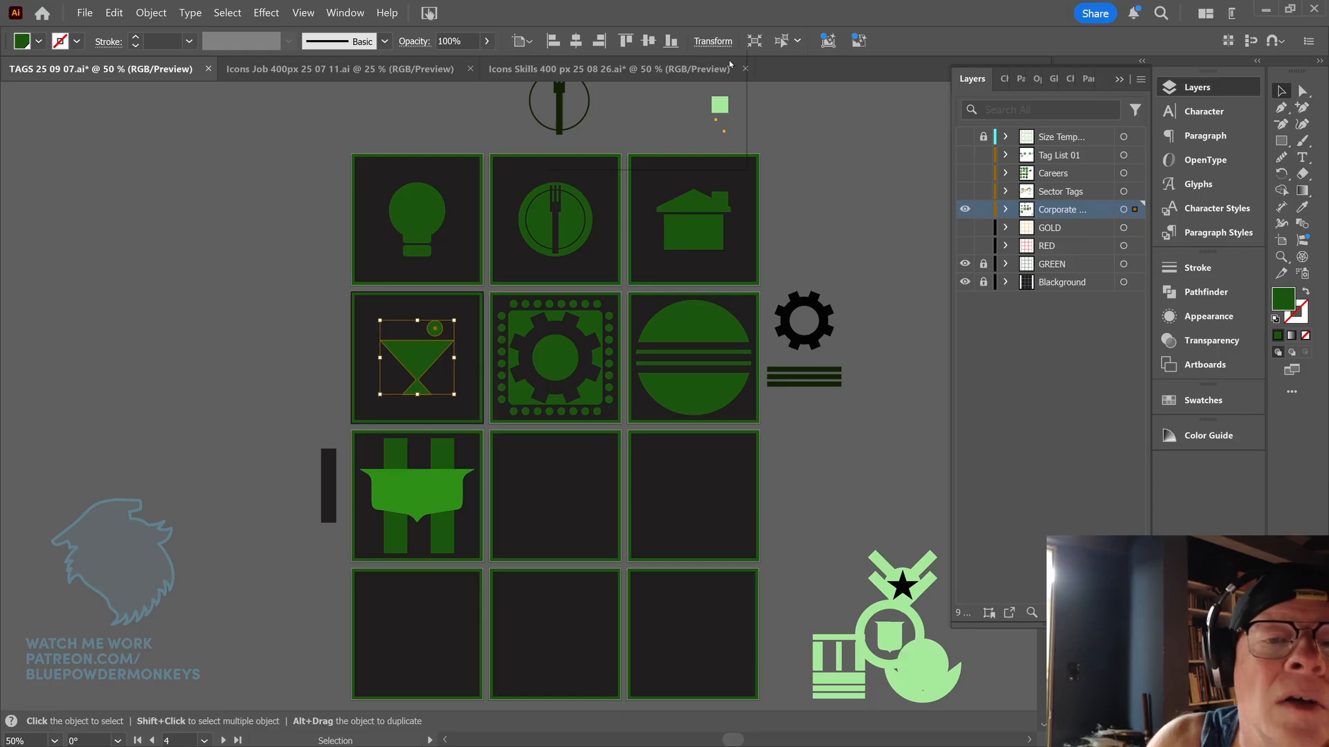
{"action": "left_click", "coordinate": [712, 42]}
{"action": "left_click_drag", "start_coordinate": [701, 70], "coordinate": [645, 68]}
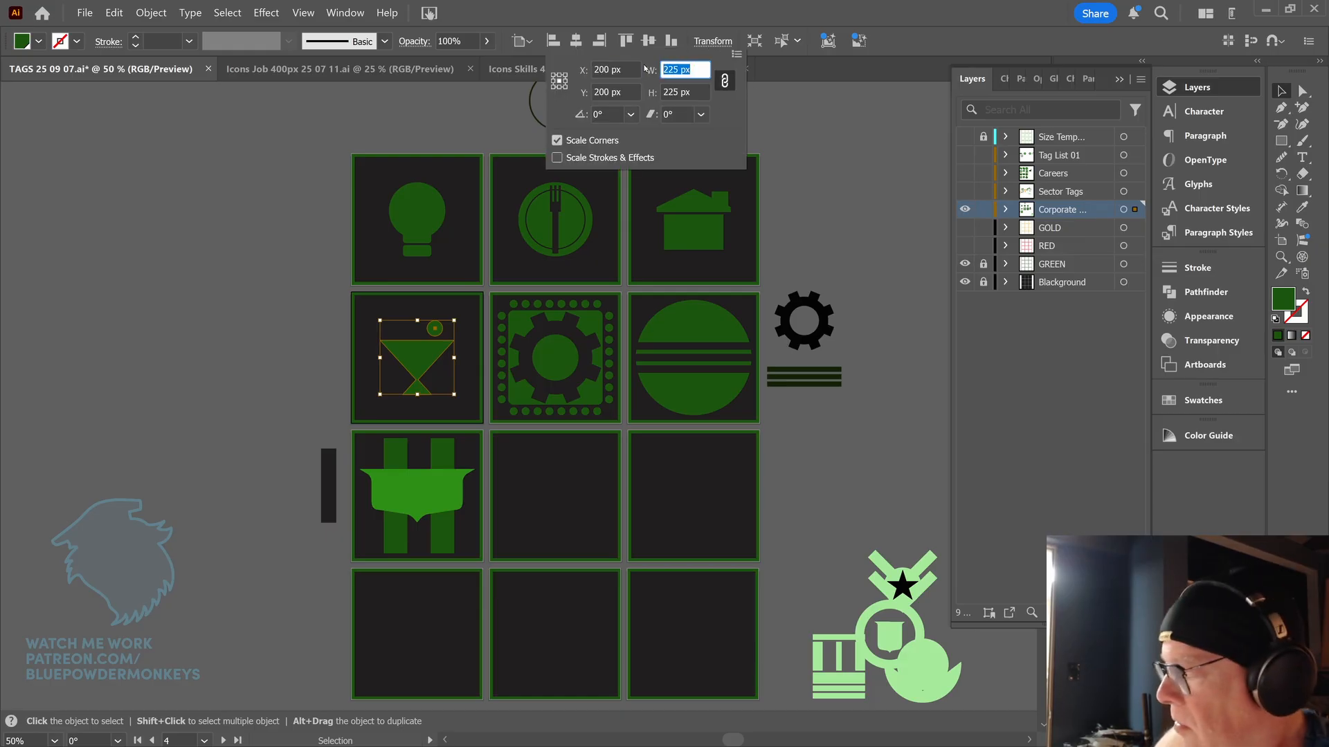
{"action": "type", "text": "350"}
{"action": "key", "text": "Return"}
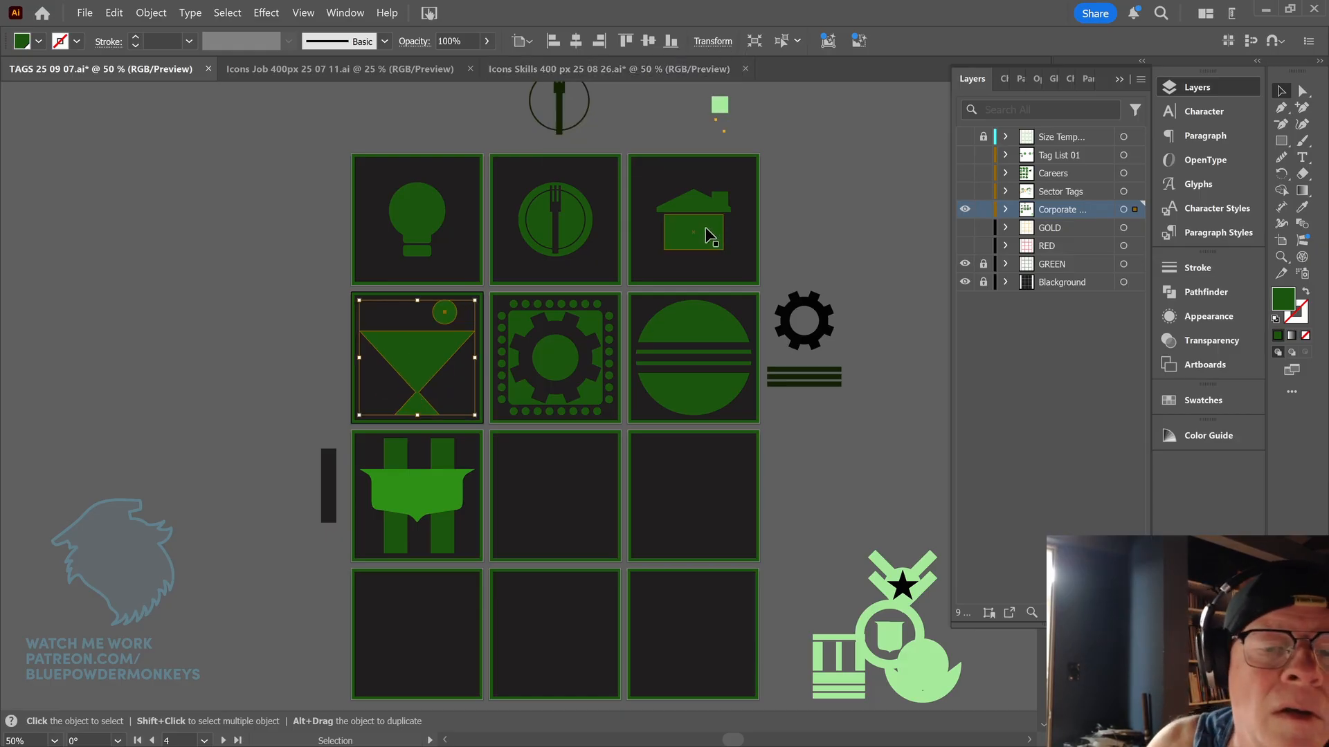
- Scale the house icon on the third artboard proportionally to 350 px wide and check its dimensions
{"action": "left_click", "coordinate": [700, 229]}
{"action": "left_click", "coordinate": [713, 41]}
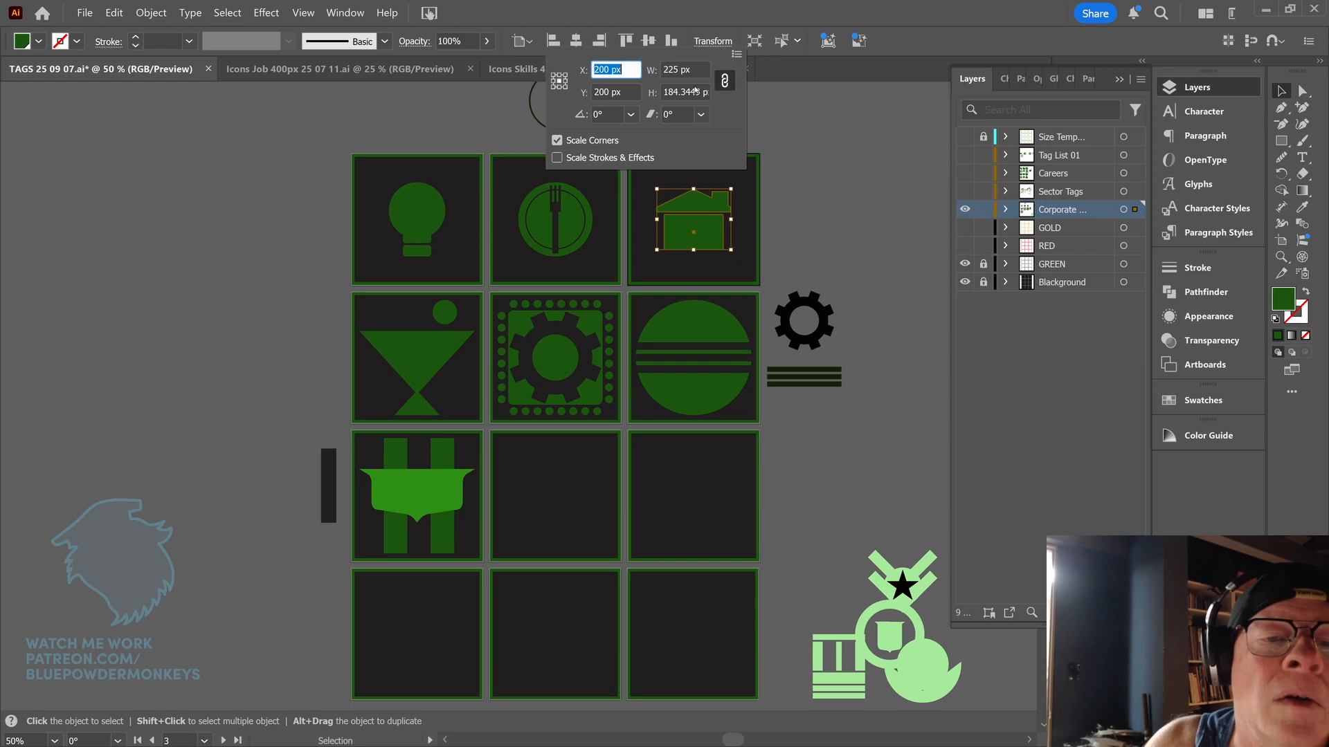
{"action": "left_click_drag", "start_coordinate": [697, 69], "coordinate": [662, 68]}
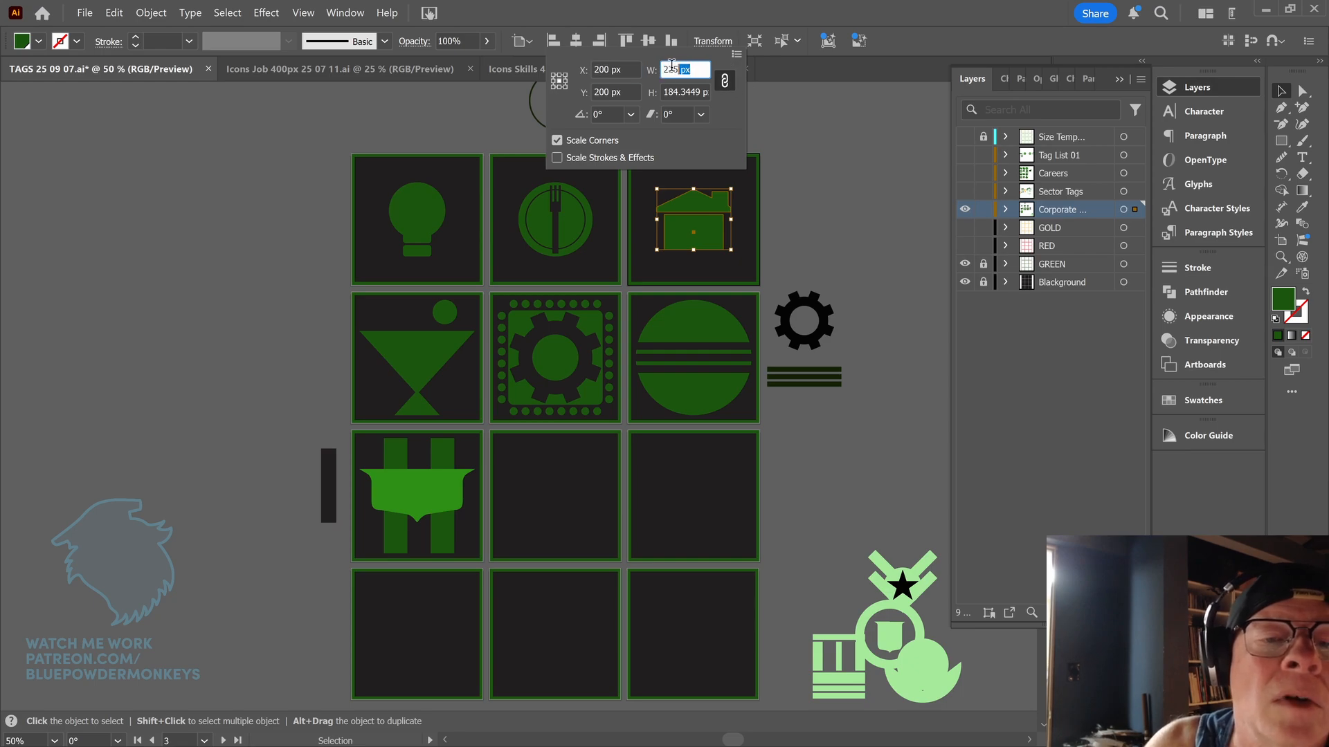
{"action": "type", "text": "350"}
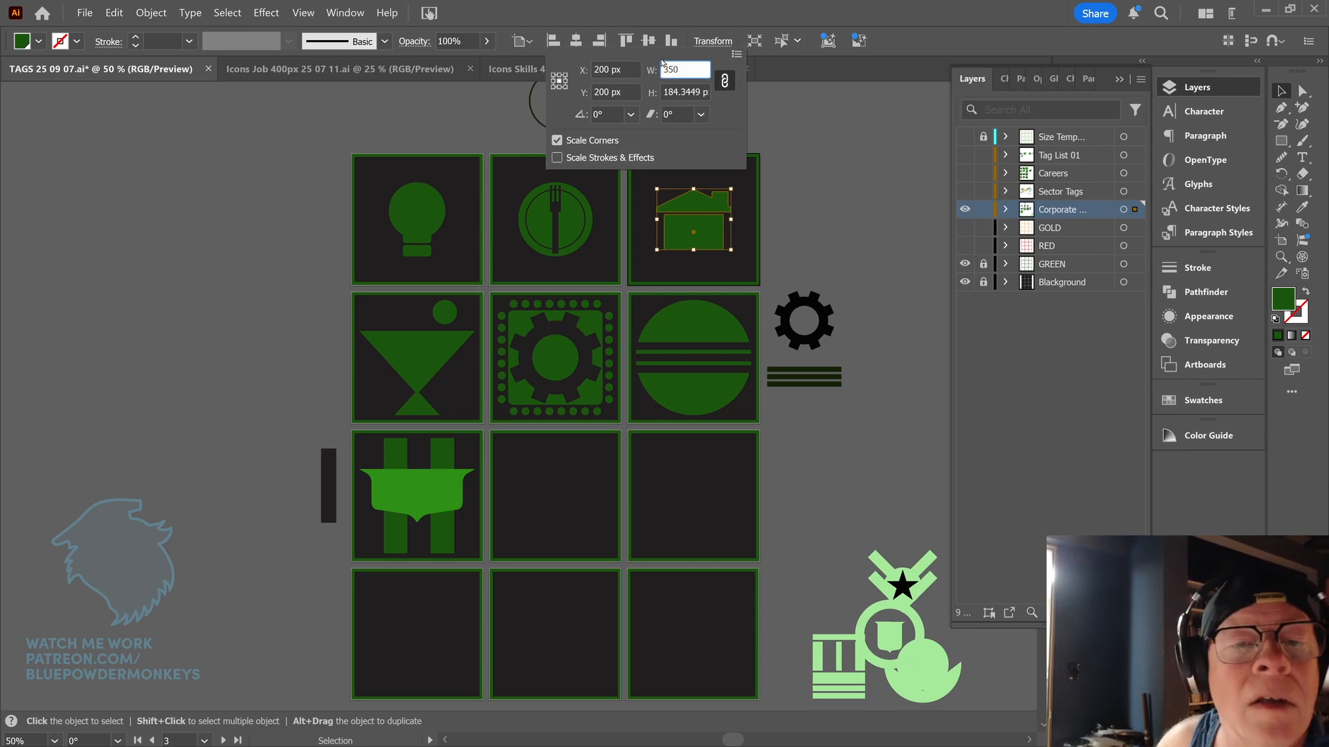
{"action": "key", "text": "Return"}
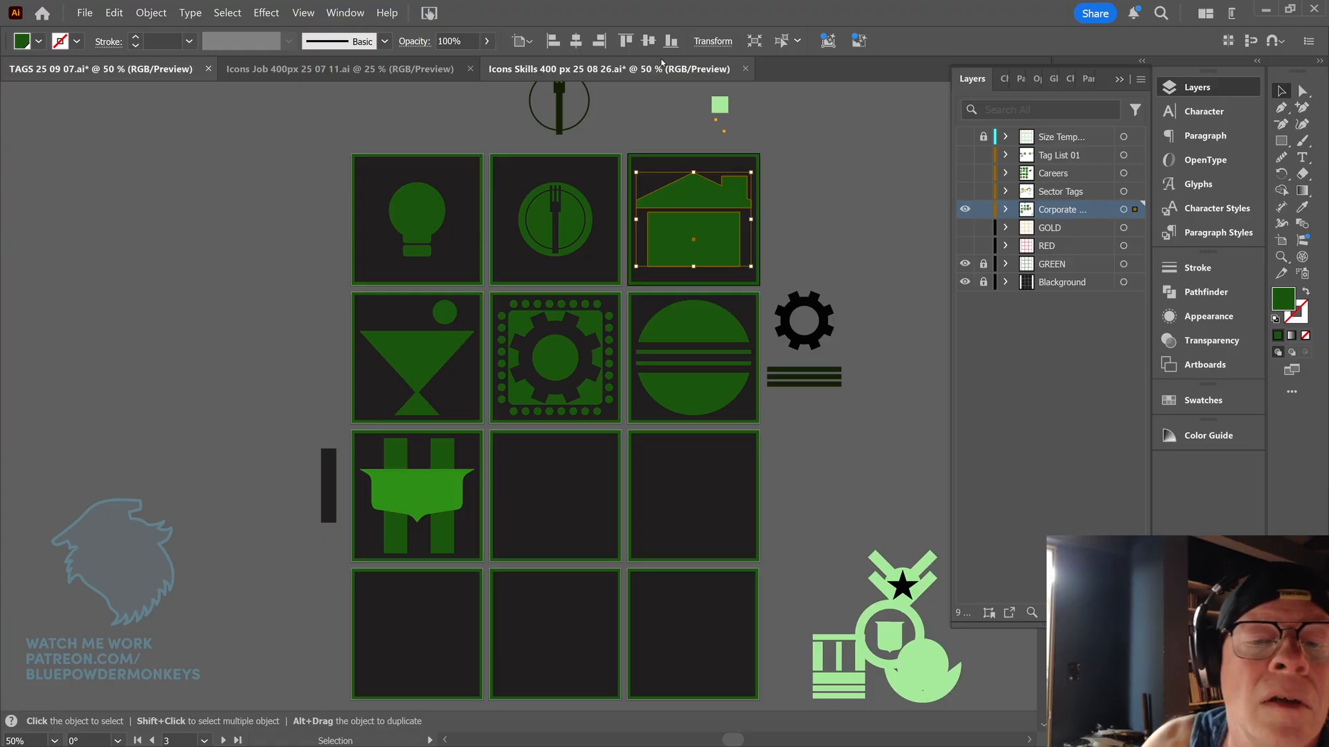
{"action": "left_click", "coordinate": [716, 44]}
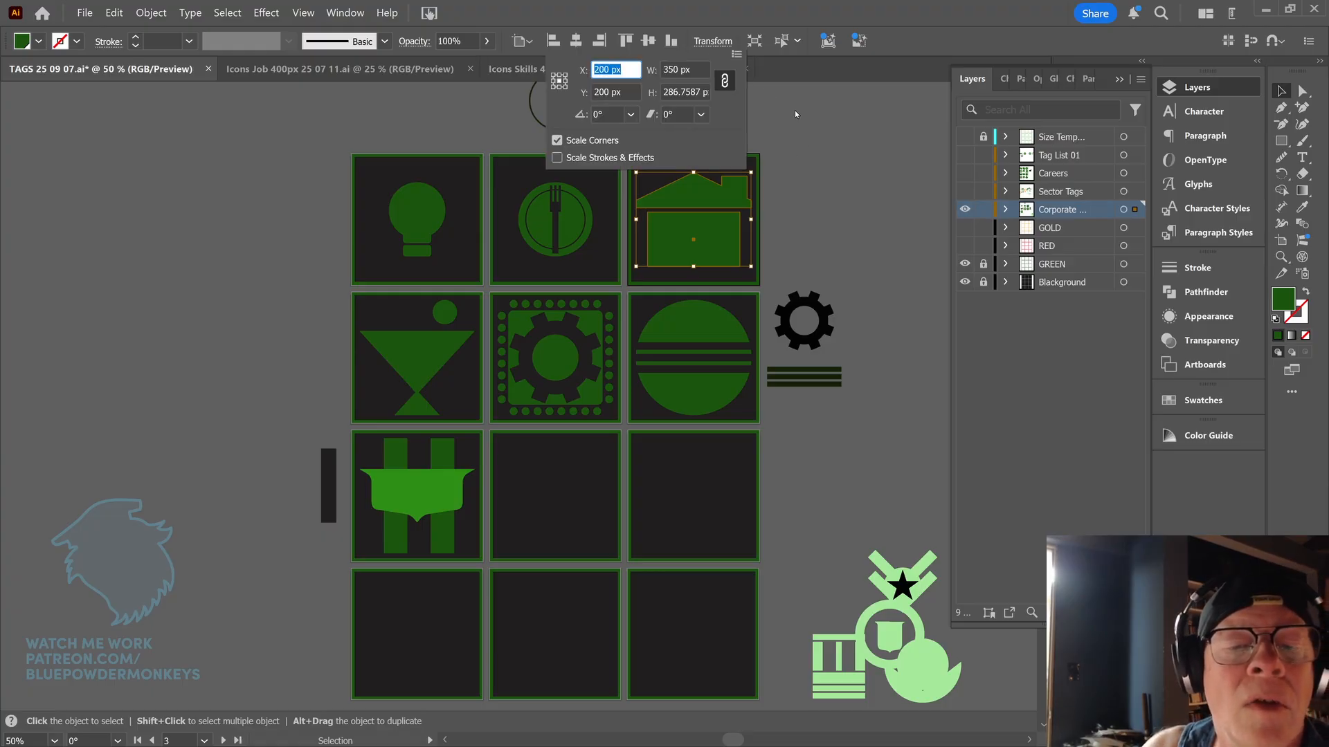
- Scale the plate and fork icon on the second artboard proportionally to a width of 350 px
{"action": "left_click", "coordinate": [795, 111]}
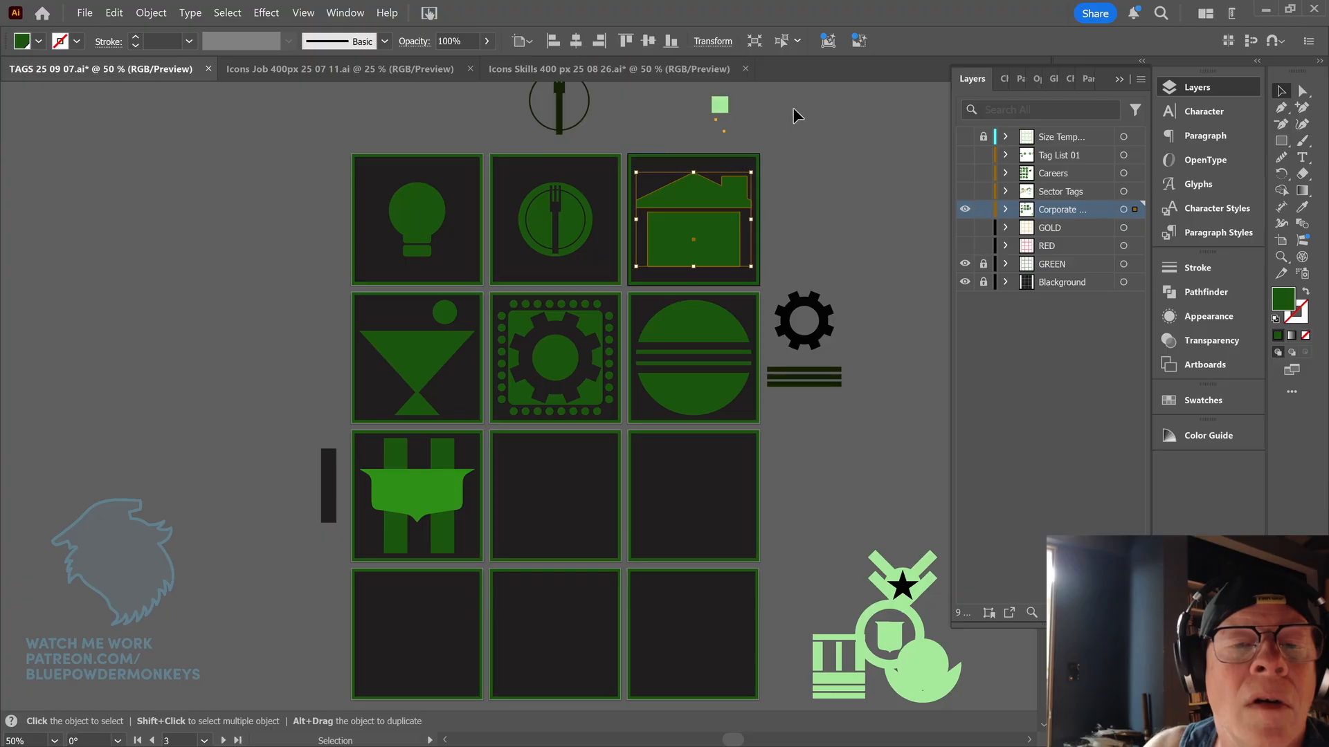
{"action": "left_click", "coordinate": [778, 165]}
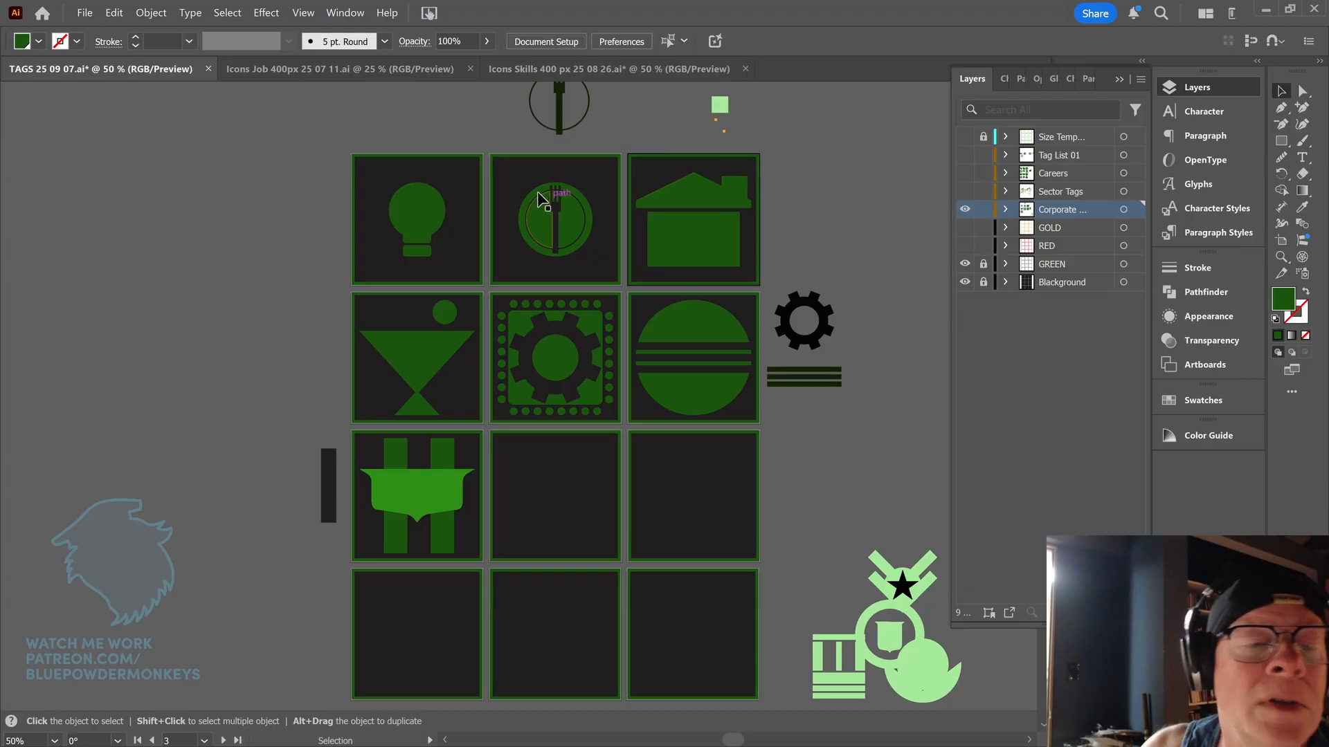
{"action": "left_click", "coordinate": [579, 250]}
{"action": "left_click", "coordinate": [713, 41]}
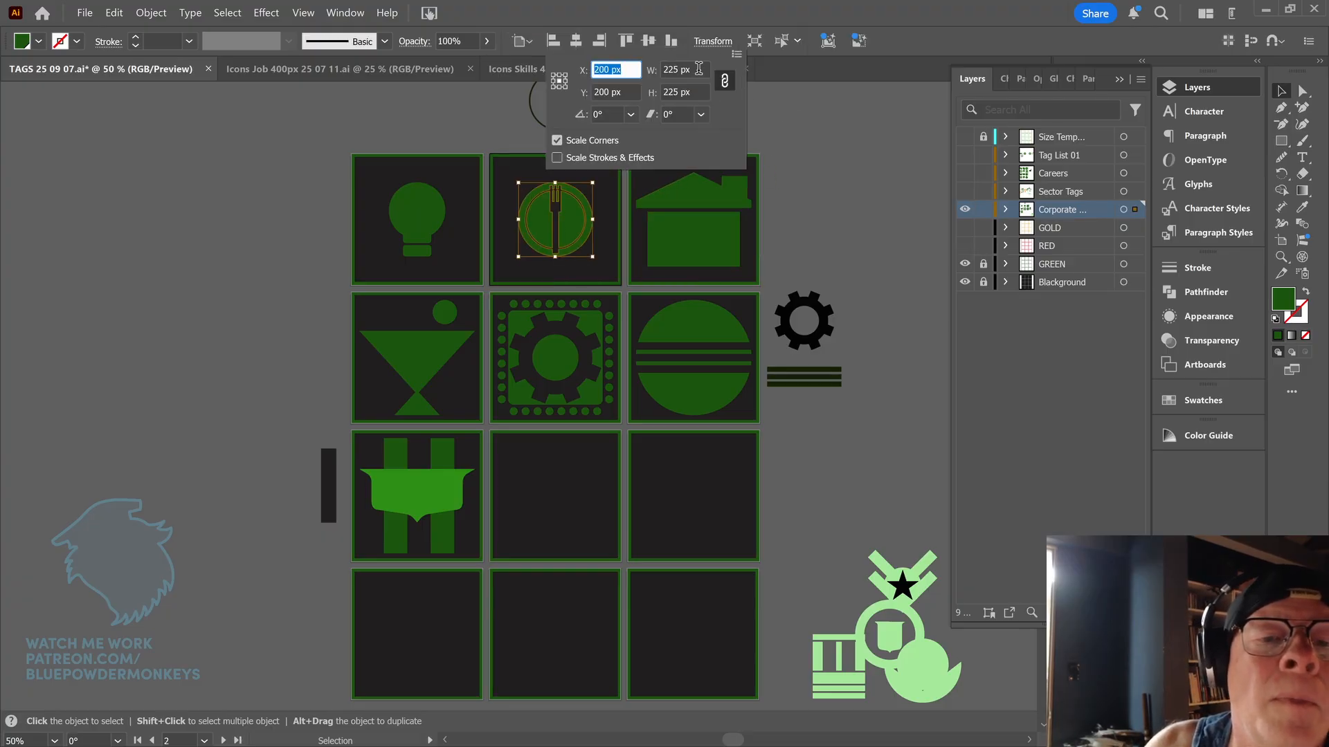
{"action": "left_click", "coordinate": [663, 68]}
{"action": "type", "text": "250"}
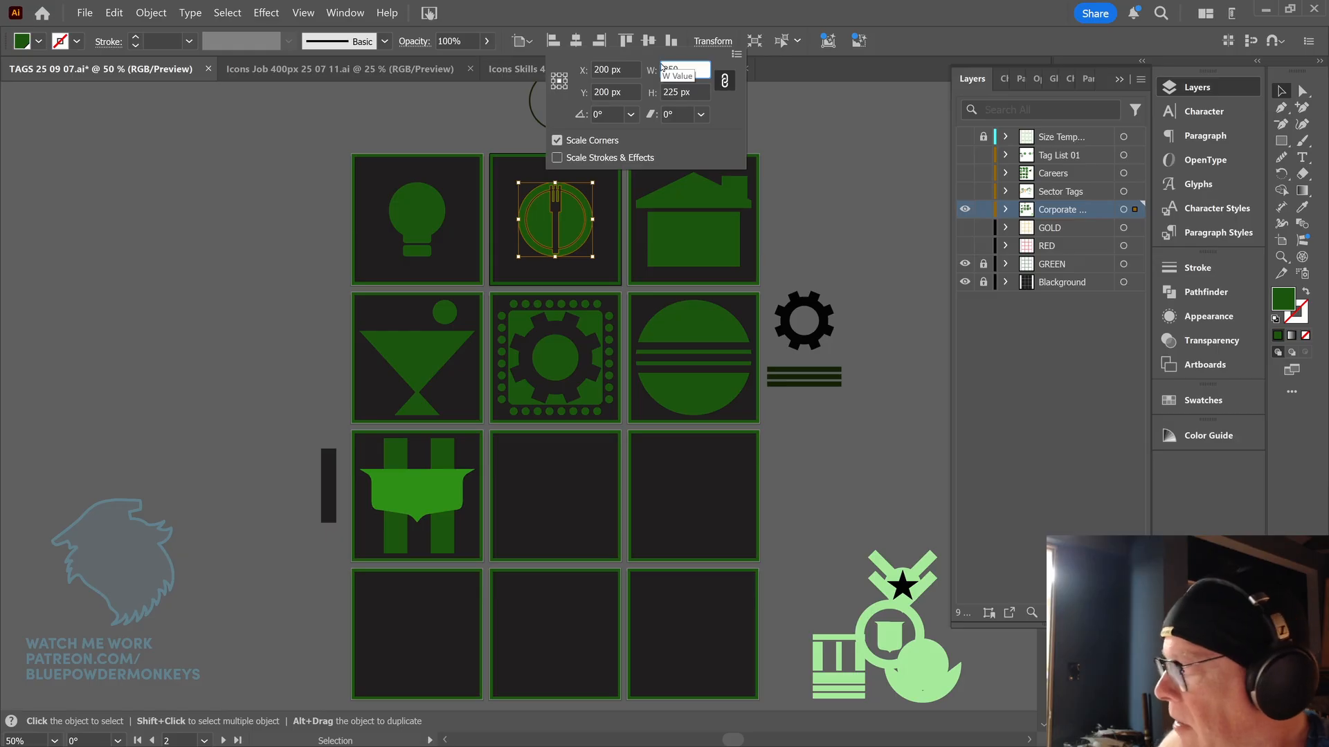
{"action": "key", "text": "Return"}
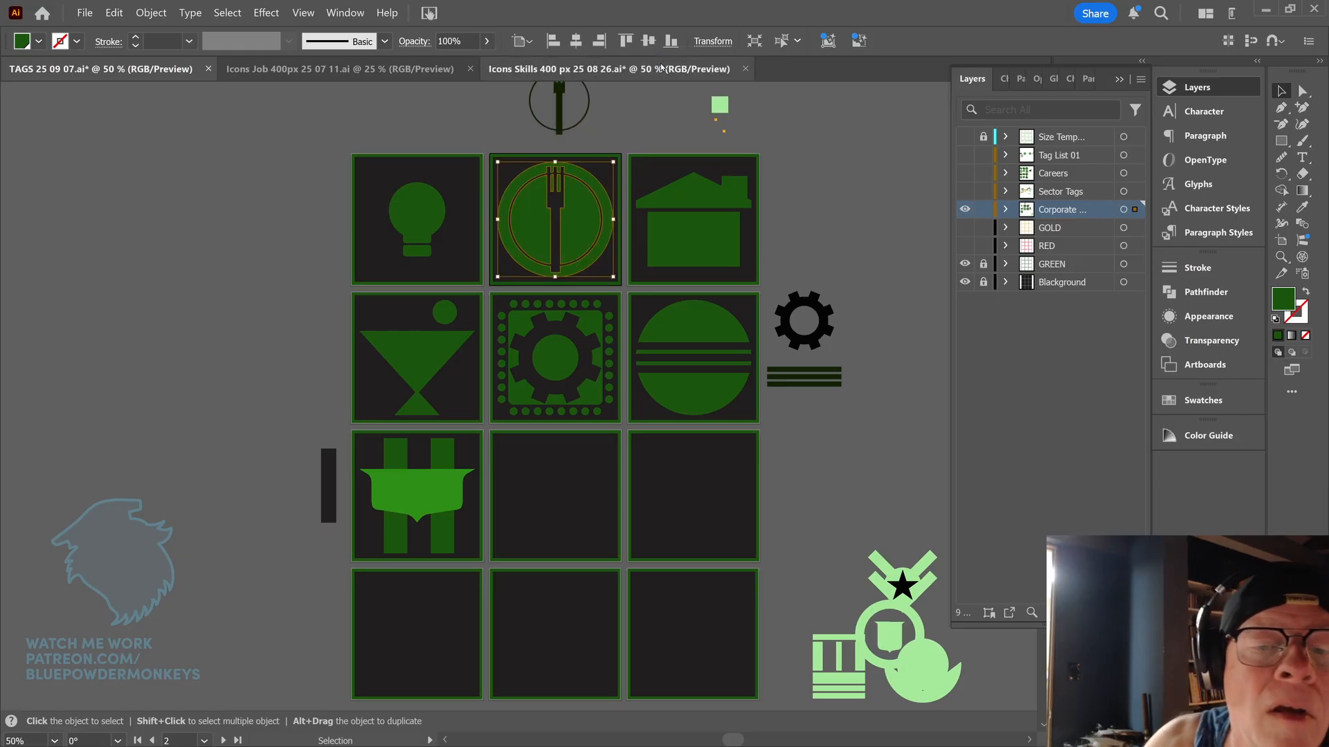
- Scale the light bulb icon on the first artboard proportionally to a height of 350 px and save the document
{"action": "left_click", "coordinate": [445, 196]}
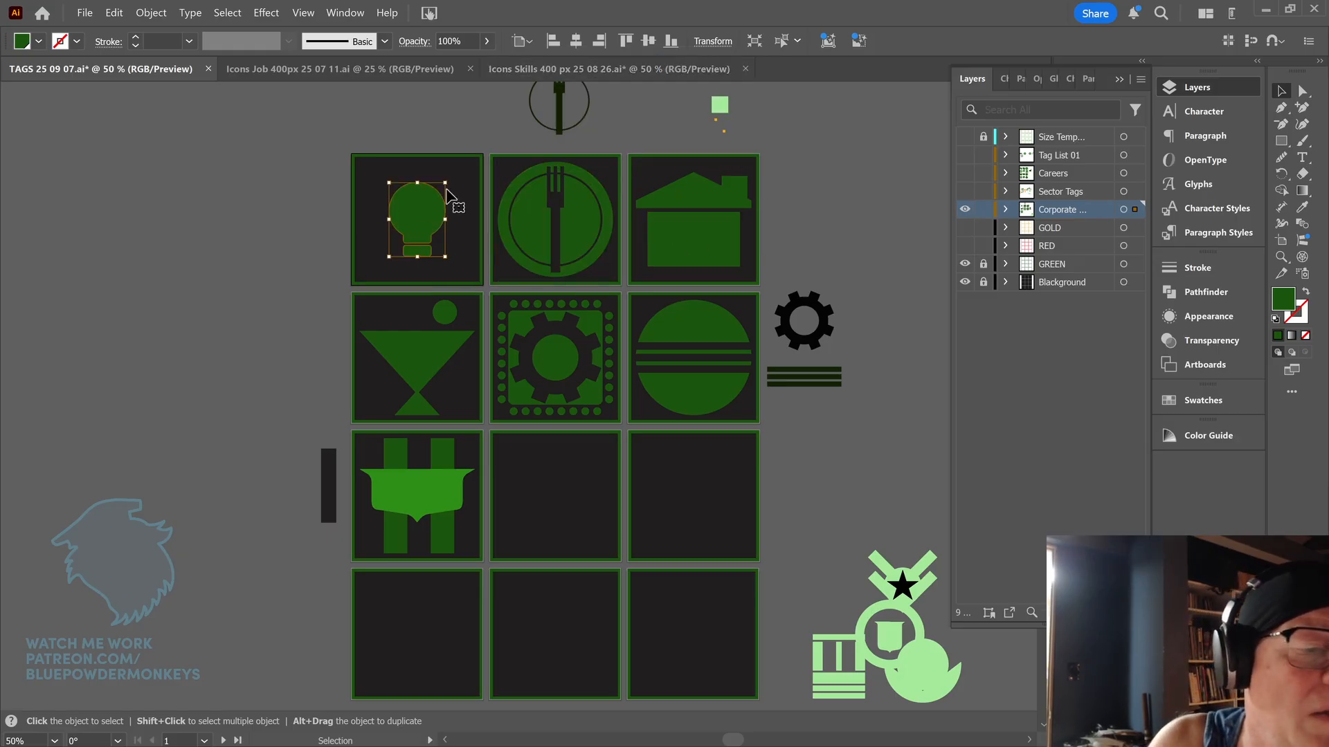
{"action": "left_click", "coordinate": [713, 42]}
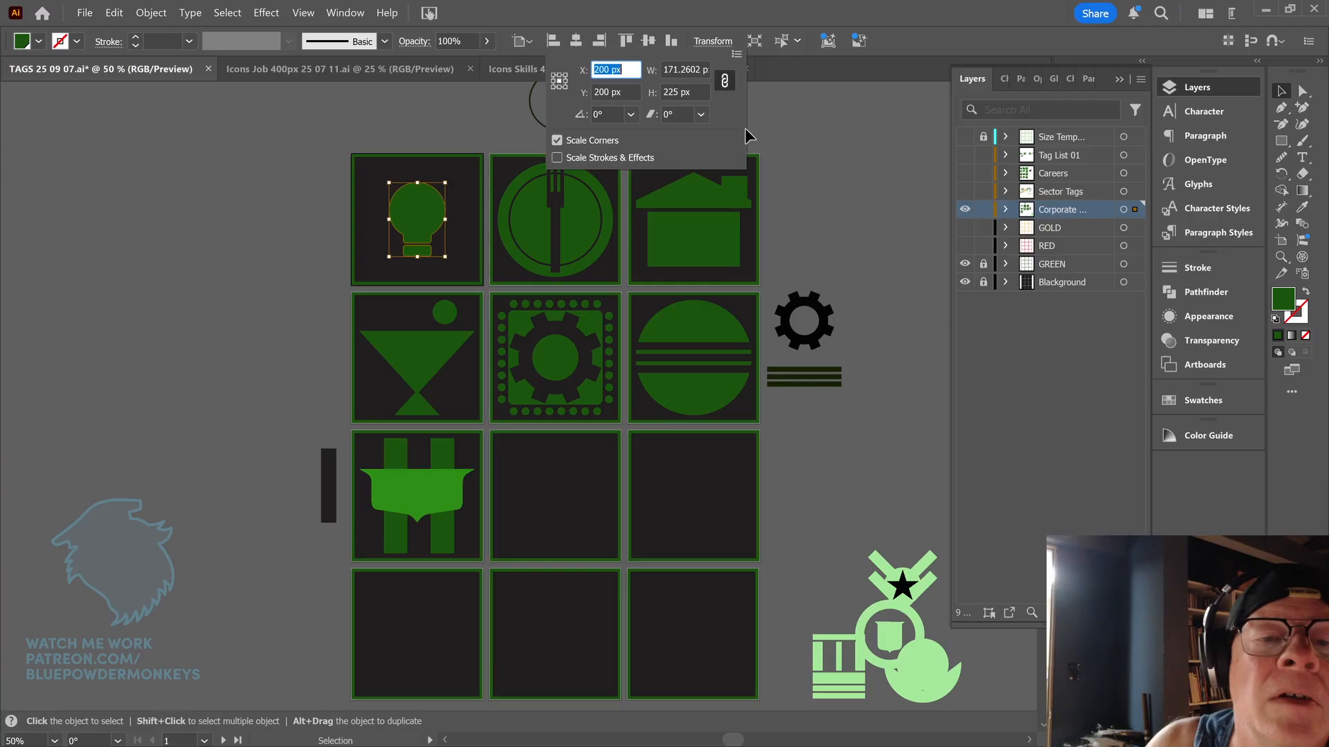
{"action": "left_click", "coordinate": [692, 92]}
{"action": "type", "text": "350"}
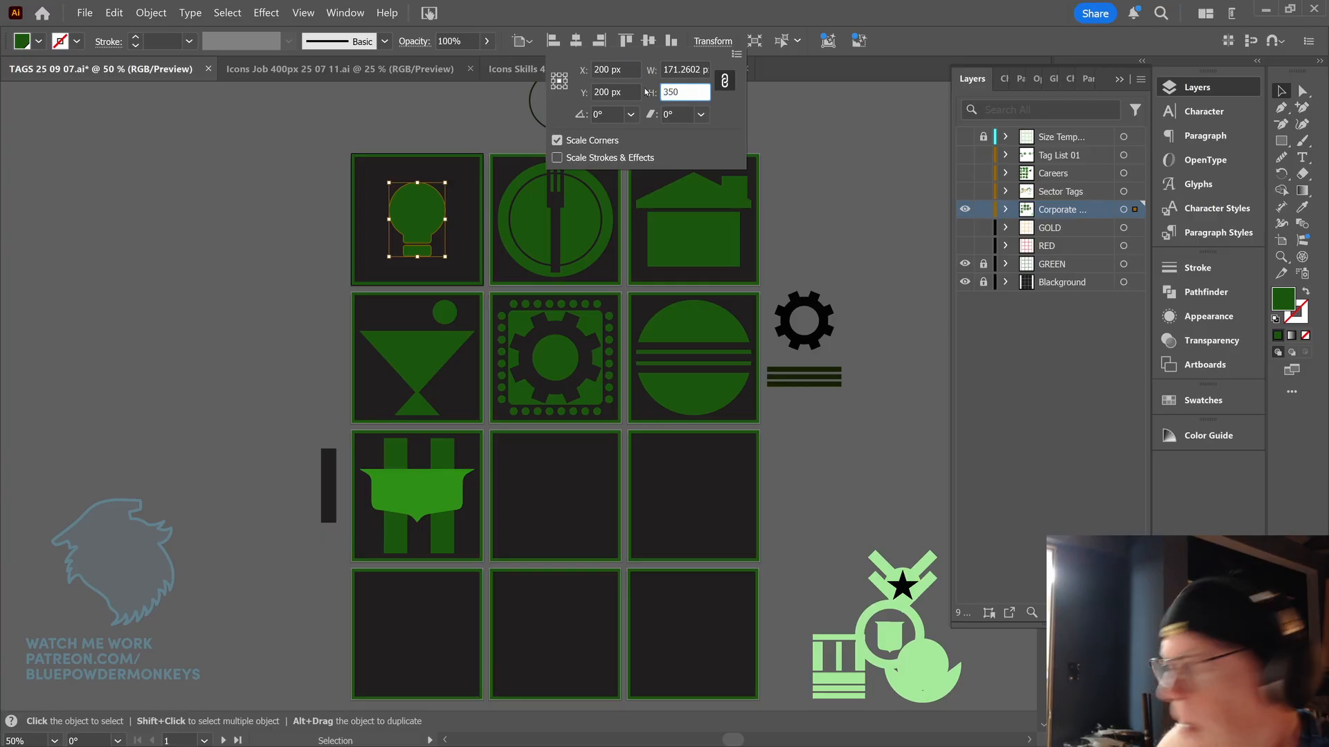
{"action": "key", "text": "Return"}
{"action": "left_click", "coordinate": [801, 181]}
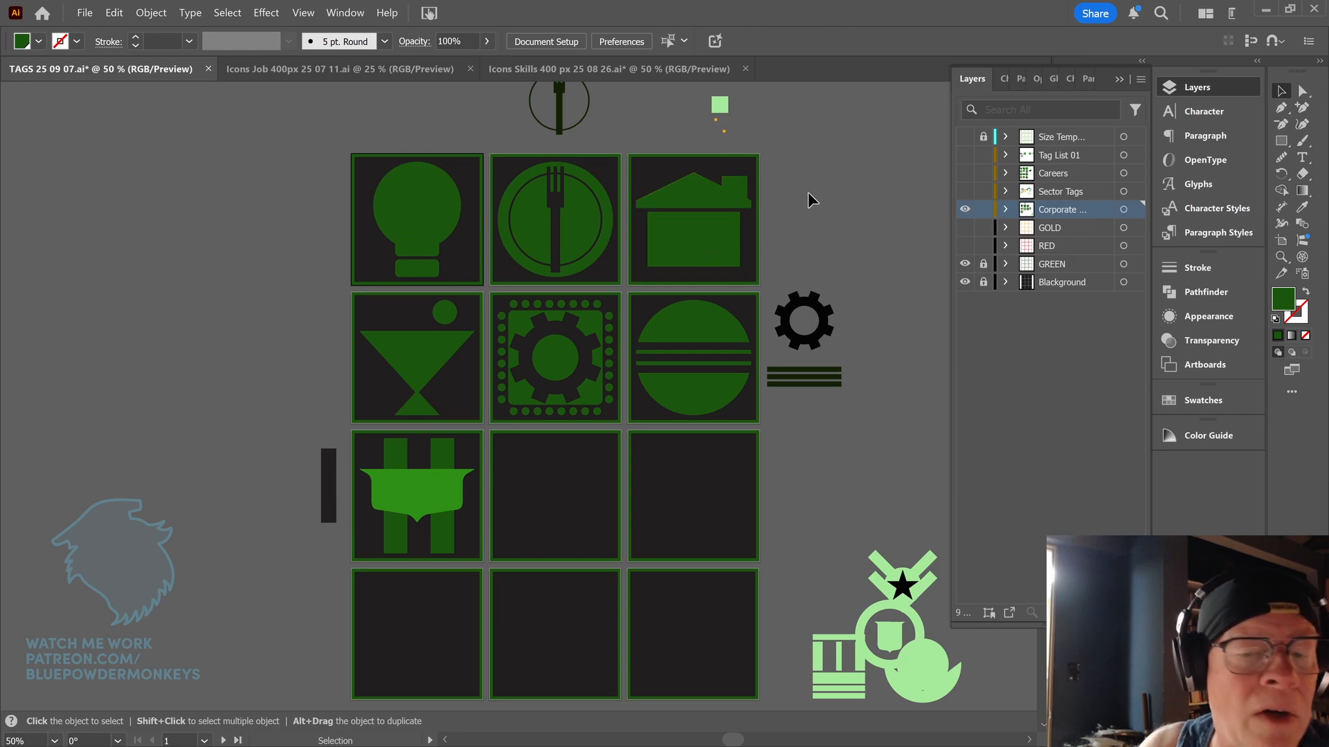
{"action": "key", "text": "a"}
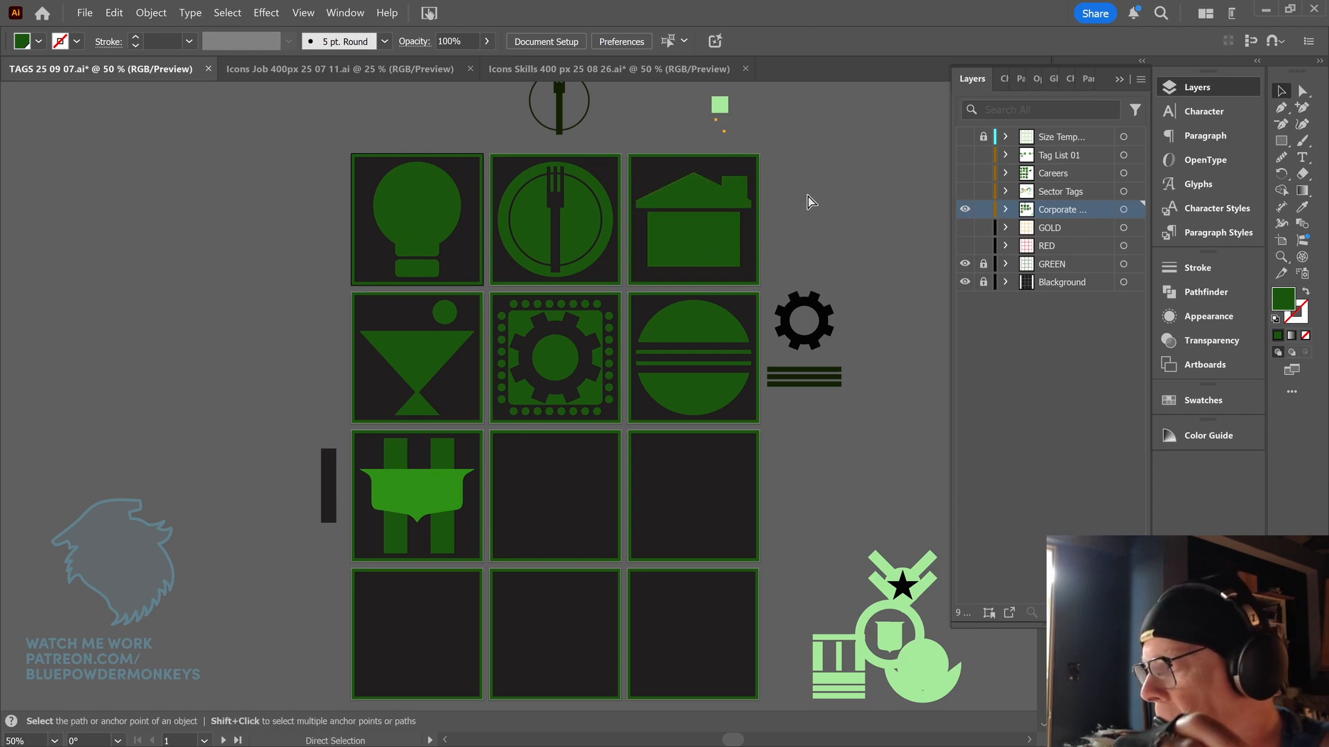
{"action": "key", "text": "ctrl+s"}
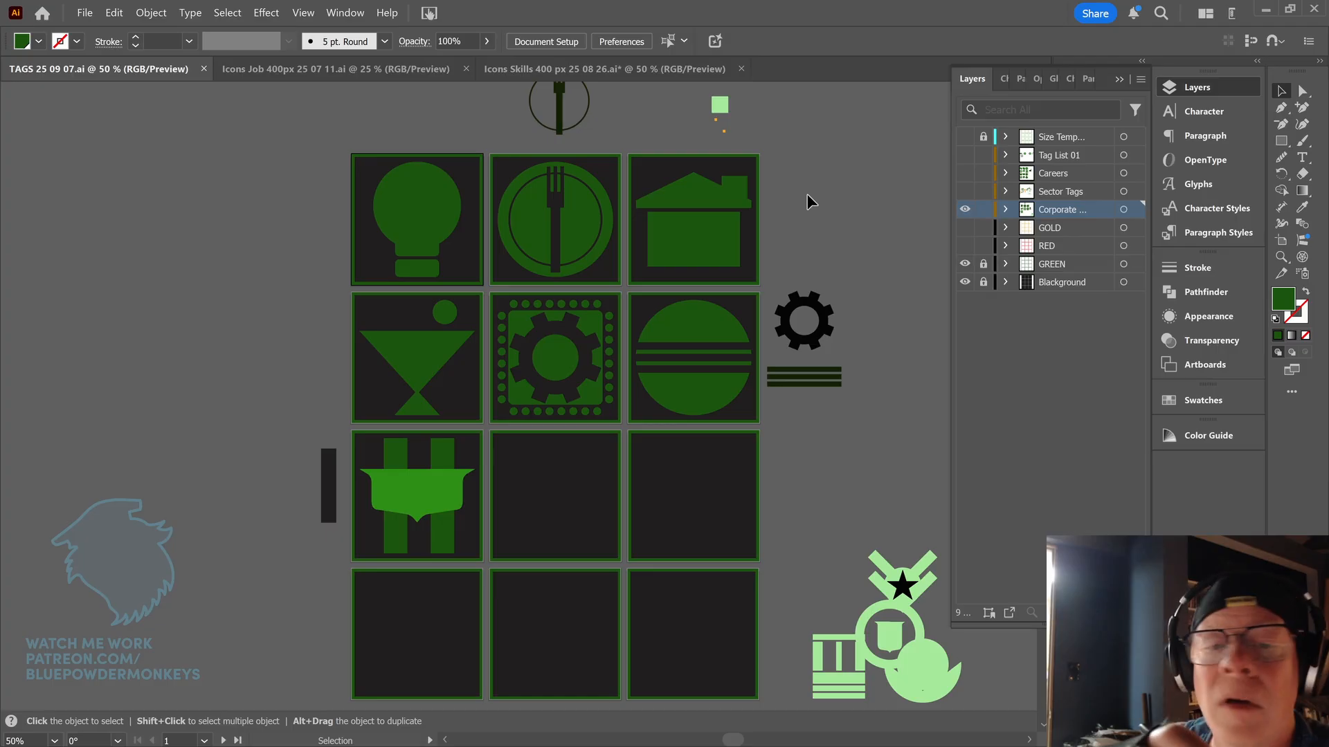
- Show the Tag List 01 layer instead of the Corporate layer and move the plus/minus ring artwork farther away from the artboards
{"action": "left_click", "coordinate": [965, 209]}
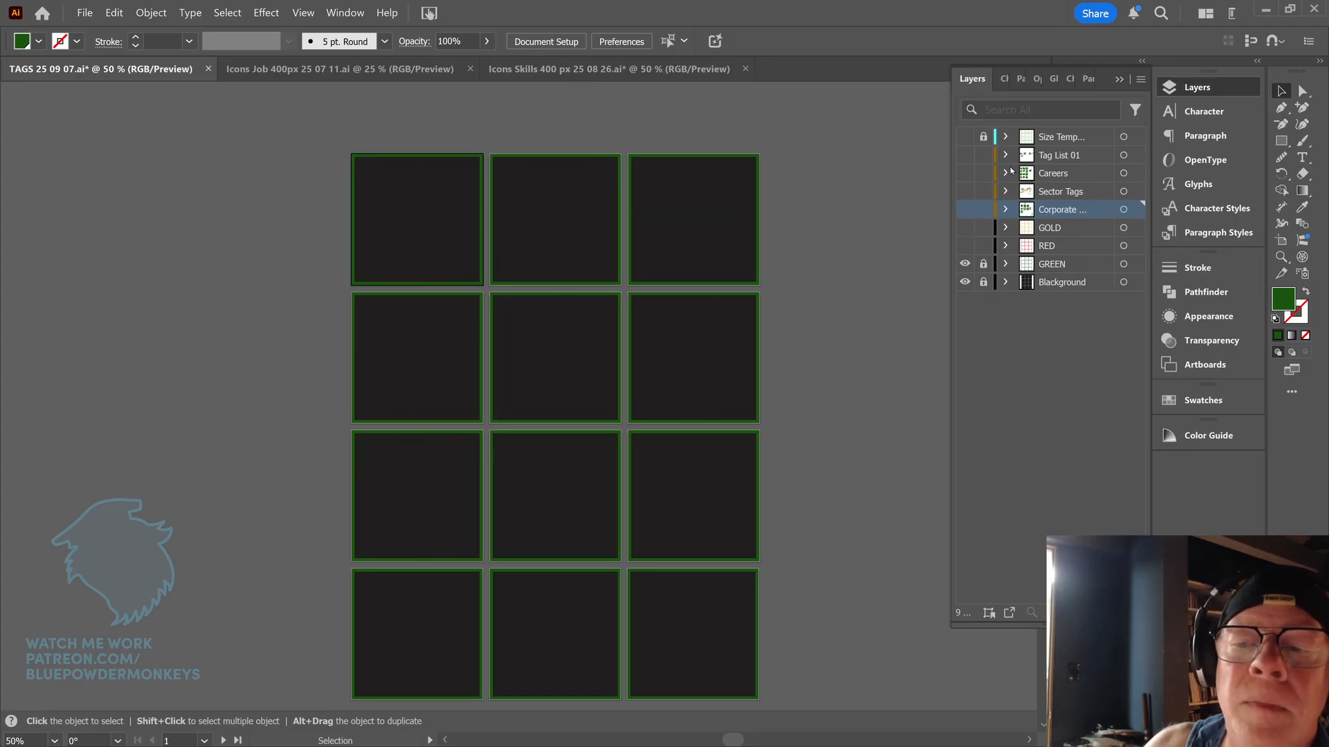
{"action": "left_click", "coordinate": [965, 155]}
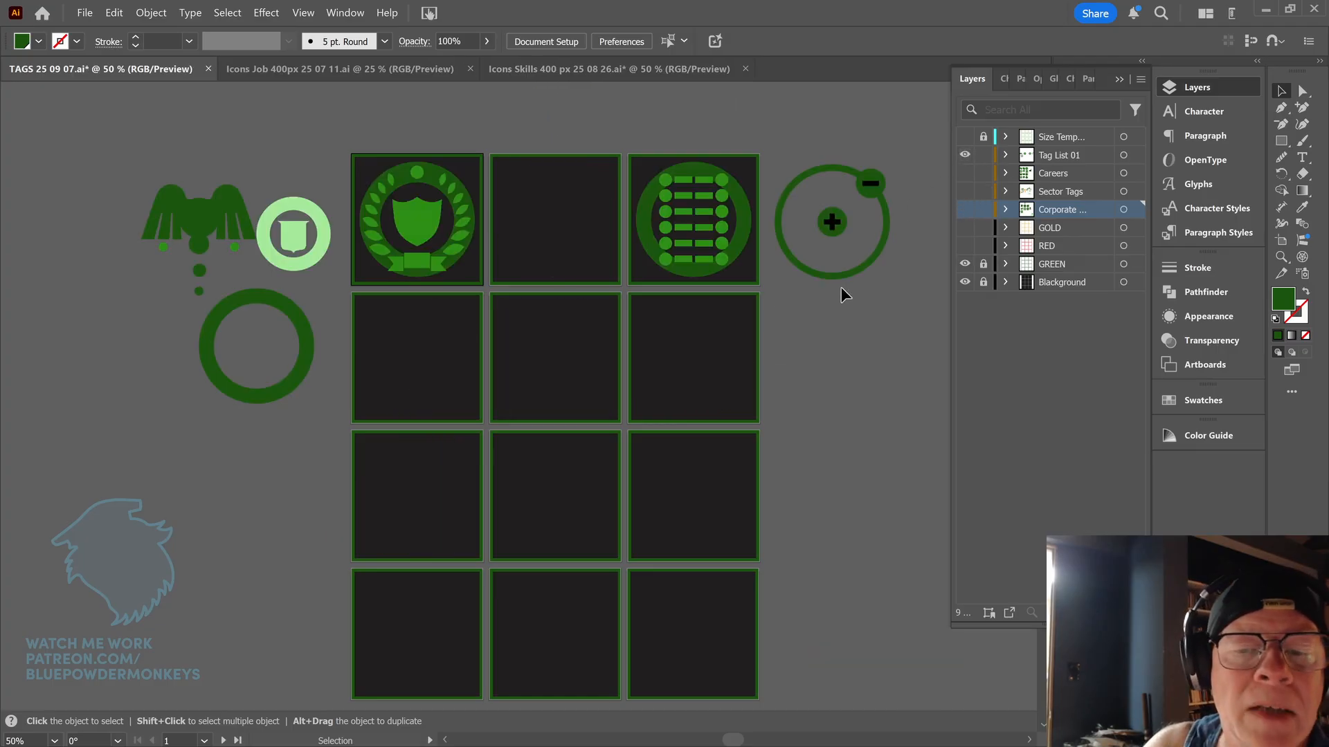
{"action": "left_click", "coordinate": [835, 166]}
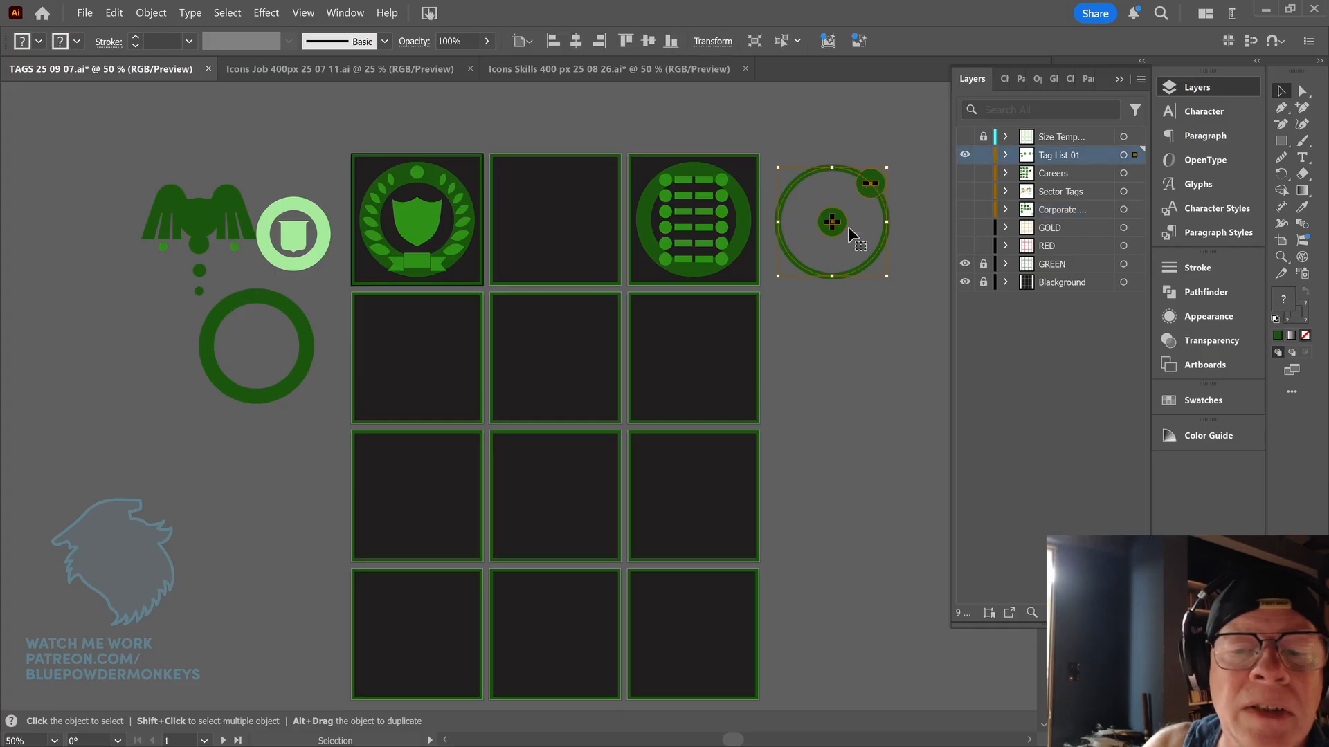
{"action": "left_click_drag", "start_coordinate": [833, 226], "coordinate": [872, 223]}
{"action": "left_click", "coordinate": [842, 290]}
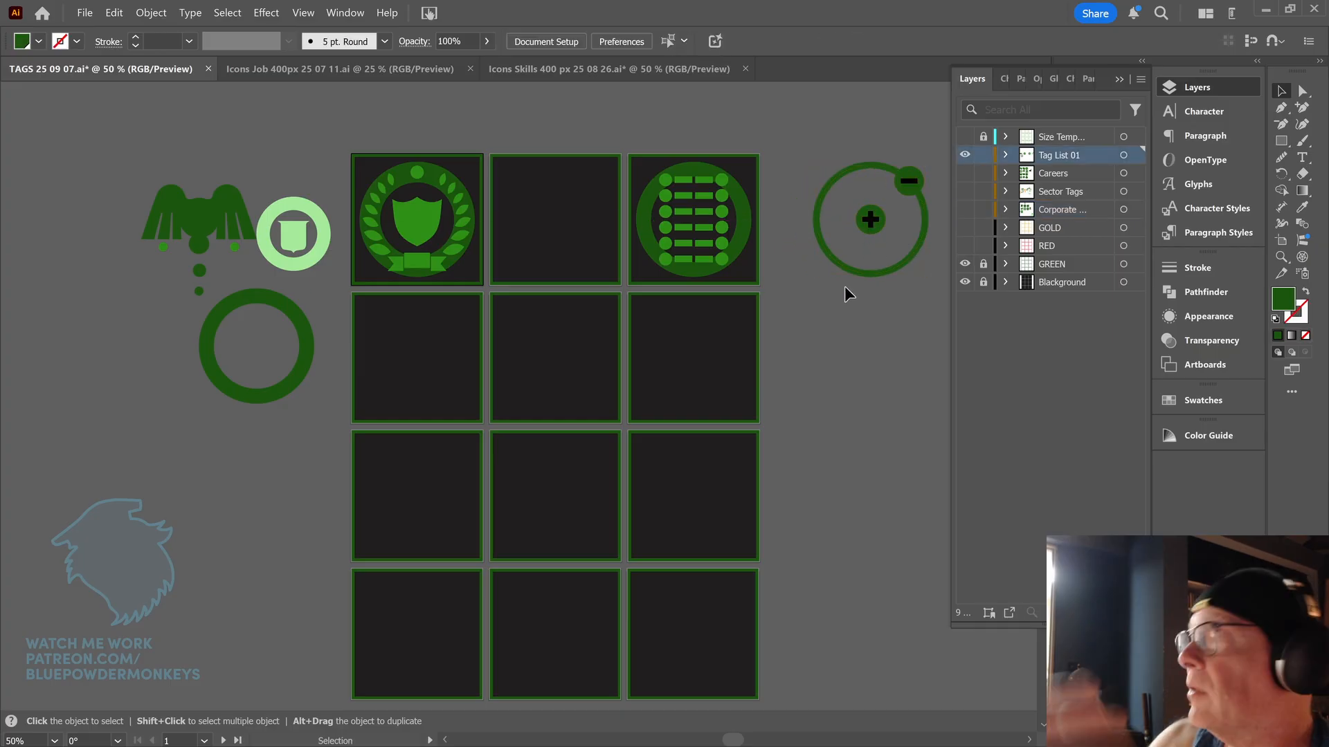
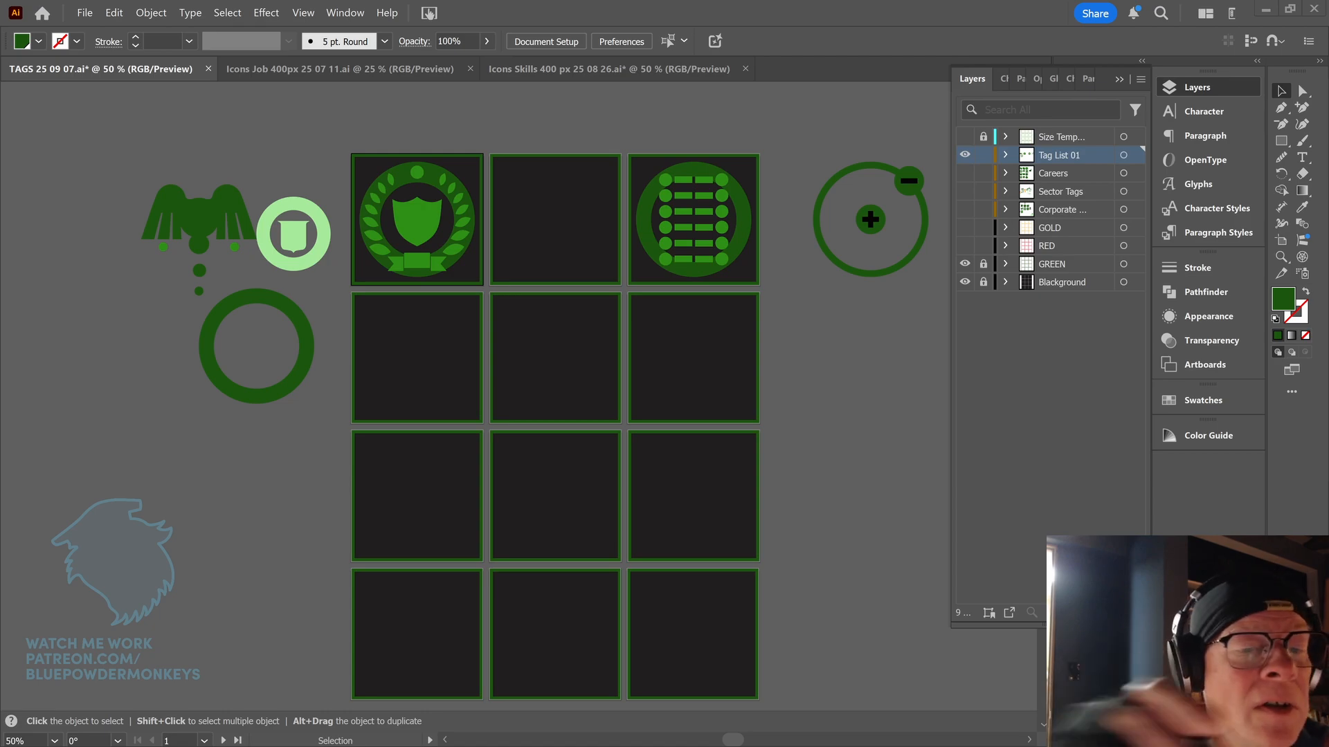
- Copy the dark green shield ring icon from the first artboard of the Sector Tags layer and hide that layer again
{"action": "left_click", "coordinate": [964, 155]}
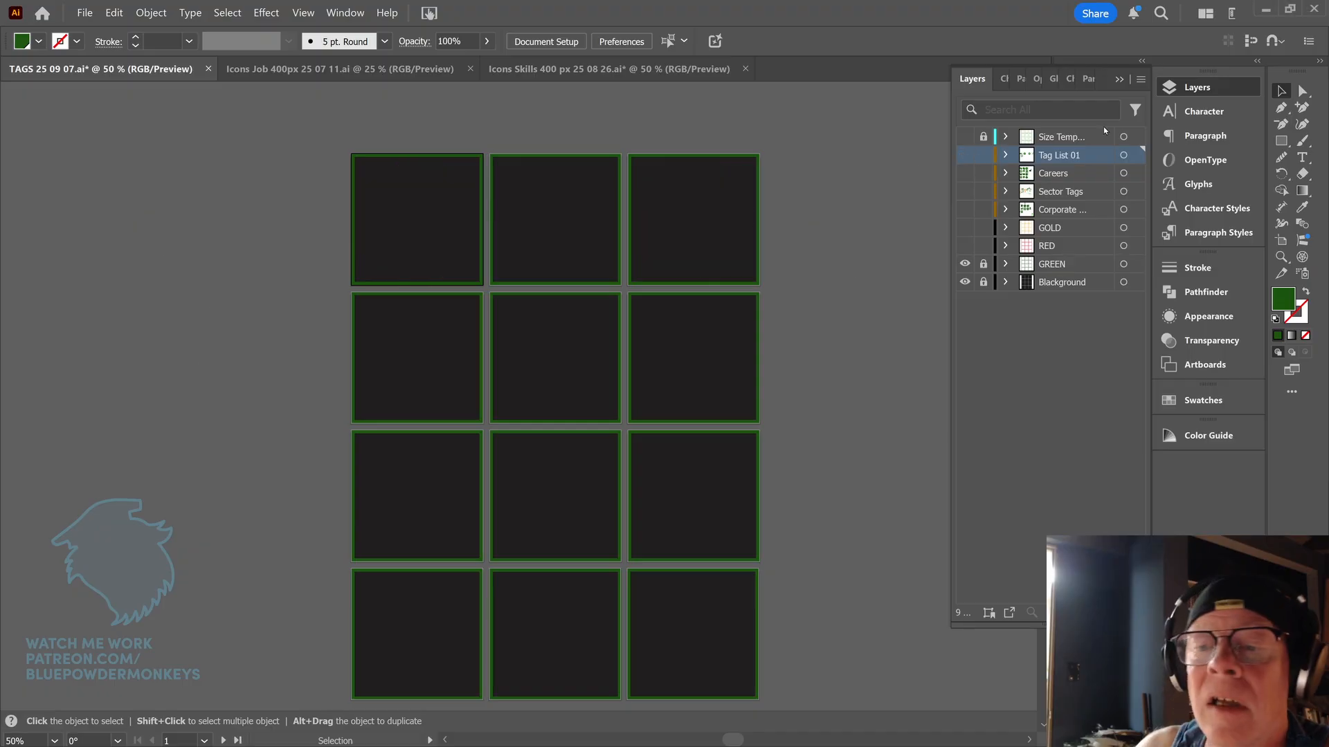
{"action": "left_click", "coordinate": [964, 209]}
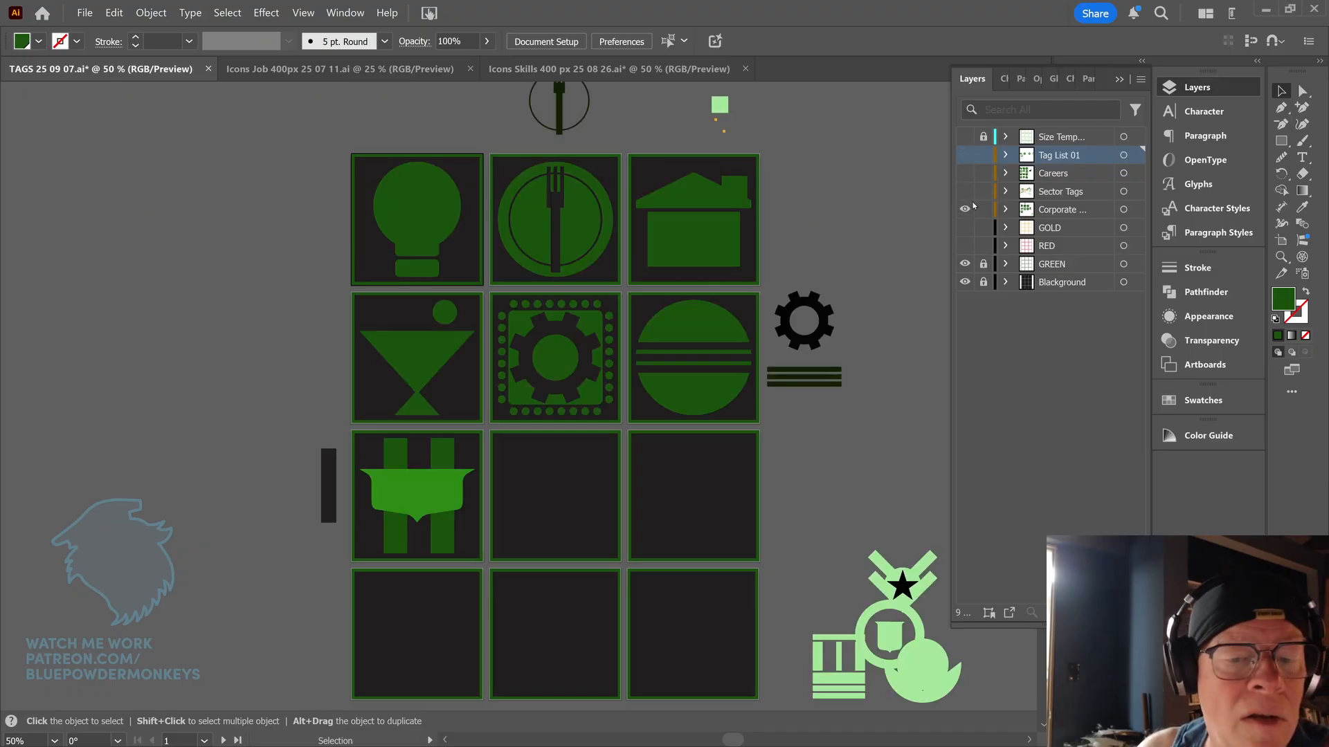
{"action": "left_click", "coordinate": [964, 209]}
{"action": "left_click", "coordinate": [964, 191]}
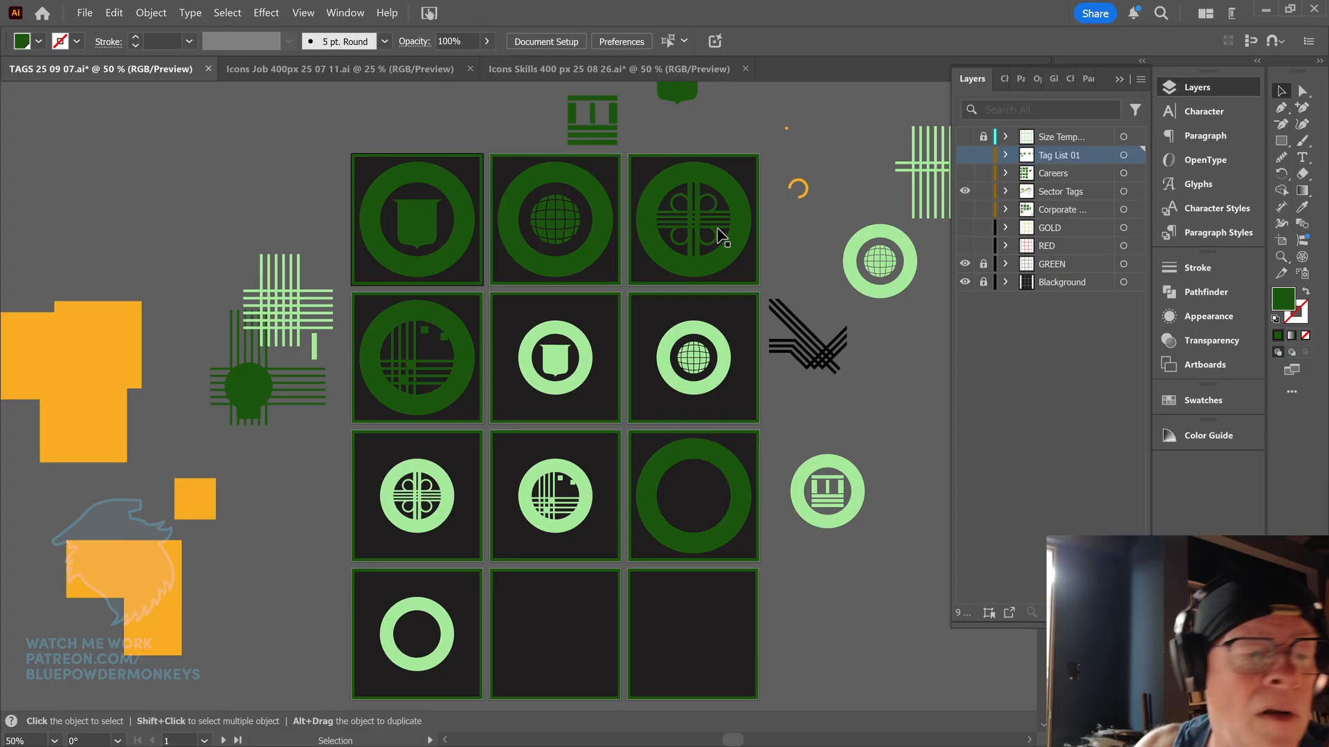
{"action": "left_click", "coordinate": [443, 236]}
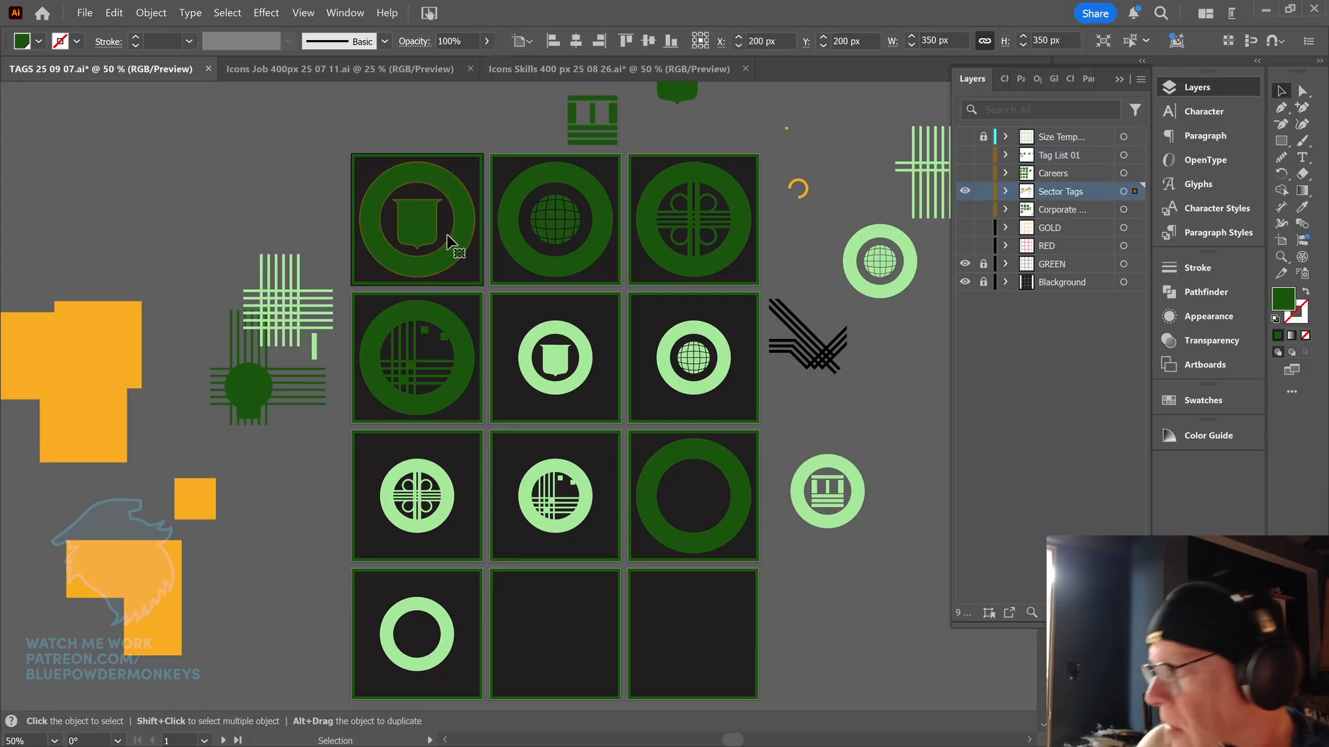
{"action": "left_click", "coordinate": [964, 191]}
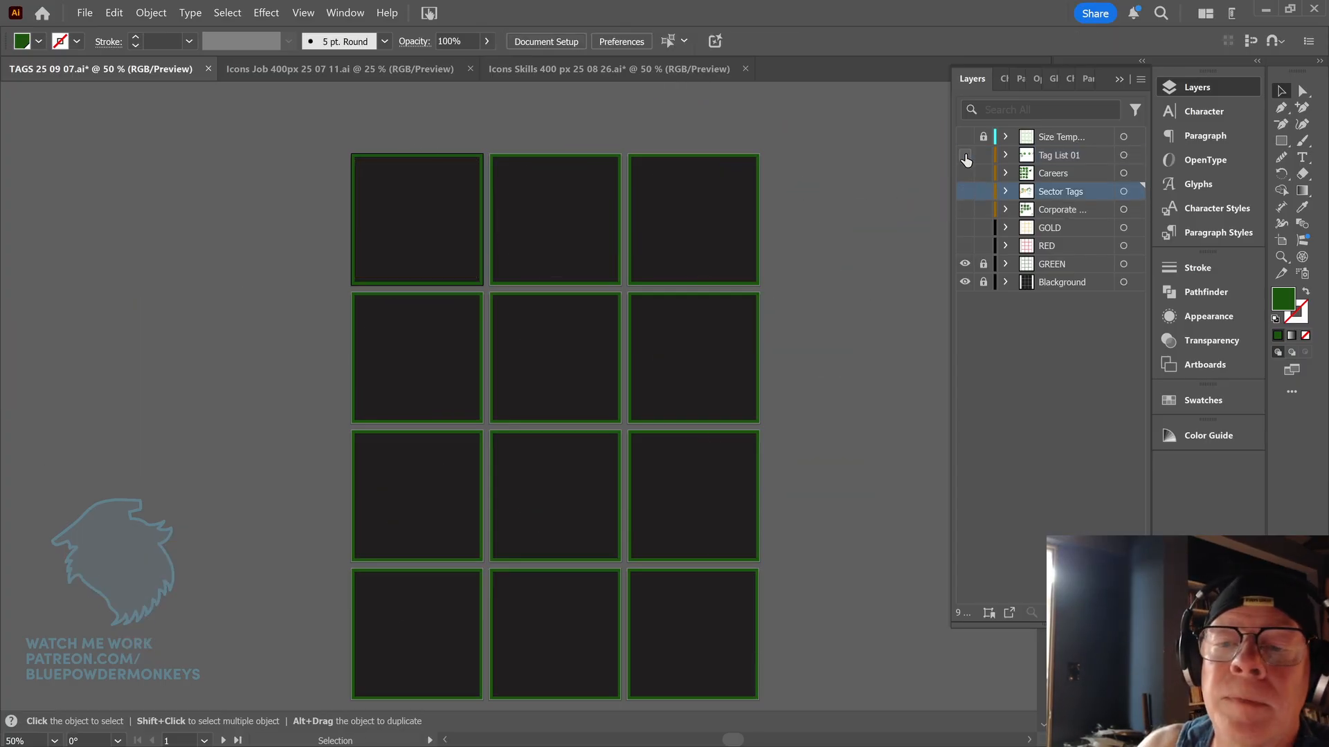
- Paste the copied shield ring icon into the Tag List 01 layer and place it beside the plain ring outside the artboards
{"action": "left_click", "coordinate": [964, 154]}
{"action": "left_click", "coordinate": [1061, 156]}
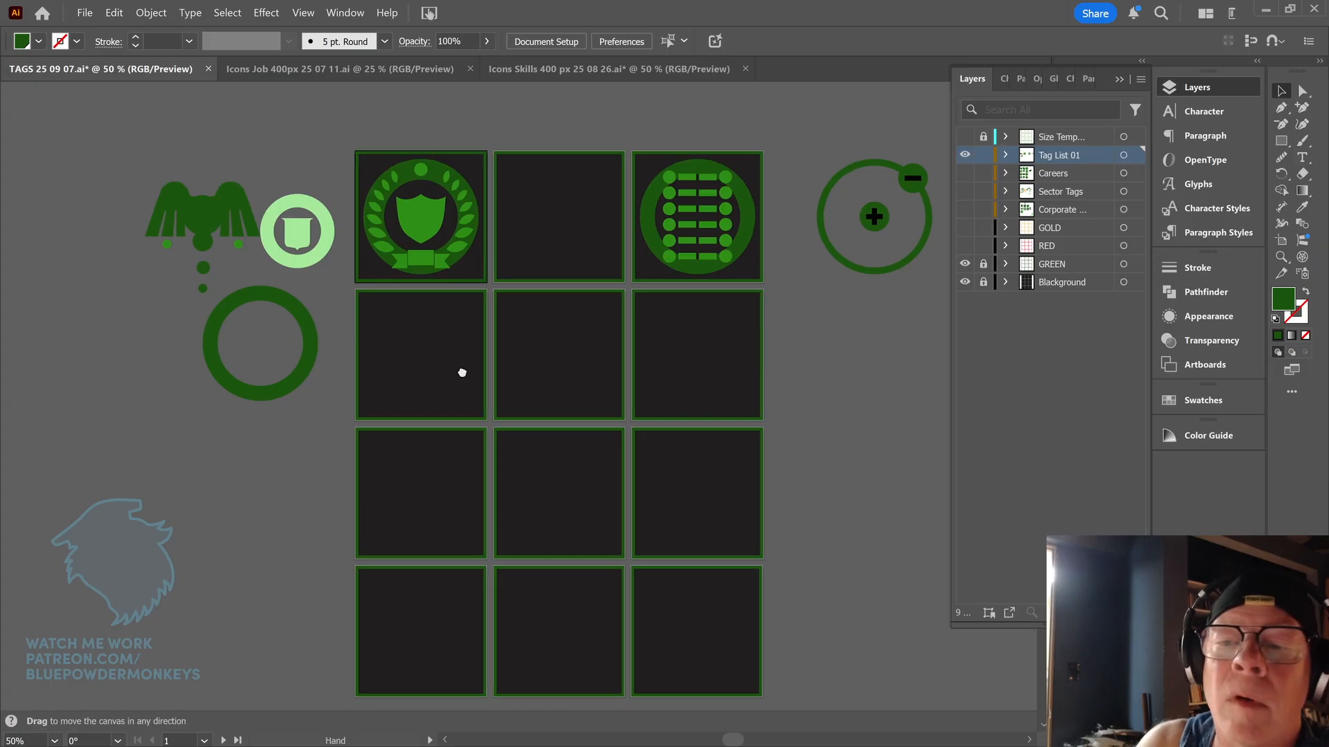
{"action": "scroll", "coordinate": [459, 371], "scroll_direction": "left", "scroll_amount": 3}
{"action": "scroll", "coordinate": [460, 371], "scroll_direction": "down", "scroll_amount": 1}
{"action": "key", "text": "a"}
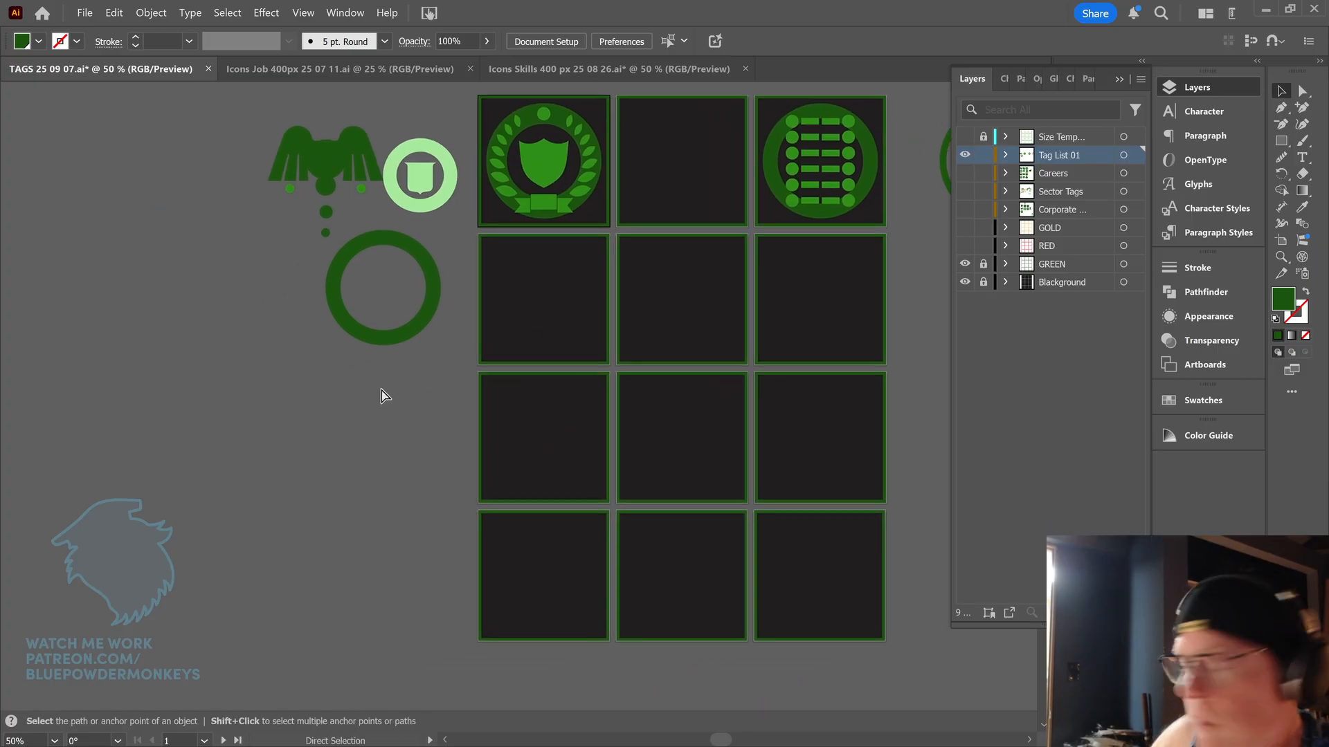
{"action": "key", "text": "ctrl+v"}
{"action": "left_click_drag", "start_coordinate": [515, 405], "coordinate": [249, 307]}
{"action": "left_click", "coordinate": [919, 248]}
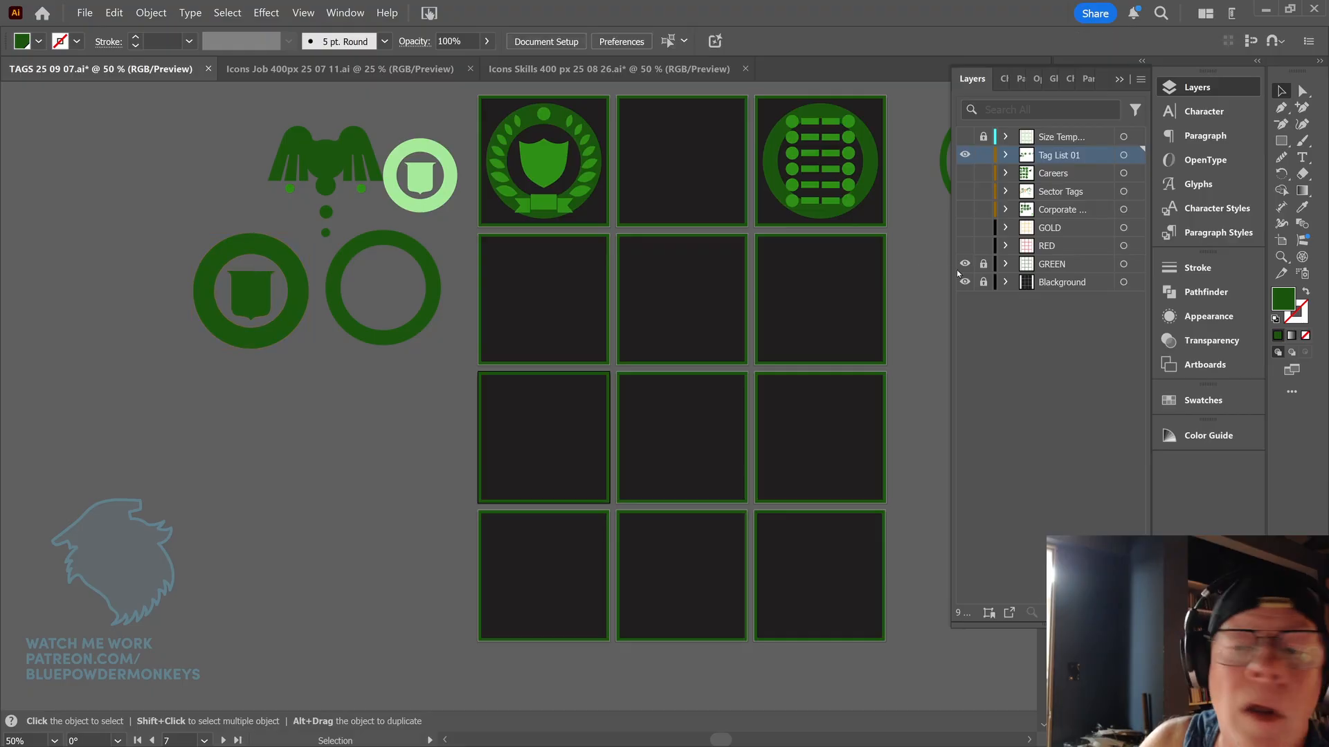
- Copy the ring and light green shield from the Careers layer's fourth artboard, and show only Tag List 01's icons again
{"action": "left_click", "coordinate": [965, 155]}
{"action": "left_click", "coordinate": [965, 173]}
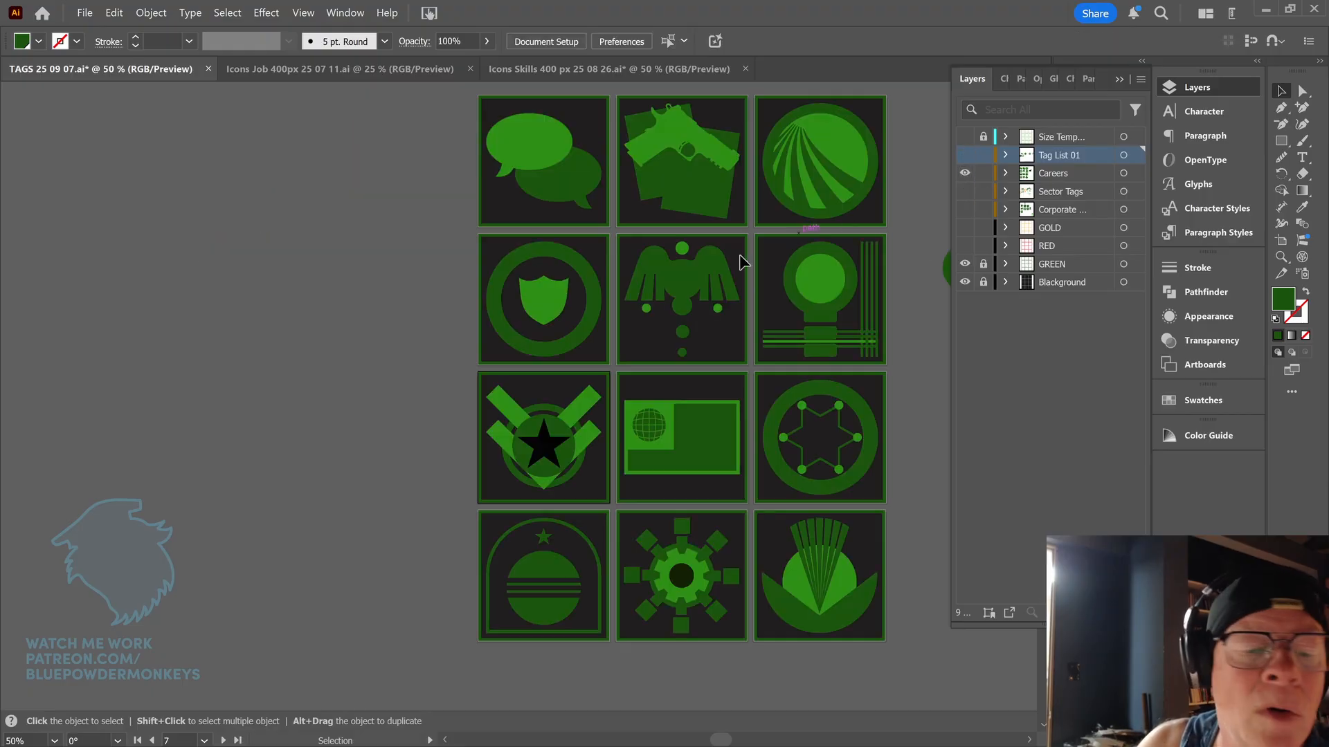
{"action": "left_click", "coordinate": [563, 324]}
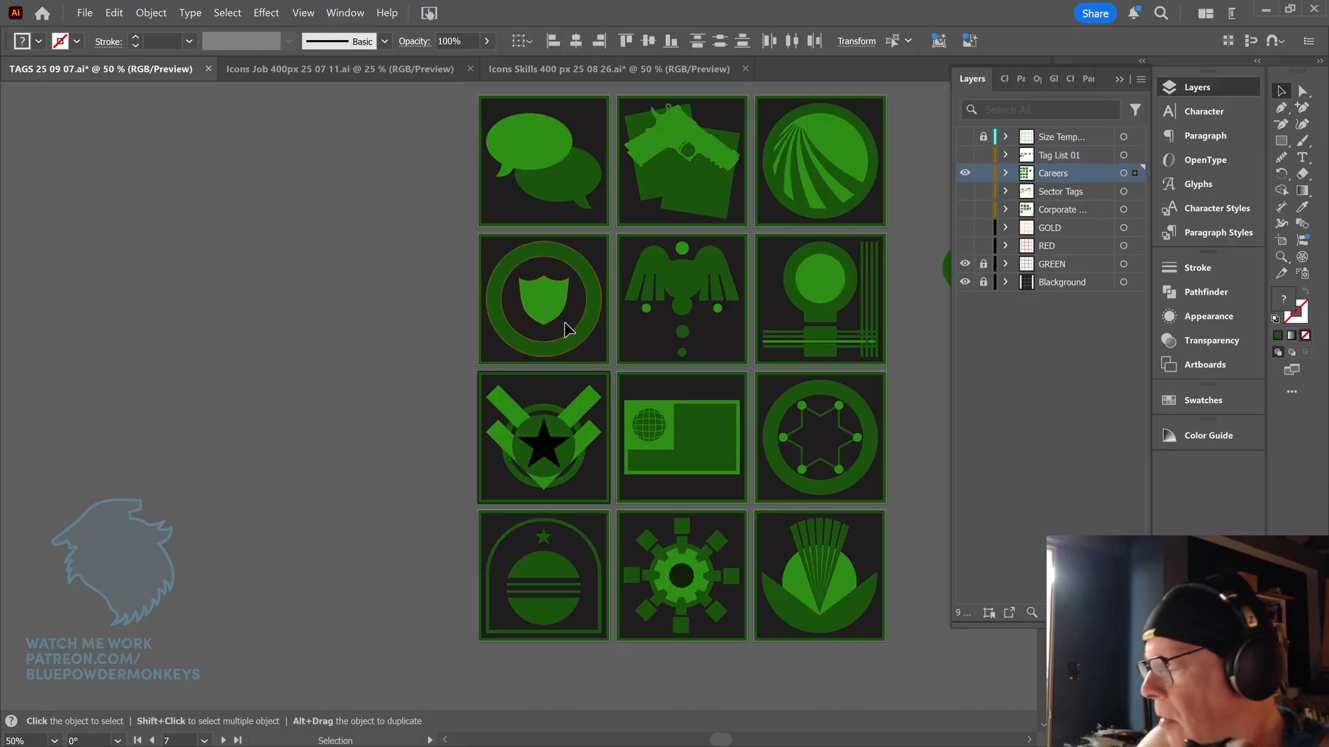
{"action": "key", "text": "a"}
{"action": "key", "text": "v"}
{"action": "left_click", "coordinate": [964, 173]}
{"action": "left_click", "coordinate": [964, 155]}
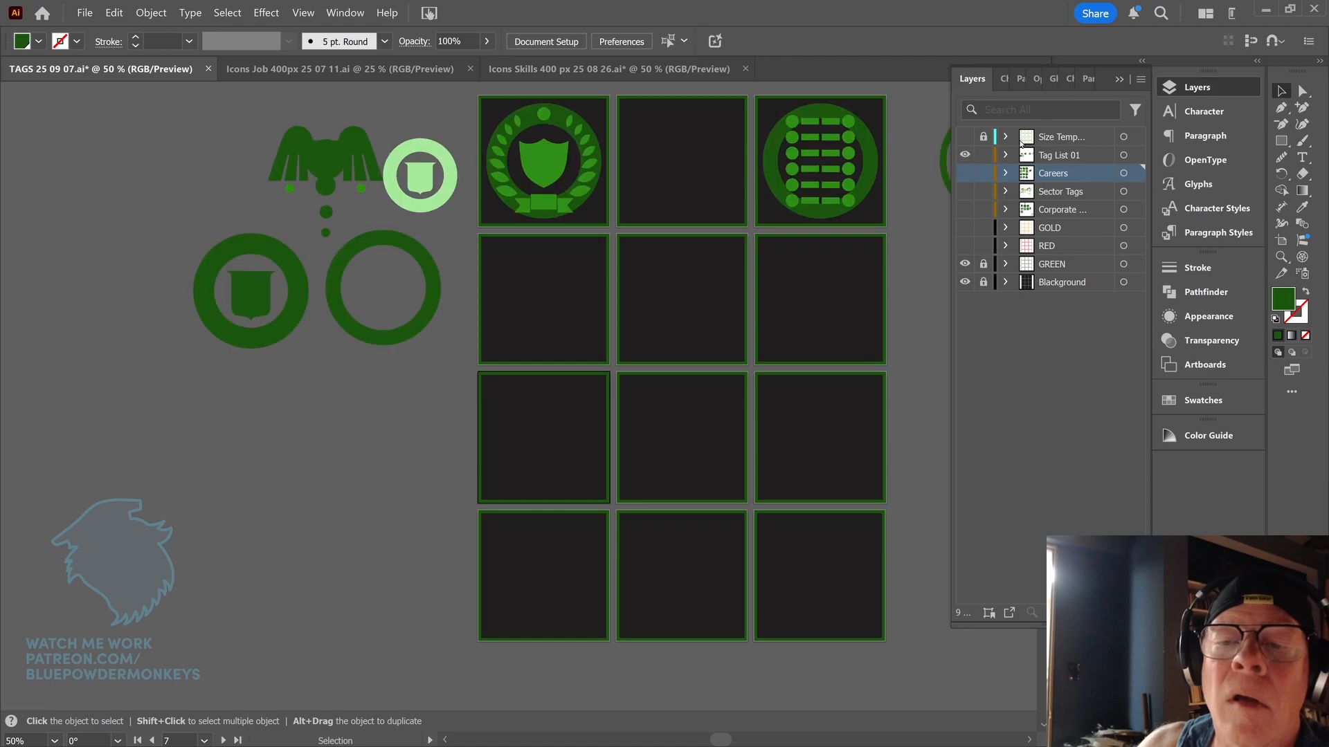
{"action": "key", "text": "a"}
{"action": "key", "text": "ctrl+v"}
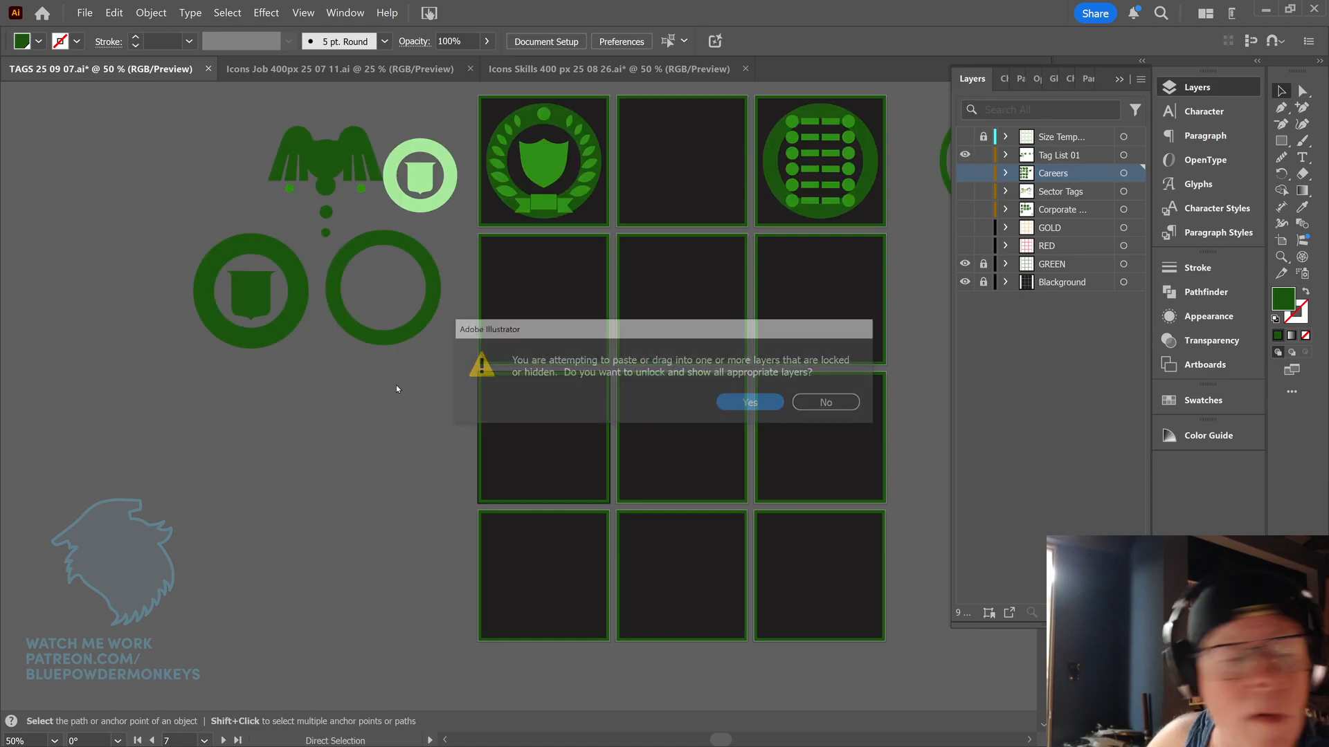
{"action": "left_click", "coordinate": [830, 403]}
{"action": "key", "text": "v"}
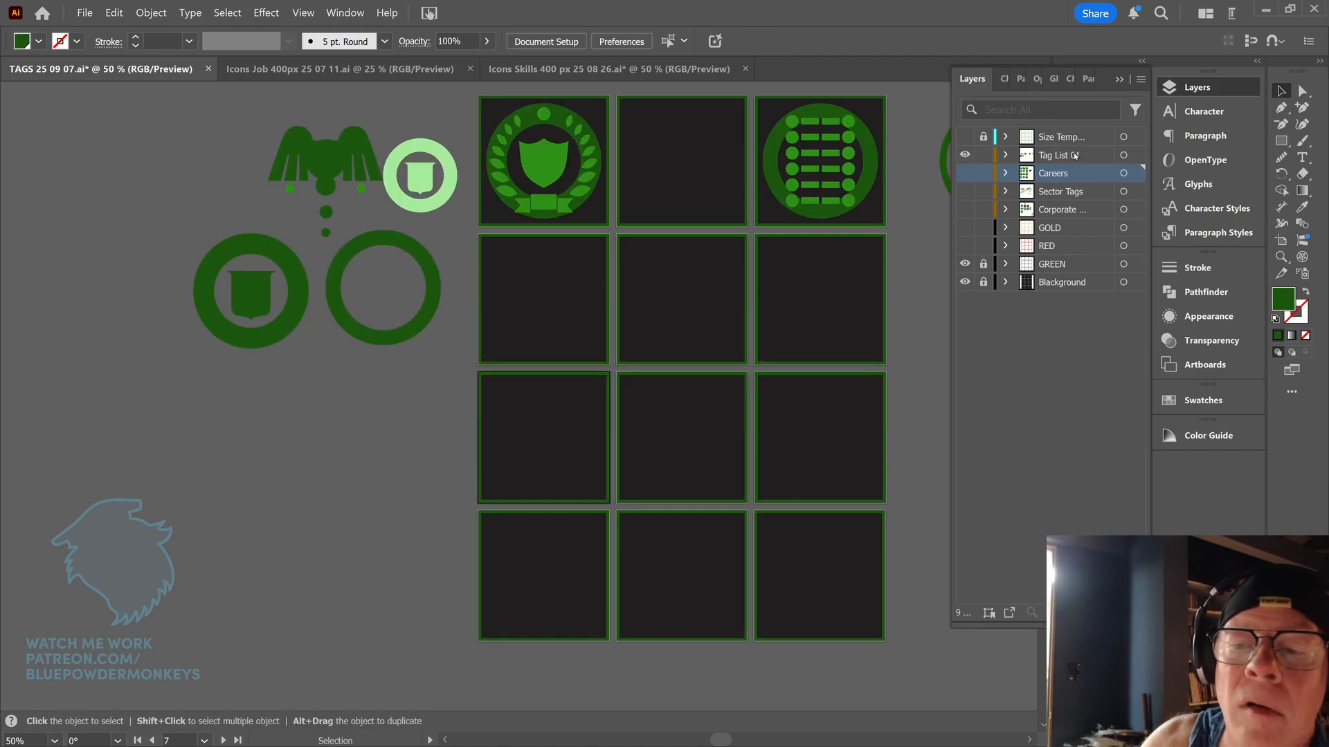
- Paste the Careers shield ring icon into the Tag List 01 layer and place it below the two other rings outside the artboards
{"action": "left_click", "coordinate": [1076, 155]}
{"action": "key", "text": "ctrl+v"}
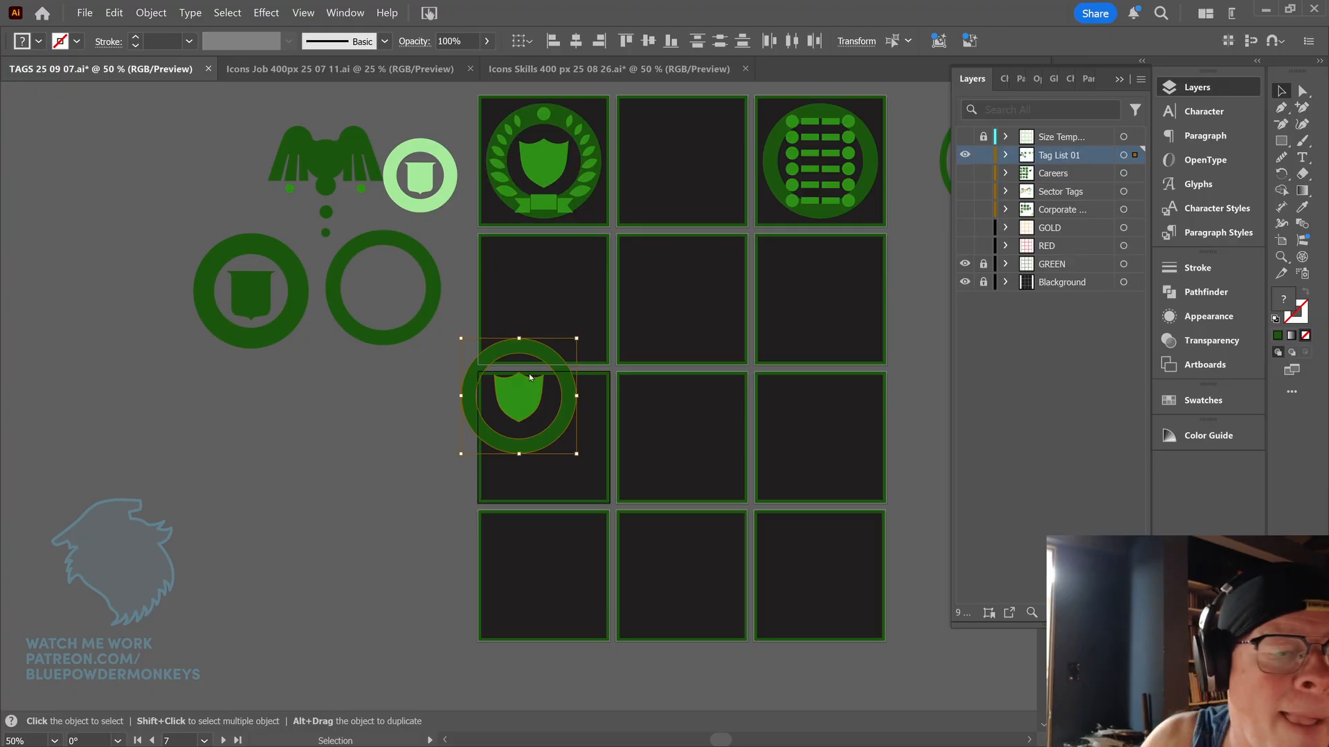
{"action": "left_click_drag", "start_coordinate": [530, 377], "coordinate": [401, 389]}
{"action": "left_click_drag", "start_coordinate": [501, 315], "coordinate": [617, 348]}
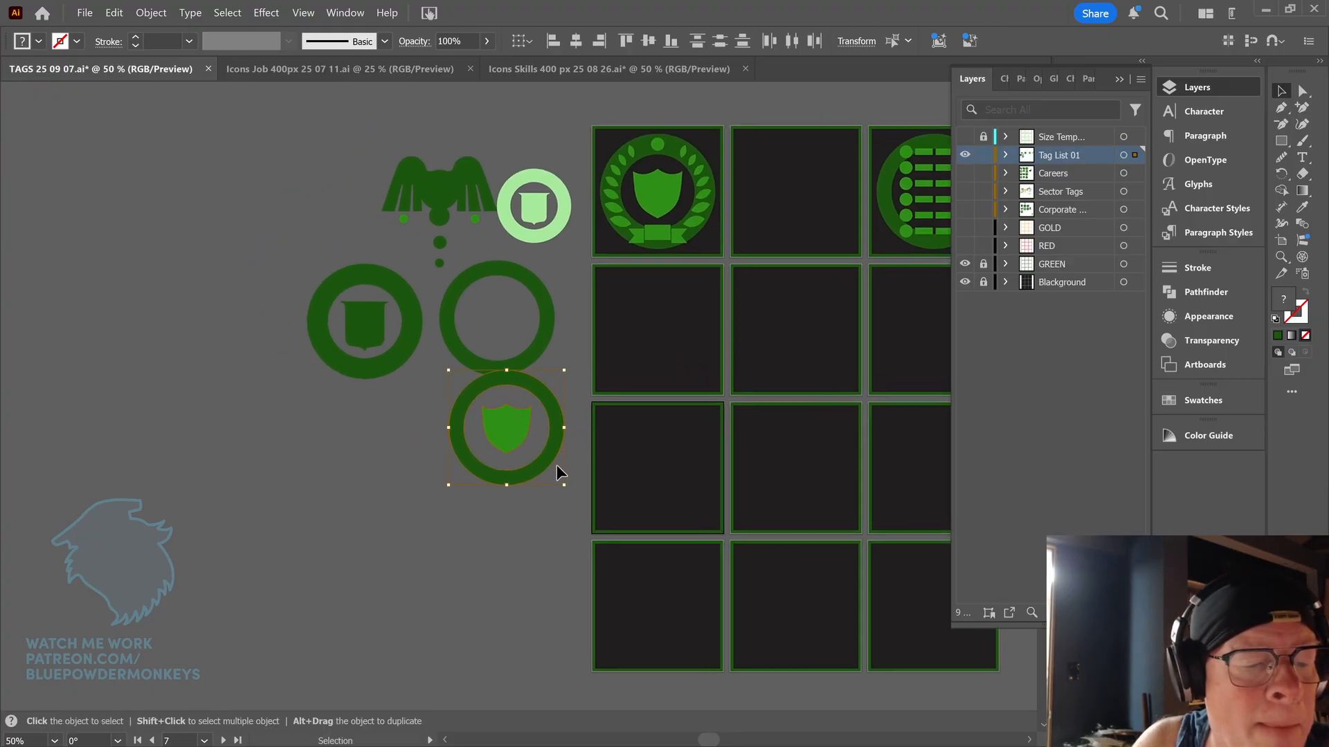
{"action": "scroll", "coordinate": [562, 414], "scroll_direction": "right", "scroll_amount": 3}
{"action": "scroll", "coordinate": [562, 413], "scroll_direction": "up", "scroll_amount": 2}
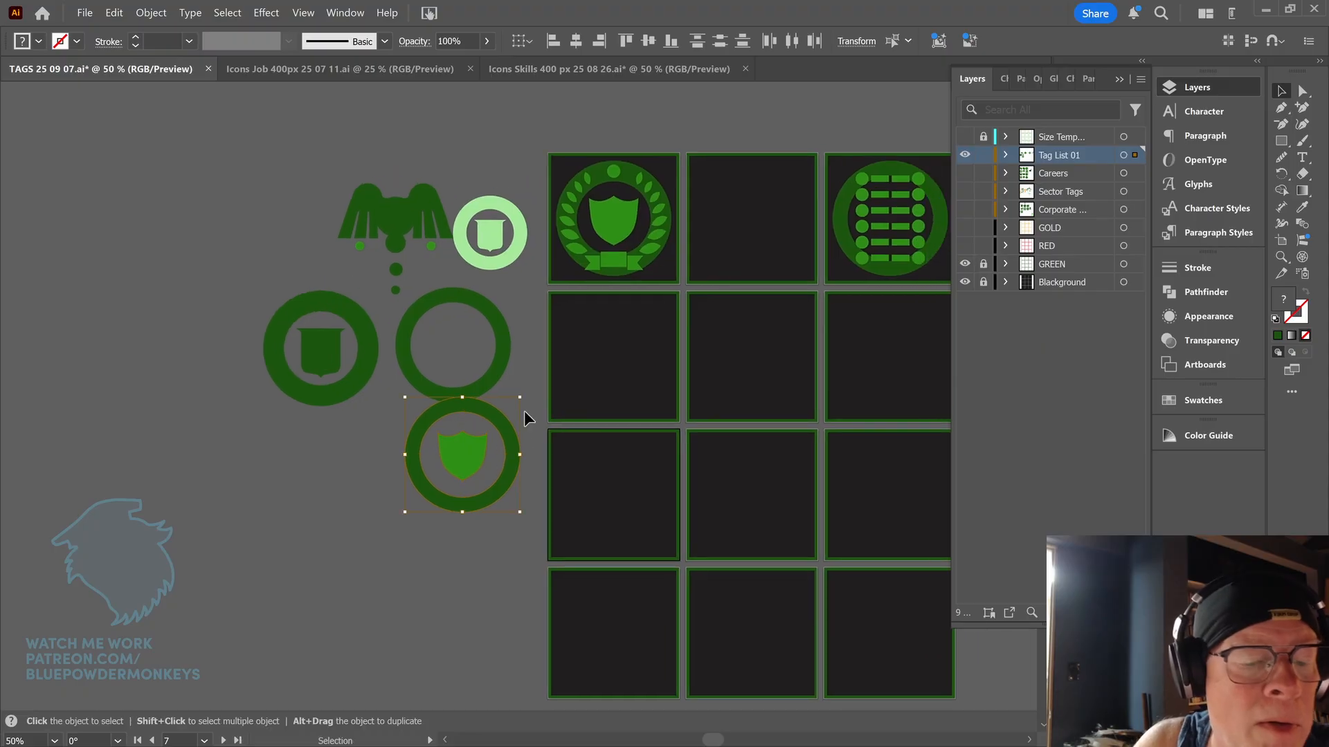
{"action": "left_click_drag", "start_coordinate": [501, 407], "coordinate": [447, 422]}
- Ungroup the dark green shield ring icon and move its ring onto the first artboard of the second row
{"action": "left_click", "coordinate": [358, 384]}
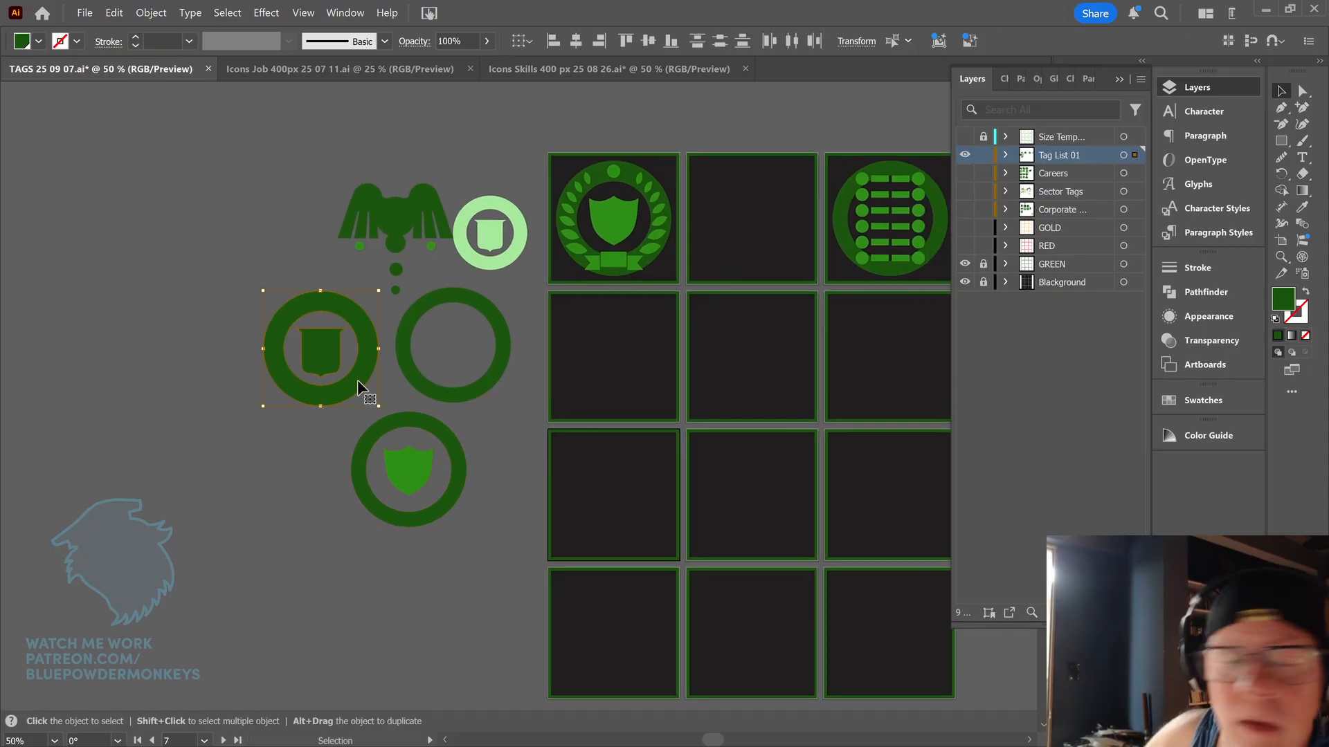
{"action": "left_click", "coordinate": [383, 377]}
{"action": "left_click_drag", "start_coordinate": [364, 374], "coordinate": [659, 382]}
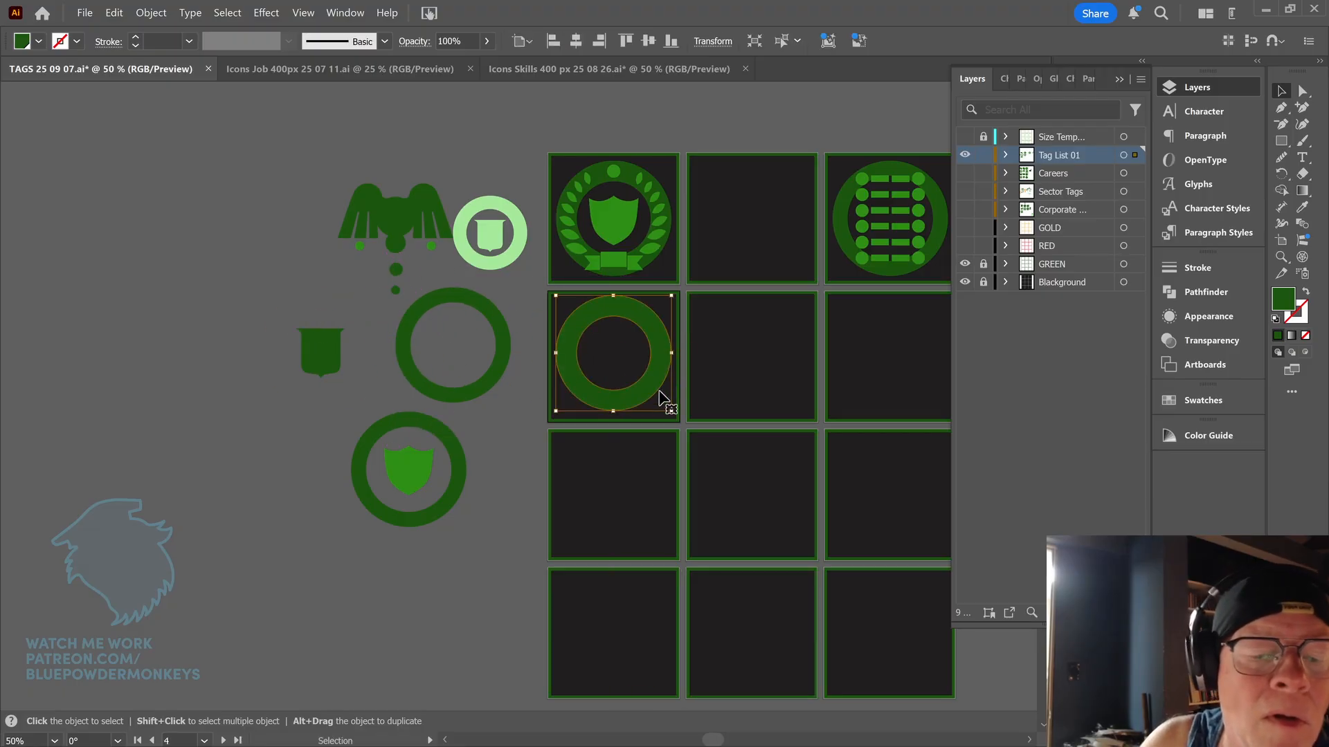
{"action": "left_click", "coordinate": [648, 436]}
{"action": "left_click", "coordinate": [658, 392]}
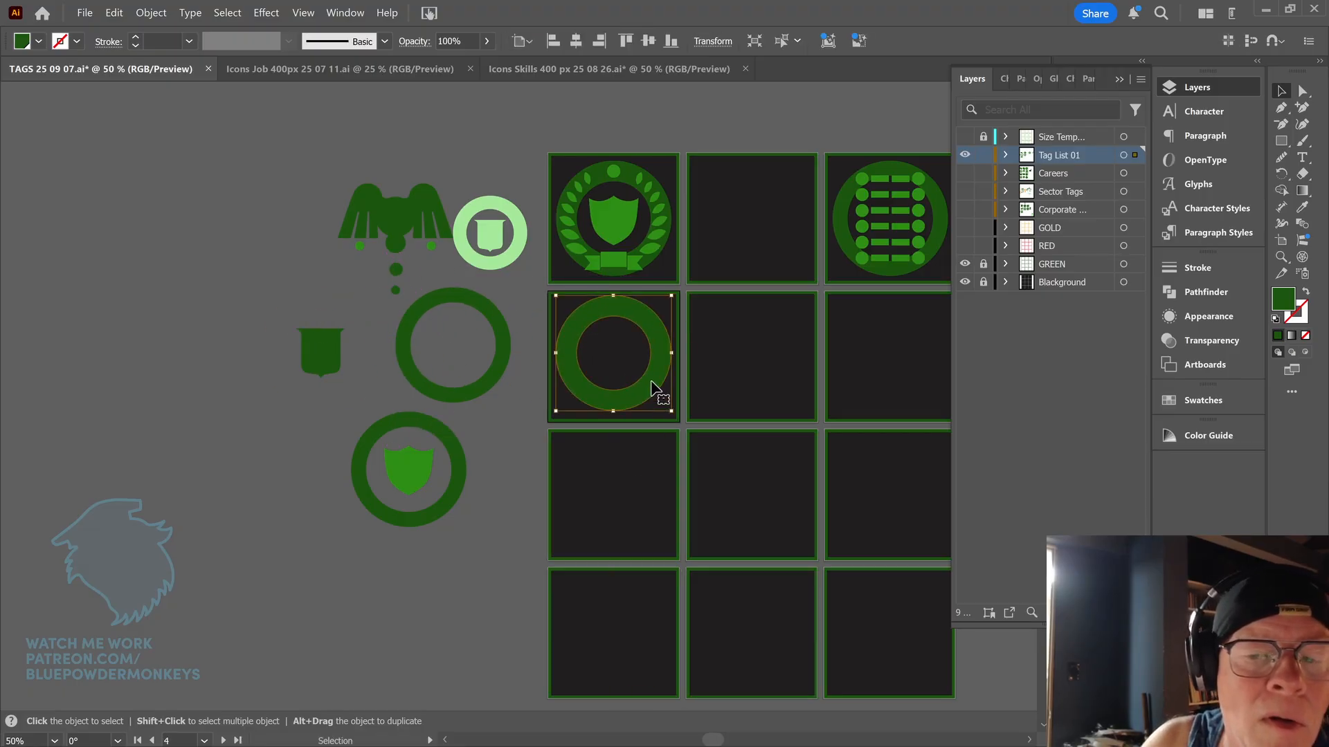
- Nudge the thick ring down to the second row's first artboard centre, and copy it to the third artboard in place of the thin ring
{"action": "key", "text": "shift+Down"}
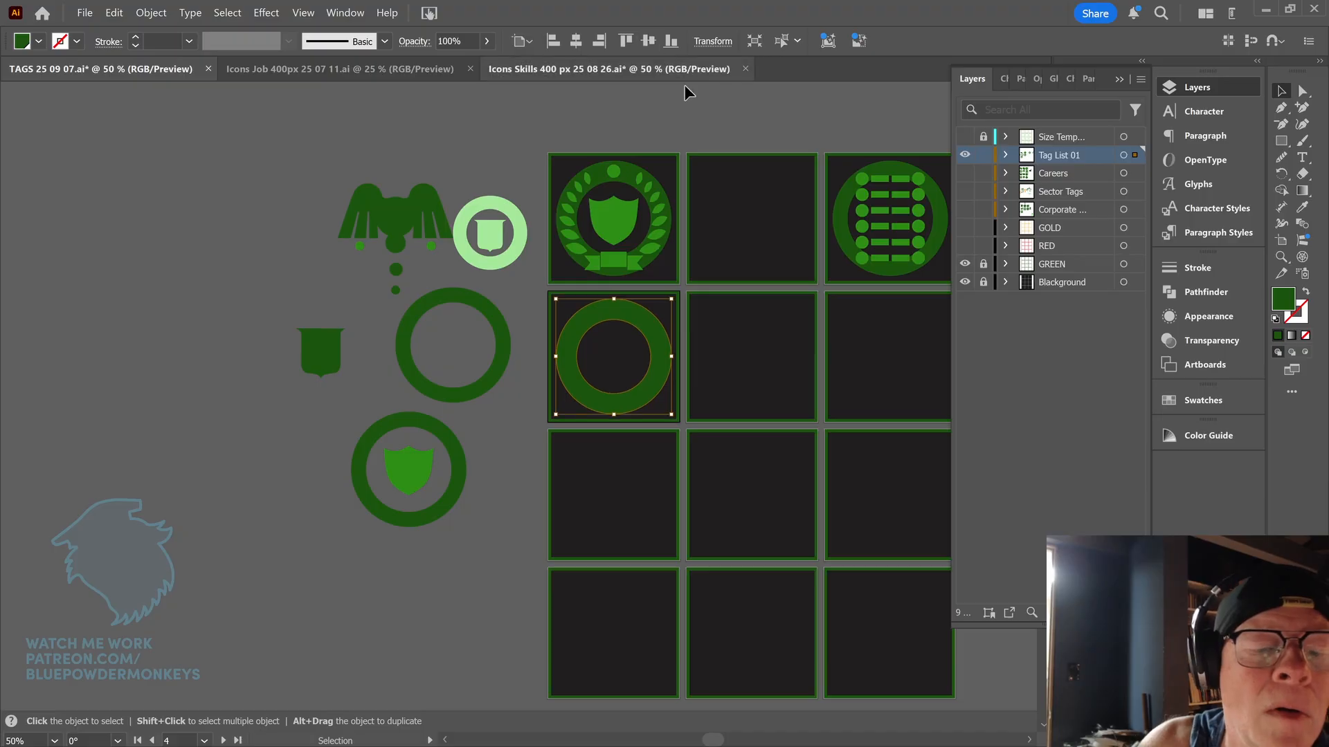
{"action": "left_click", "coordinate": [749, 358]}
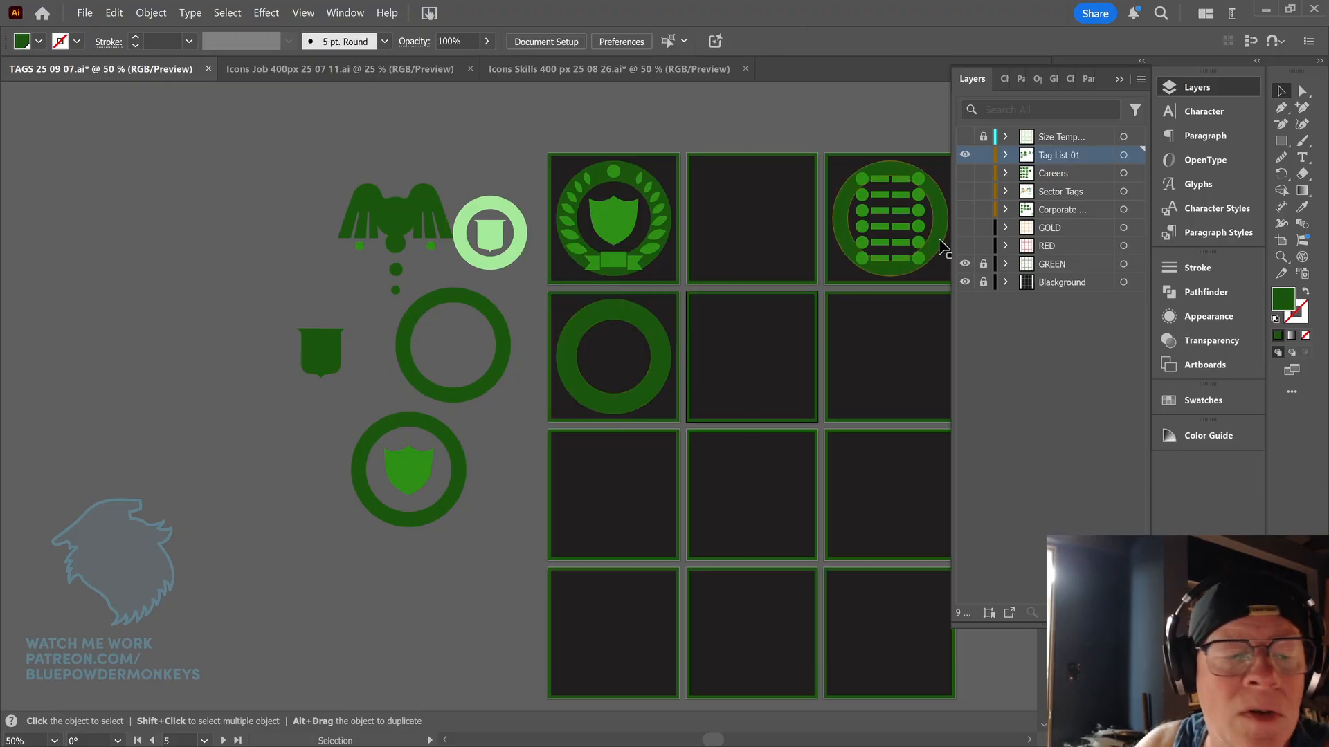
{"action": "left_click_drag", "start_coordinate": [874, 305], "coordinate": [720, 353]}
{"action": "left_click_drag", "start_coordinate": [780, 249], "coordinate": [927, 143]}
{"action": "left_click_drag", "start_coordinate": [493, 394], "coordinate": [787, 248]}
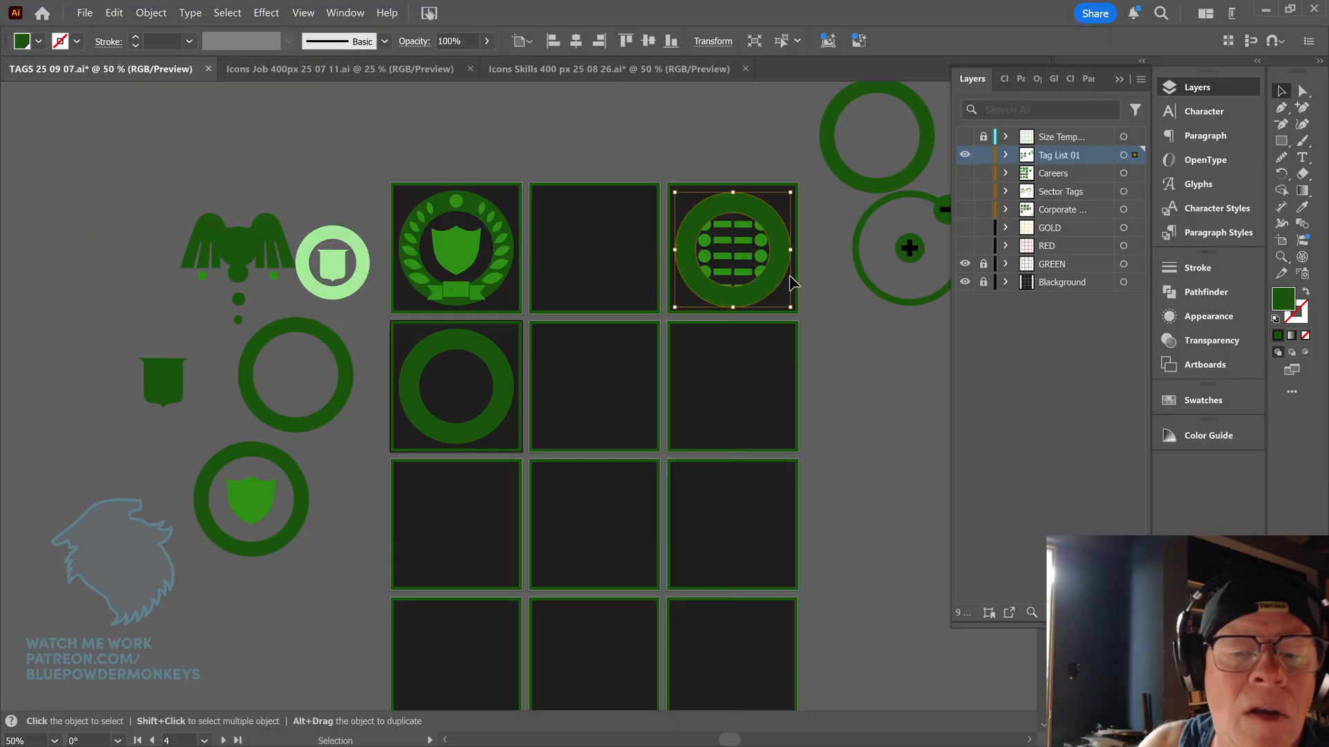
- Center the thick ring vertically on the third artboard and send it behind the light green list bars
{"action": "left_click", "coordinate": [785, 296]}
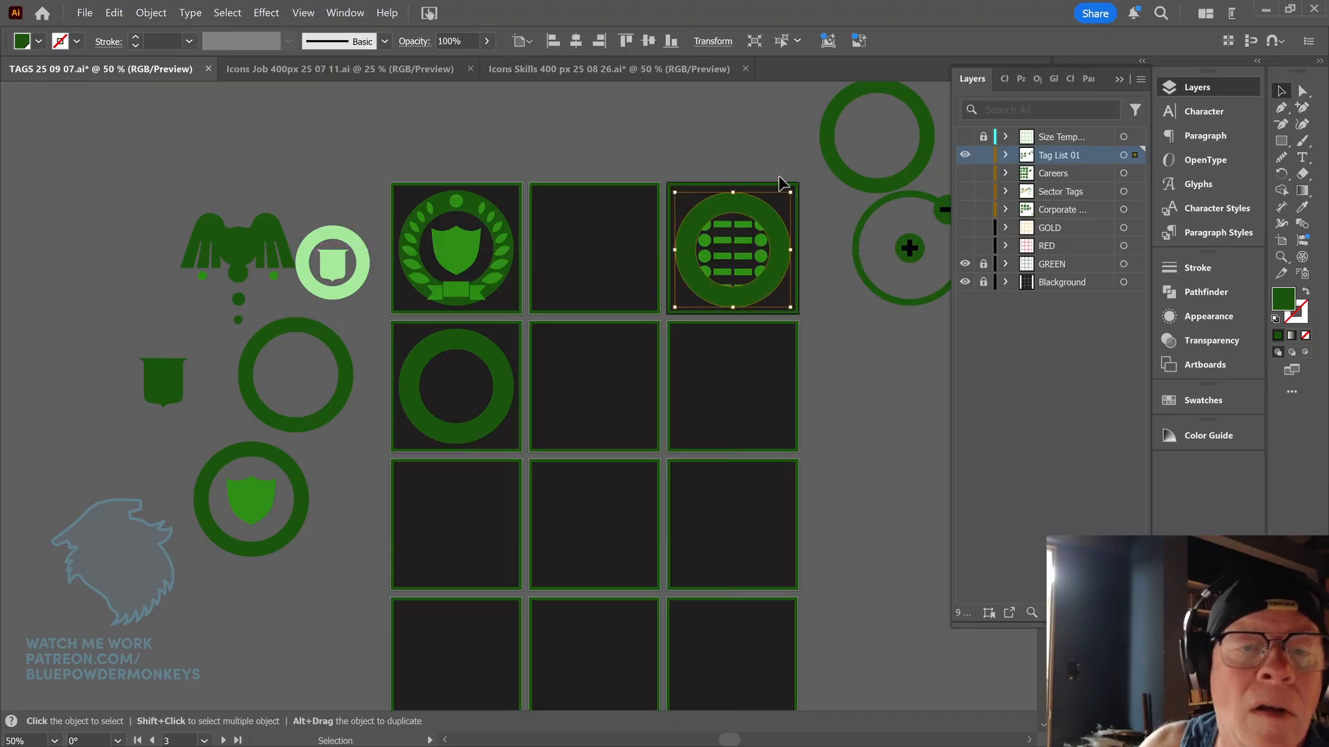
{"action": "left_click", "coordinate": [653, 44]}
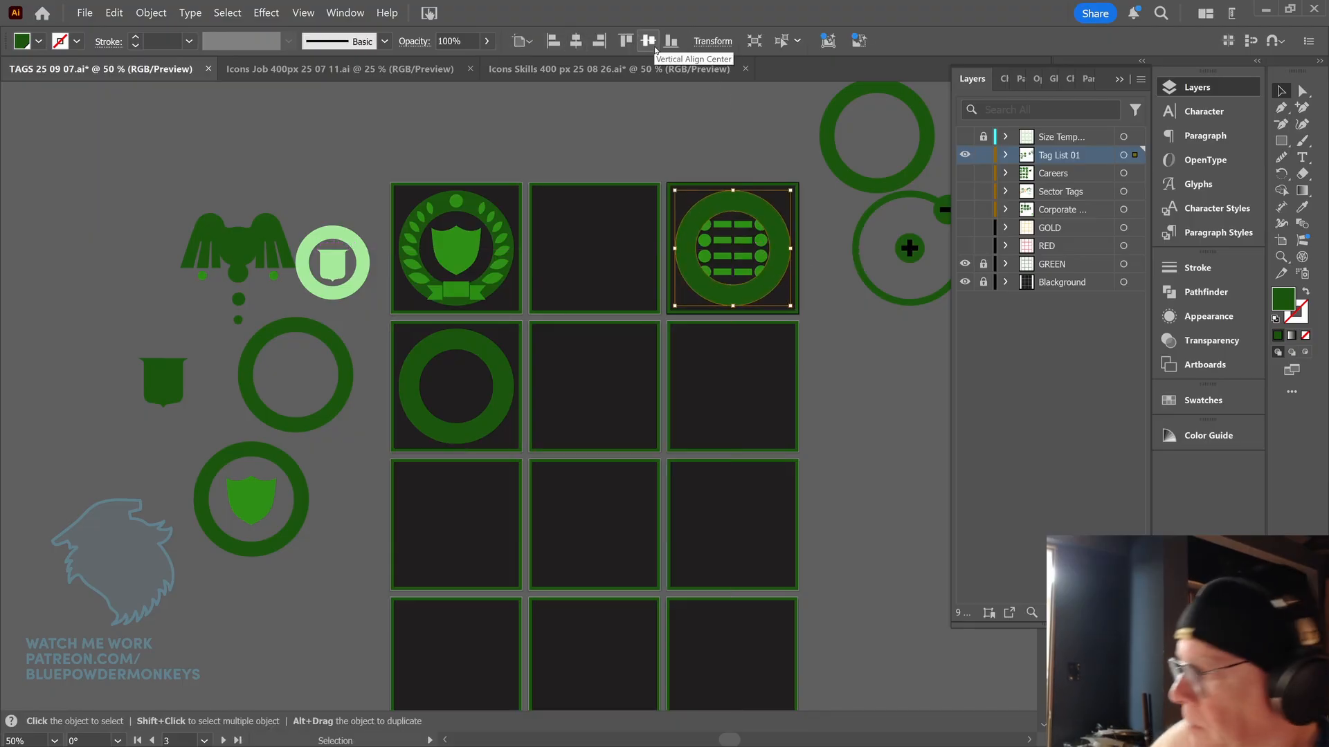
{"action": "key", "text": "ctrl+bracketleft"}
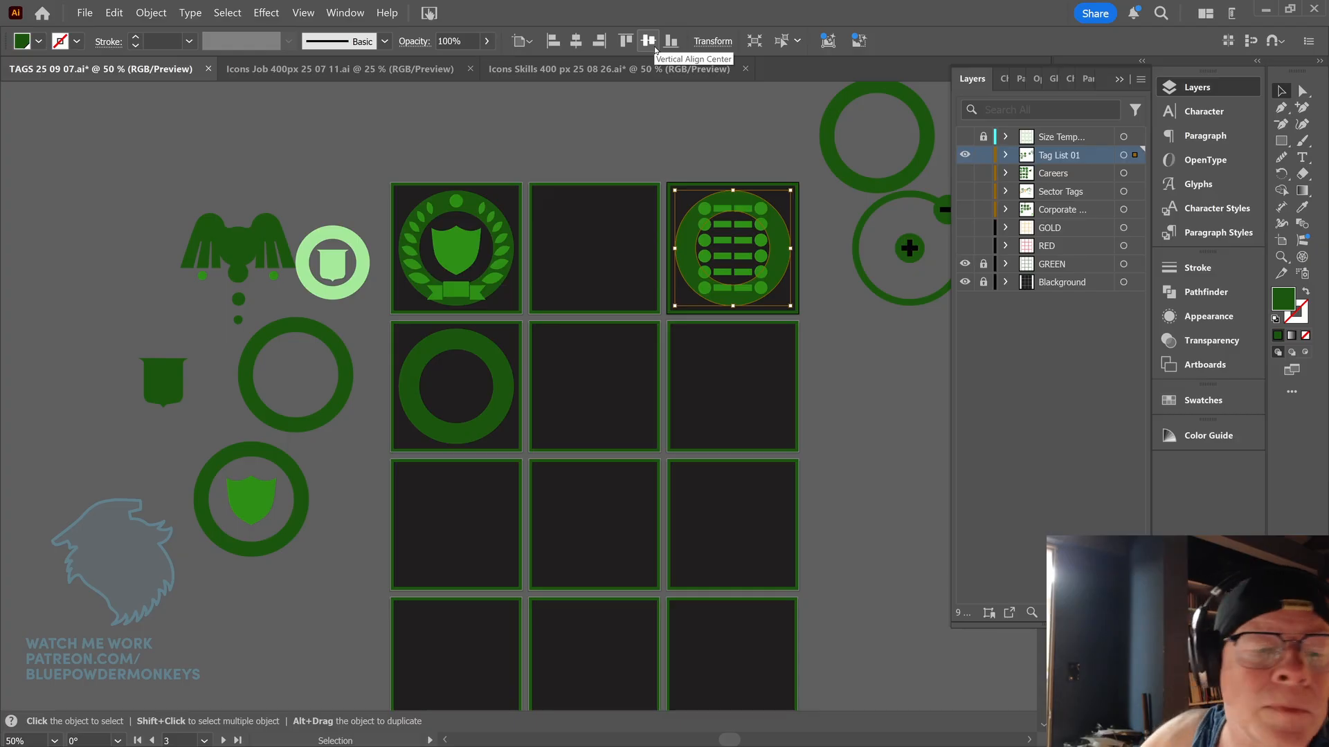
{"action": "left_click", "coordinate": [823, 301]}
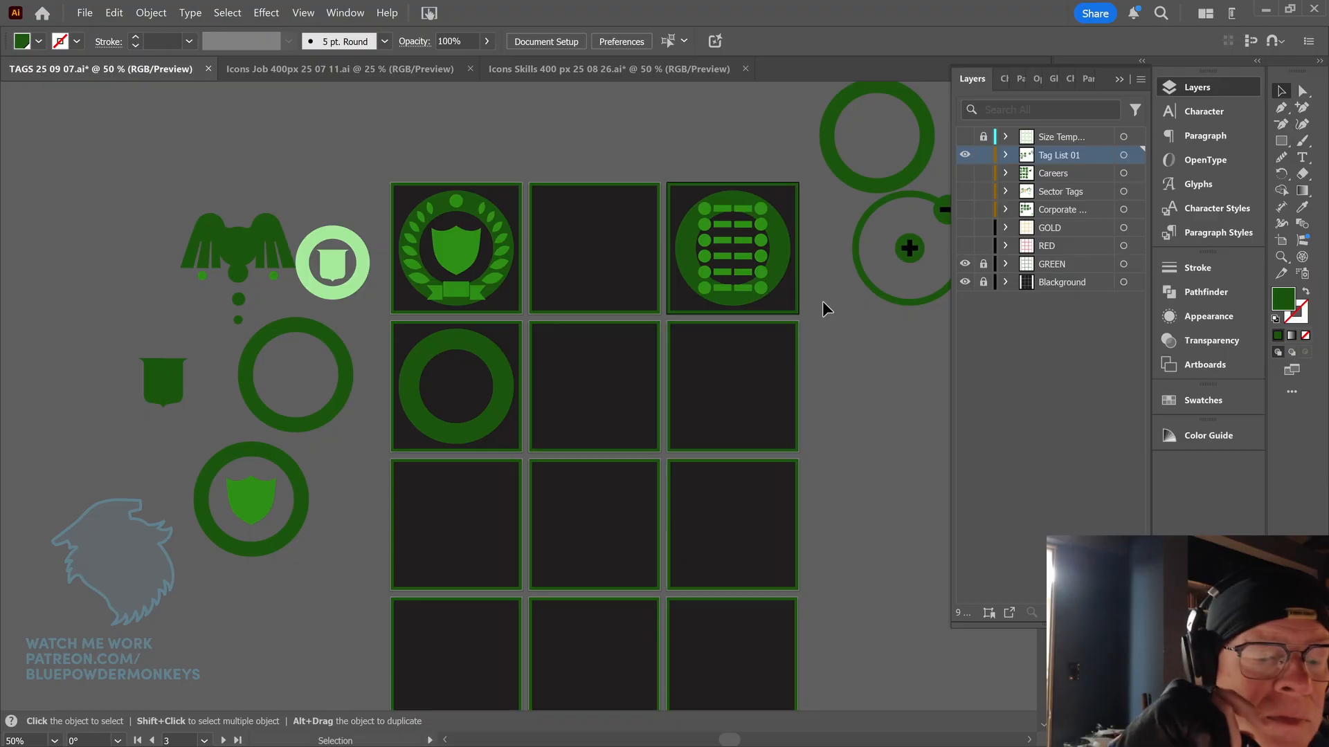
- Move the light green shield from the spare ring into the thick ring on the second row's first artboard, centered horizontally
{"action": "left_click", "coordinate": [265, 510]}
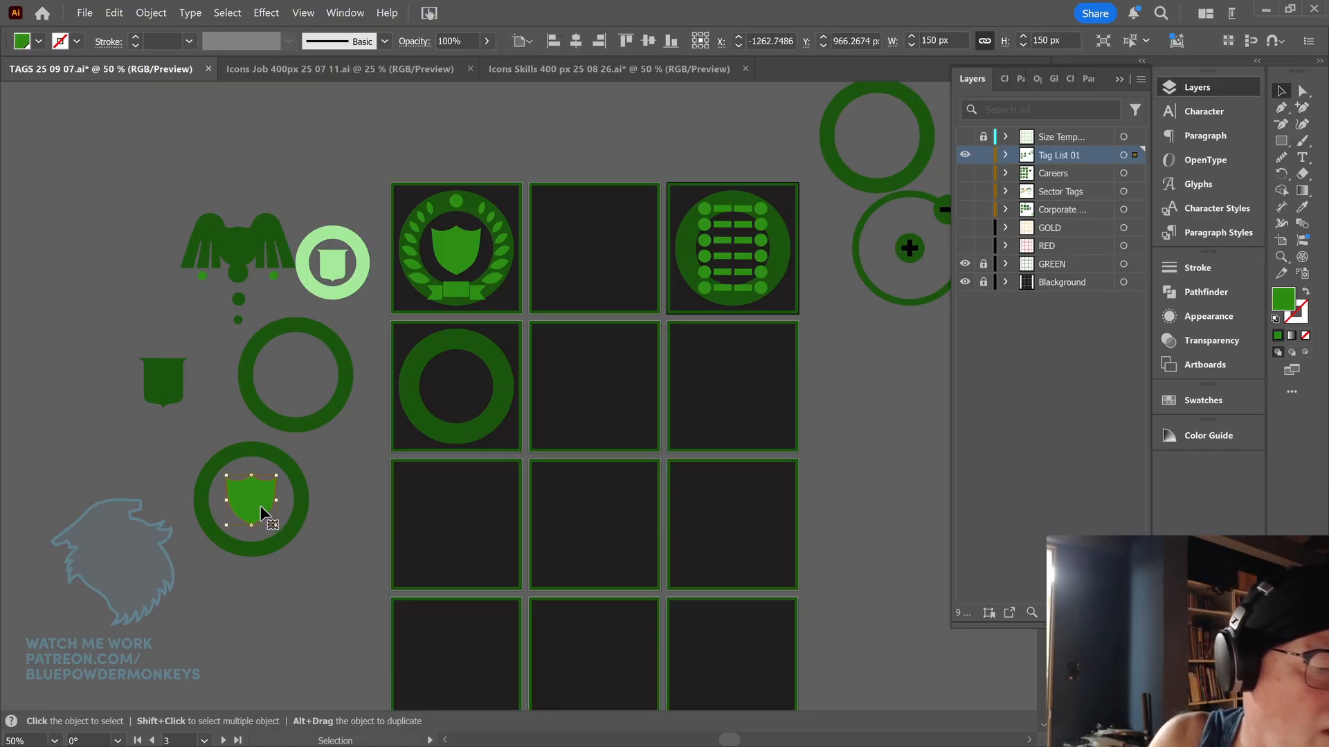
{"action": "left_click_drag", "start_coordinate": [261, 512], "coordinate": [463, 398]}
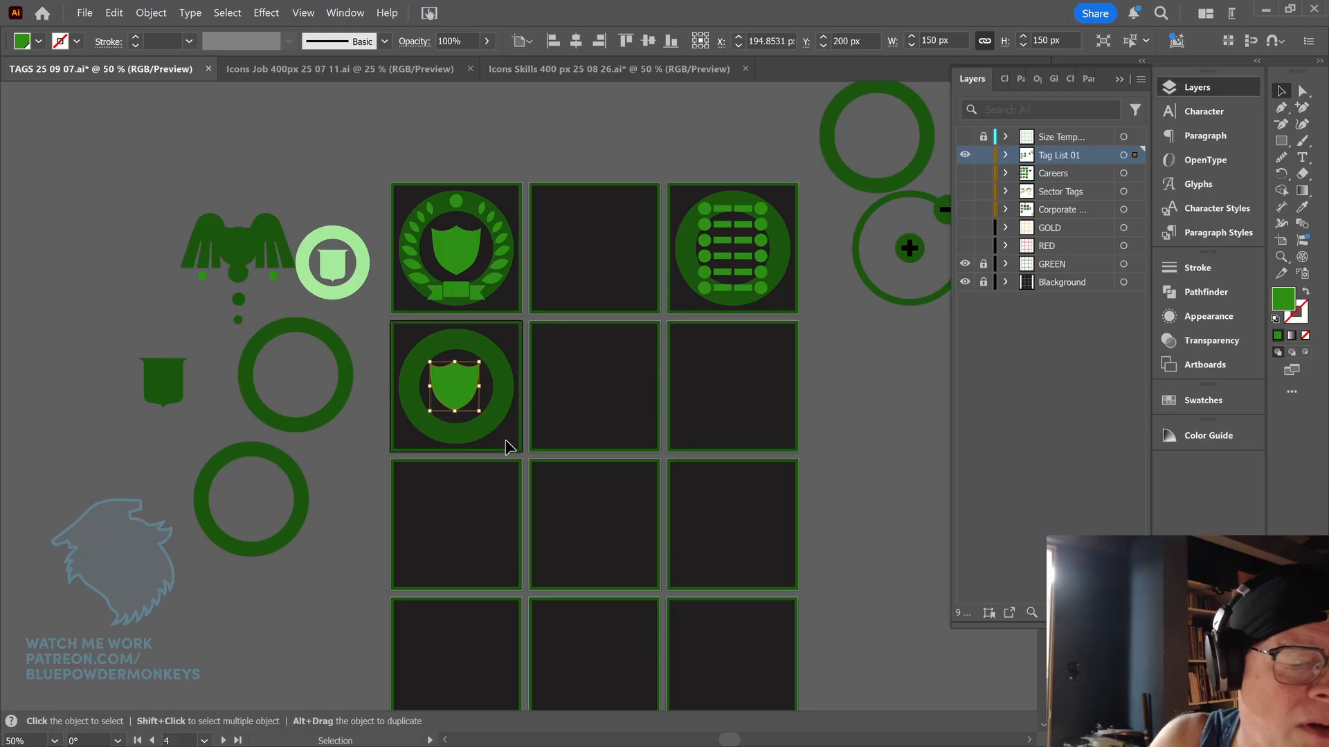
{"action": "left_click", "coordinate": [576, 41]}
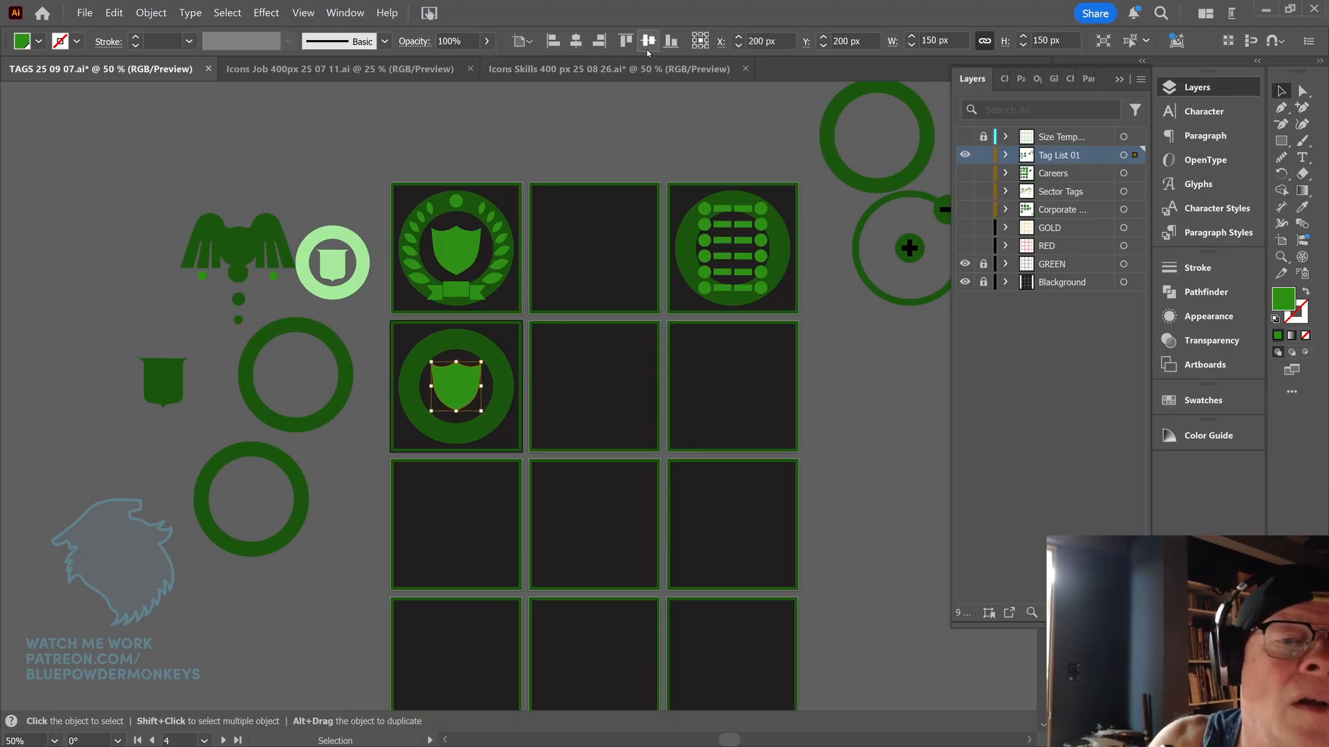
{"action": "left_click", "coordinate": [863, 287]}
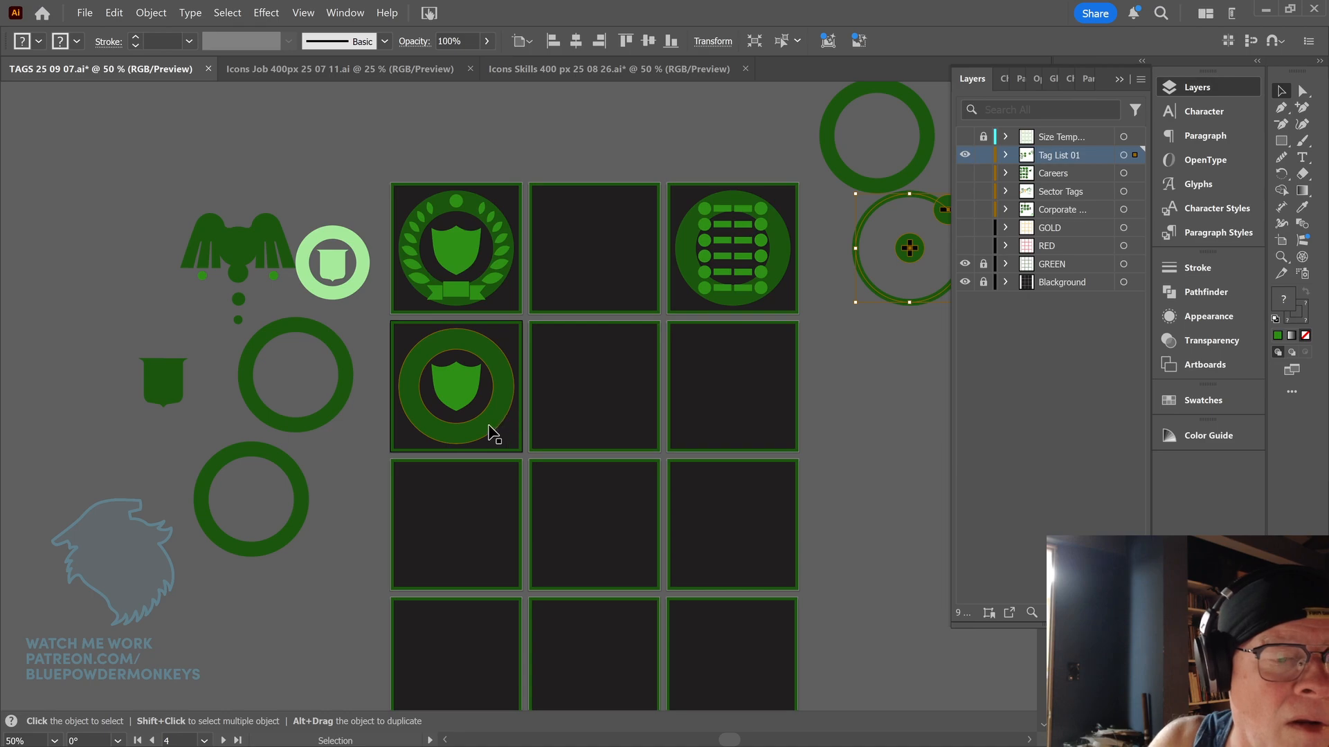
{"action": "left_click_drag", "start_coordinate": [523, 394], "coordinate": [546, 359]}
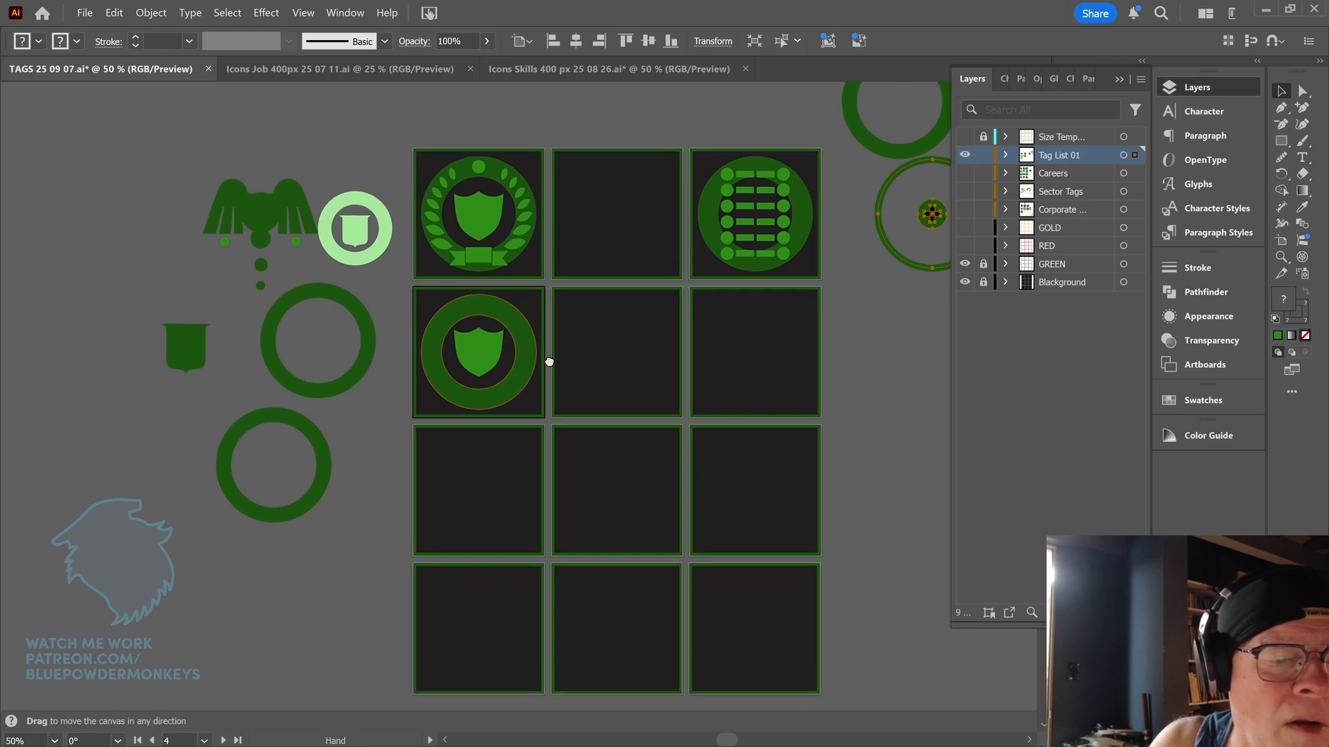
{"action": "left_click", "coordinate": [495, 361]}
{"action": "left_click_drag", "start_coordinate": [494, 352], "coordinate": [494, 353]}
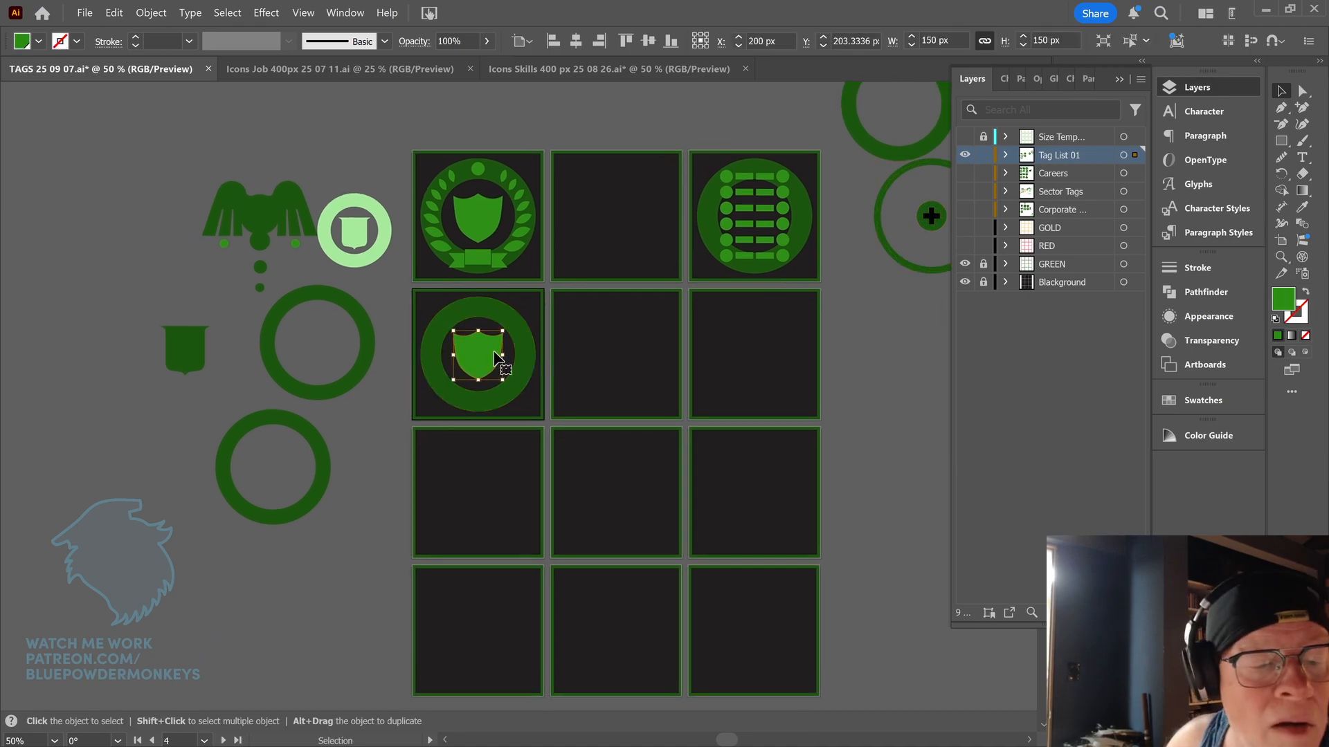
{"action": "left_click", "coordinate": [848, 269]}
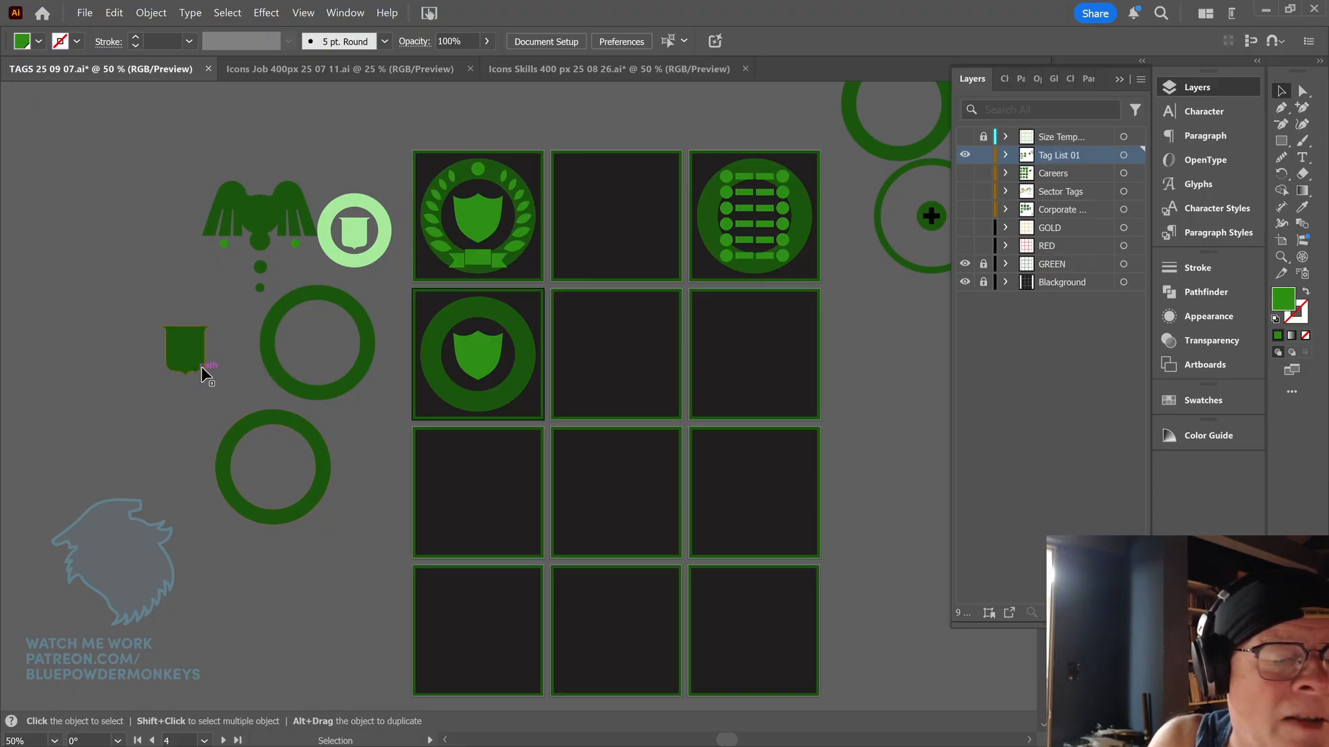
- Enlarge the light green shield on the second row's first artboard to 225 px wide and high, and center it vertically
{"action": "left_click", "coordinate": [493, 361]}
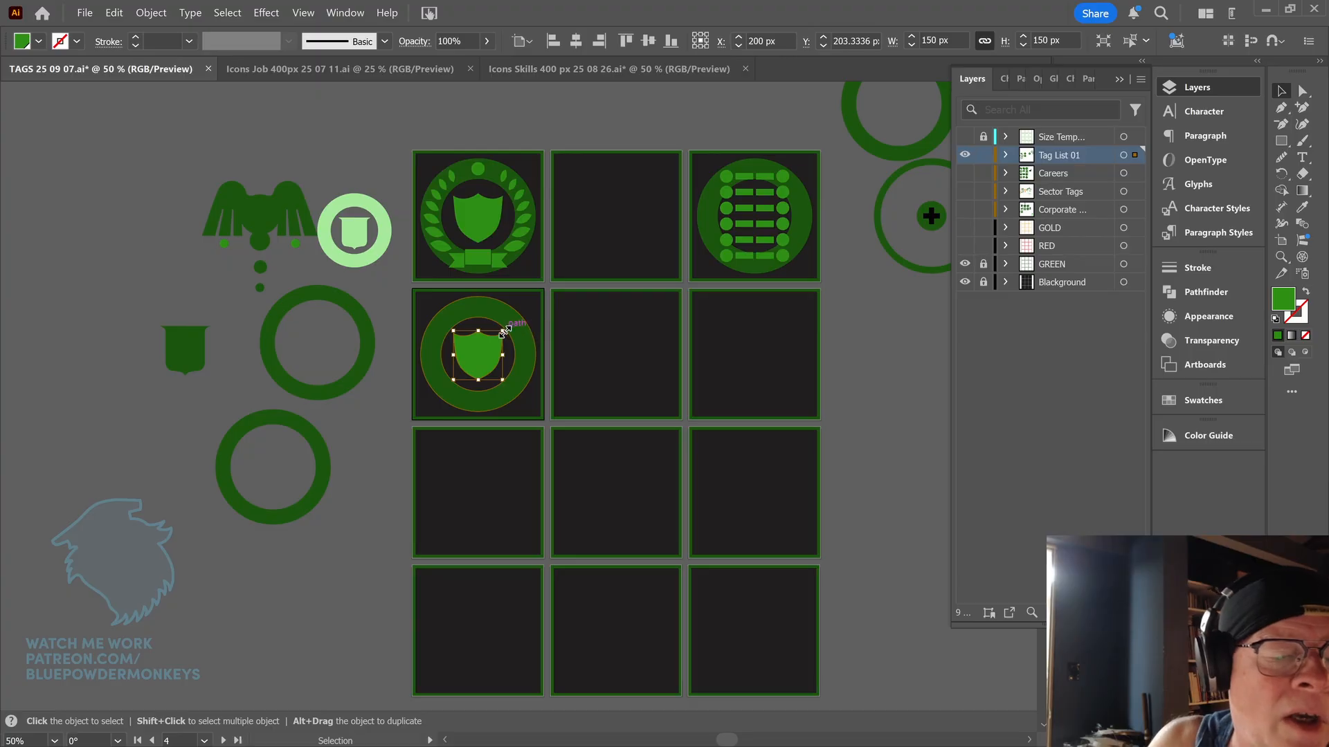
{"action": "left_click_drag", "start_coordinate": [503, 330], "coordinate": [522, 315]}
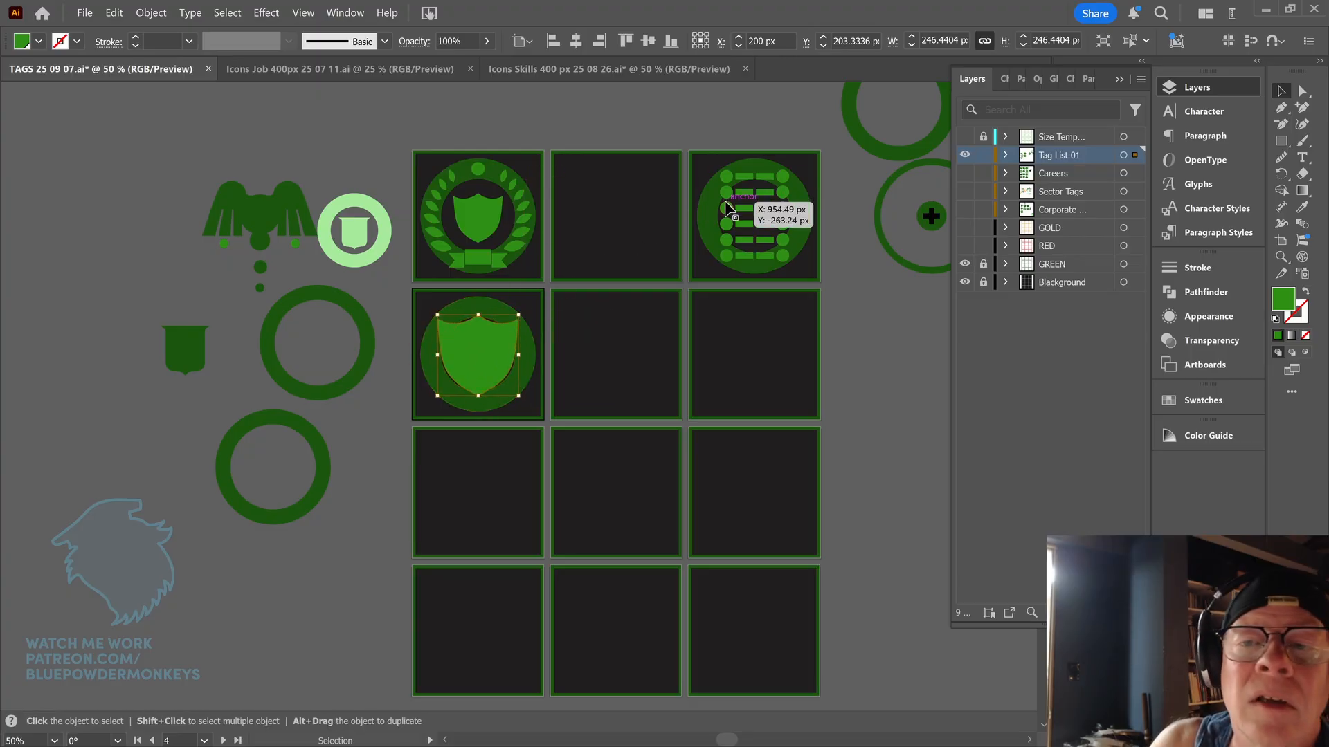
{"action": "left_click", "coordinate": [941, 40]}
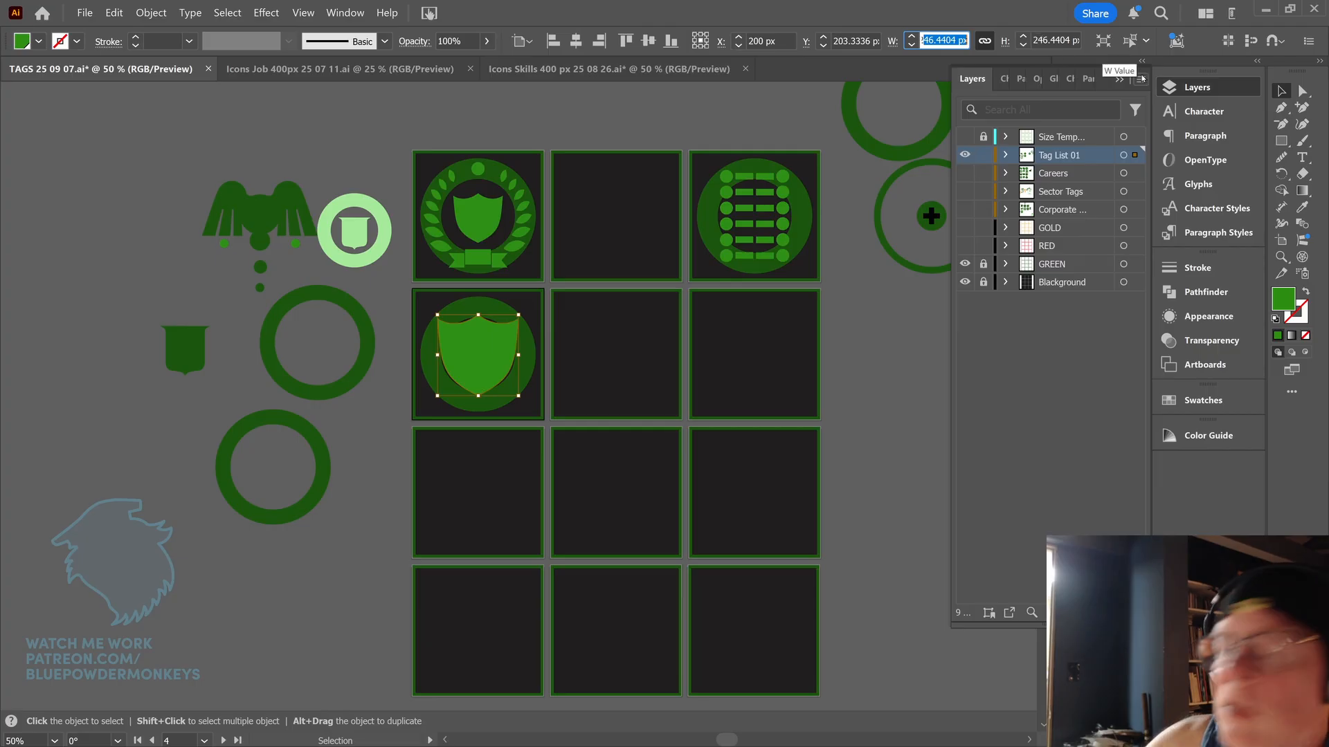
{"action": "type", "text": "250"}
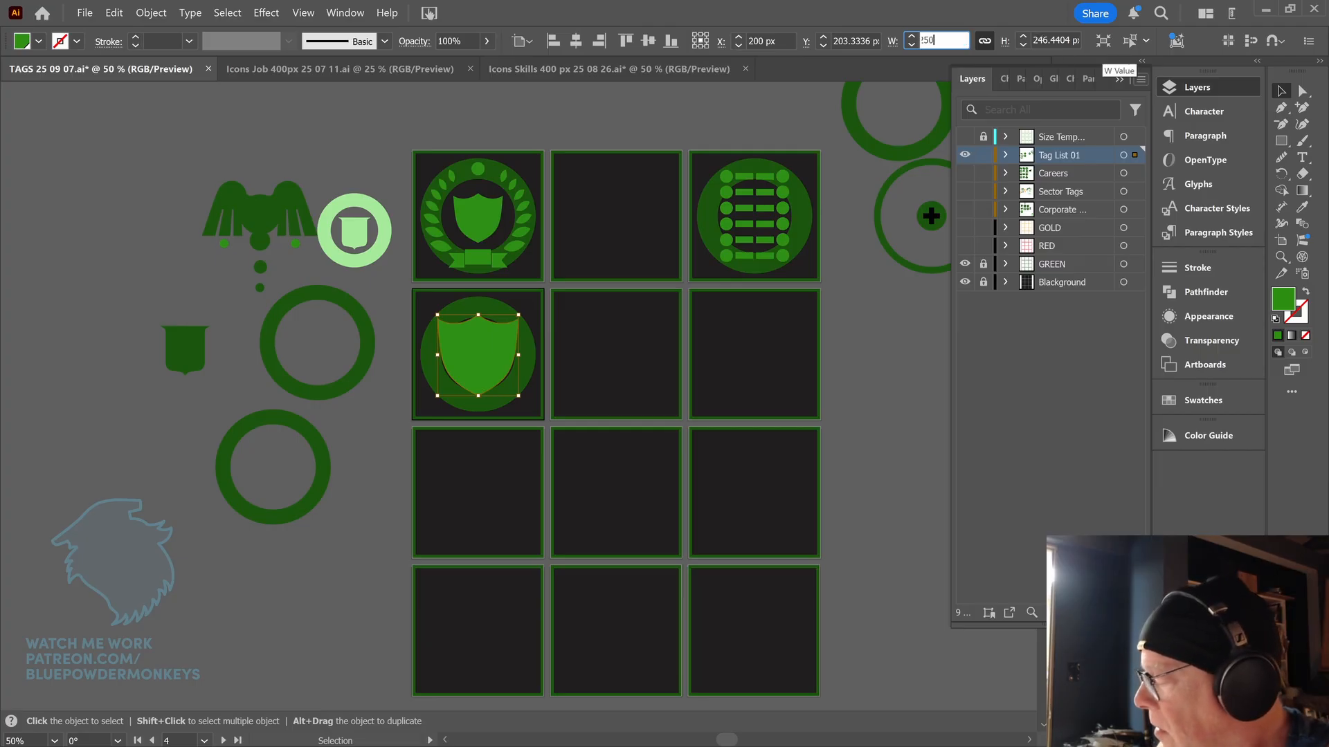
{"action": "key", "text": "BackSpace"}
{"action": "key", "text": "BackSpace"}
{"action": "key", "text": "BackSpace"}
{"action": "type", "text": "2"}
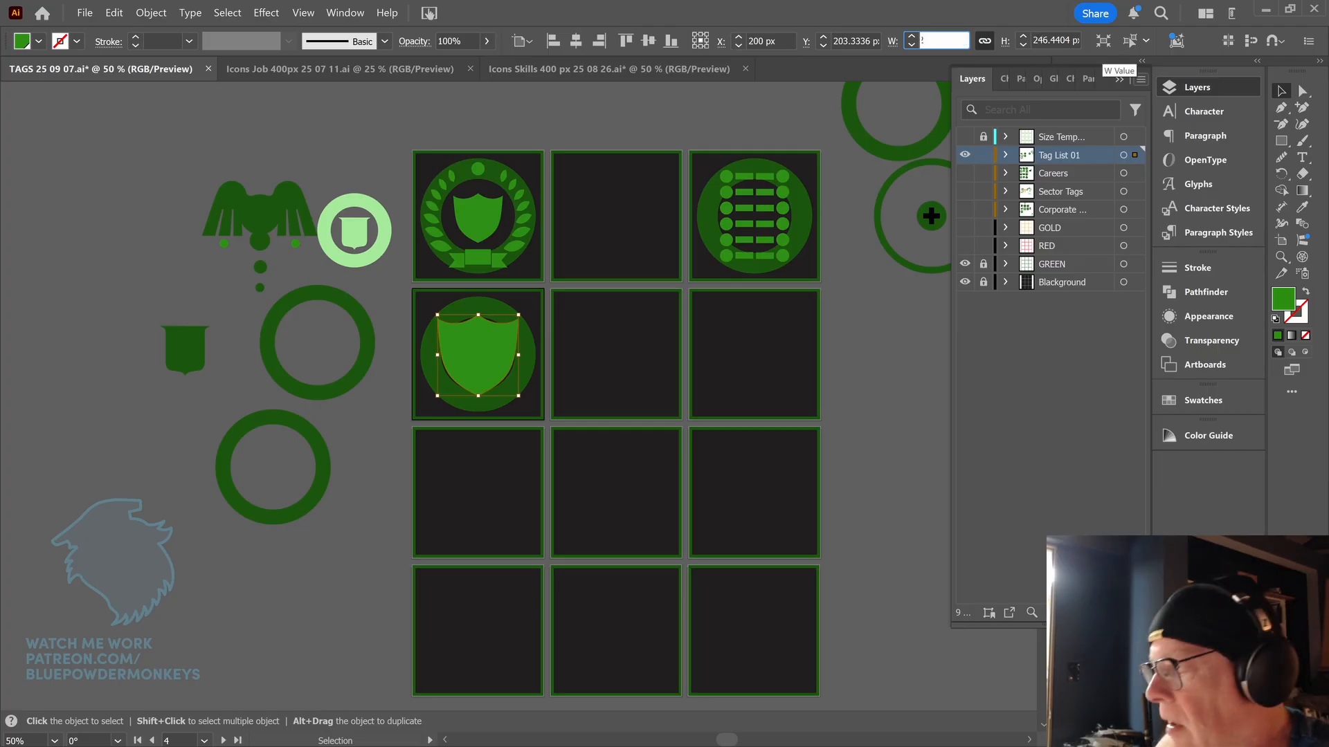
{"action": "type", "text": "5"}
{"action": "key", "text": "Return"}
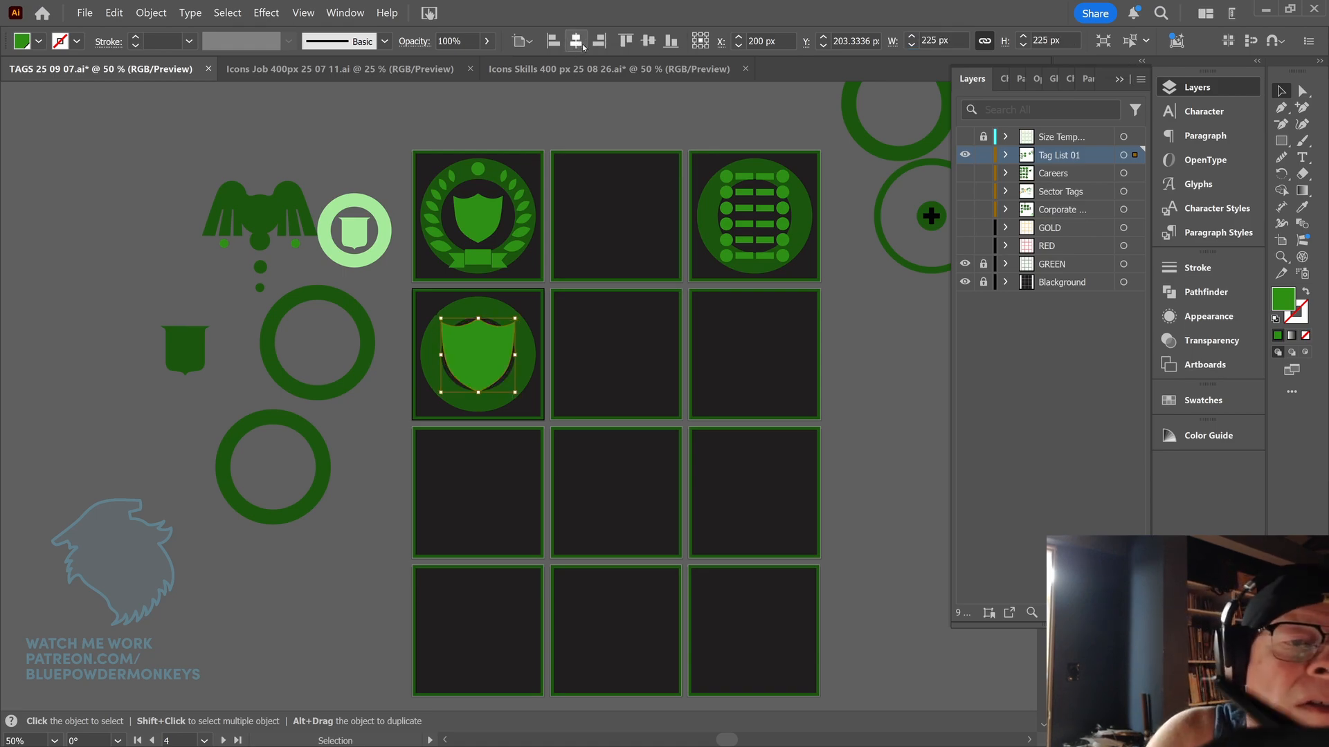
{"action": "left_click", "coordinate": [650, 43]}
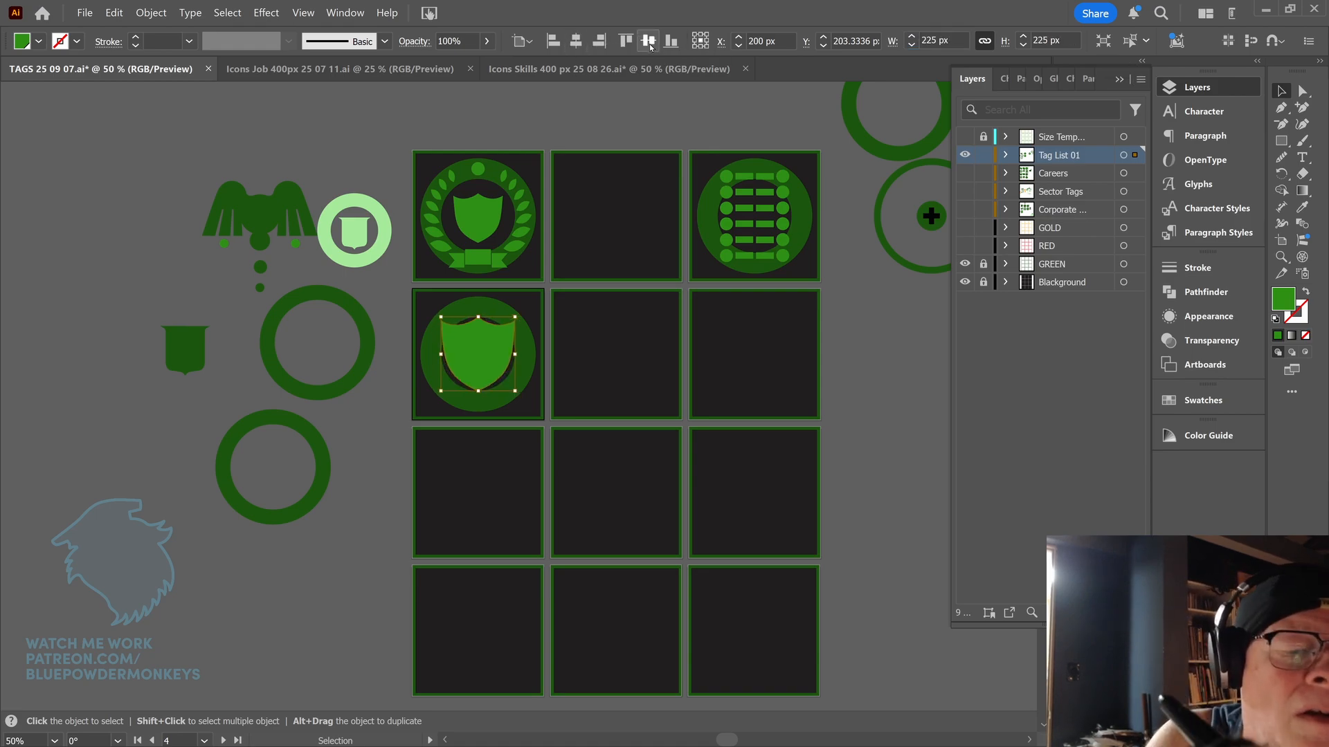
{"action": "left_click", "coordinate": [510, 467]}
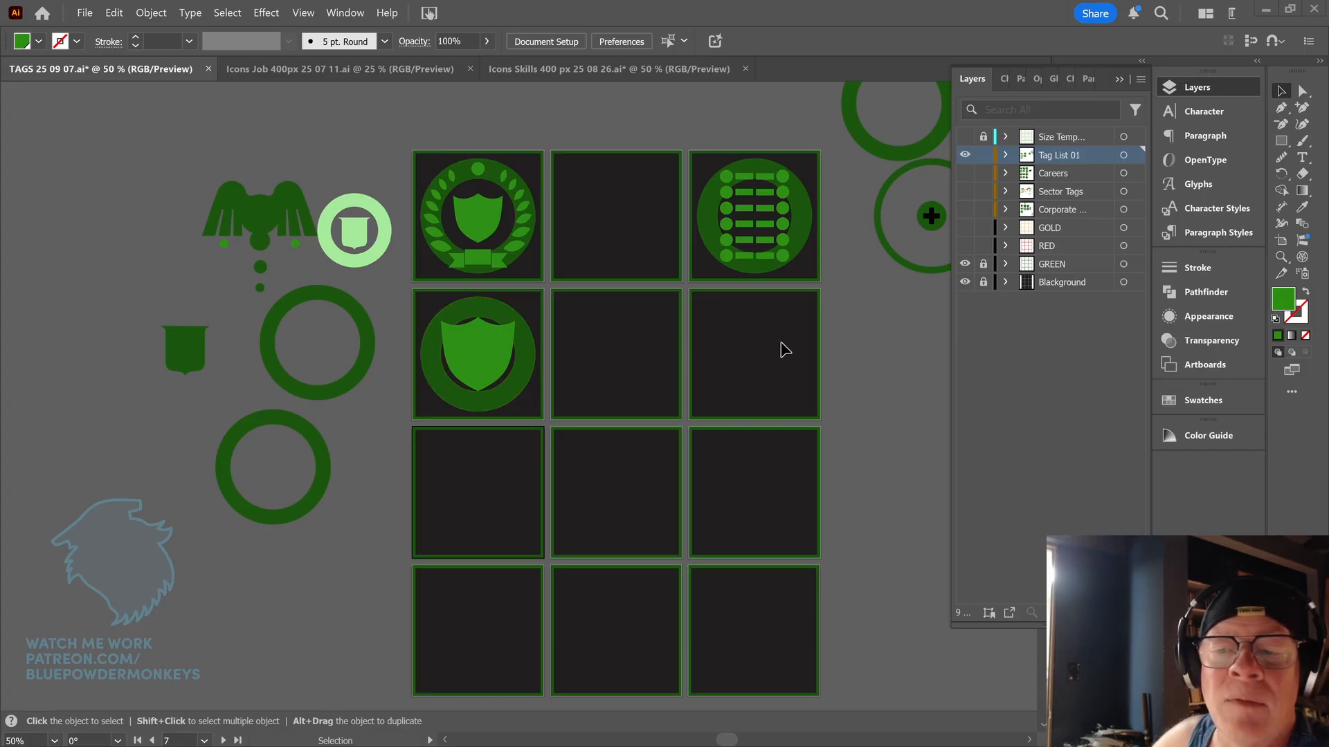
- Copy the dark green fan and crescent from the Careers layer's last artboard, and show only Tag List 01's icons again
{"action": "left_click", "coordinate": [964, 155]}
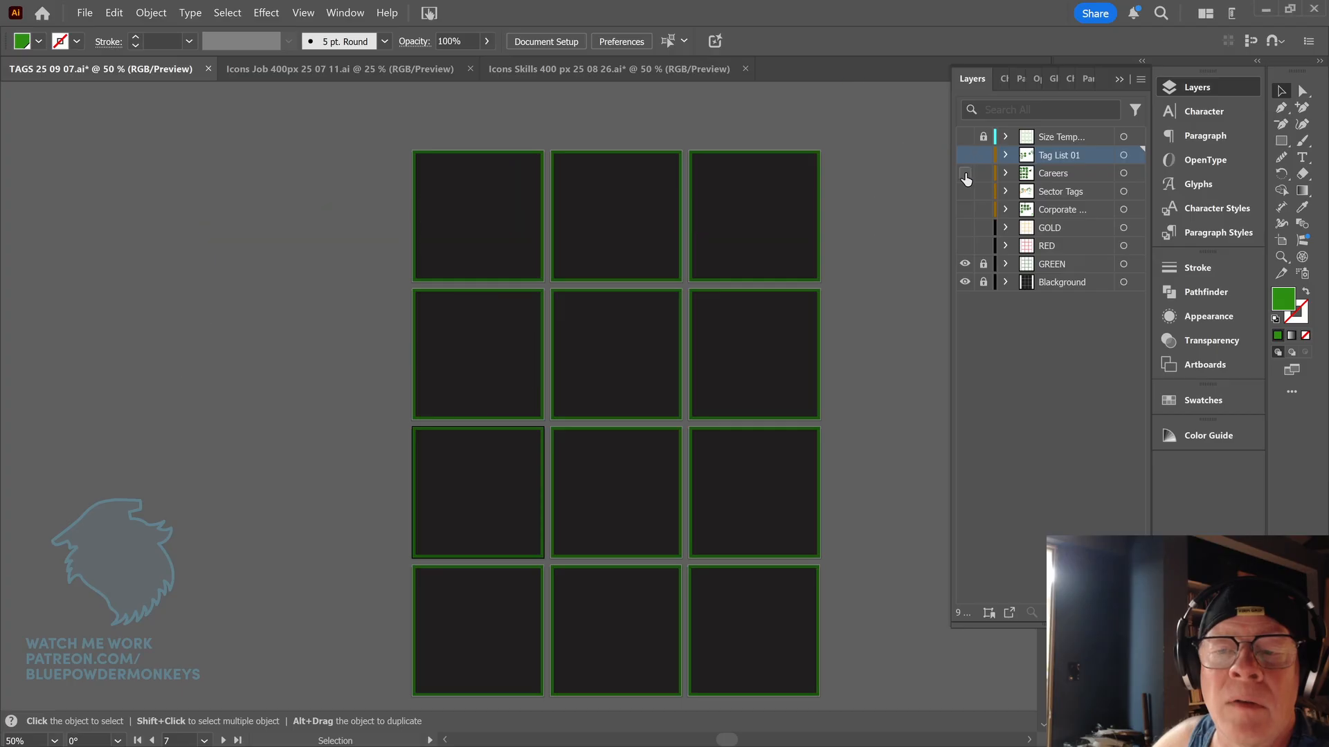
{"action": "left_click", "coordinate": [965, 173]}
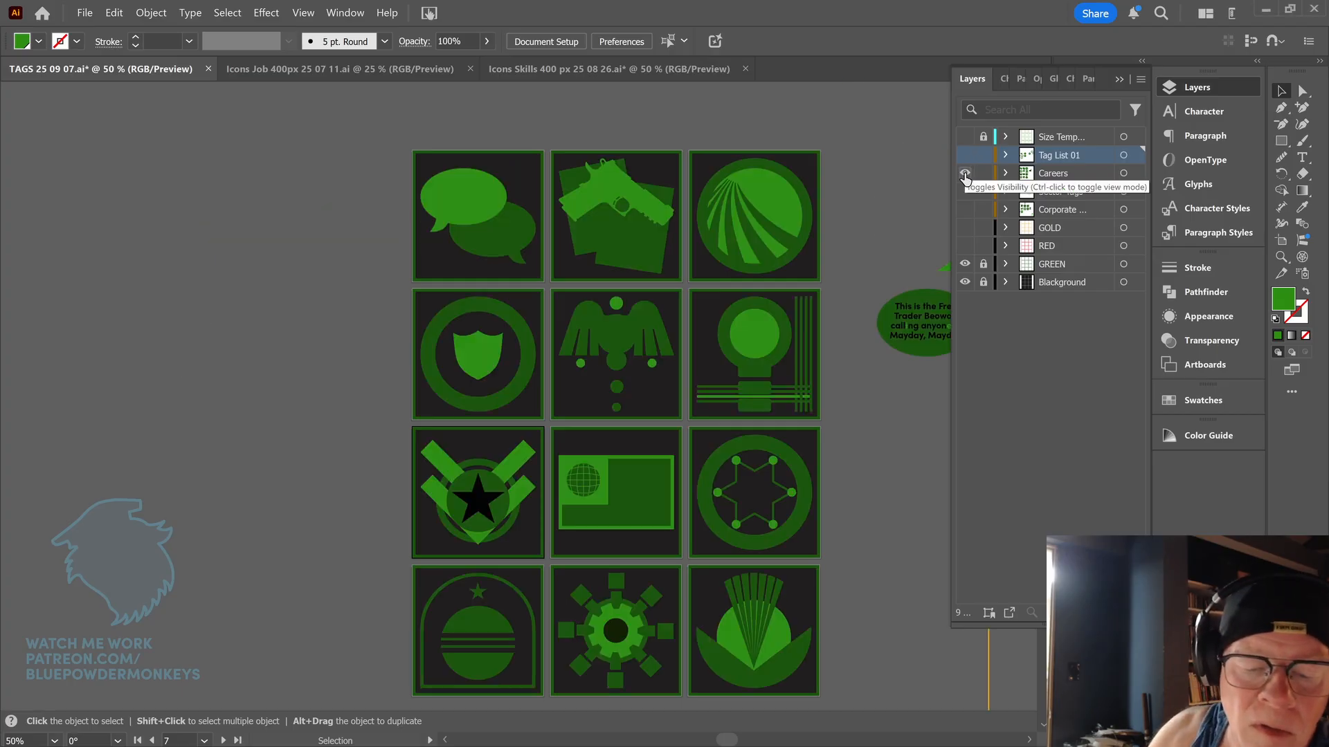
{"action": "left_click", "coordinate": [757, 632]}
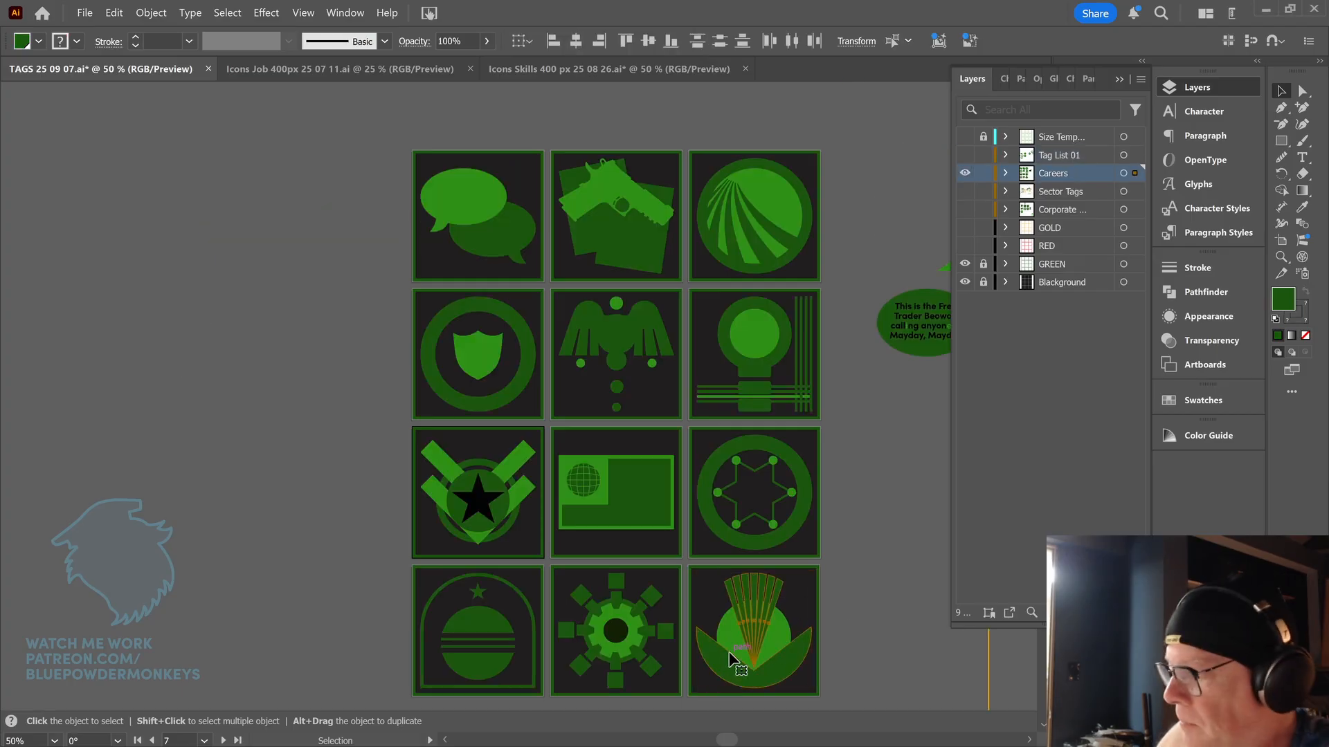
{"action": "left_click", "coordinate": [965, 173]}
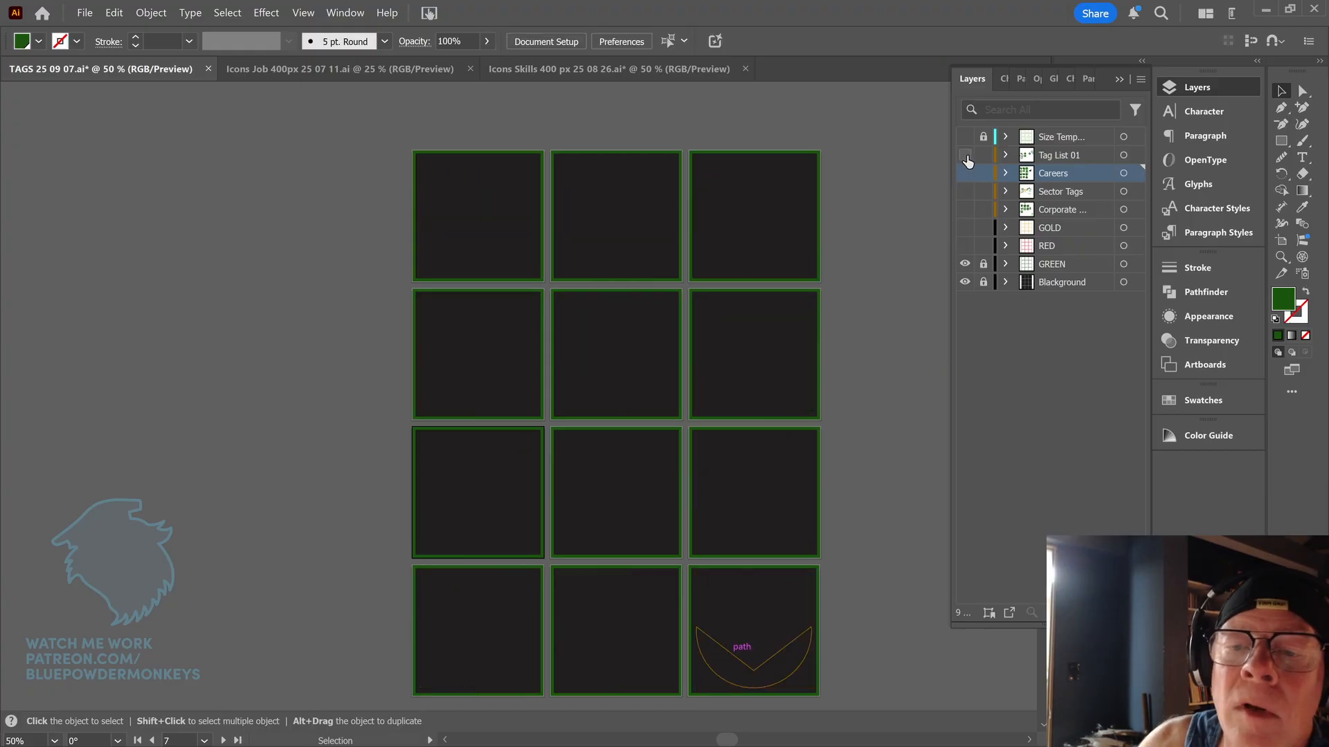
{"action": "left_click", "coordinate": [964, 154]}
- Paste the fan and crescent into the Tag List 01 layer and place them over the outer edge of the second row's third artboard
{"action": "left_click", "coordinate": [769, 360]}
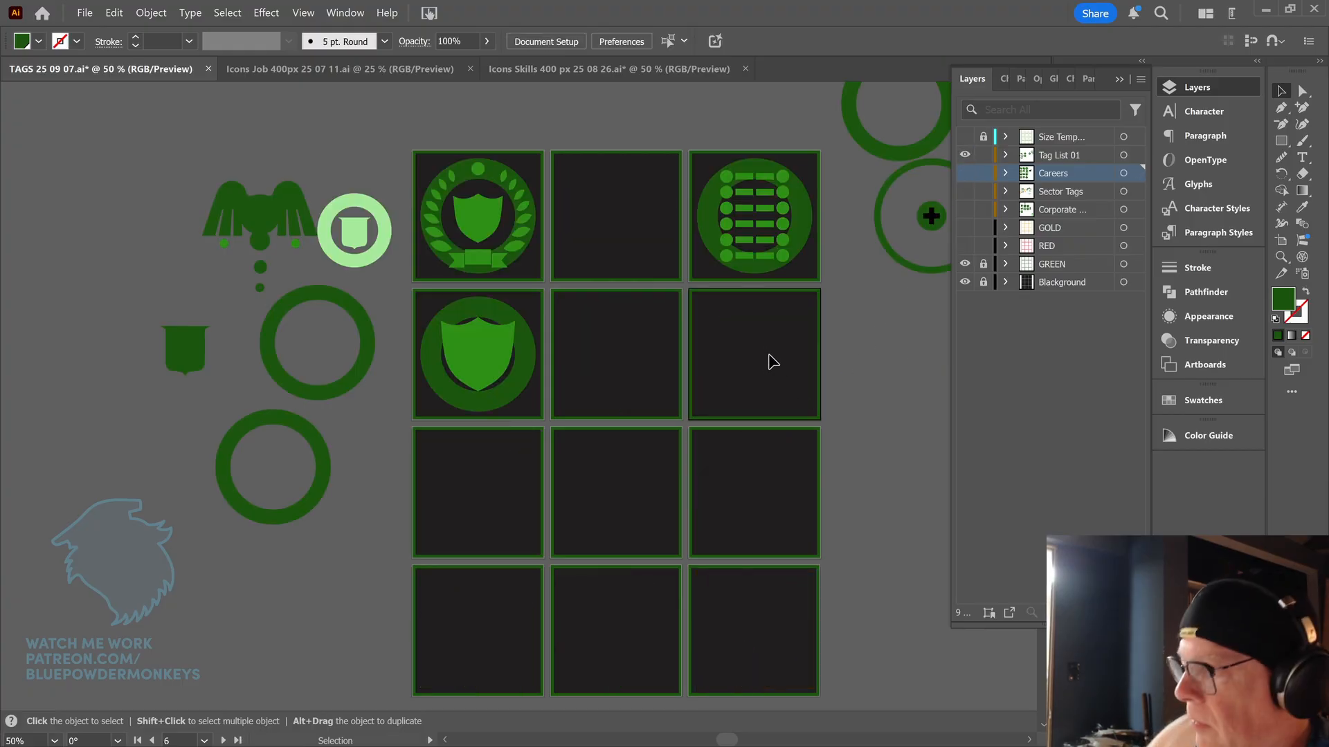
{"action": "key", "text": "ctrl+v"}
{"action": "left_click", "coordinate": [830, 403]}
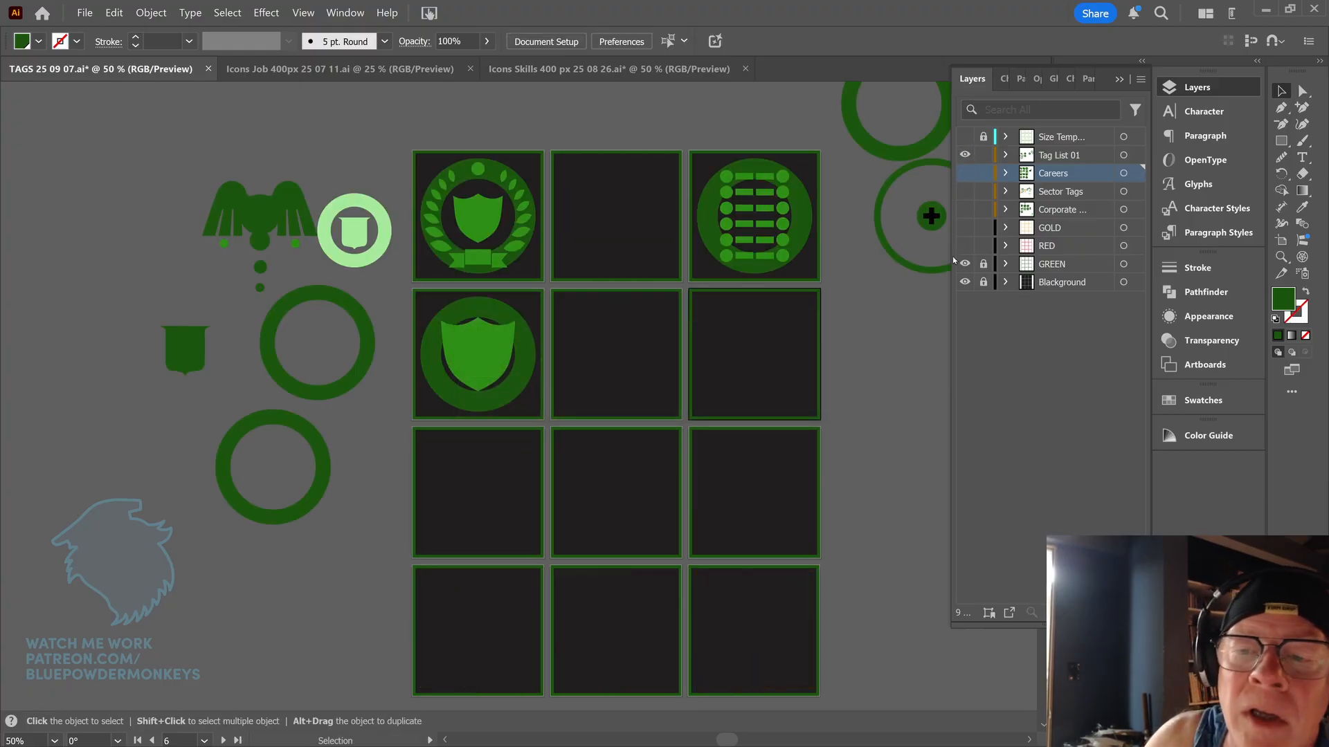
{"action": "key", "text": "ctrl+v"}
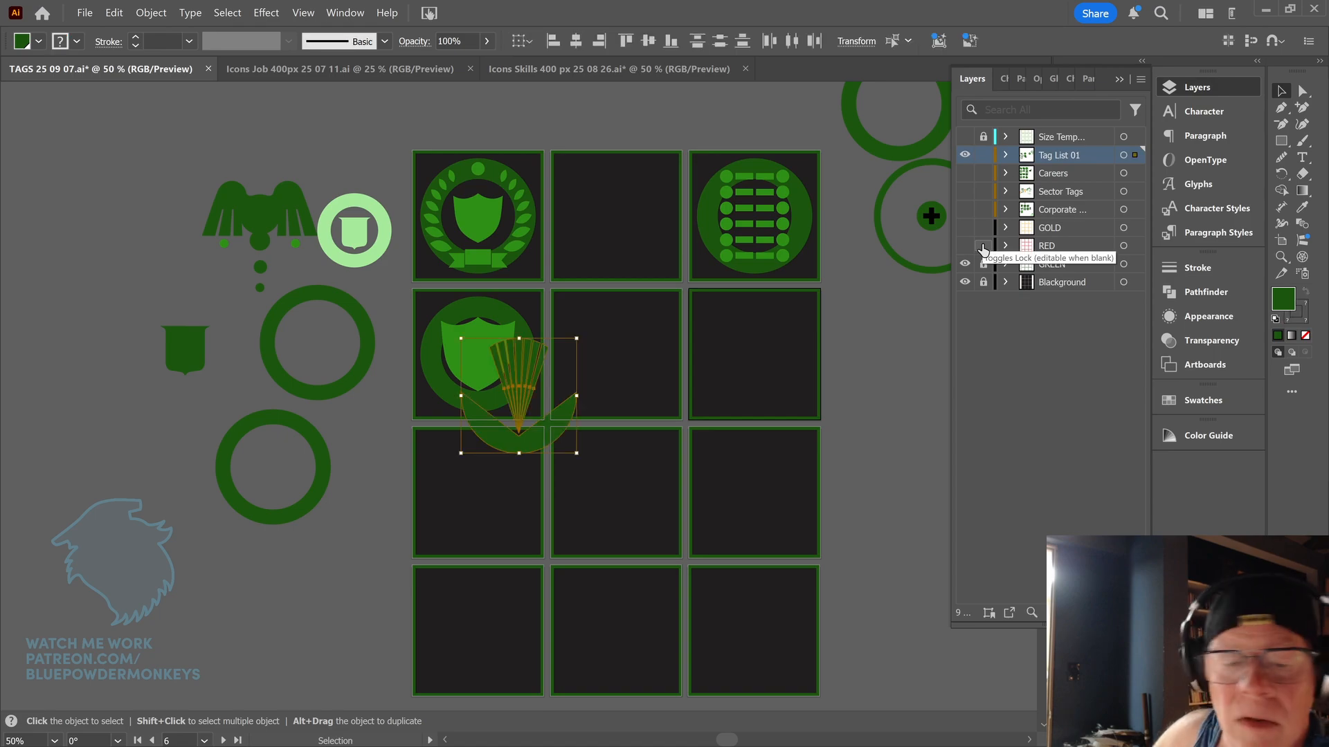
{"action": "left_click_drag", "start_coordinate": [555, 436], "coordinate": [856, 384]}
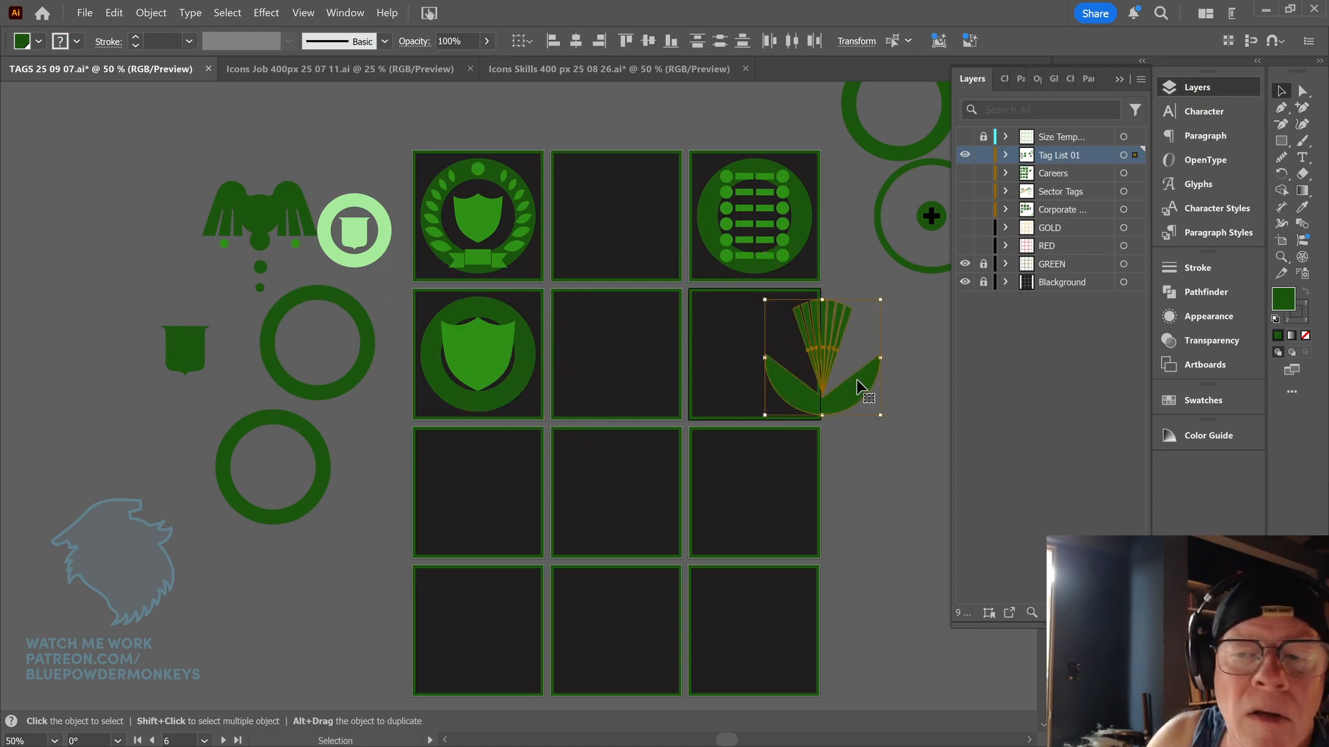
- Copy the dark green ring and shield from the Sector Tags layer's first artboard, and show only Tag List 01's icons again
{"action": "left_click", "coordinate": [964, 155]}
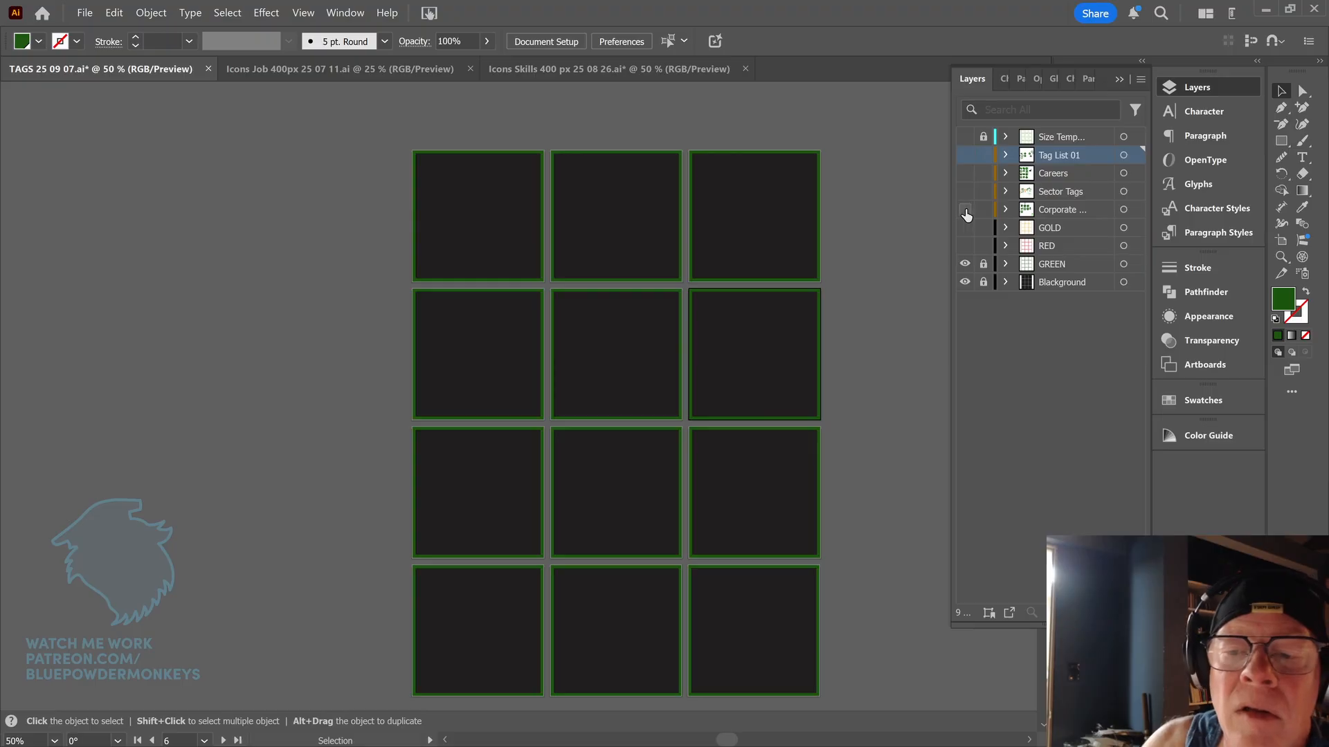
{"action": "left_click", "coordinate": [964, 209]}
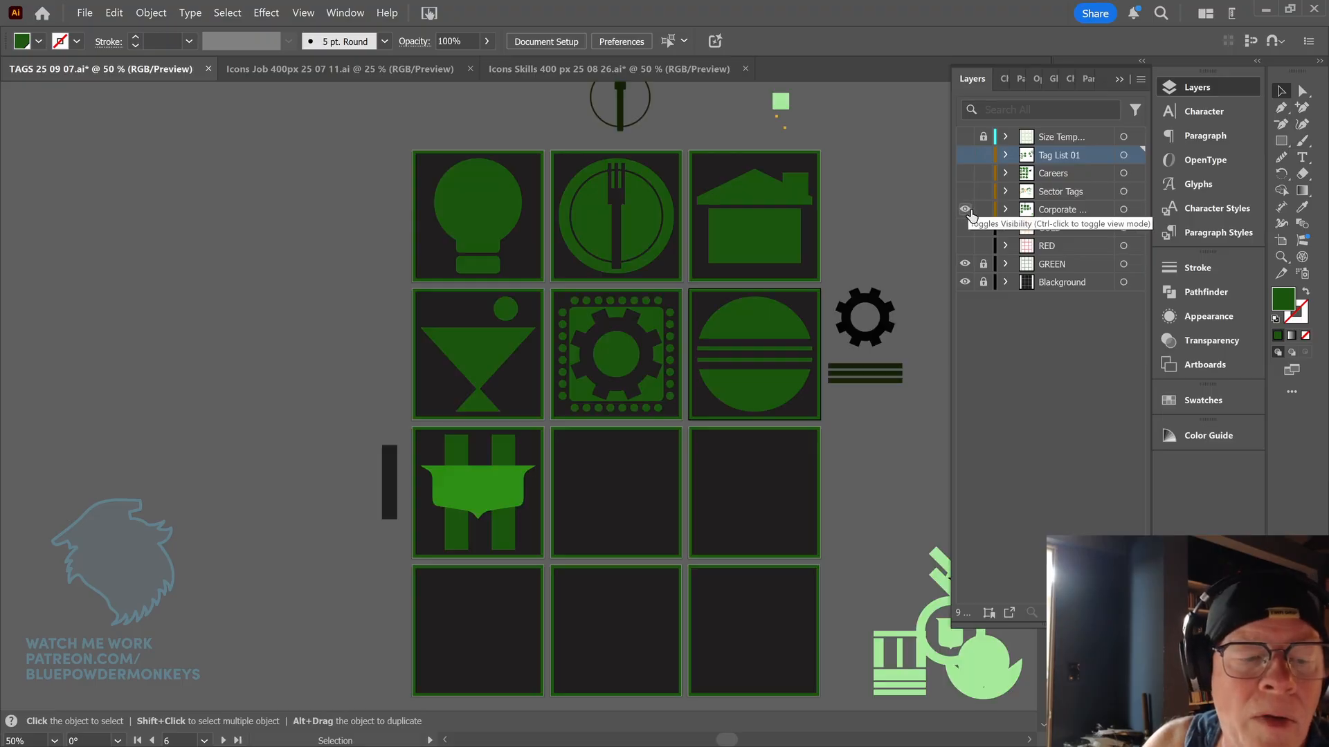
{"action": "left_click", "coordinate": [964, 210]}
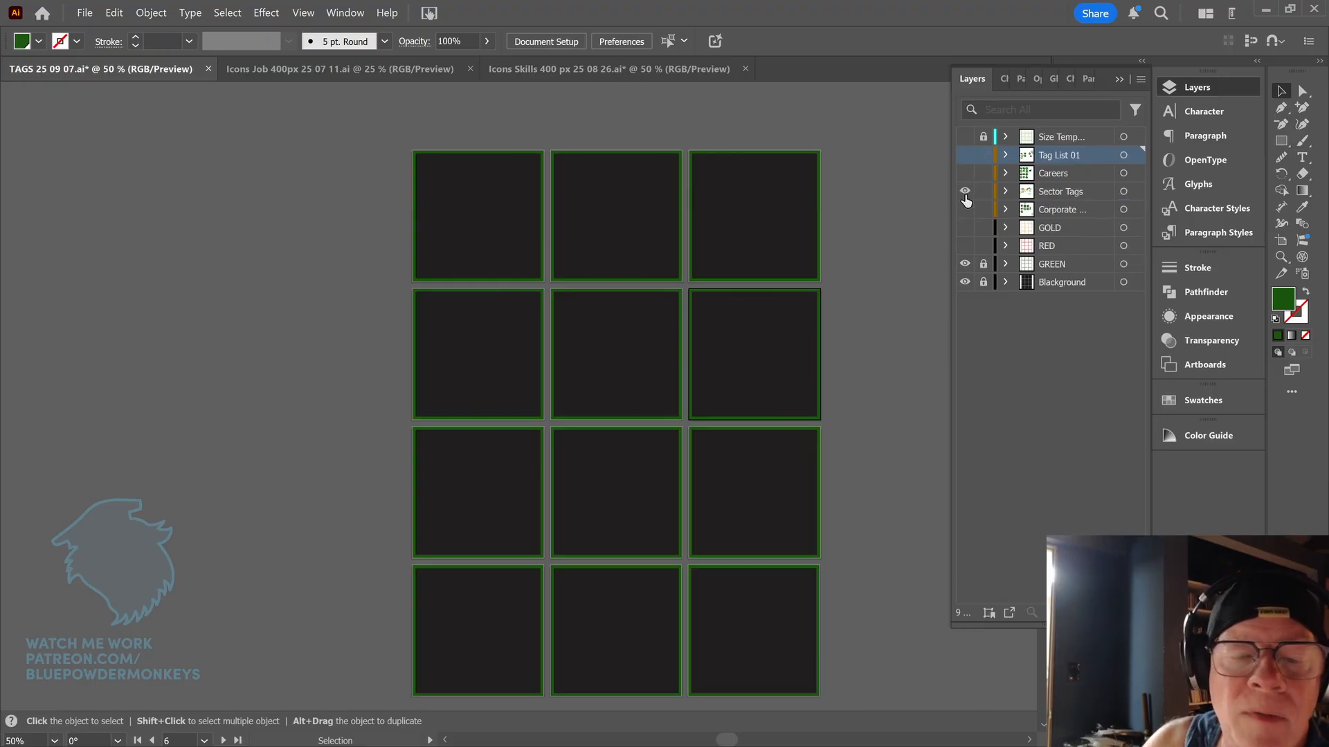
{"action": "left_click", "coordinate": [965, 192]}
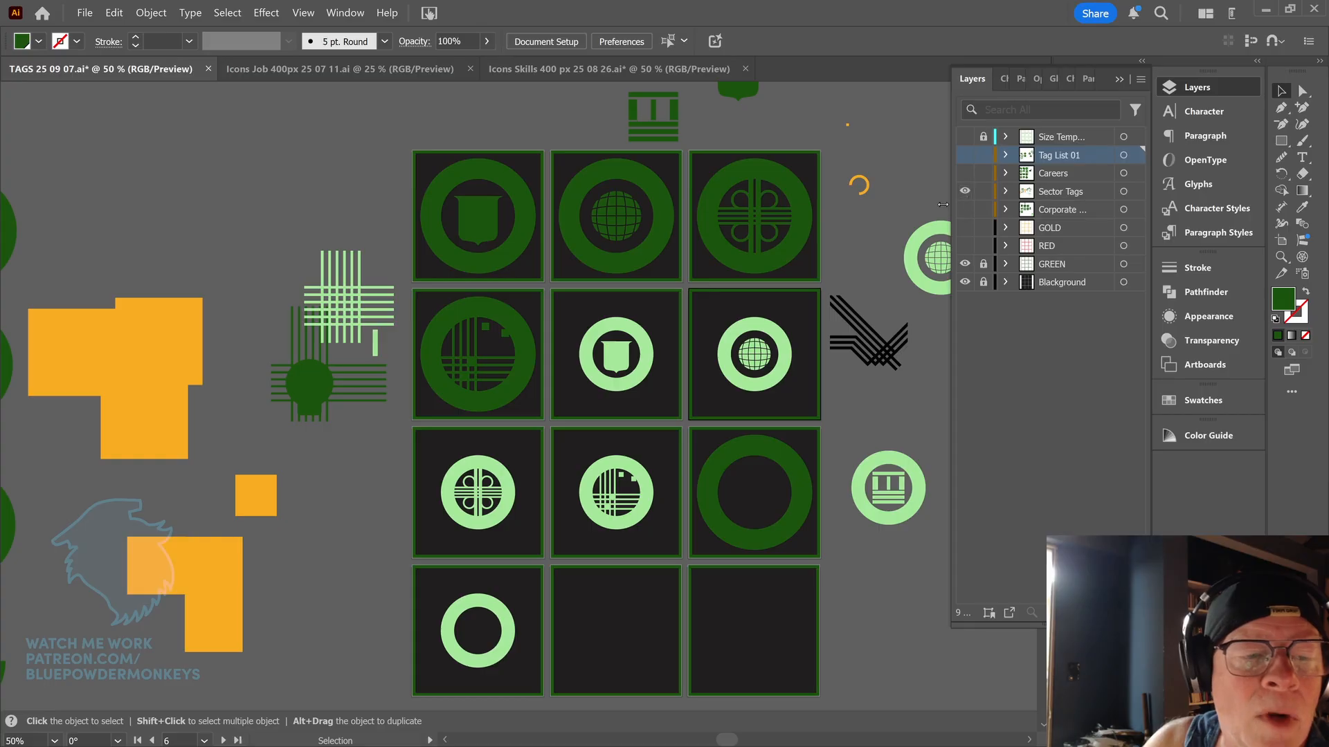
{"action": "left_click", "coordinate": [504, 234]}
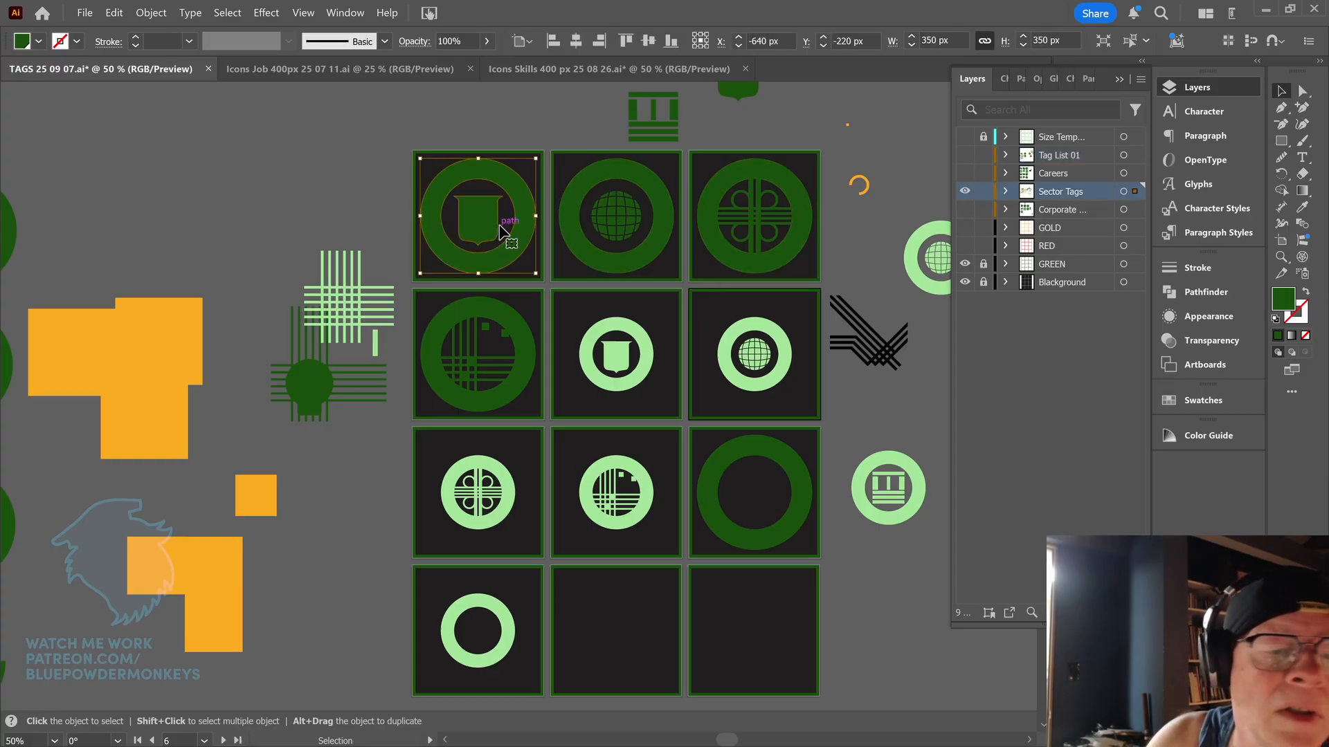
{"action": "key", "text": "a"}
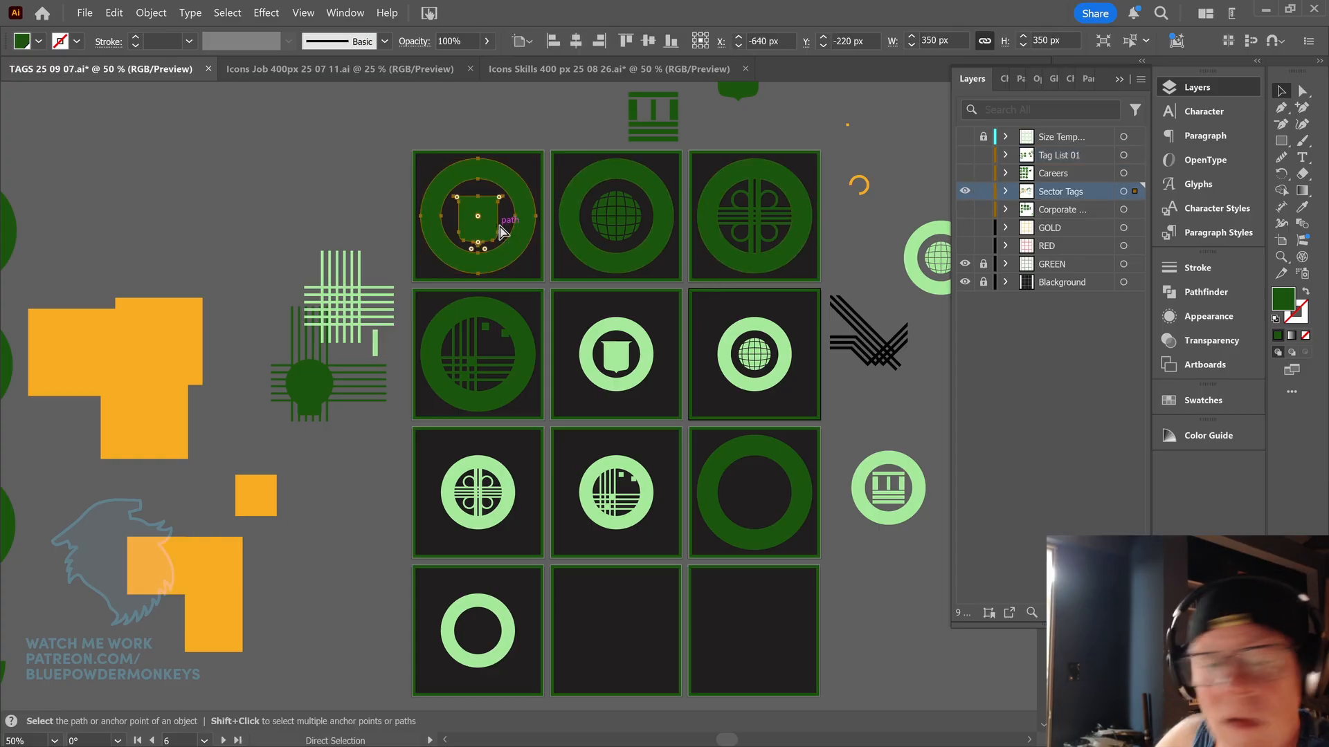
{"action": "key", "text": "v"}
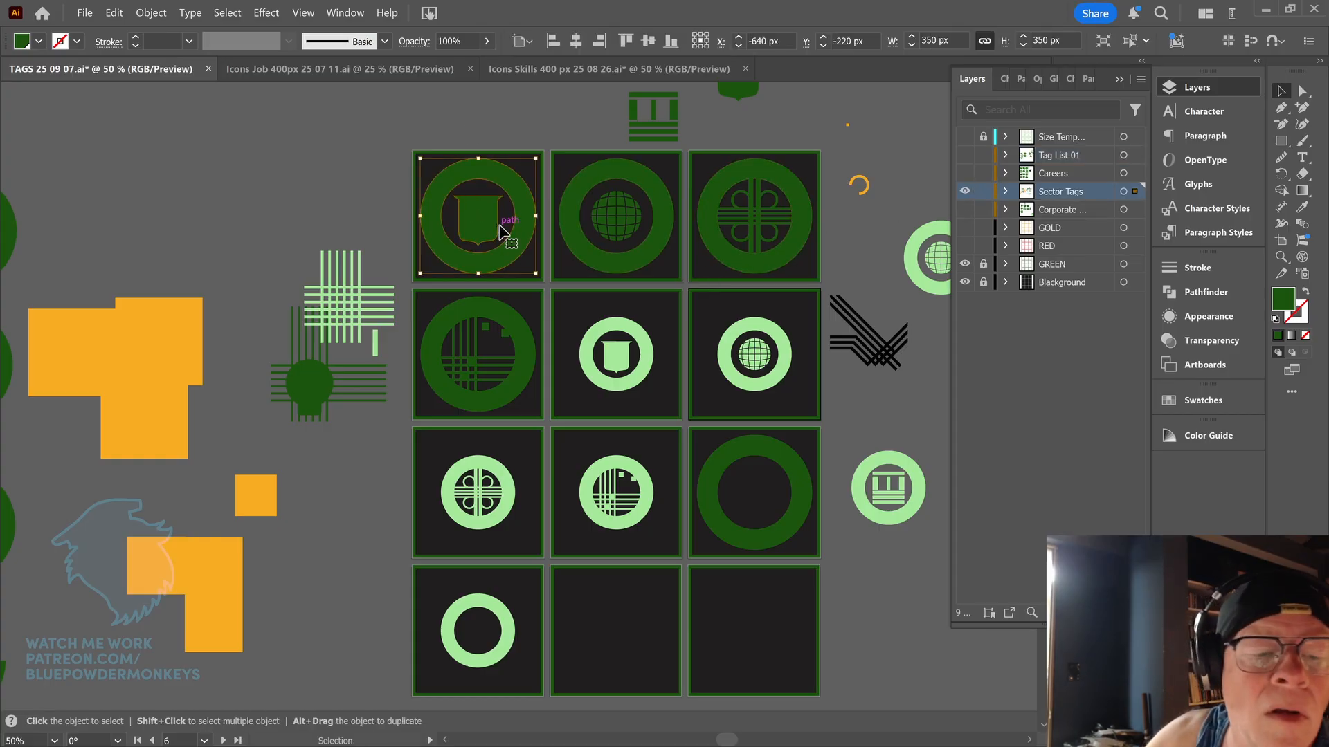
{"action": "left_click", "coordinate": [964, 192]}
{"action": "left_click", "coordinate": [964, 155]}
- Paste the dark green ring and shield into the Tag List 01 layer and place it outside the second row's third artboard
{"action": "left_click", "coordinate": [1054, 162]}
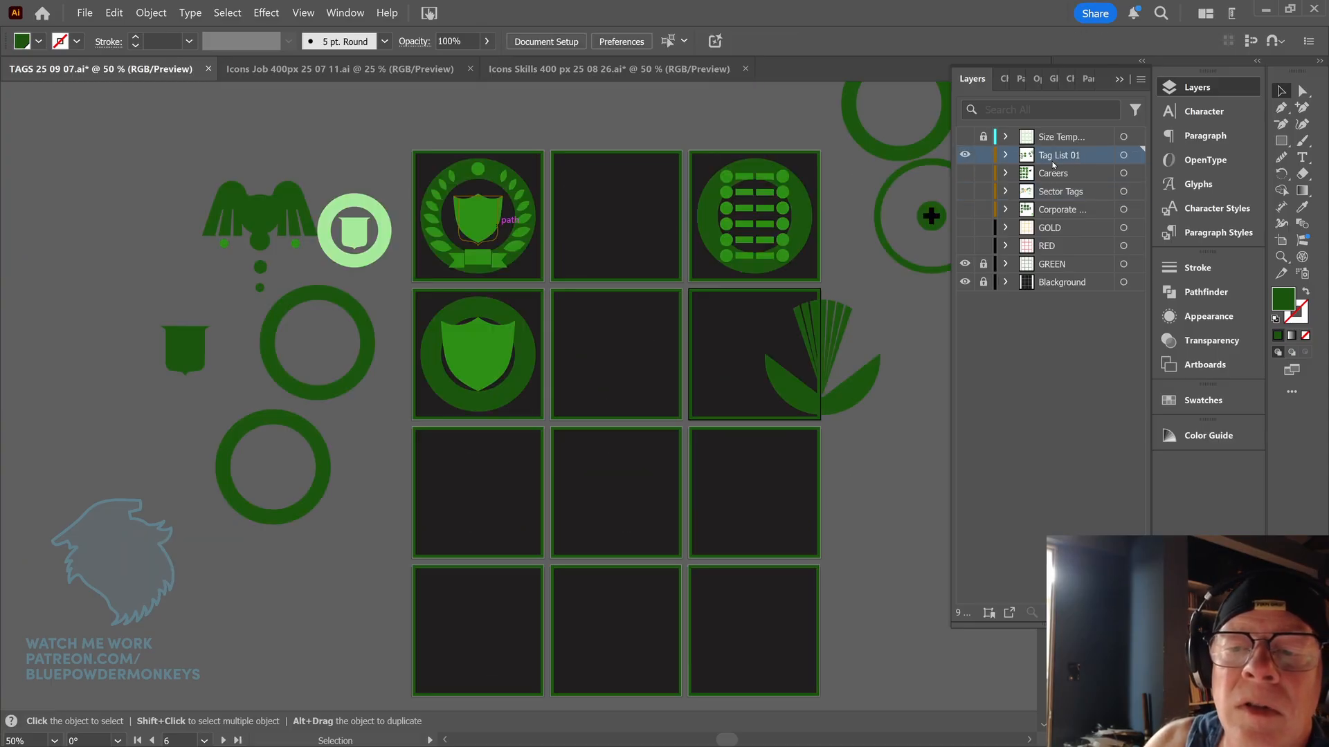
{"action": "key", "text": "ctrl+v"}
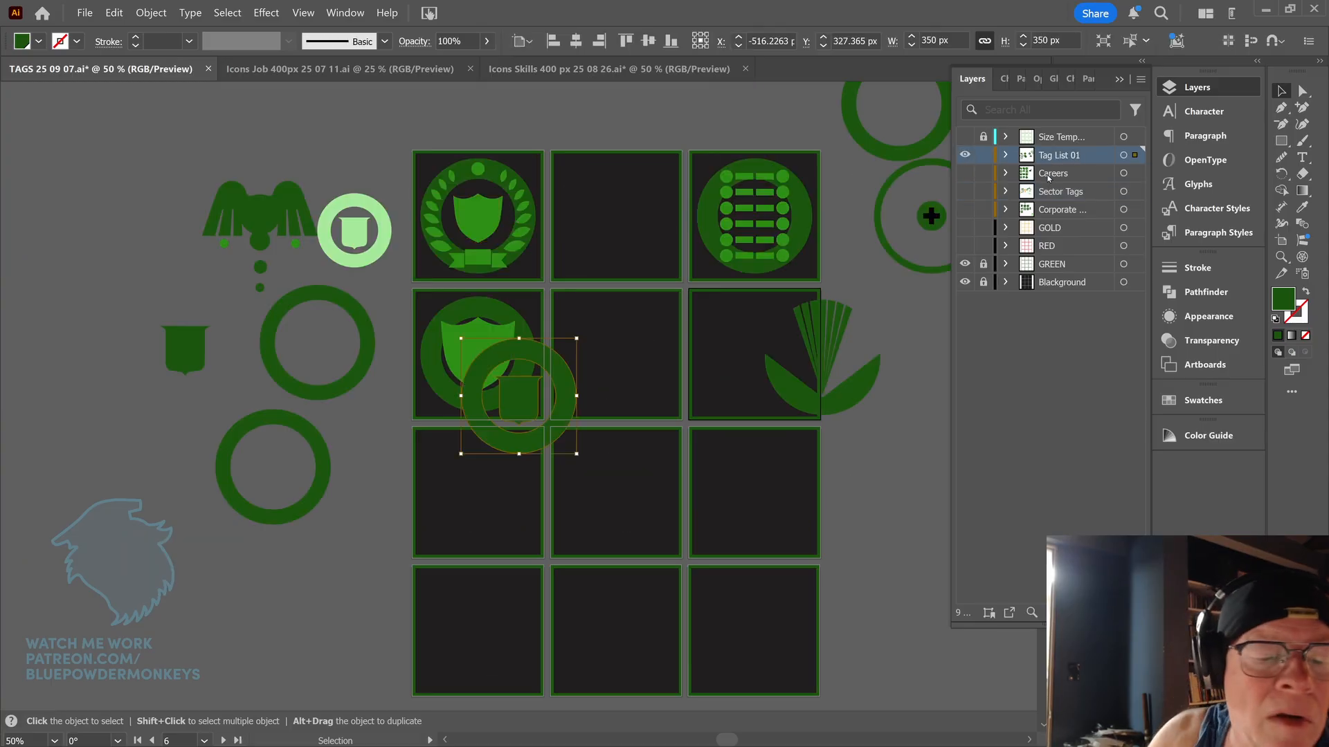
{"action": "left_click_drag", "start_coordinate": [562, 416], "coordinate": [929, 492]}
{"action": "left_click_drag", "start_coordinate": [899, 367], "coordinate": [730, 360]}
{"action": "left_click_drag", "start_coordinate": [751, 423], "coordinate": [858, 405]}
{"action": "left_click", "coordinate": [842, 313]}
{"action": "key", "text": "ctrl+z"}
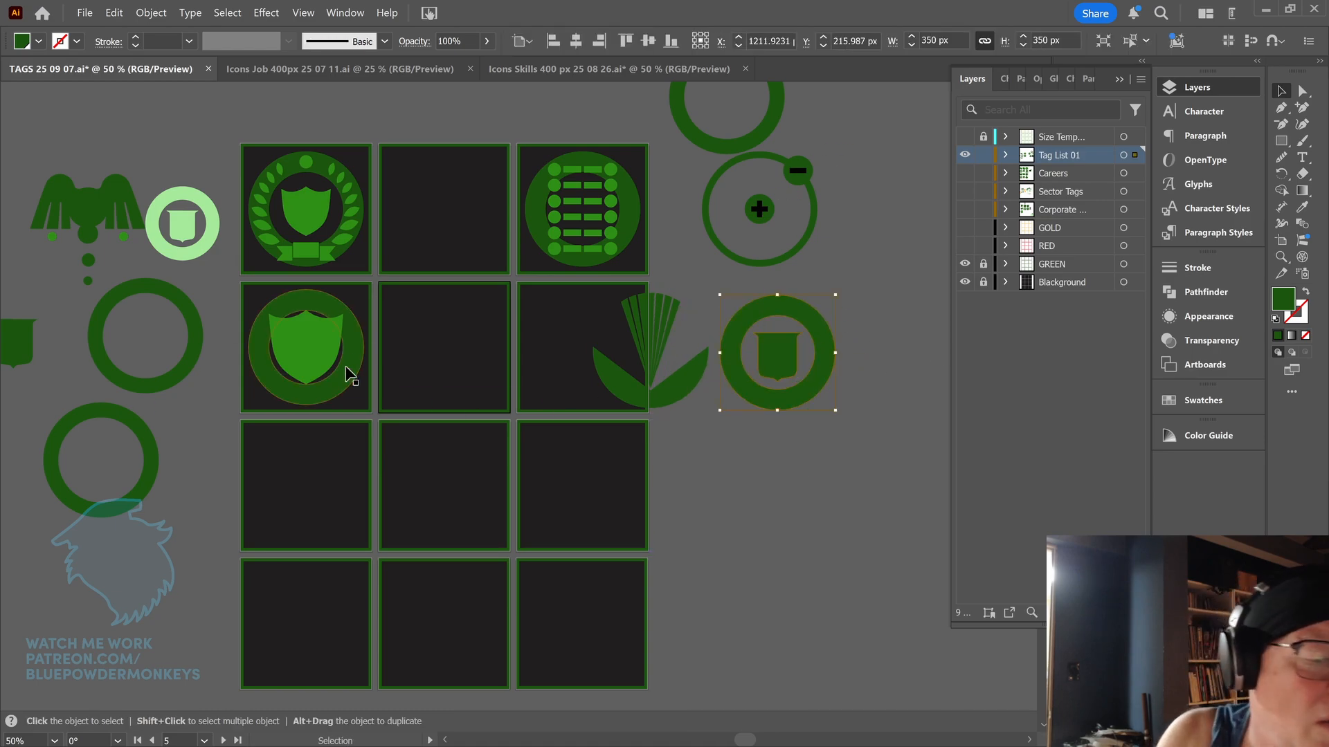
- Duplicate the thick ring from the second row's first artboard onto its third artboard, centered horizontally and vertically
{"action": "left_click_drag", "start_coordinate": [347, 373], "coordinate": [617, 363]}
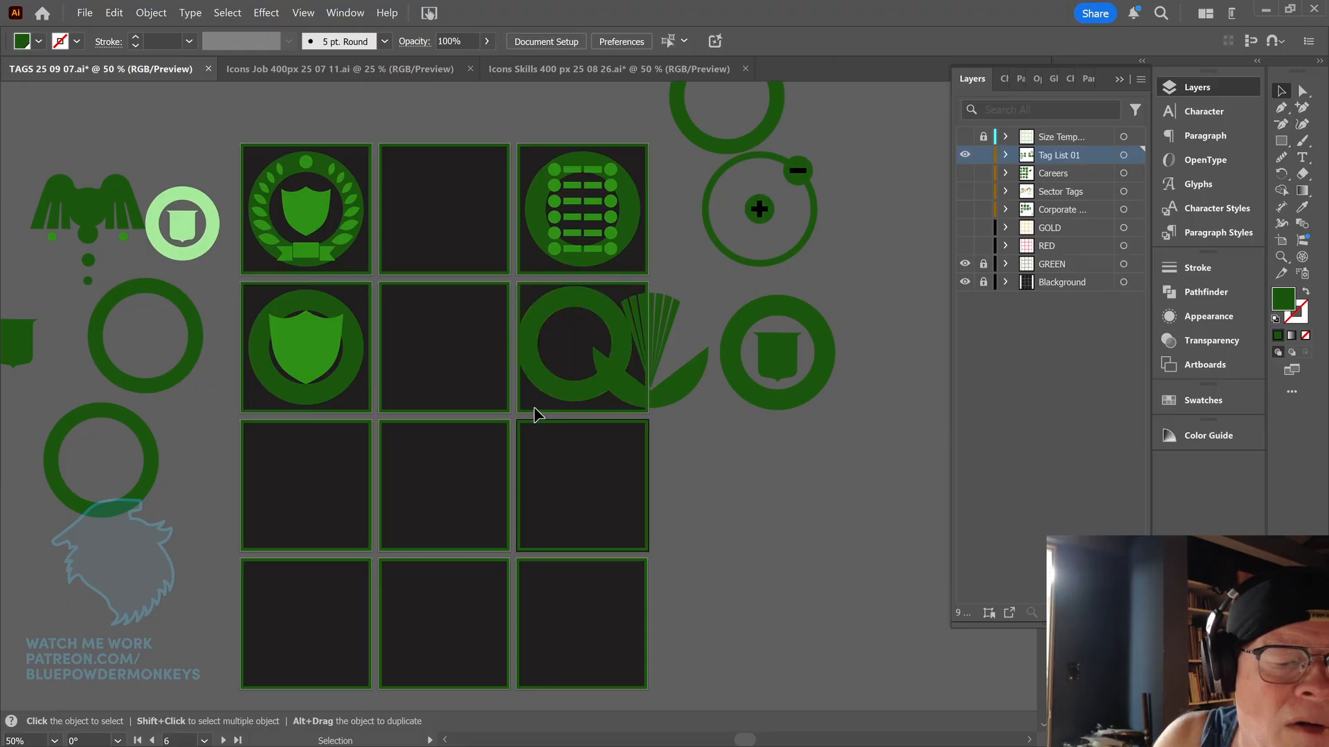
{"action": "left_click", "coordinate": [547, 391]}
{"action": "left_click", "coordinate": [575, 41]}
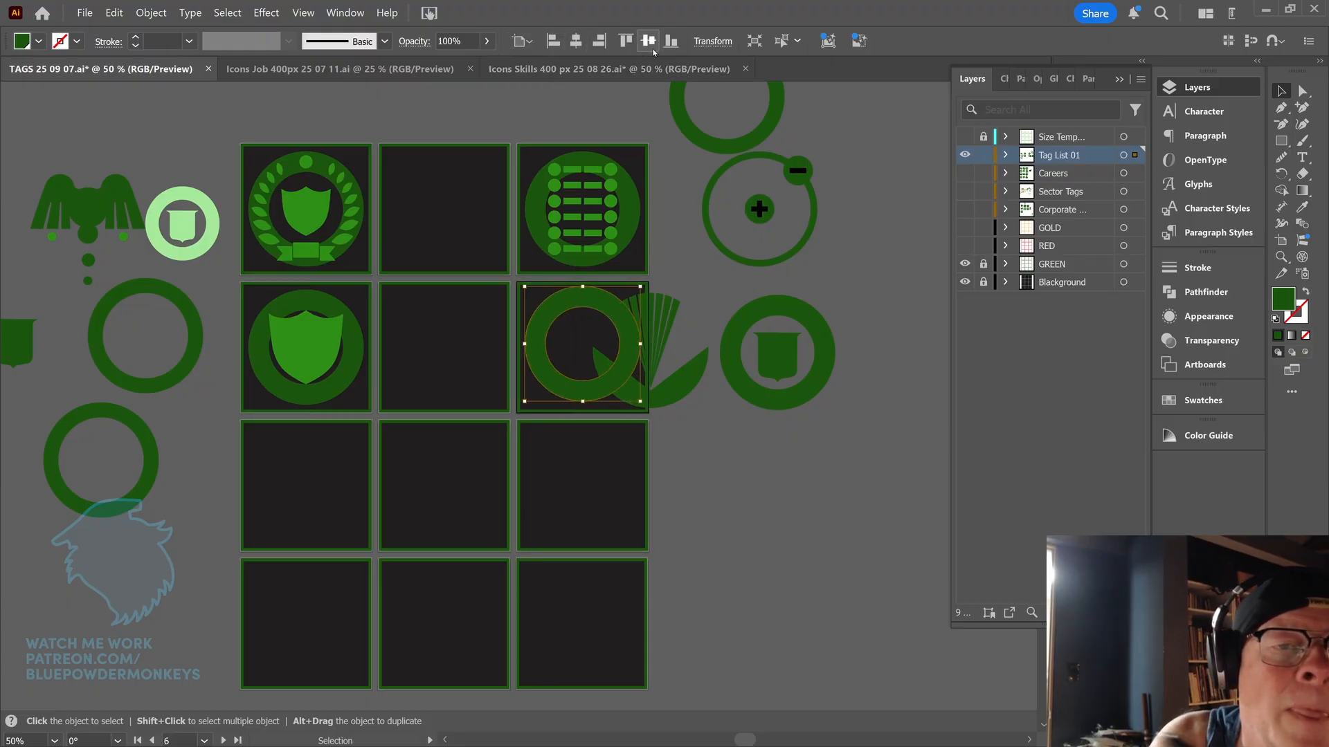
{"action": "left_click", "coordinate": [648, 41]}
- Recolor the fan and crescent with the R=2 G=154 B=1 green swatch
{"action": "left_click", "coordinate": [697, 368]}
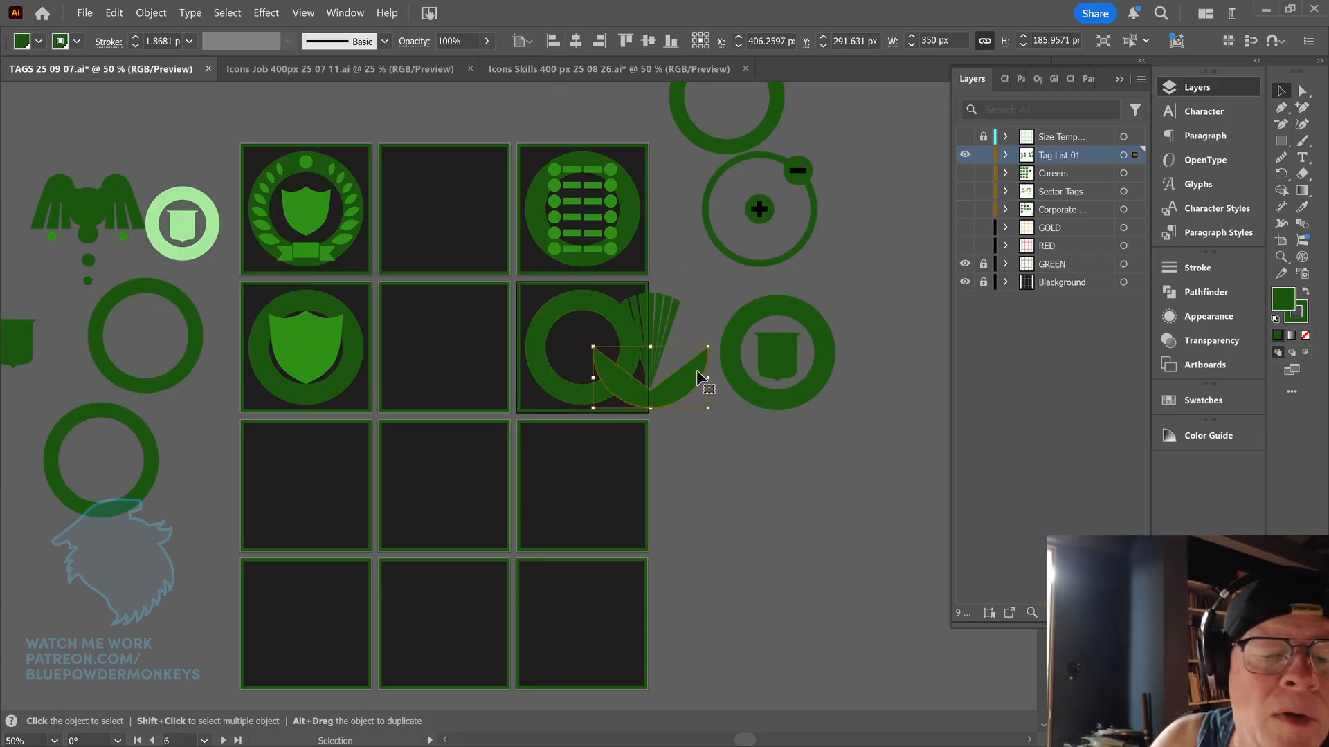
{"action": "left_click", "coordinate": [671, 317], "text": "shift"}
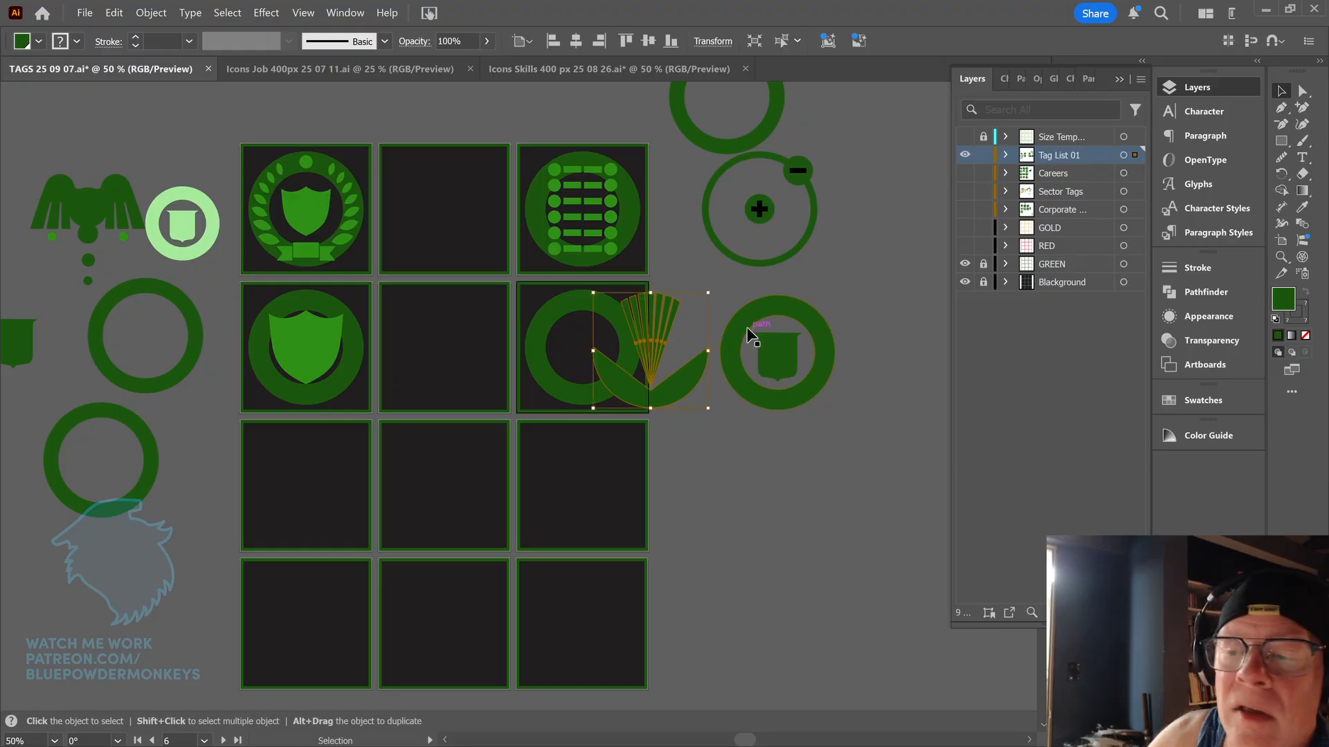
{"action": "left_click", "coordinate": [1202, 400]}
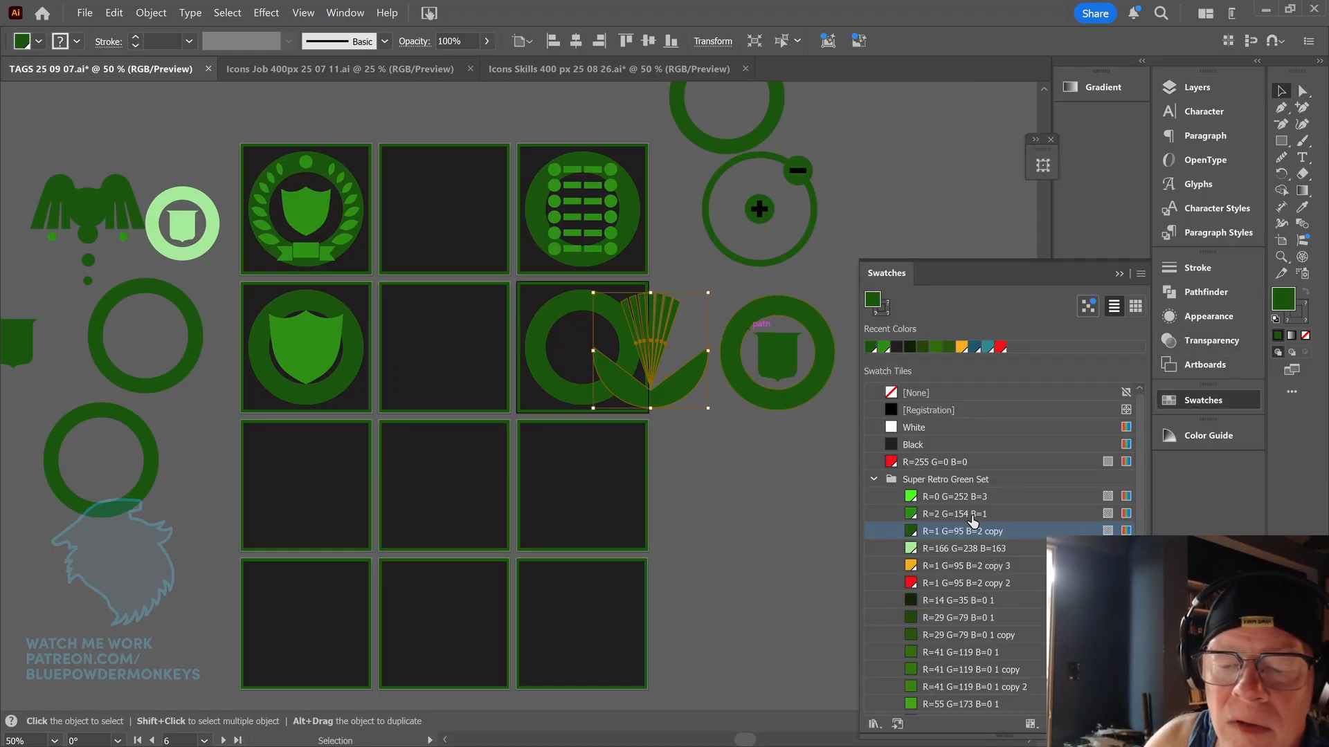
{"action": "left_click", "coordinate": [973, 520]}
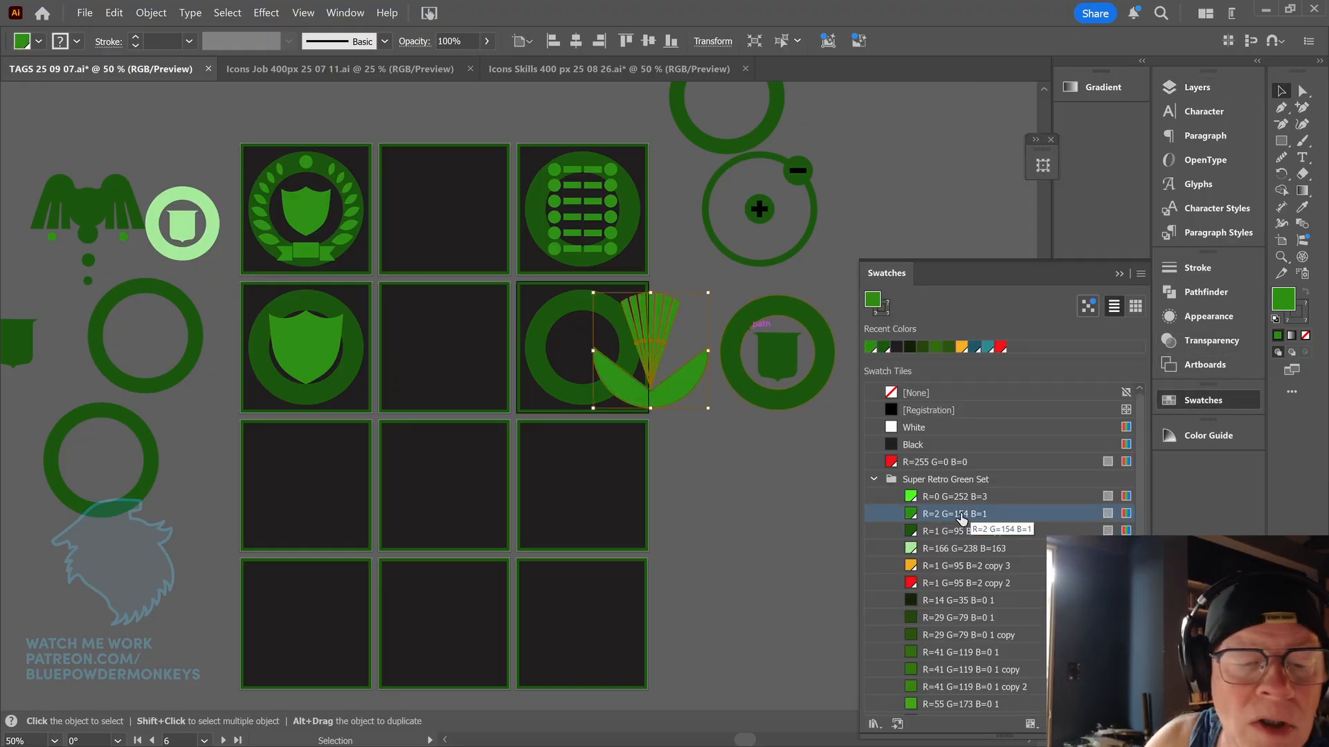
- Resize the fan and crescent together to 225 px wide and 225 px high with proportions unlinked
{"action": "left_click", "coordinate": [720, 42]}
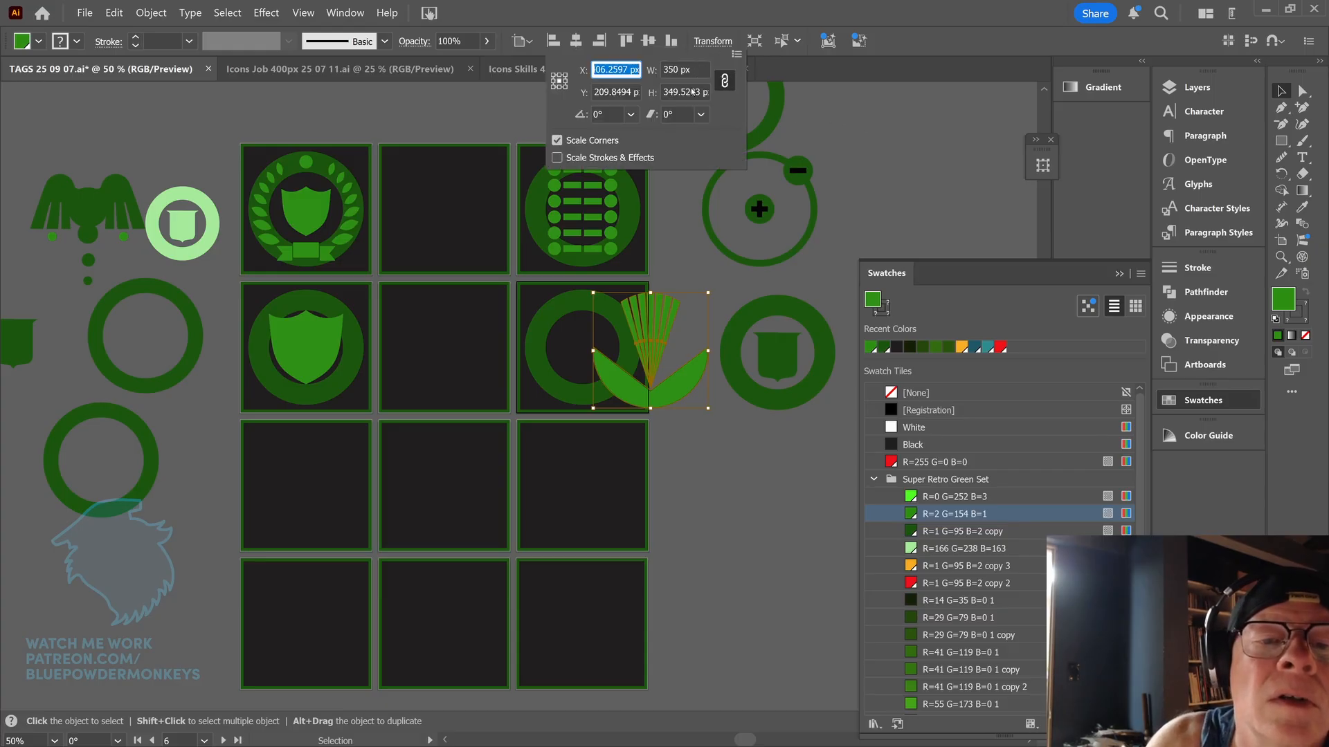
{"action": "left_click", "coordinate": [725, 81]}
{"action": "left_click", "coordinate": [701, 70]}
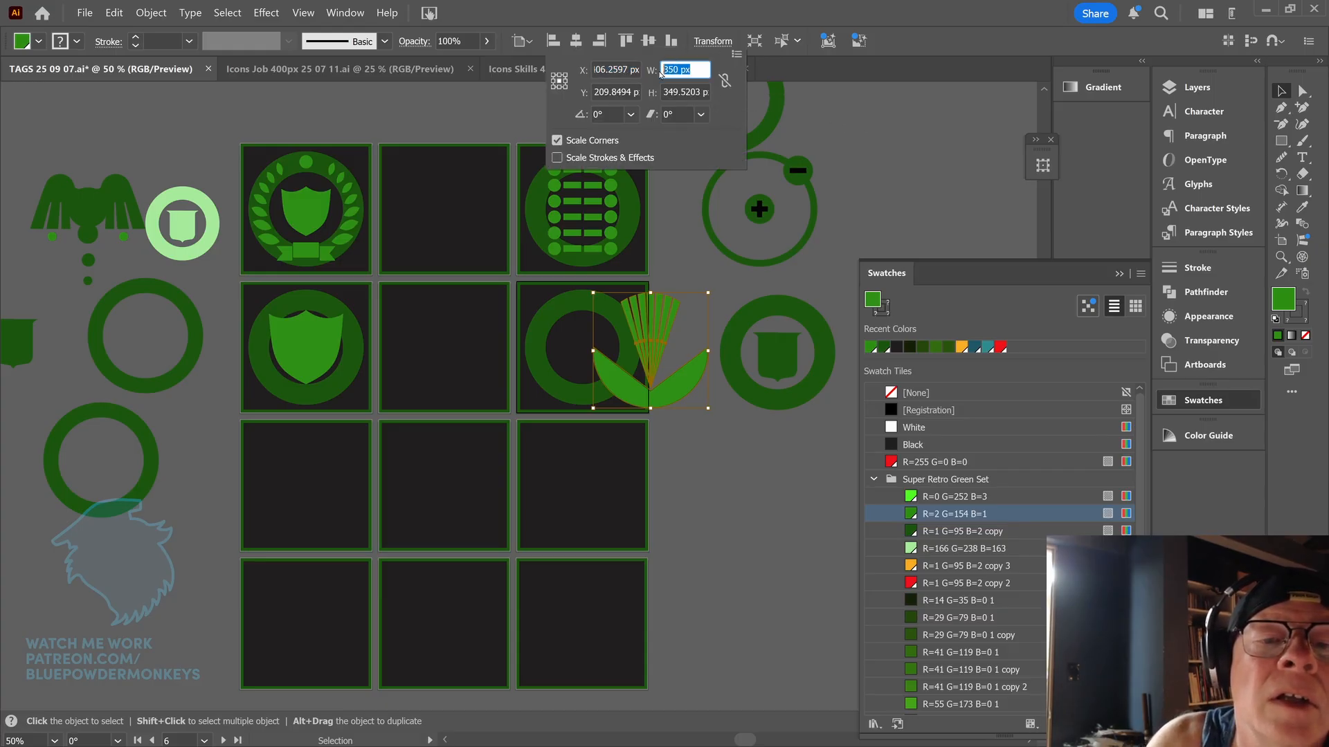
{"action": "type", "text": "225"}
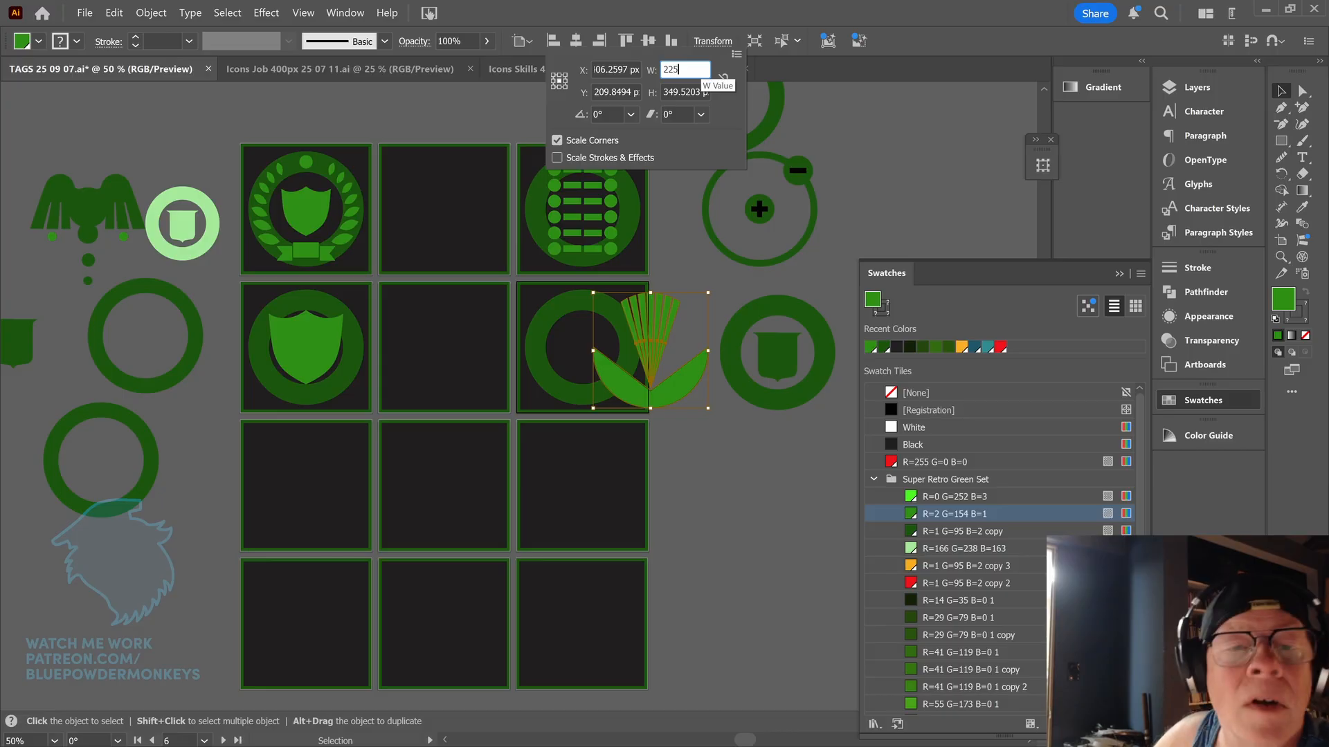
{"action": "key", "text": "Tab"}
{"action": "type", "text": "225"}
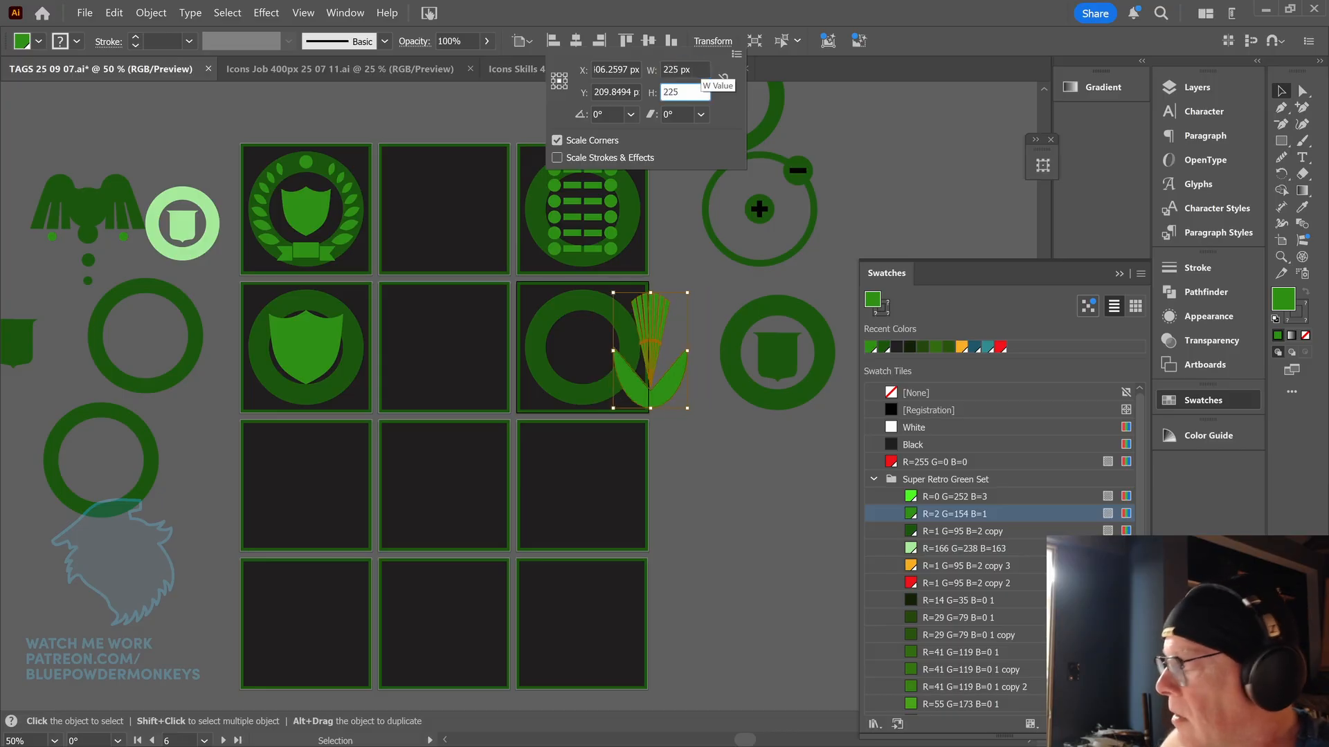
{"action": "key", "text": "Return"}
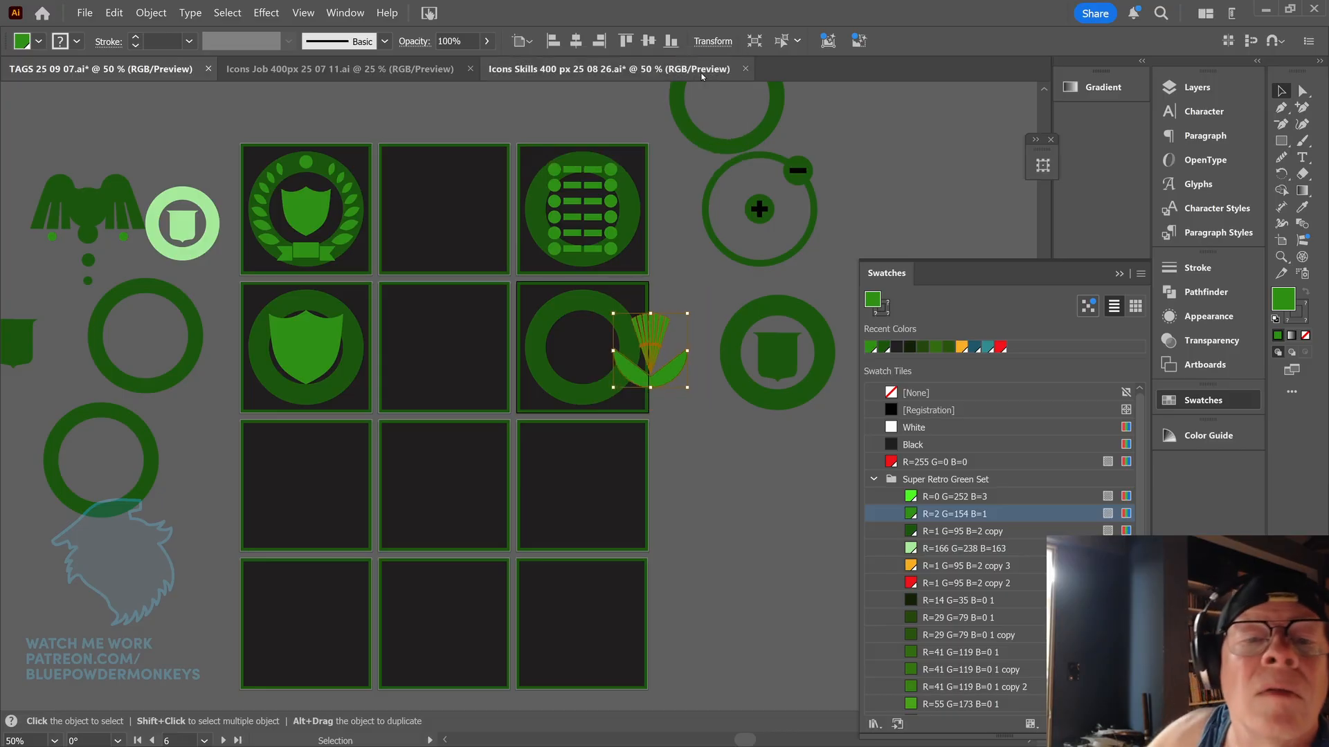
{"action": "left_click", "coordinate": [720, 42]}
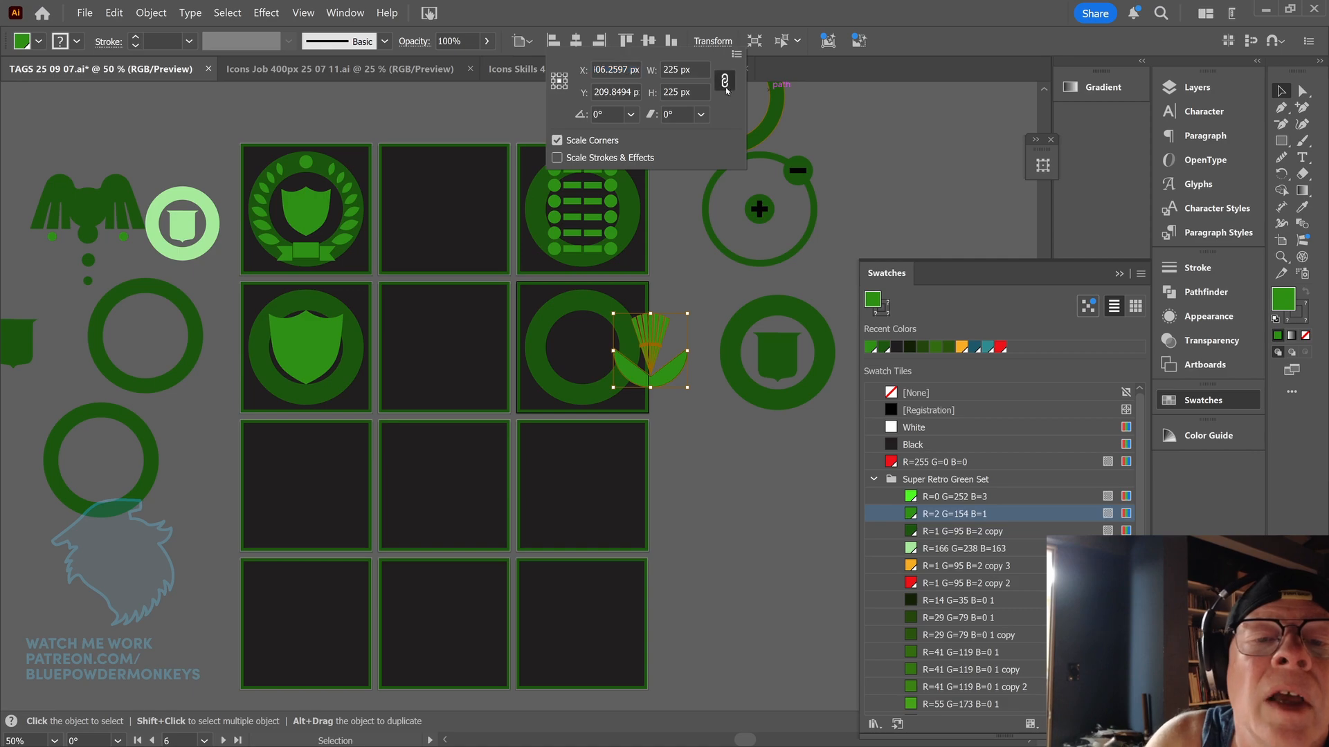
- Move the fan and crescent into the ring on the second row's third artboard, centered horizontally and vertically
{"action": "left_click_drag", "start_coordinate": [671, 364], "coordinate": [603, 361]}
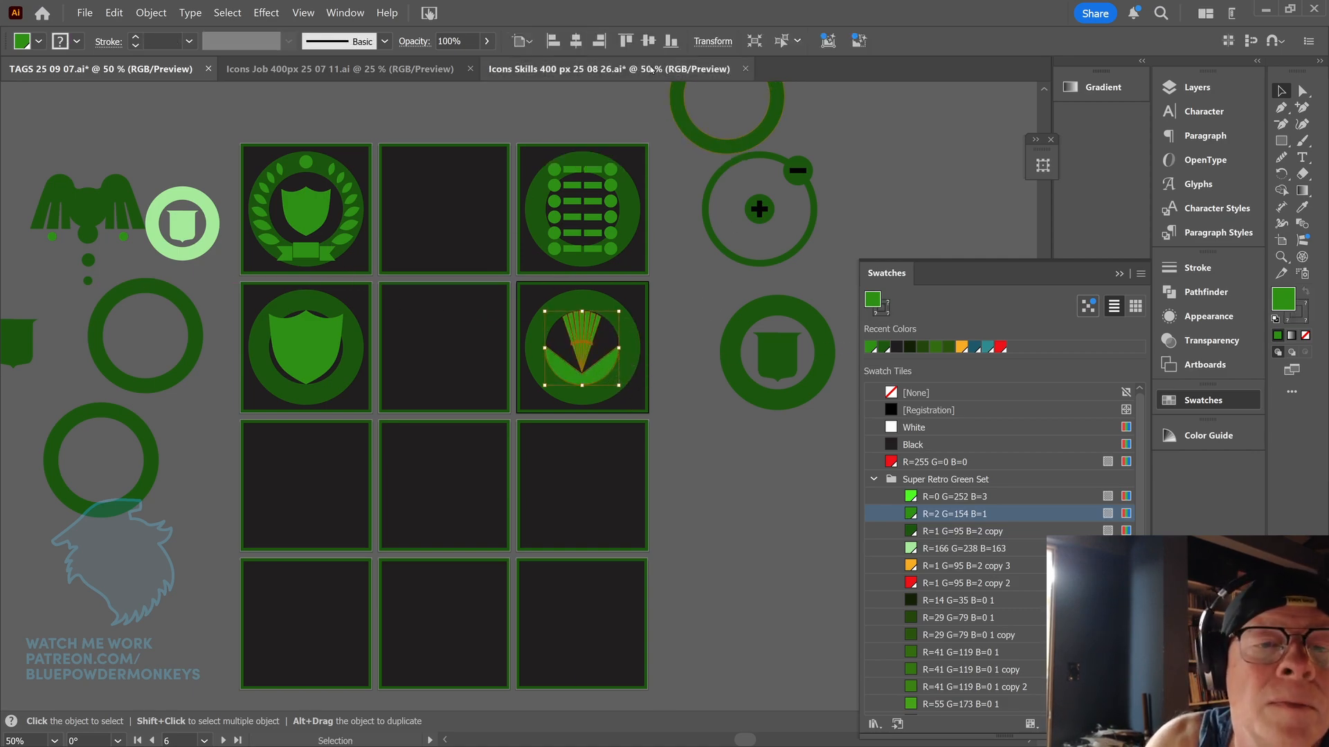
{"action": "left_click", "coordinate": [580, 41]}
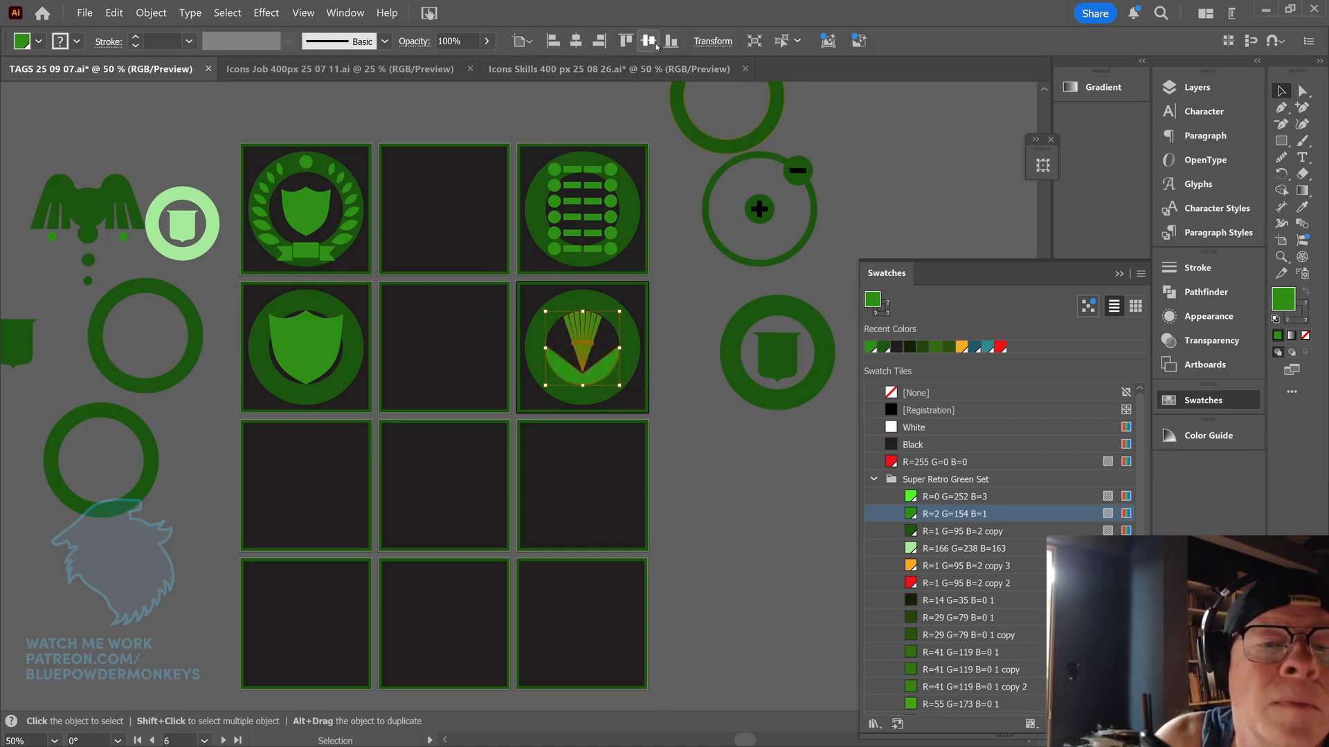
{"action": "left_click", "coordinate": [706, 289]}
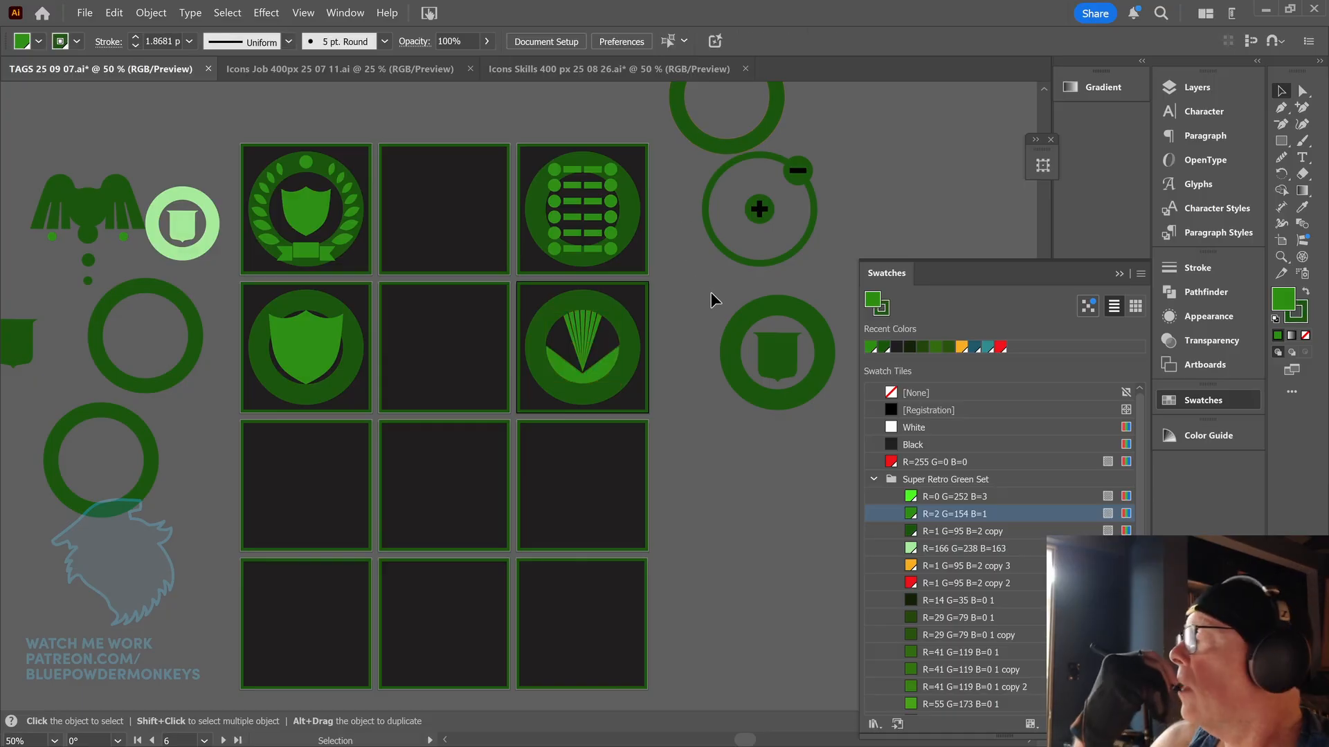